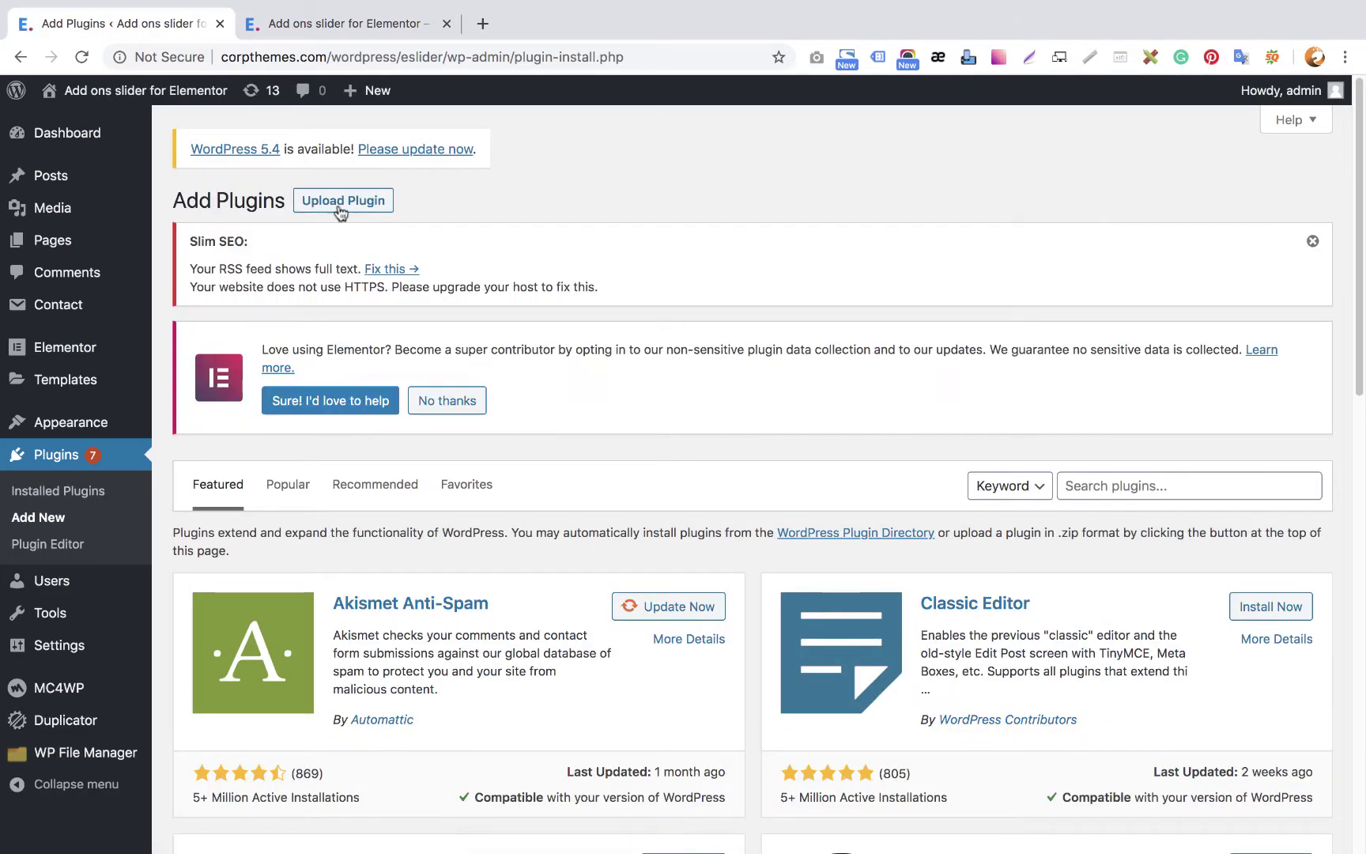
Upload the plugin file tfposts.zip, install it and activate the TFPosts Addon For Elementor plugin
left_click(343, 200)
left_click(599, 601)
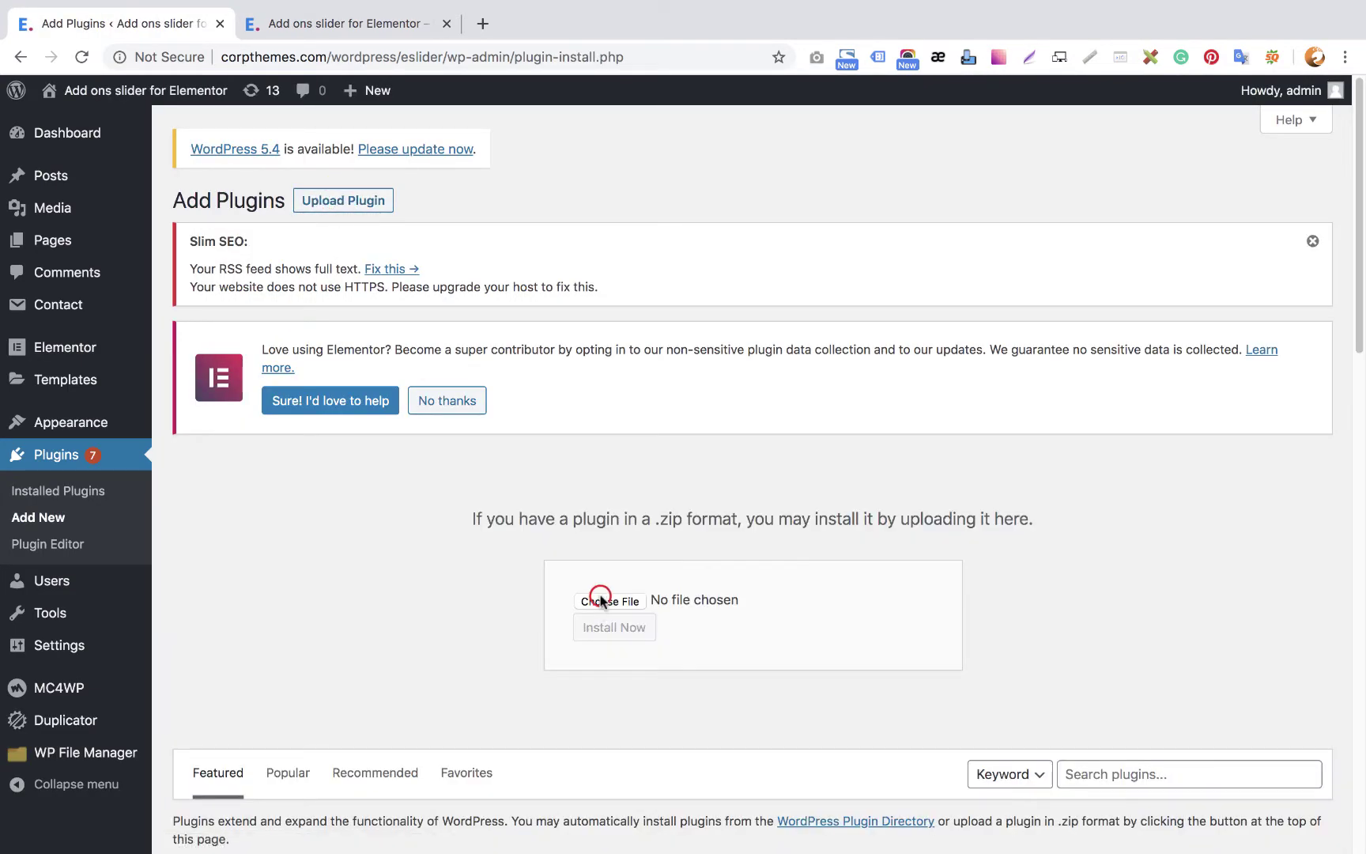
double_click(390, 69)
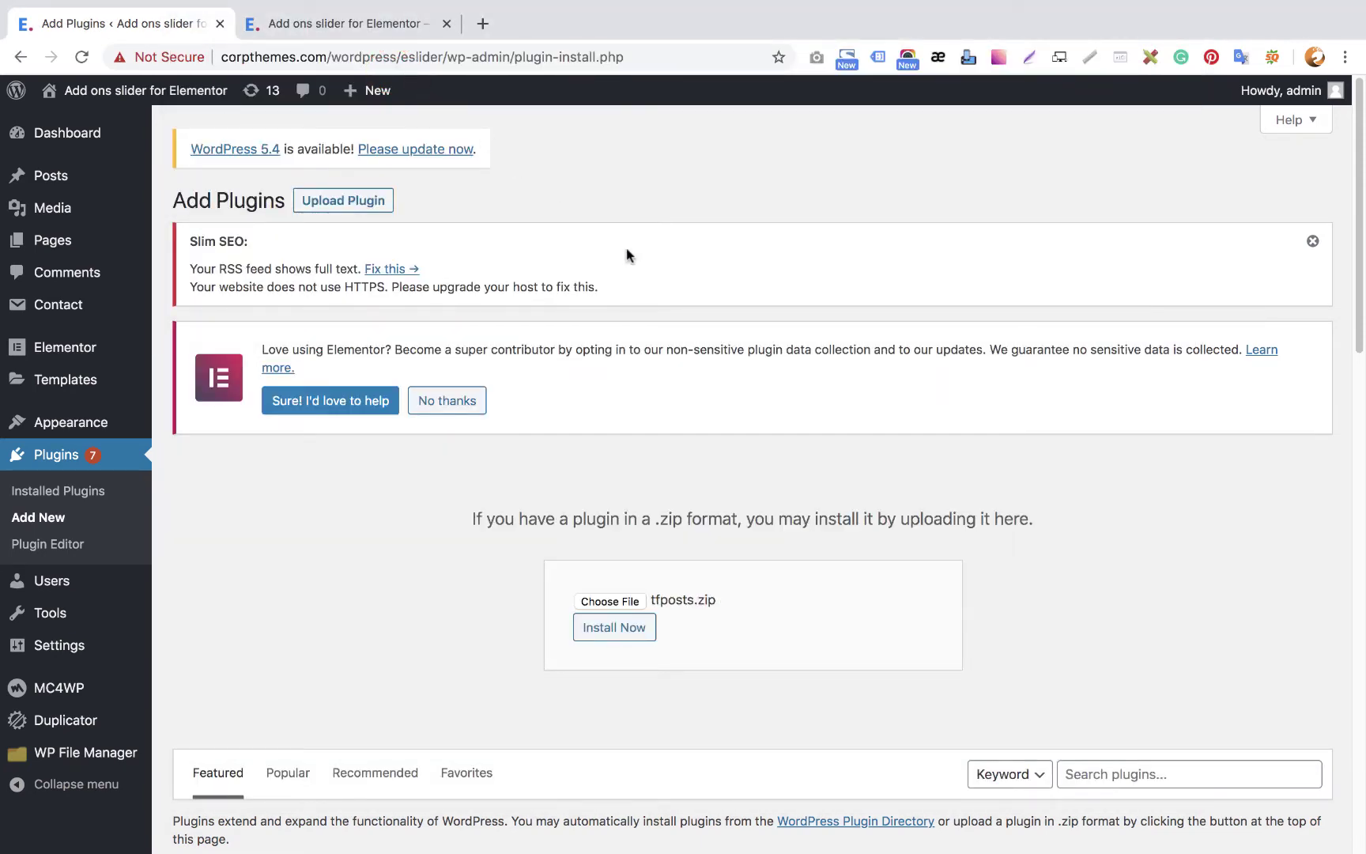
left_click(614, 633)
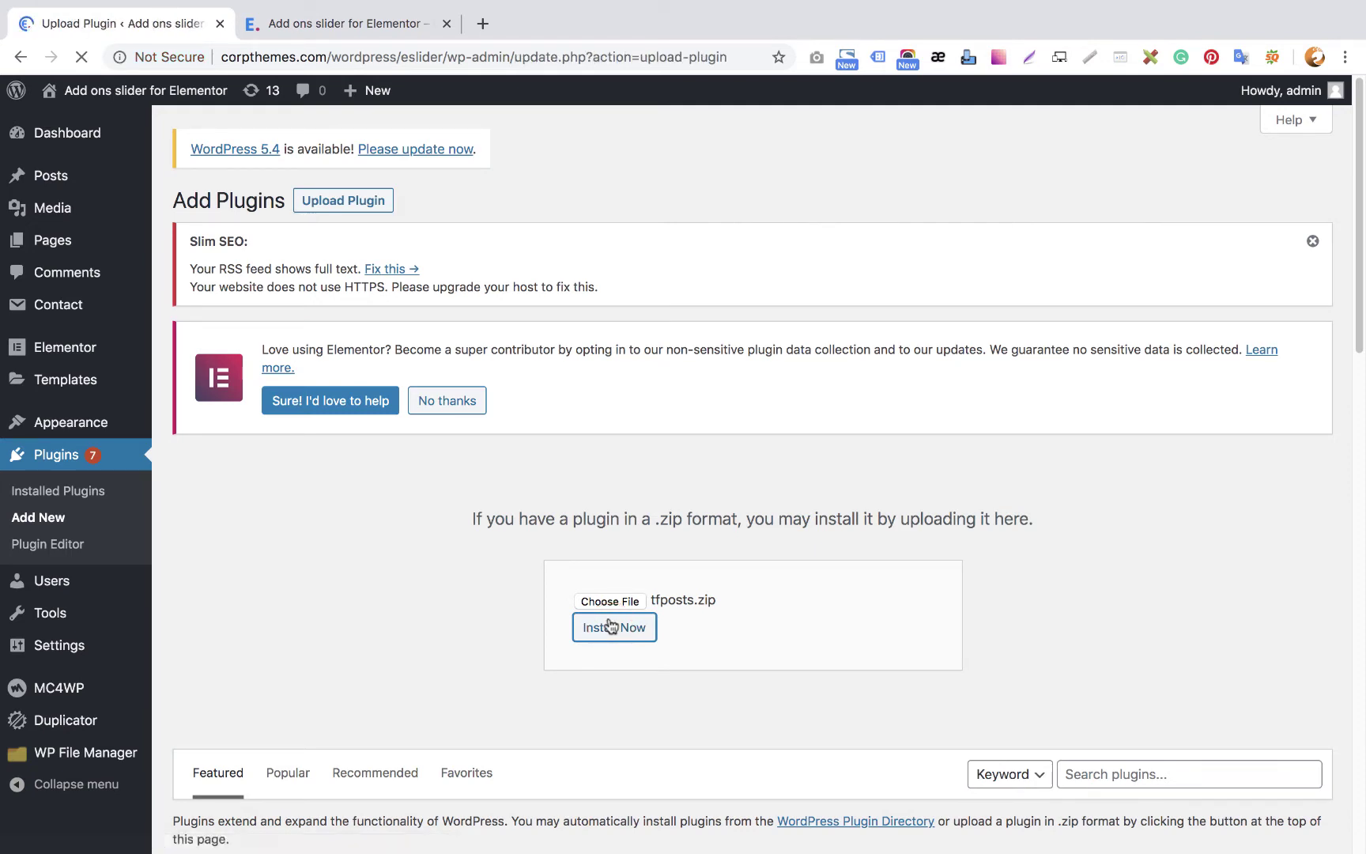
left_click(255, 556)
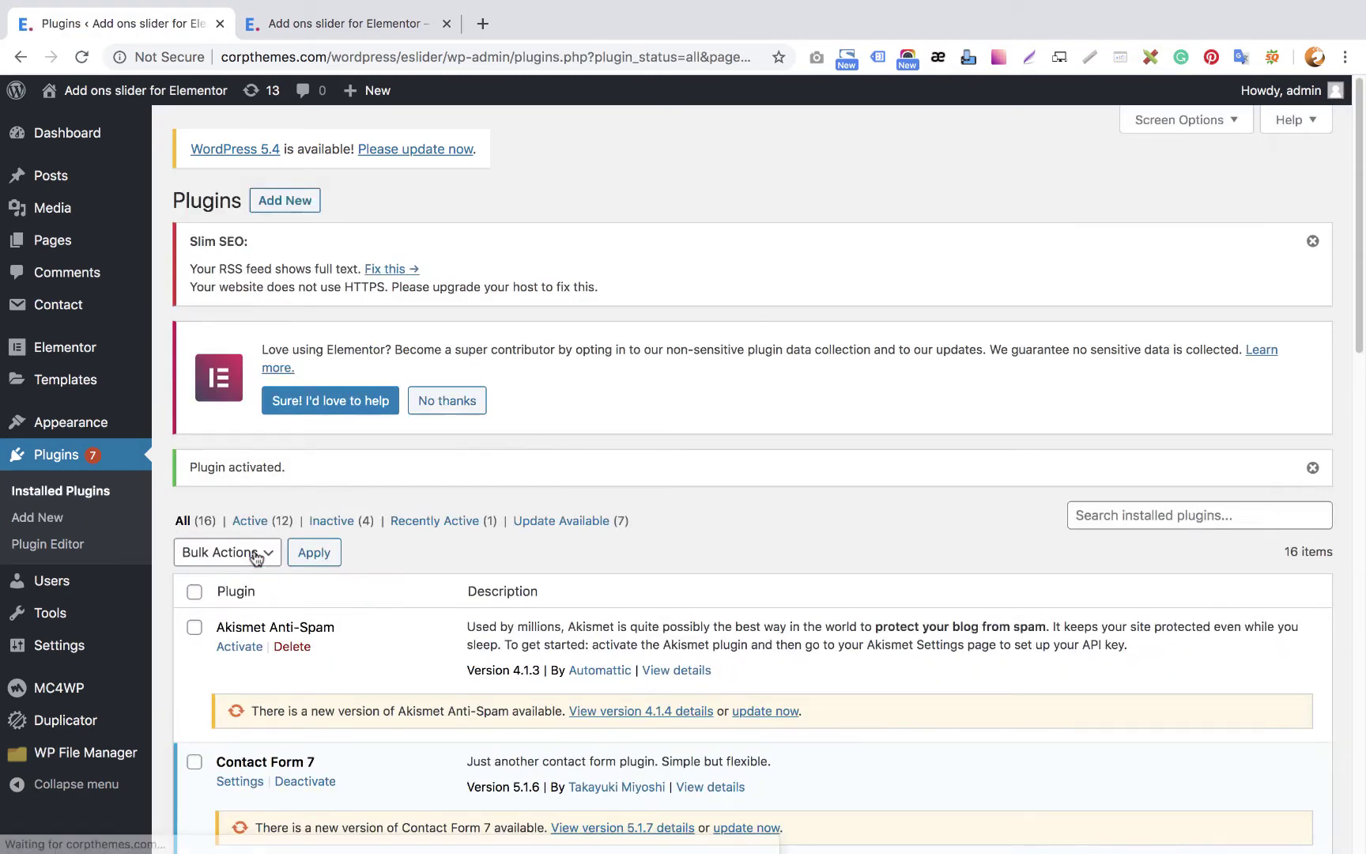
scroll(665, 463, "down", 10)
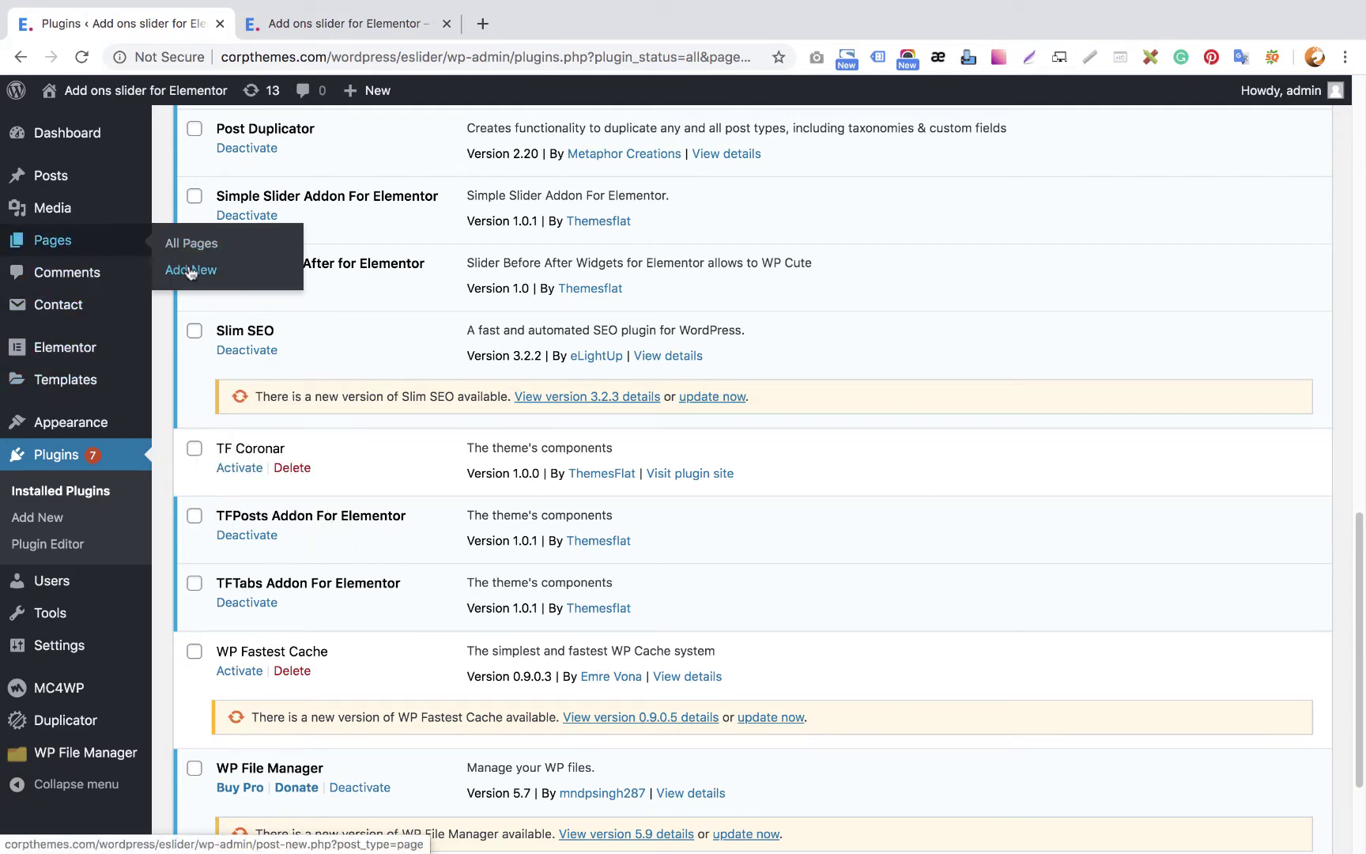
Create a new page titled "TfPost Widget Post for Elementor" and publish it
left_click(189, 266)
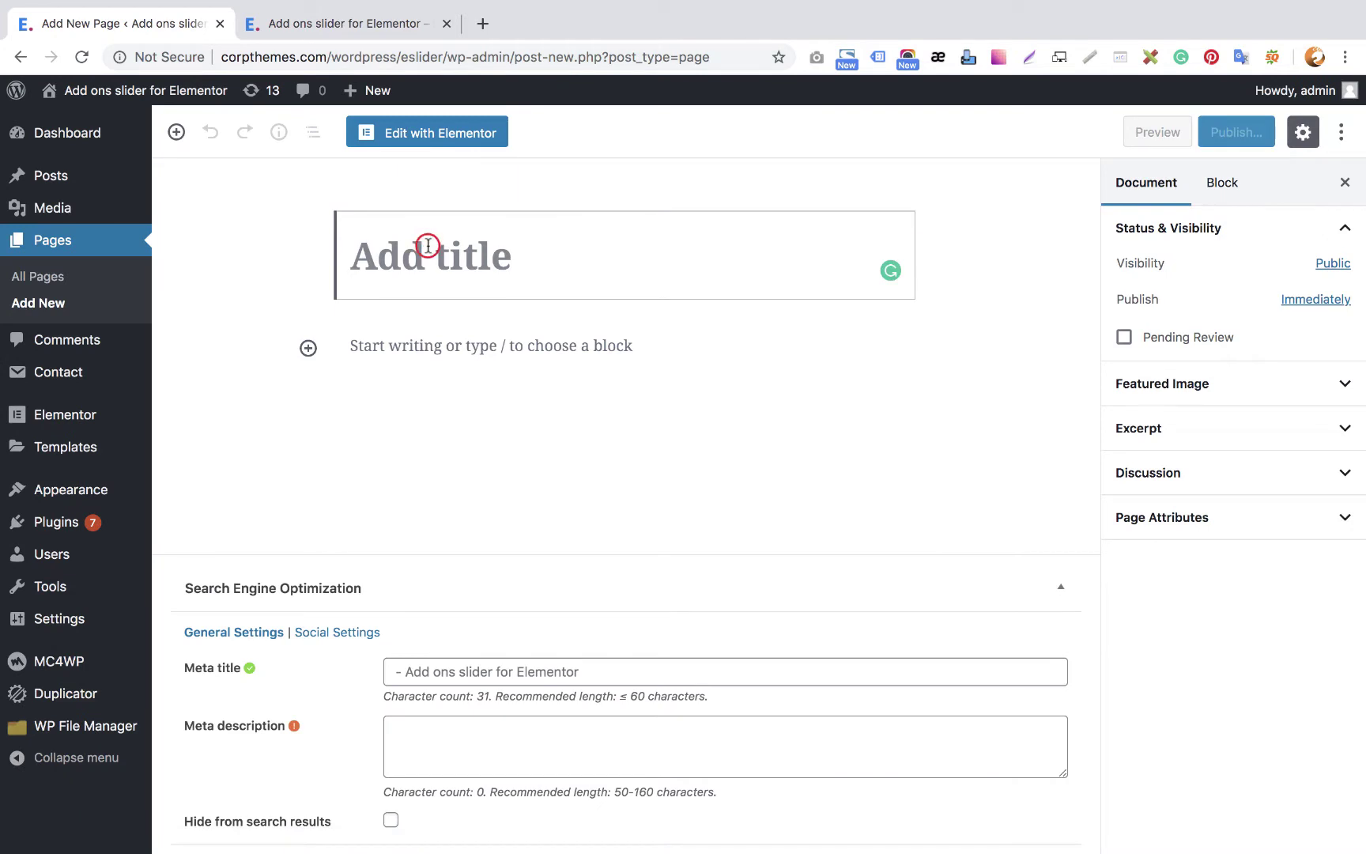
type("TfPos")
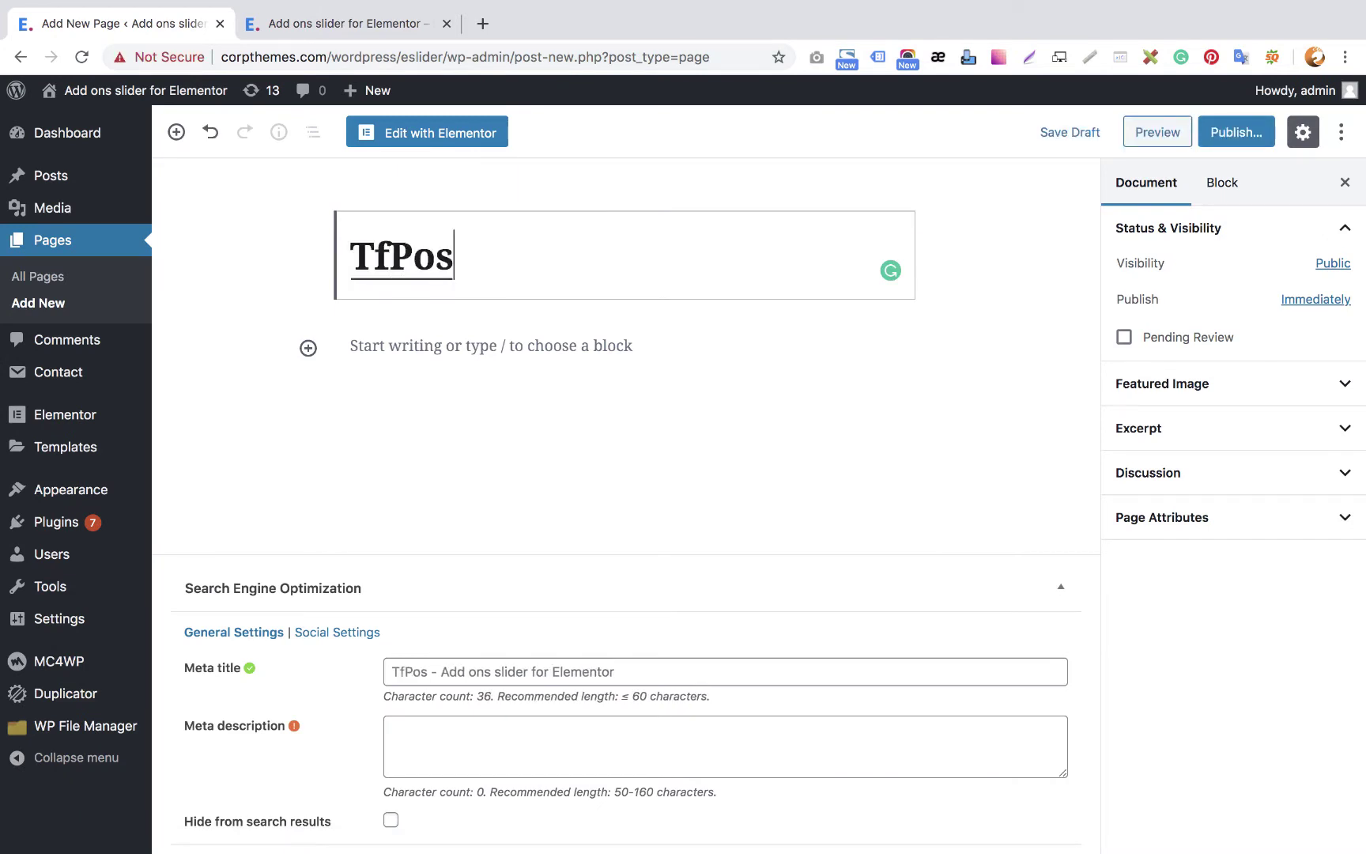
type("t Widget Po")
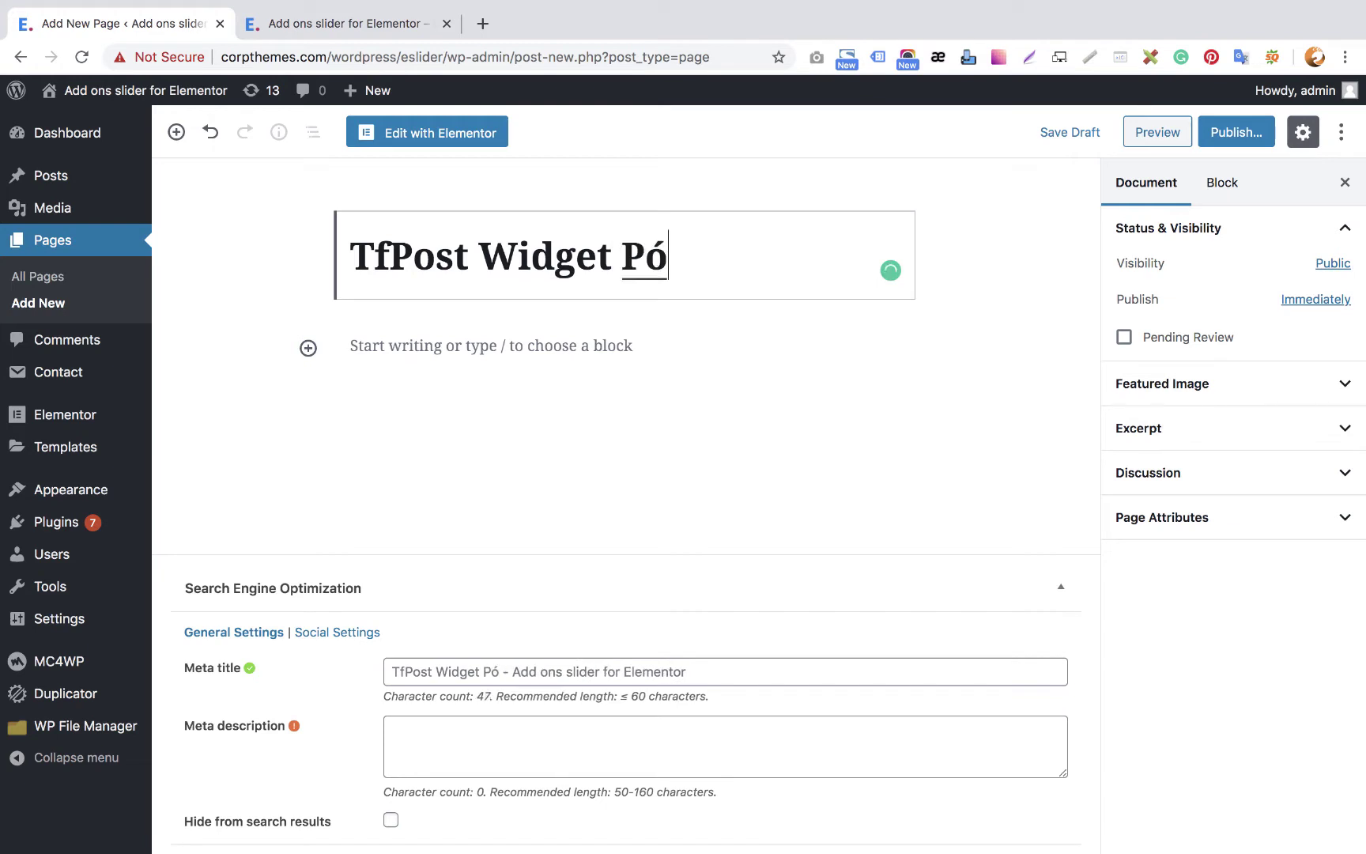
type("st")
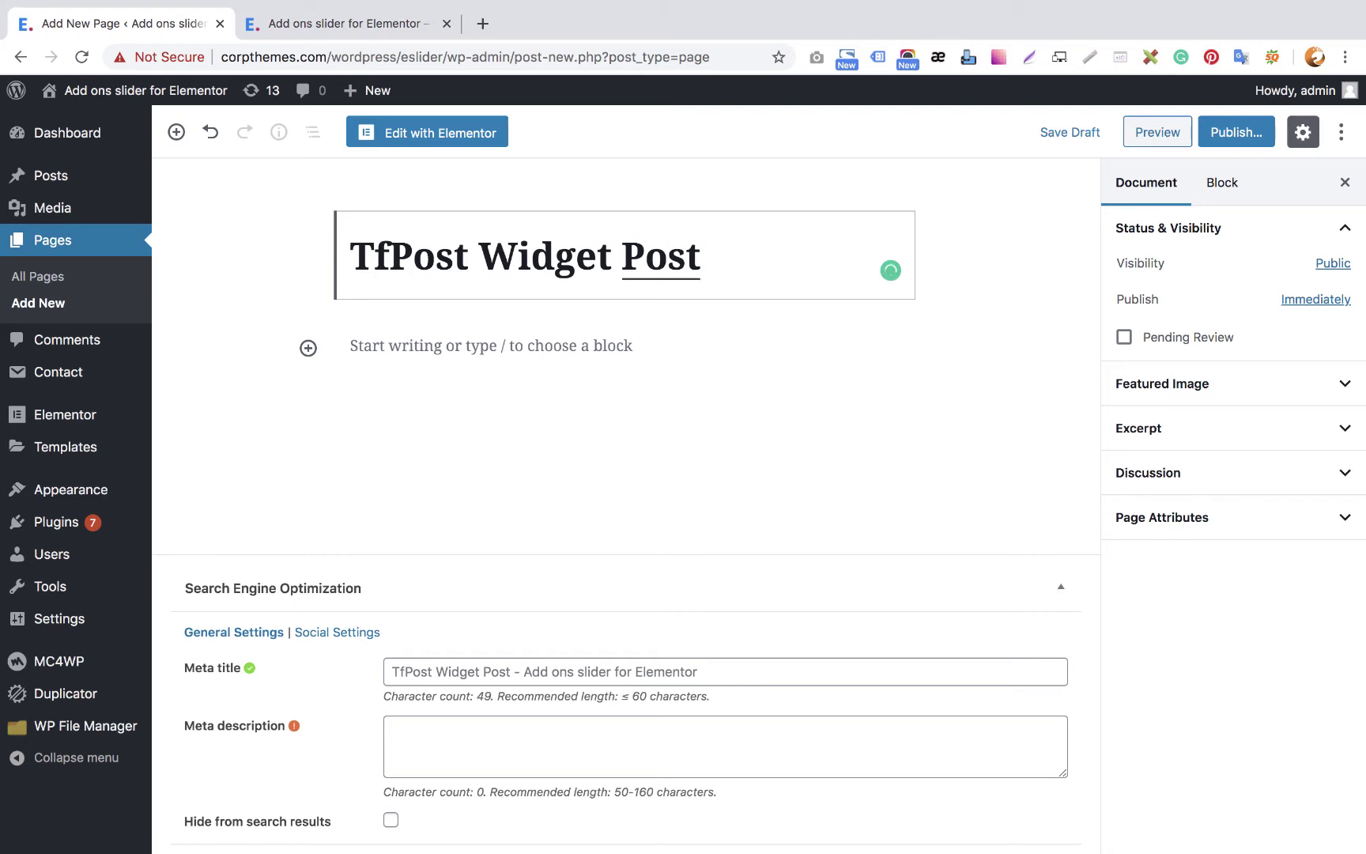
type("for")
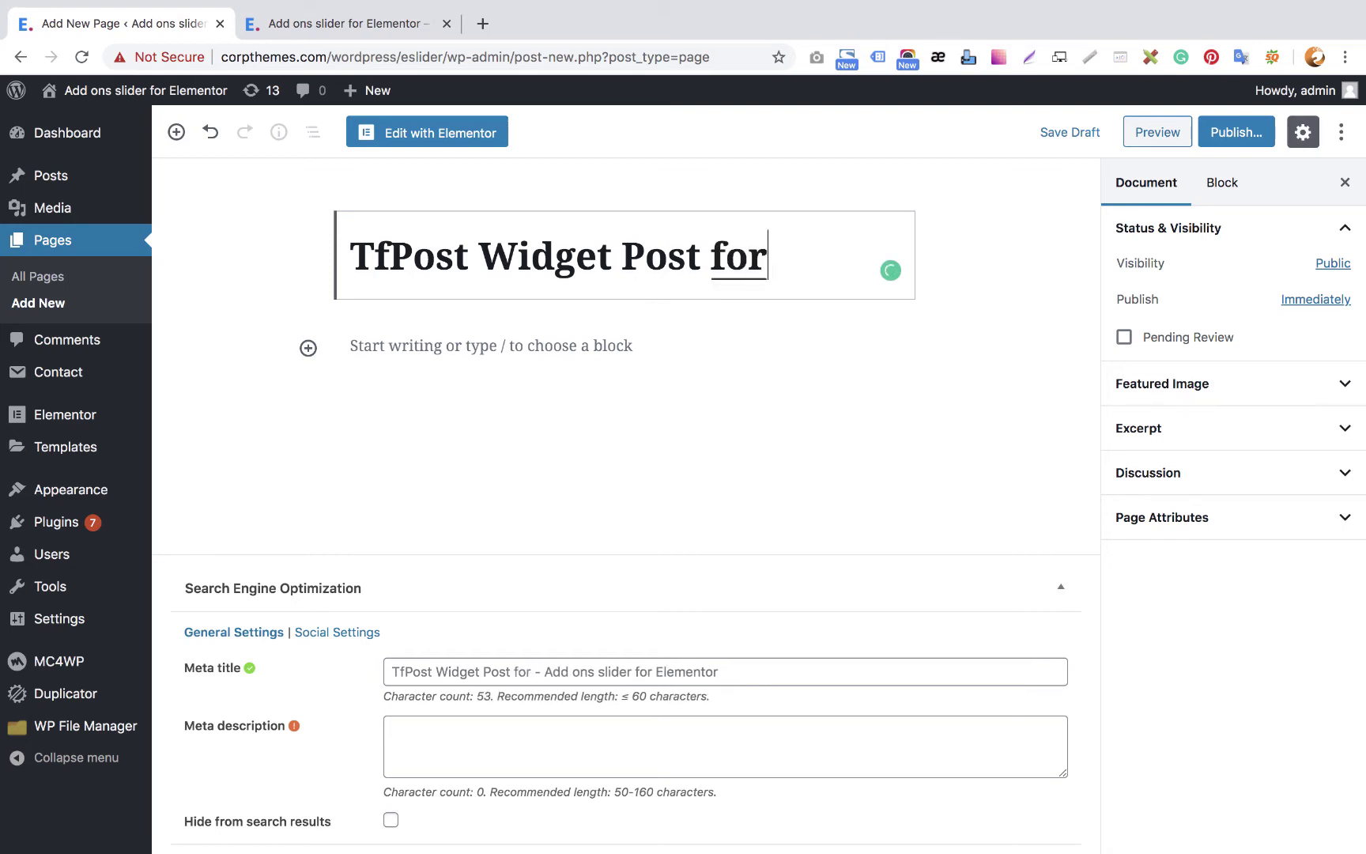
type(" Elementor")
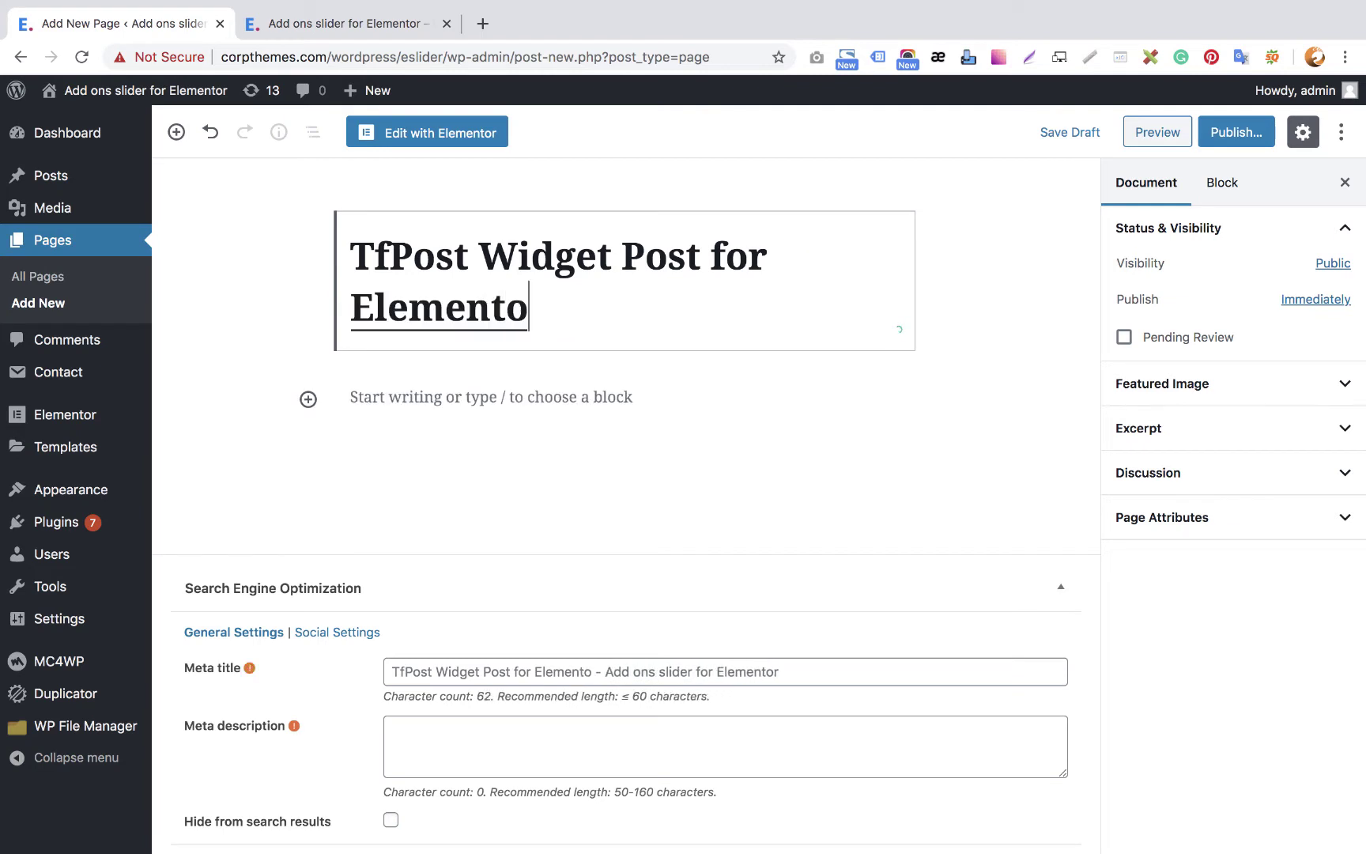
left_click(1226, 133)
left_click(1225, 132)
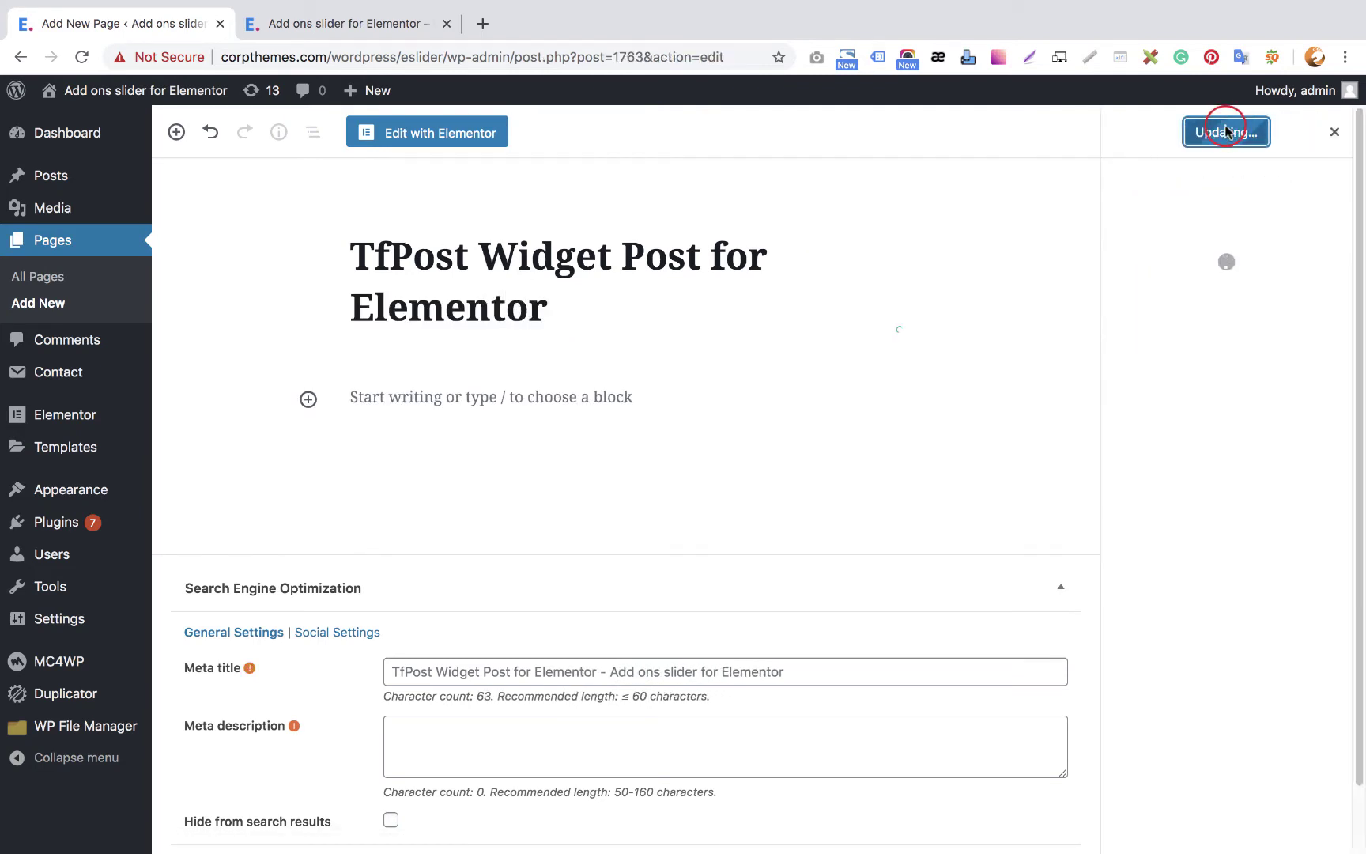
Open the page for editing with Elementor and set its page layout to Elementor Full Width
left_click(447, 135)
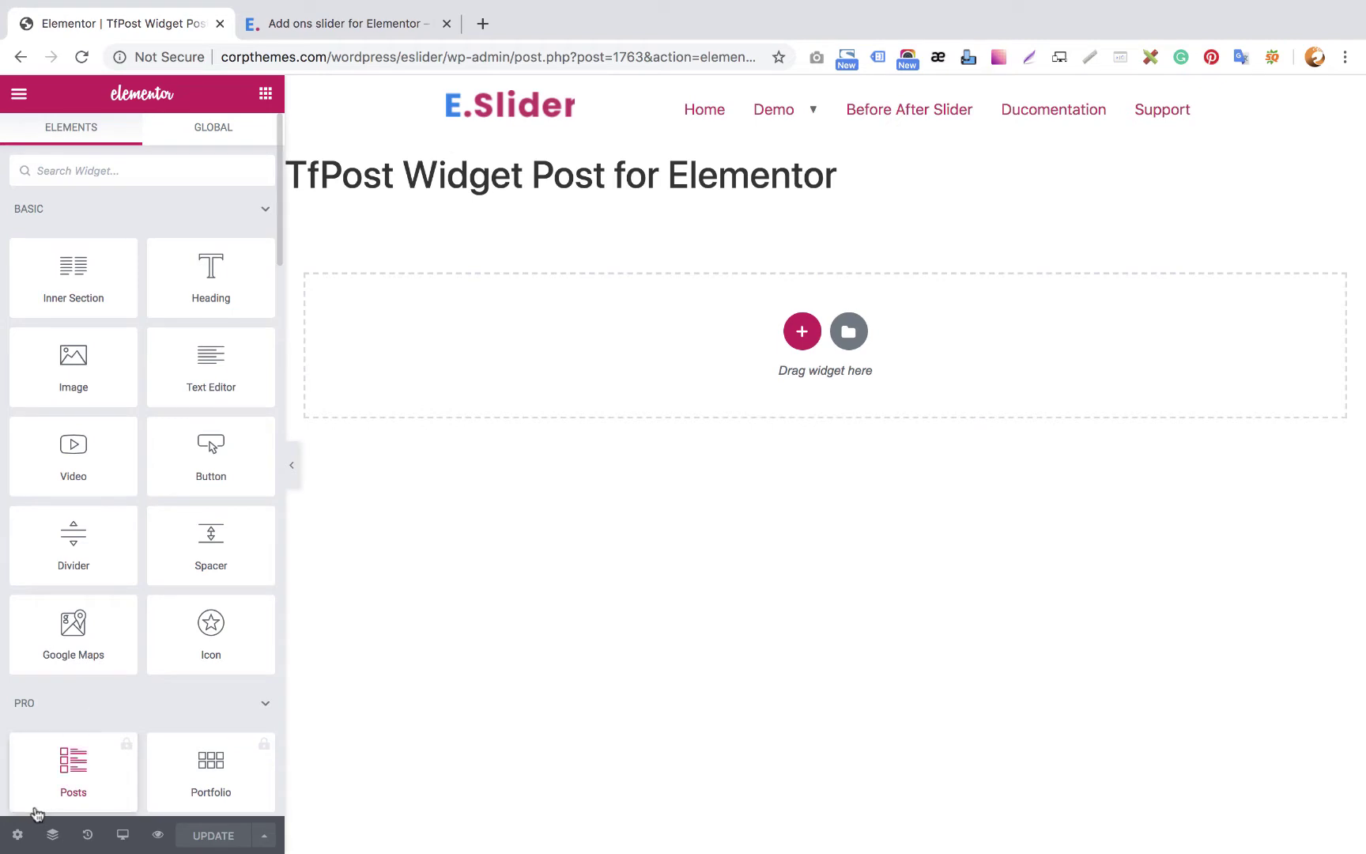
left_click(18, 833)
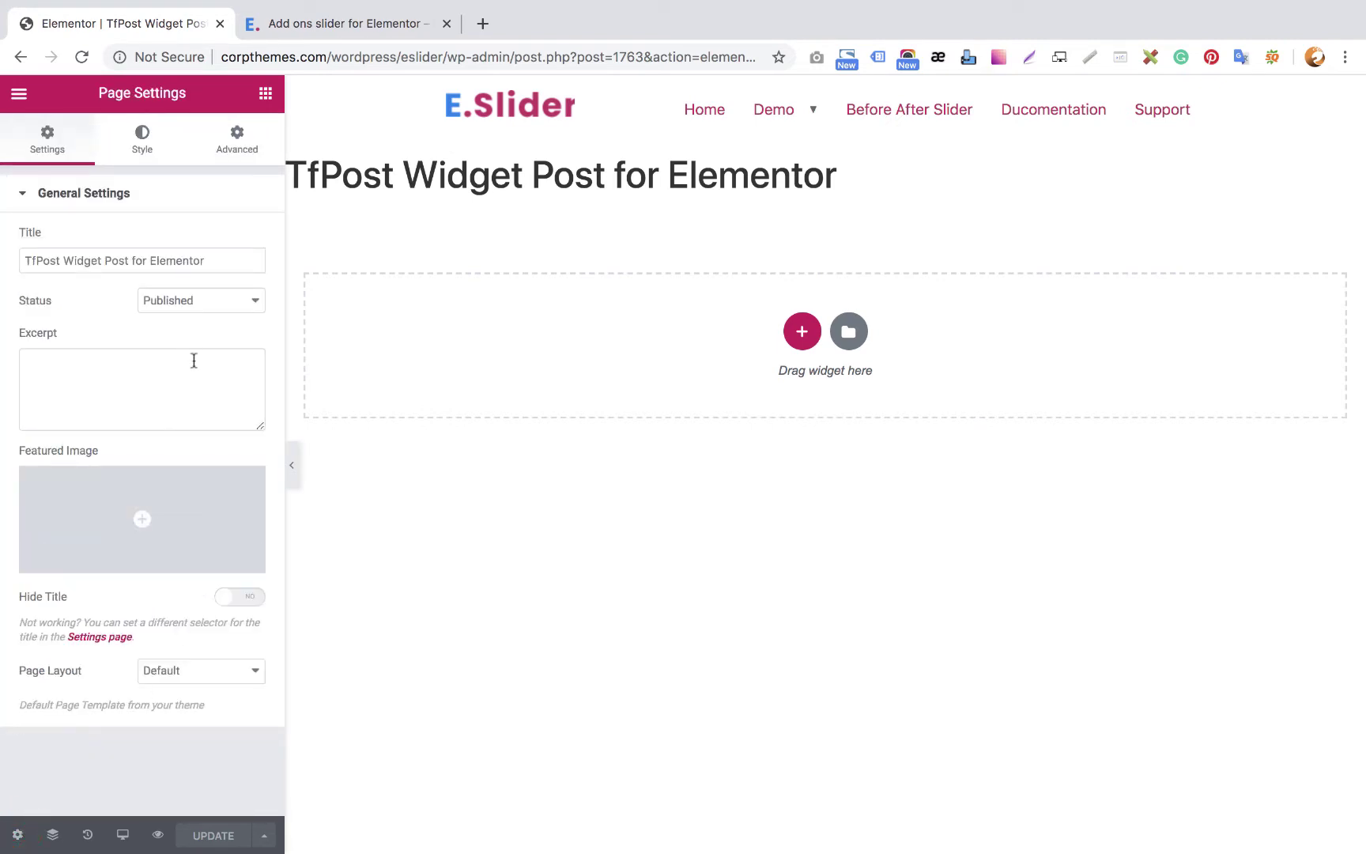
left_click(210, 670)
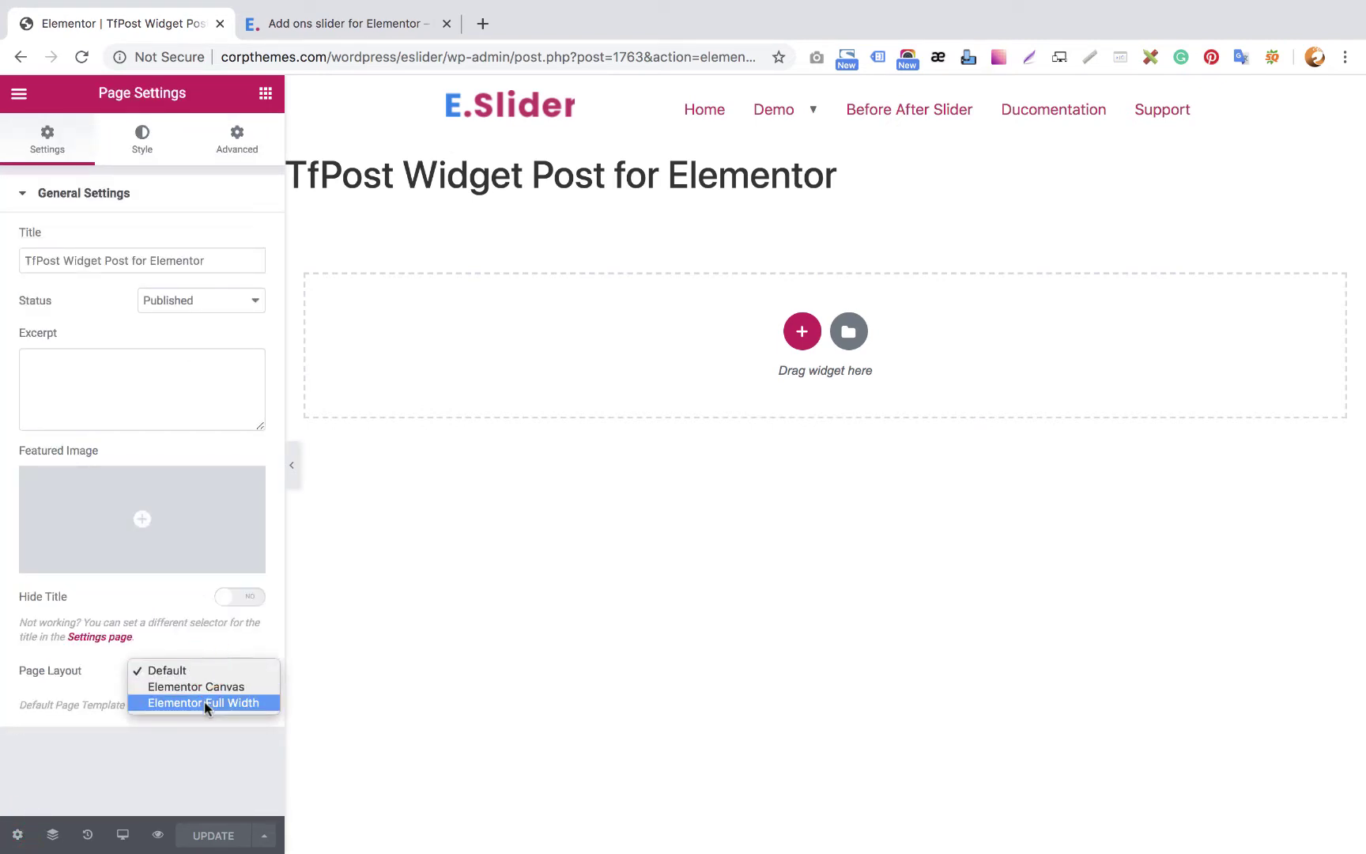
left_click(210, 702)
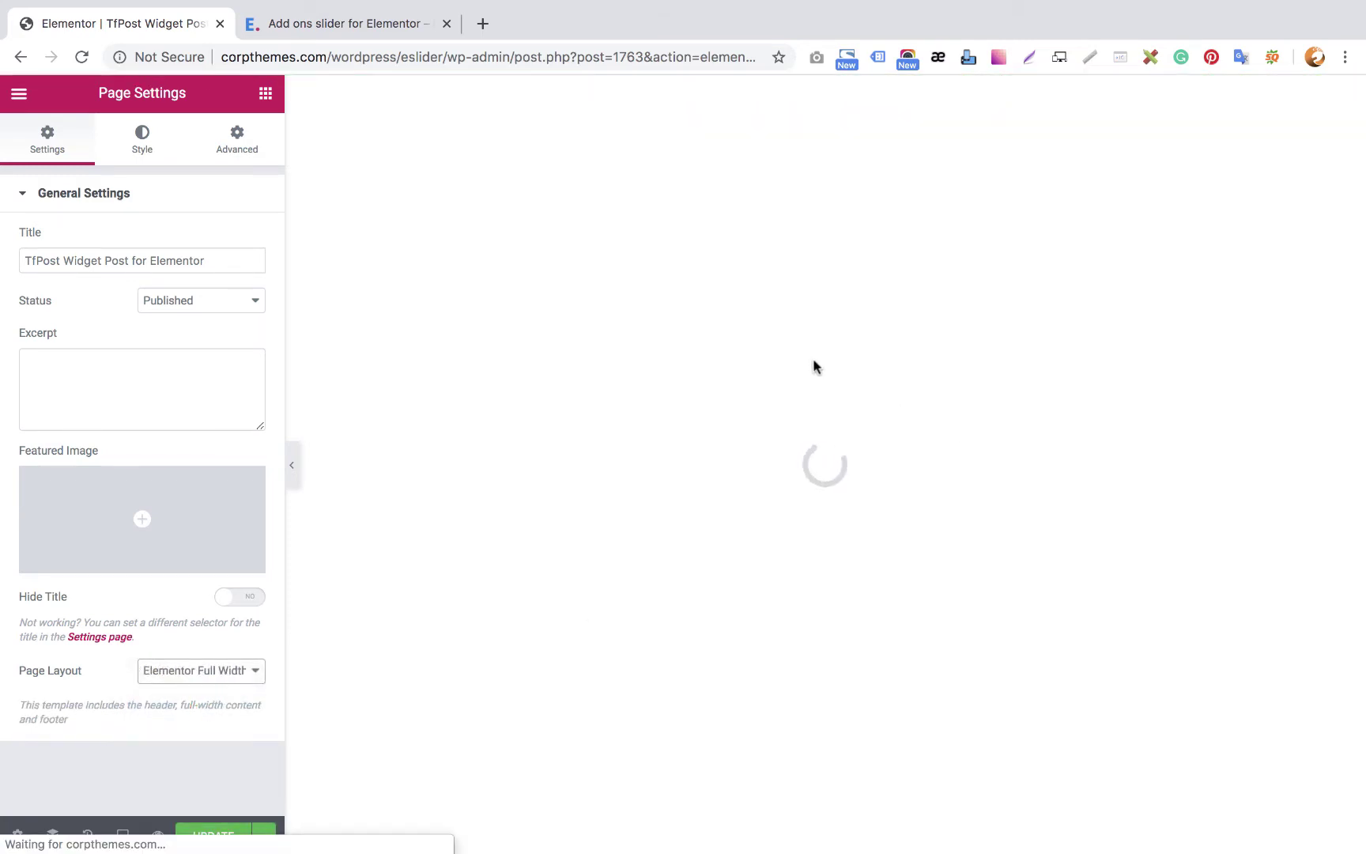
Add a single-column section to the page and place the TF Posts widget in it
left_click(799, 278)
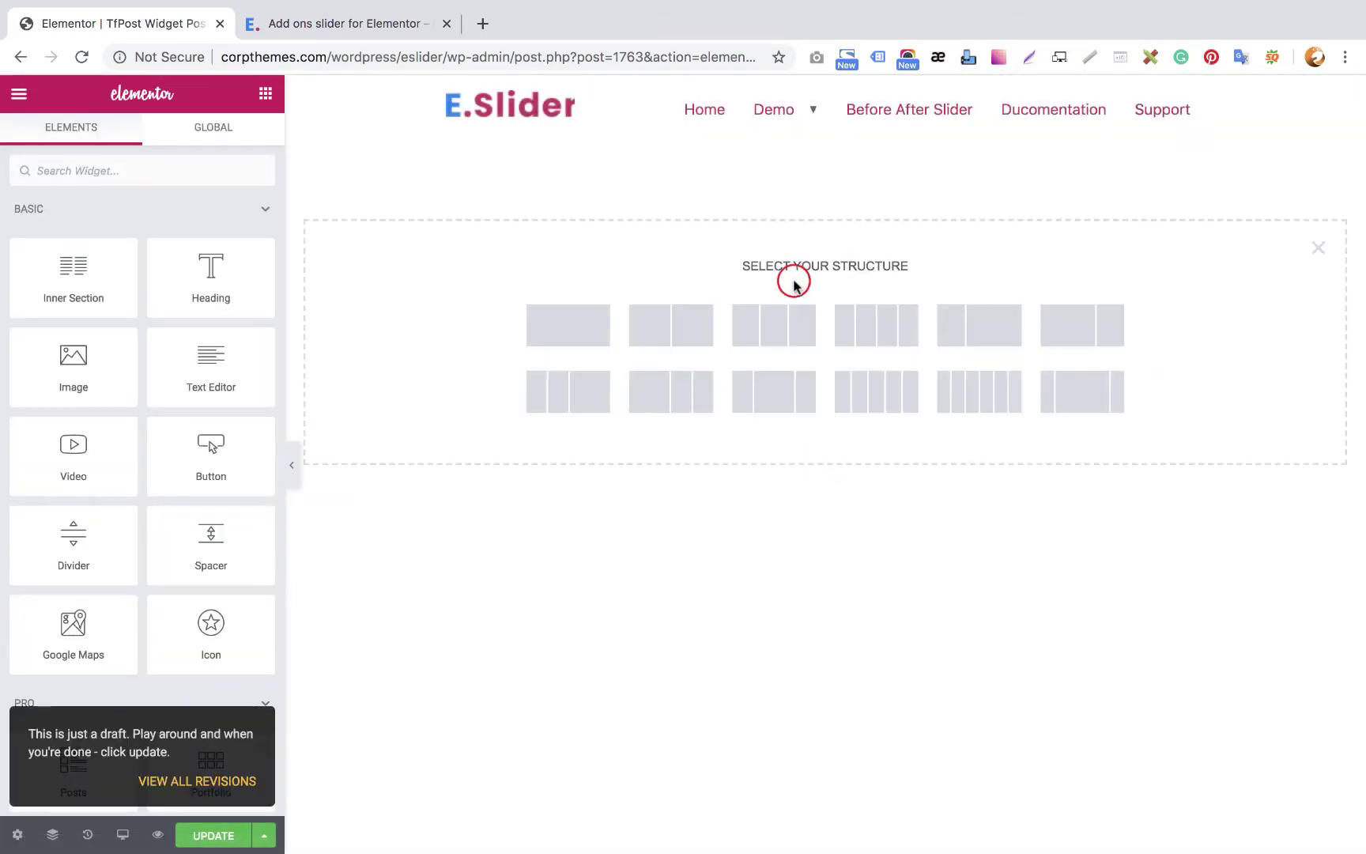
left_click(588, 314)
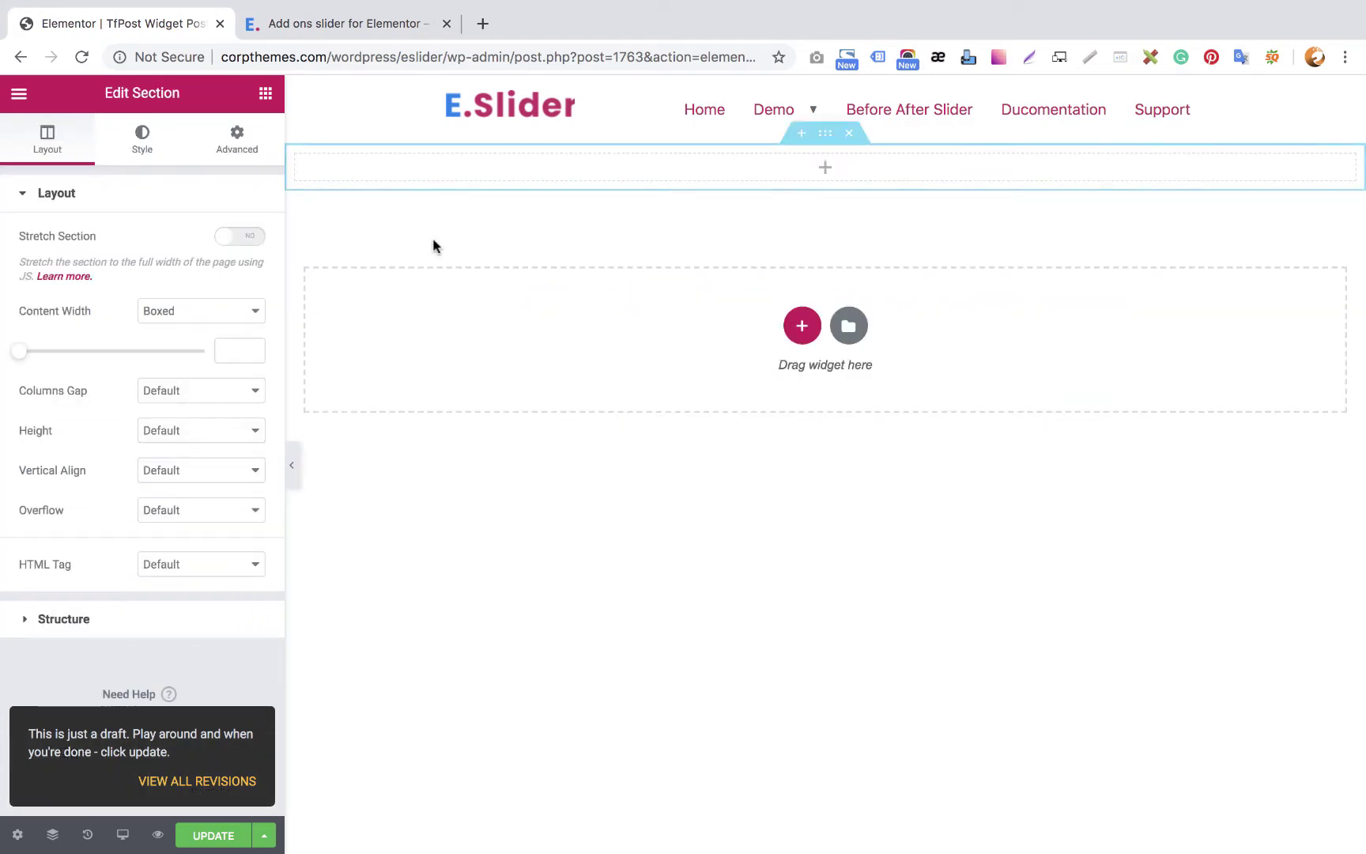
left_click(824, 170)
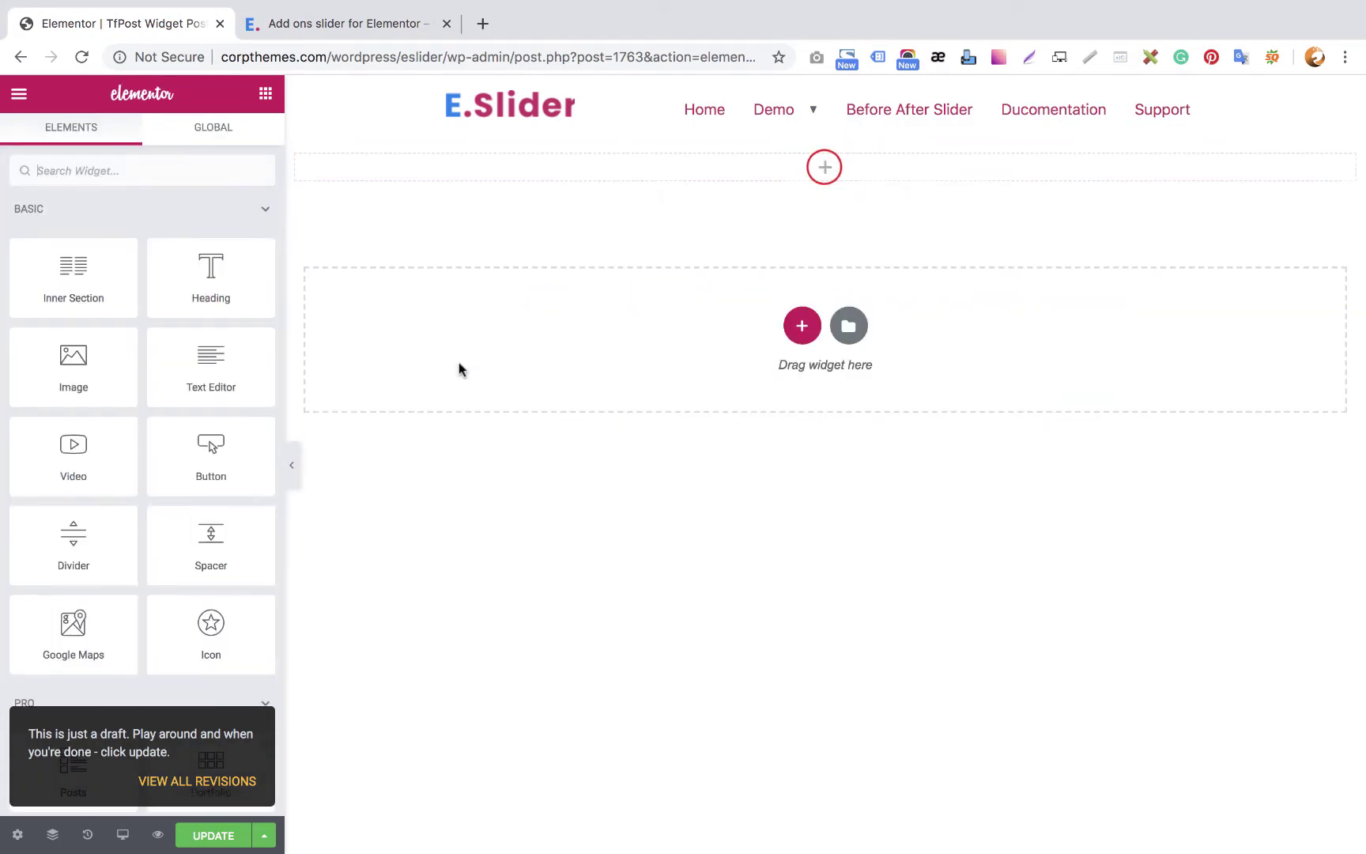
scroll(192, 468, "down", 5)
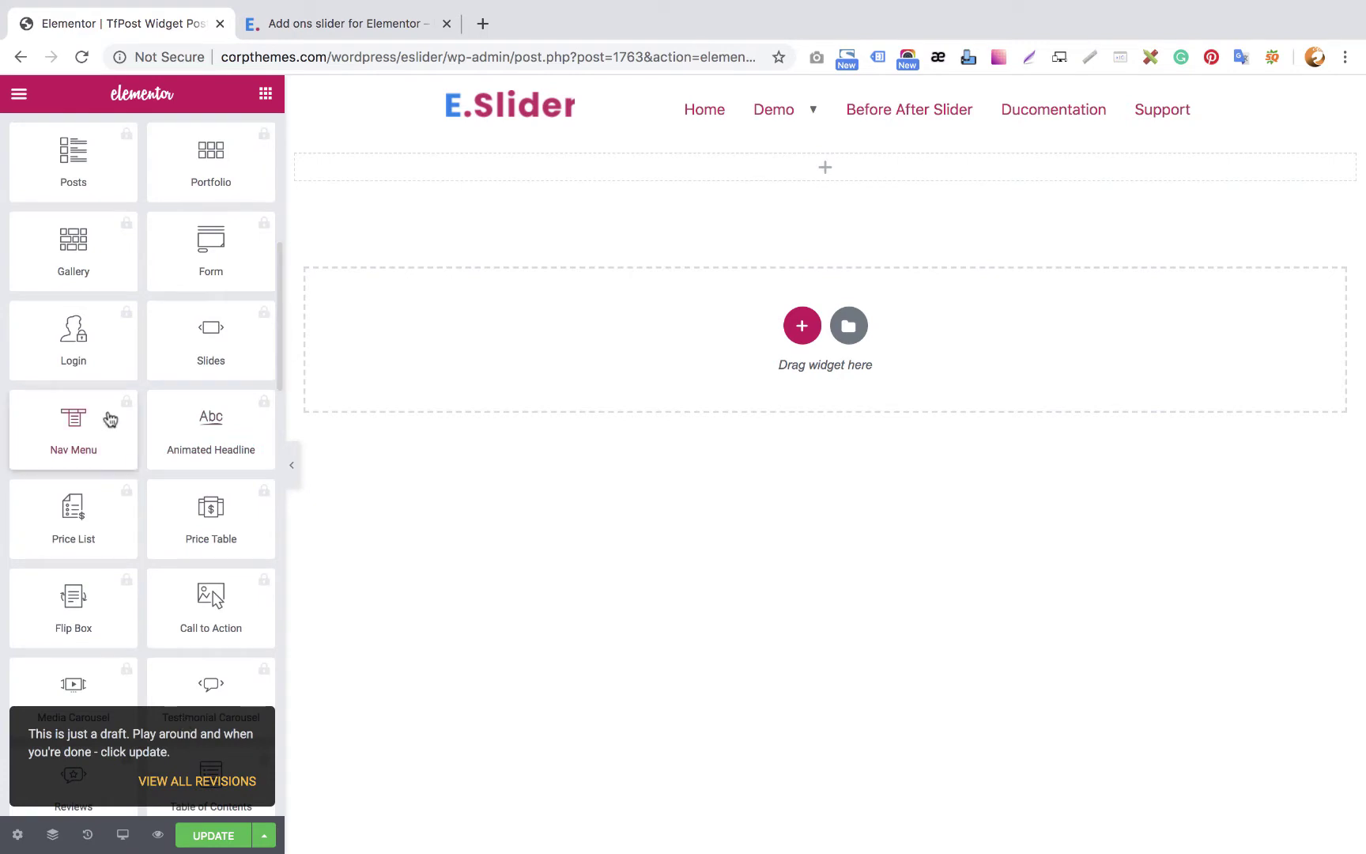
scroll(107, 417, "down", 7)
scroll(109, 419, "up", 2)
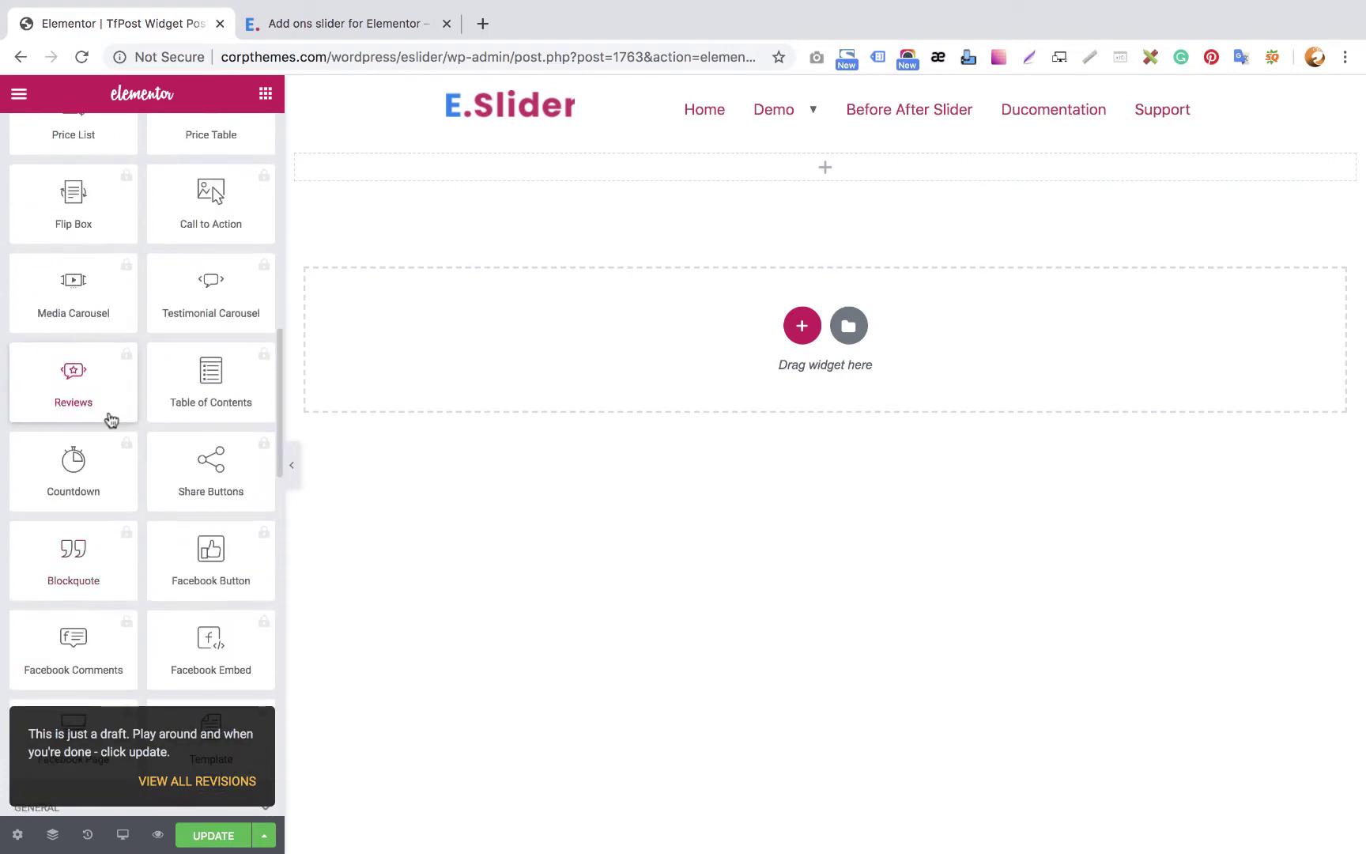
scroll(111, 419, "down", 14)
scroll(115, 409, "up", 2)
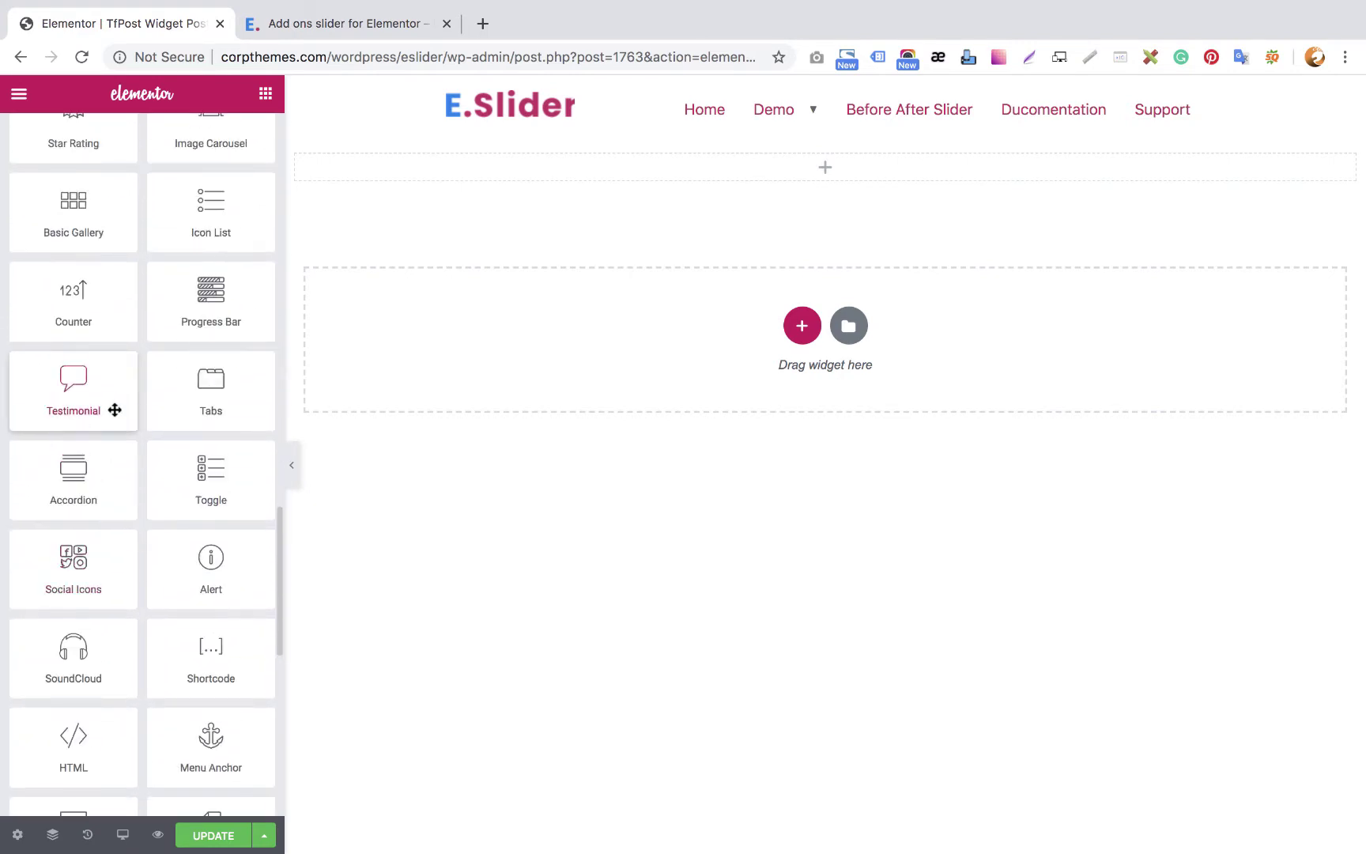
scroll(115, 408, "down", 5)
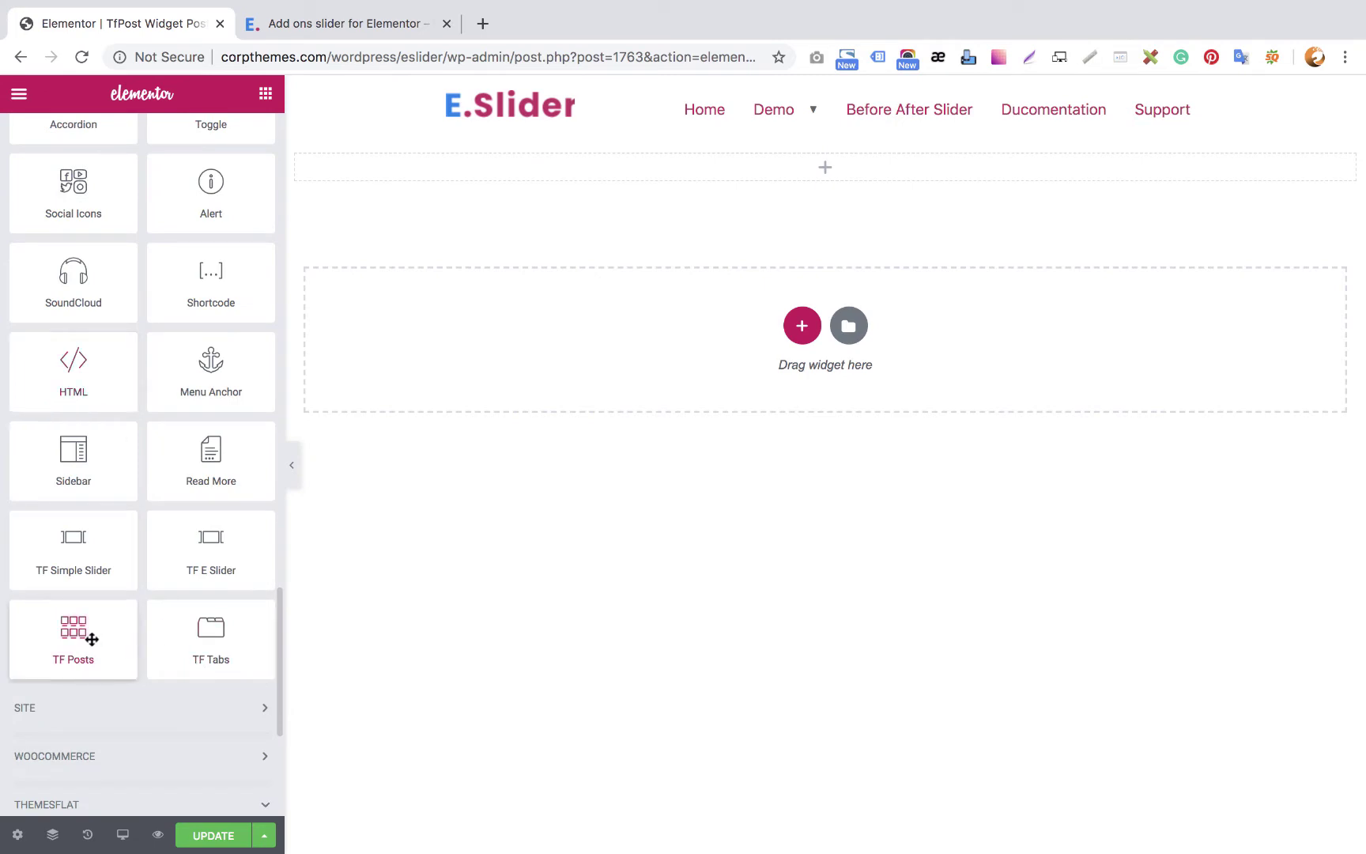
left_click_drag(83, 638, 735, 174)
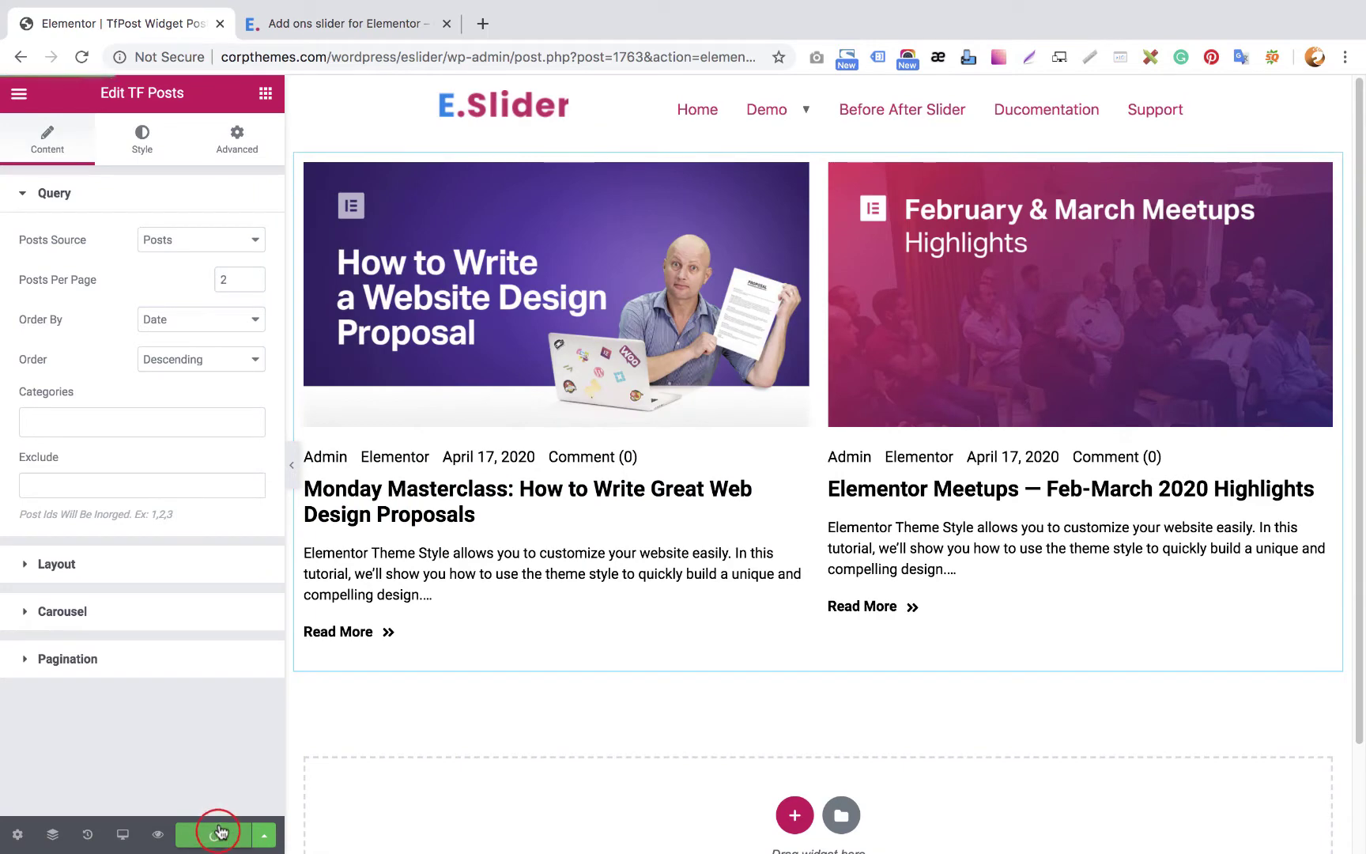
Preview the page in the browser, close the extra Add ons slider tab and return to the Elementor editor
left_click(157, 836)
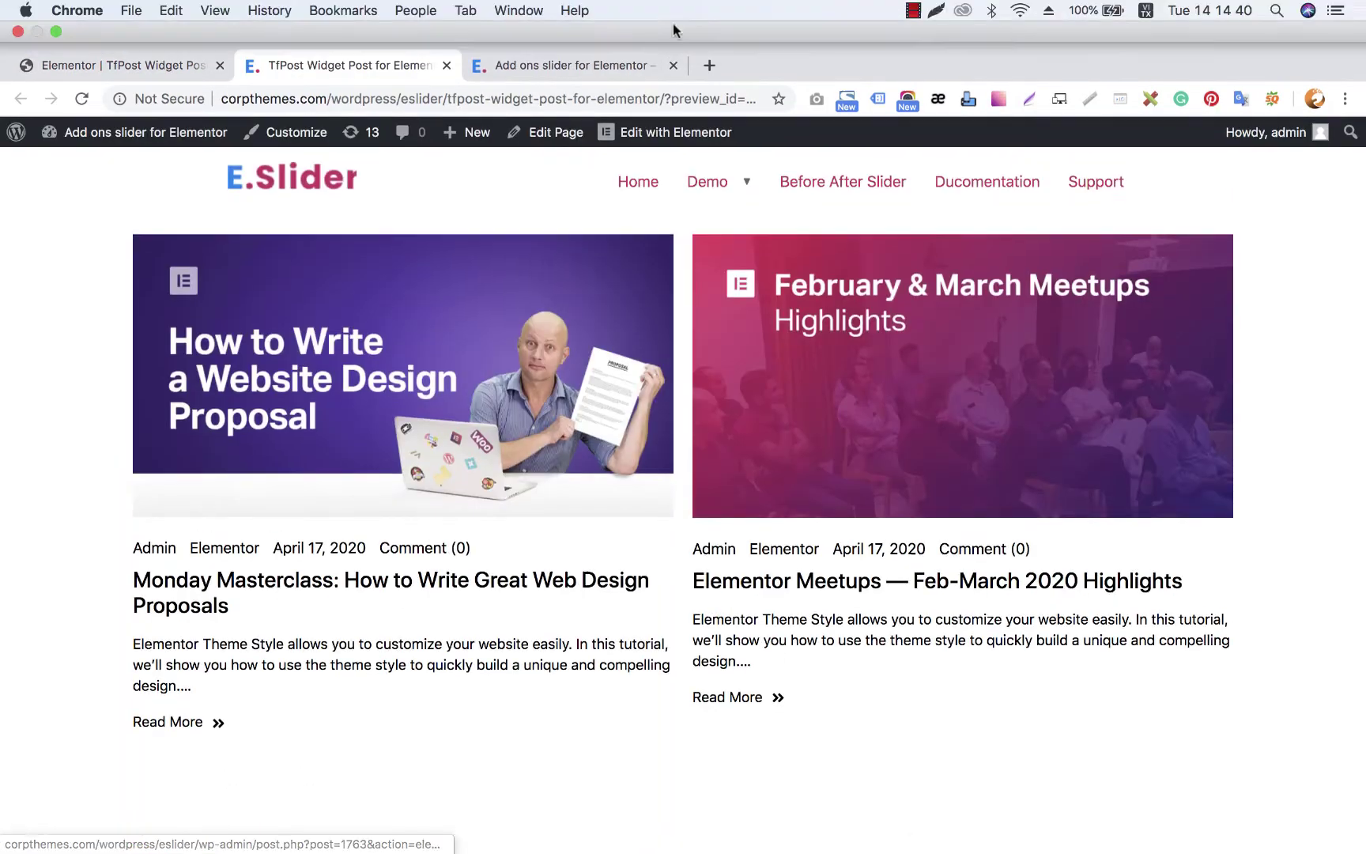
left_click(673, 65)
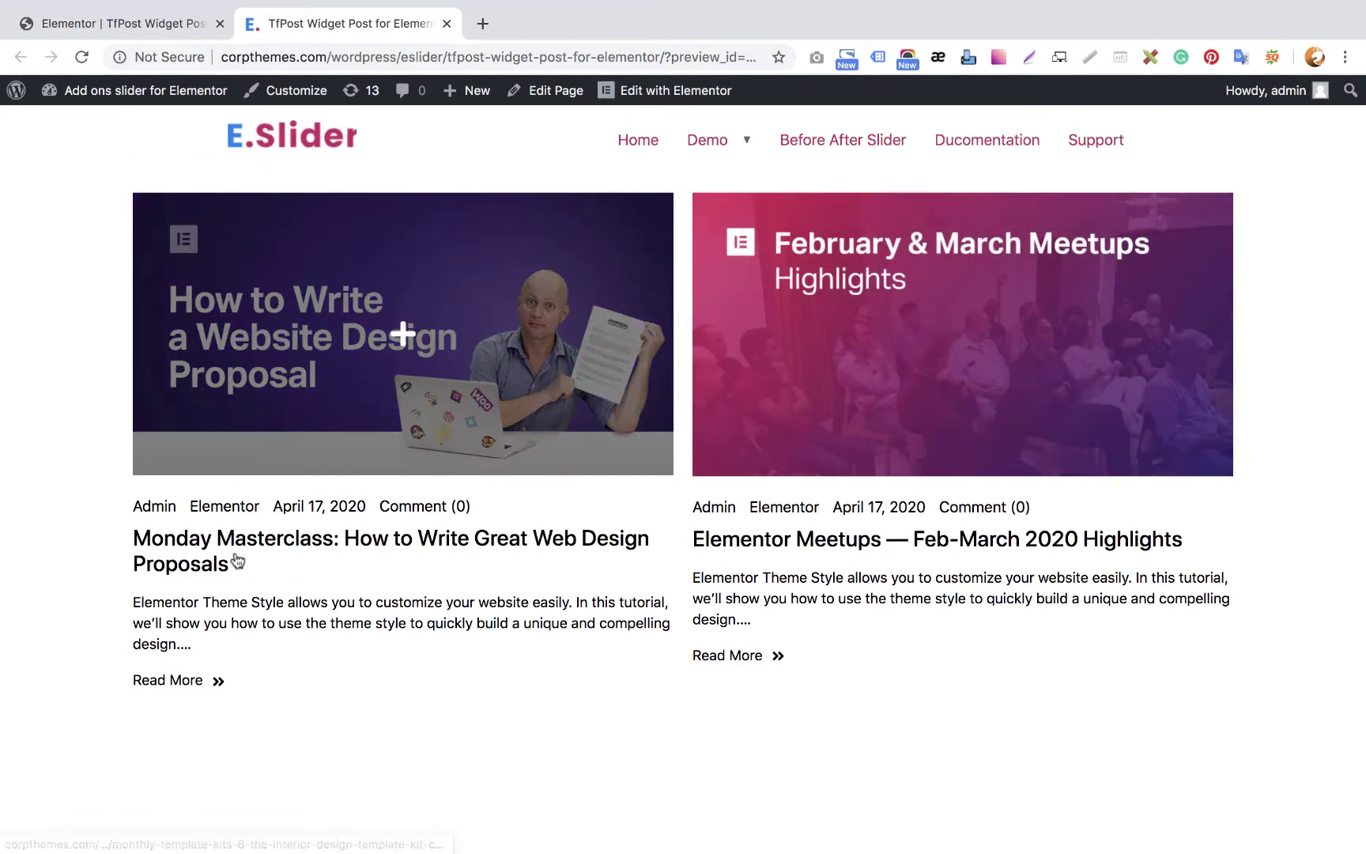
left_click(180, 24)
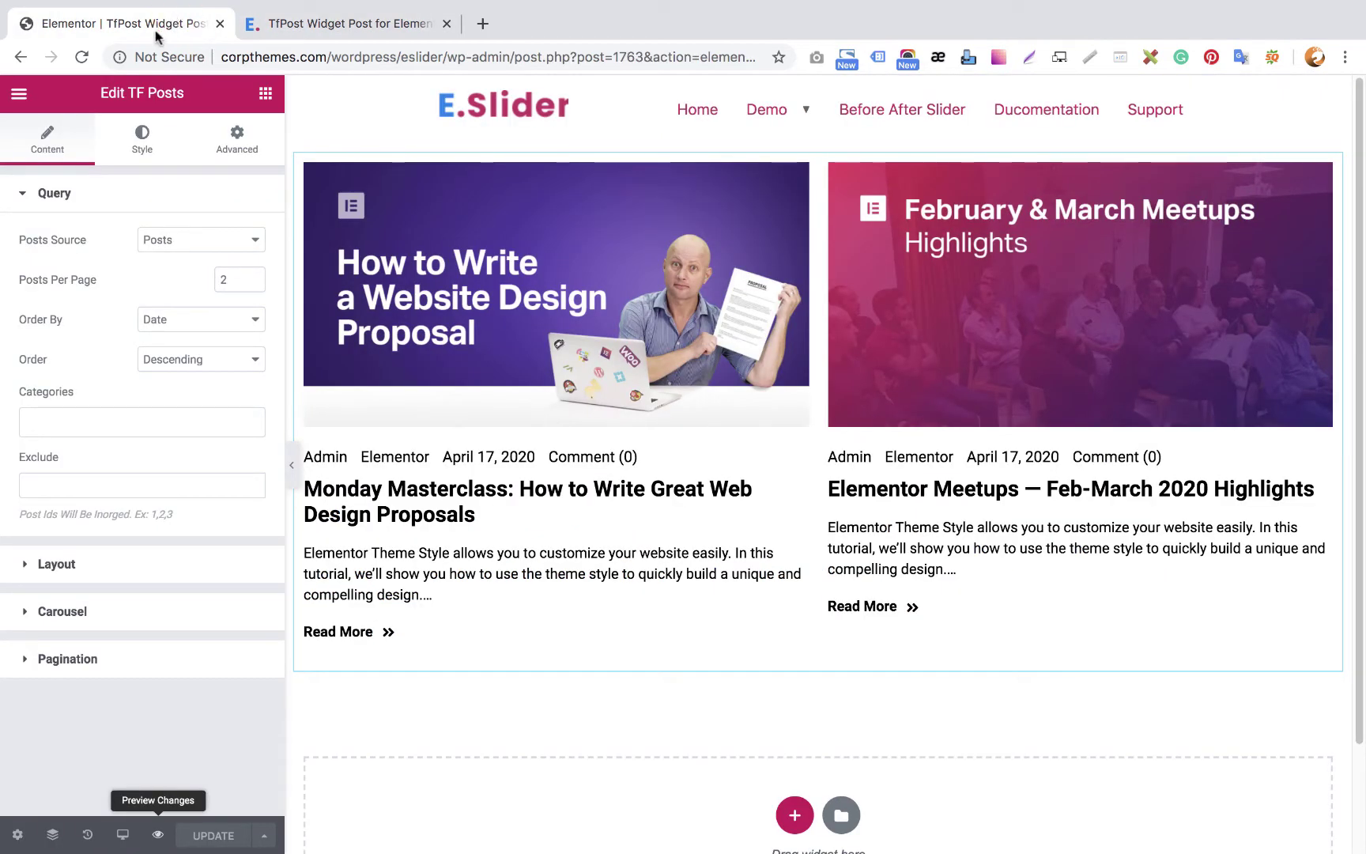
Keep Posts as the TF Posts widget's source and set its posts per page to 5
left_click(214, 241)
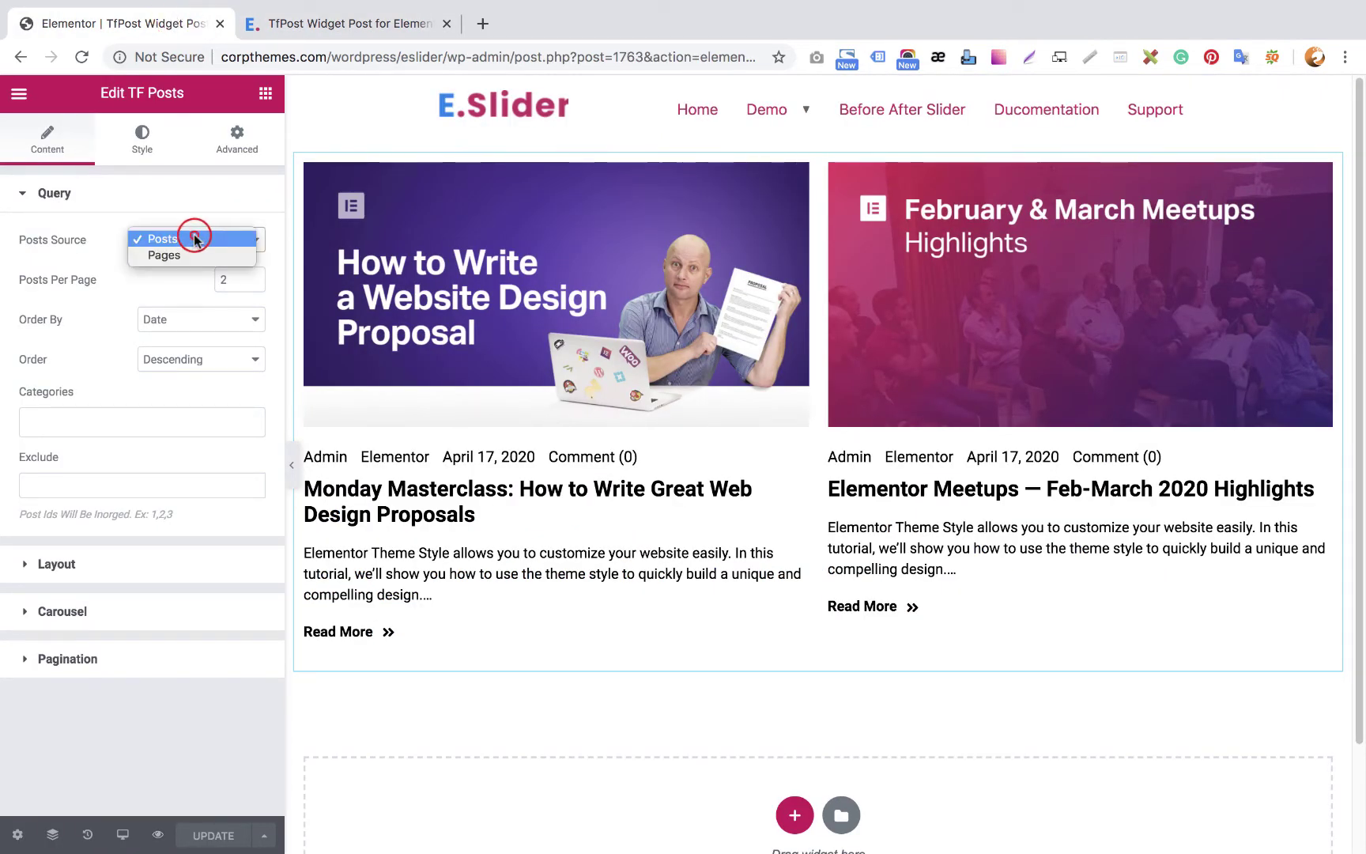
left_click(213, 236)
left_click(225, 280)
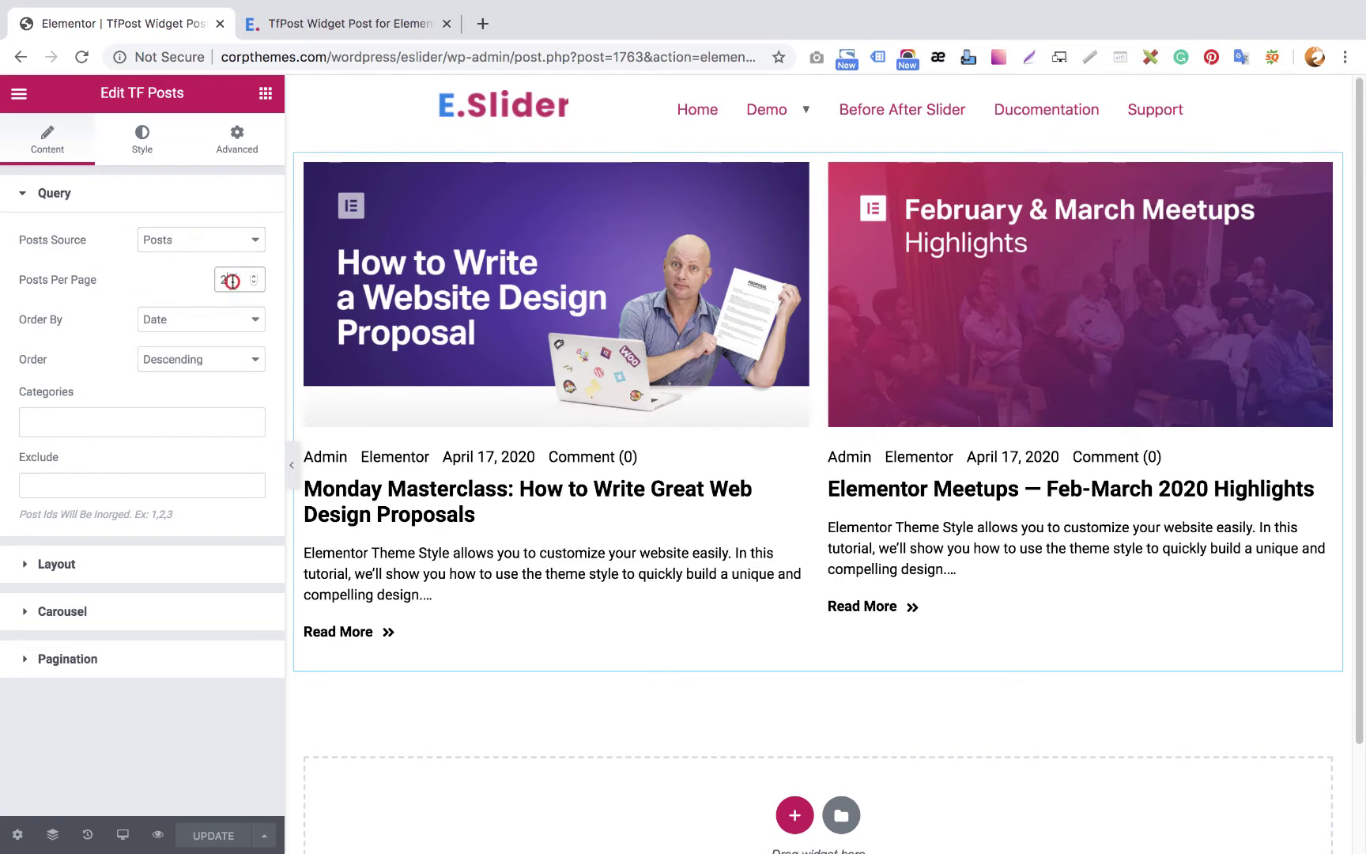
left_click_drag(224, 279, 209, 285)
type("5")
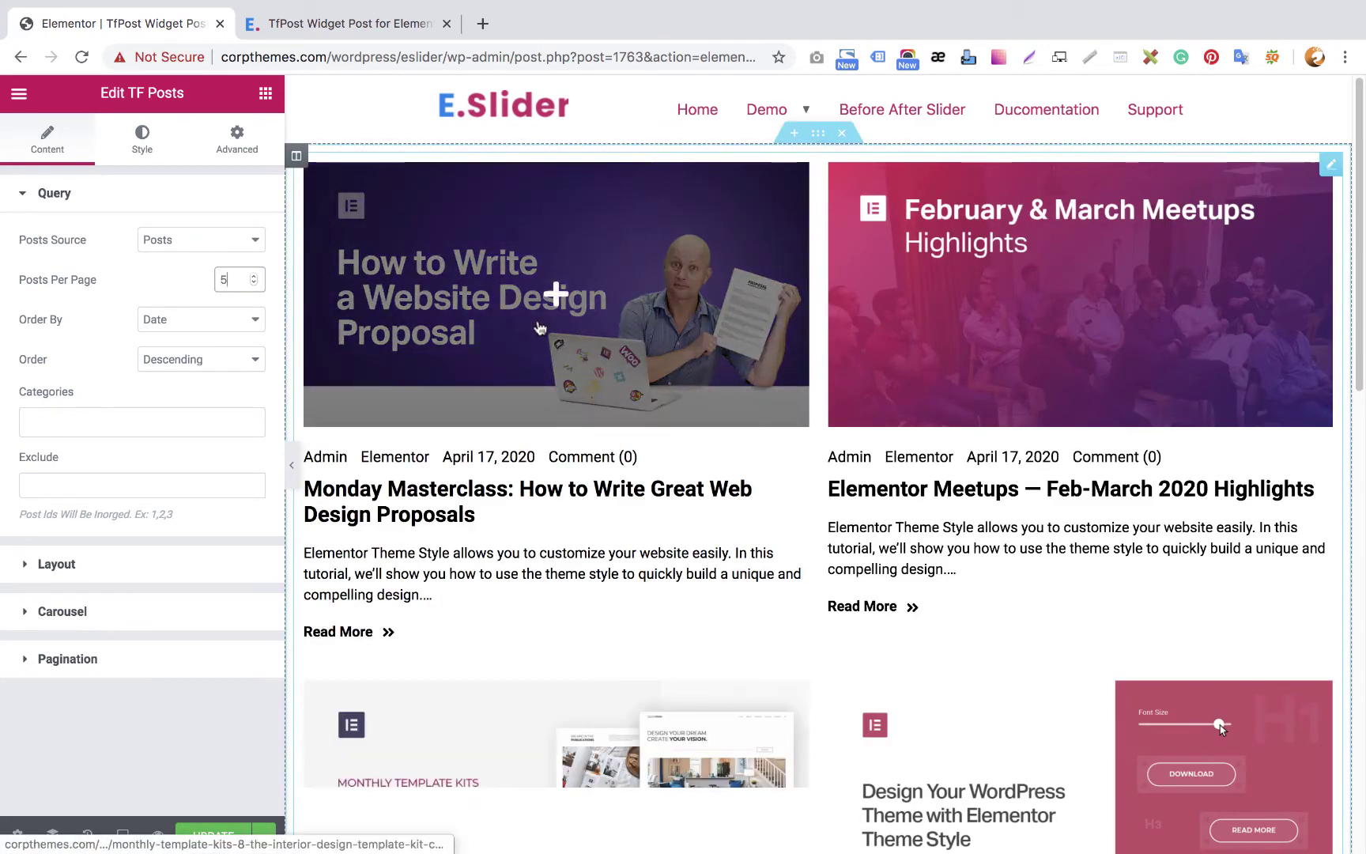
scroll(1073, 274, "down", 5)
scroll(1109, 553, "down", 5)
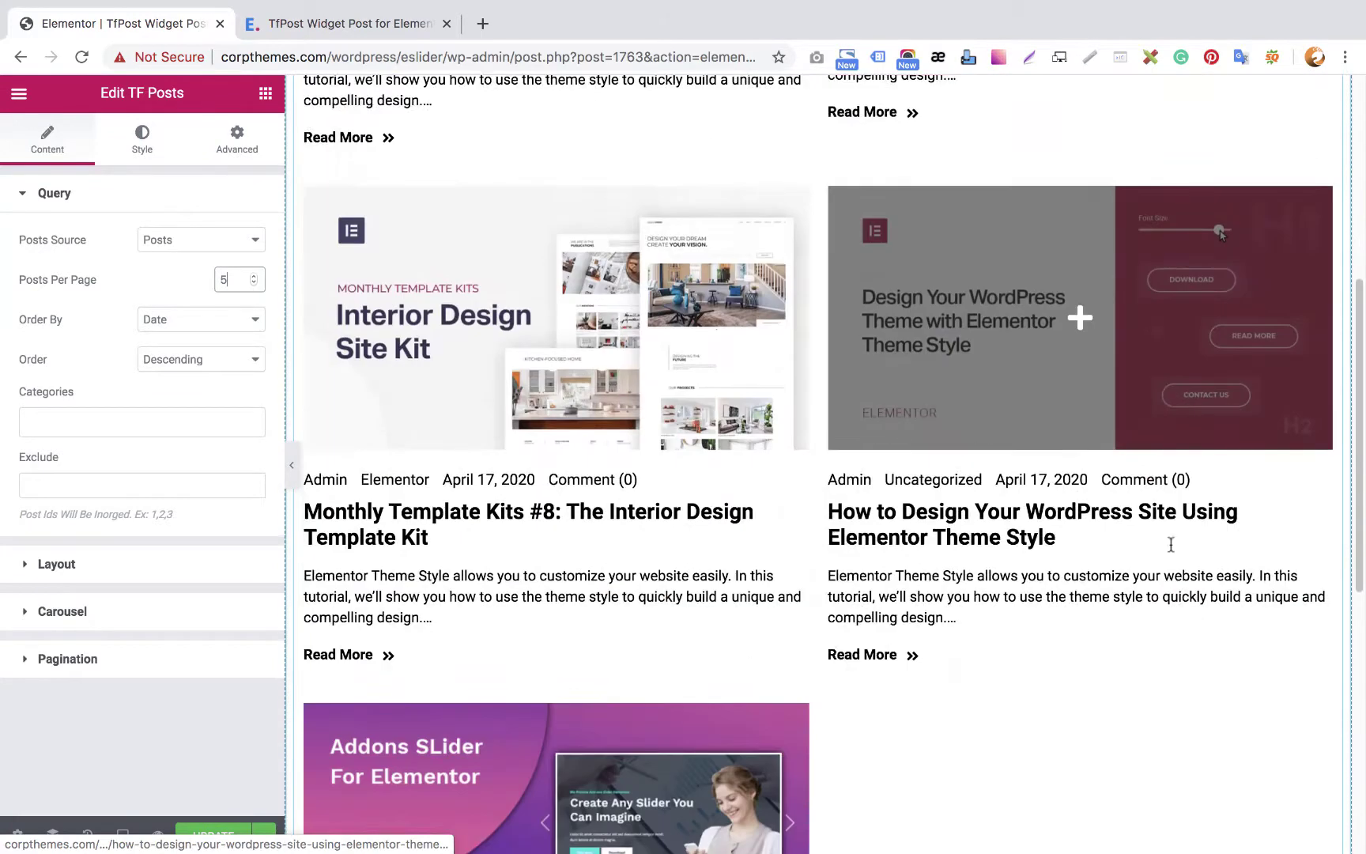
scroll(1171, 544, "down", 3)
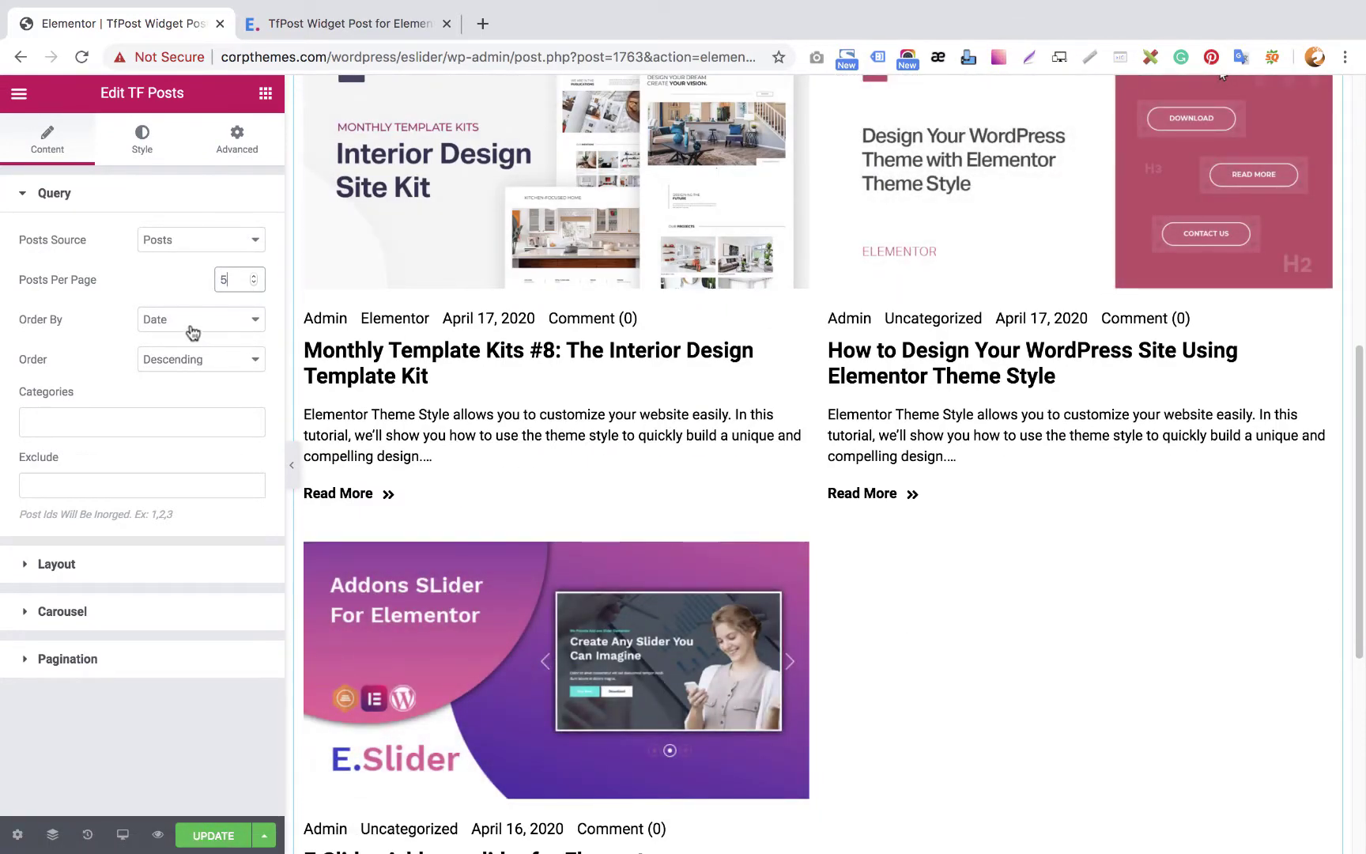
Order the TF Posts widget's entries by Post ID
left_click(192, 324)
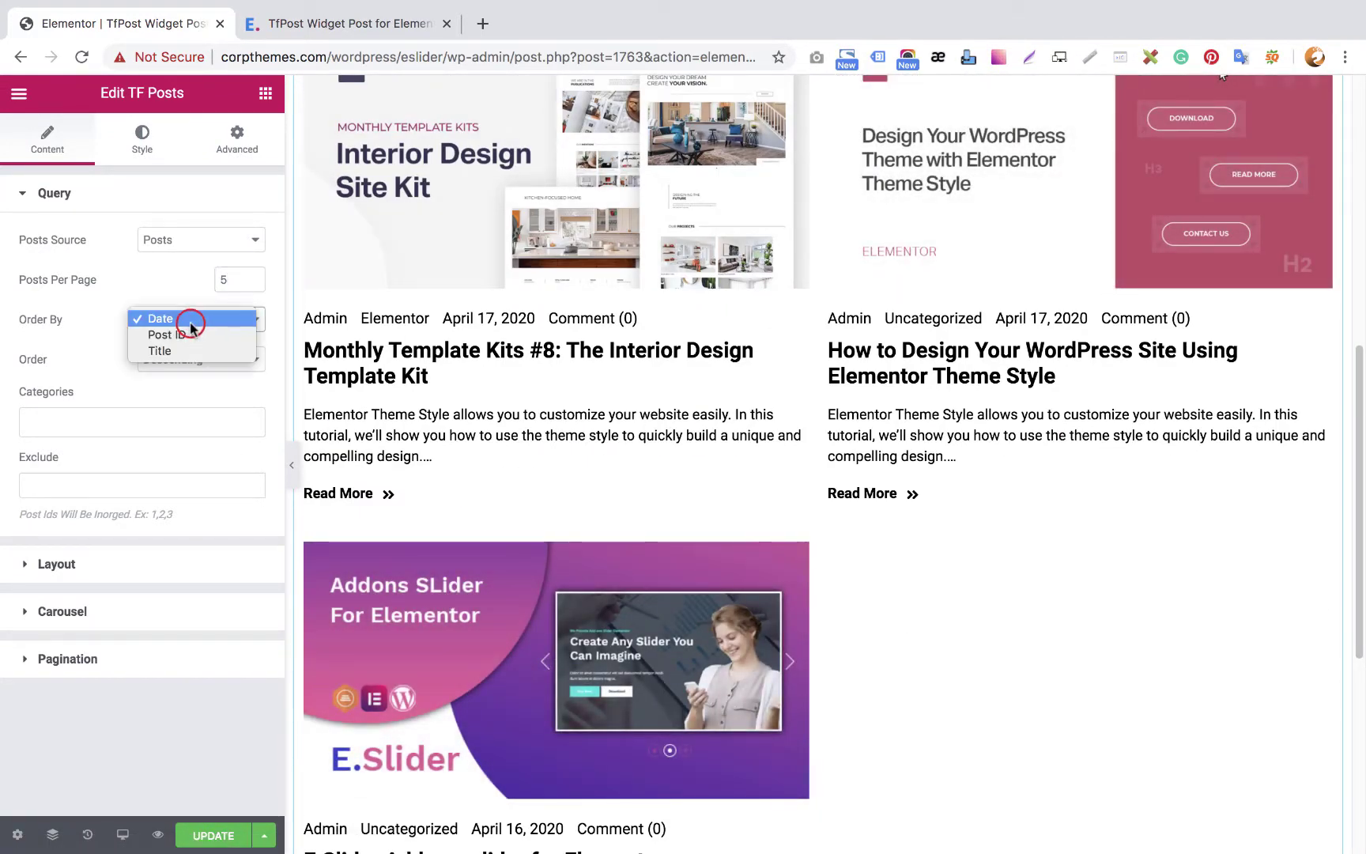
left_click(191, 338)
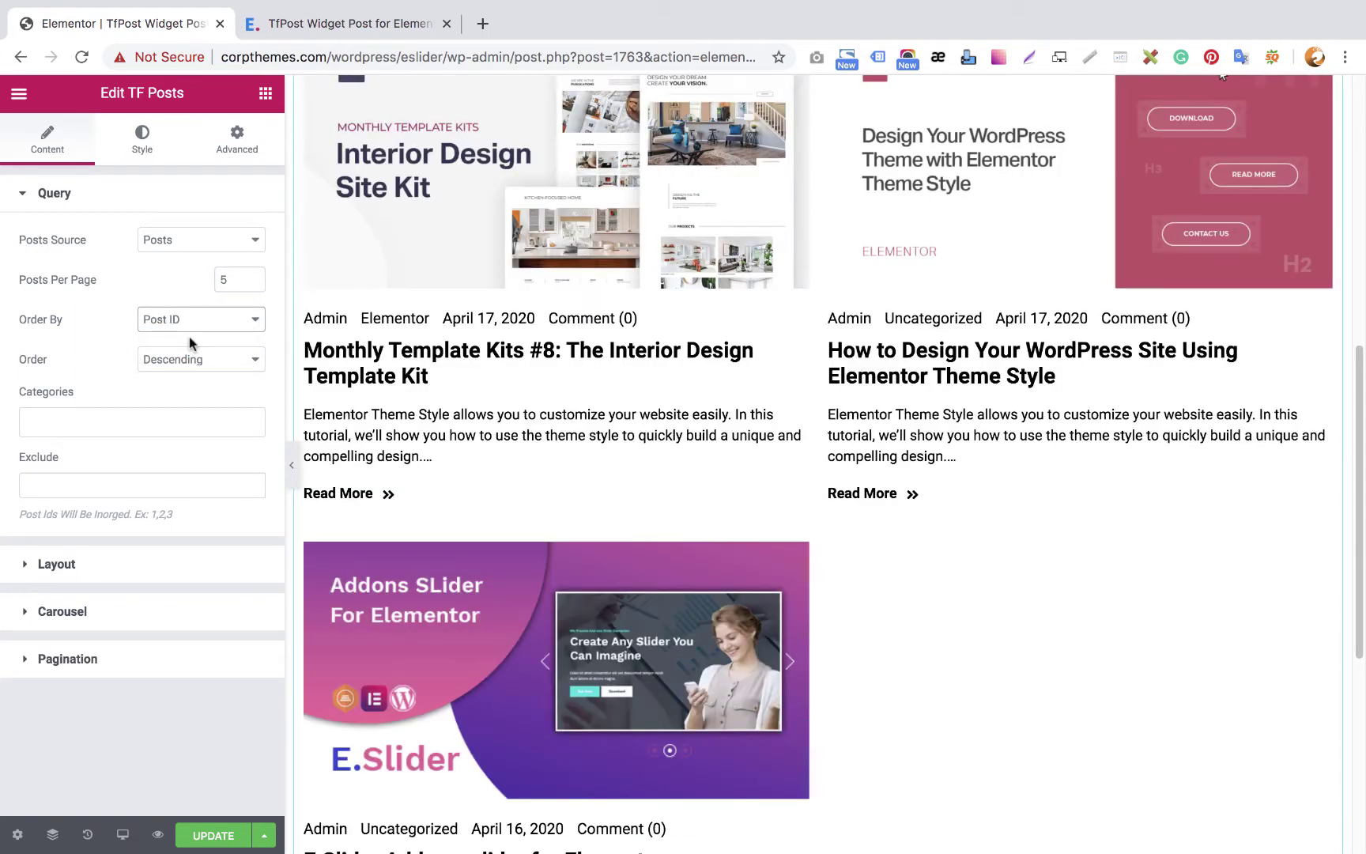
scroll(594, 437, "up", 3)
scroll(597, 437, "up", 2)
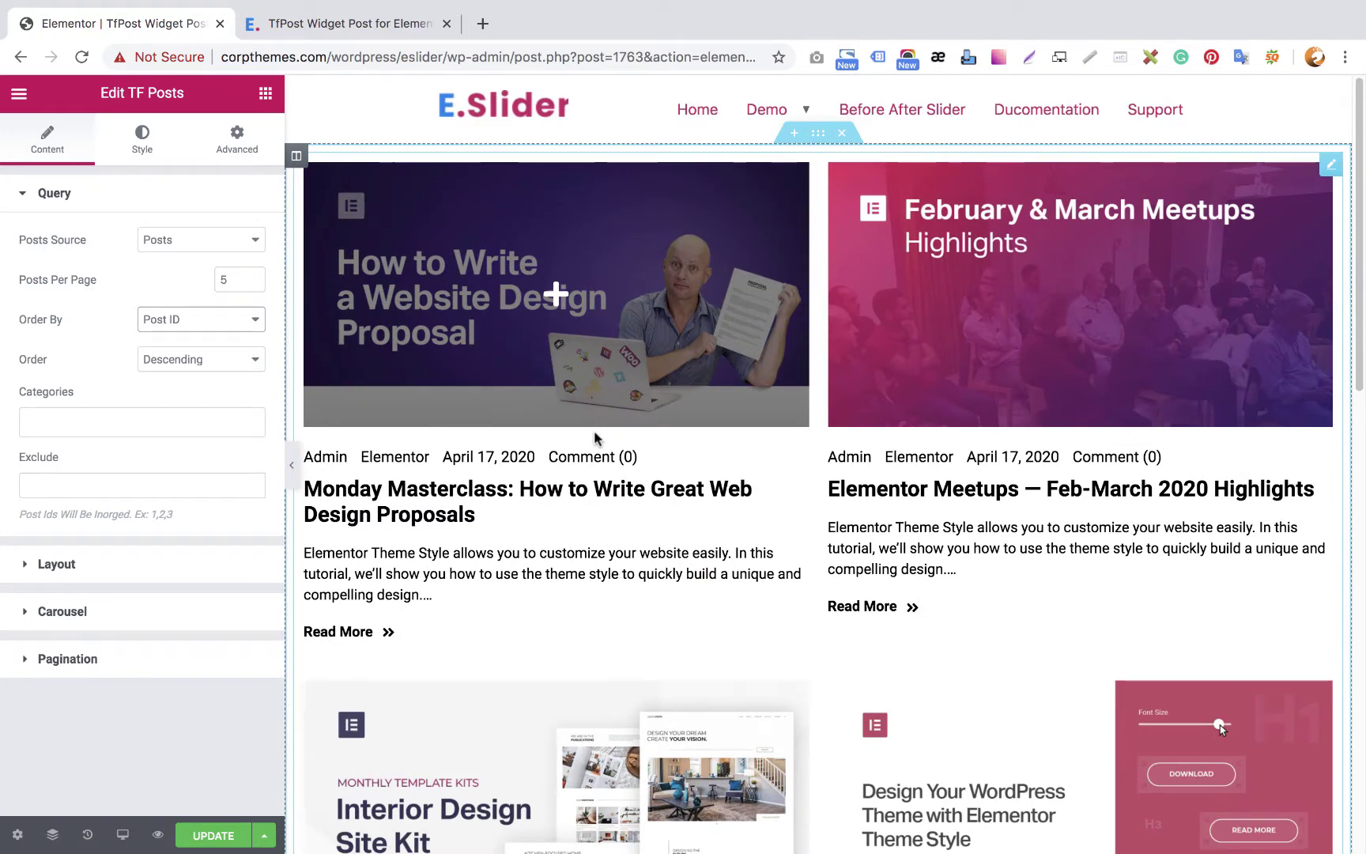
Order the TF Posts widget's entries by Title and keep the Descending order
left_click(181, 319)
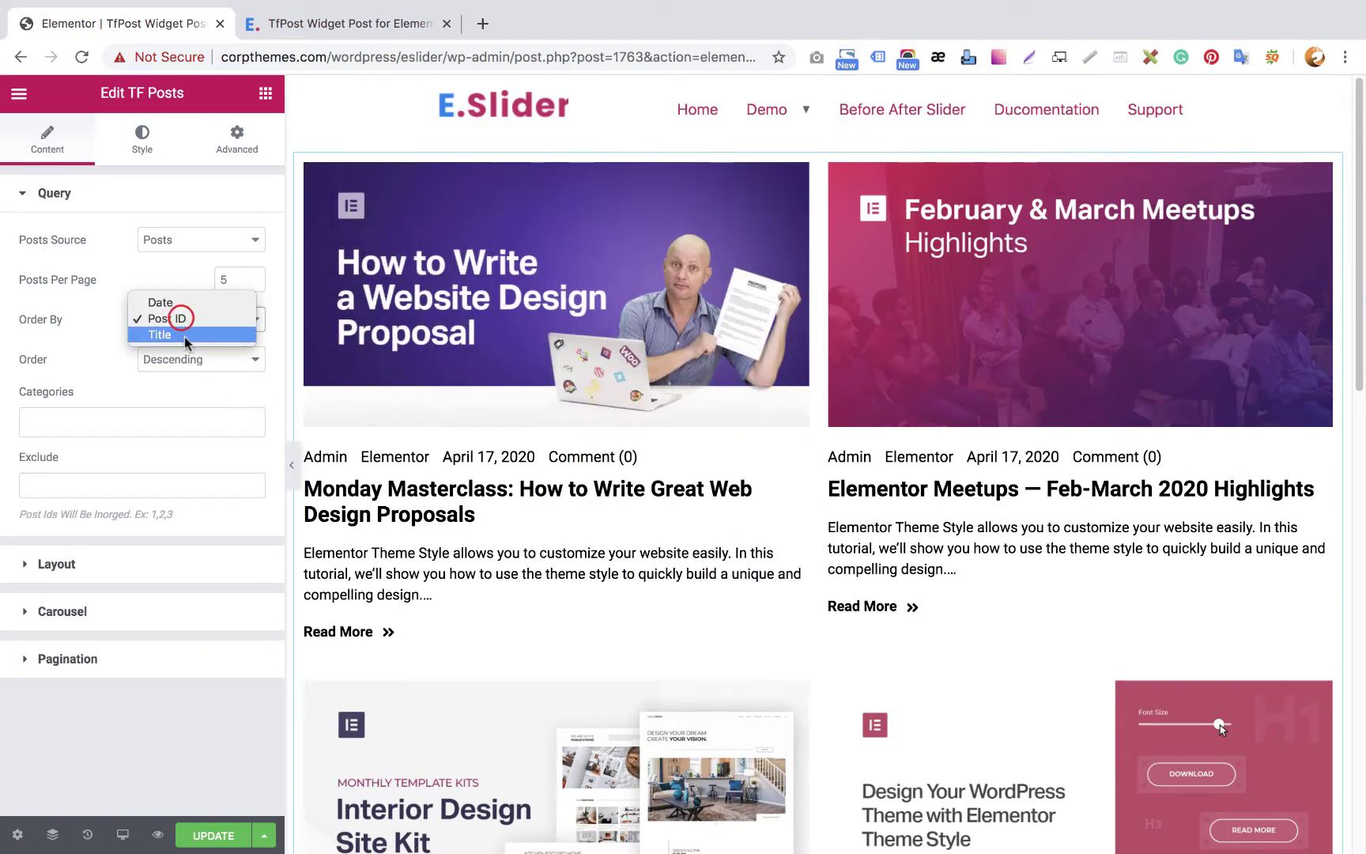
left_click(185, 336)
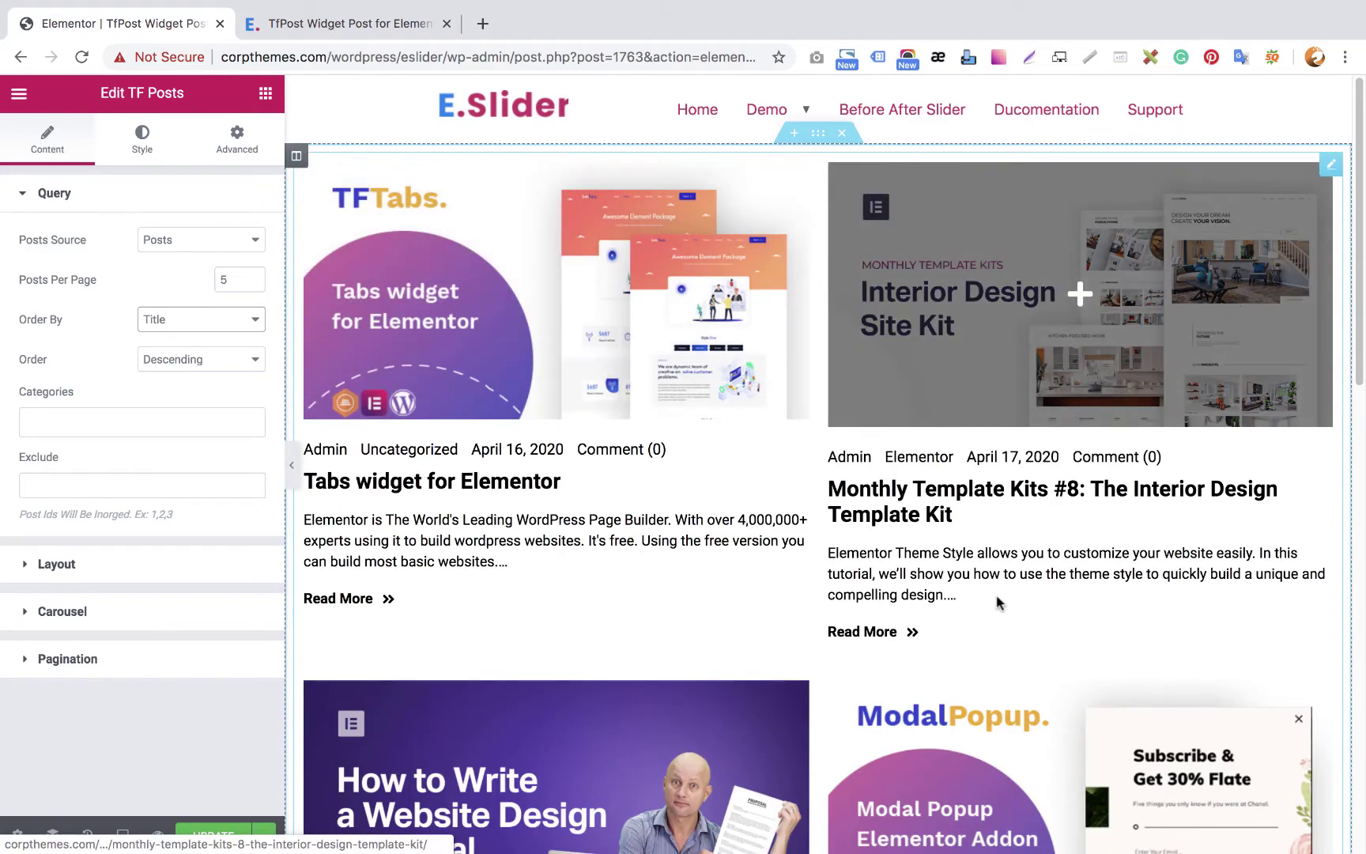
scroll(996, 603, "down", 5)
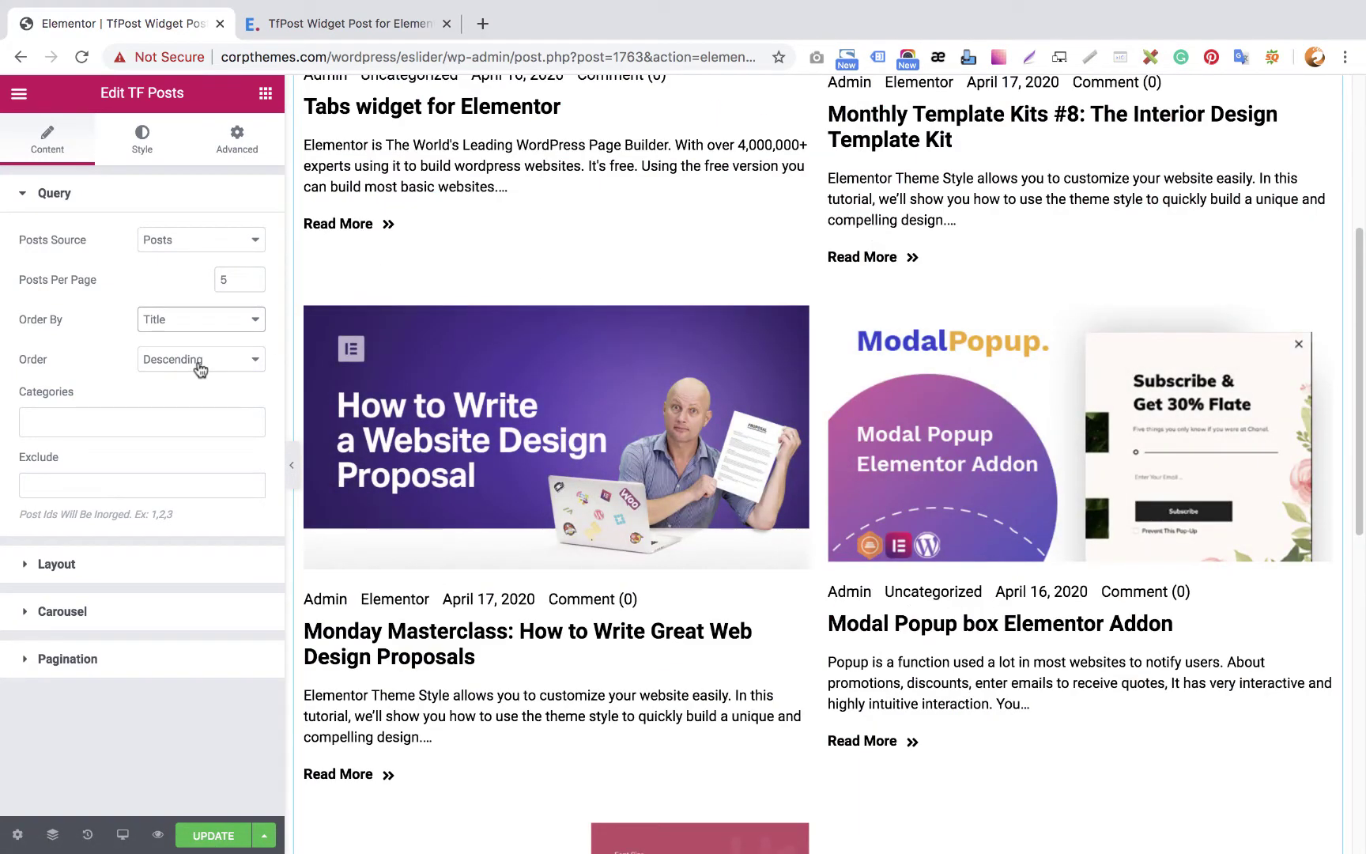
left_click(197, 361)
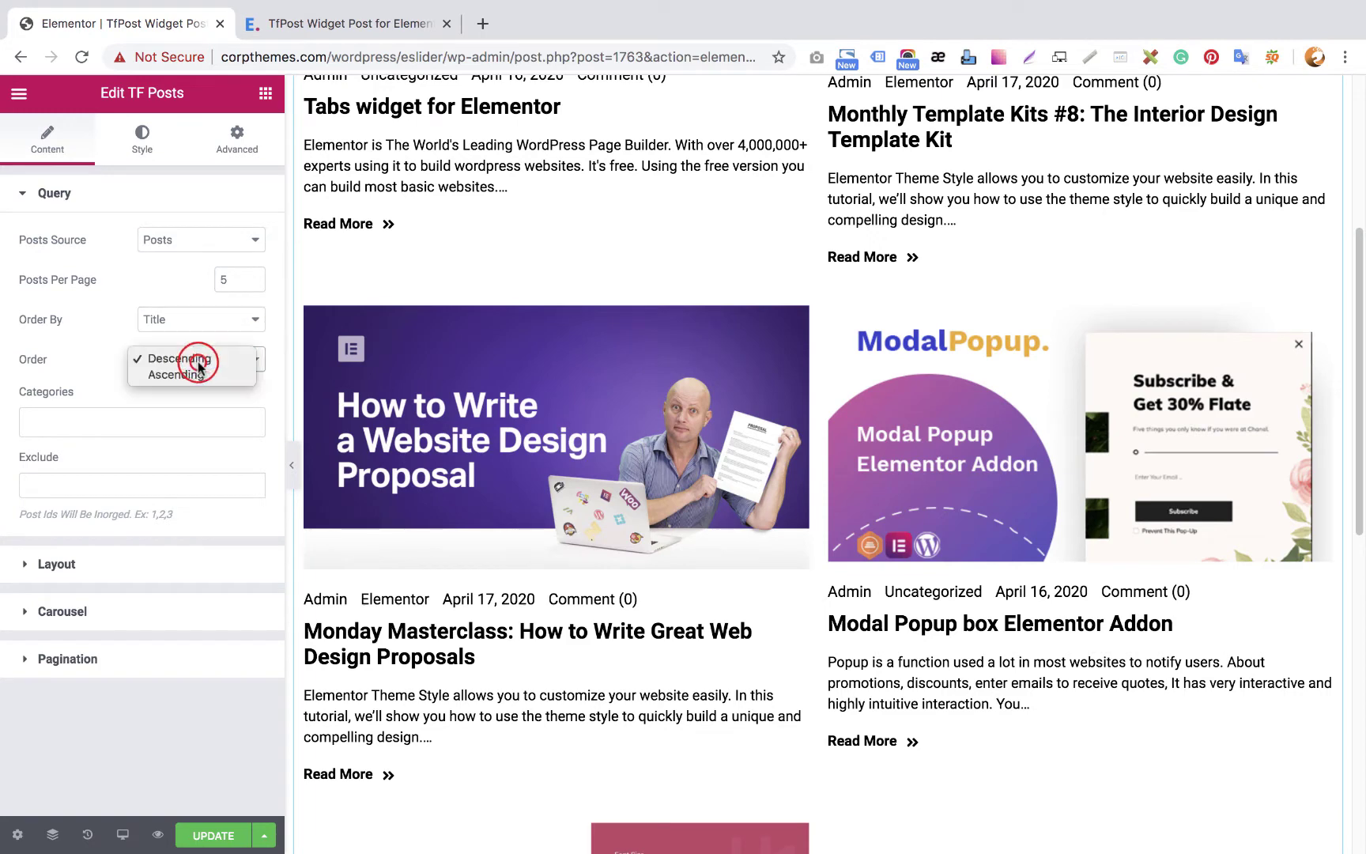
left_click(198, 361)
Try filtering the TF Posts widget to the Elementor category, and clear the category filter
left_click(149, 418)
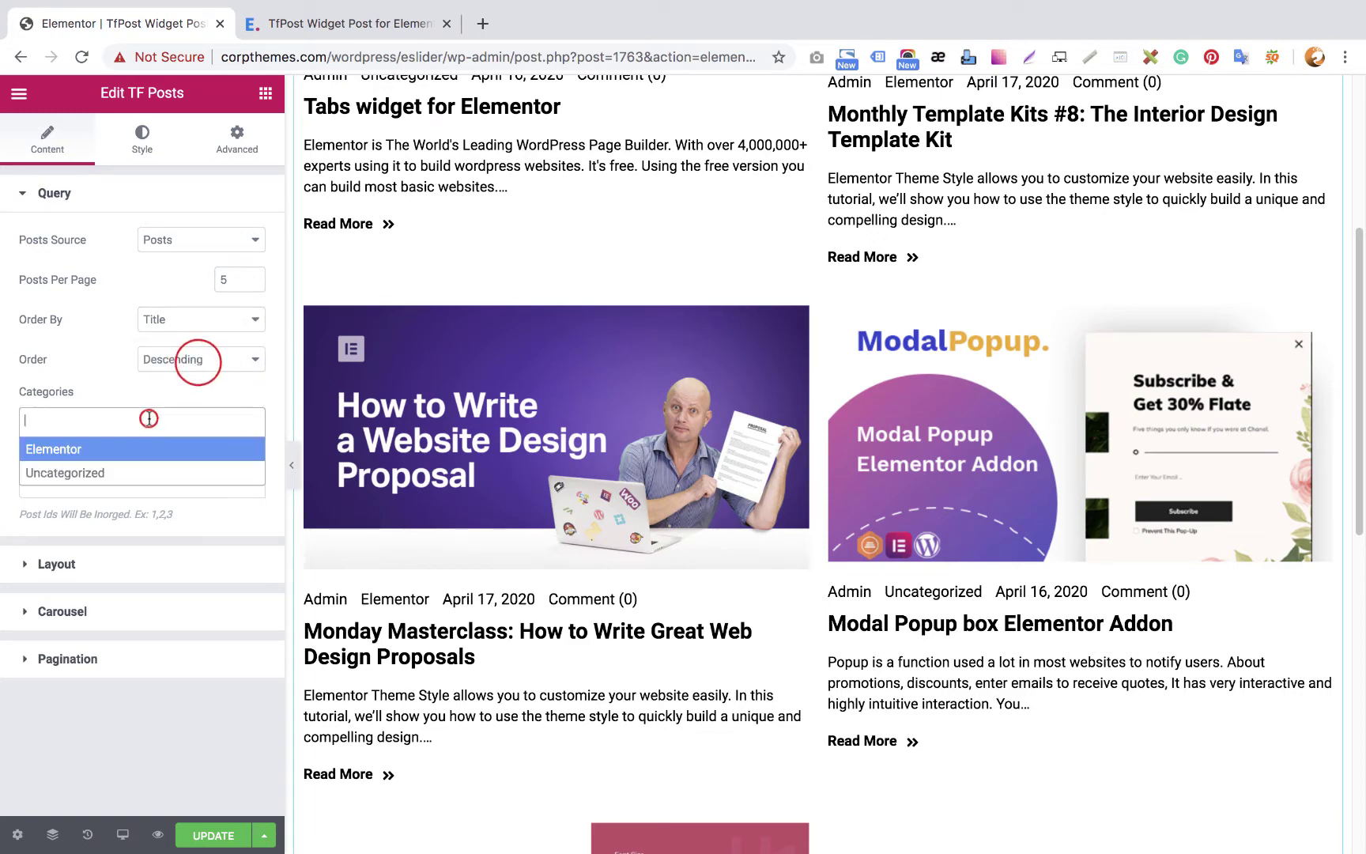
left_click(83, 448)
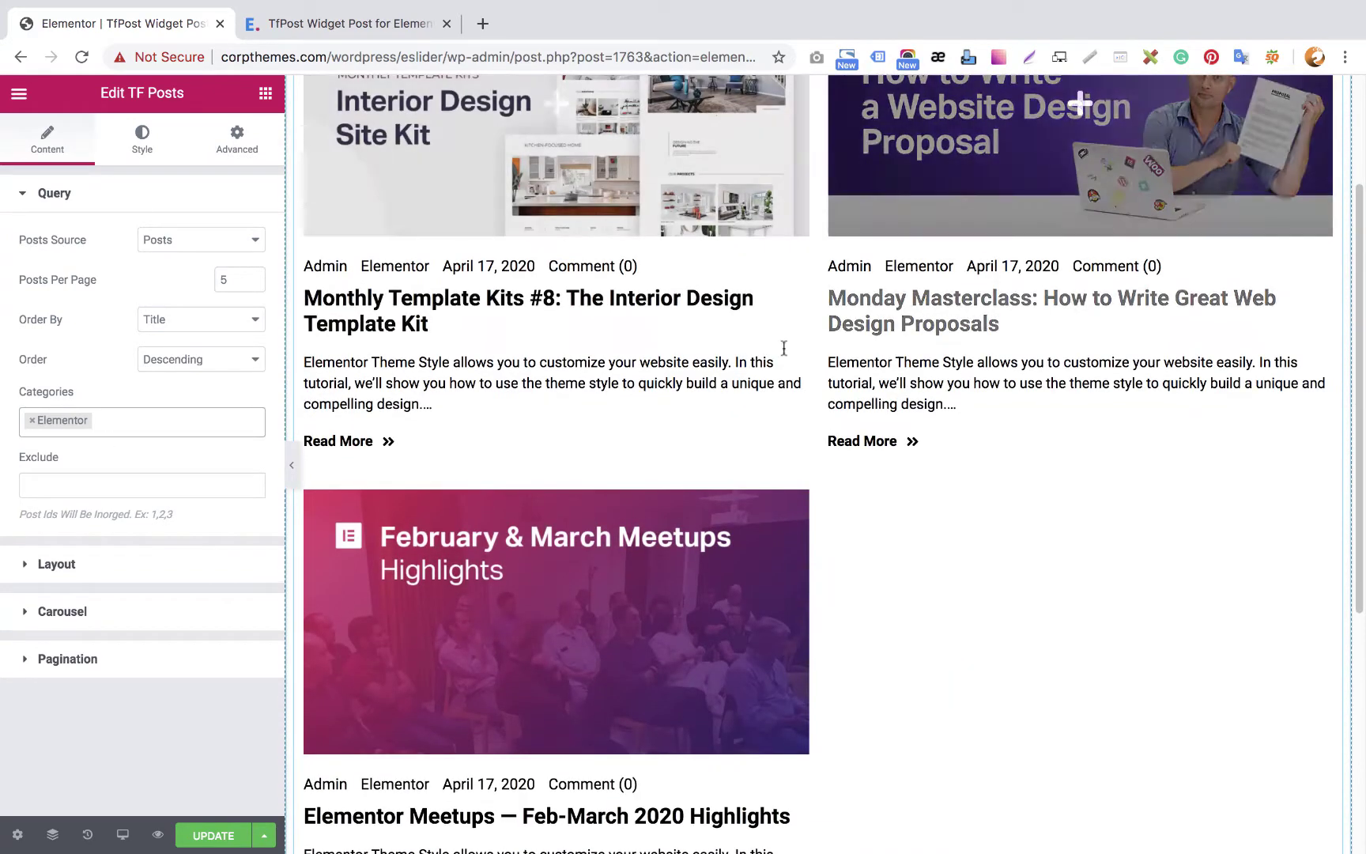
left_click(31, 422)
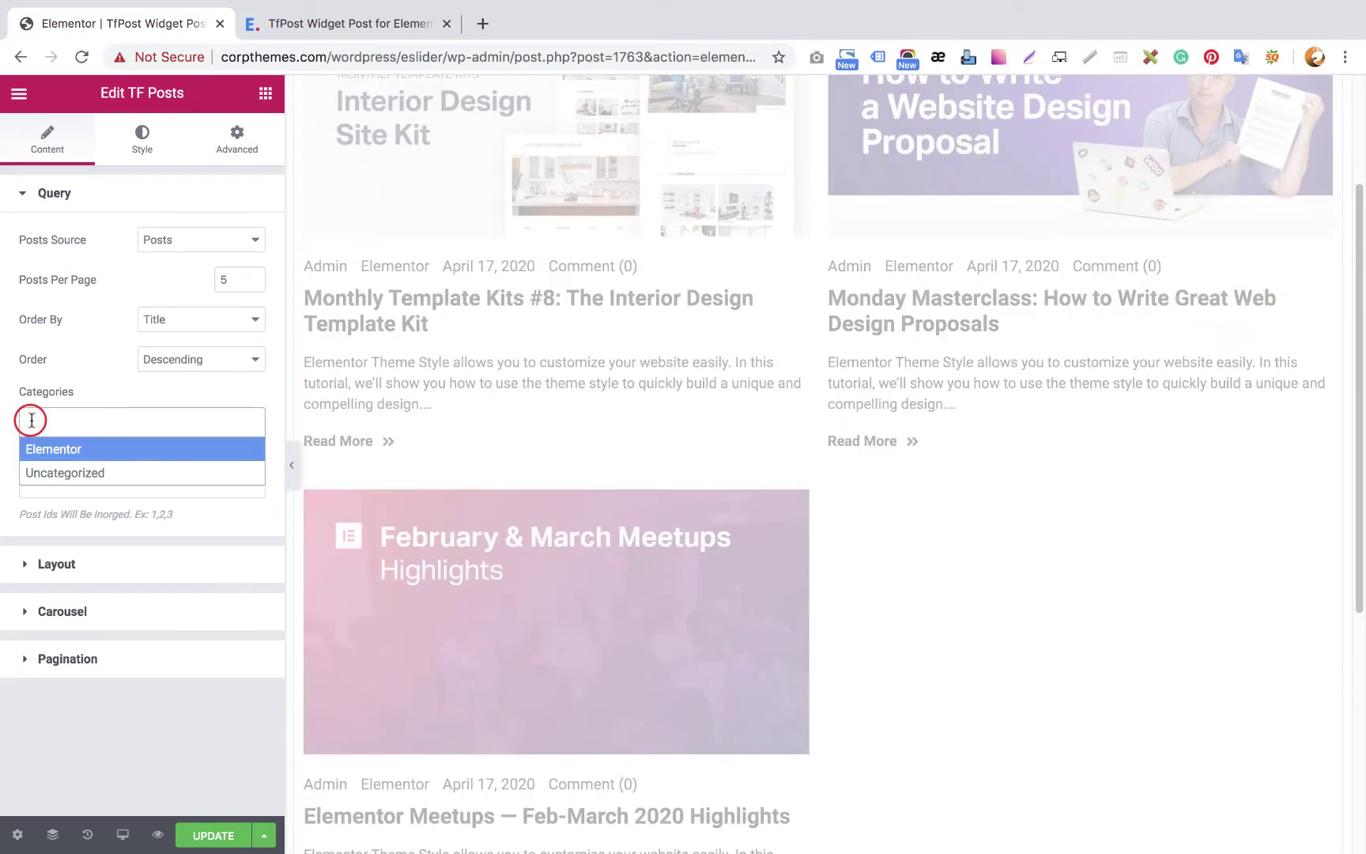
left_click(156, 389)
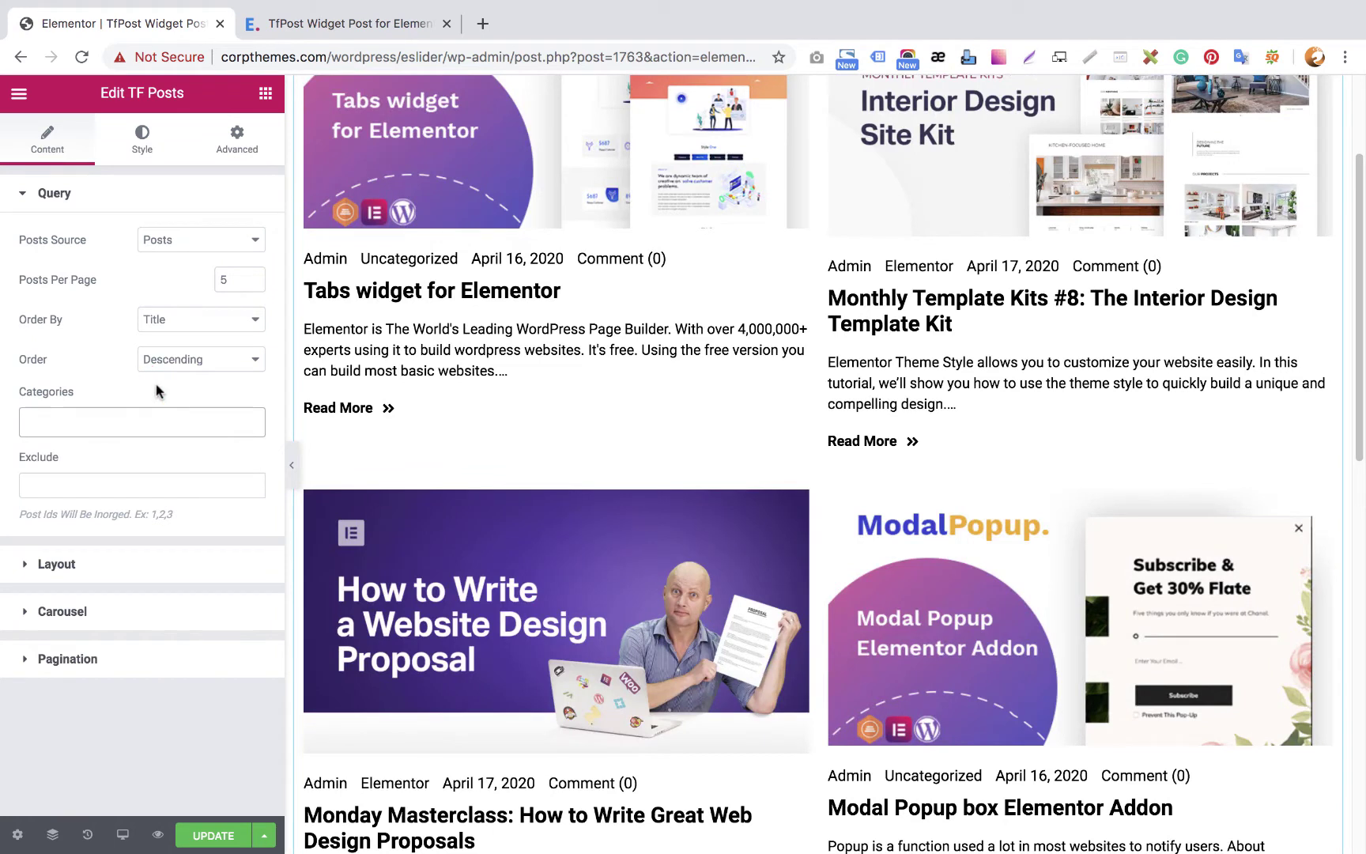
Set the TF Posts widget's layout to 3 columns and check the resulting post grid
left_click(89, 566)
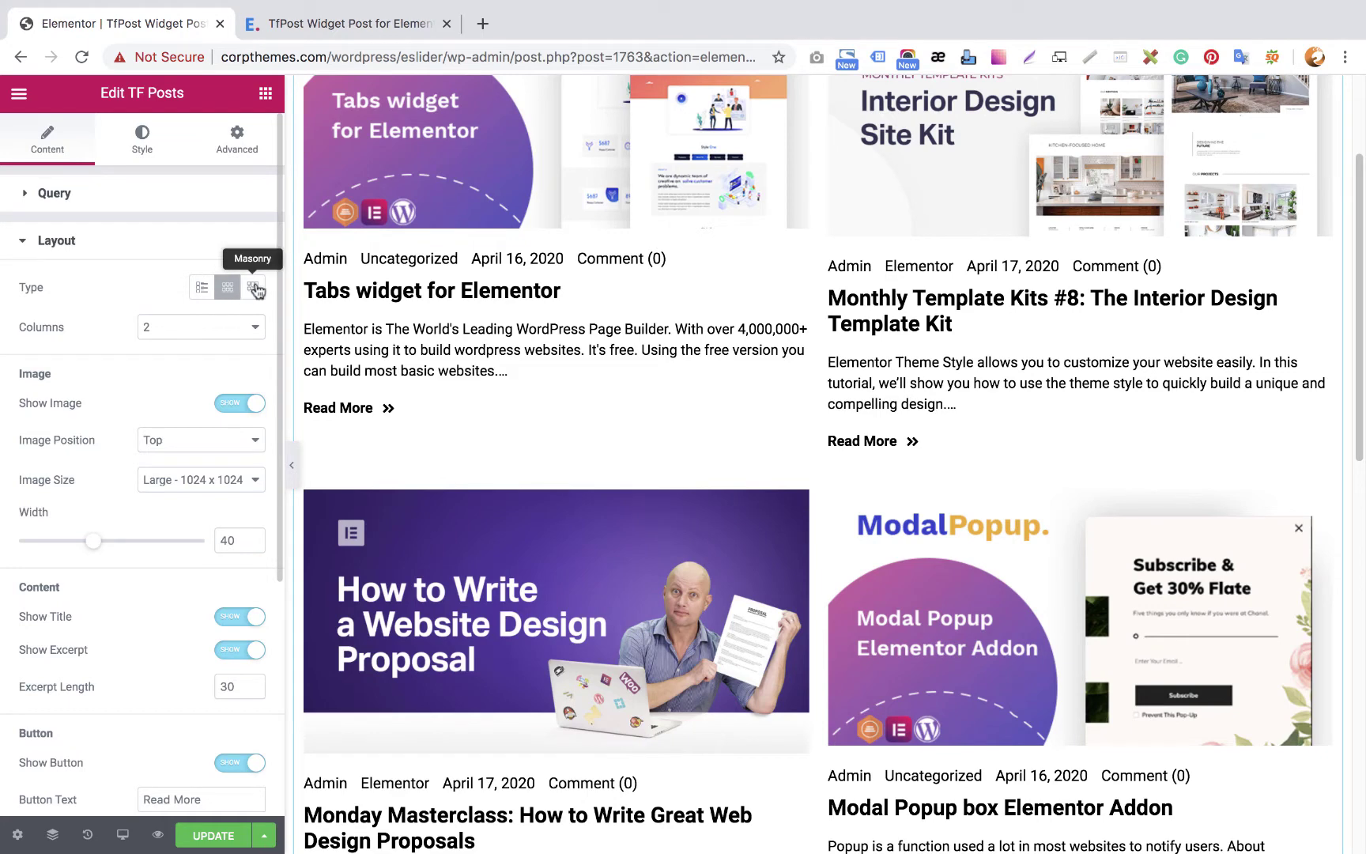
left_click(196, 338)
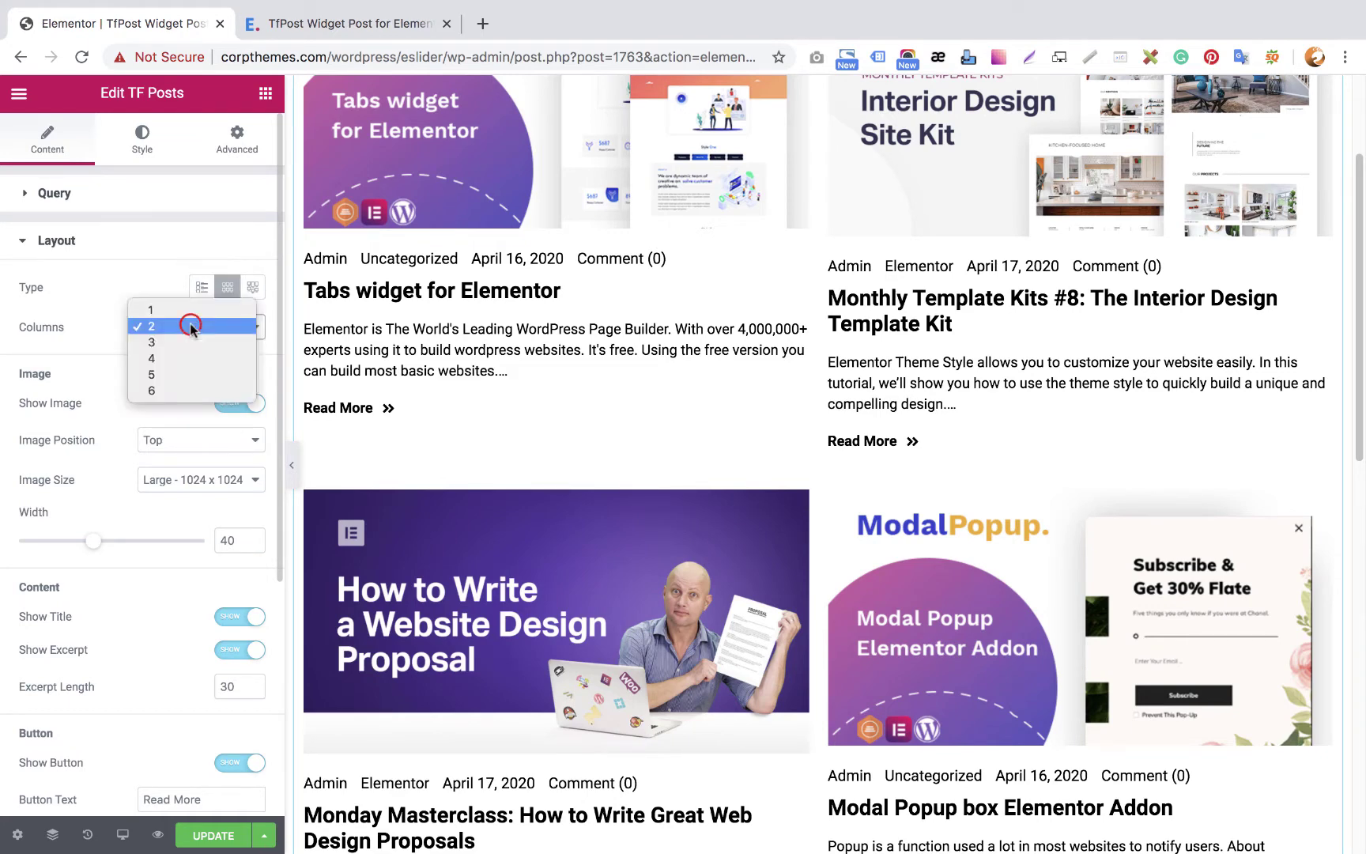
left_click(188, 346)
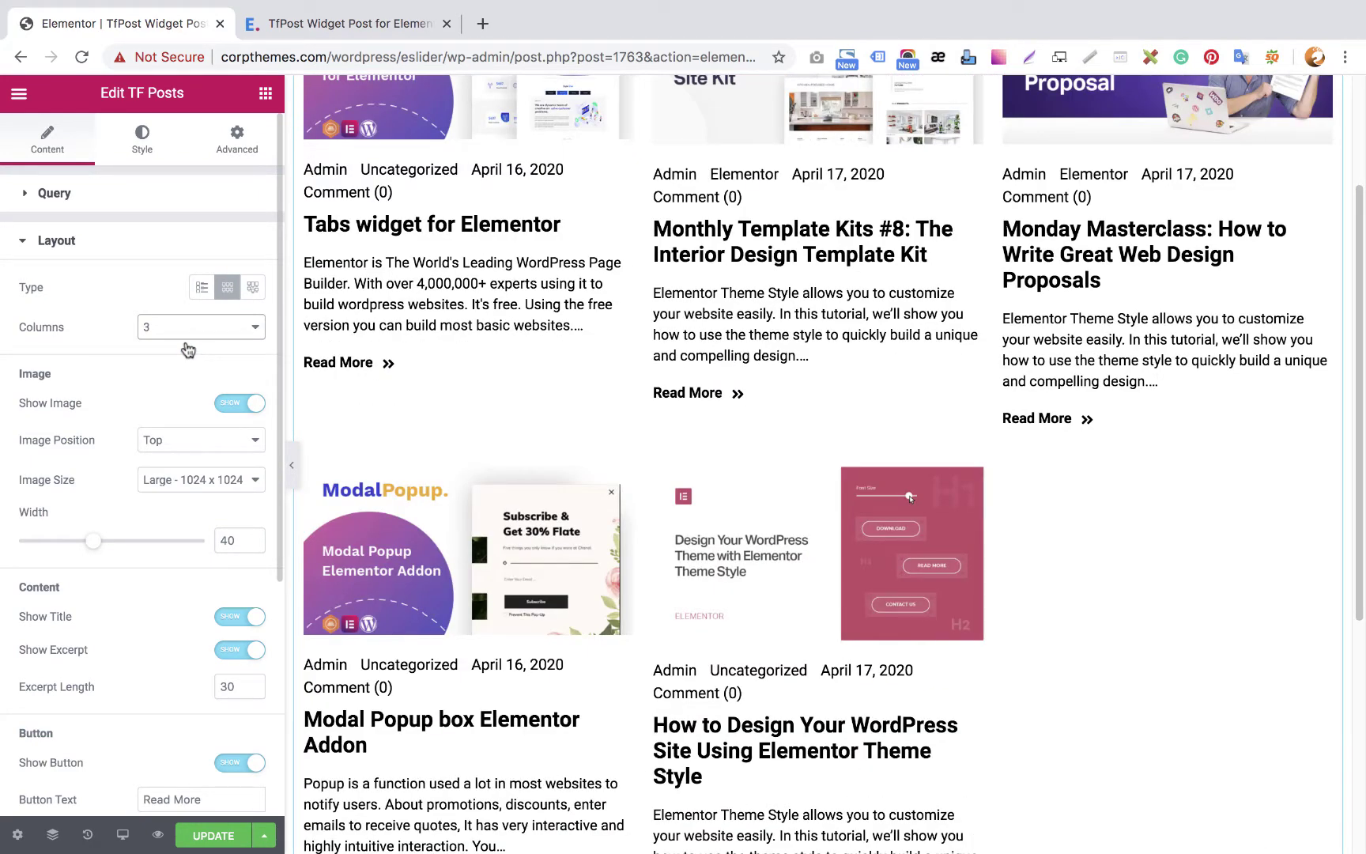
scroll(846, 308, "up", 3)
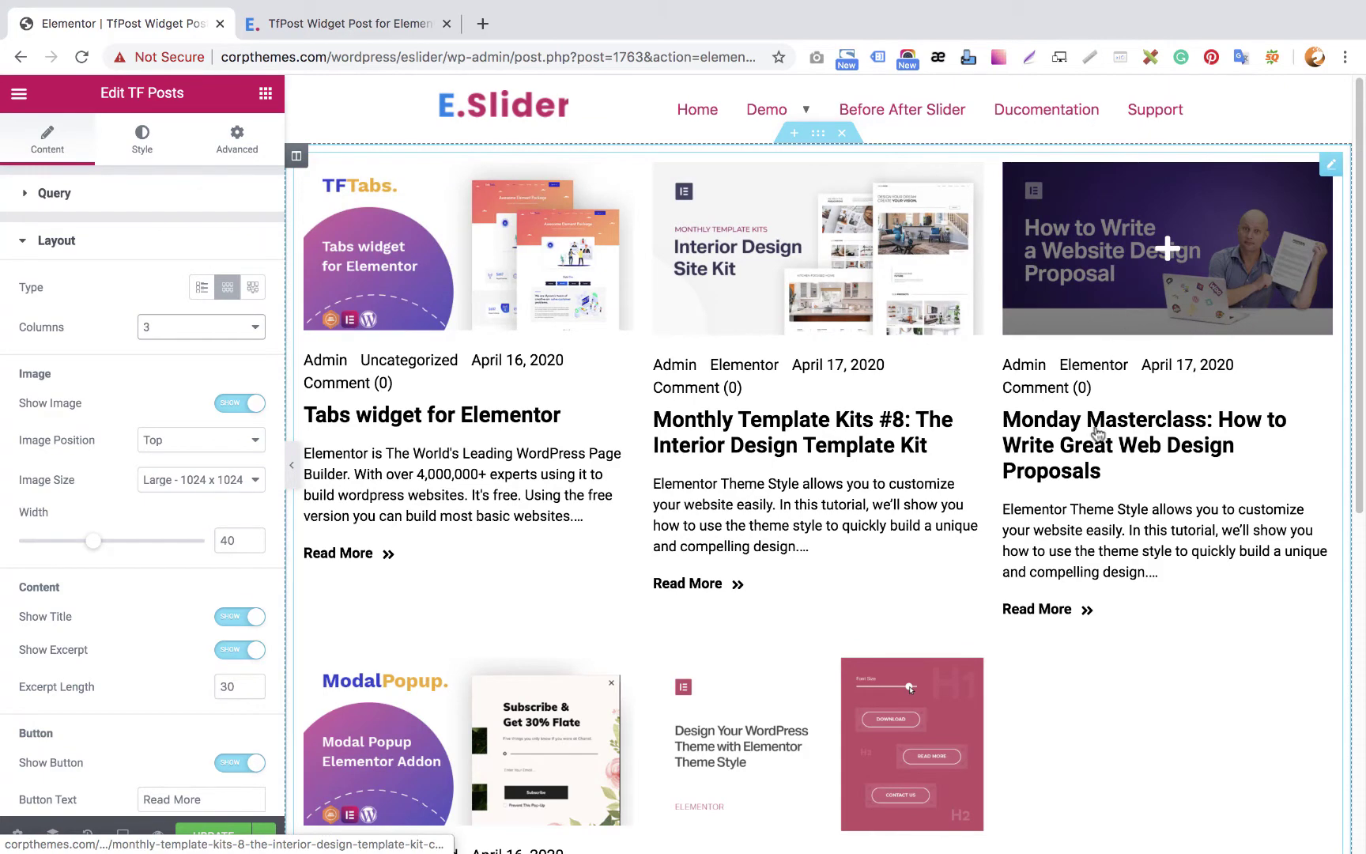
scroll(1097, 433, "down", 3)
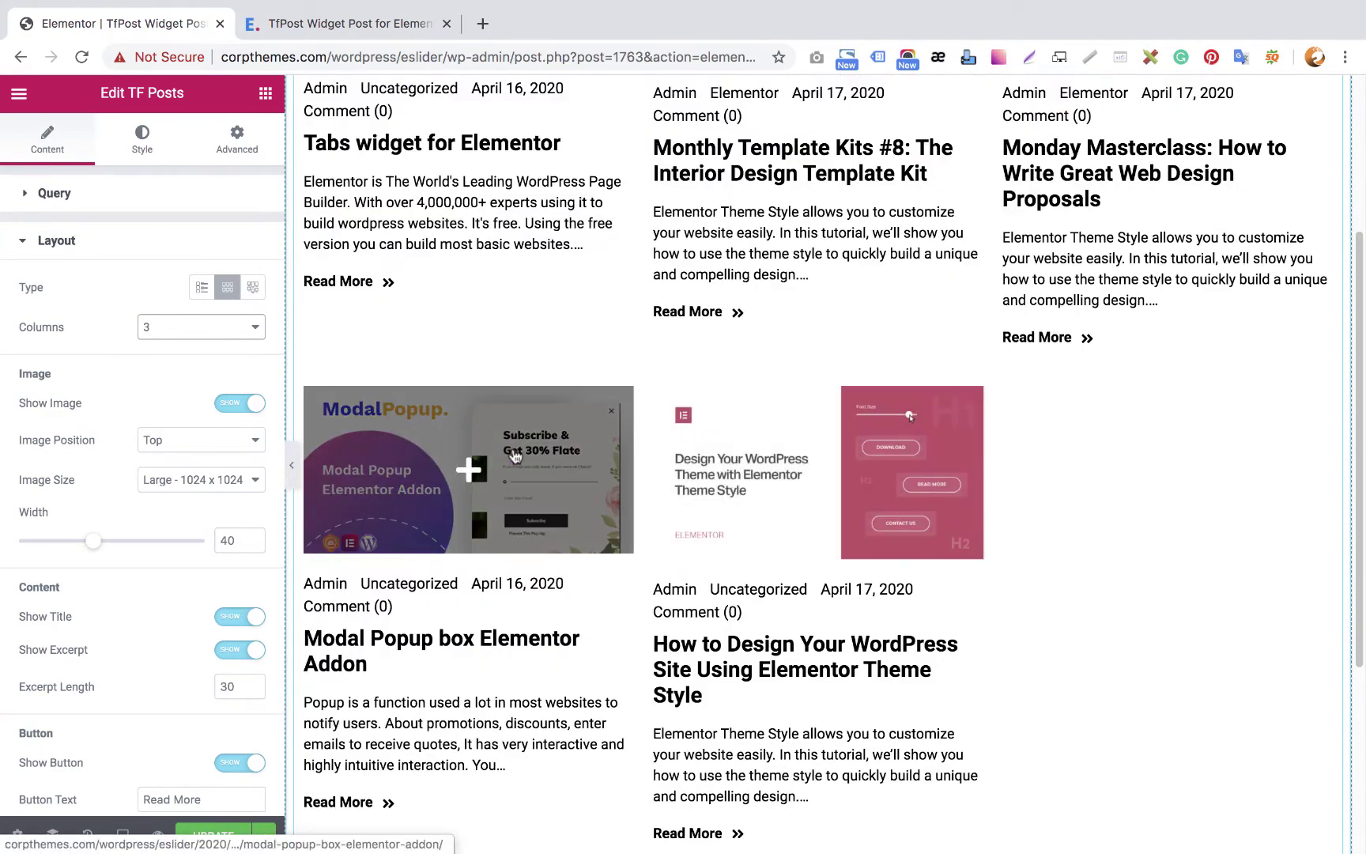
scroll(477, 274, "up", 2)
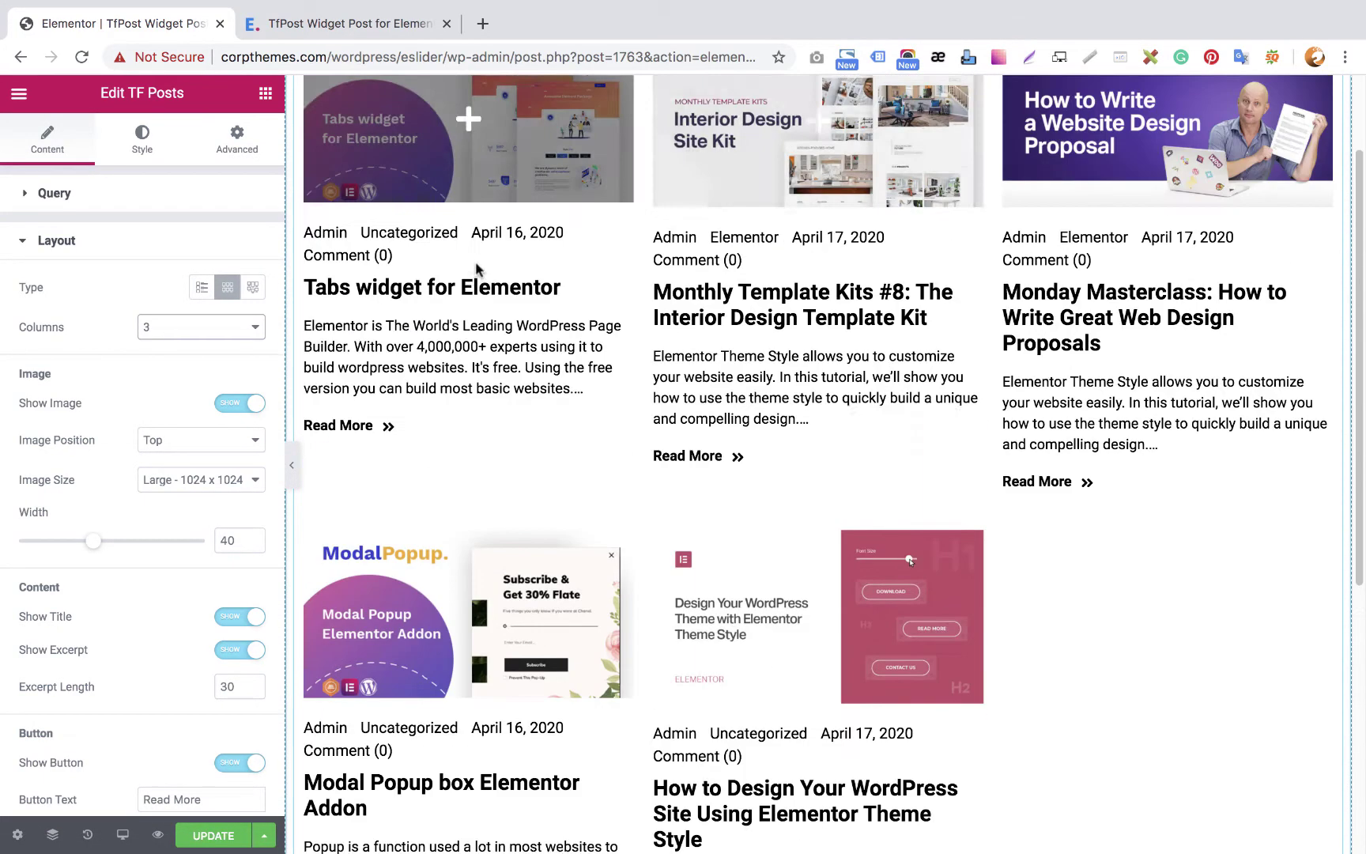
Set the TF Posts widget's posts per page to 3 and return to its layout settings
left_click(56, 193)
left_click(235, 280)
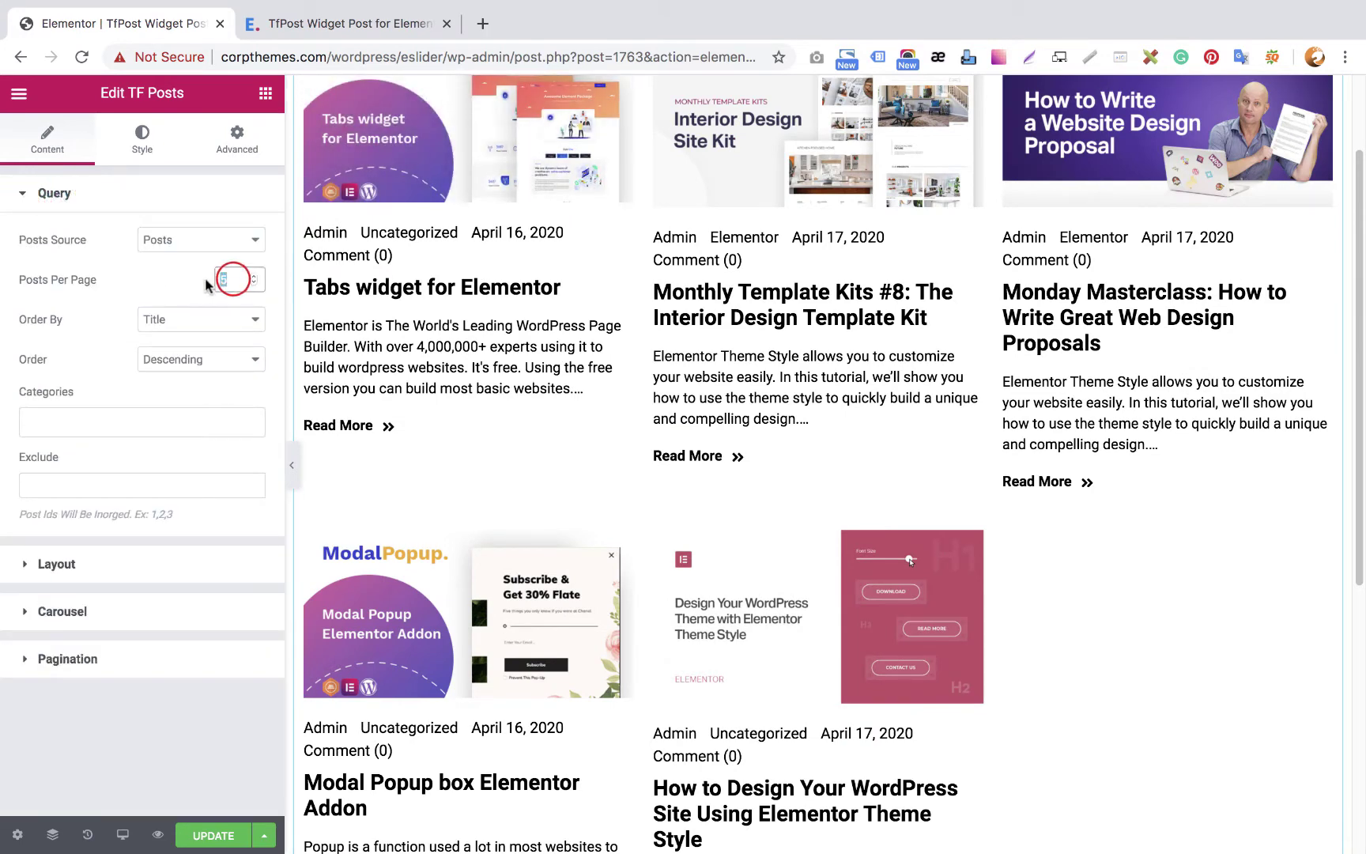
type("3")
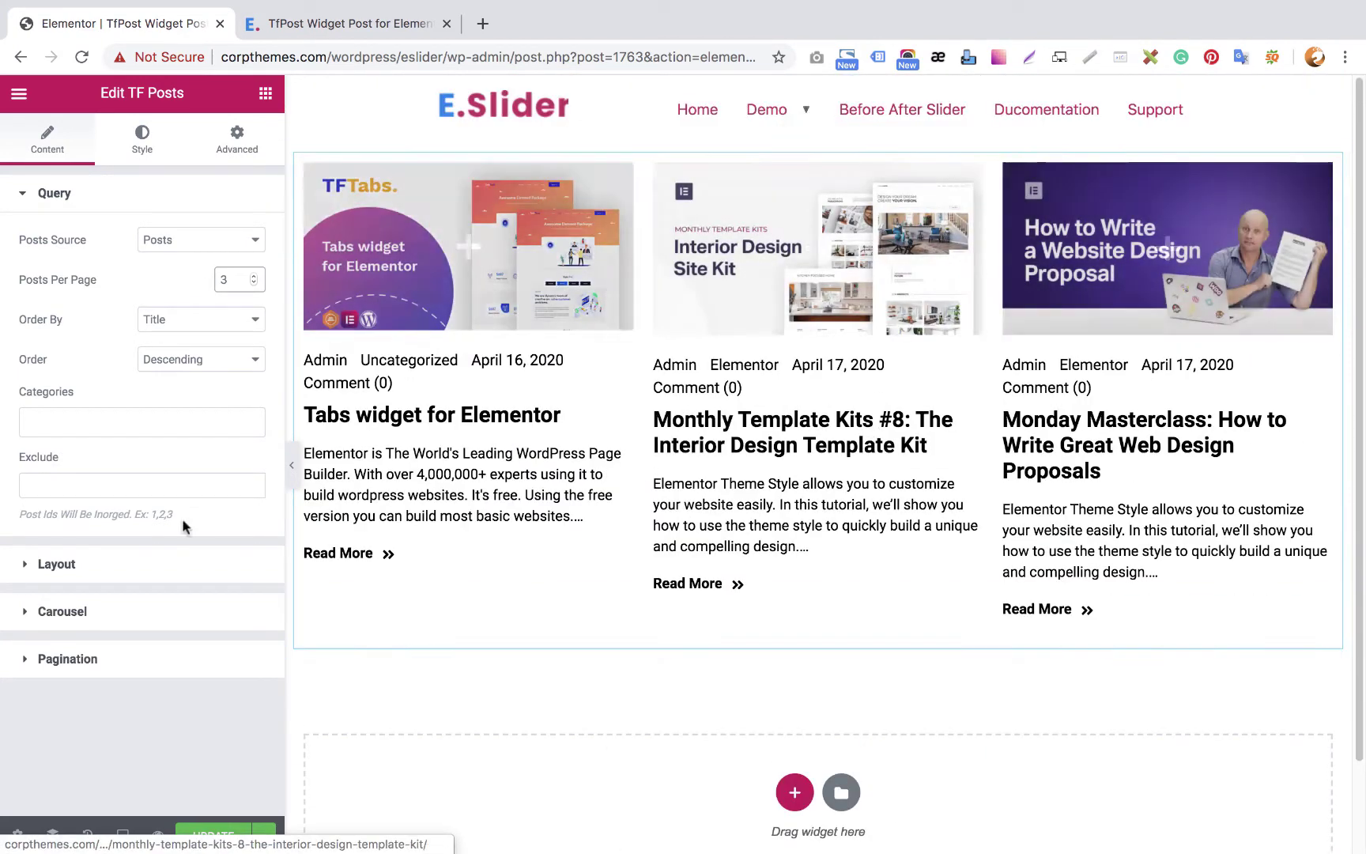
left_click(106, 562)
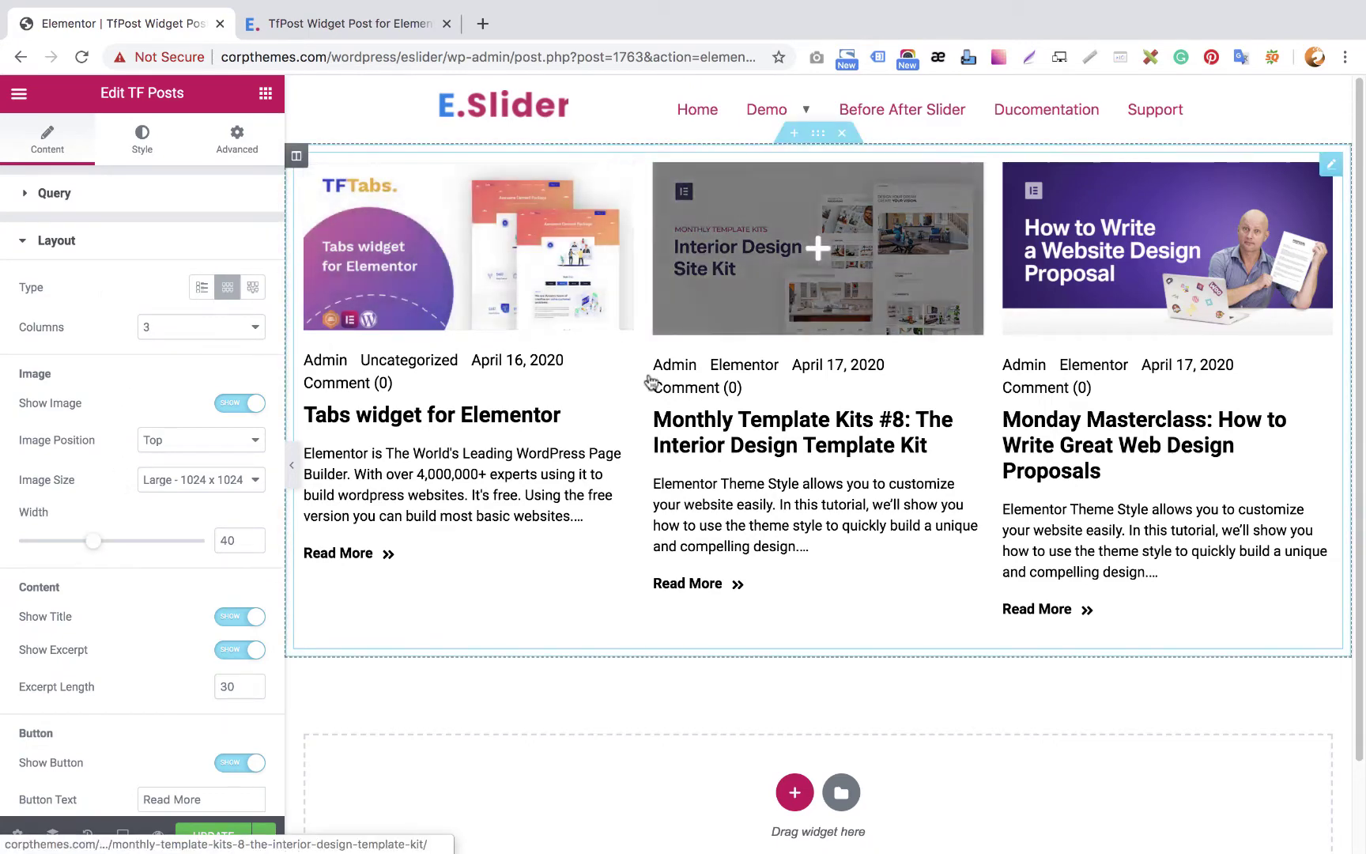
Hide the post images in the TF Posts widget and show them again
left_click(229, 405)
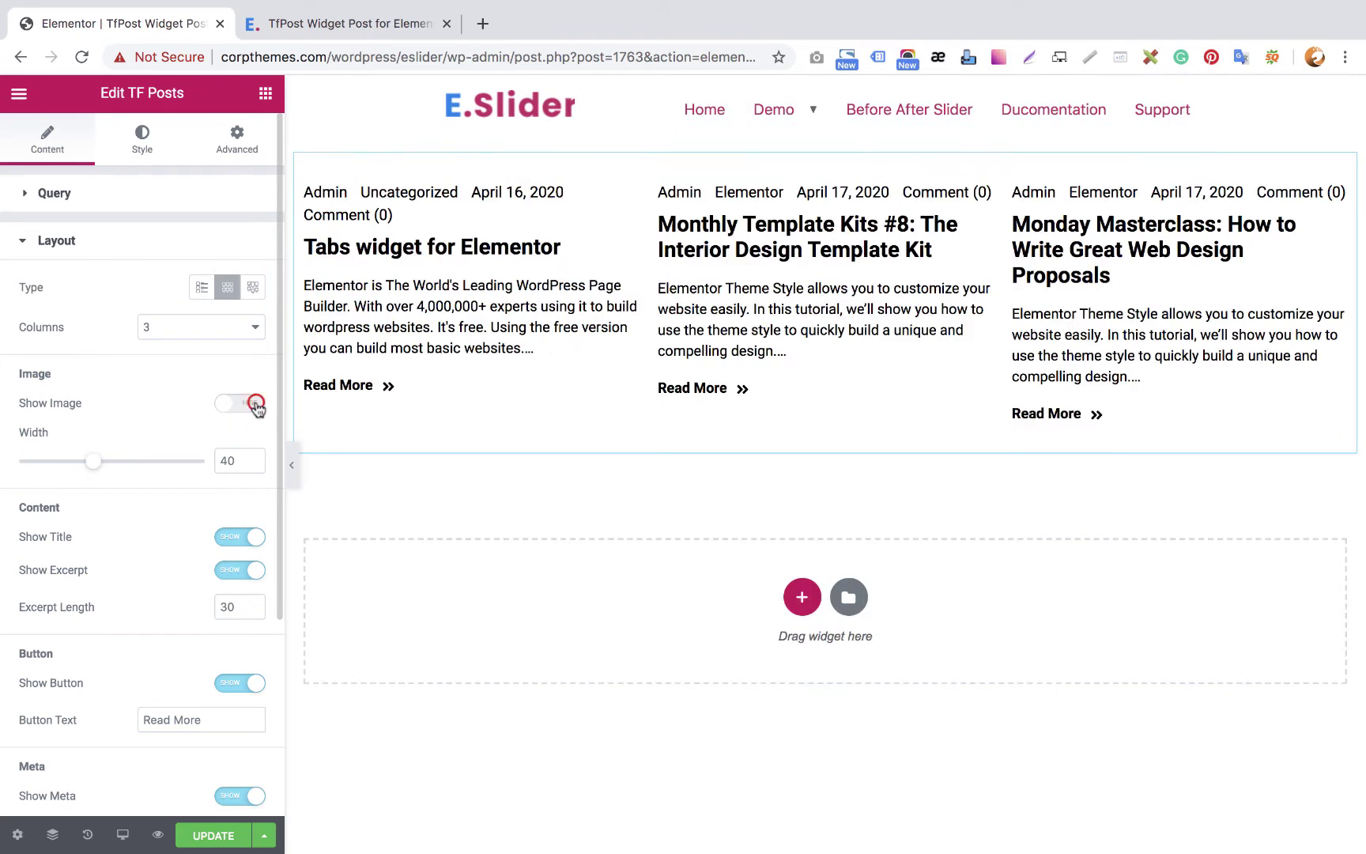
left_click(255, 404)
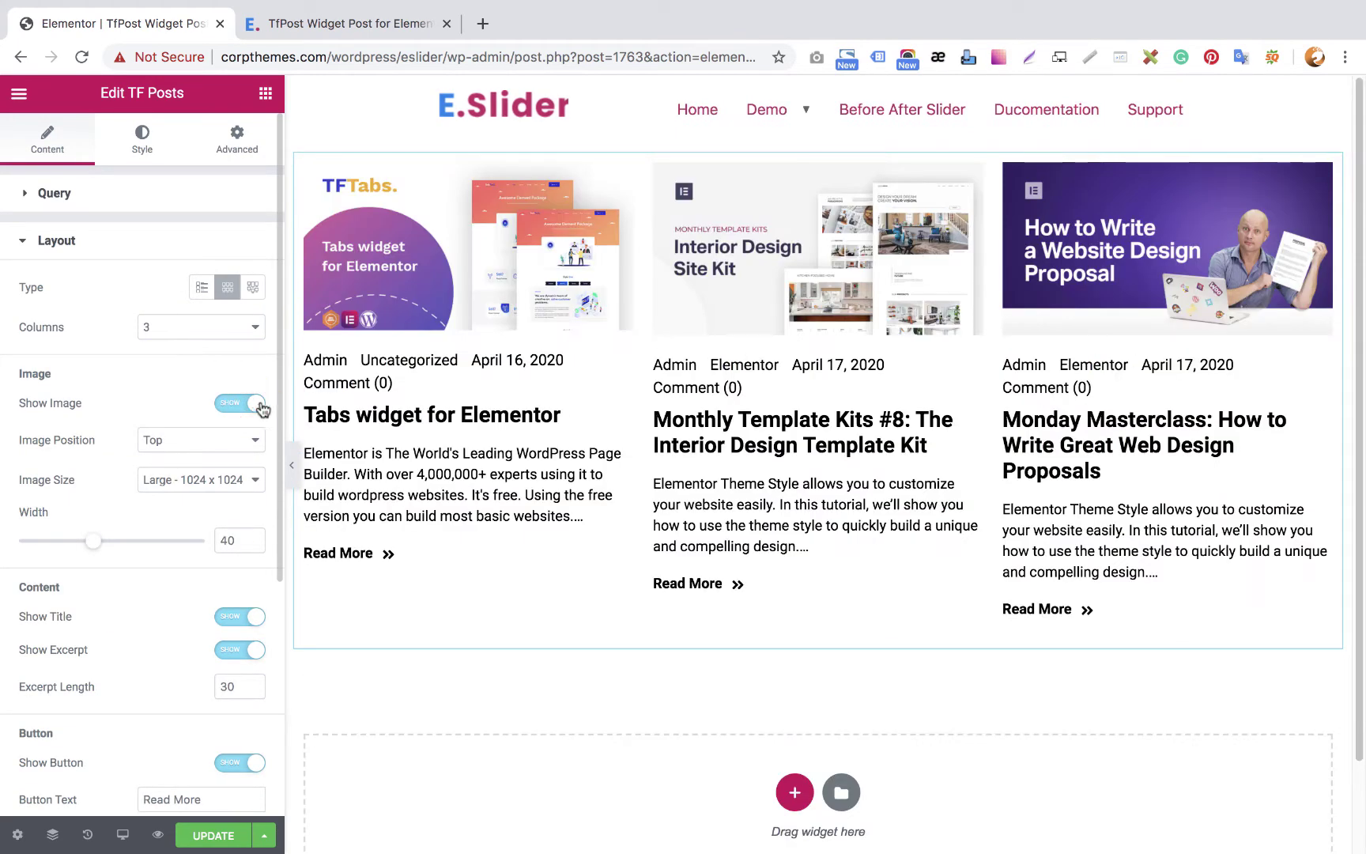
Try the Middle and Bottom image positions for the posts, and restore the position to Top
left_click(253, 428)
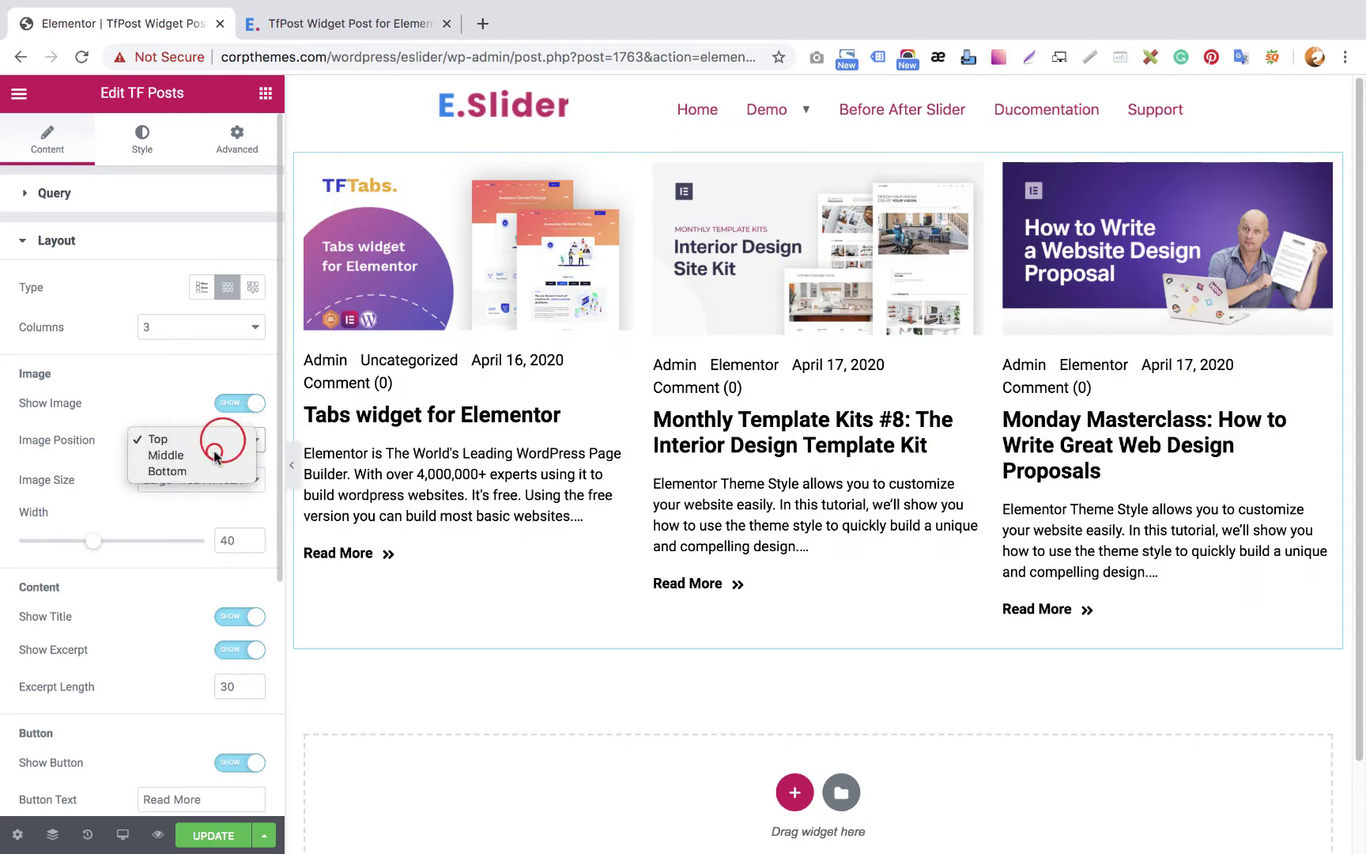
left_click(215, 454)
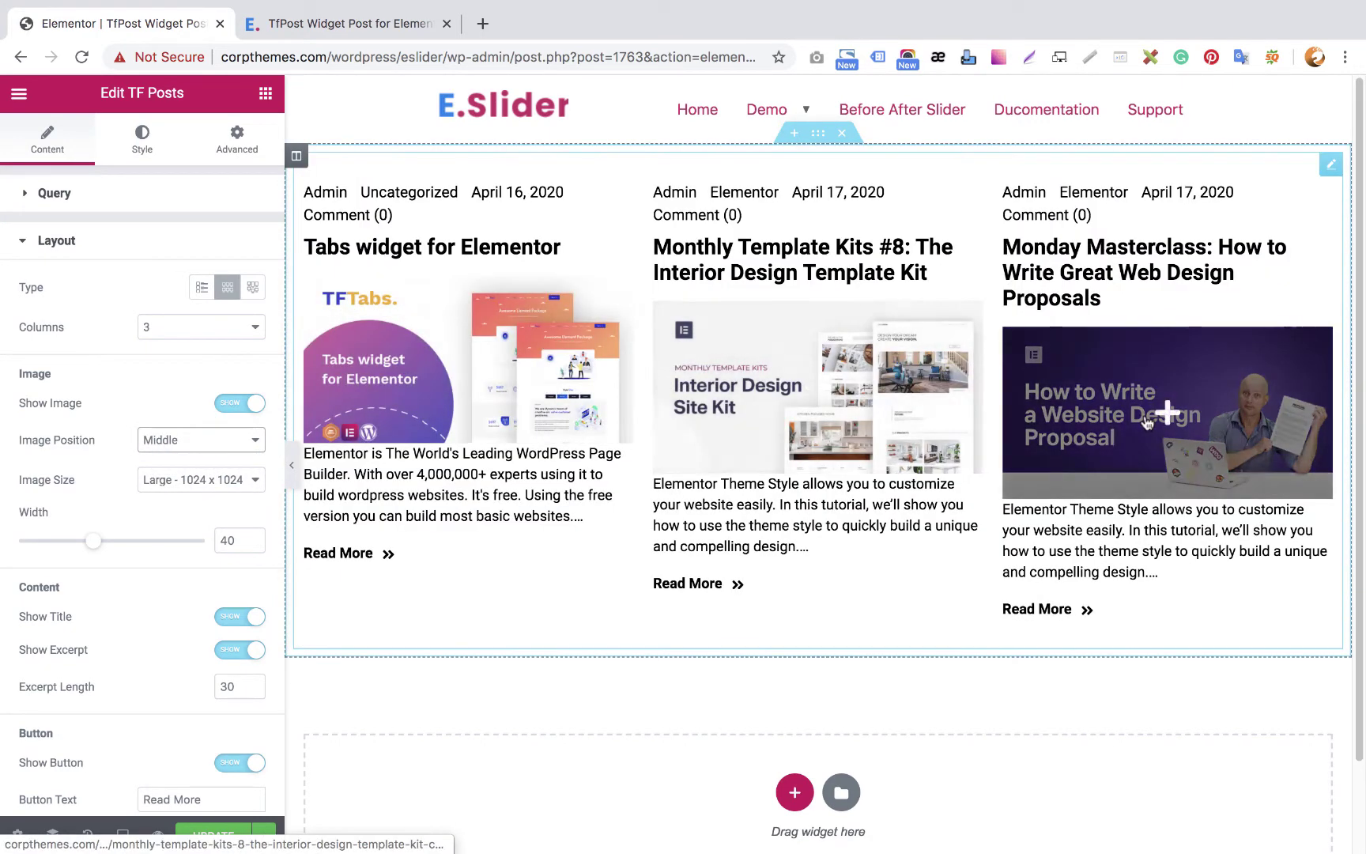
left_click(170, 439)
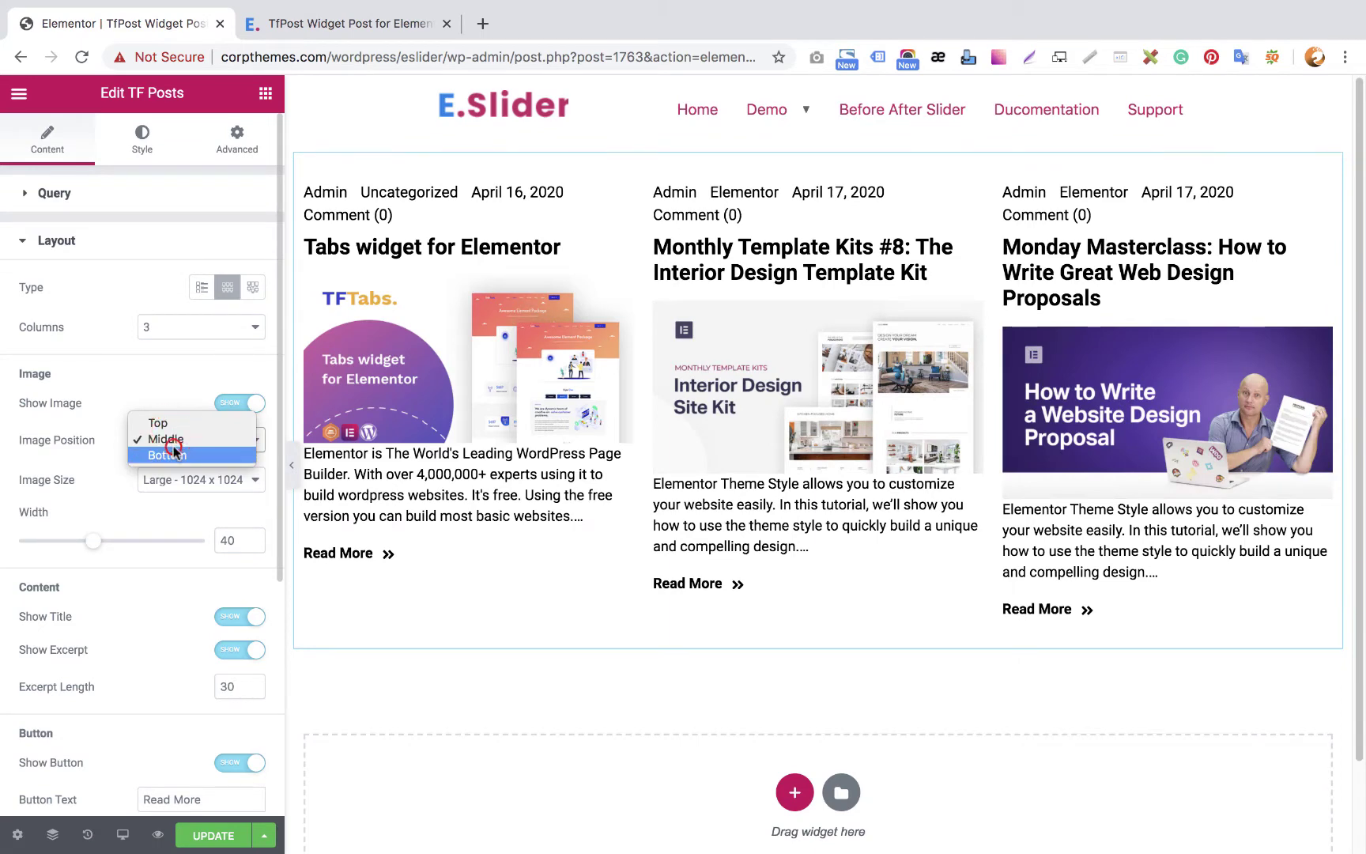
left_click(174, 453)
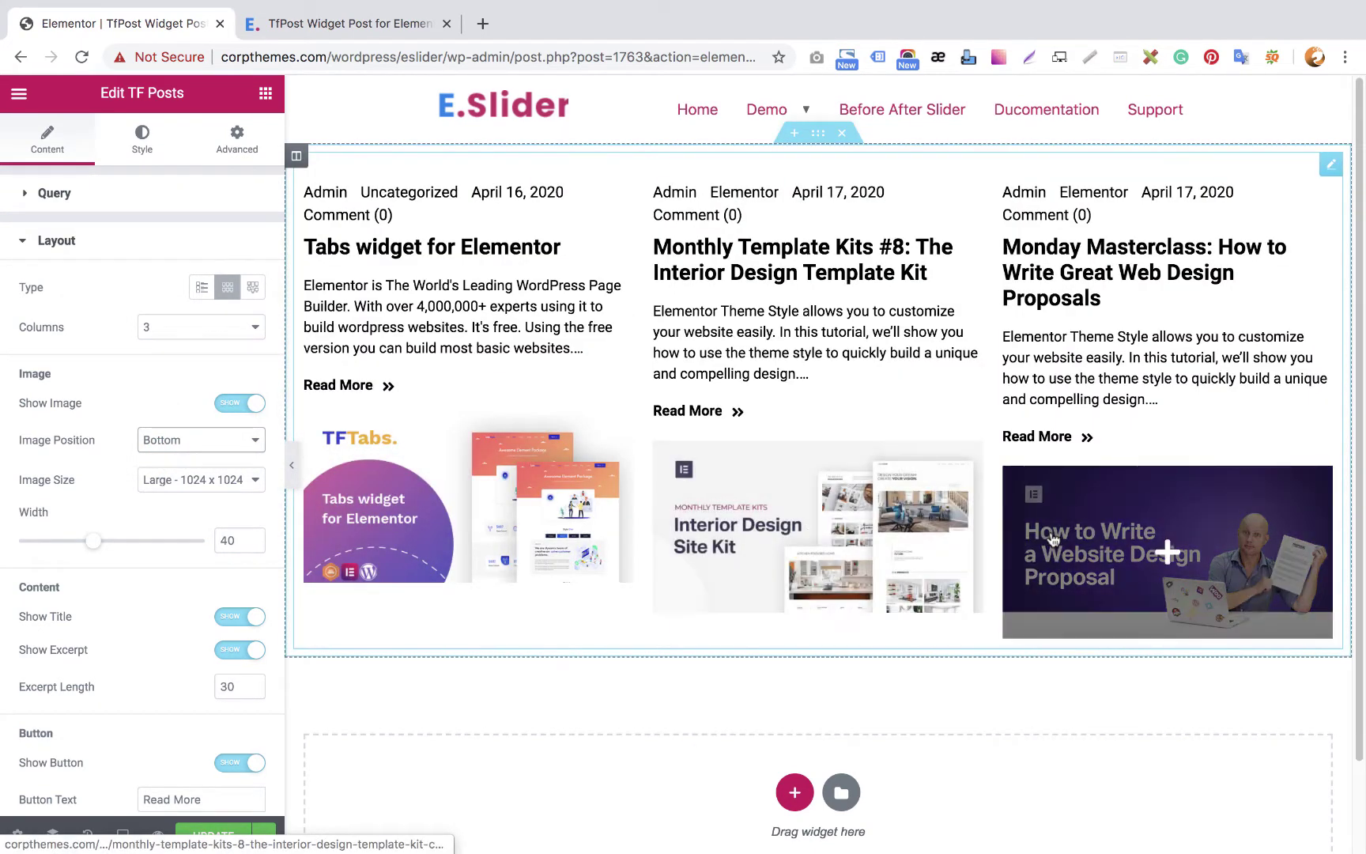
left_click(169, 446)
left_click(165, 406)
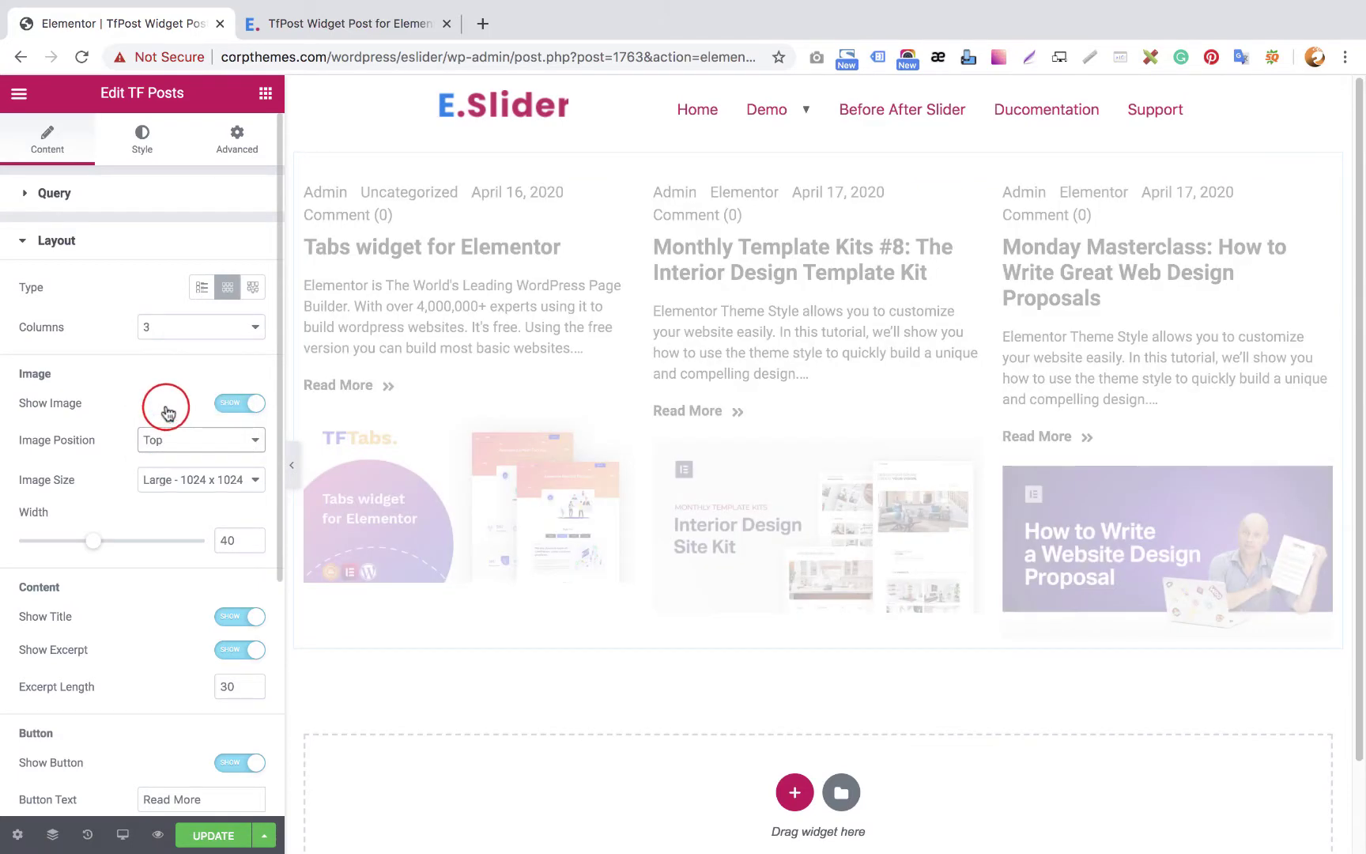
Set the post image size to Custom with a width of 370 and a height of 255, and apply it
left_click(166, 480)
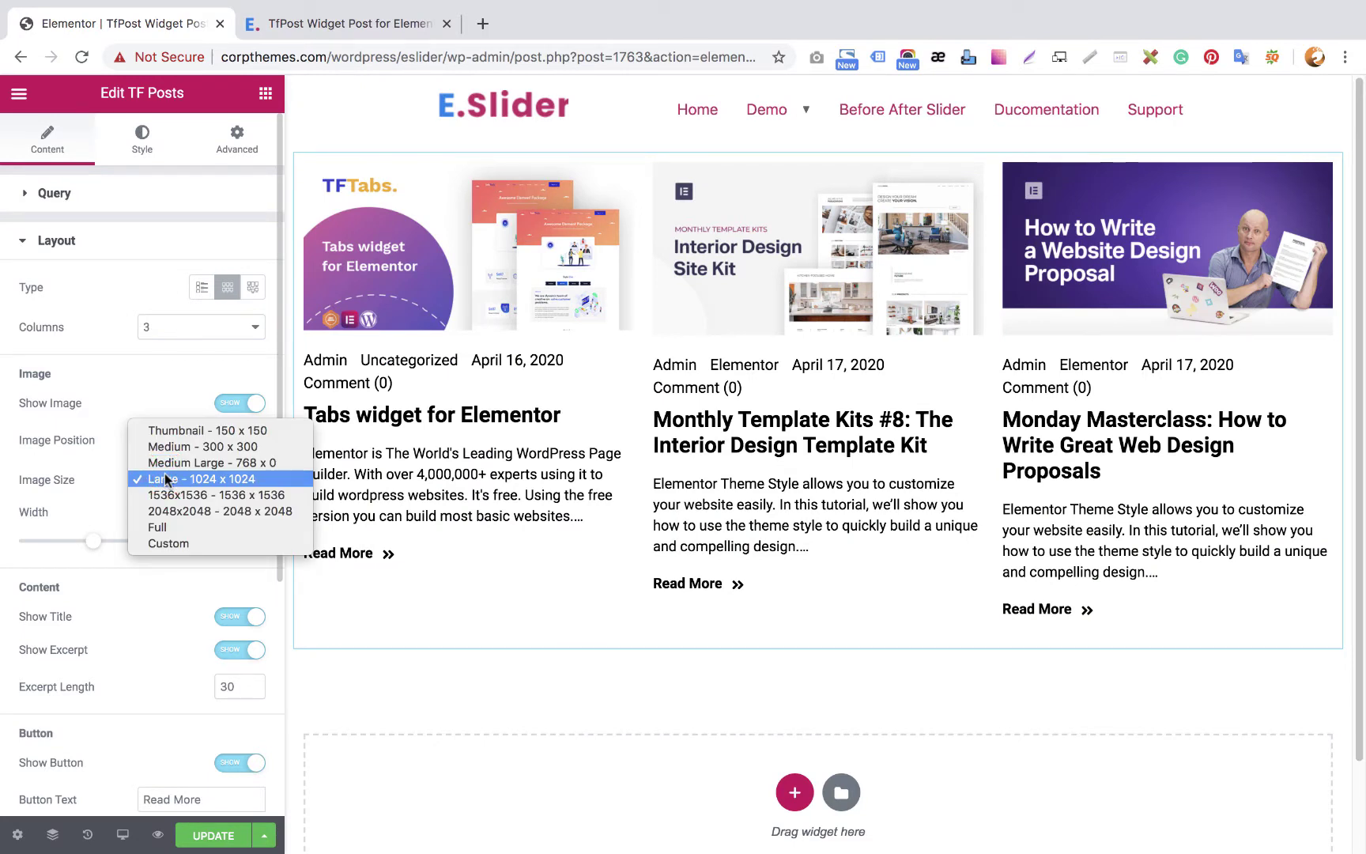
left_click(165, 543)
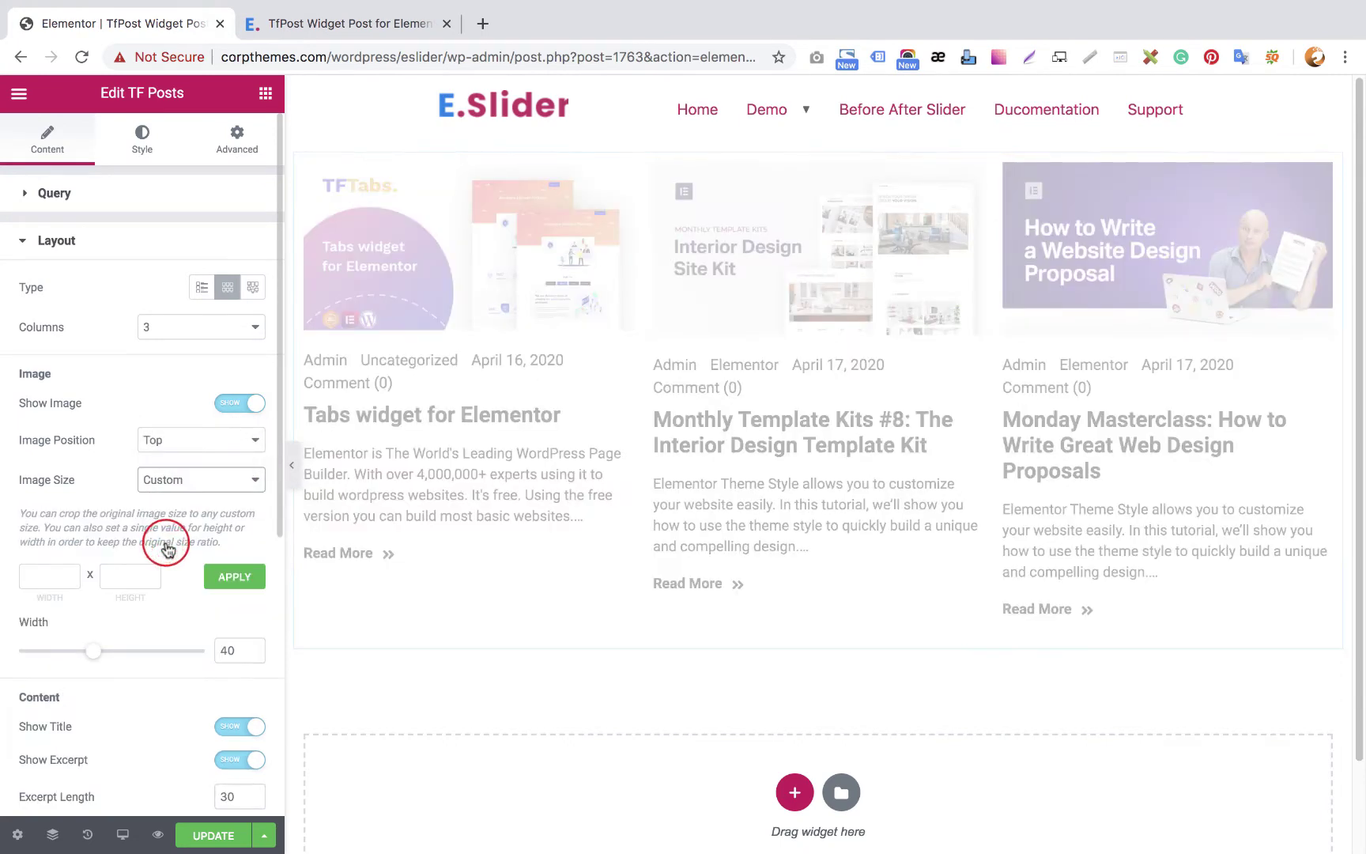
left_click(41, 576)
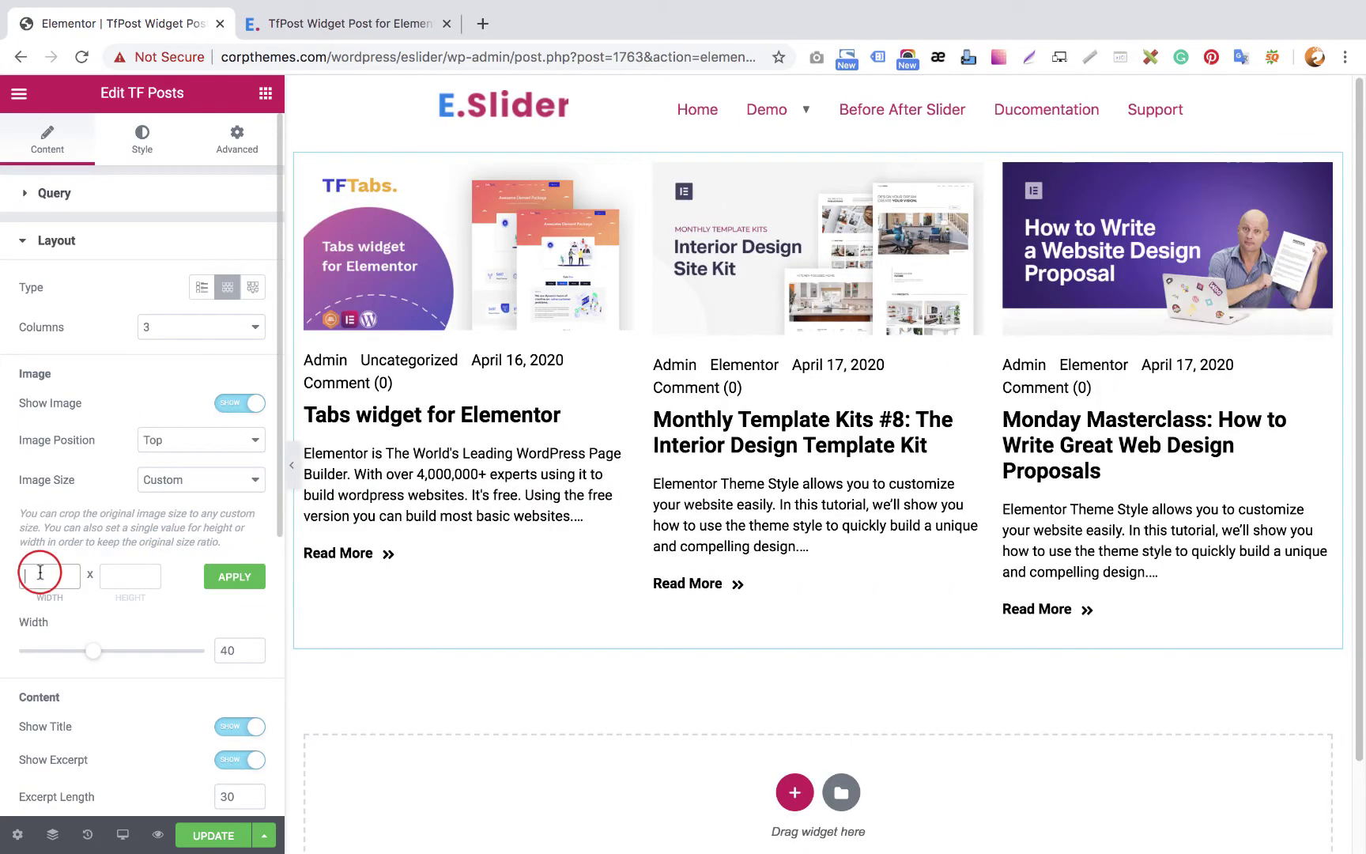
type("370")
left_click(106, 575)
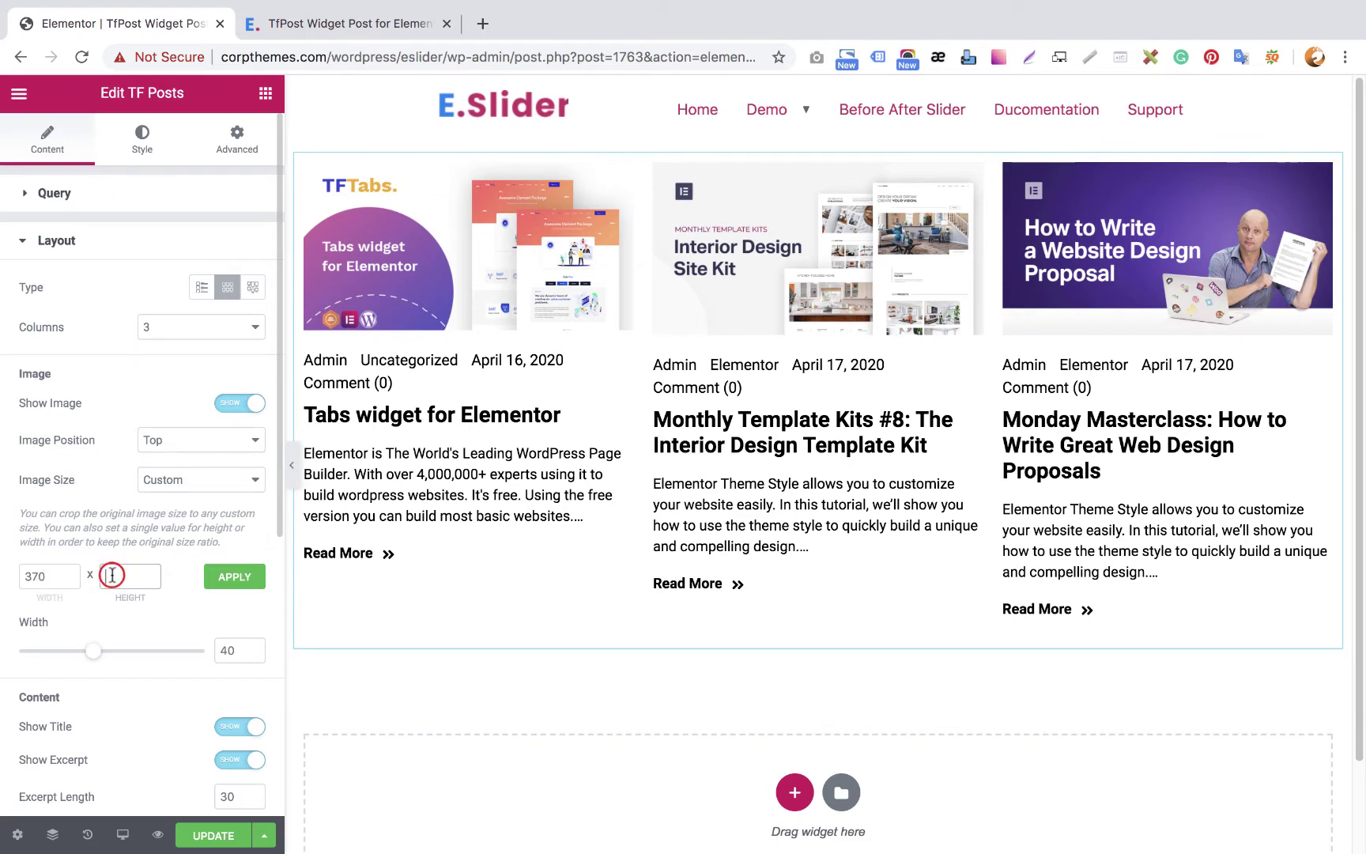
type("255")
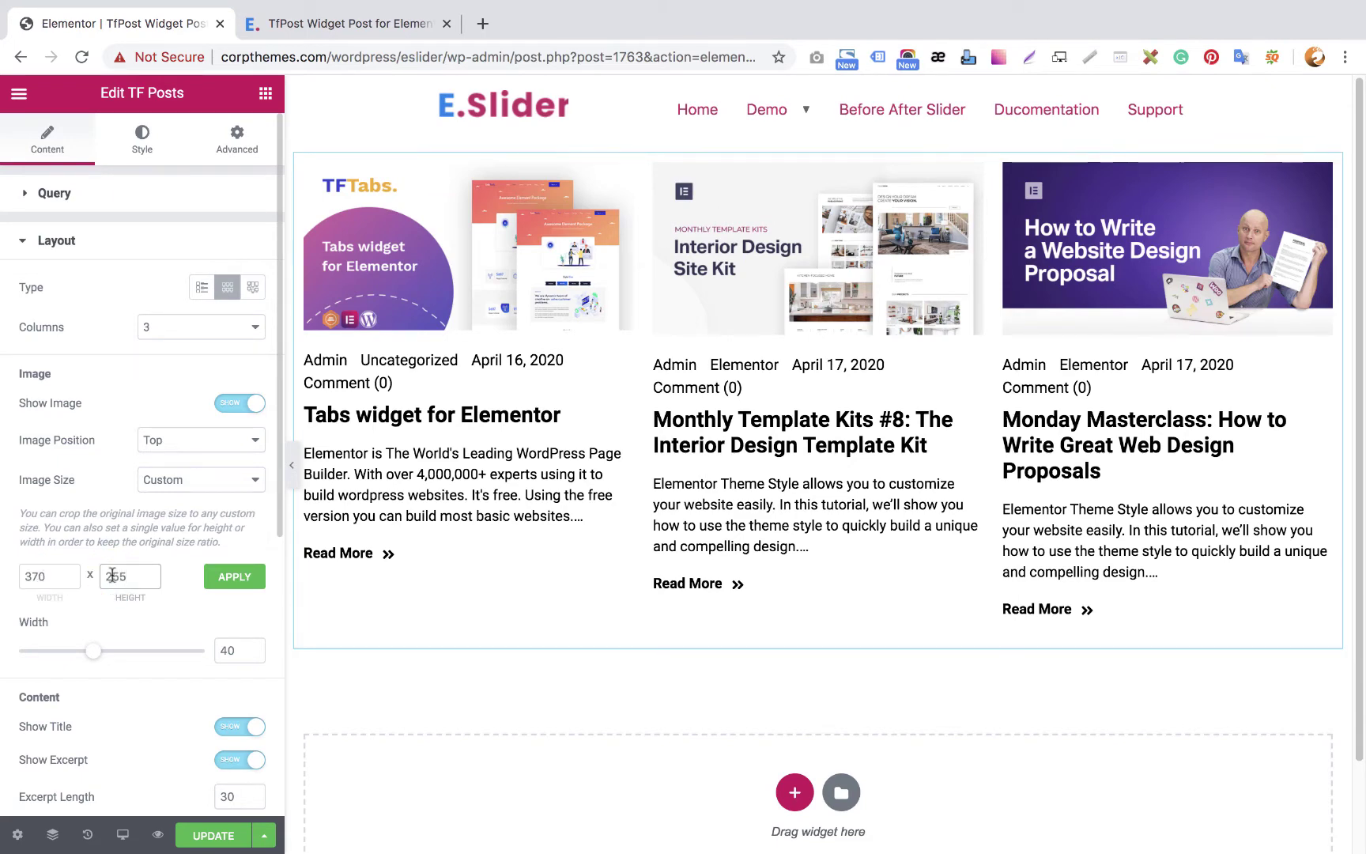
left_click(219, 585)
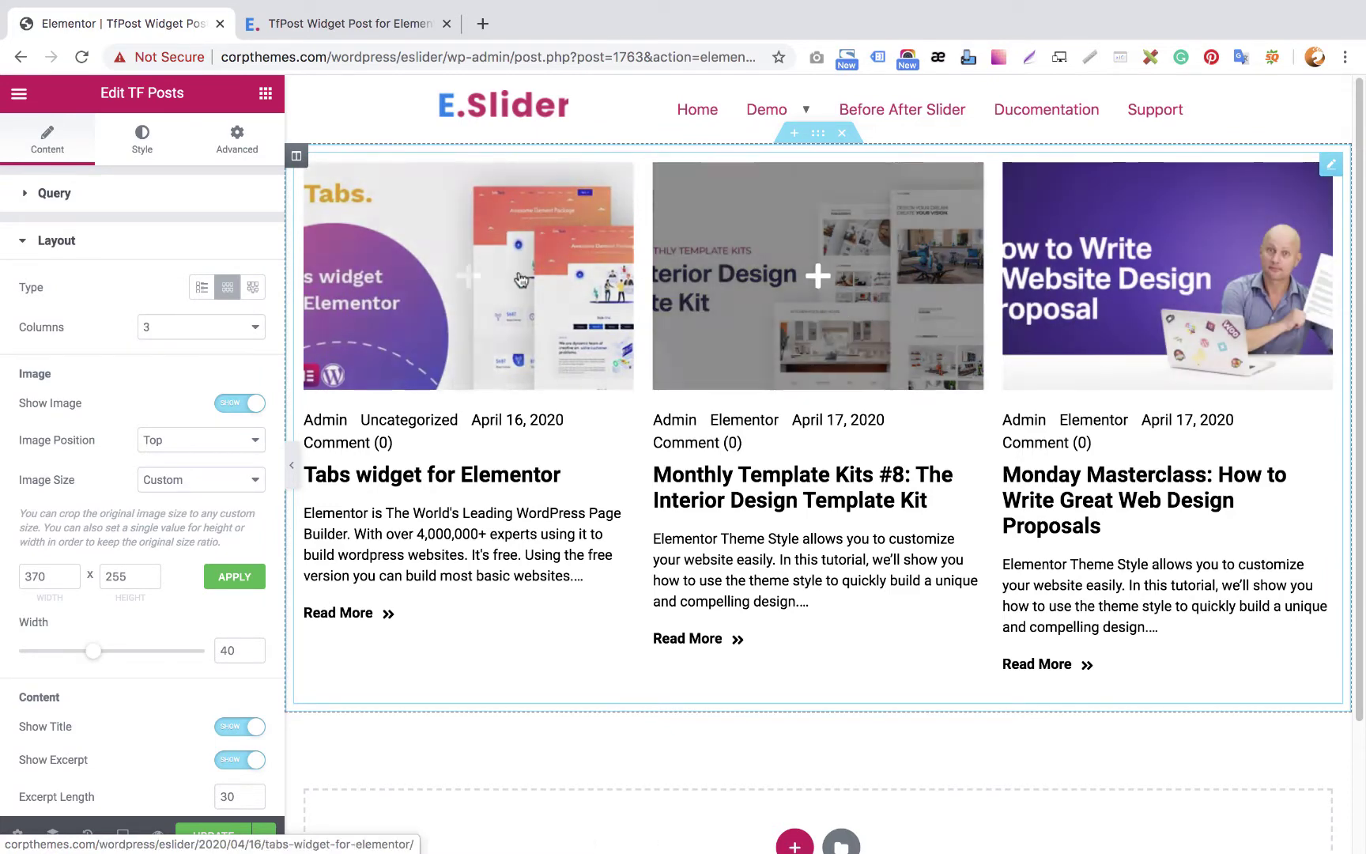
Update the page, check the posts in the browser preview and return to the Elementor editor
left_click(209, 835)
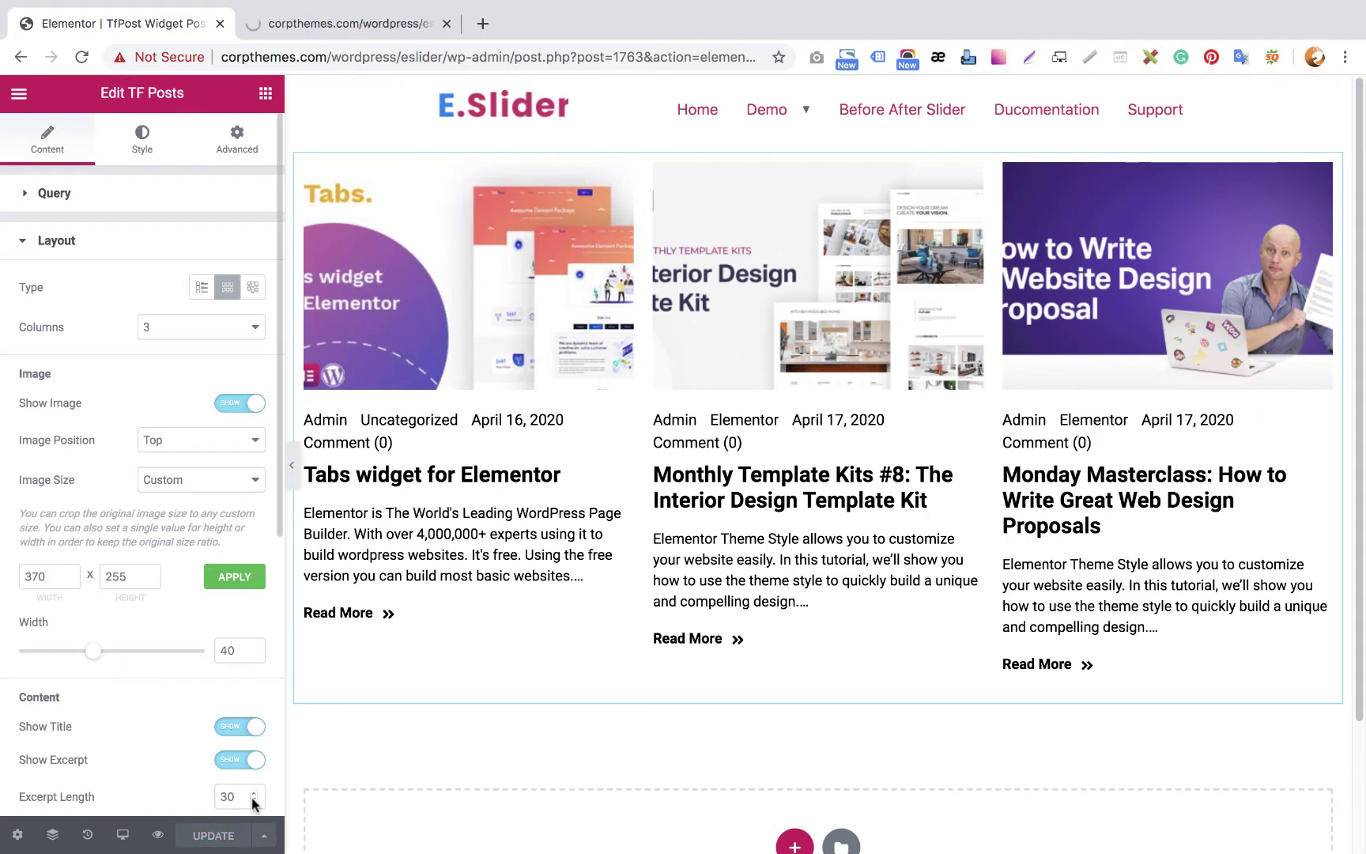
left_click(402, 31)
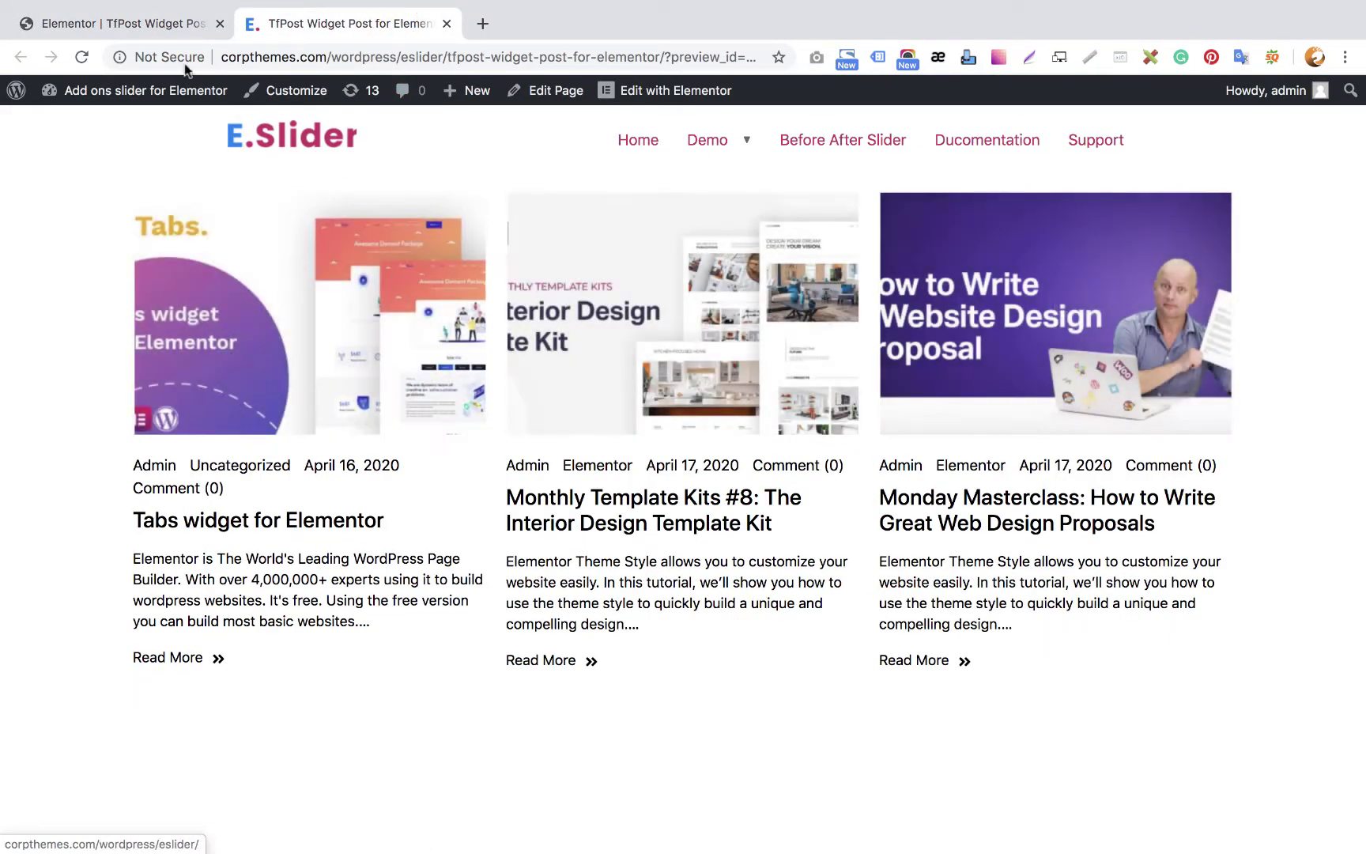
left_click(128, 23)
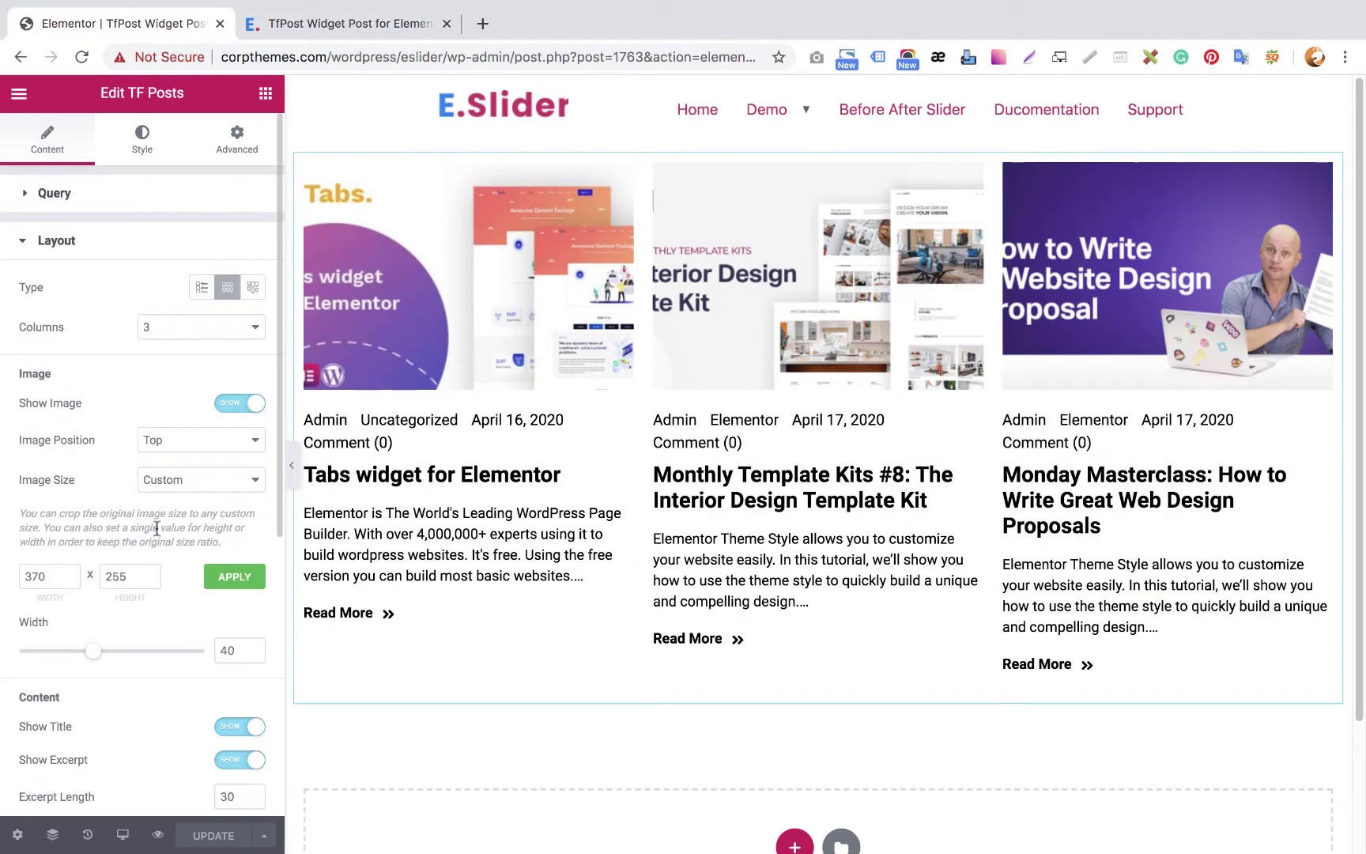
Set the post image size back to Large - 1024 x 1024
left_click(168, 479)
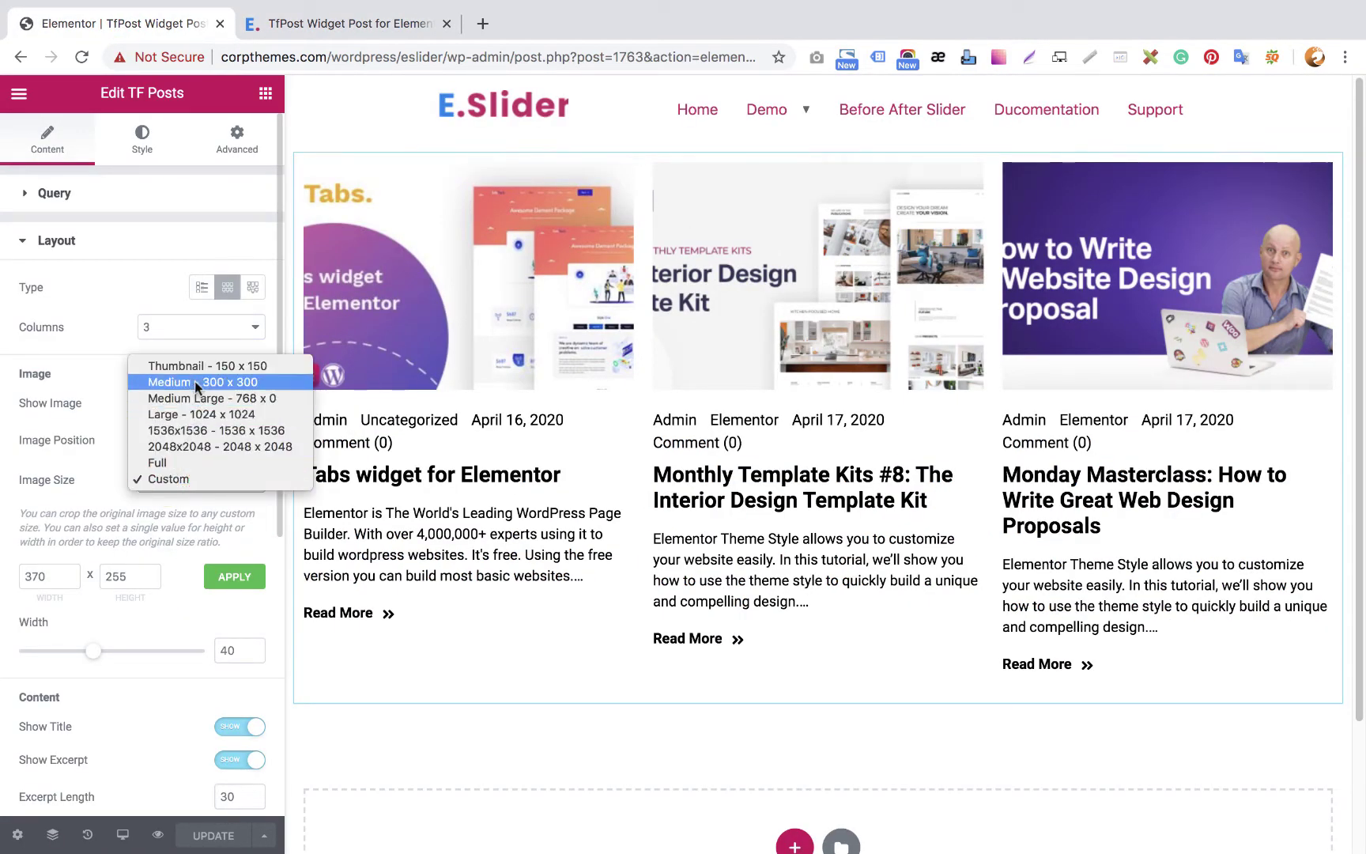
key("Escape")
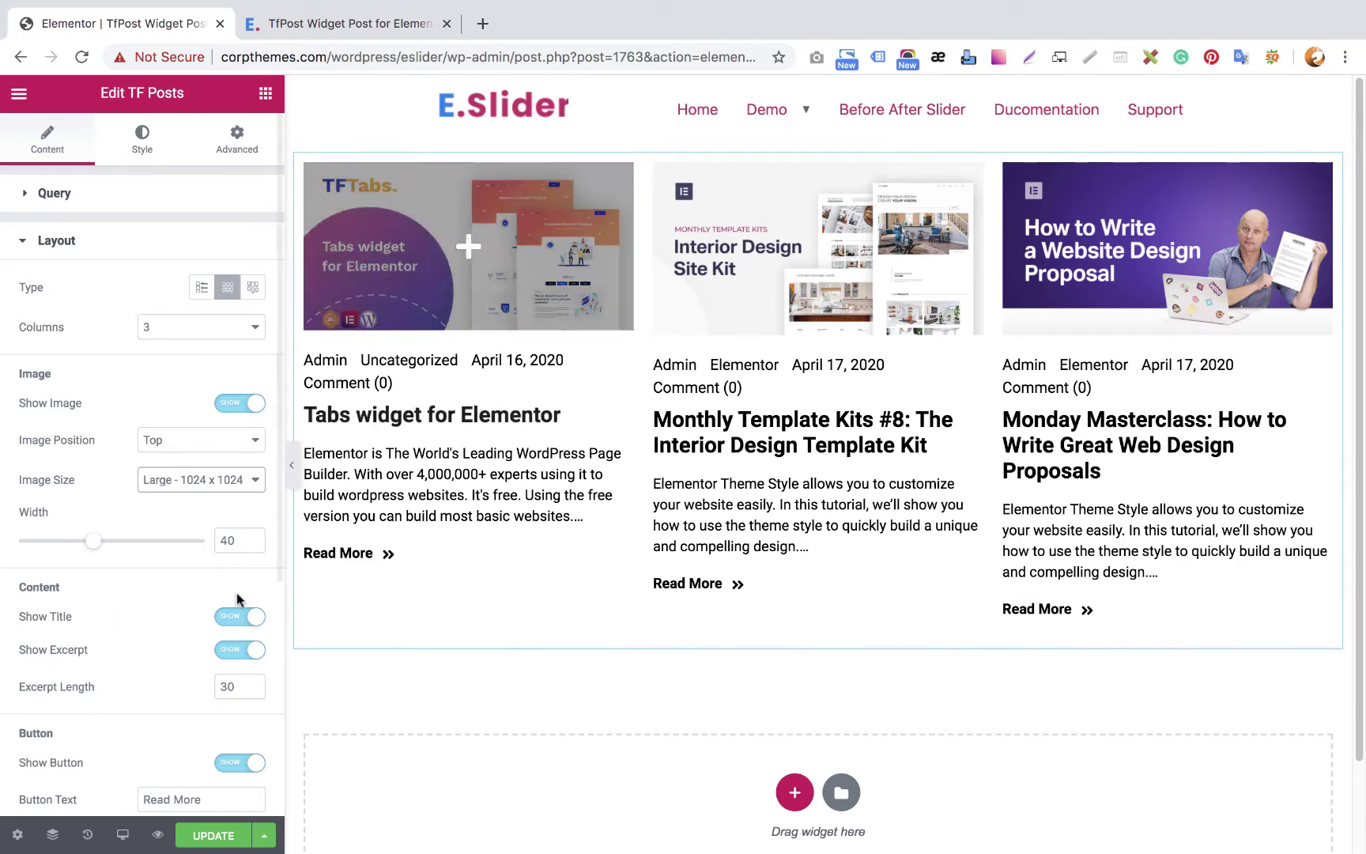
Hide the post titles and show them again, and do the same with the post excerpts
left_click(228, 618)
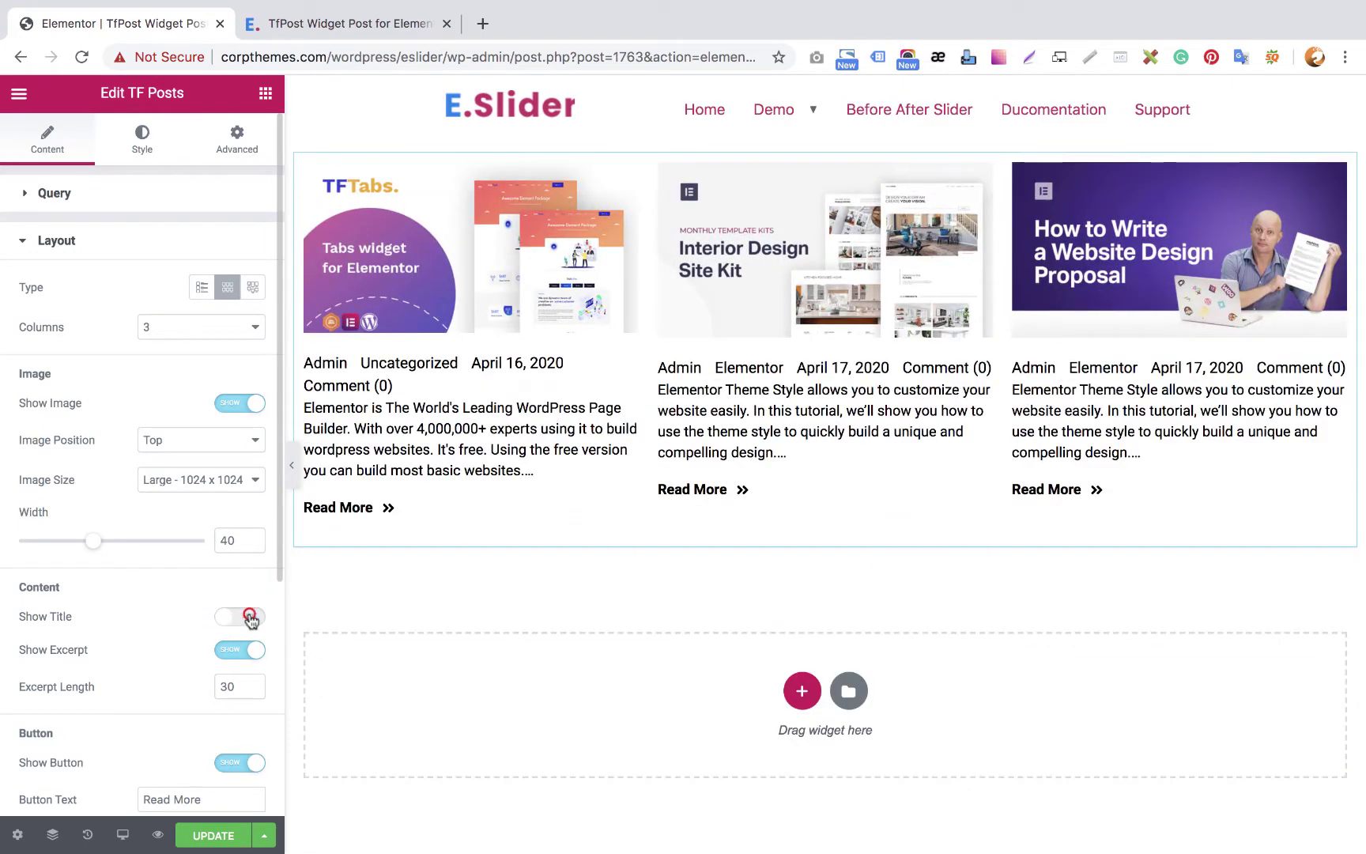
left_click(249, 617)
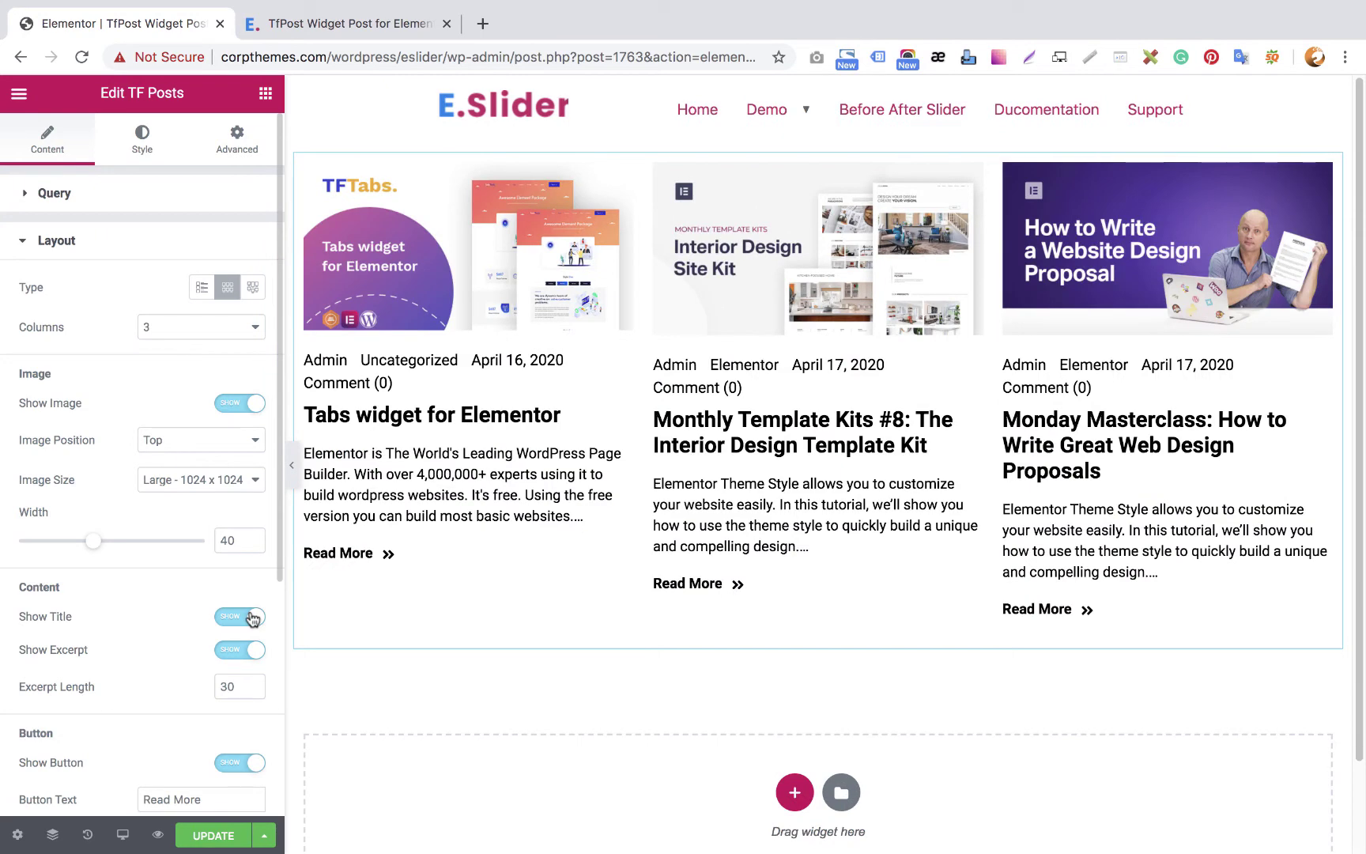
scroll(251, 617, "down", 1)
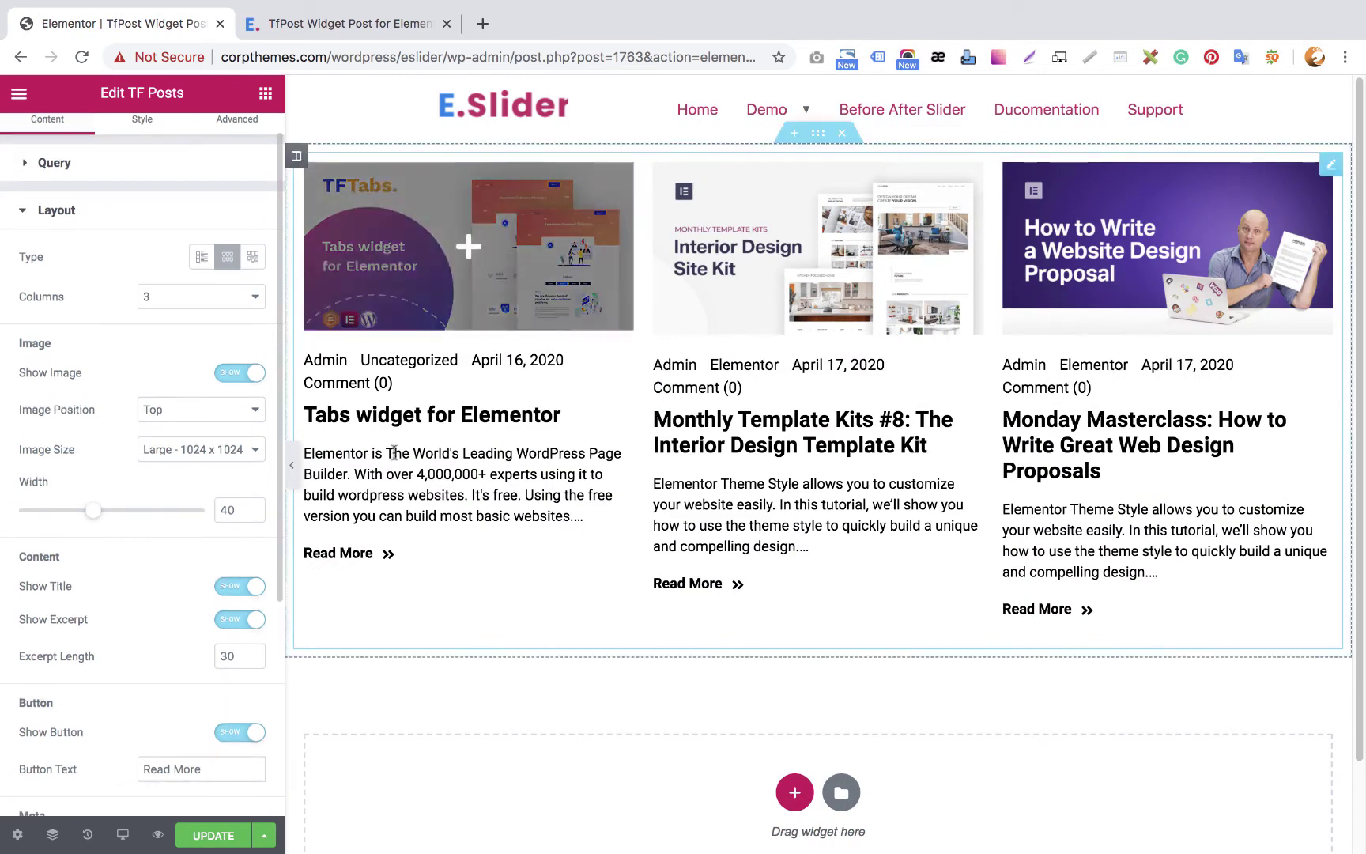
left_click(228, 620)
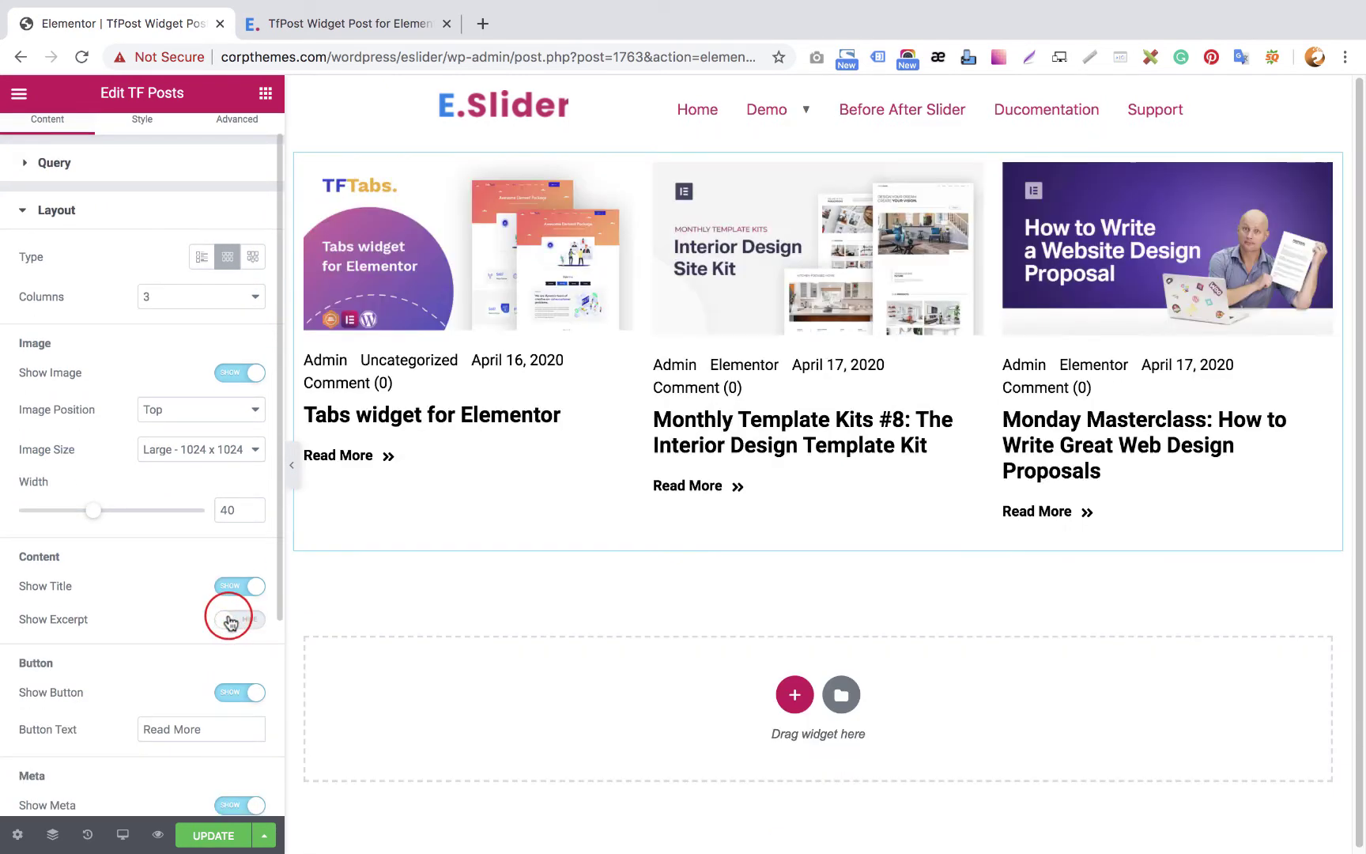
left_click(250, 619)
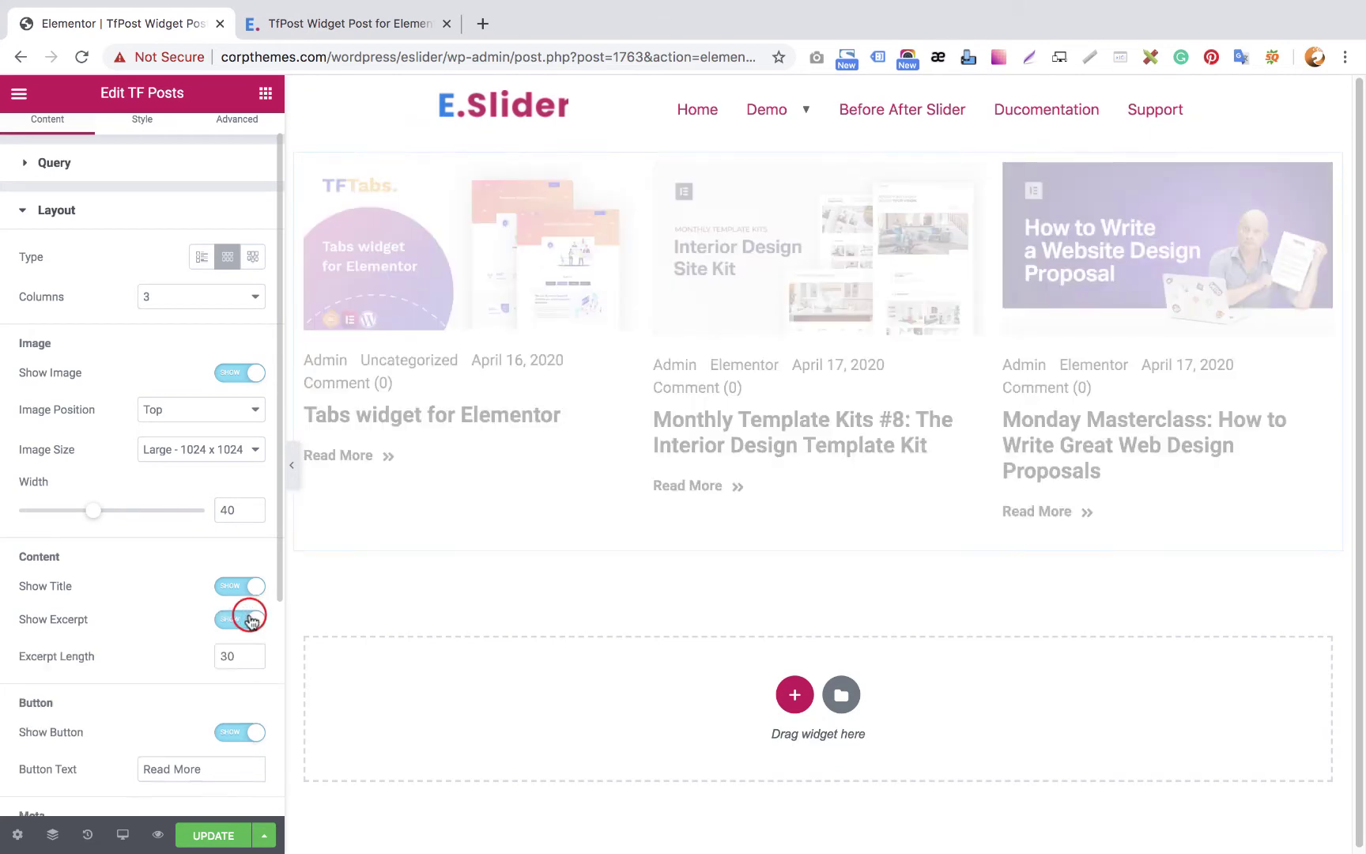
Try excerpt lengths of 15, 13 and 11 for the posts, and settle on 12
double_click(225, 656)
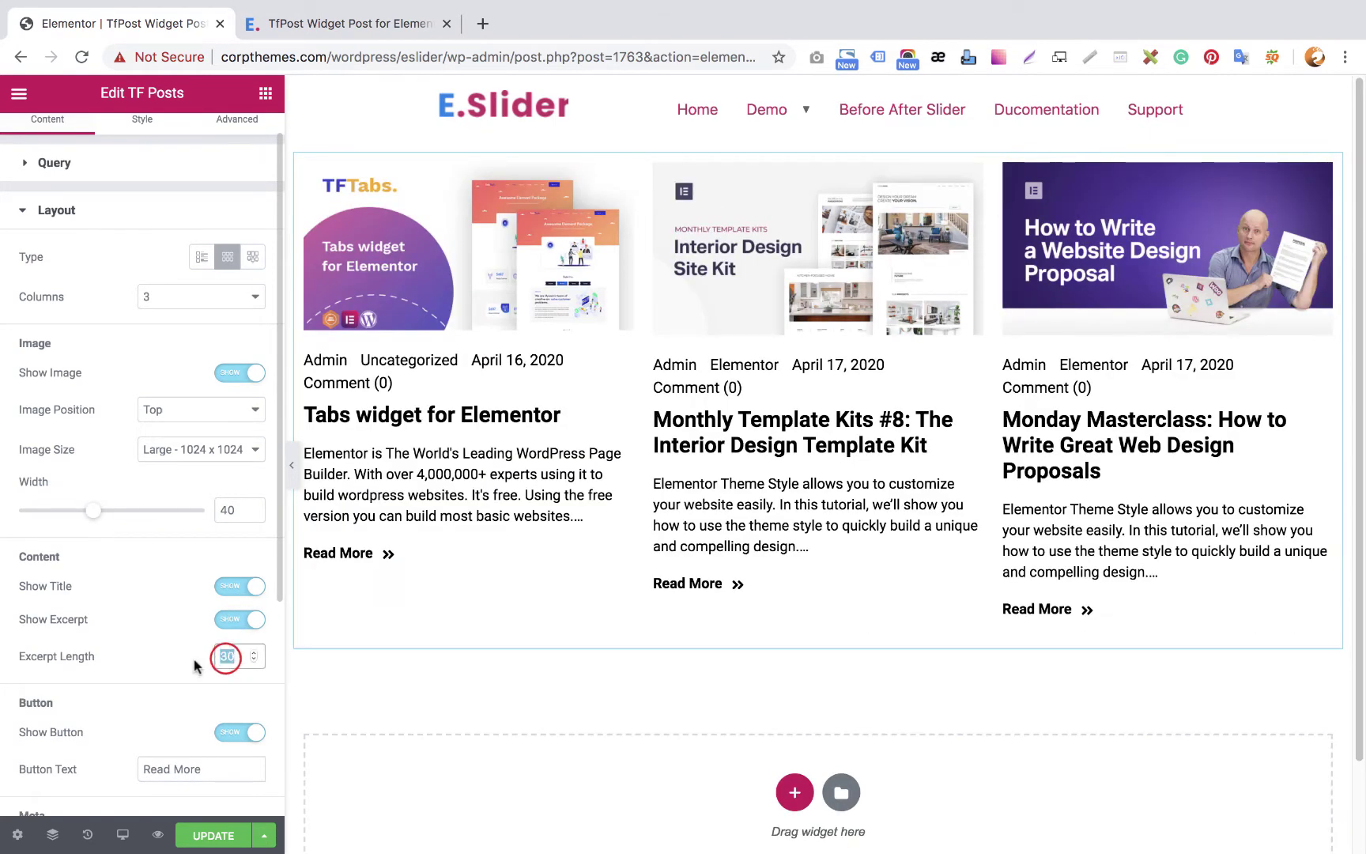
type("15")
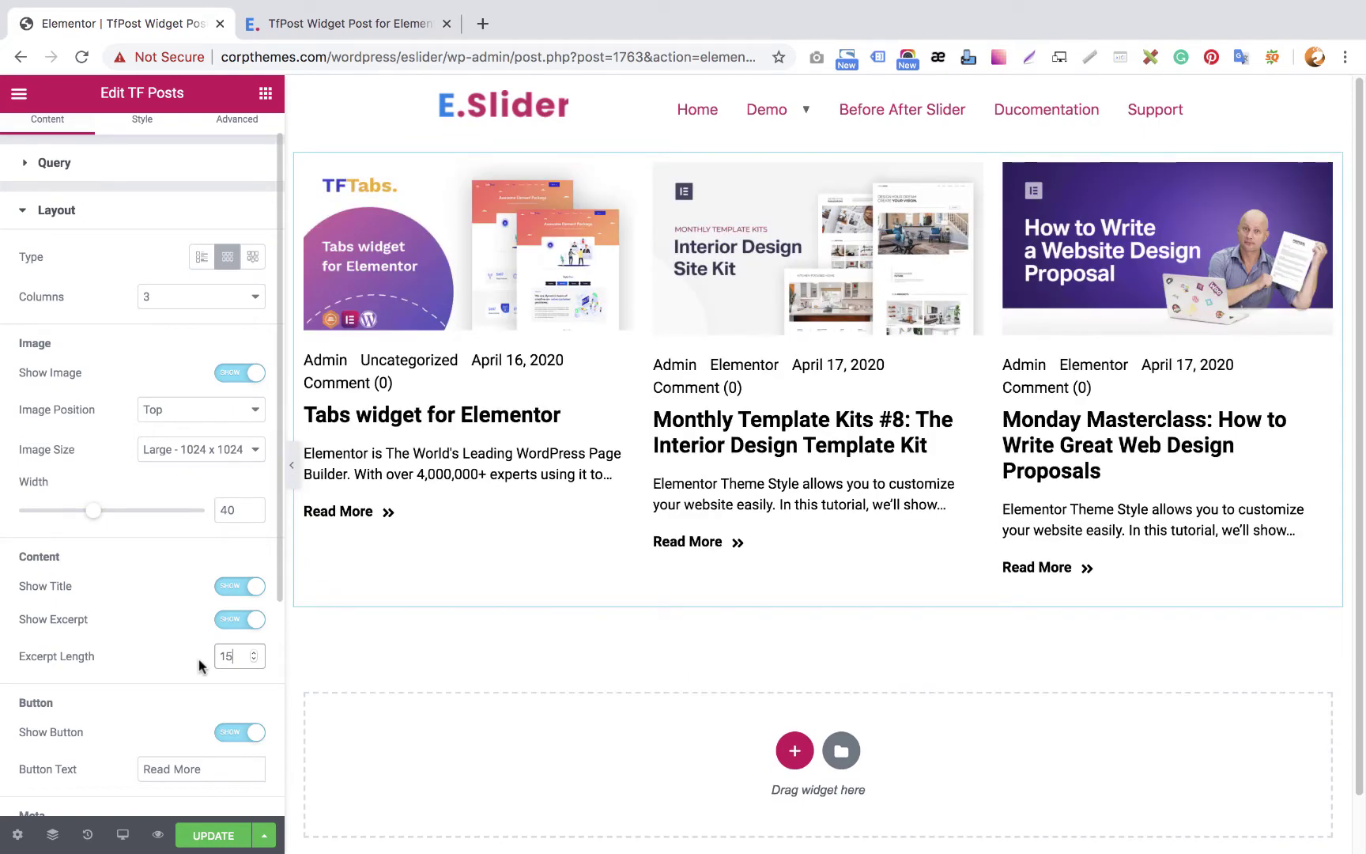
key("BackSpace")
type("3")
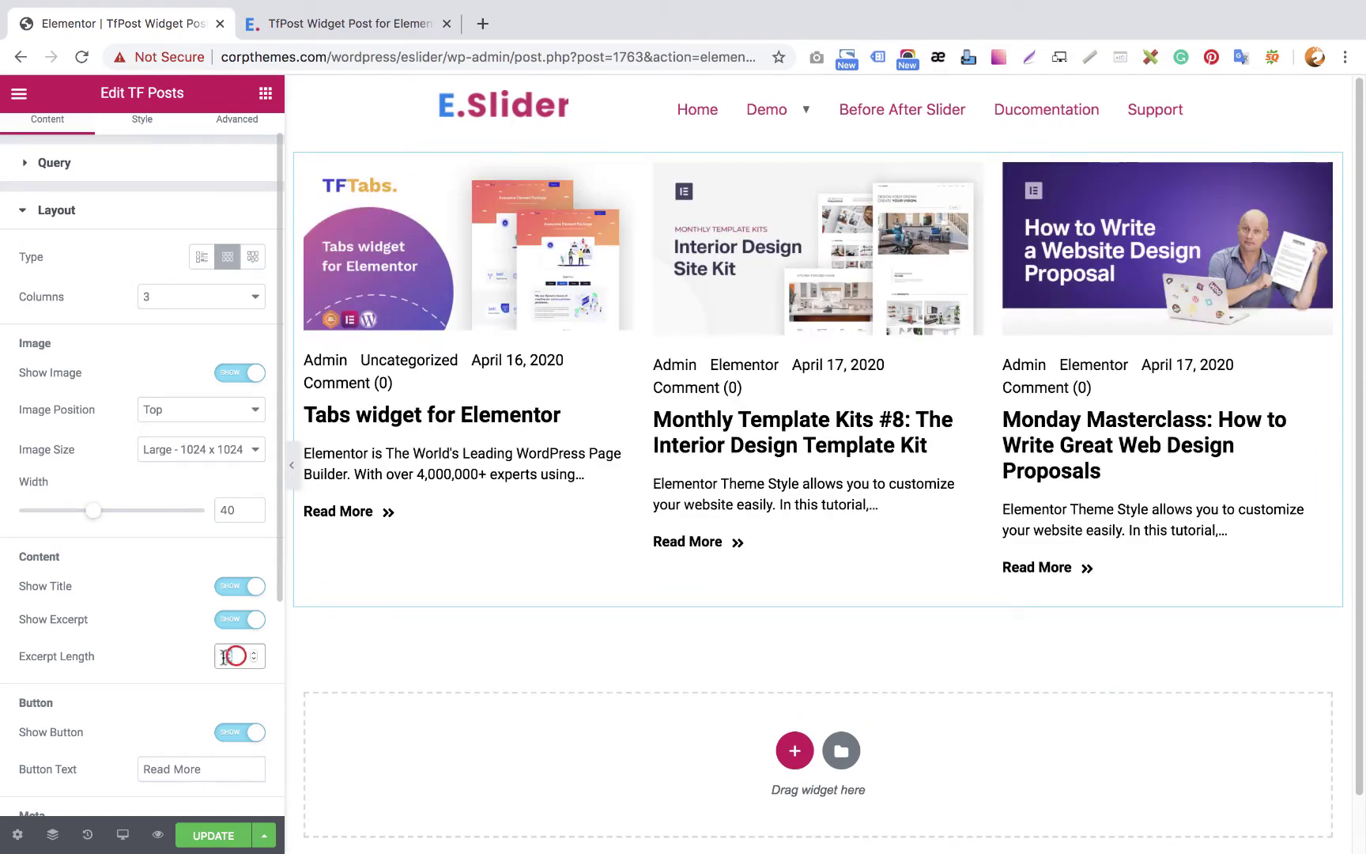
key("BackSpace")
type("1")
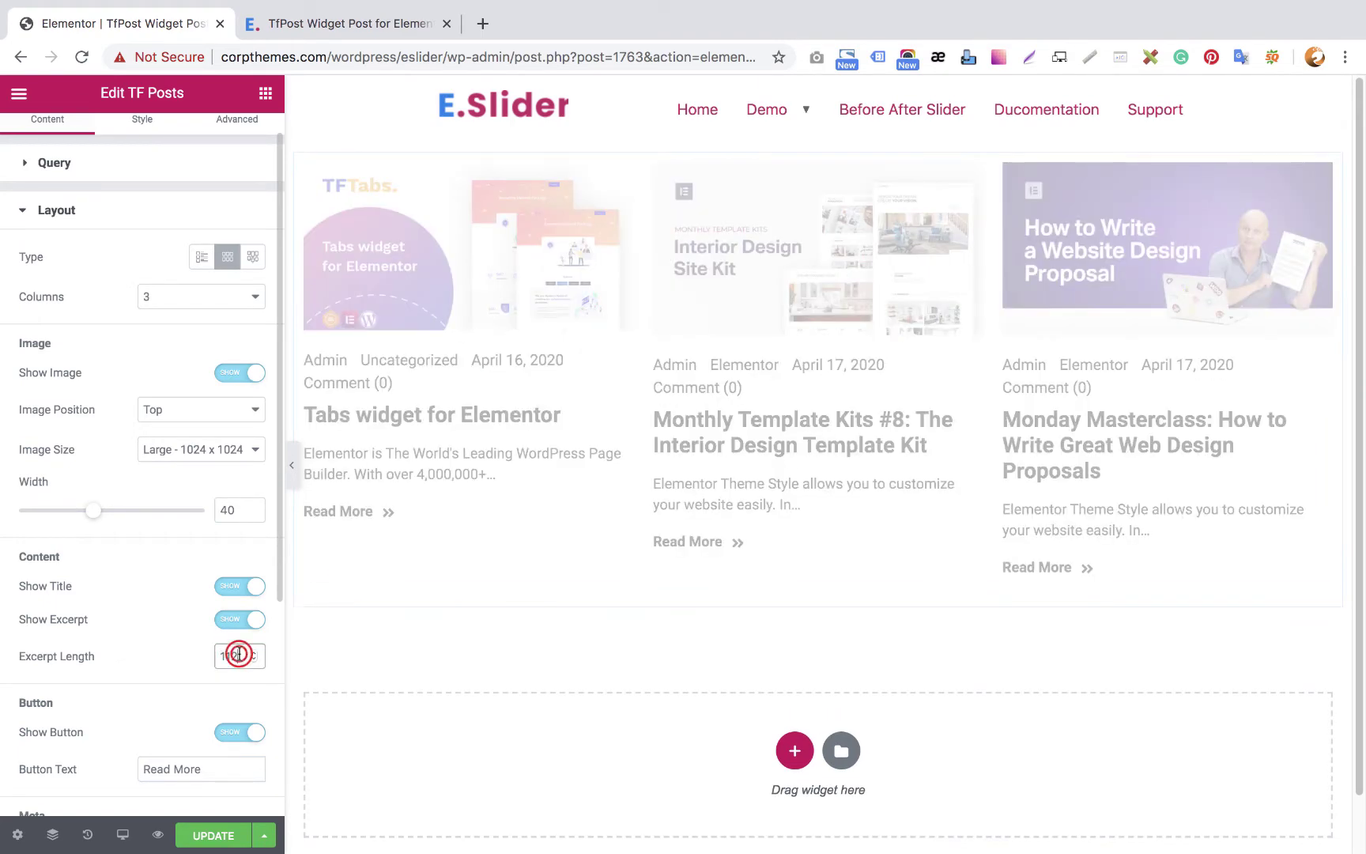
key("BackSpace")
type("2")
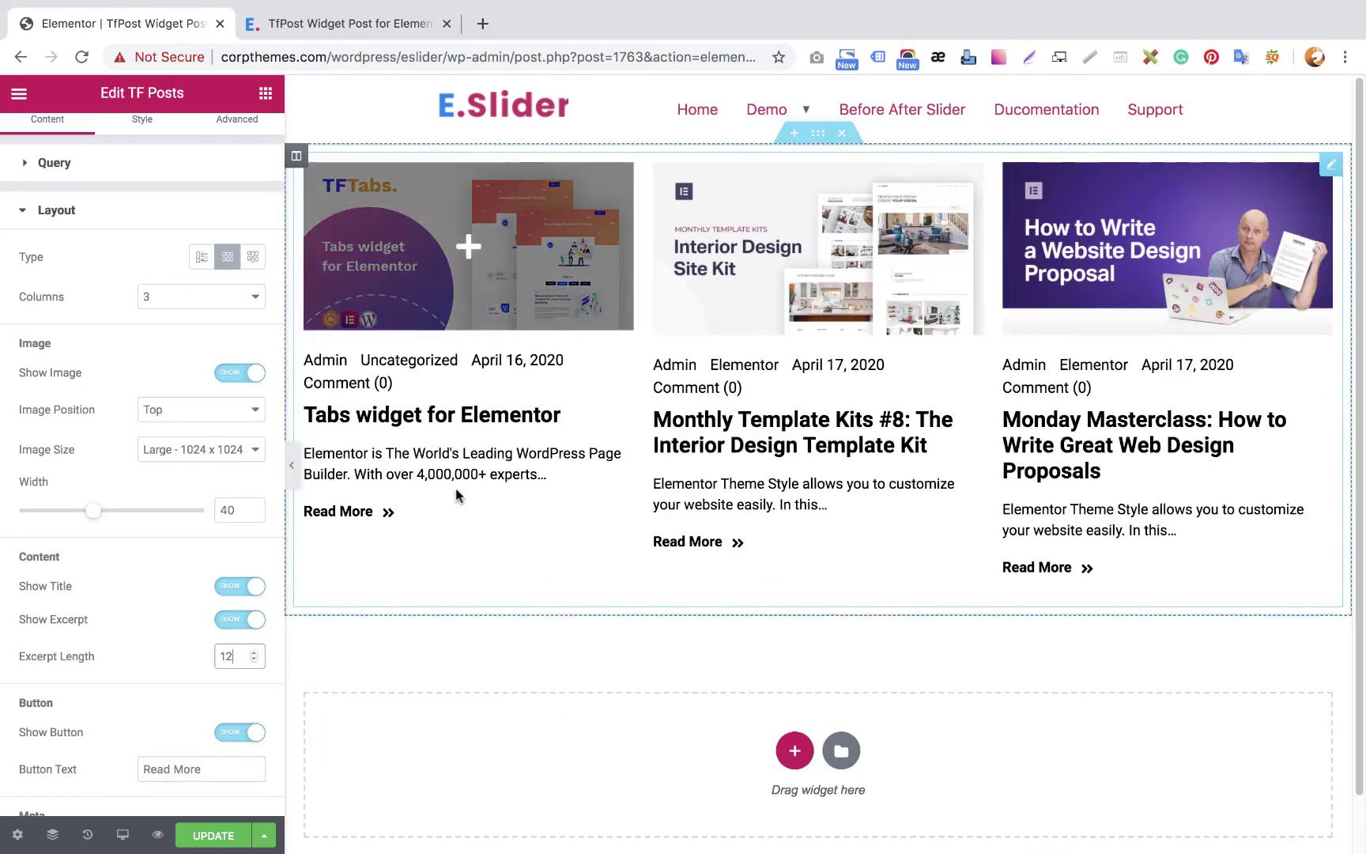
Hide the button under the posts and show it again
scroll(456, 496, "down", 2)
scroll(207, 701, "down", 1)
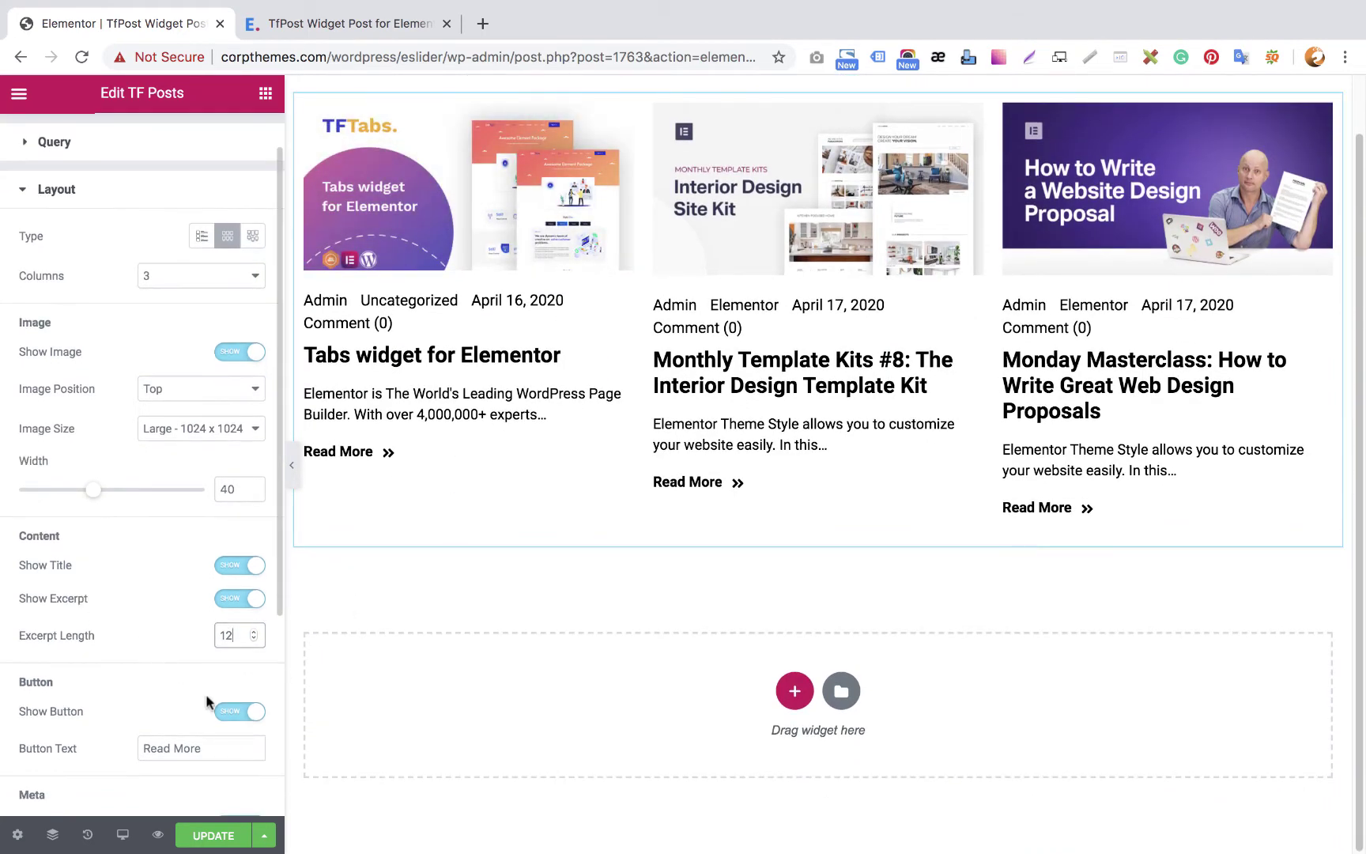
left_click(241, 711)
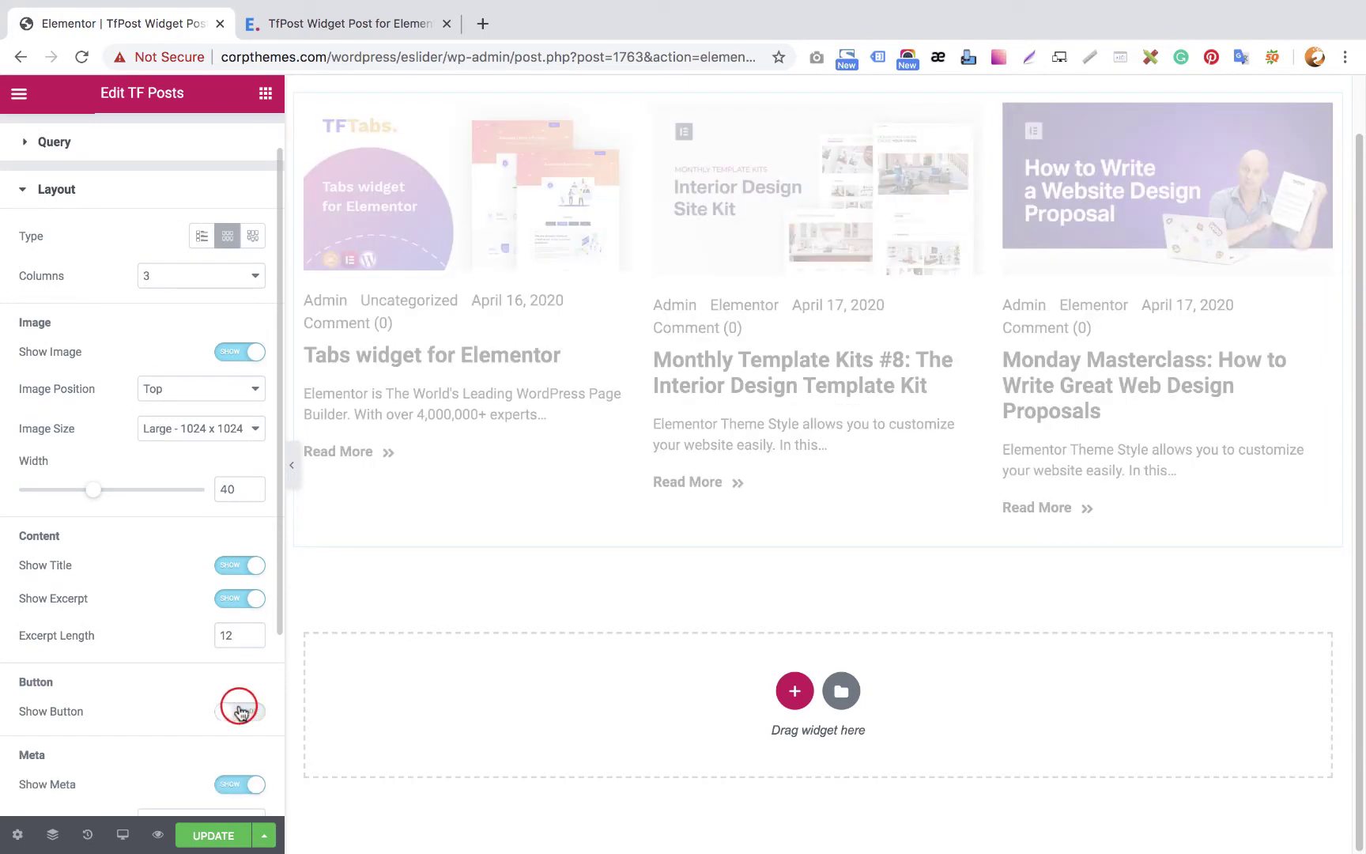
left_click(251, 714)
Change the text of the posts' button to "Find Out More"
scroll(244, 707, "down", 3)
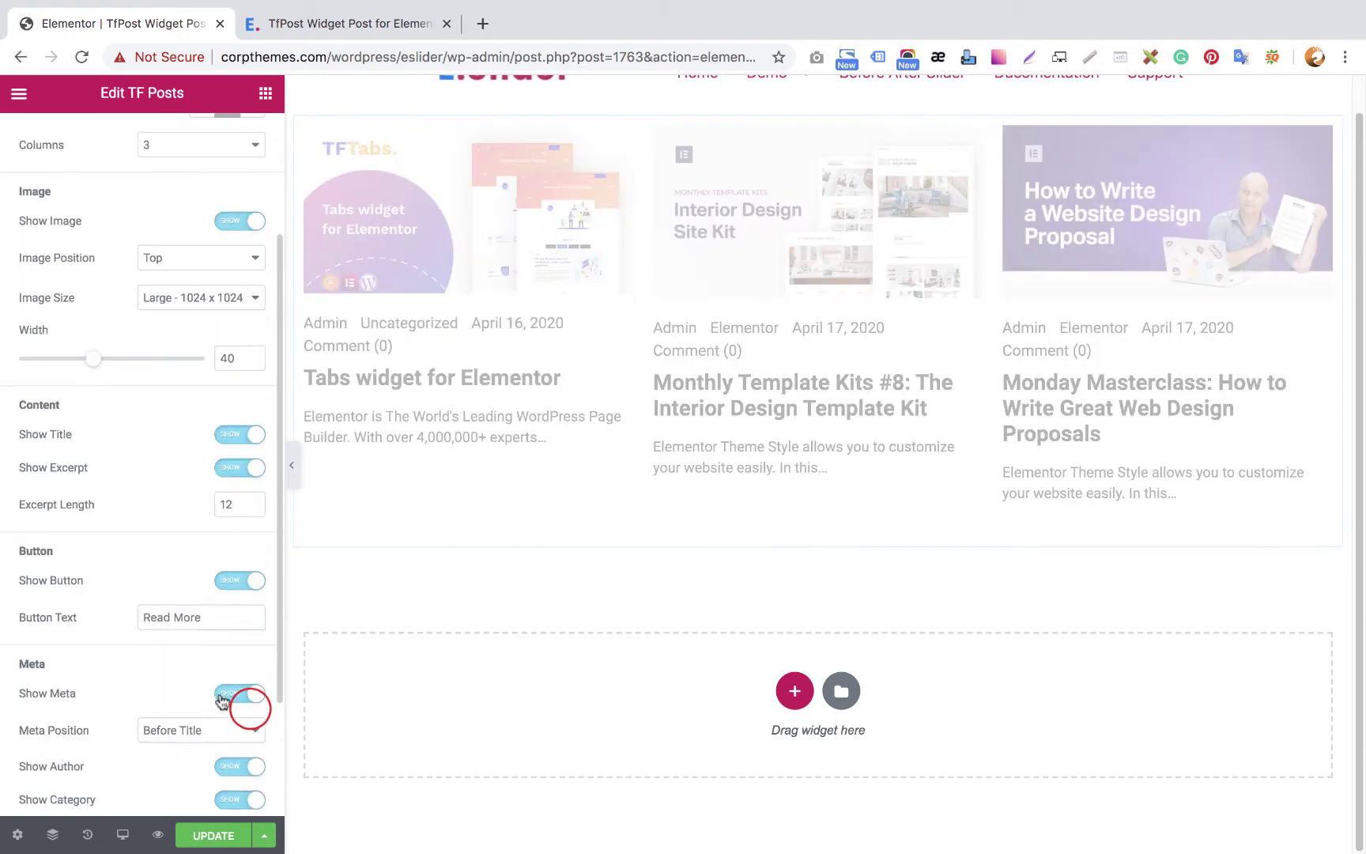
triple_click(204, 617)
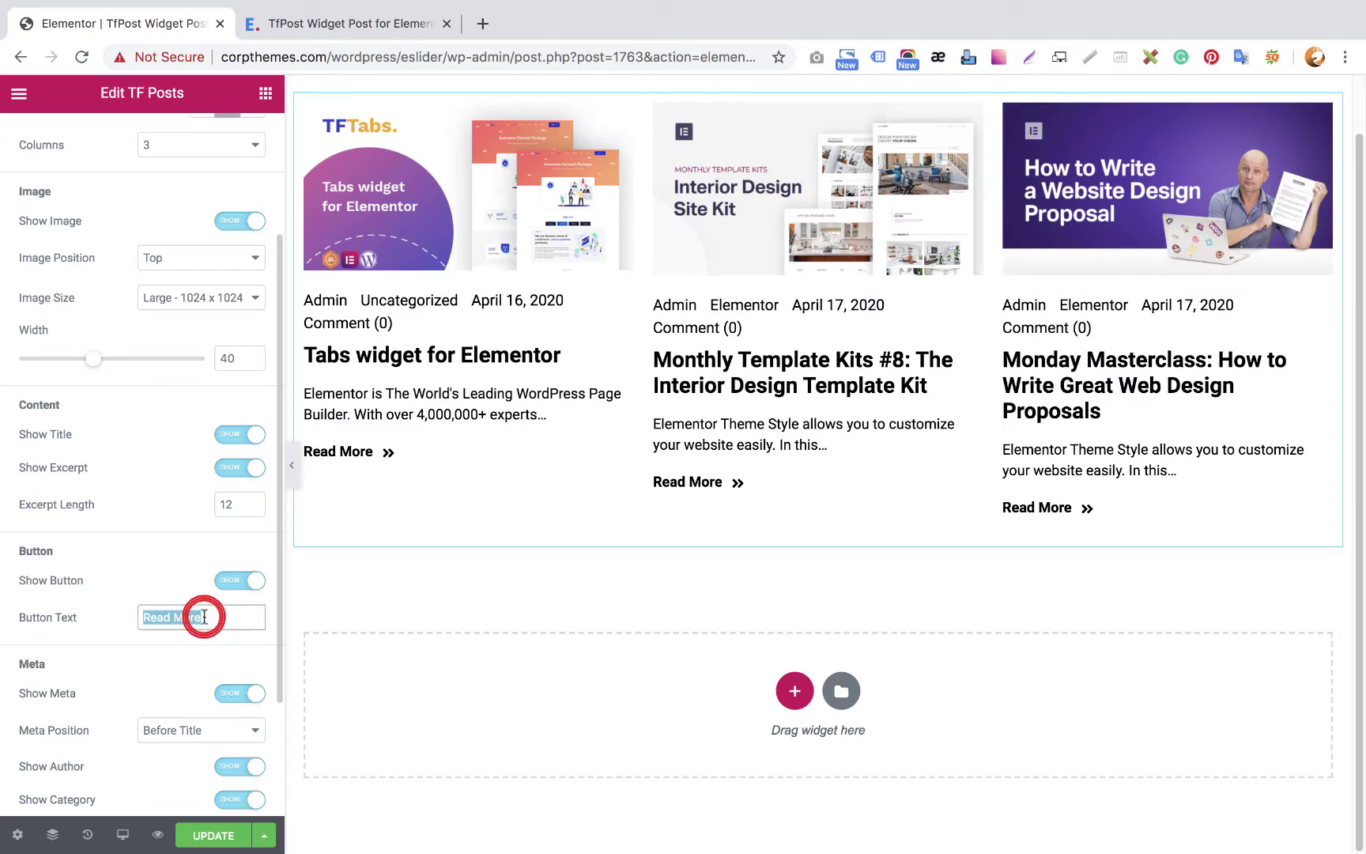
type("Rind O")
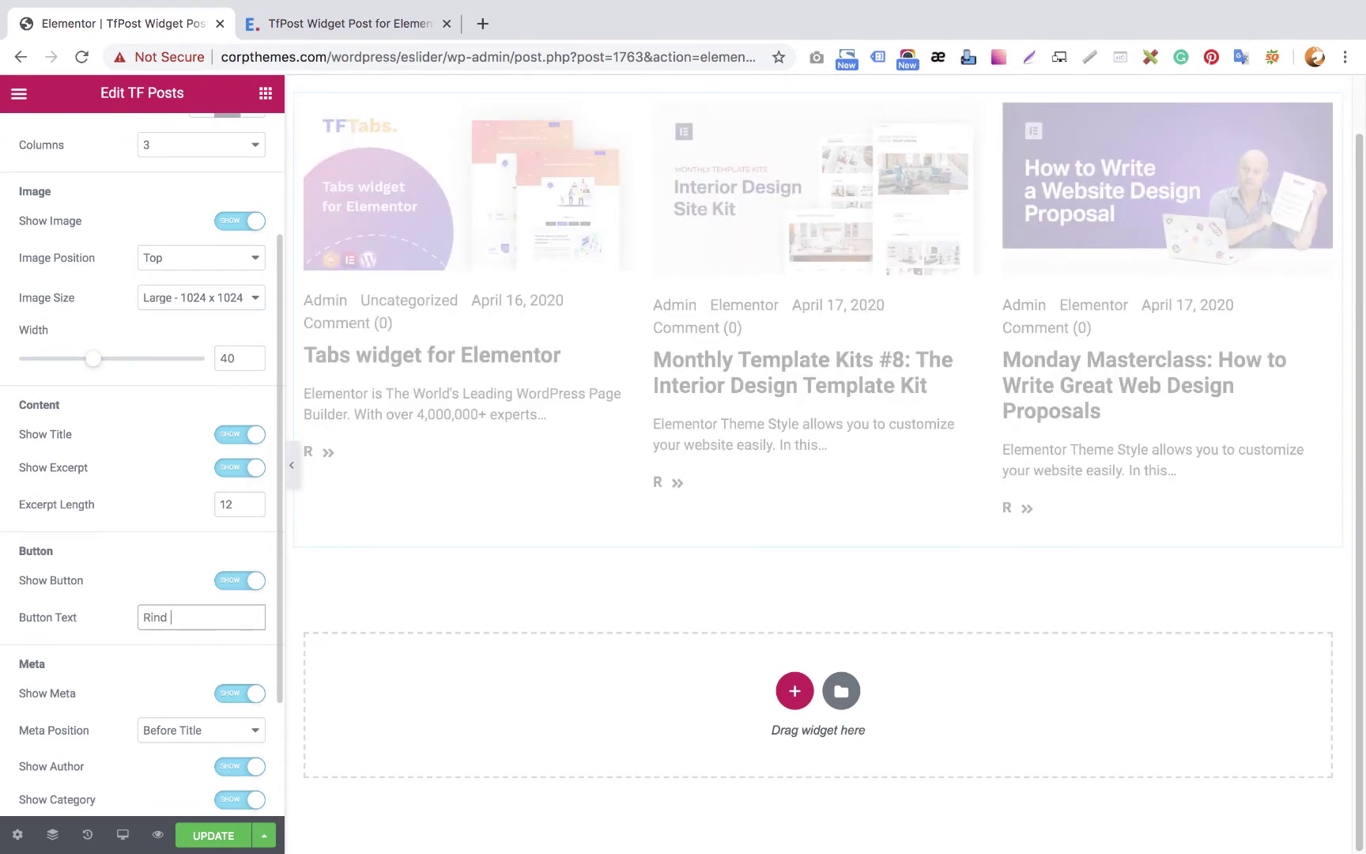
key("BackSpace")
key("BackSpace")
key("BackSpace")
key("BackSpace")
key("BackSpace")
type("Find O")
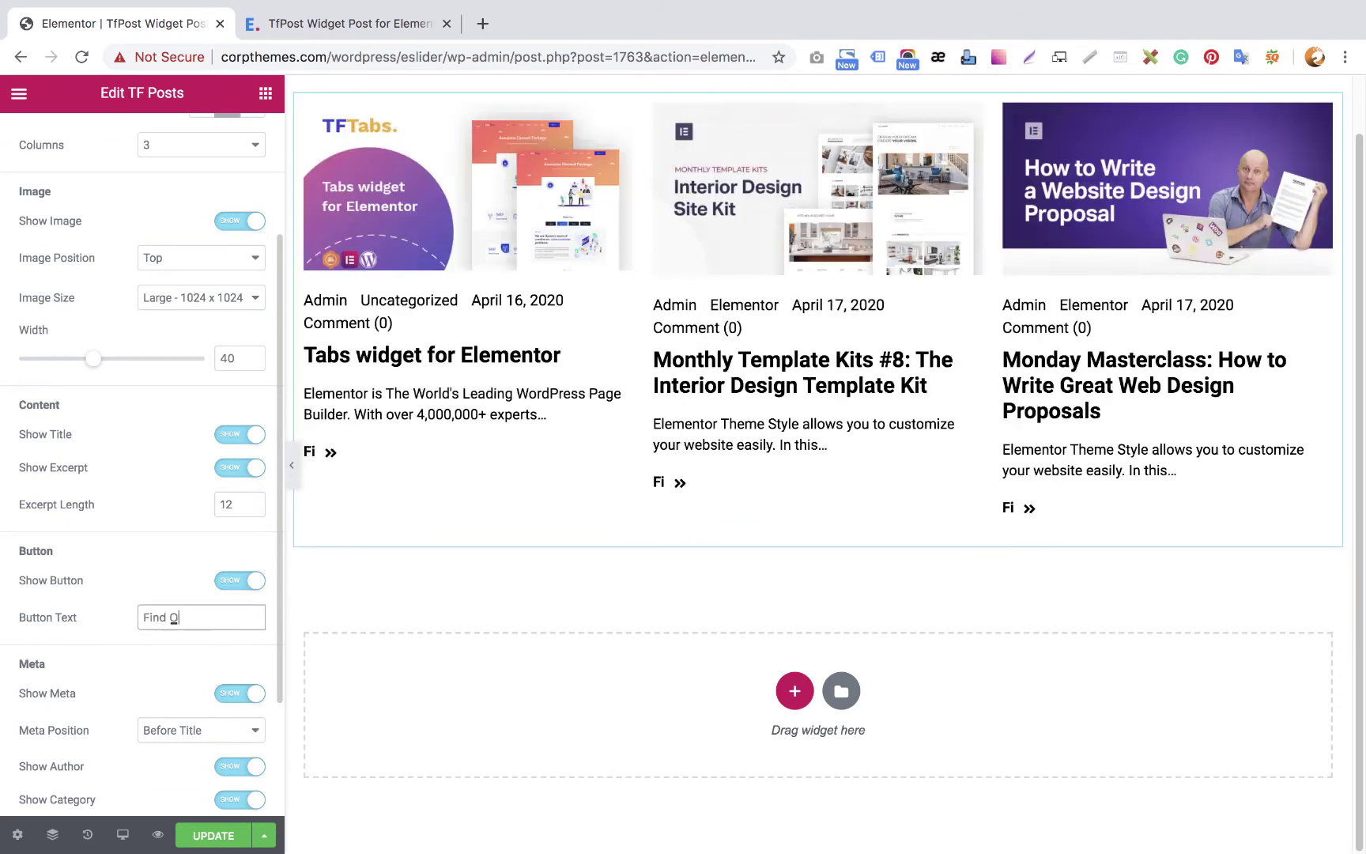
type("ut More")
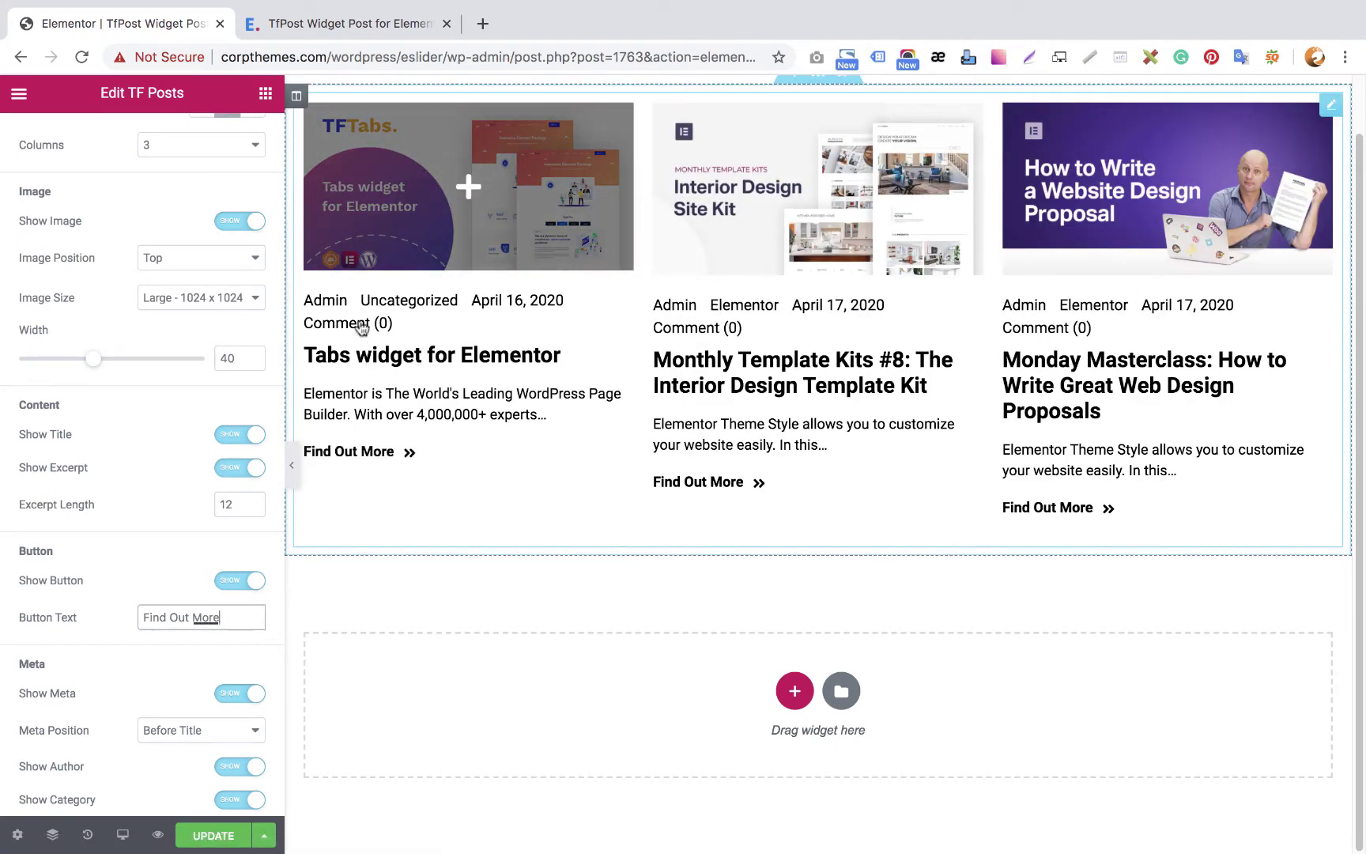
Hide the author, category, date and comment meta one by one, and show all four again
scroll(184, 524, "down", 5)
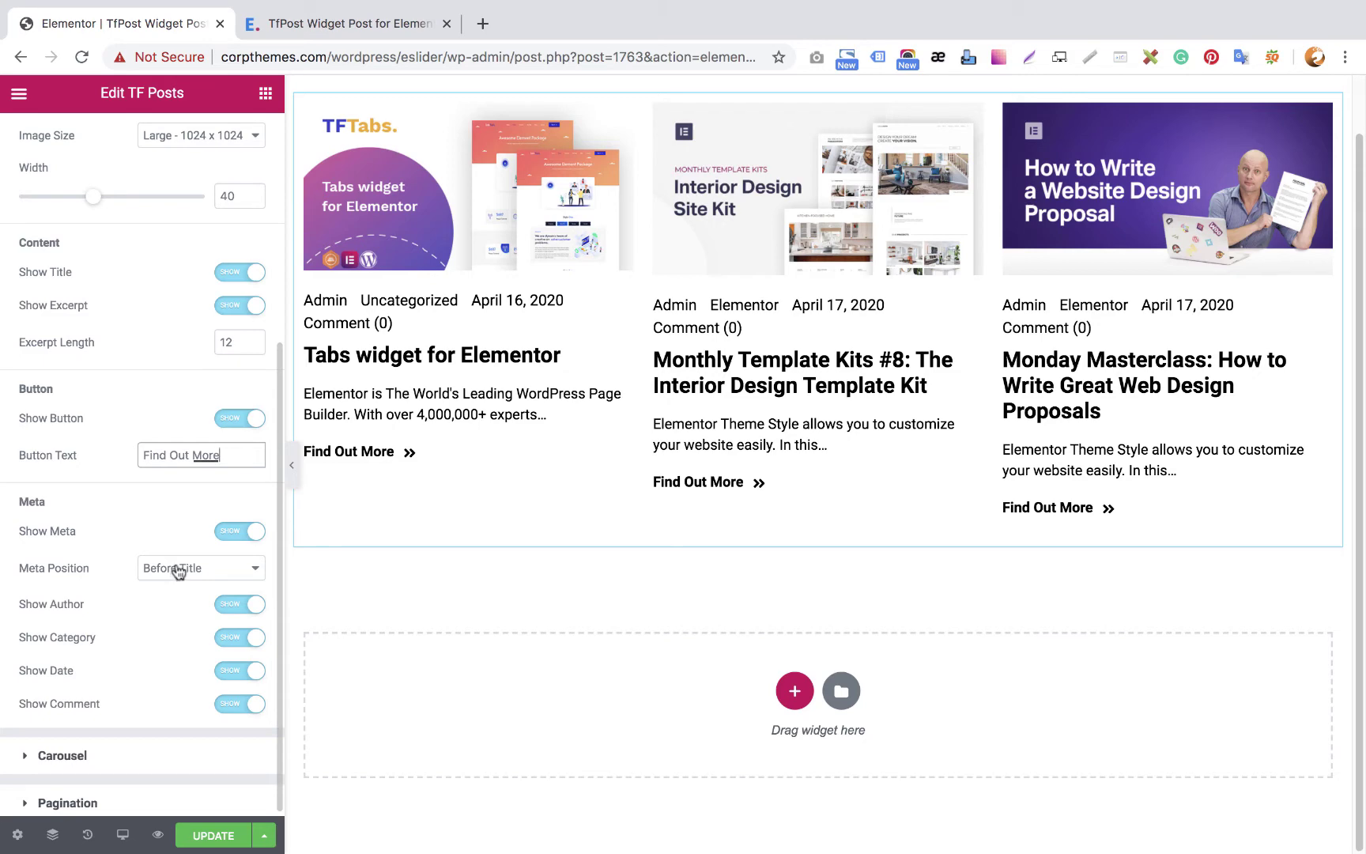
left_click(230, 607)
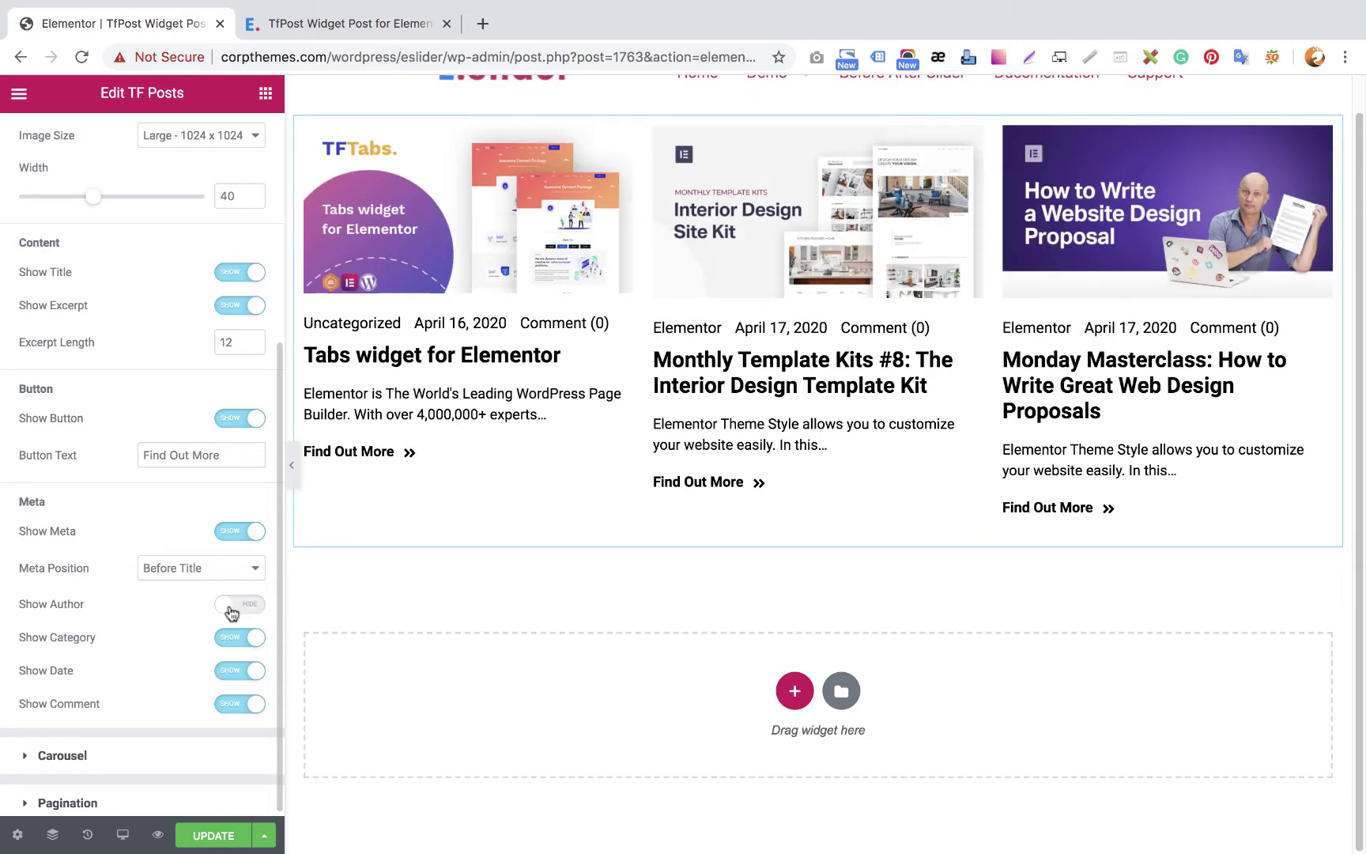
left_click(226, 637)
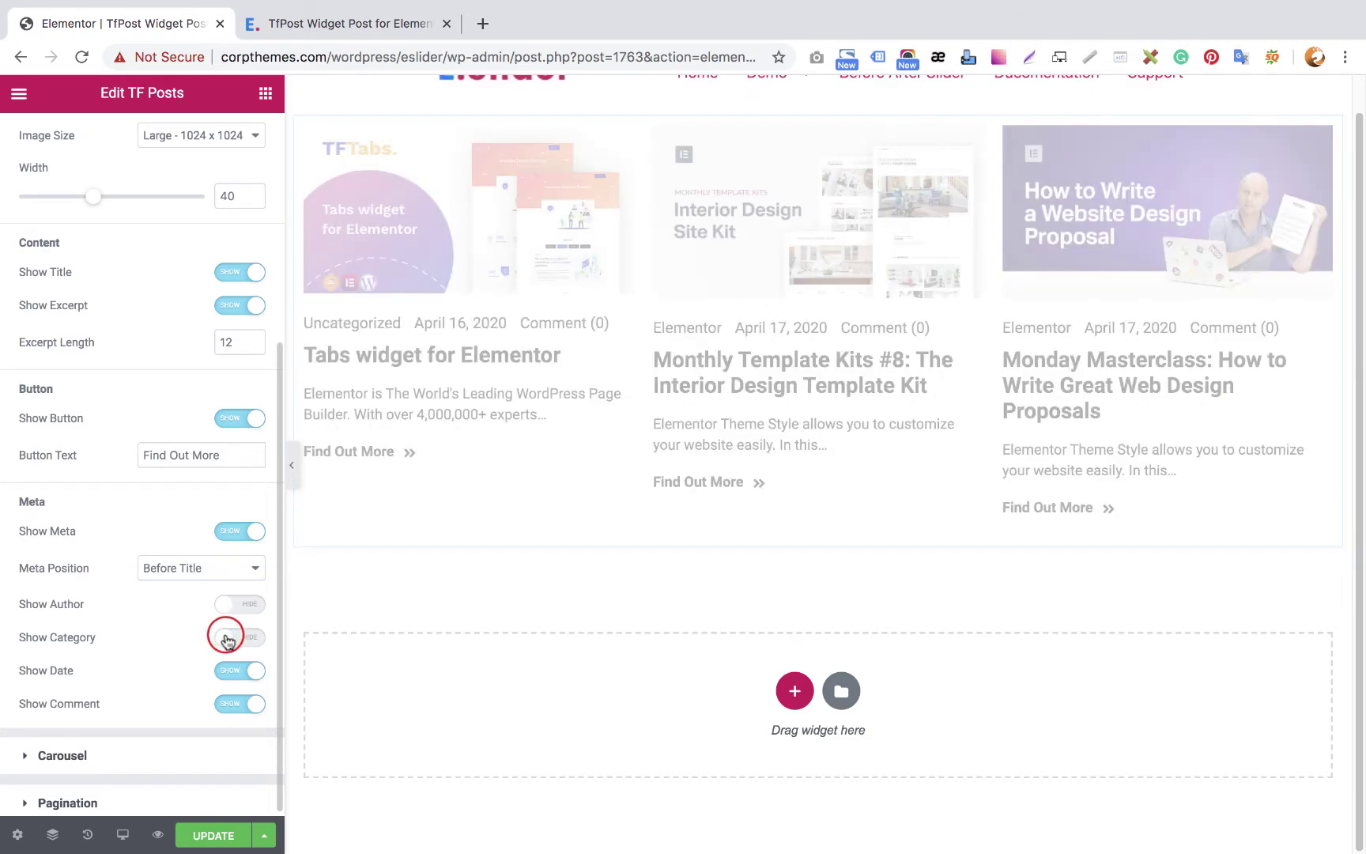
left_click(226, 670)
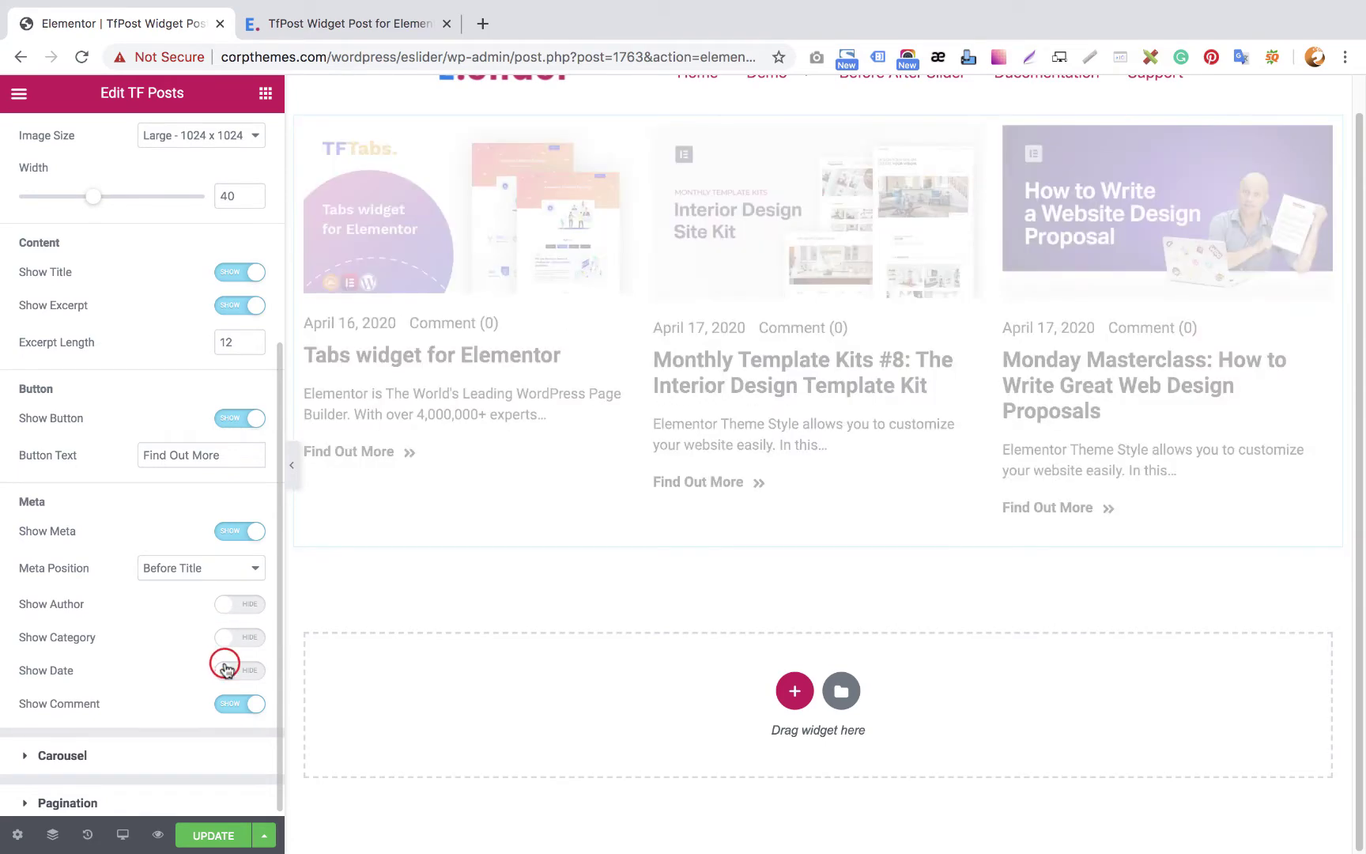
left_click(226, 703)
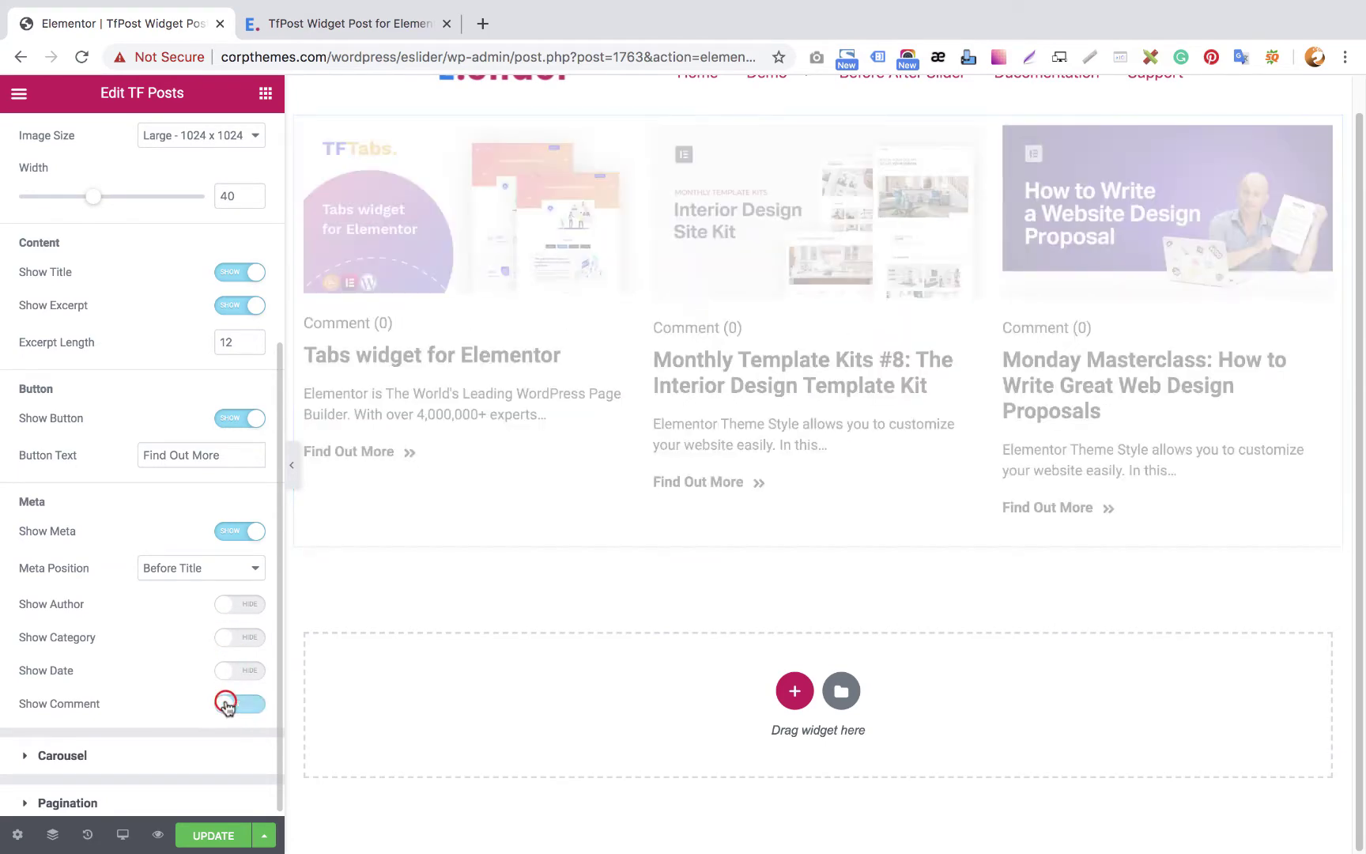
left_click(250, 705)
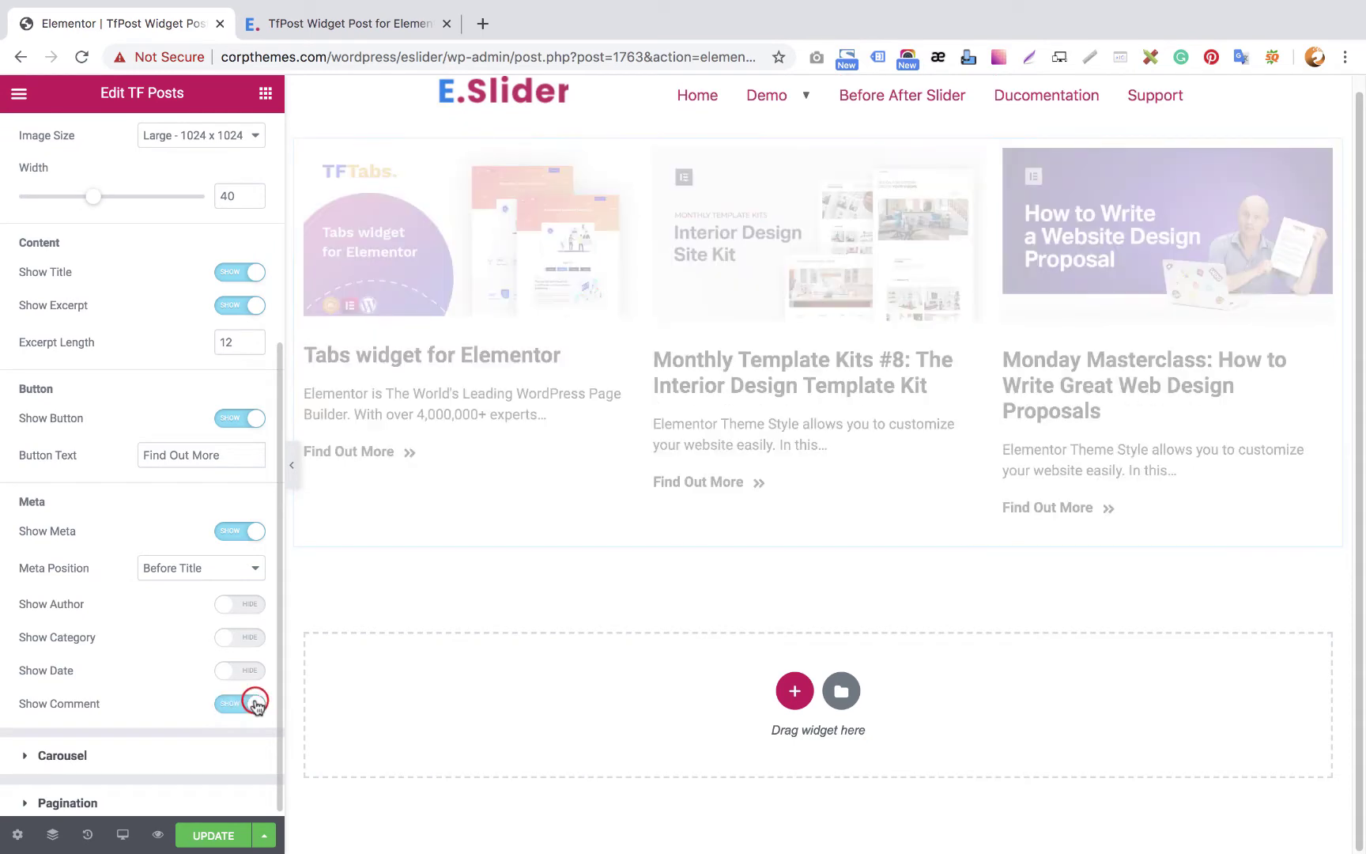
left_click(252, 672)
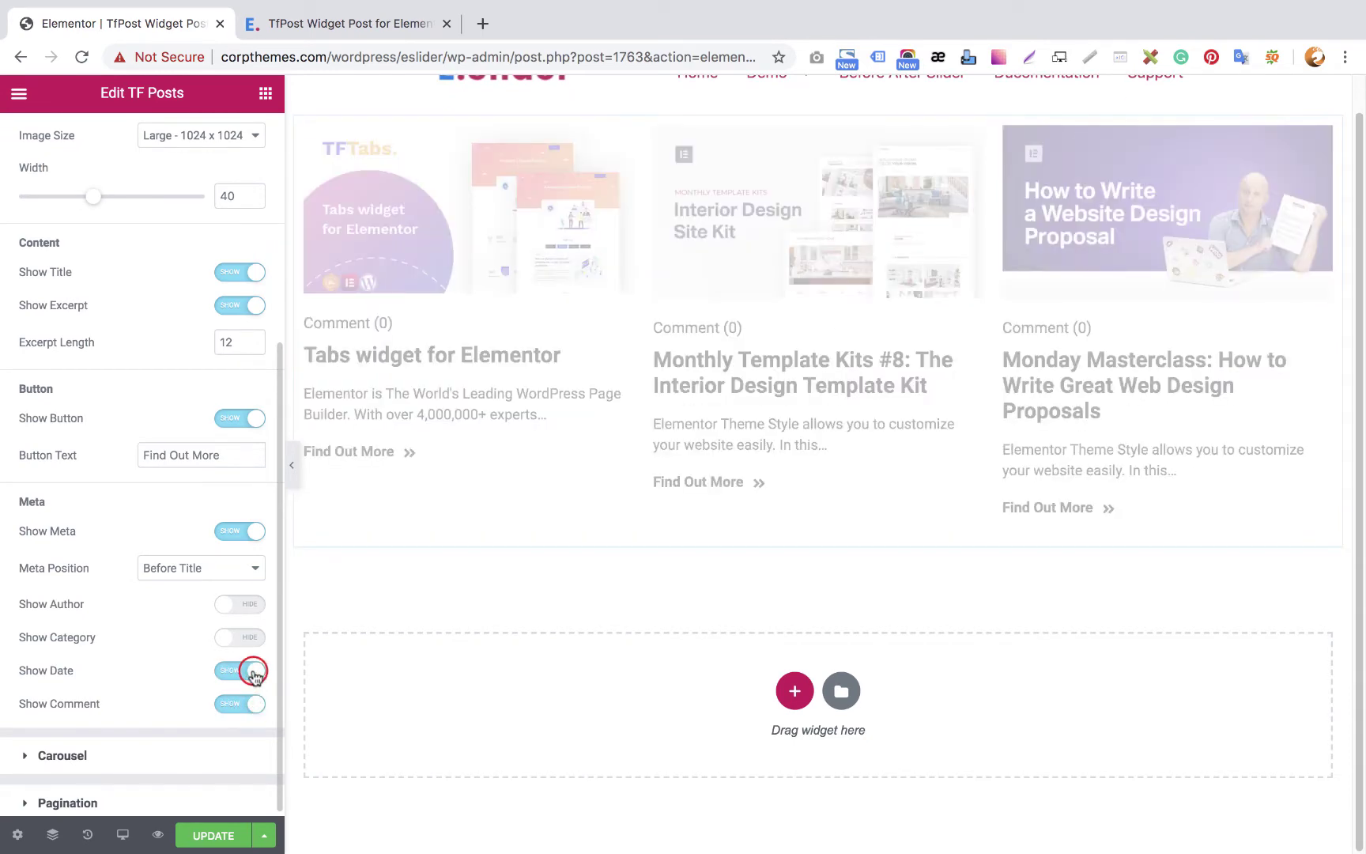
left_click(249, 637)
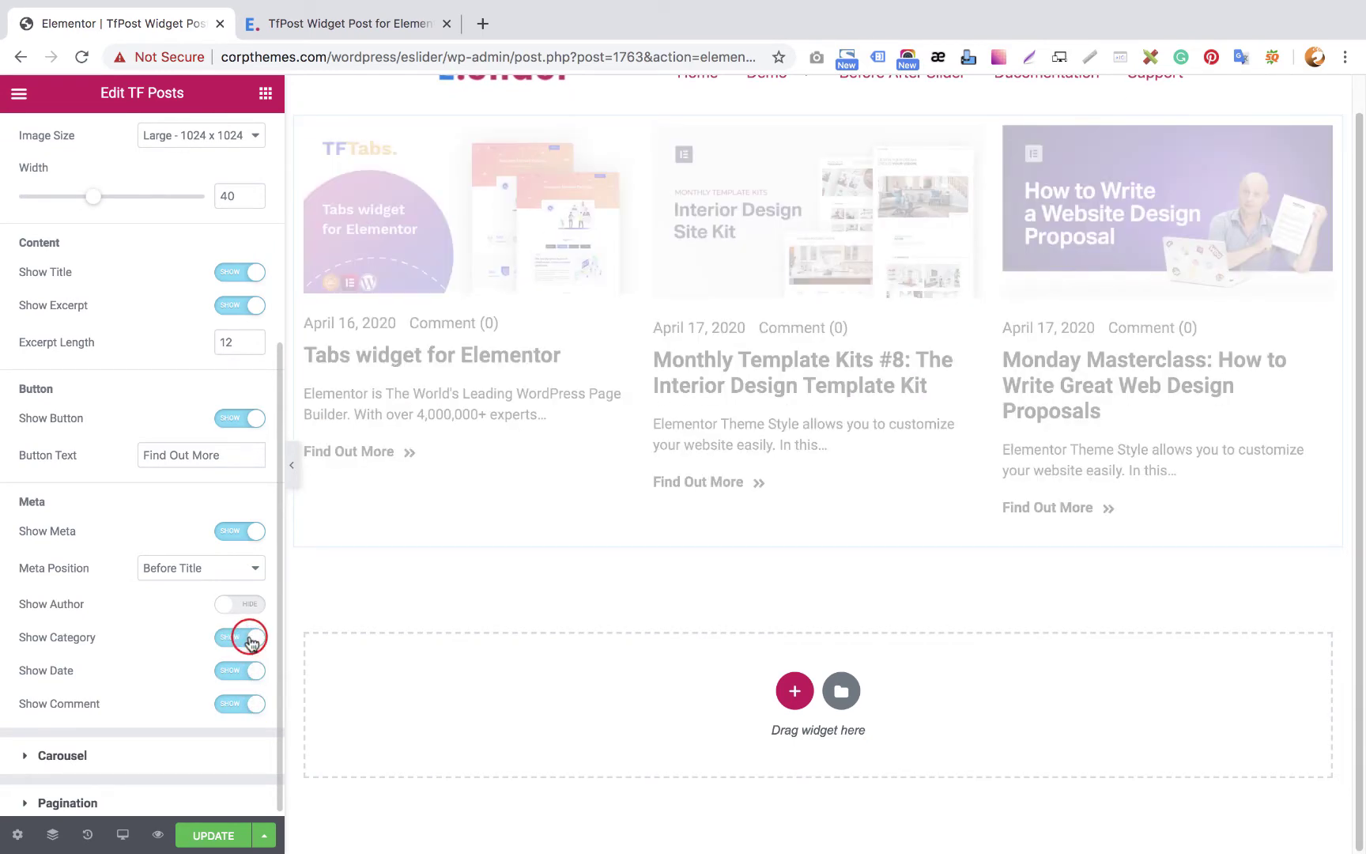
left_click(254, 602)
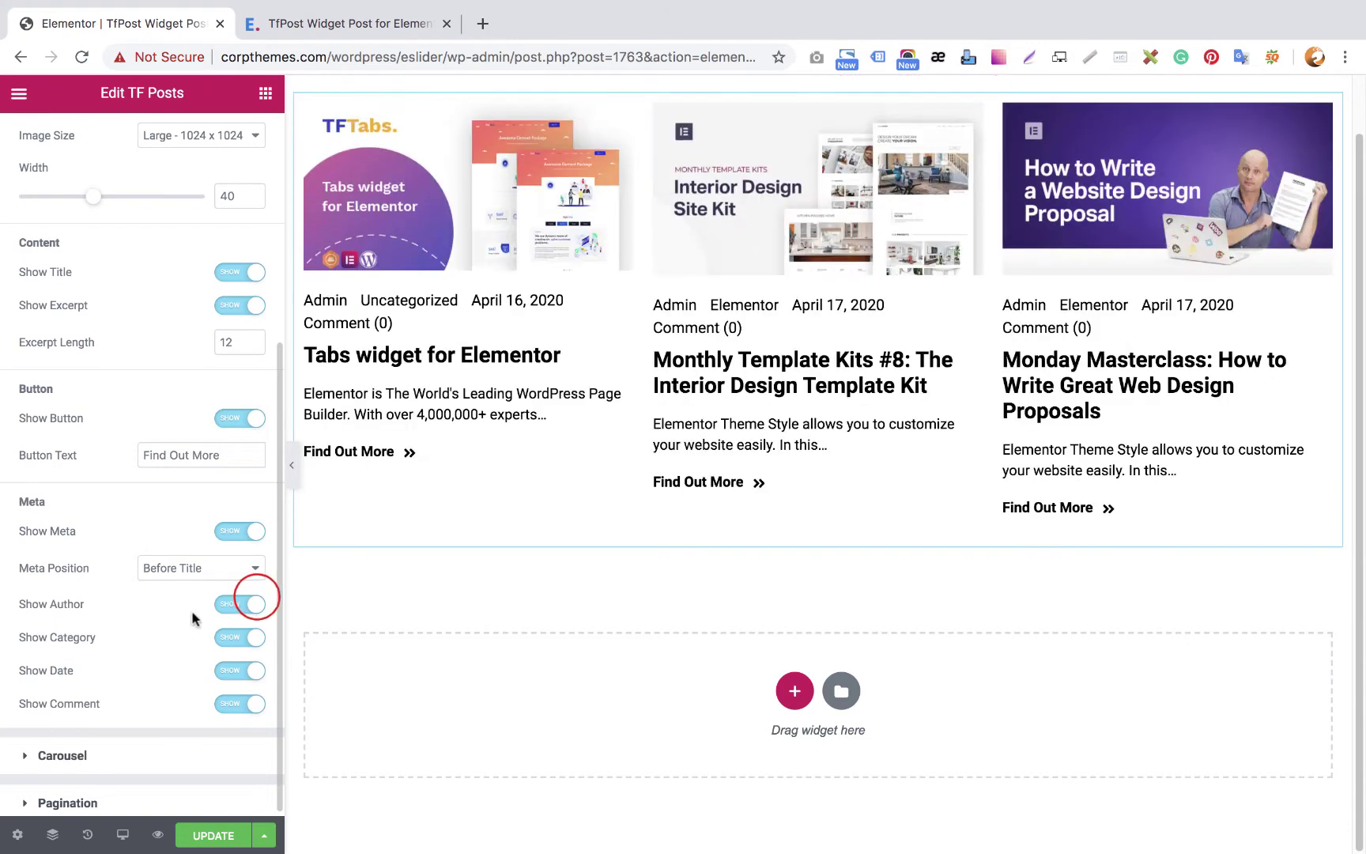
Try the After Title position for the post meta, and restore it to Before Title
left_click(213, 569)
left_click(202, 586)
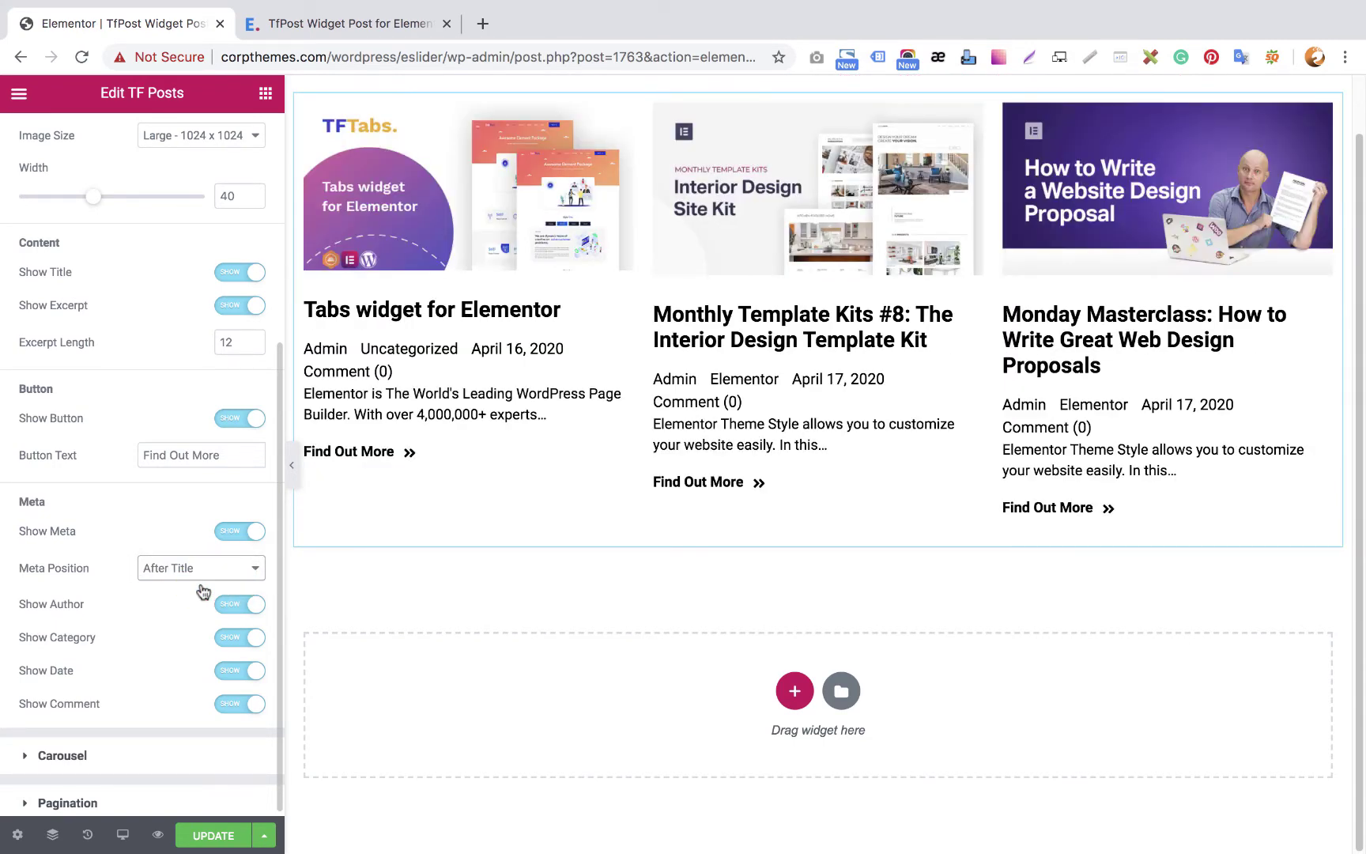
left_click(207, 570)
left_click(202, 554)
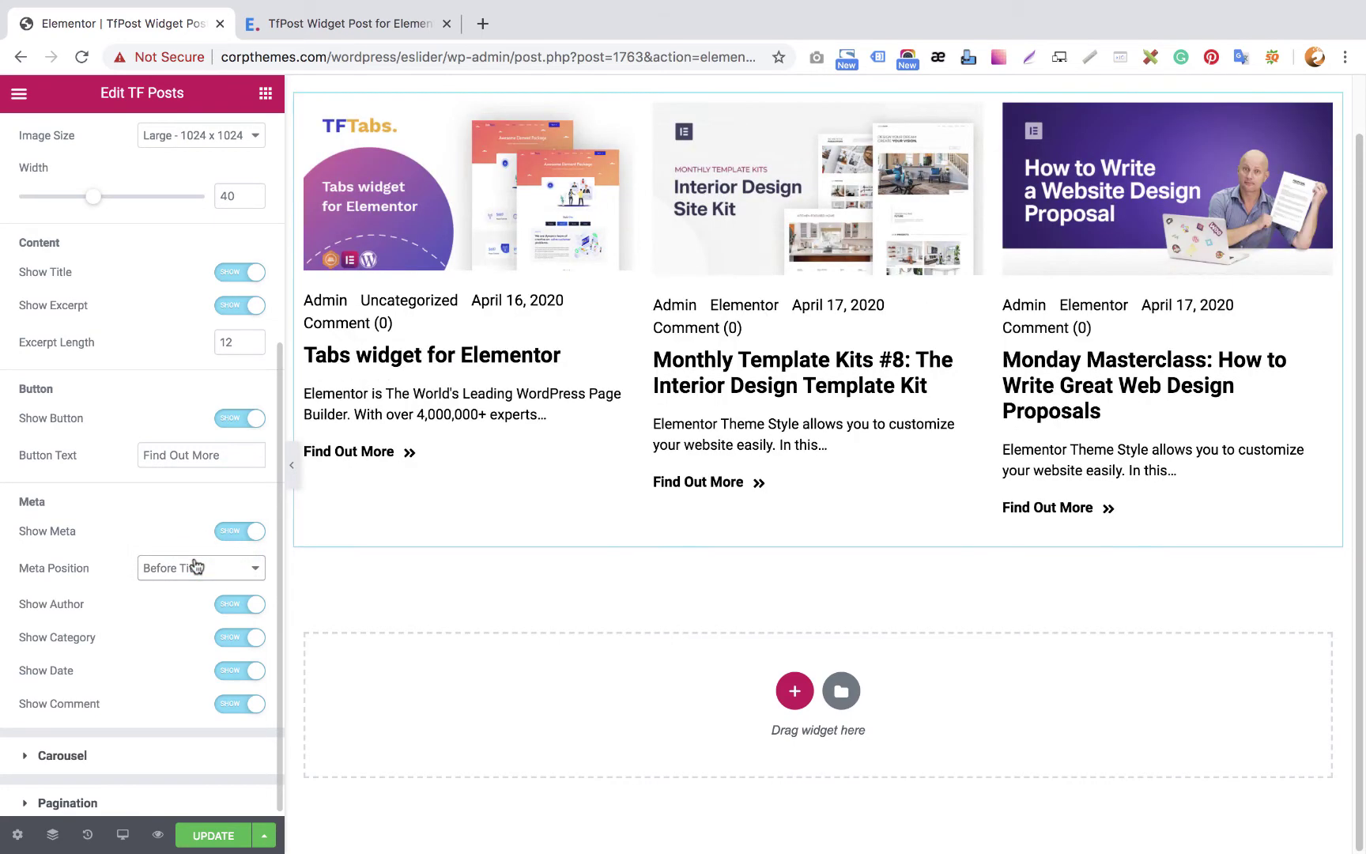
In the meta style settings, choose the outlined person icon as the author icon
scroll(188, 553, "up", 5)
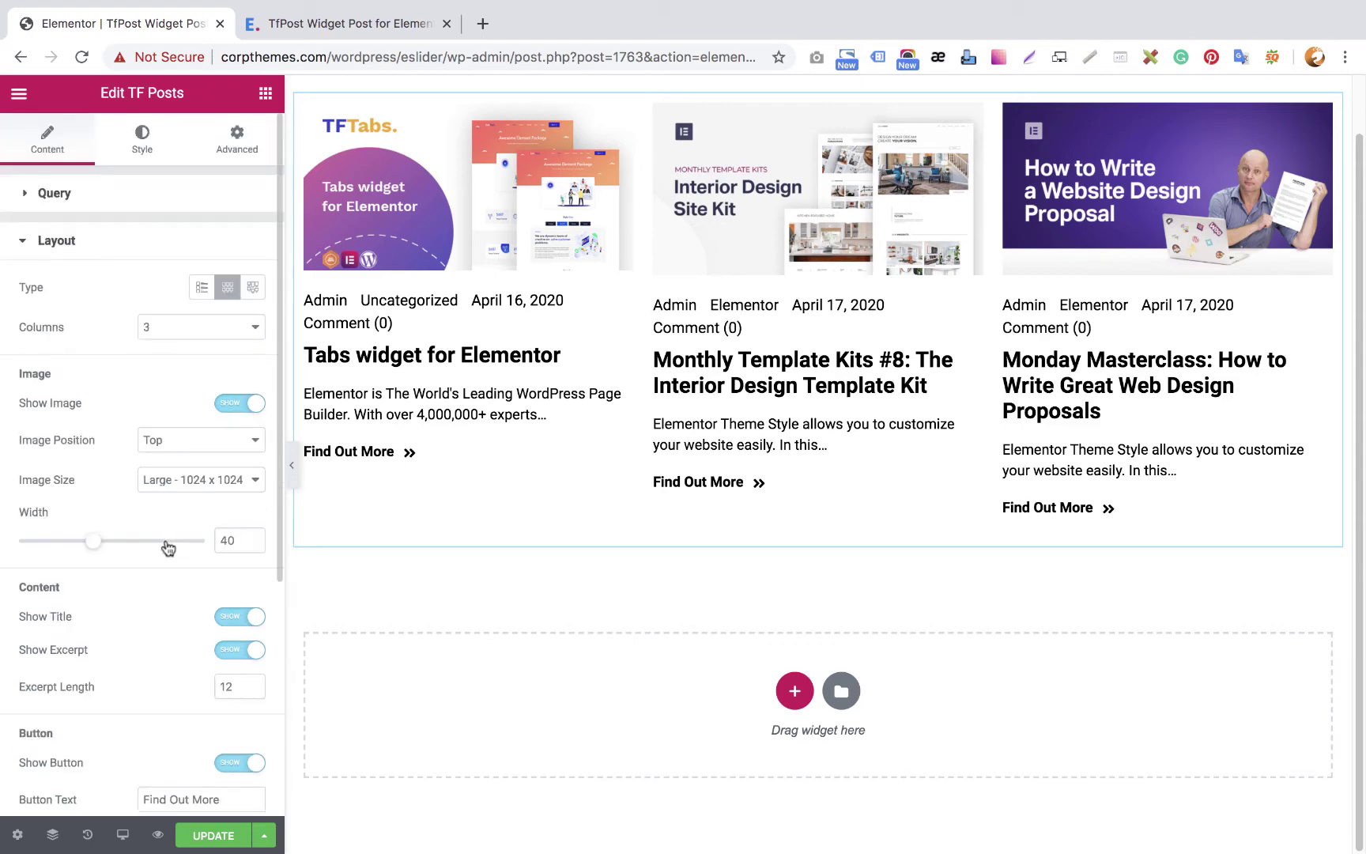
scroll(162, 538, "down", 4)
scroll(190, 300, "up", 4)
left_click(142, 141)
scroll(154, 469, "down", 4)
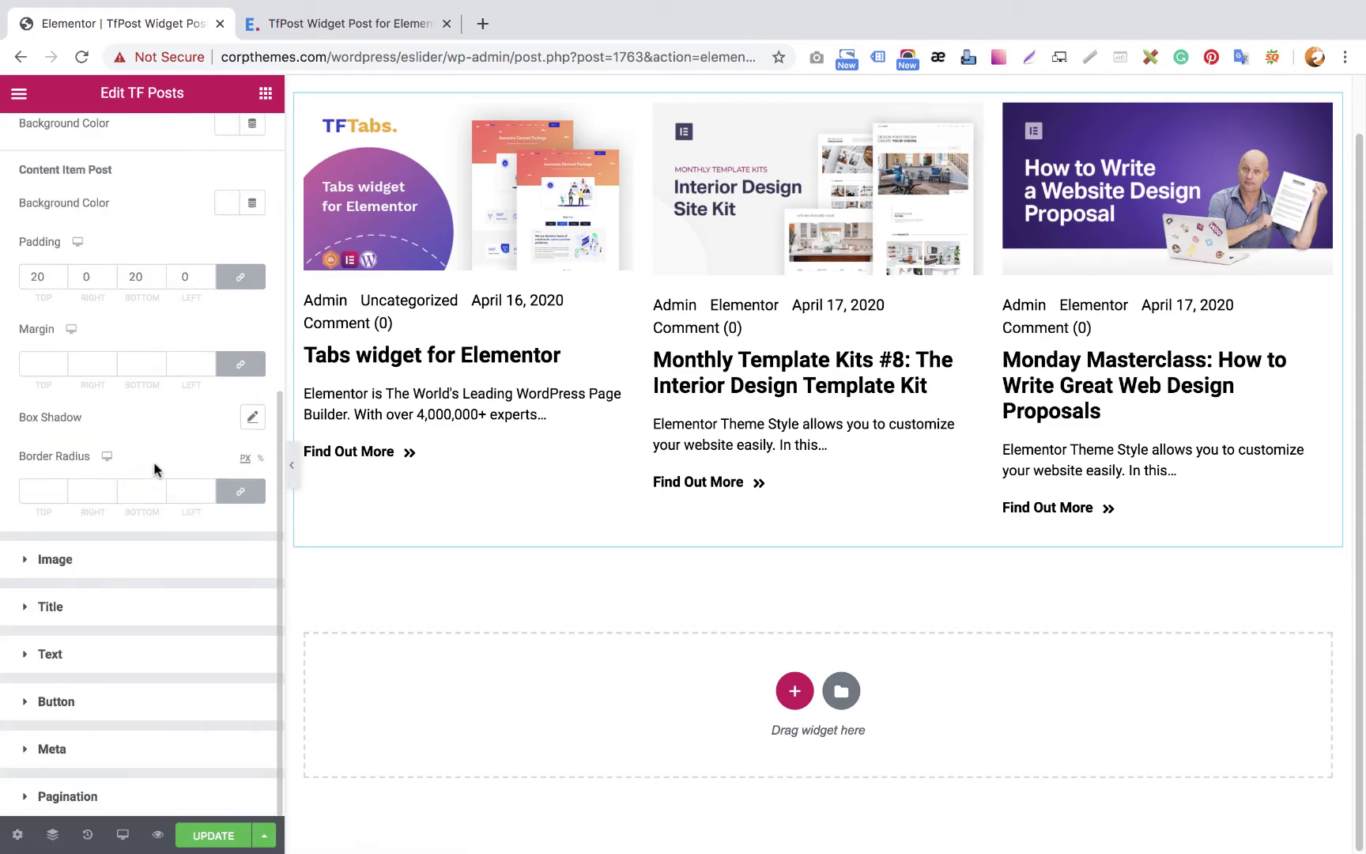
left_click(95, 731)
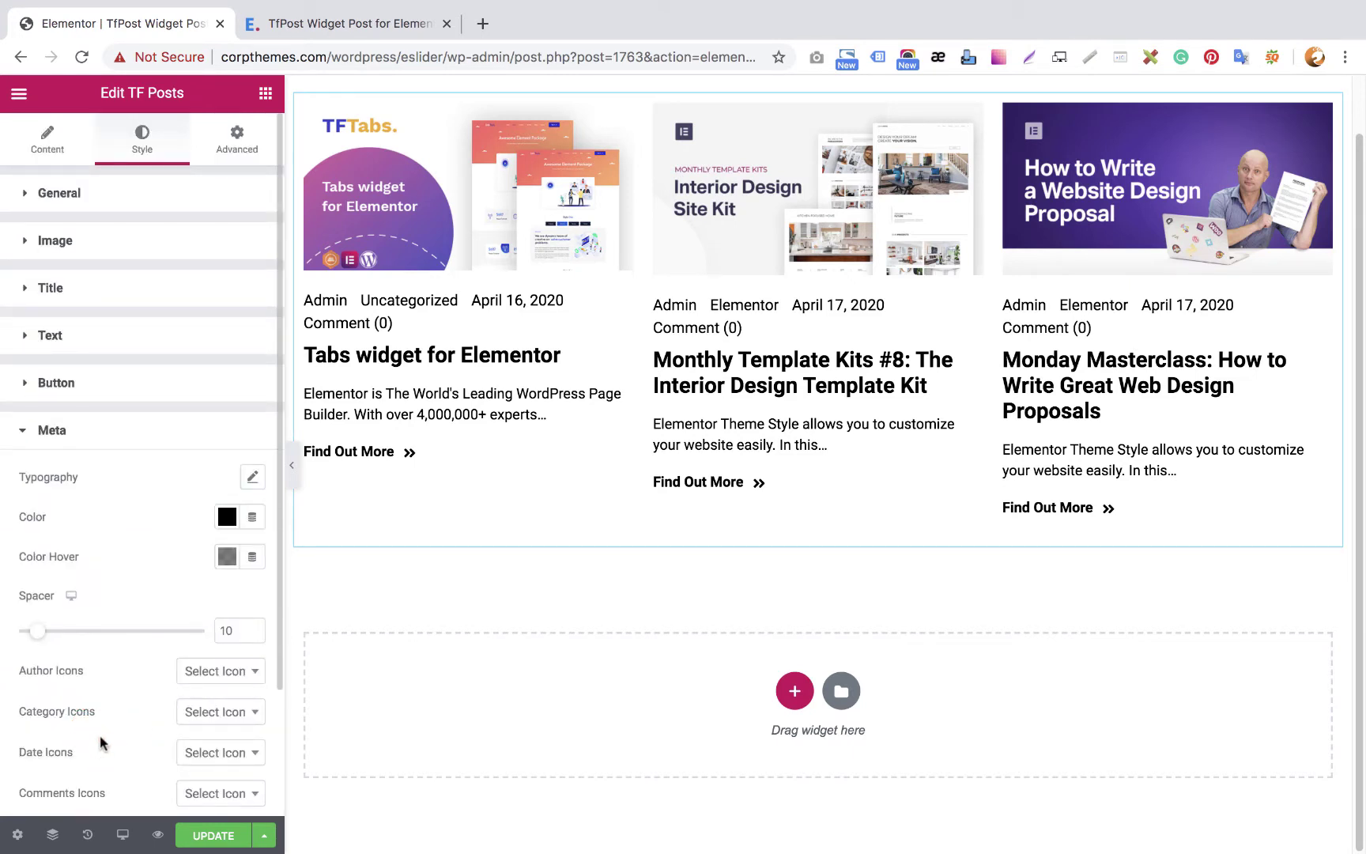
scroll(100, 741, "down", 3)
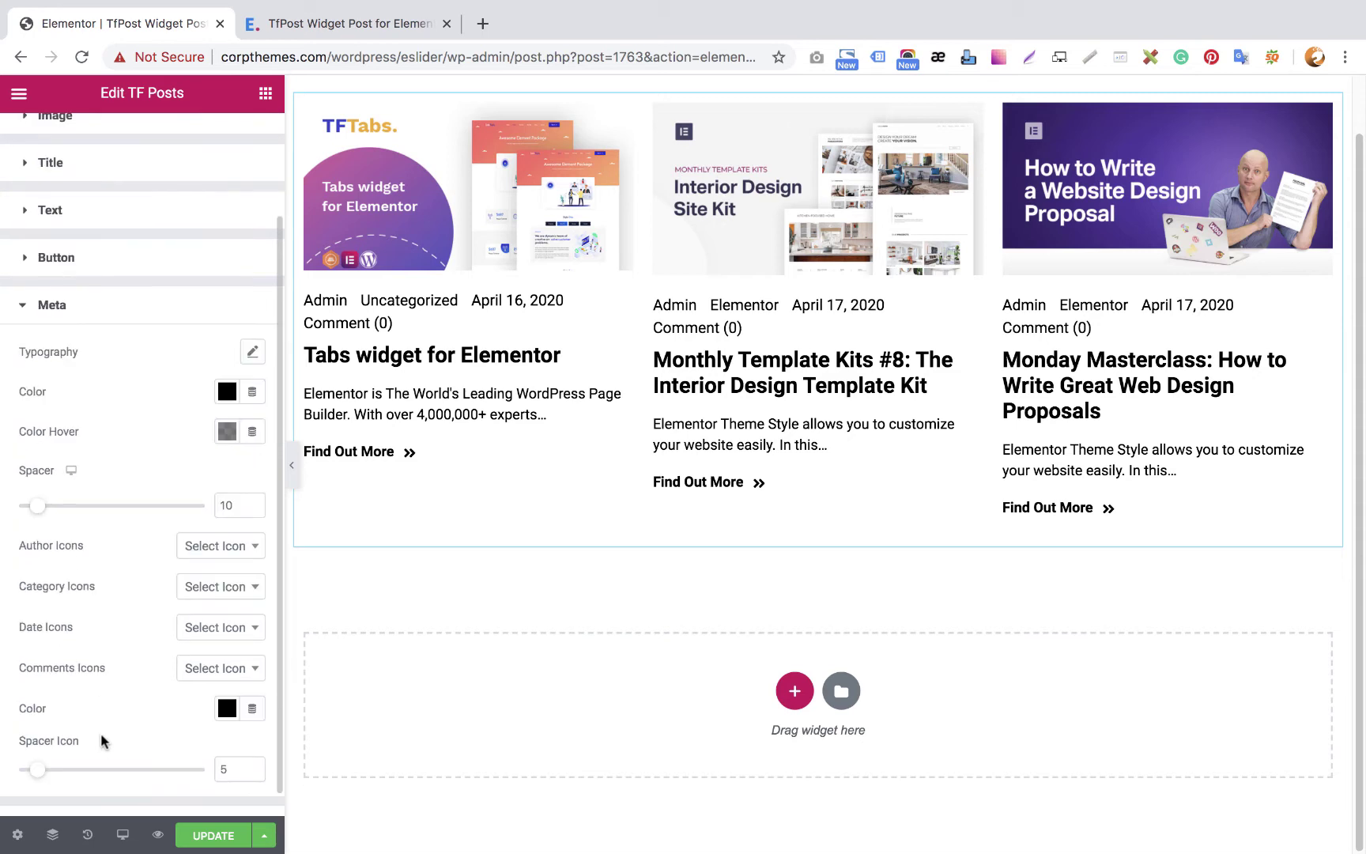
left_click(212, 545)
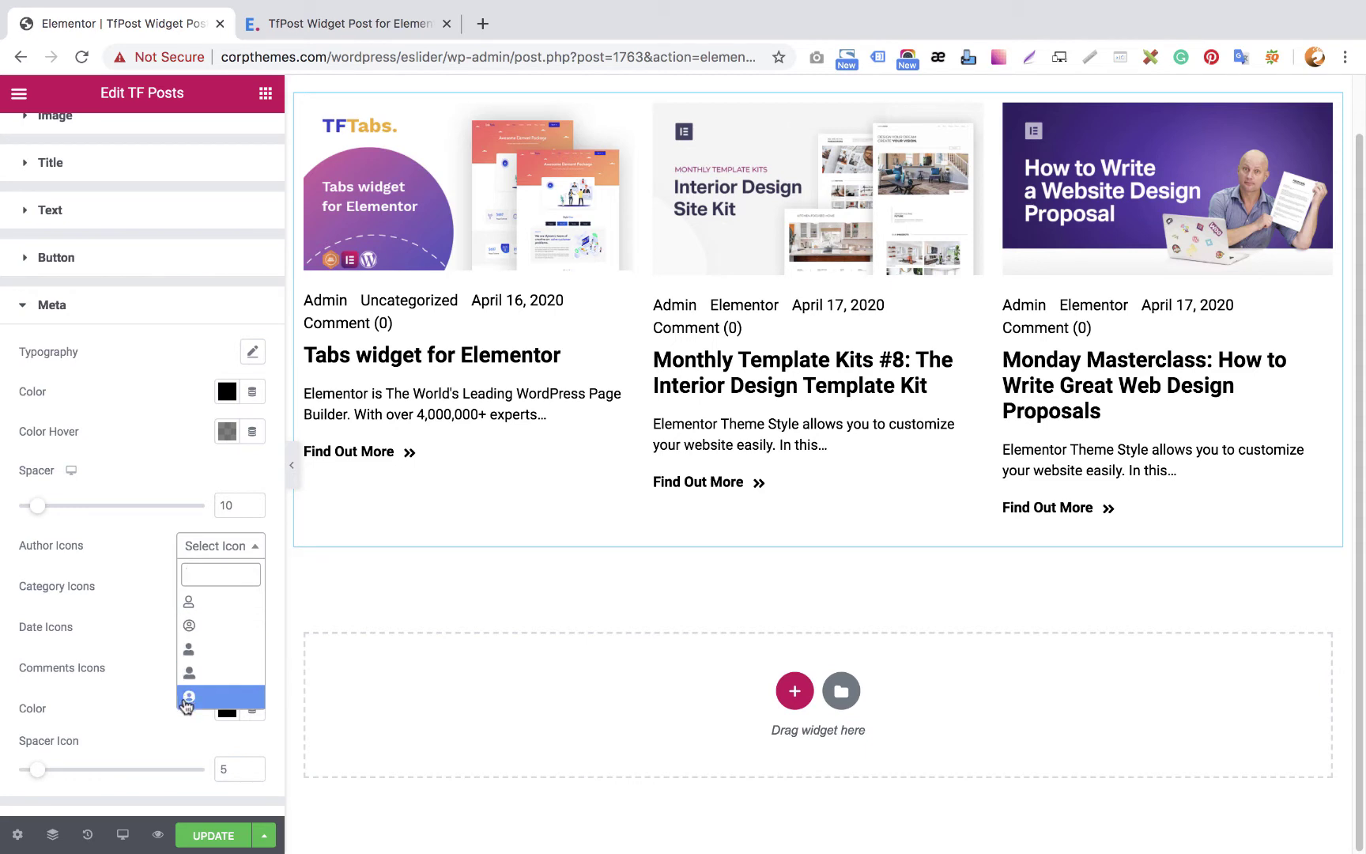
left_click(212, 601)
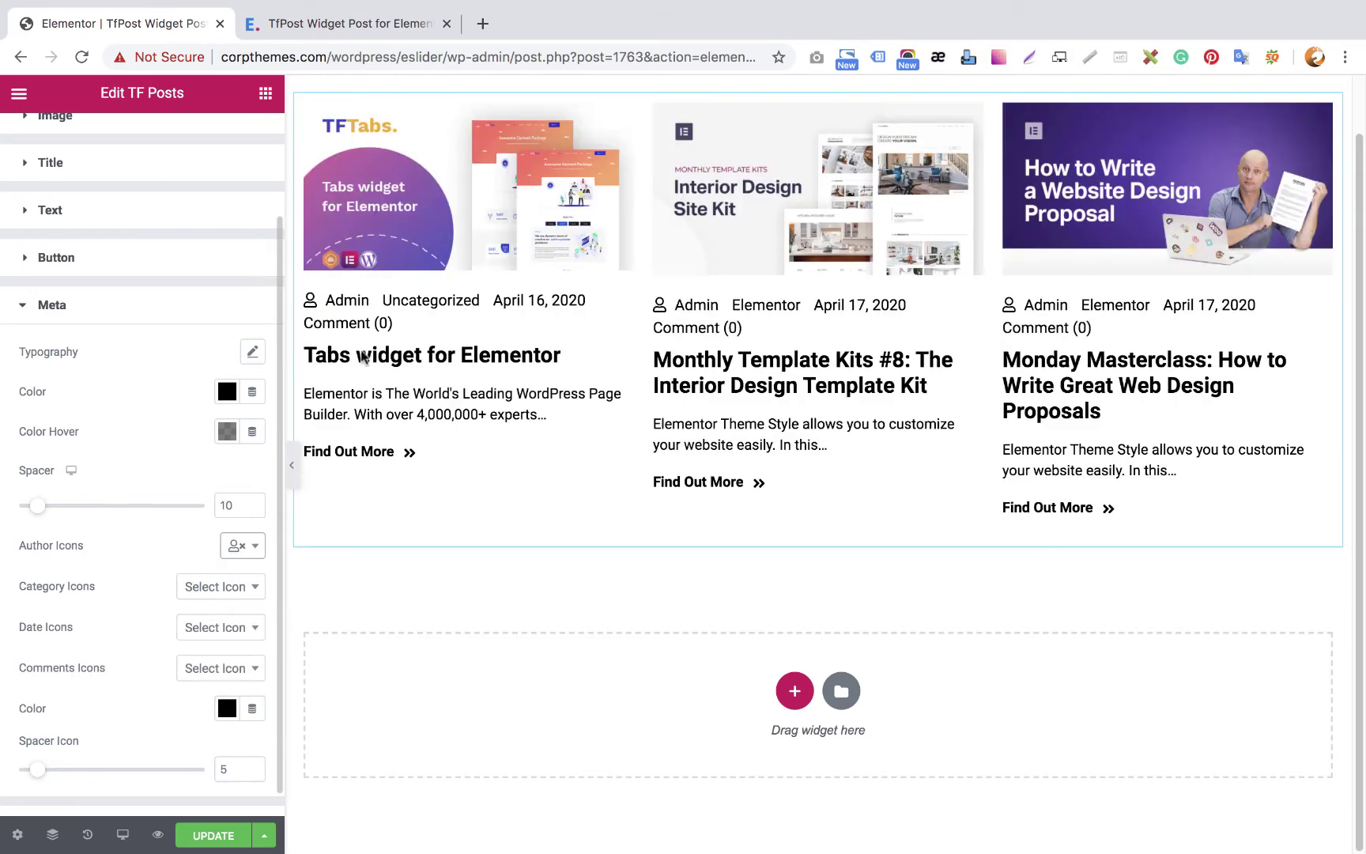
Choose the open outlined folder as category icon, the outlined calendar with date grid as date icon, and the outlined double speech bubbles as comments icon
left_click(209, 589)
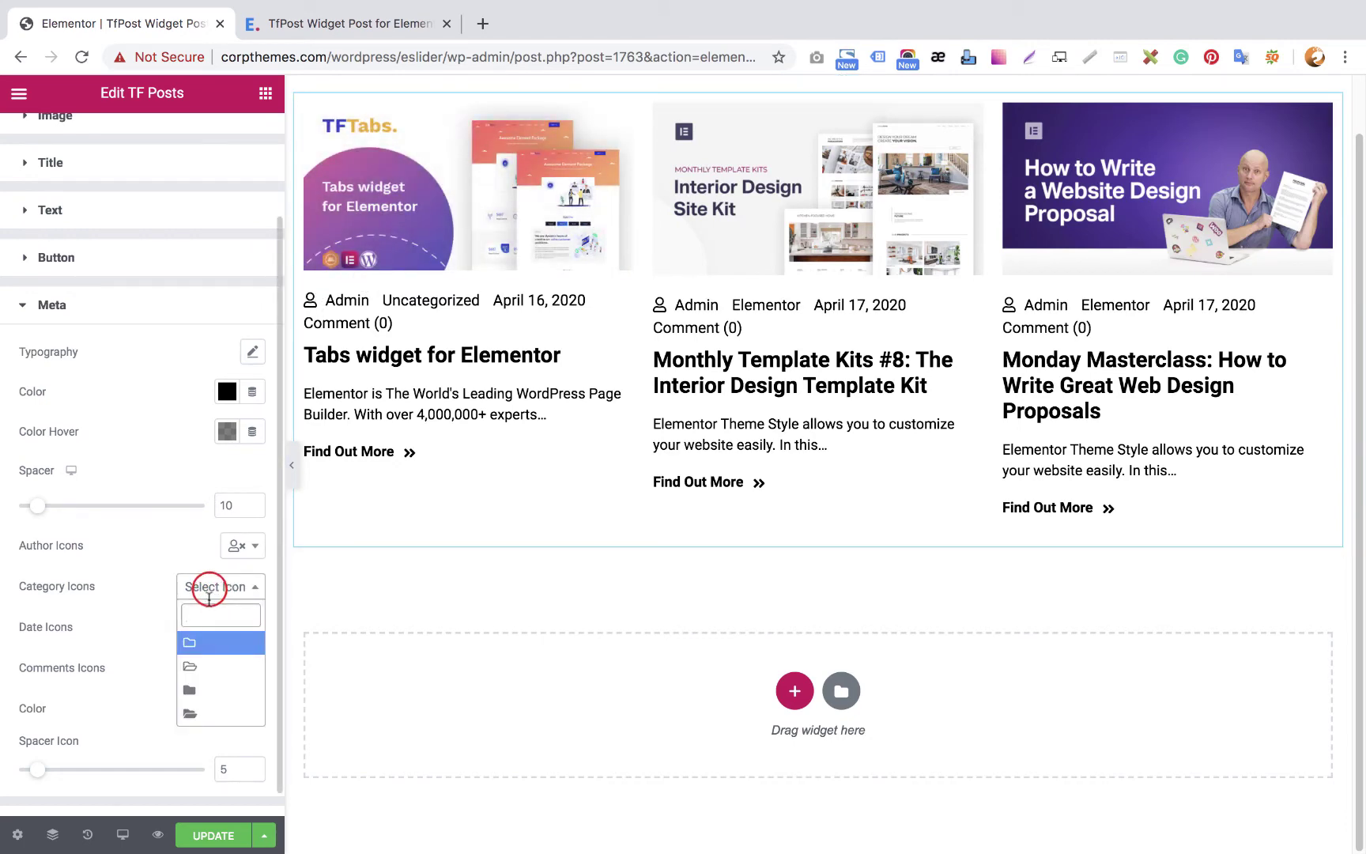
left_click(202, 665)
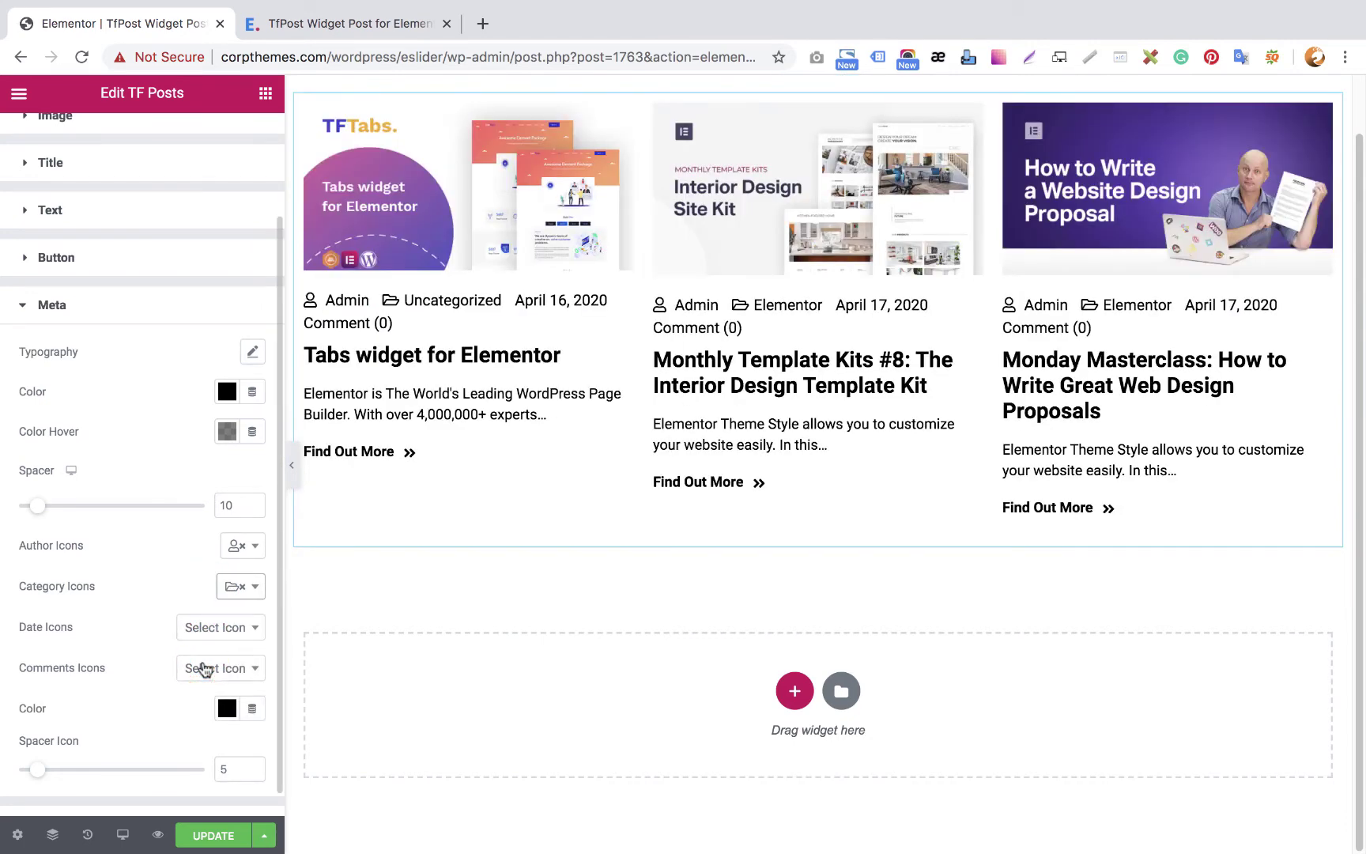
left_click(214, 627)
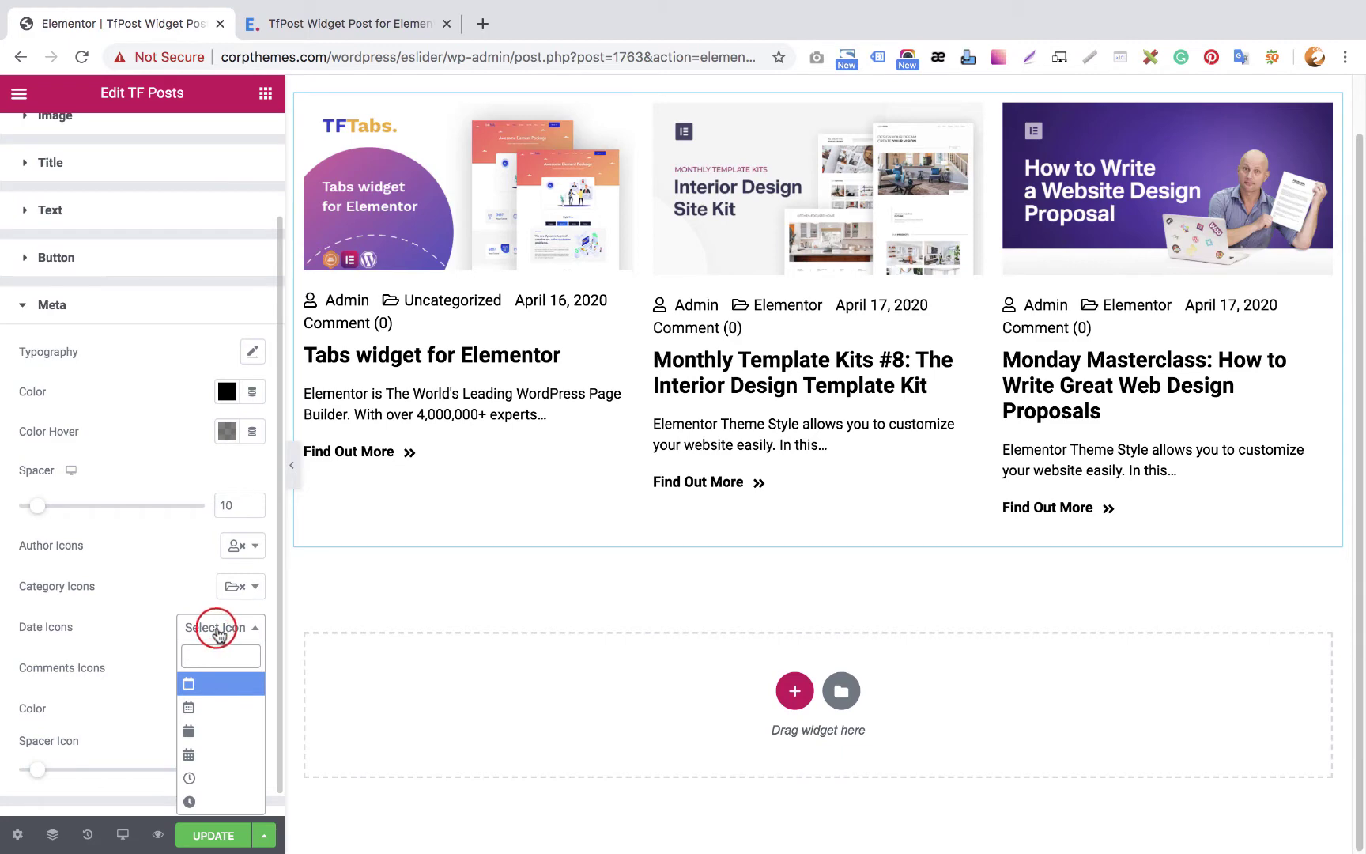
left_click(208, 708)
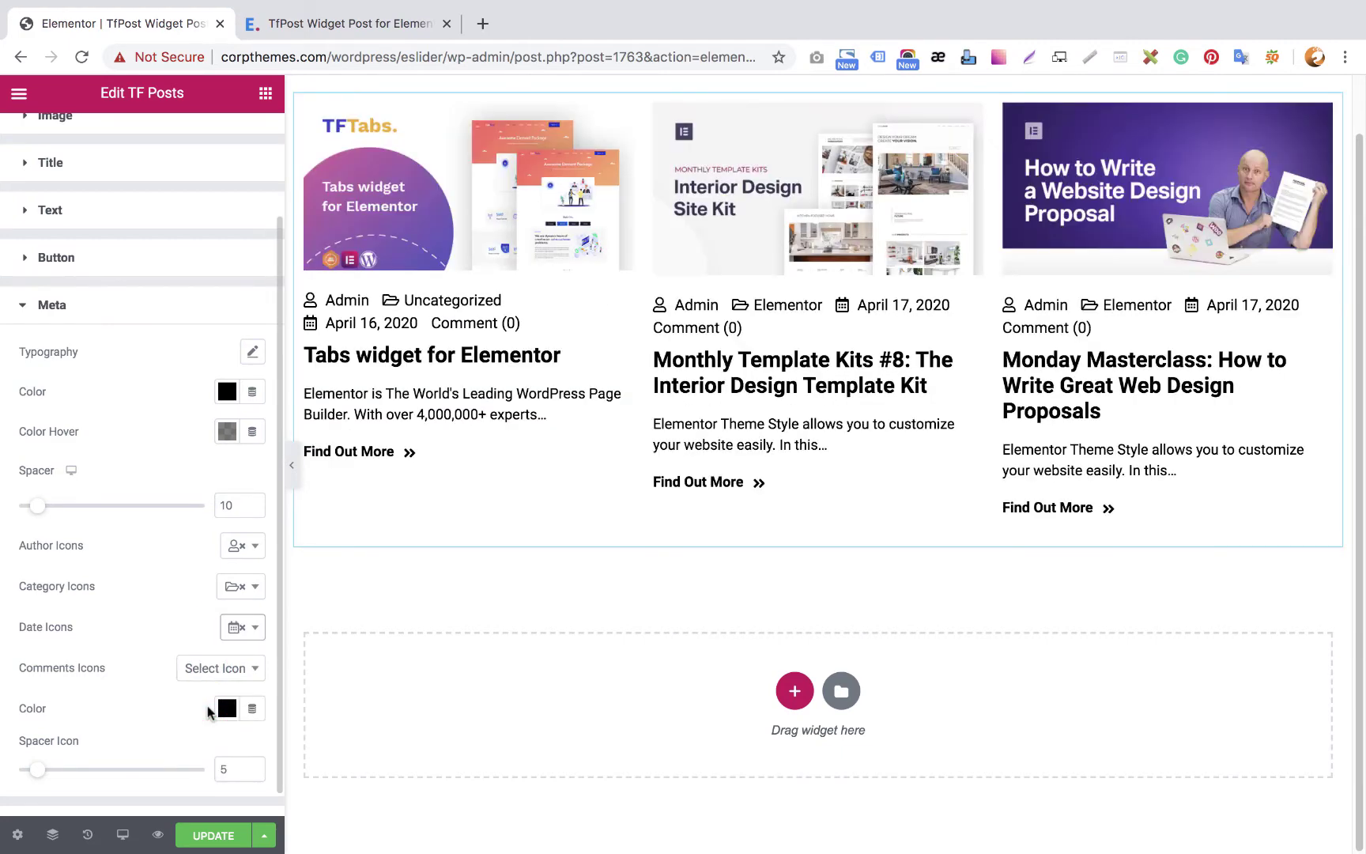
left_click(214, 667)
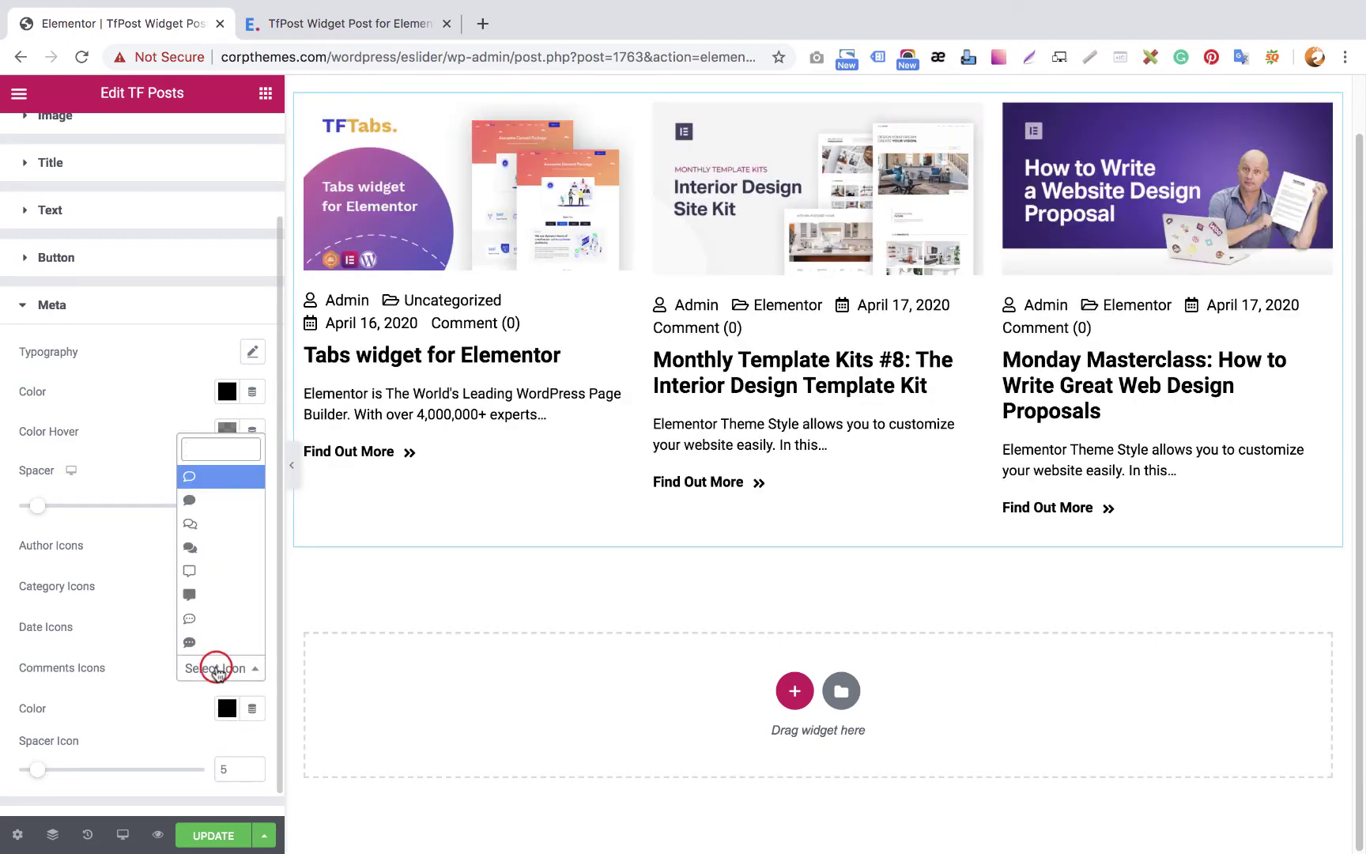
left_click(202, 523)
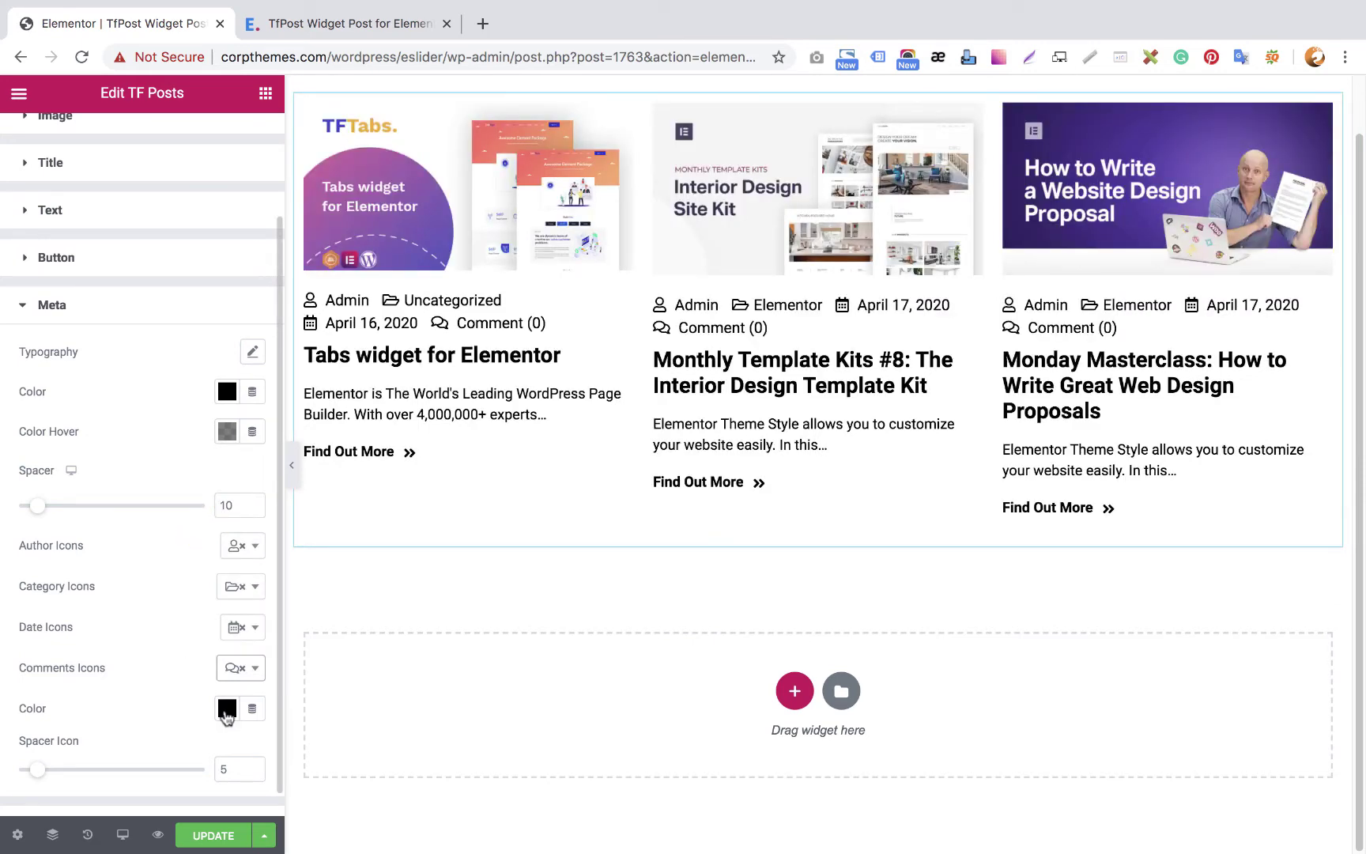
Set the meta icons' color to green and their icon spacing to 0
left_click(227, 712)
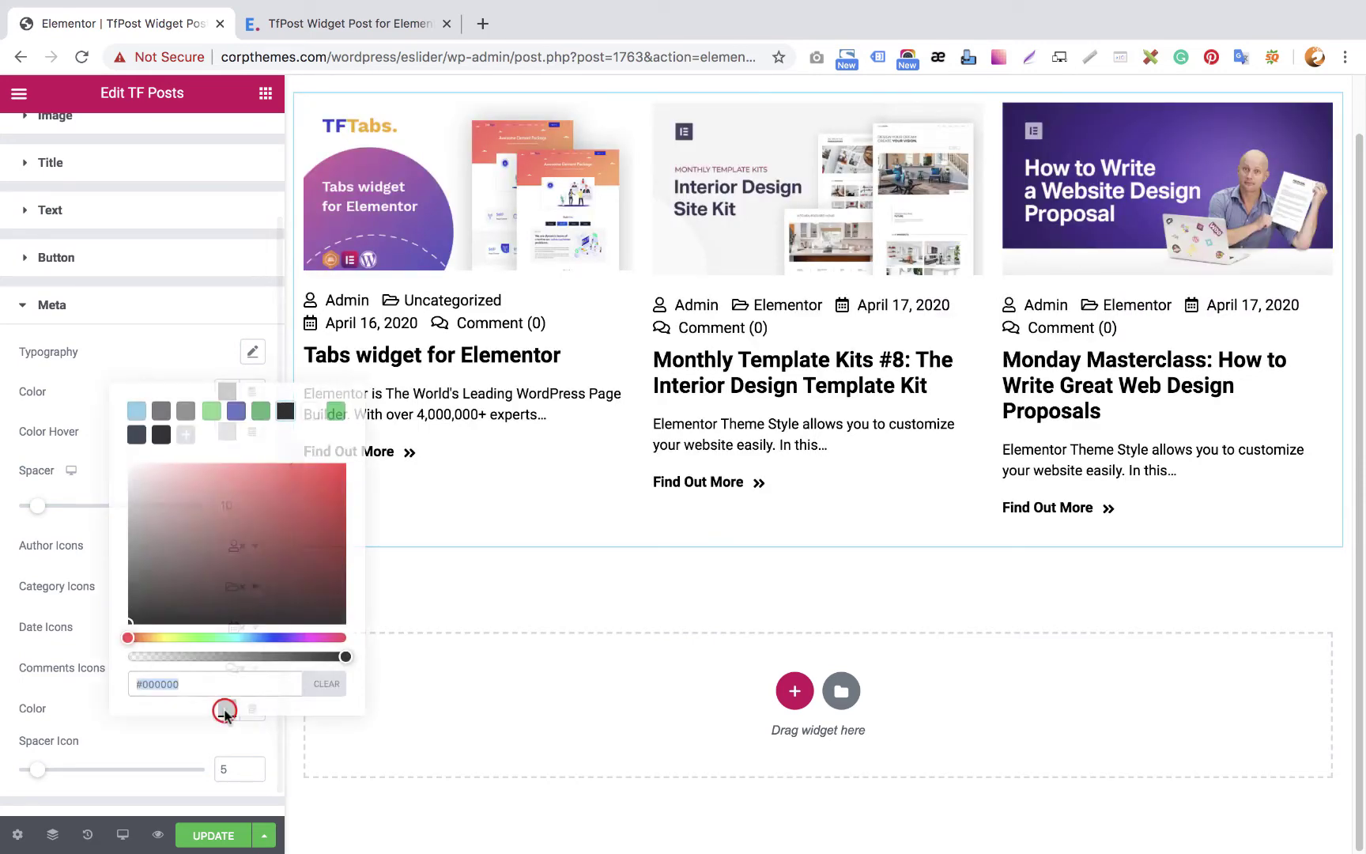
left_click(337, 470)
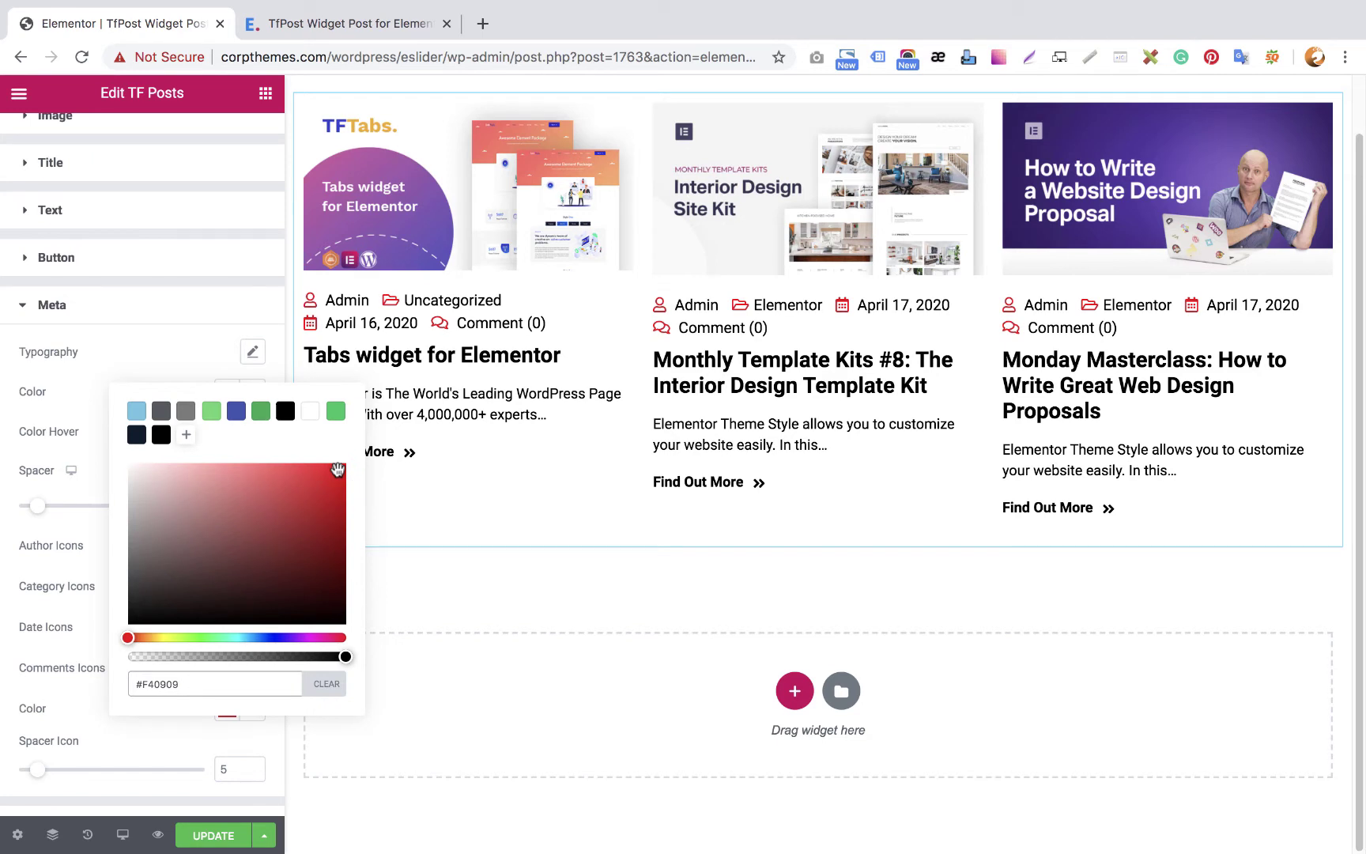
left_click(260, 410)
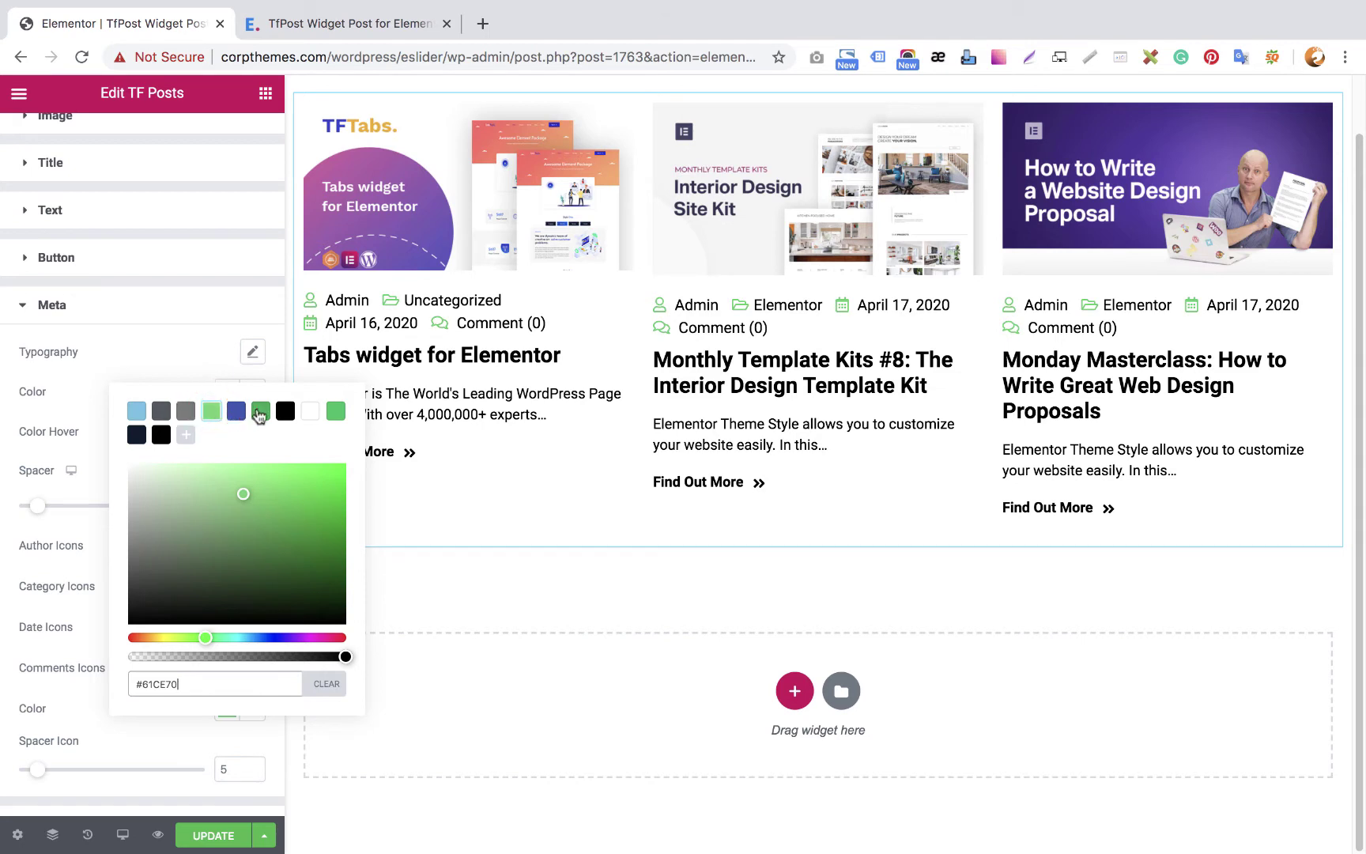
left_click(177, 360)
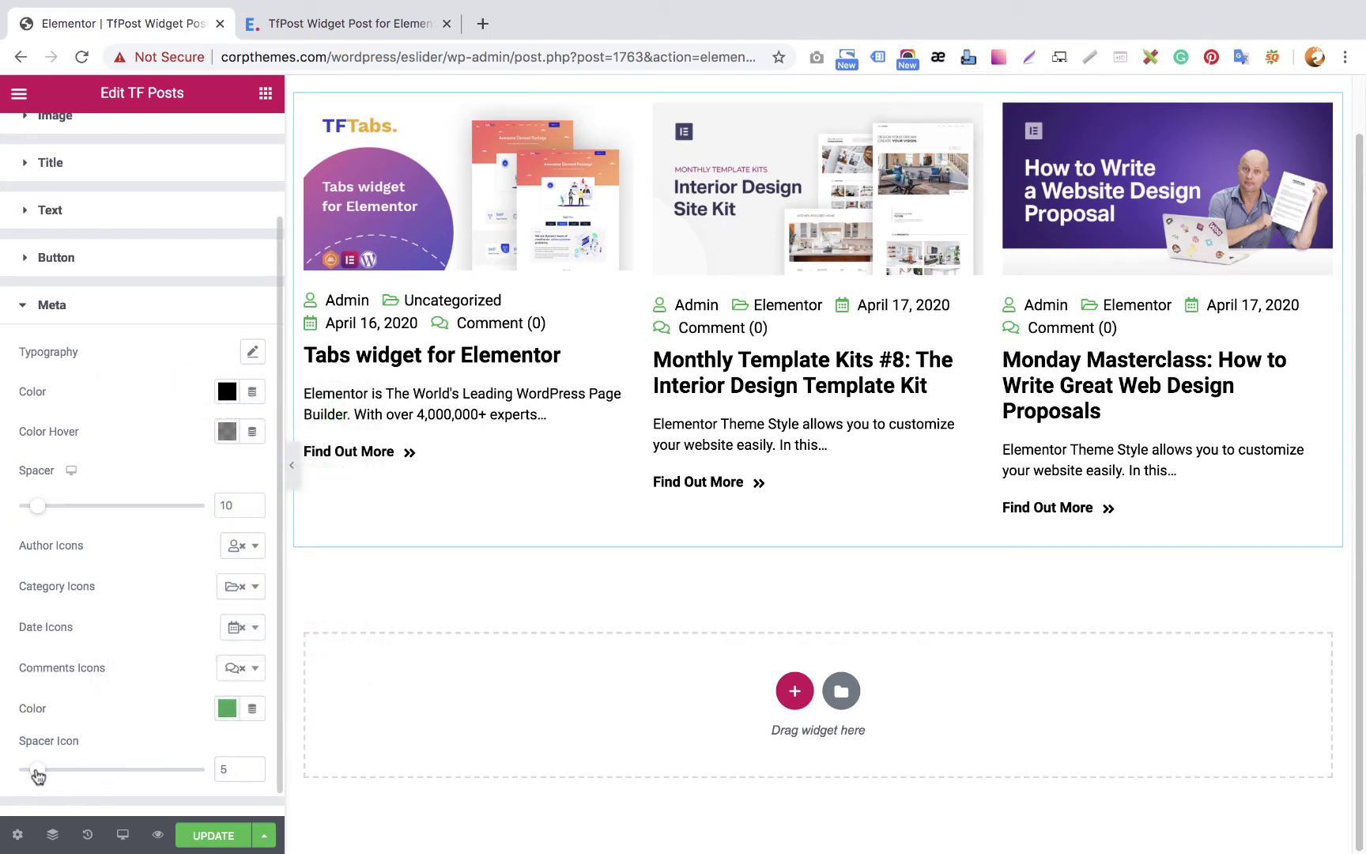
mouse_move(37, 775)
left_mouse_down()
mouse_move(82, 768)
mouse_move(26, 765)
left_mouse_up()
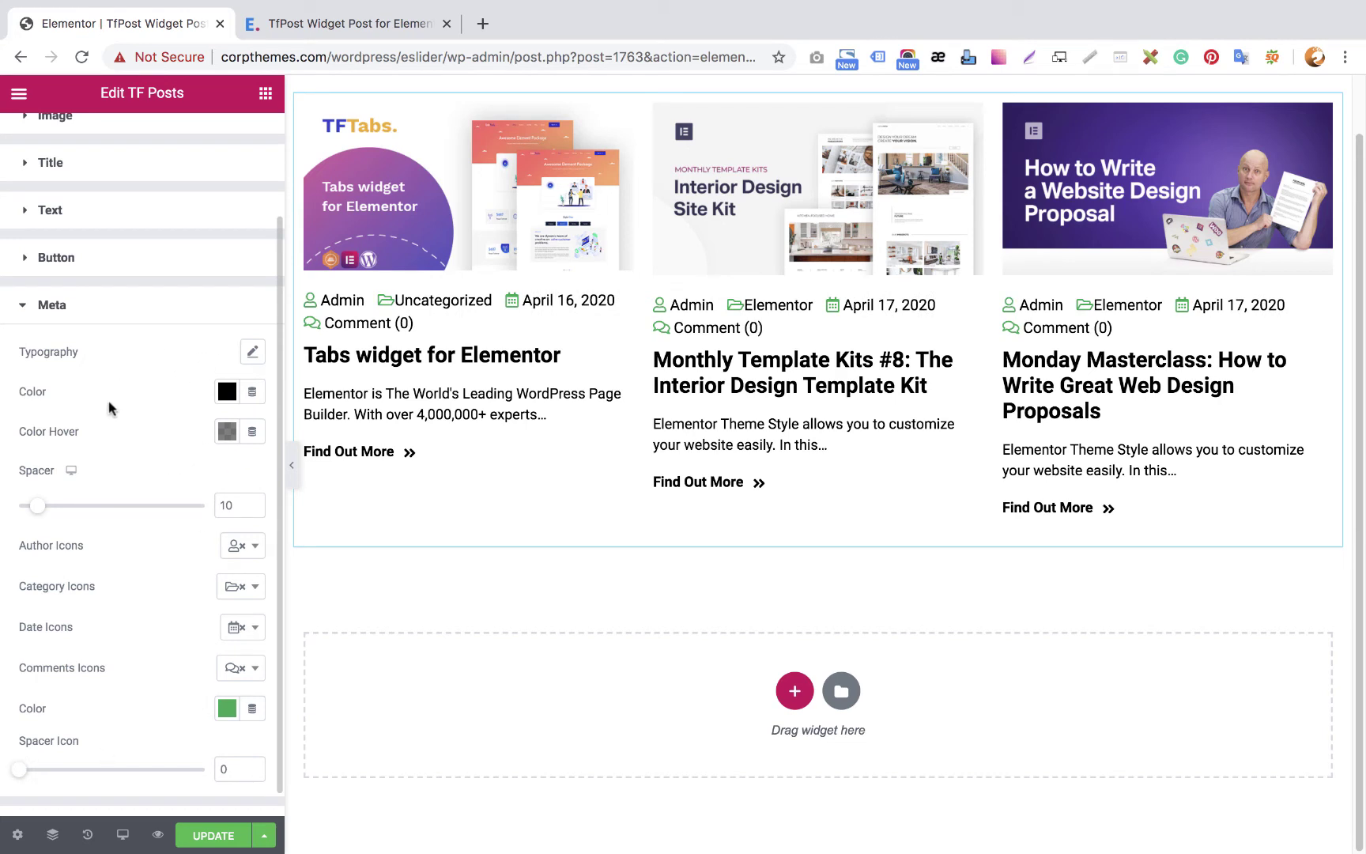
In the layout's meta settings, compare the After Title and Before Title positions, and set the meta position to After Title
left_click(85, 308)
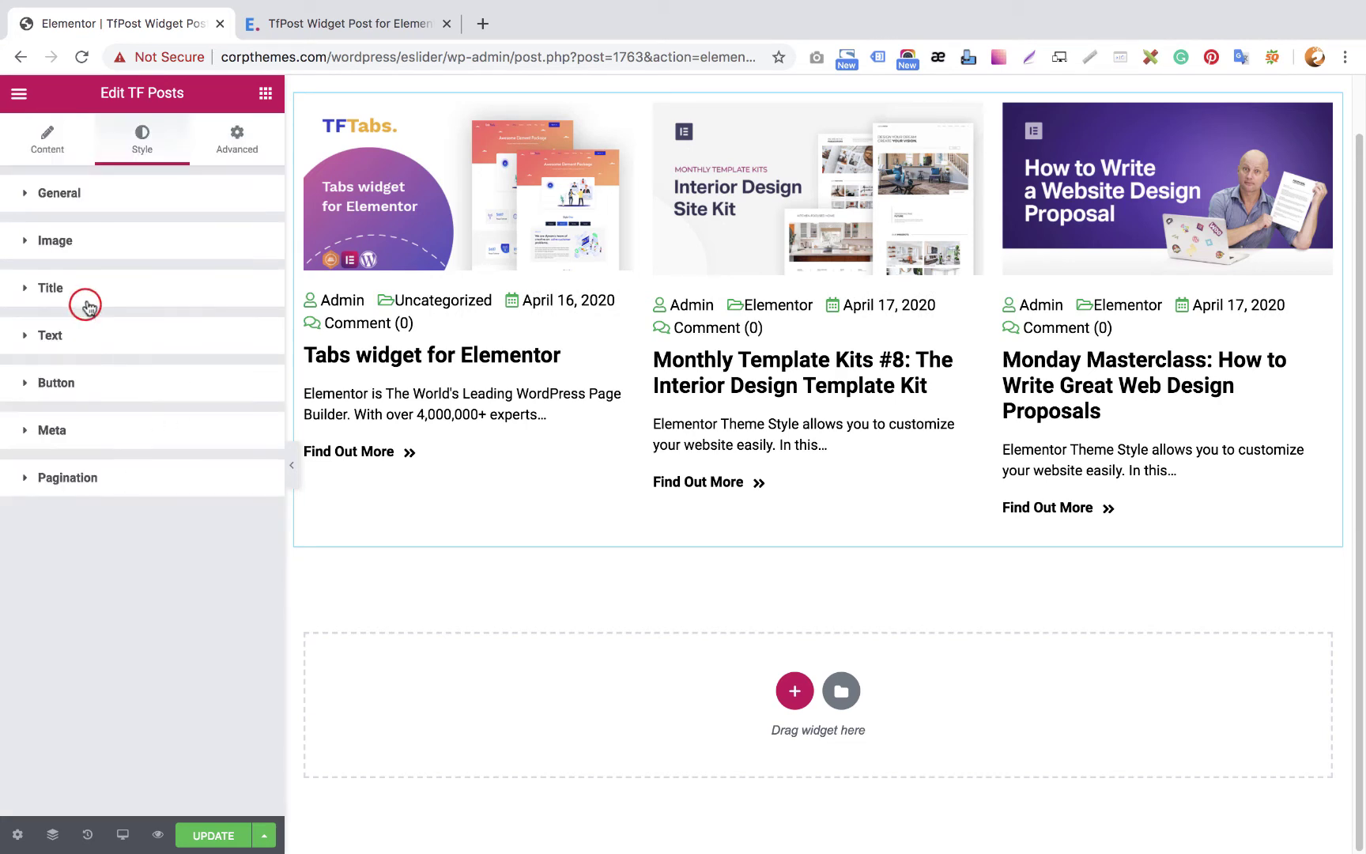
left_click(49, 143)
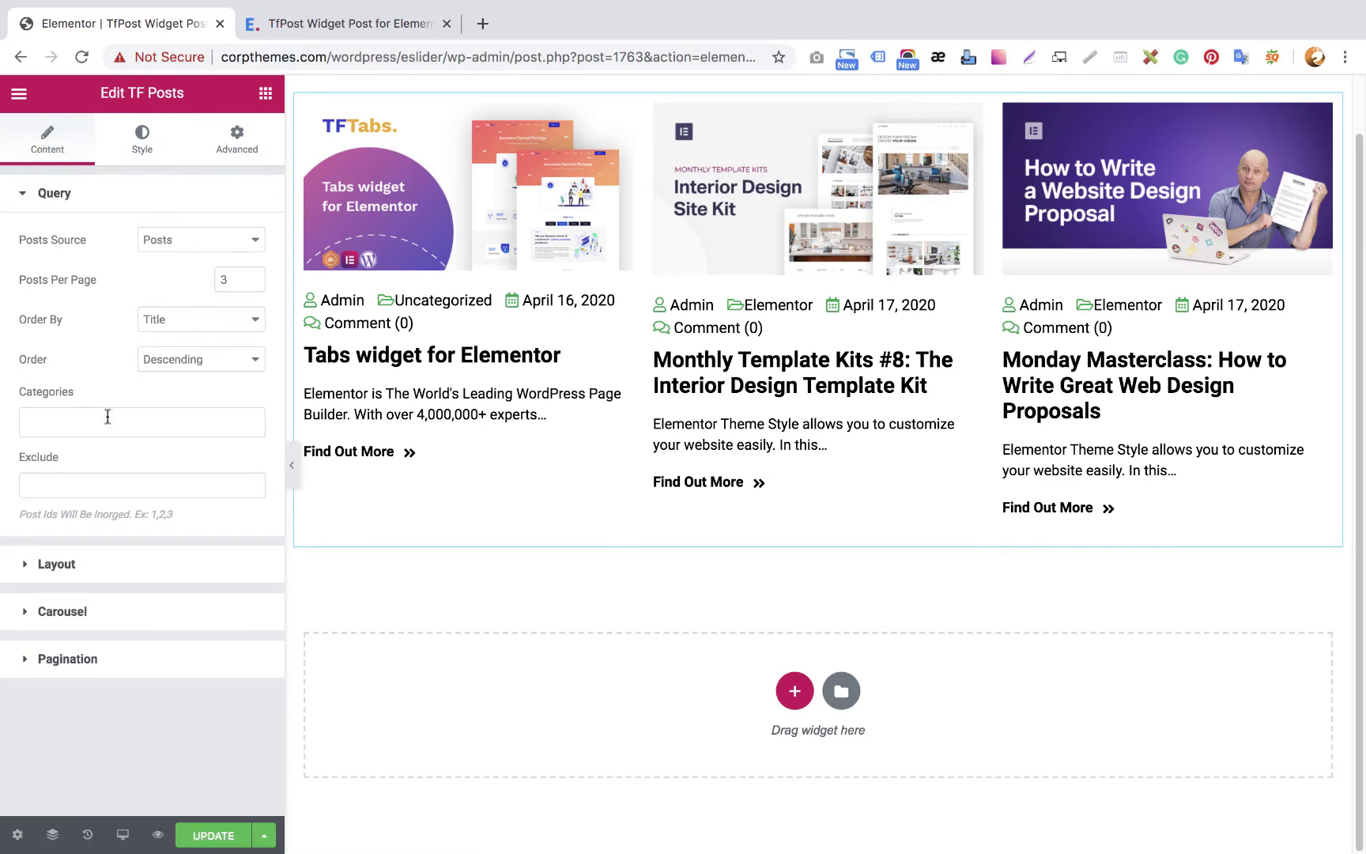
left_click(69, 571)
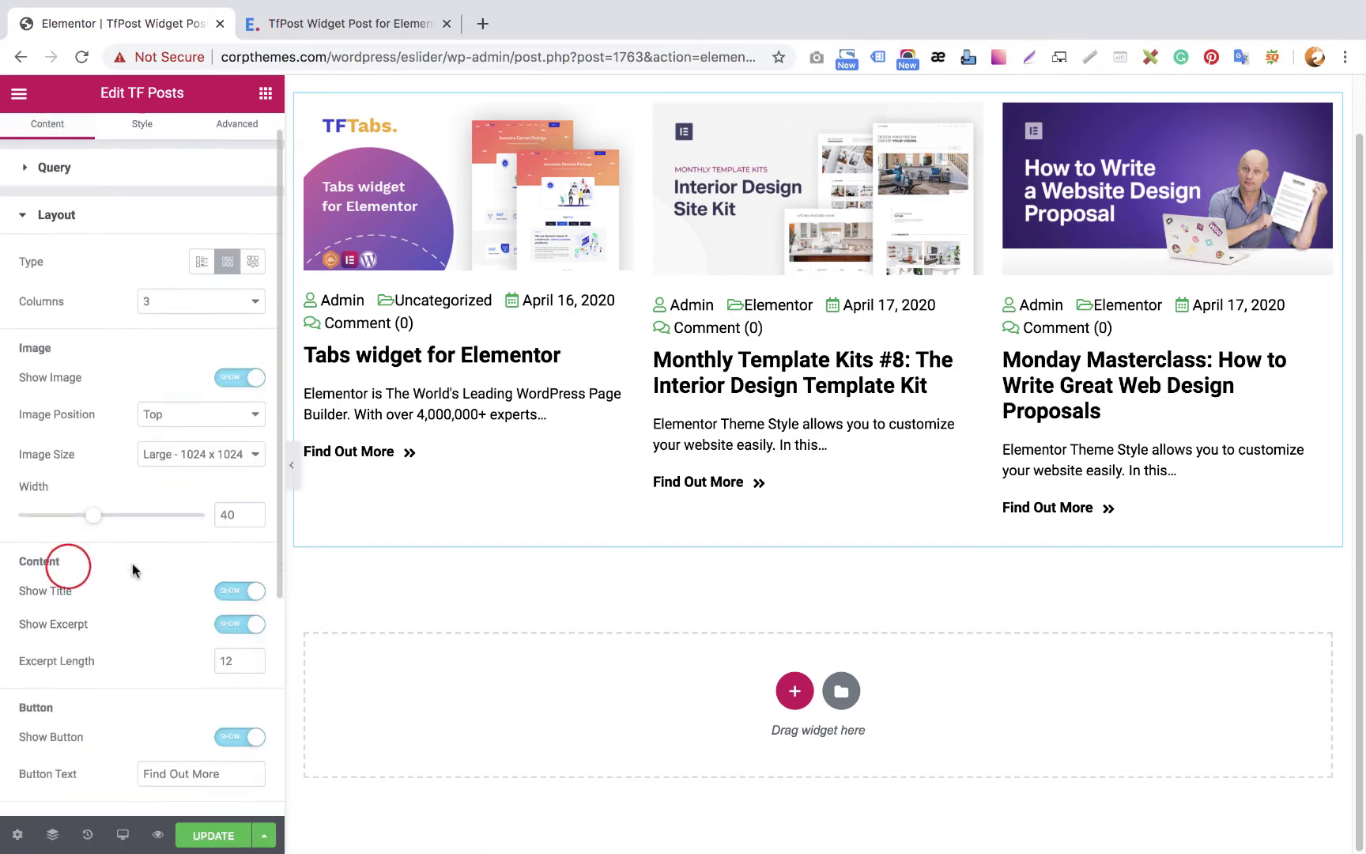
scroll(127, 569, "down", 6)
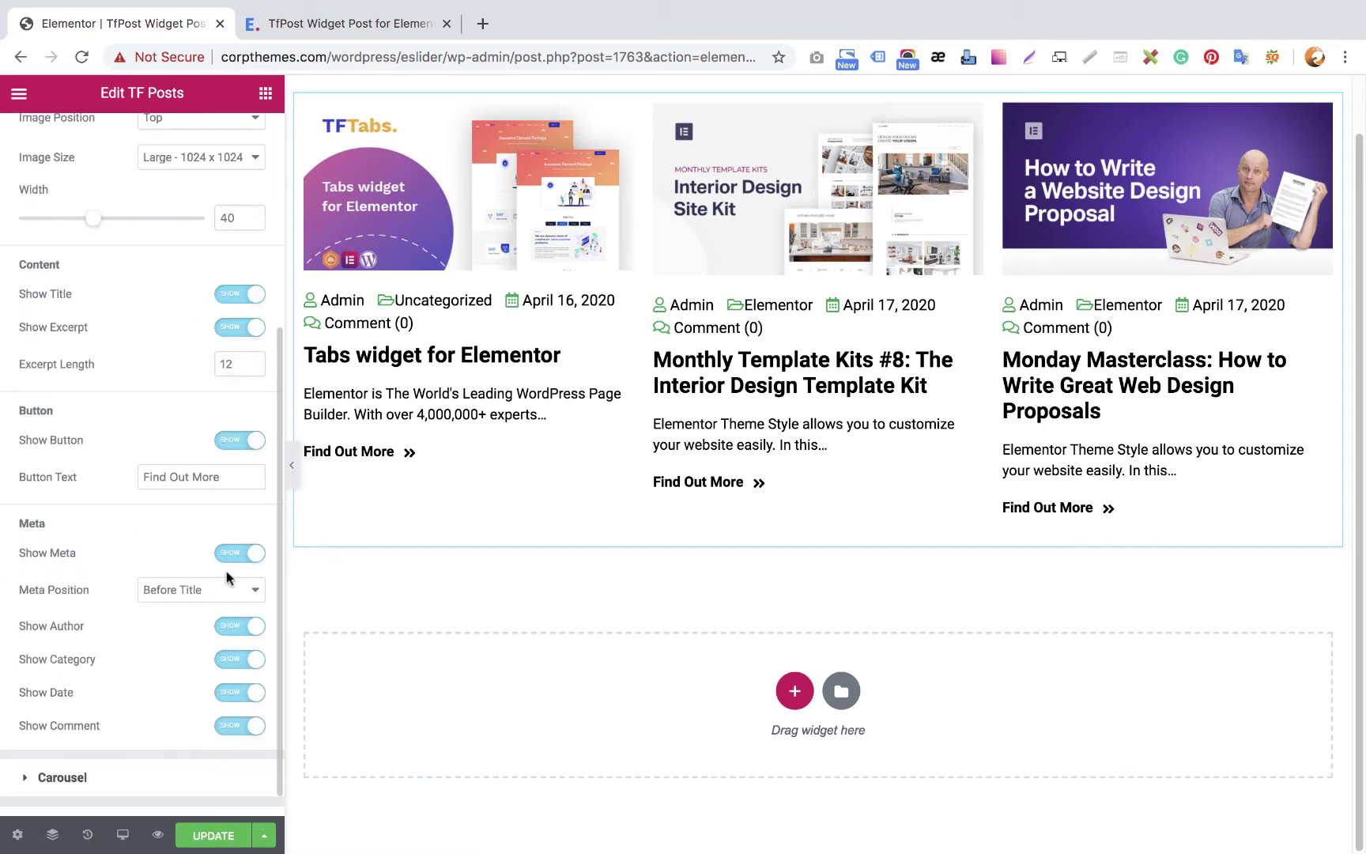
left_click(201, 590)
left_click(194, 608)
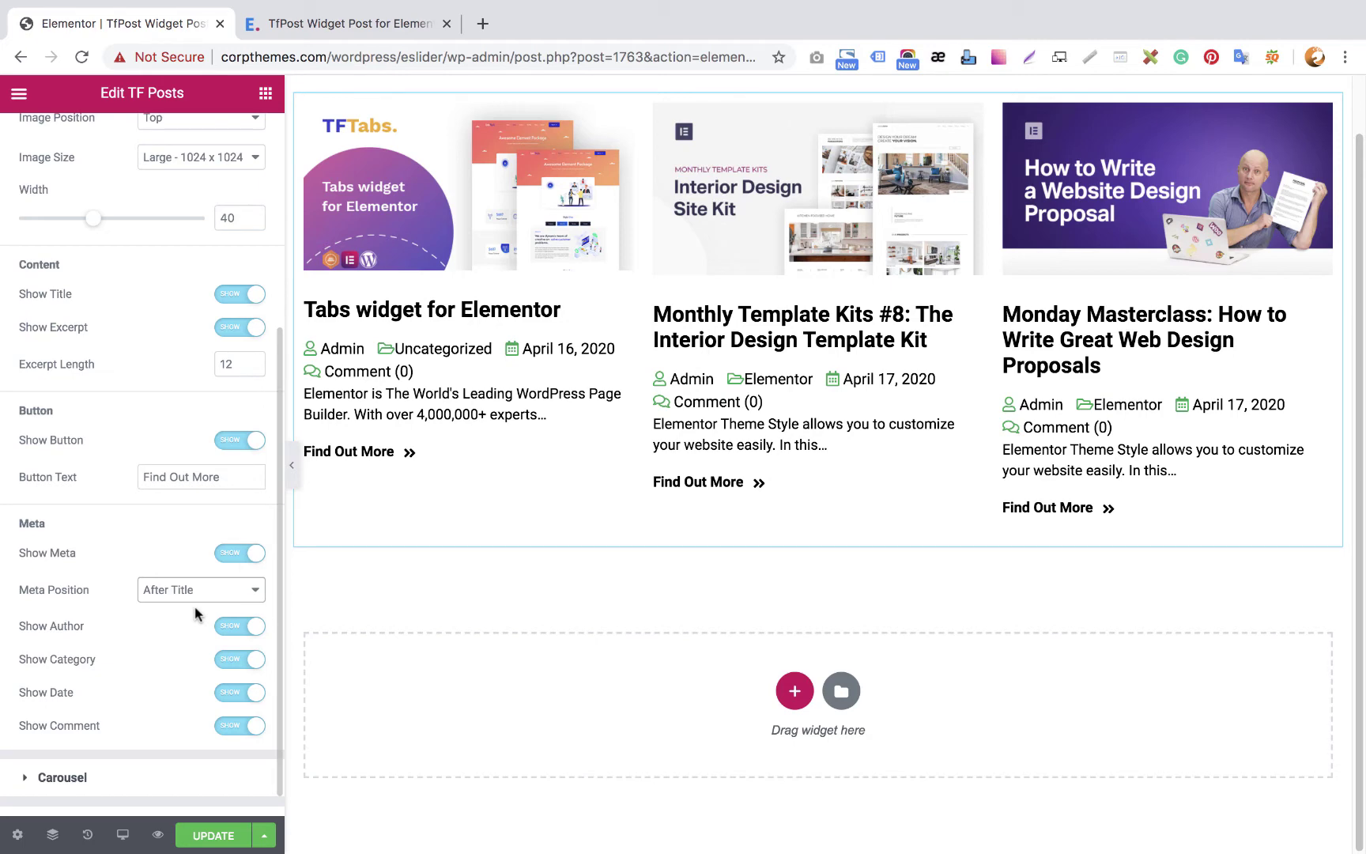
left_click(189, 591)
left_click(185, 572)
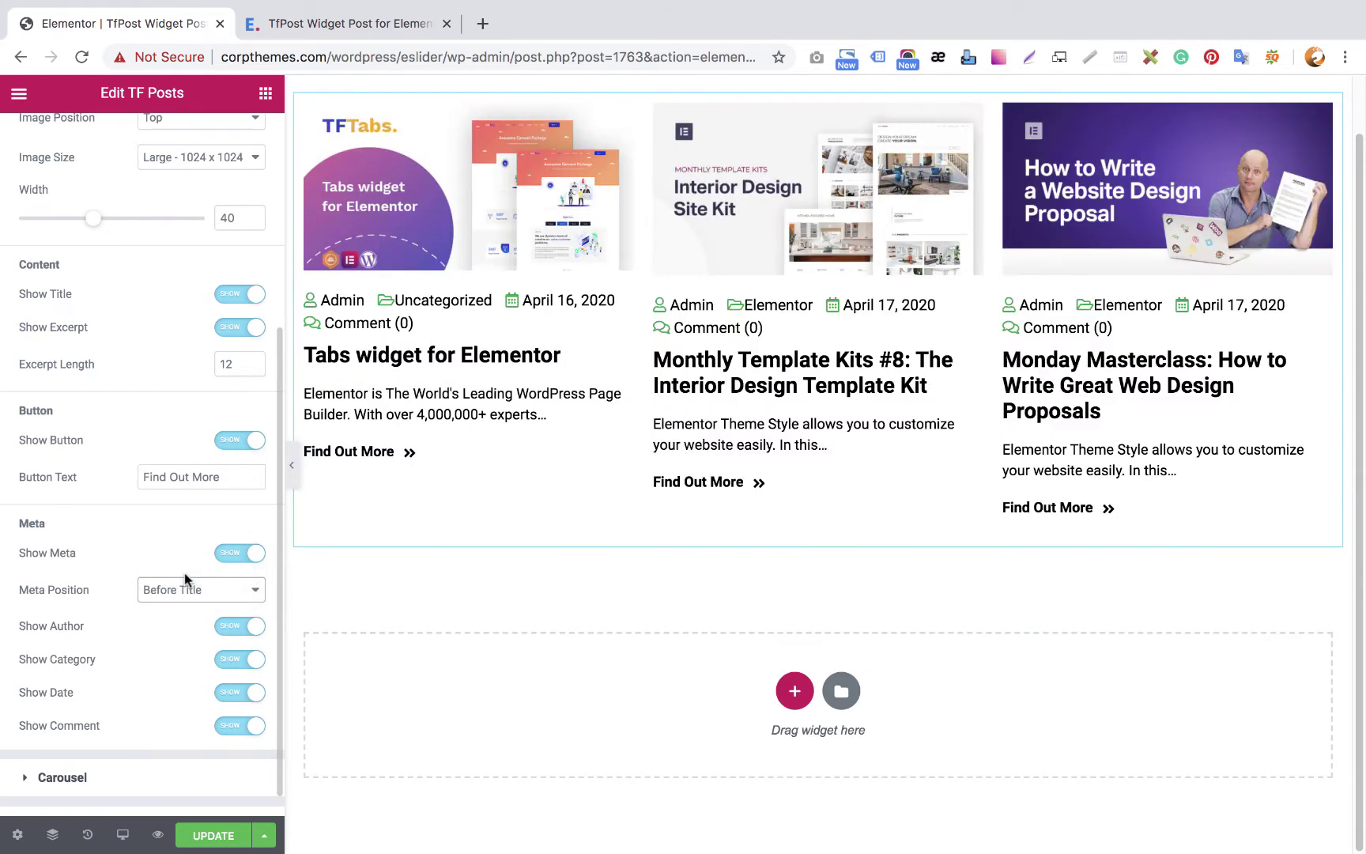
left_click(182, 605)
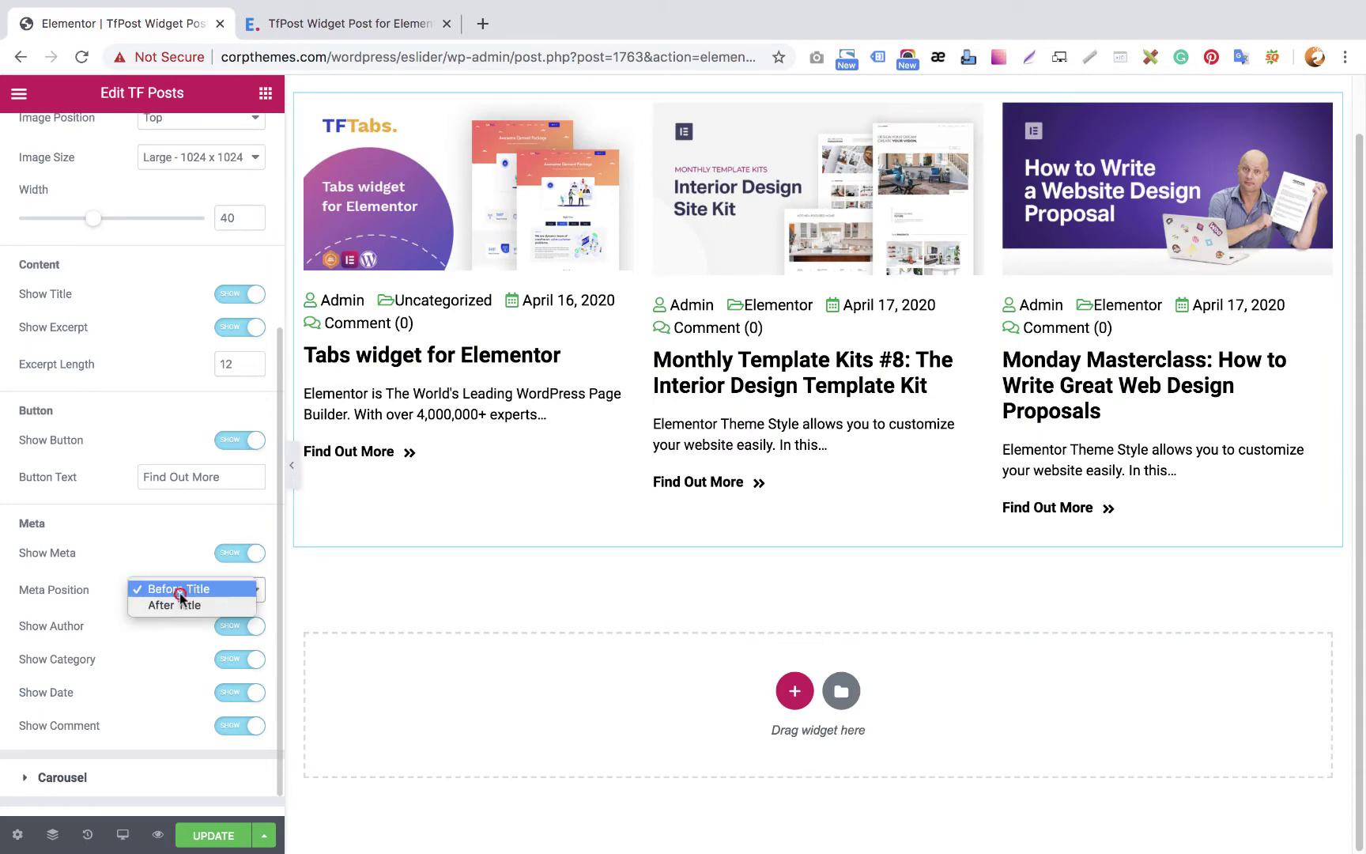
left_click(182, 609)
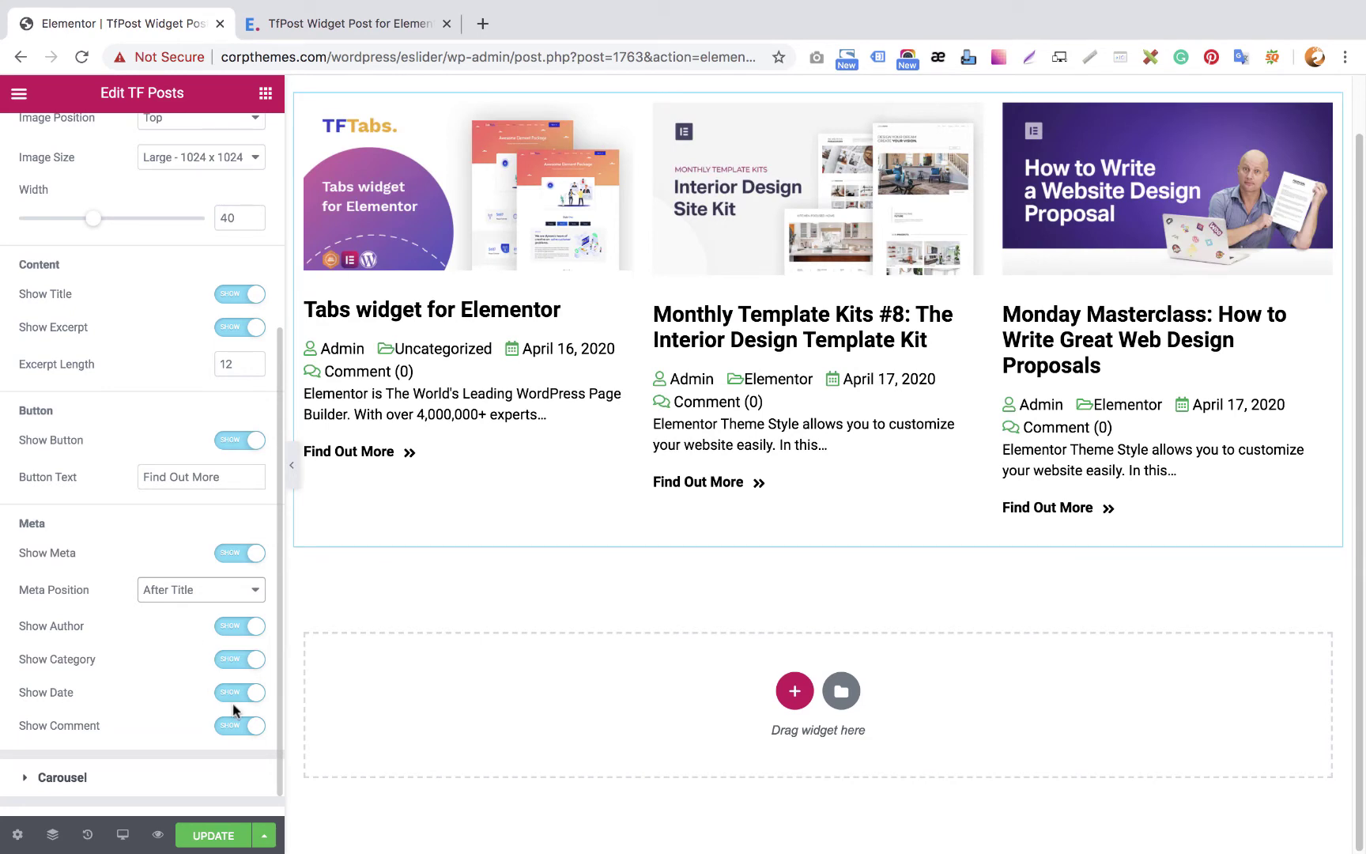
Hide the category in the posts' meta
left_click(222, 669)
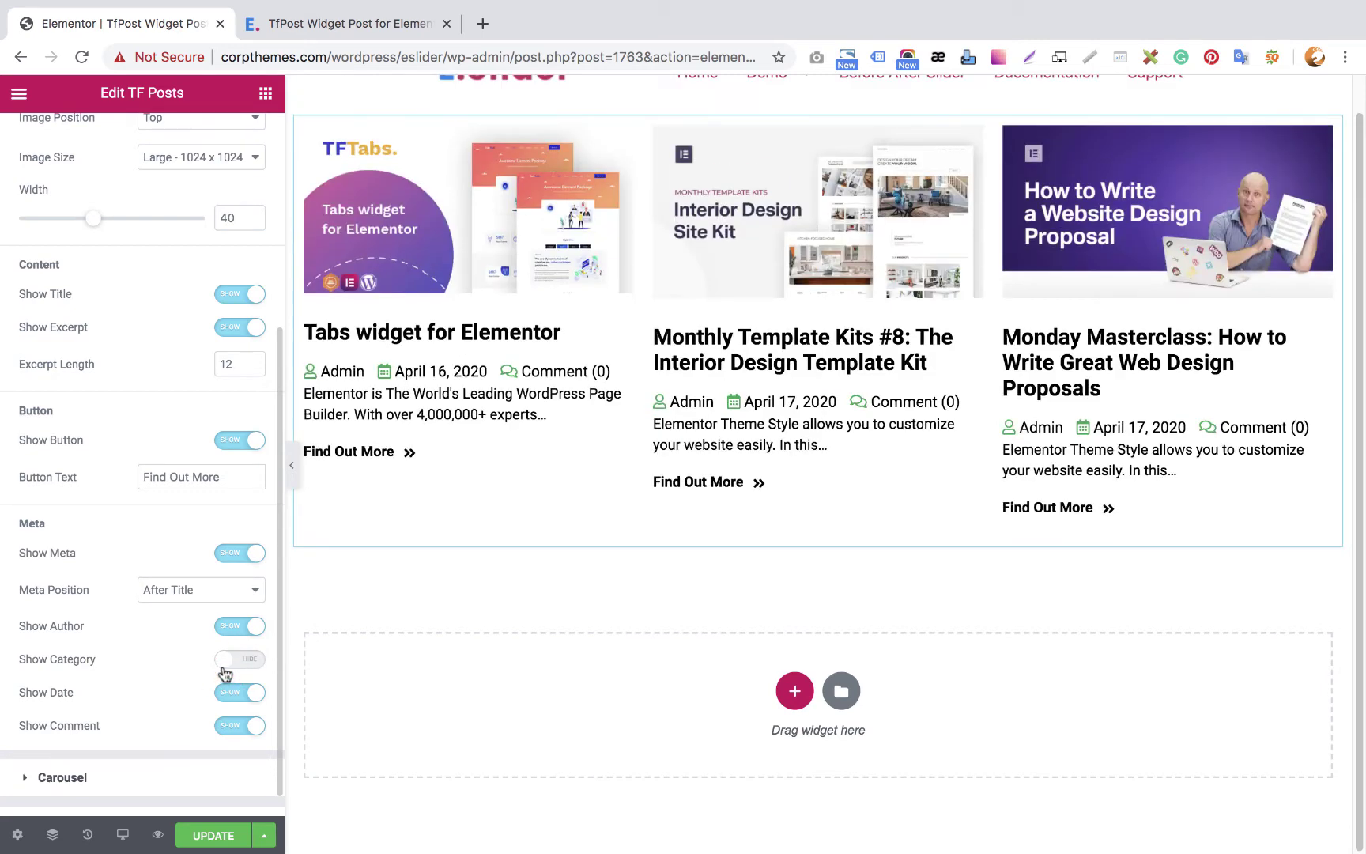
scroll(212, 685, "down", 1)
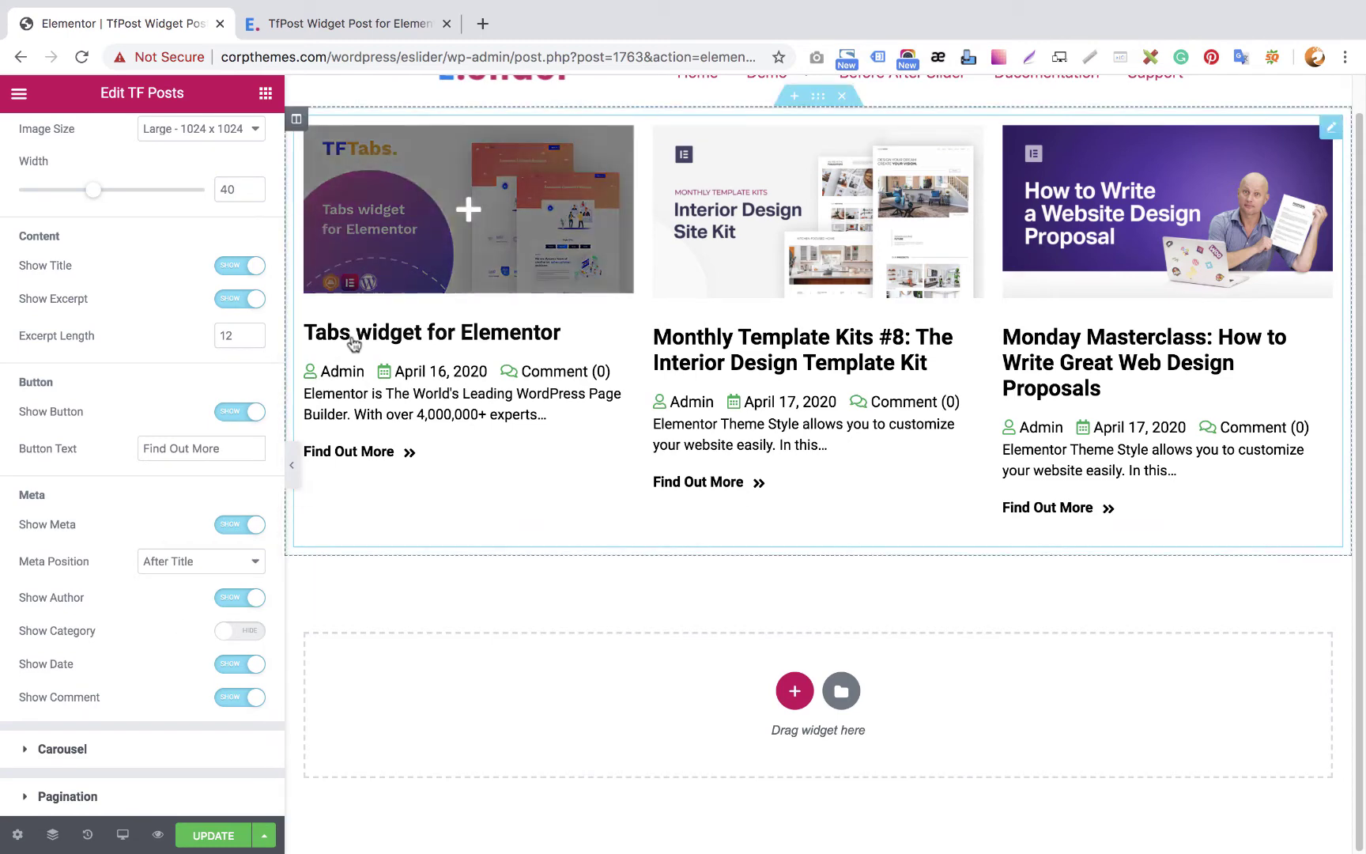
scroll(474, 356, "up", 2)
scroll(509, 430, "down", 1)
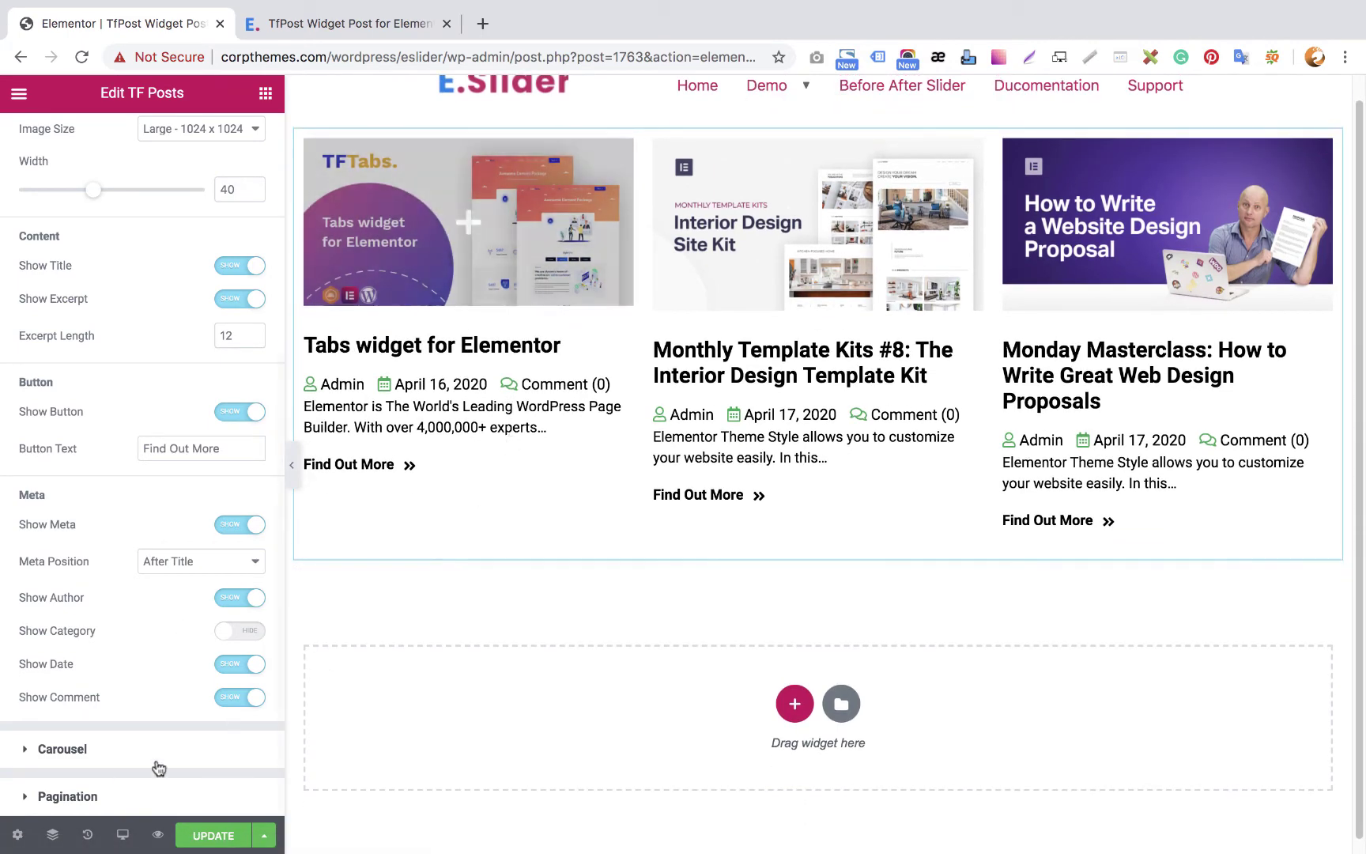
Turn on the posts carousel and set its desktop columns to 3
left_click(94, 752)
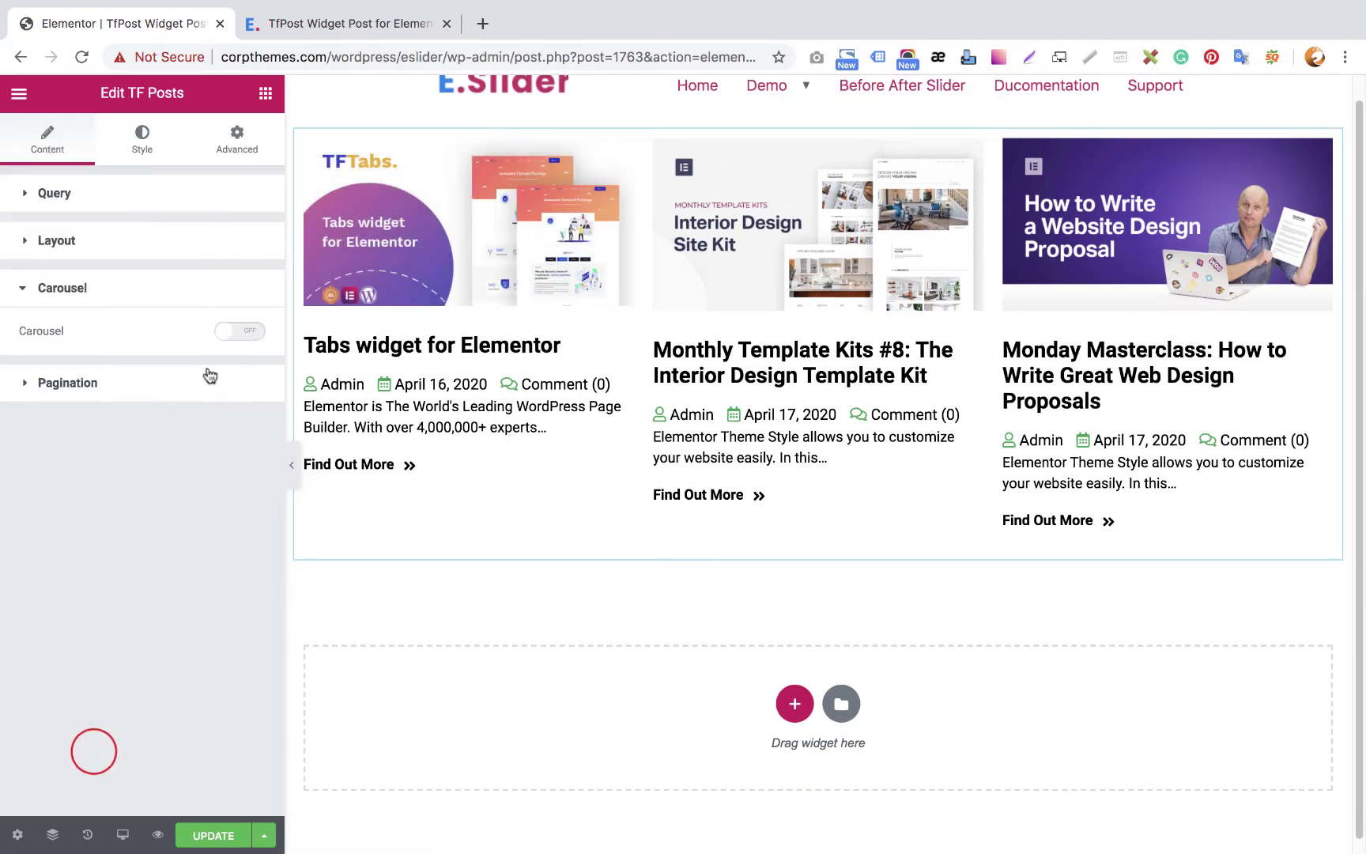
left_click(253, 329)
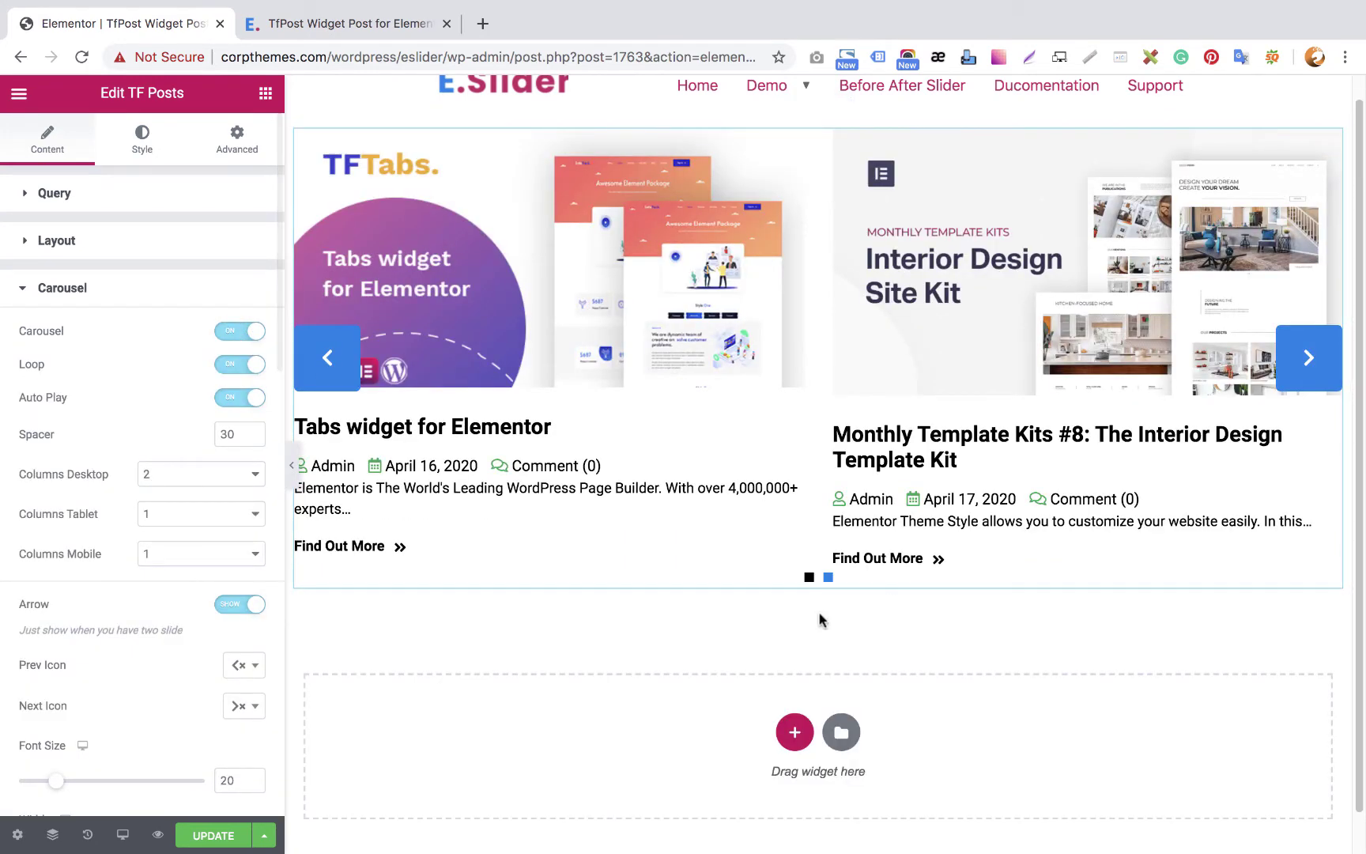
left_click(827, 577)
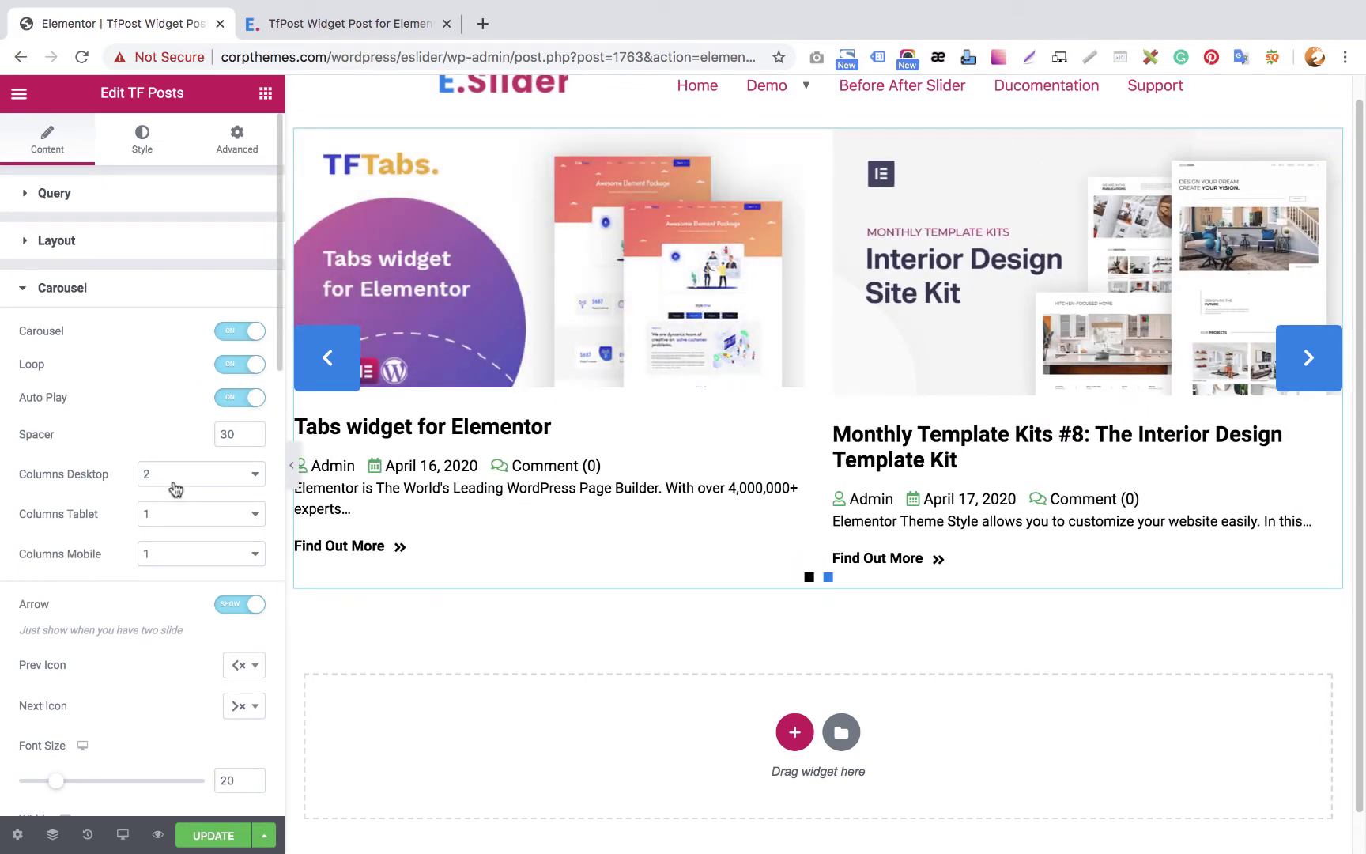
left_click(175, 475)
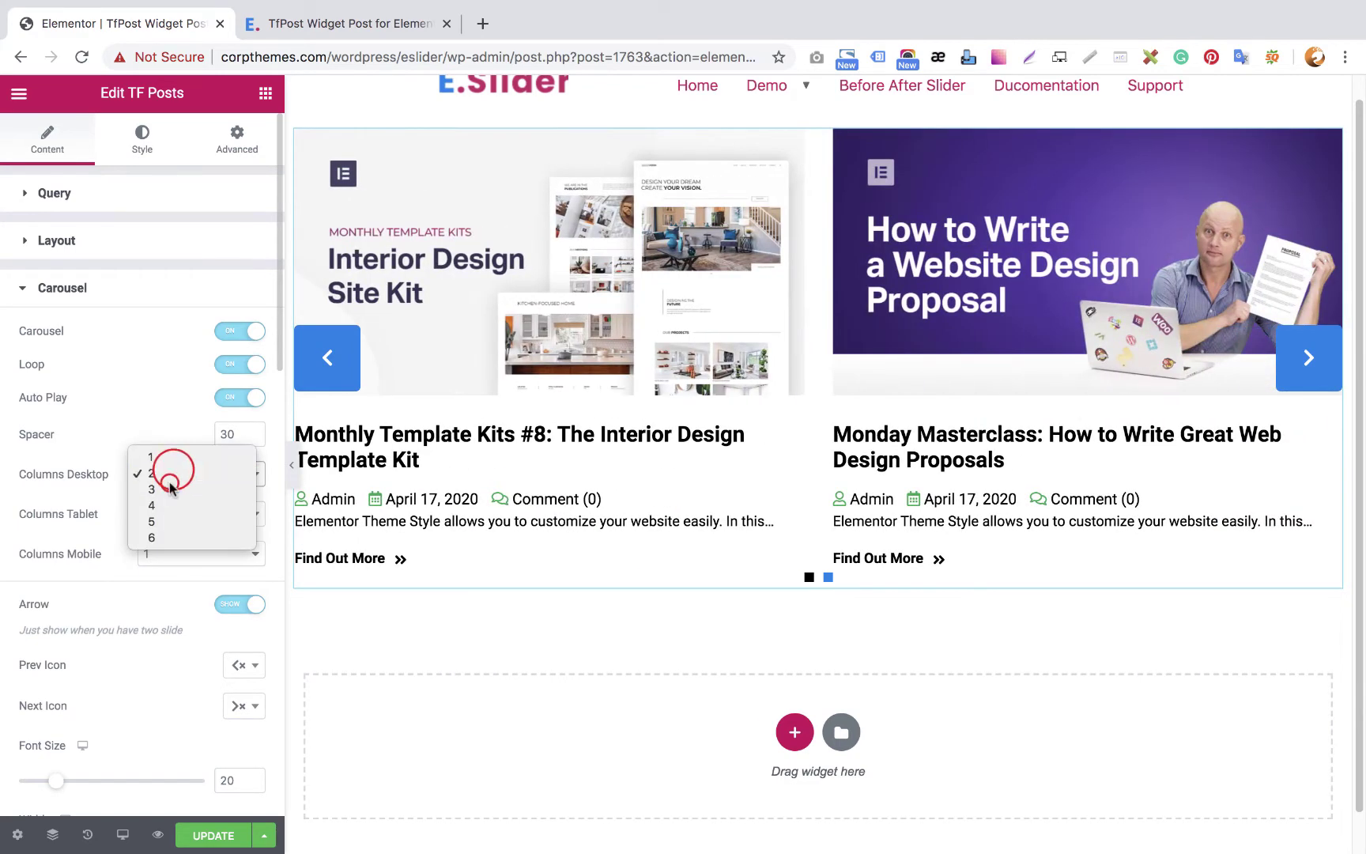
left_click(169, 485)
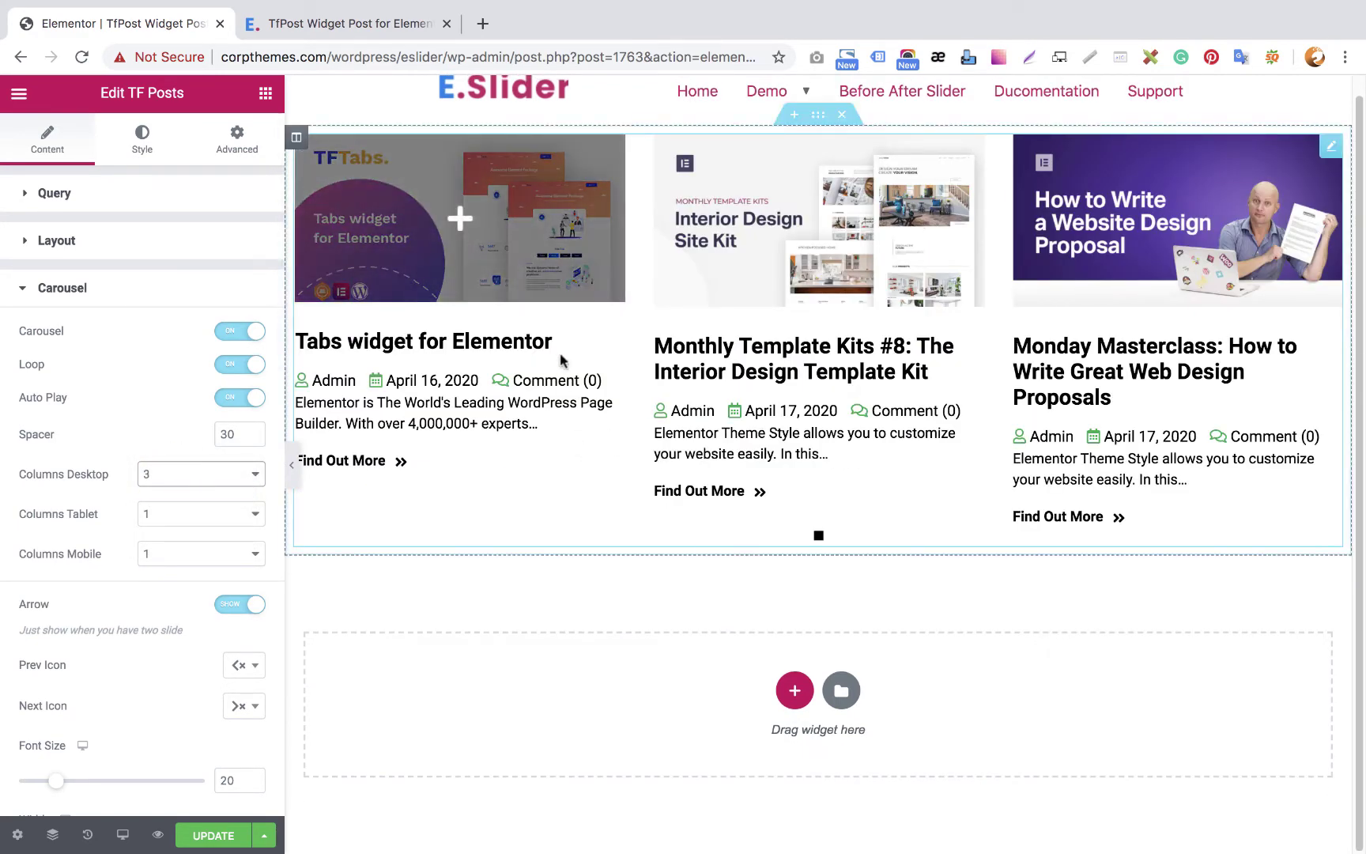
Set the query's posts per page to 4
left_click(56, 195)
double_click(232, 280)
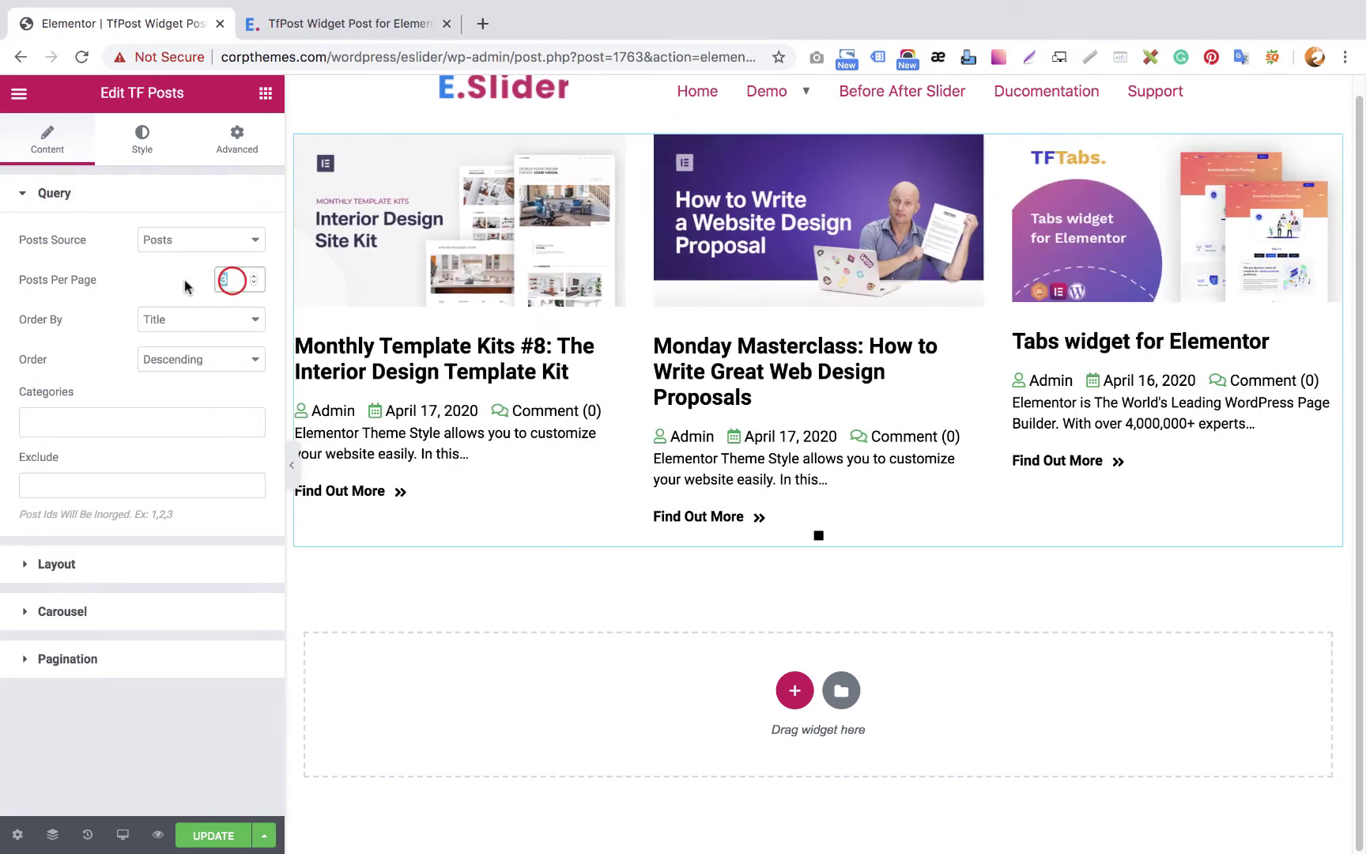
type("4")
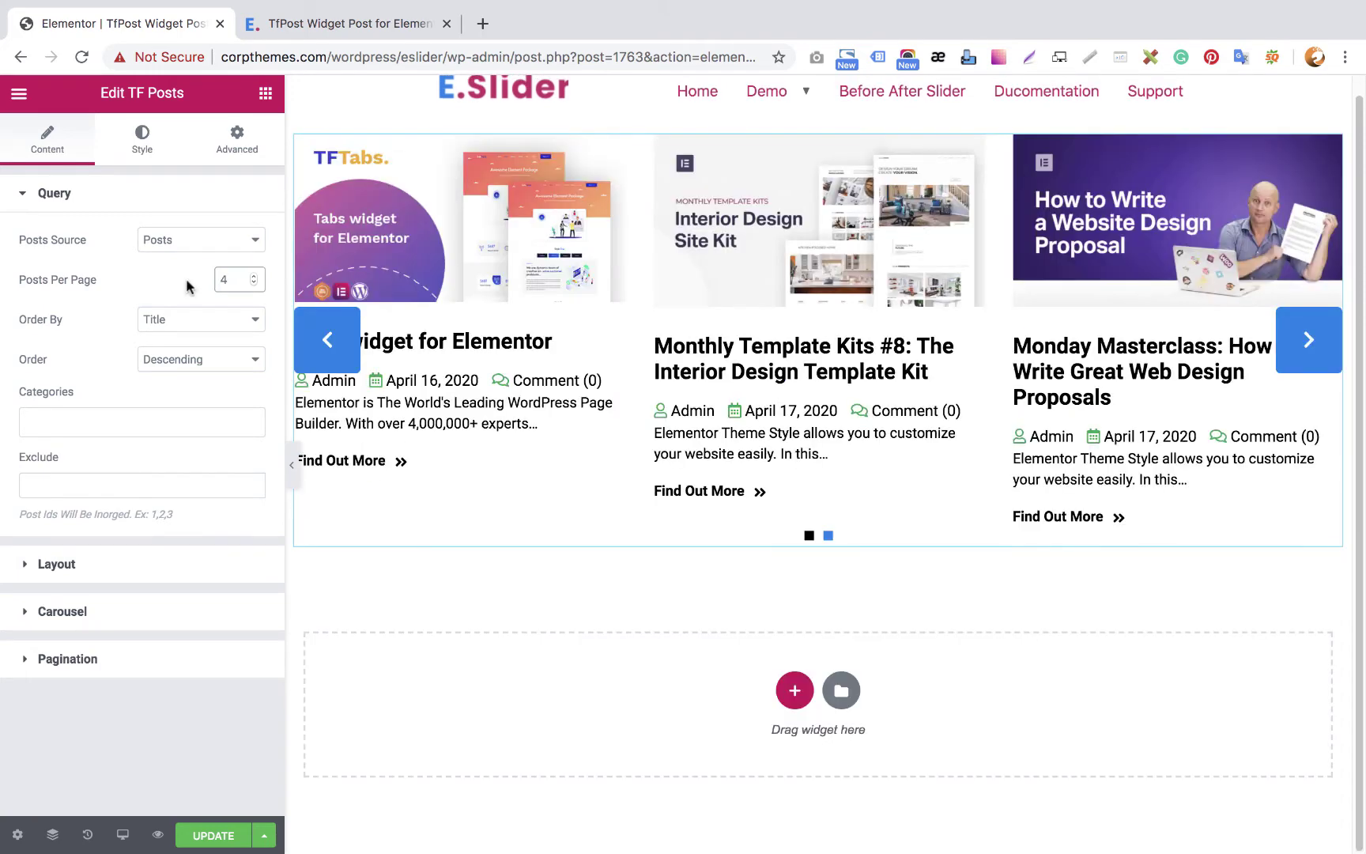
In the carousel's arrow settings, set the previous and next icons to the double-angle style
left_click(63, 613)
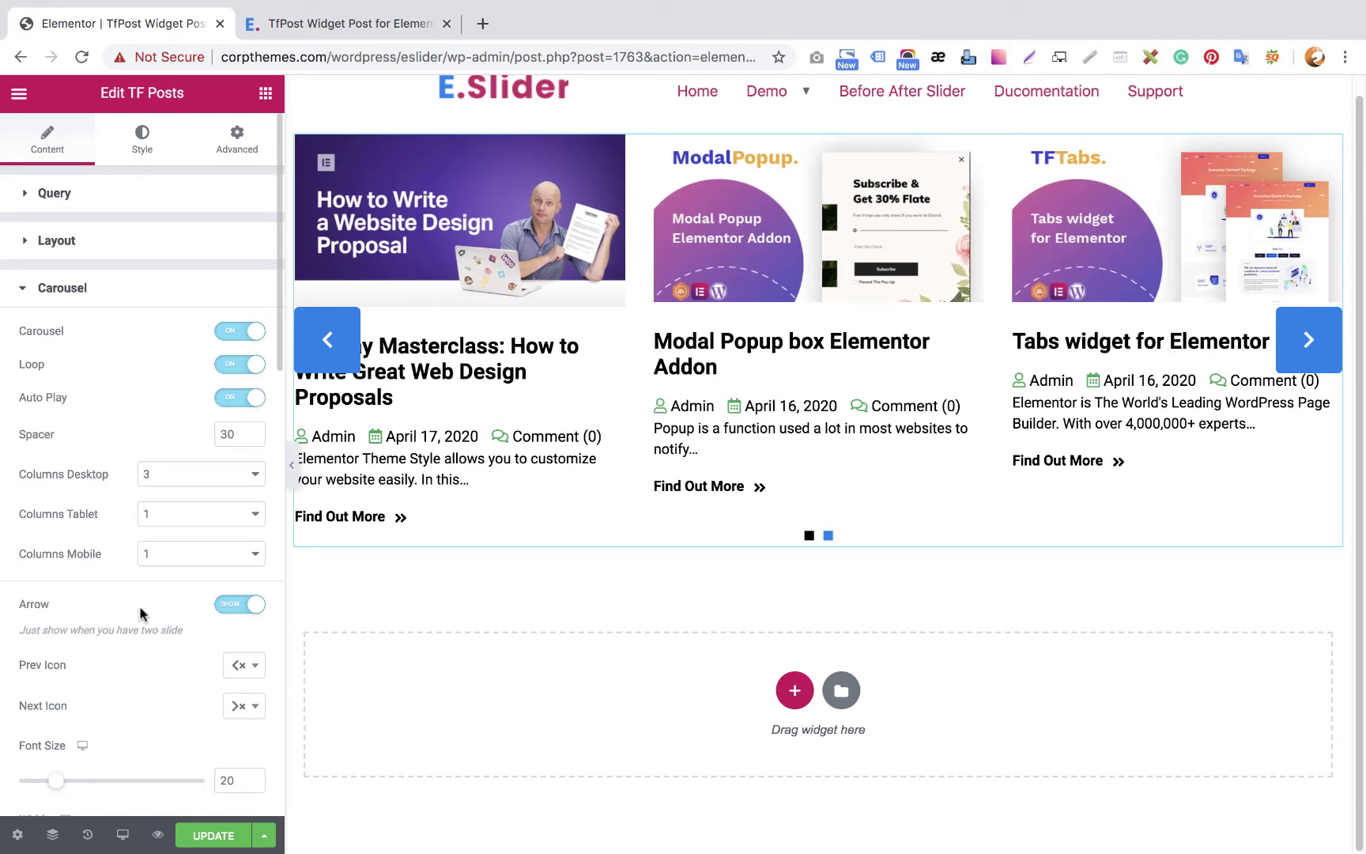
scroll(140, 611, "down", 5)
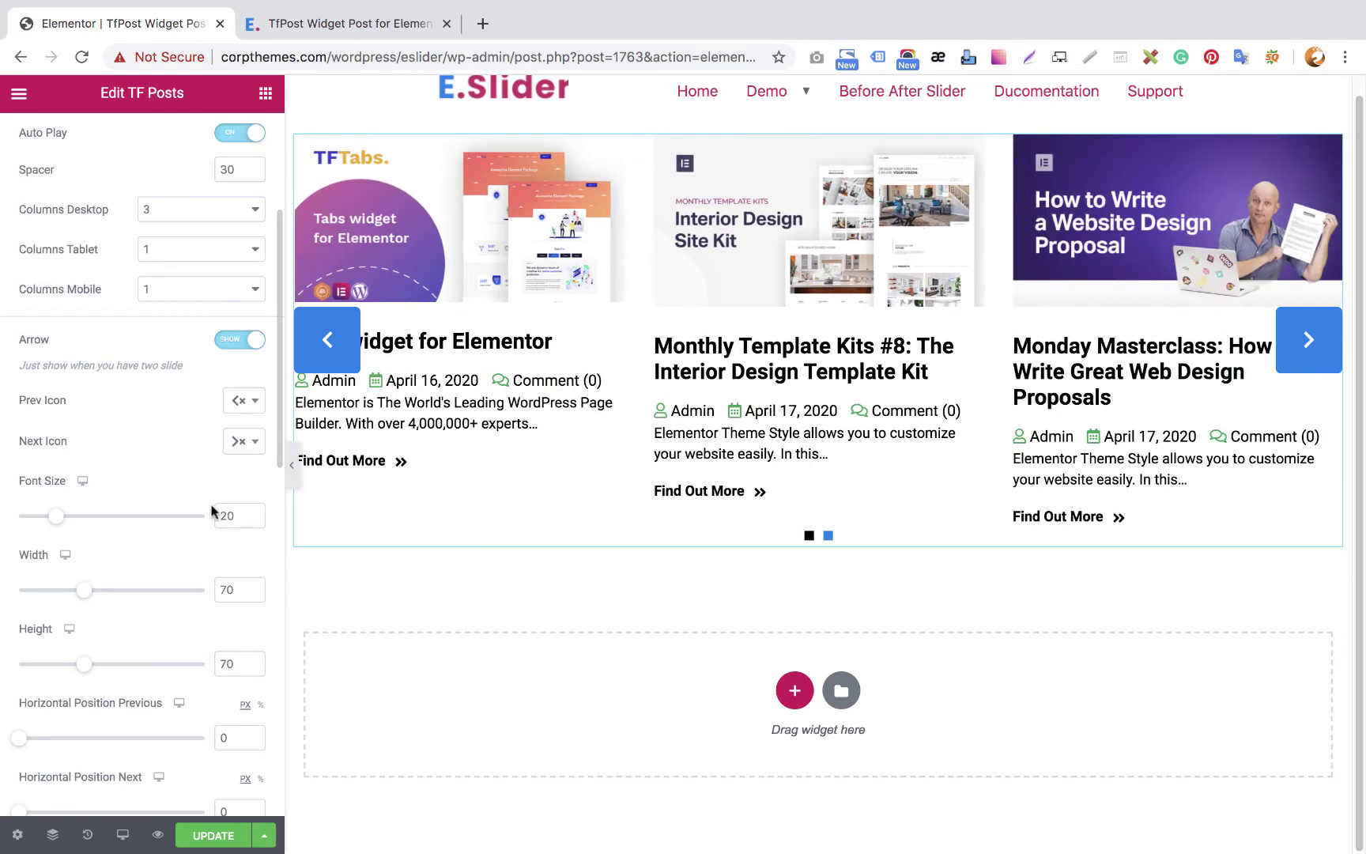
scroll(117, 367, "up", 1)
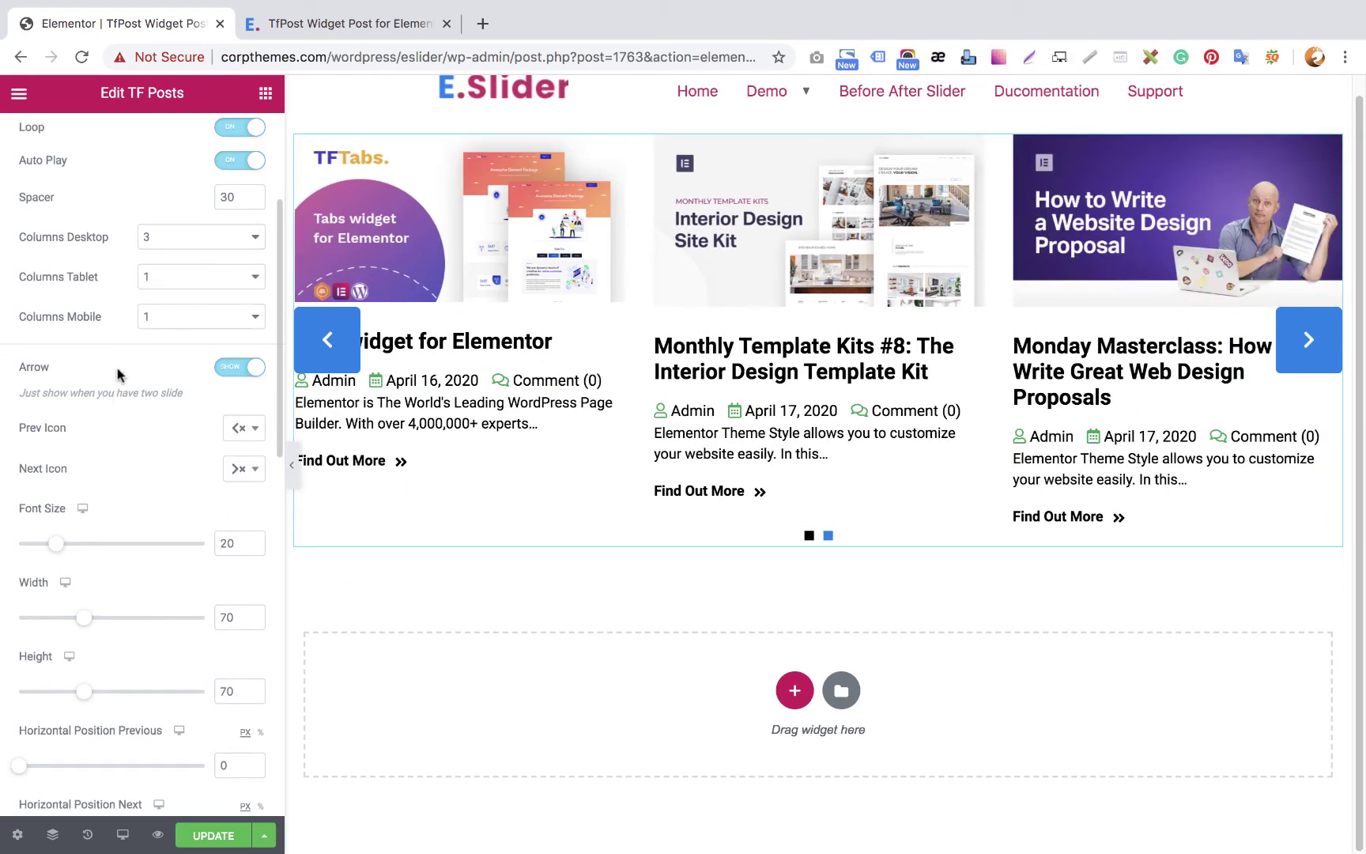
left_click(236, 431)
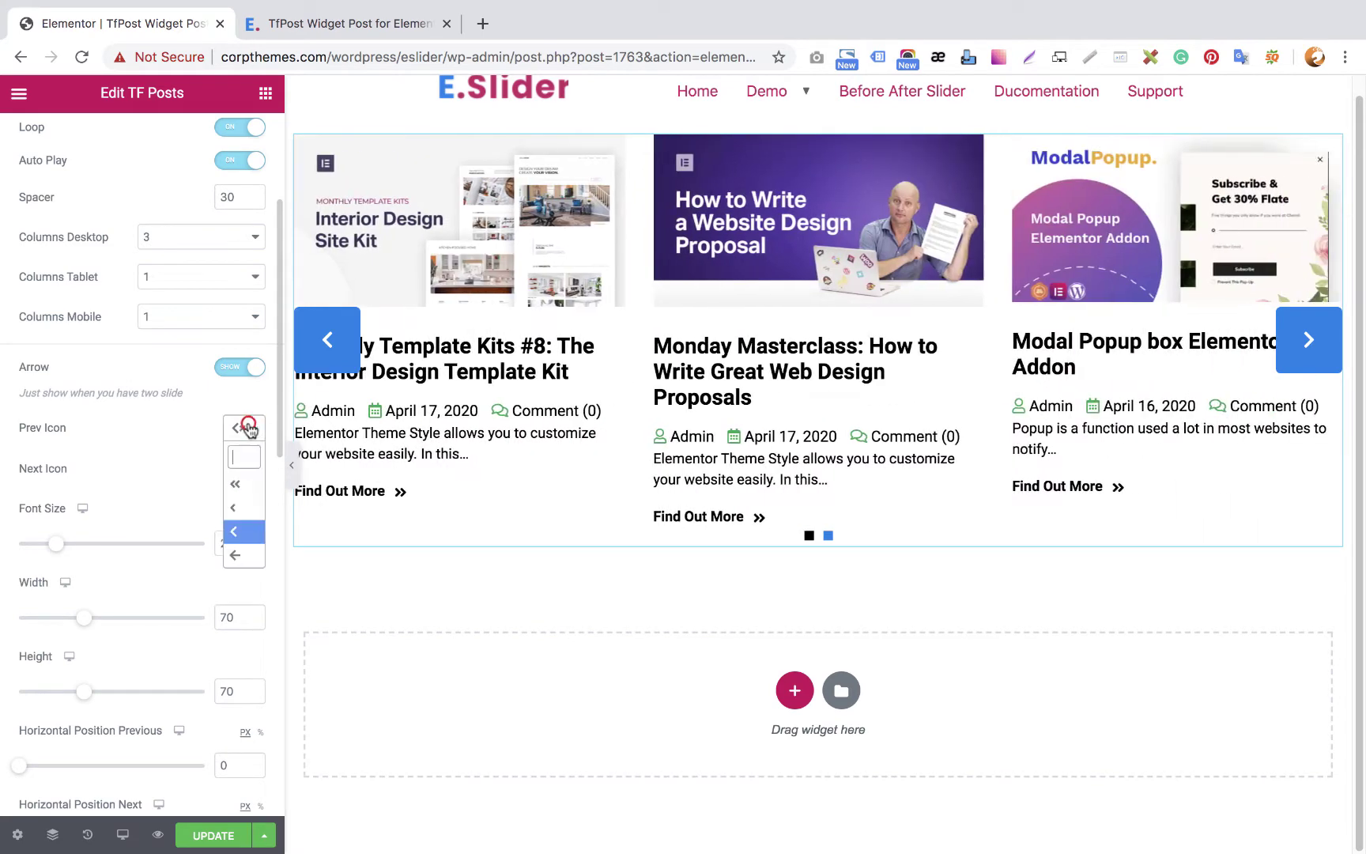
left_click(237, 486)
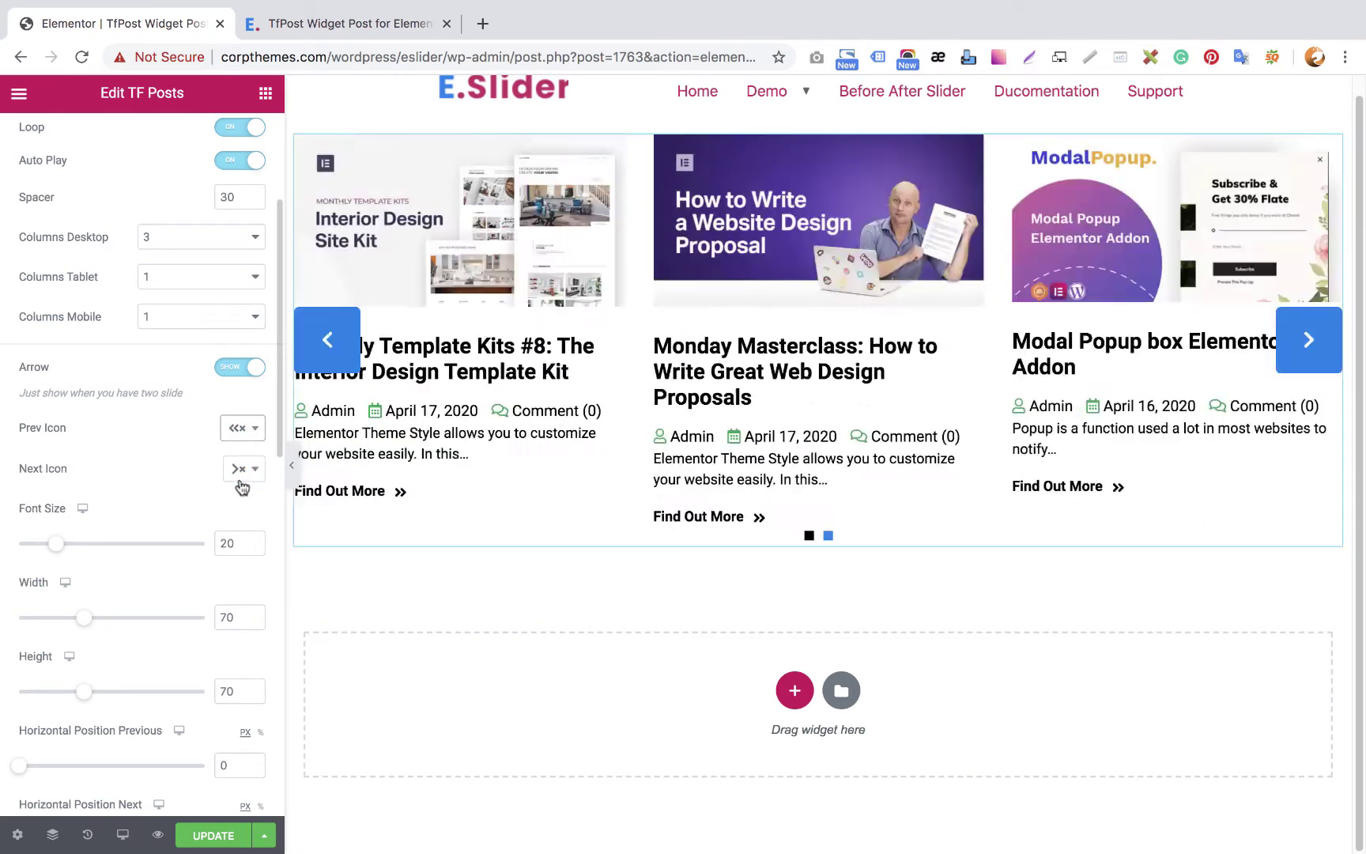
left_click(241, 474)
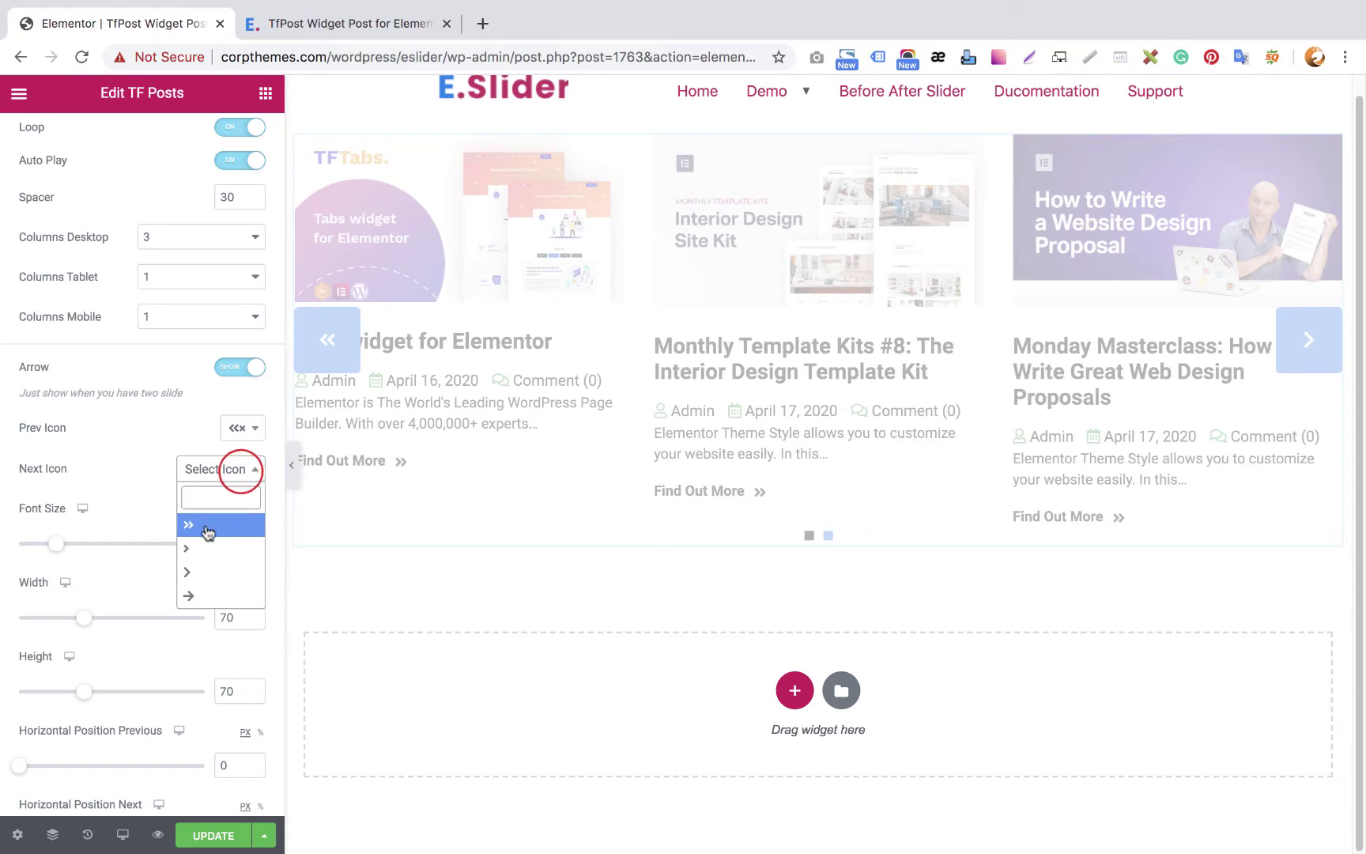
left_click(204, 525)
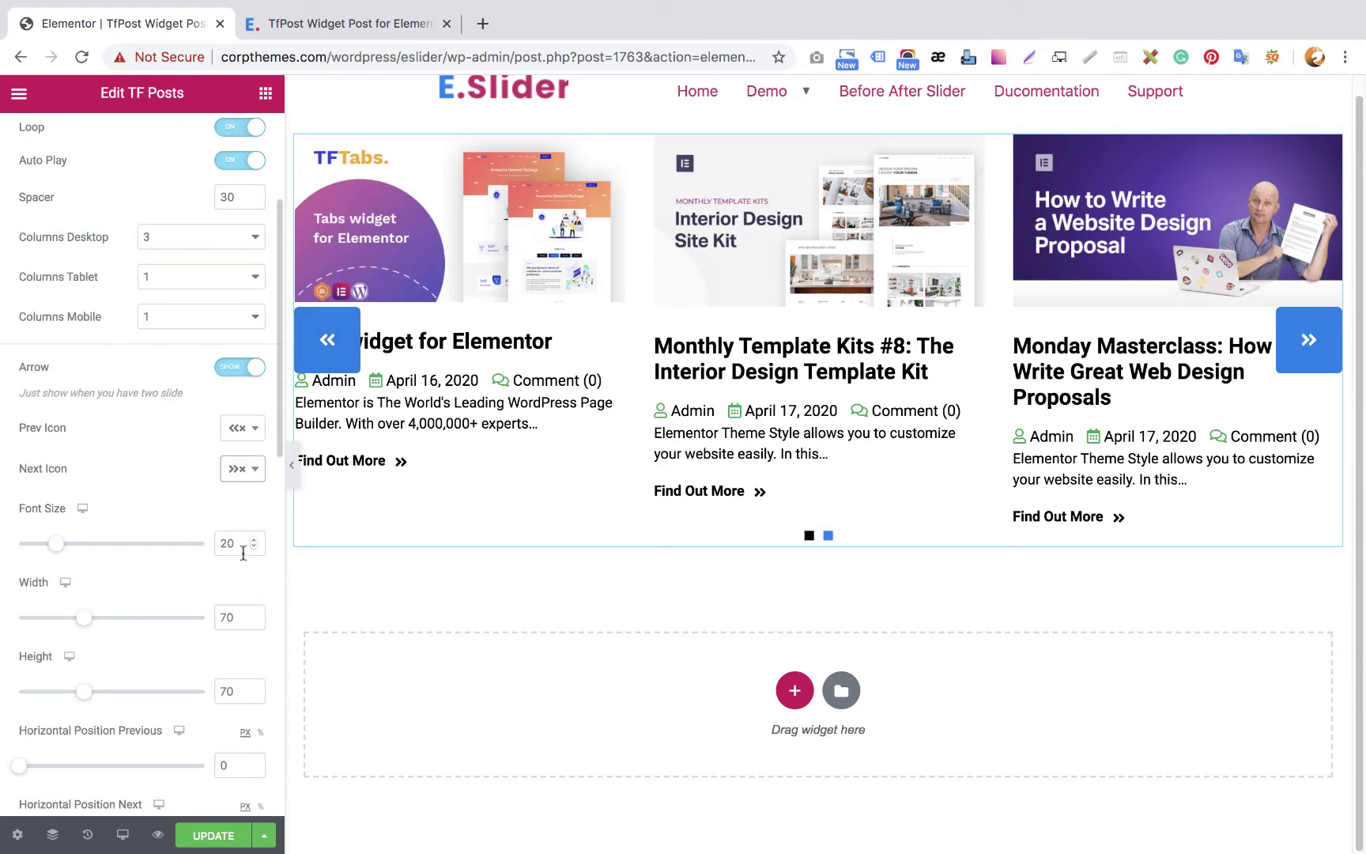
Set both the width and the height of the carousel arrows to 50
double_click(234, 615)
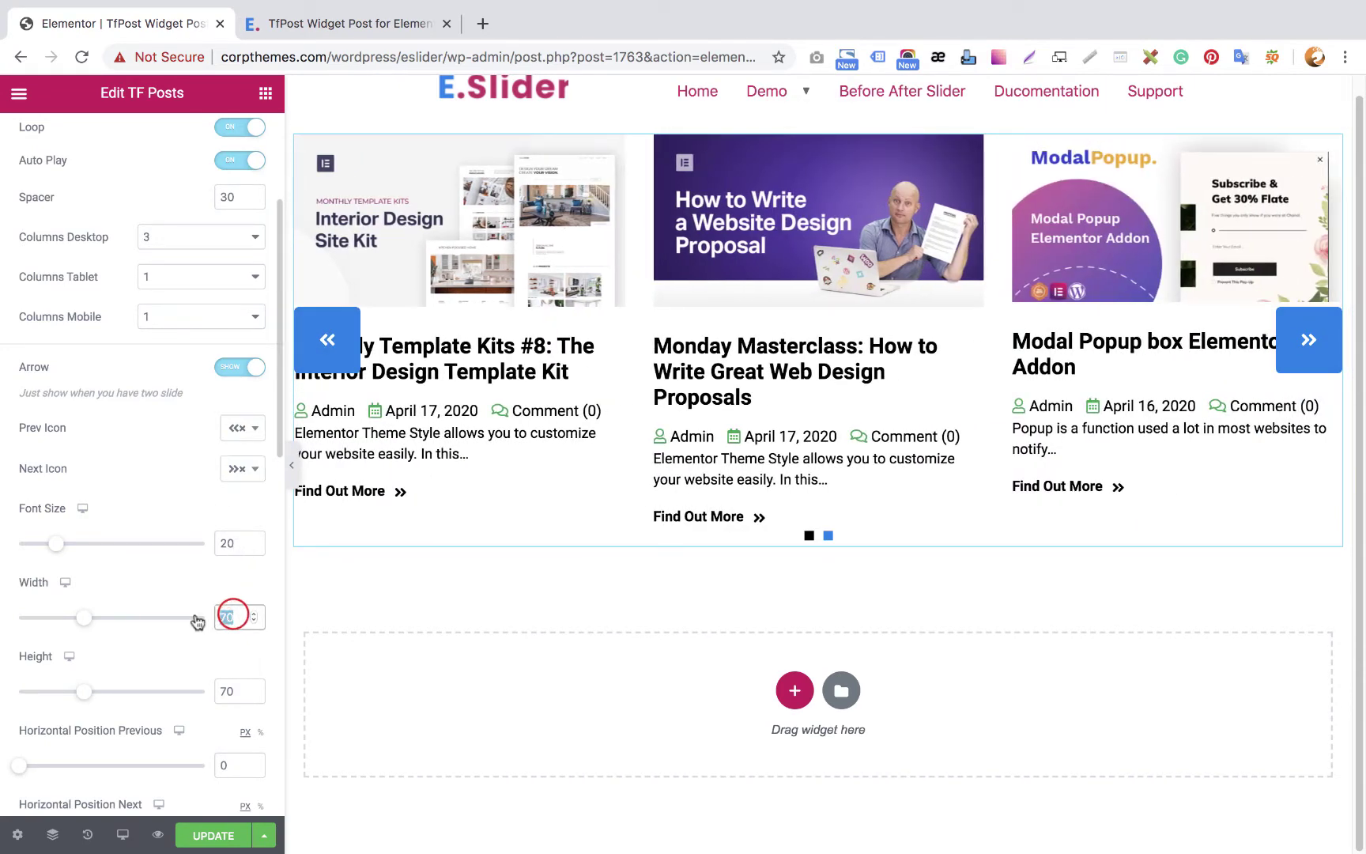
type("50")
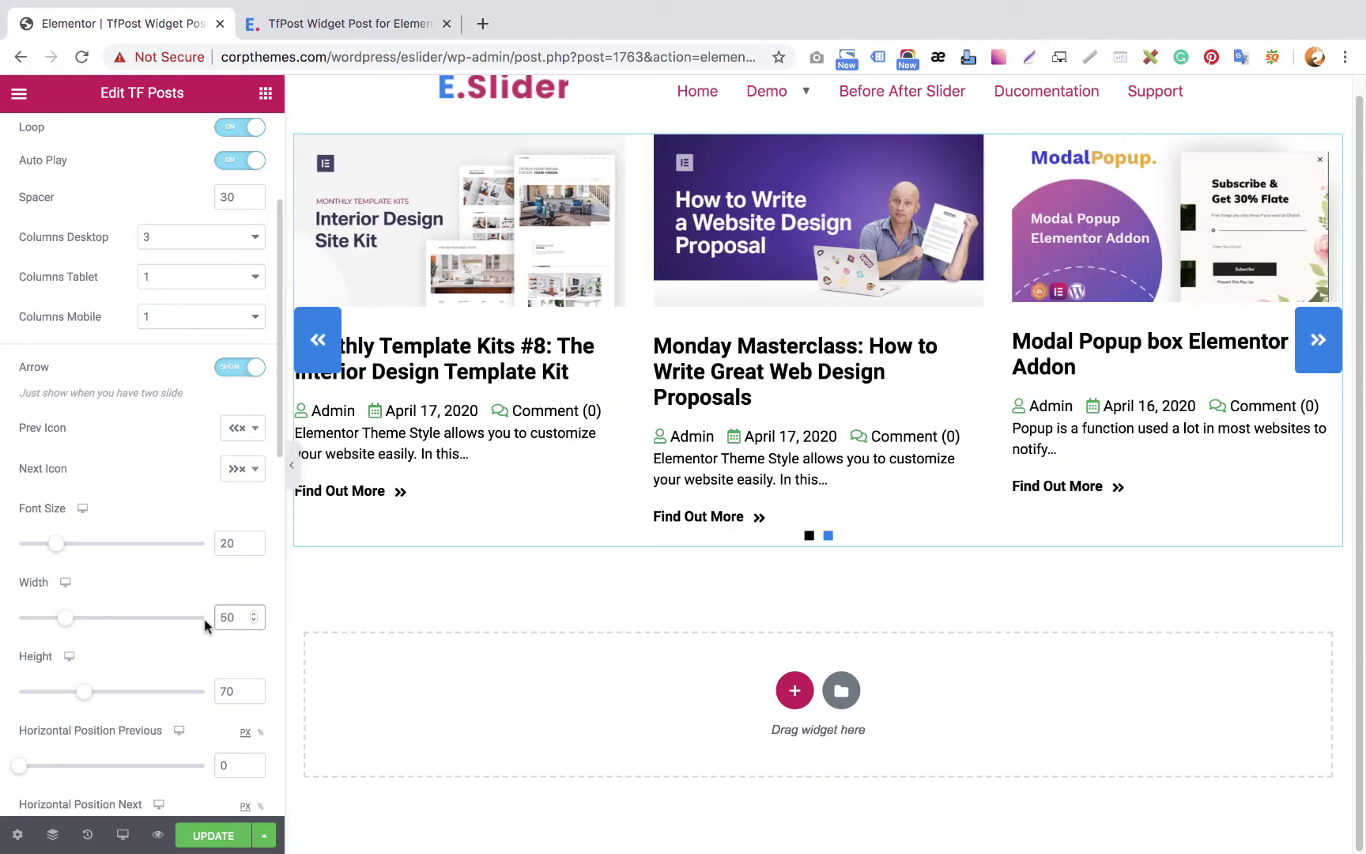
double_click(233, 691)
type("50")
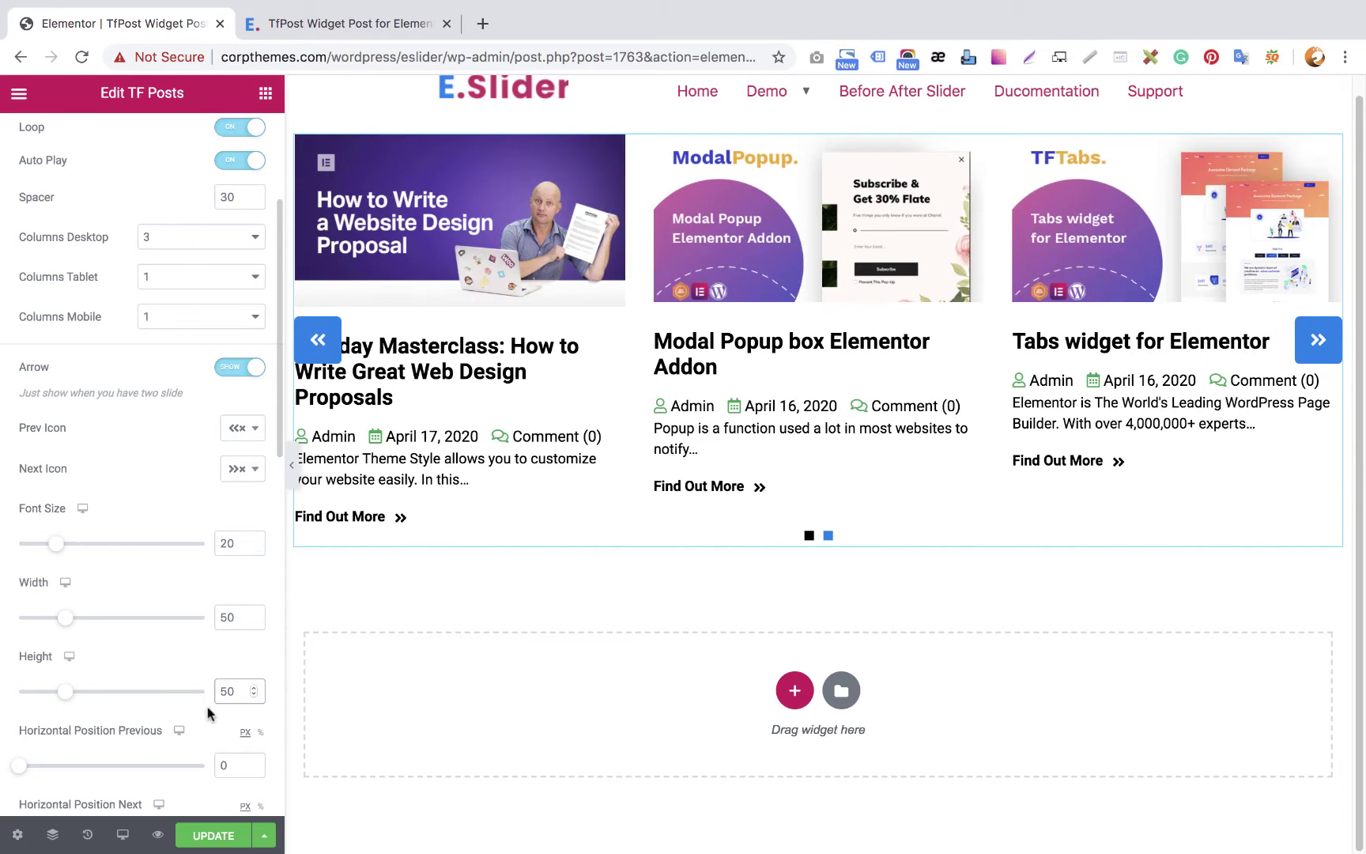
Try a horizontal position of 3 px for the next arrow, and return it to 0
scroll(210, 707, "down", 3)
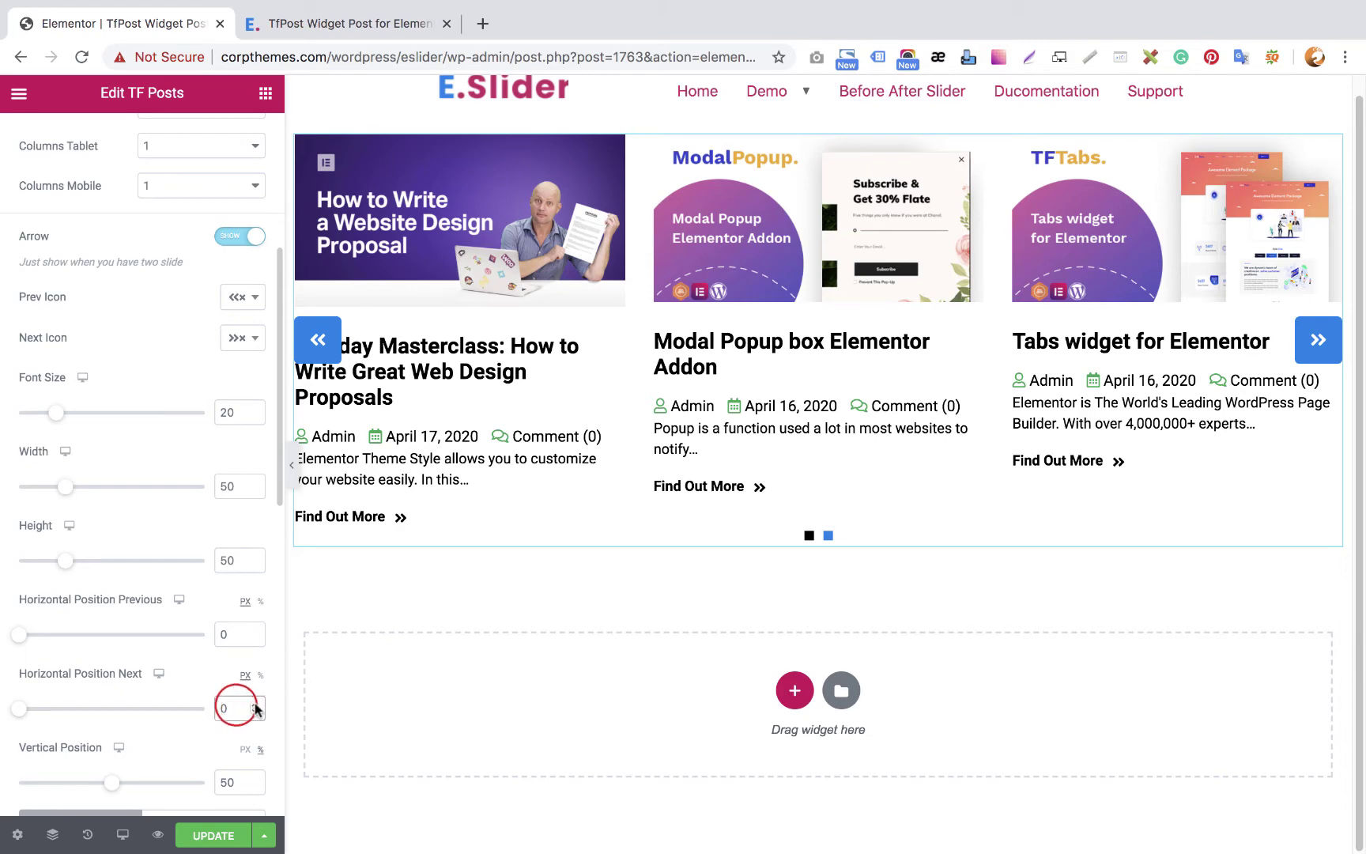
left_click(255, 703)
double_click(255, 703)
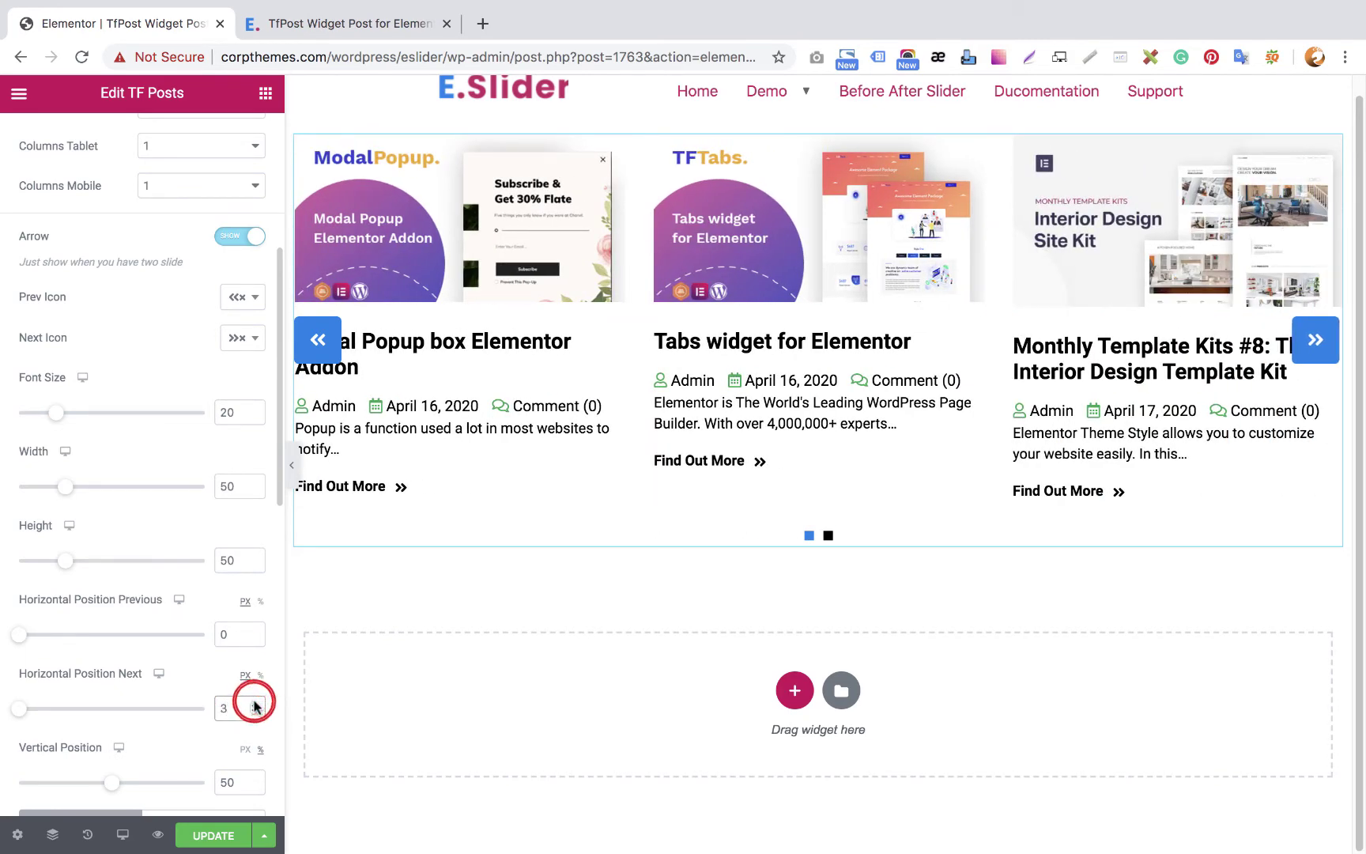
left_click(253, 712)
left_click(254, 712)
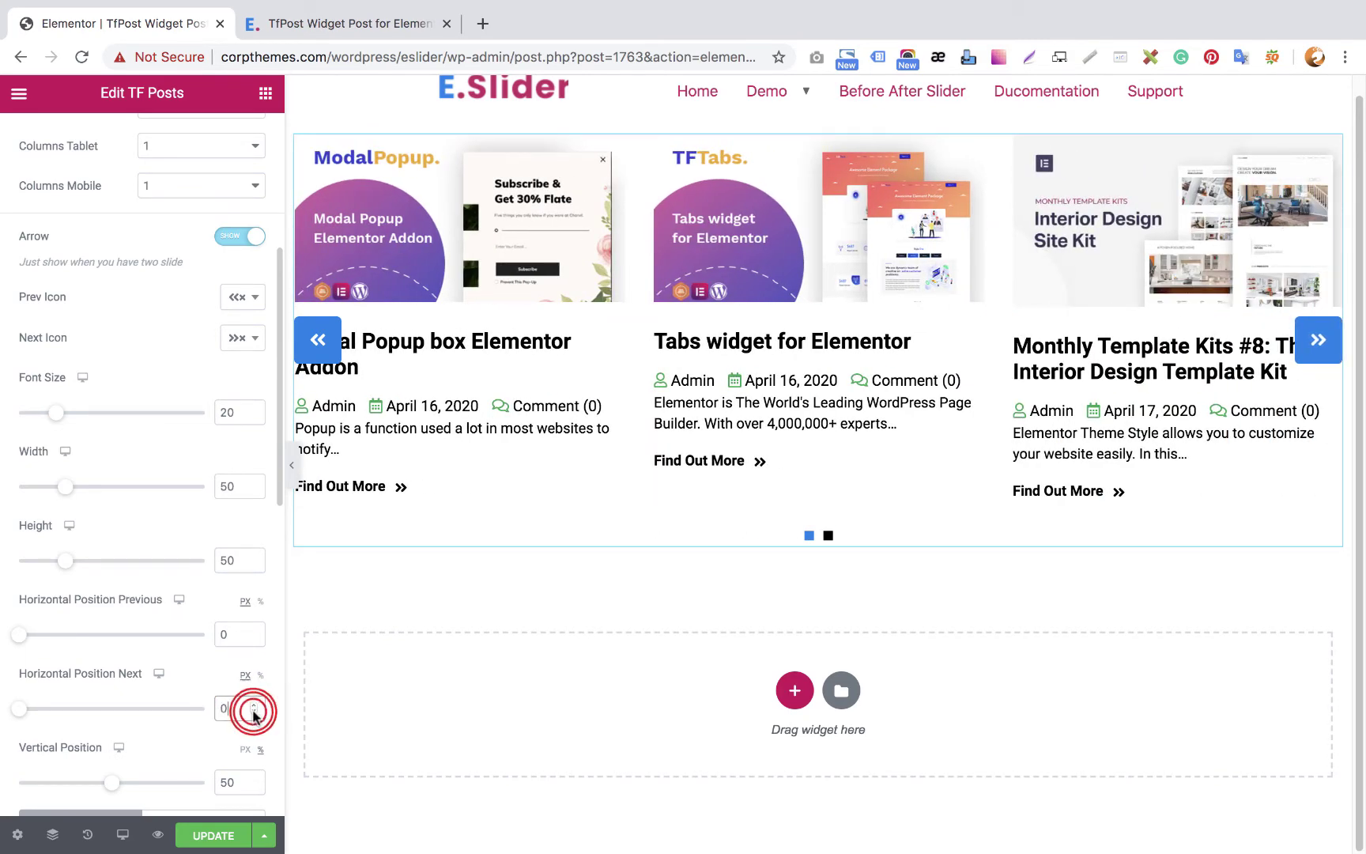
Try different vertical positions for the carousel arrows, and set the vertical position to 23%
scroll(182, 680, "down", 2)
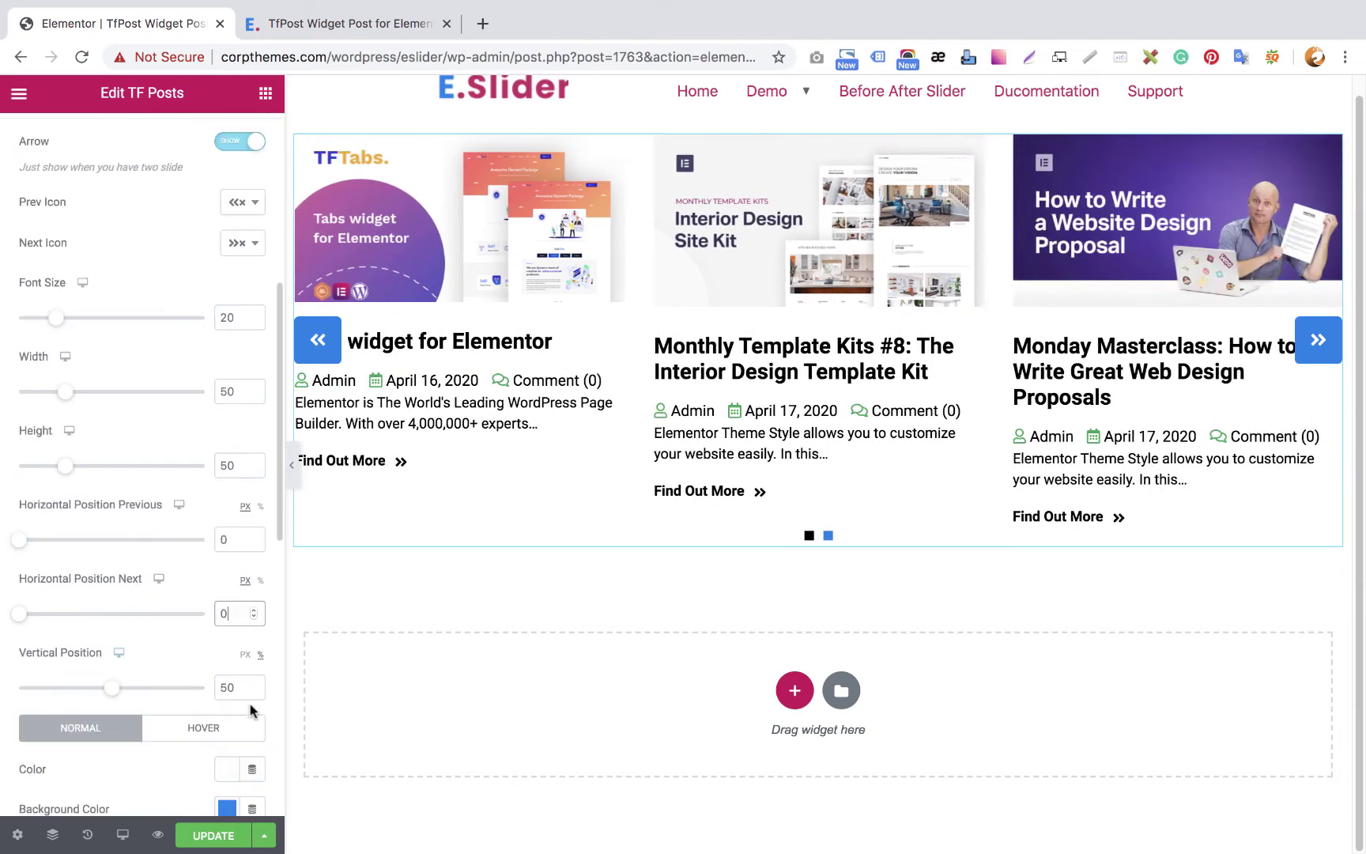
left_click(253, 686)
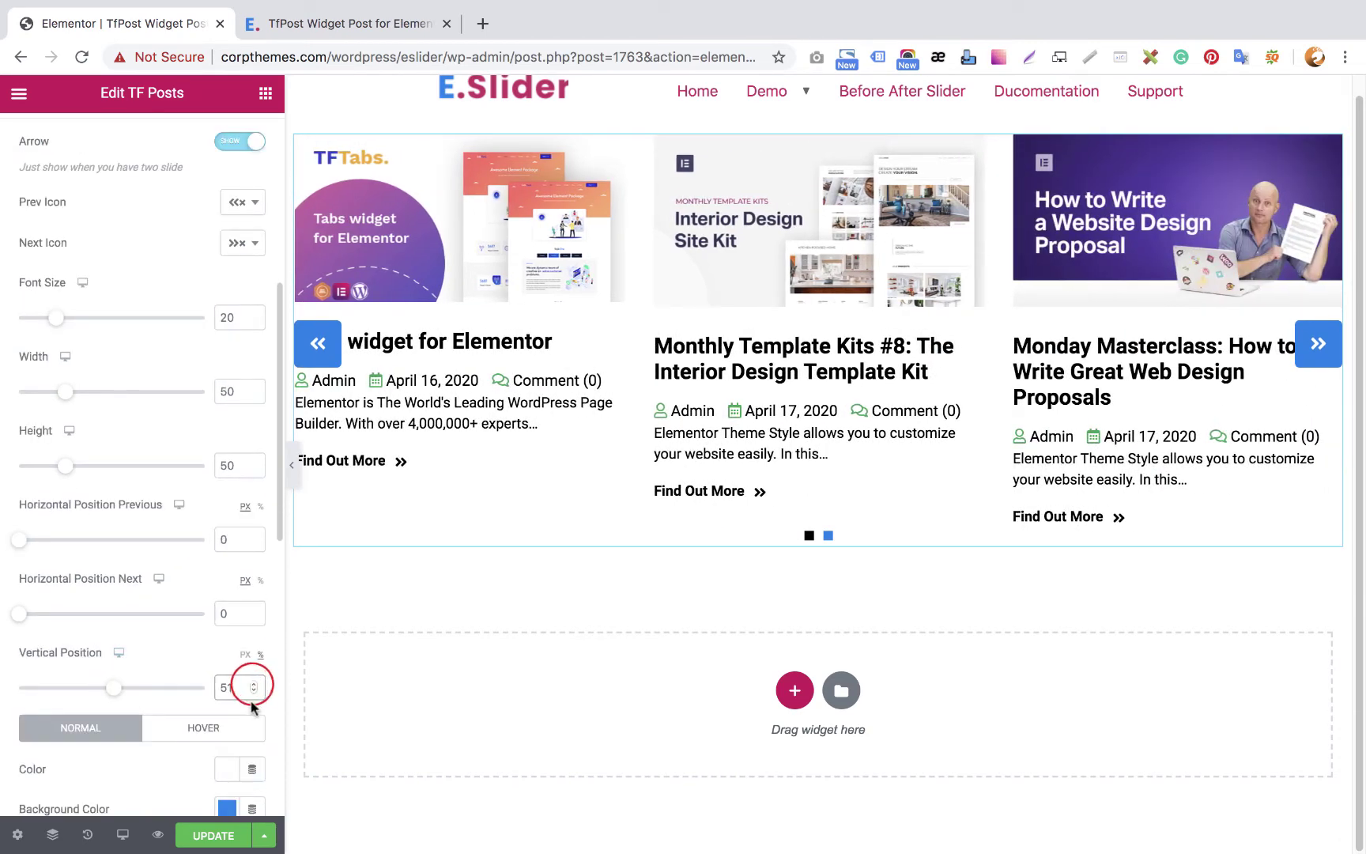
left_click(253, 692)
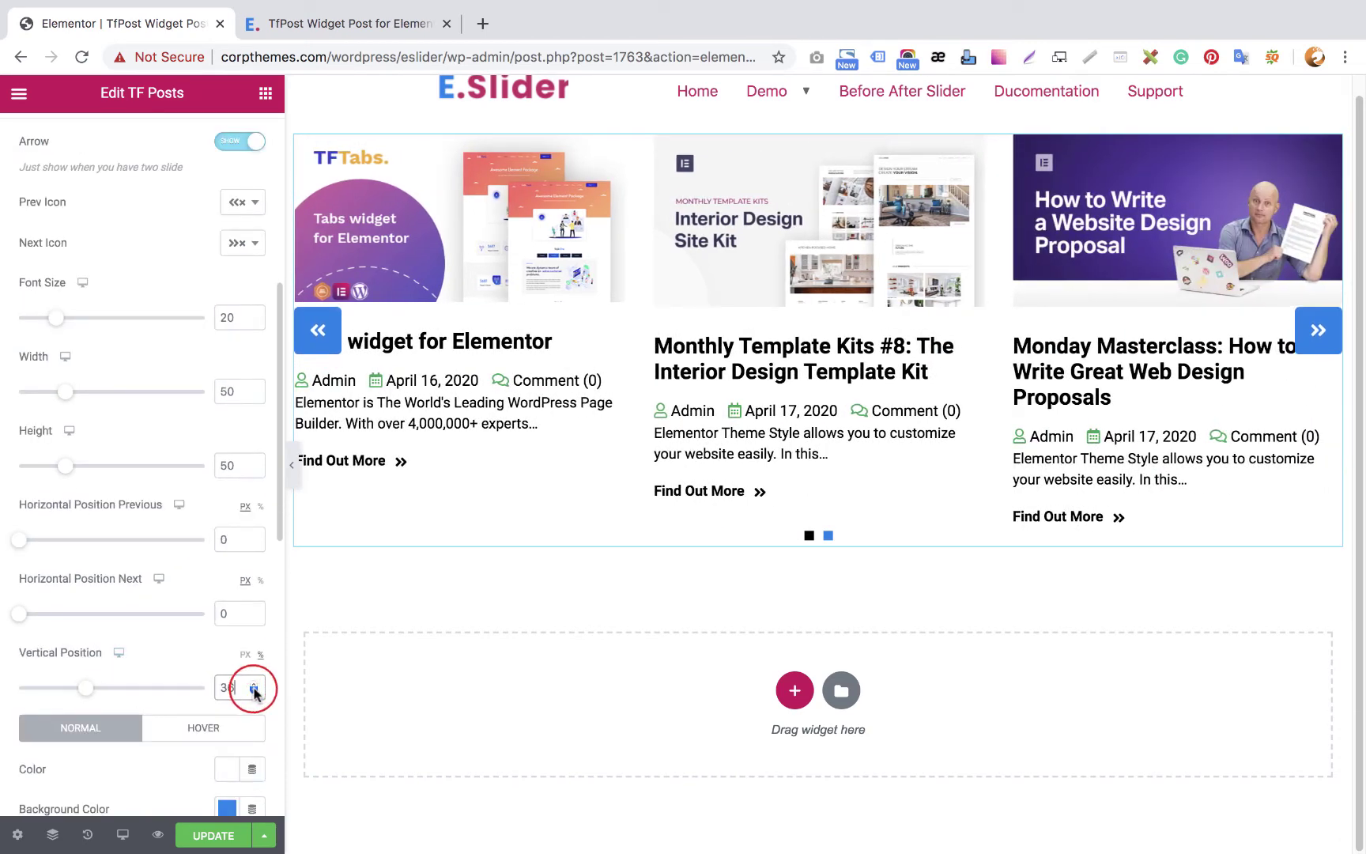
left_click(254, 692)
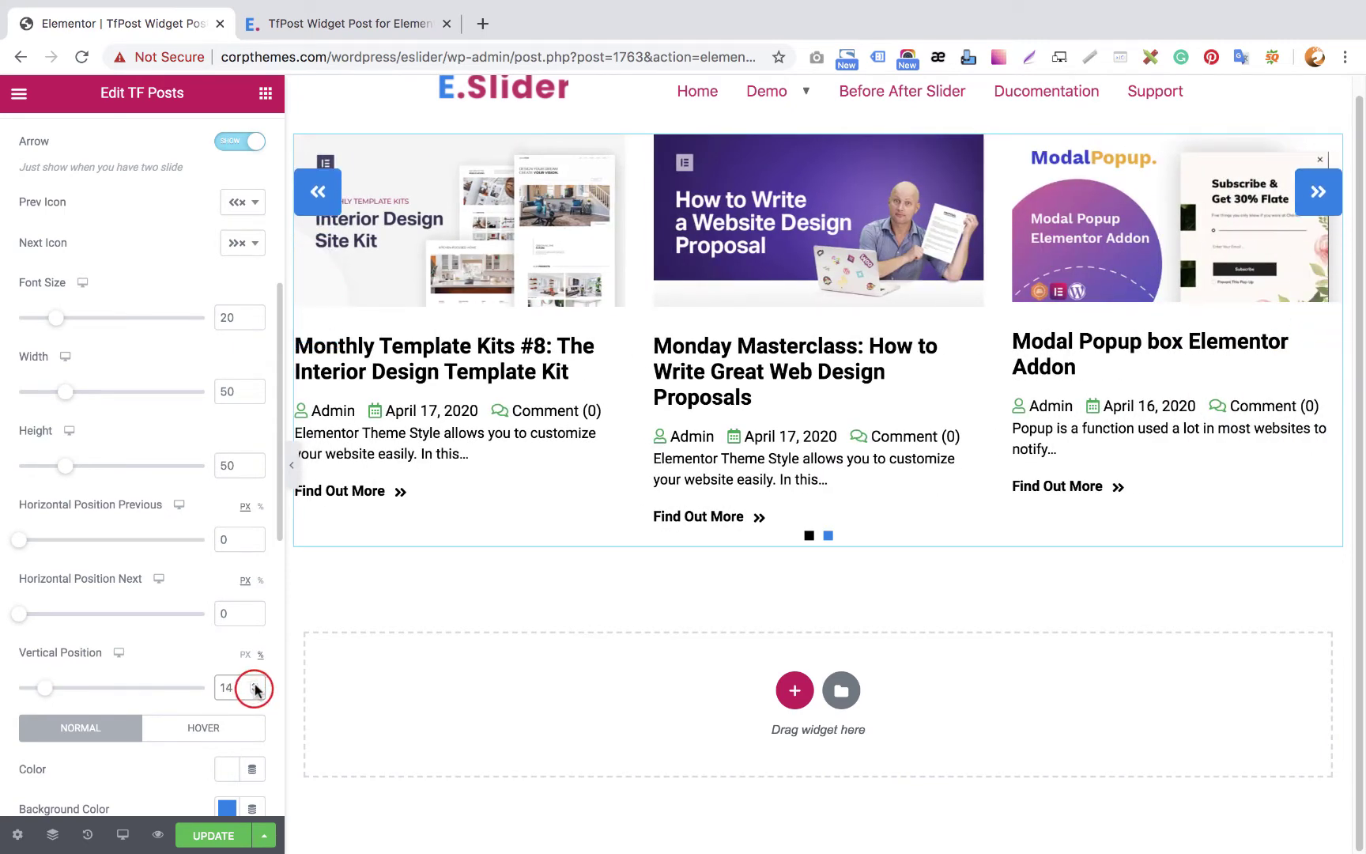
left_click(254, 682)
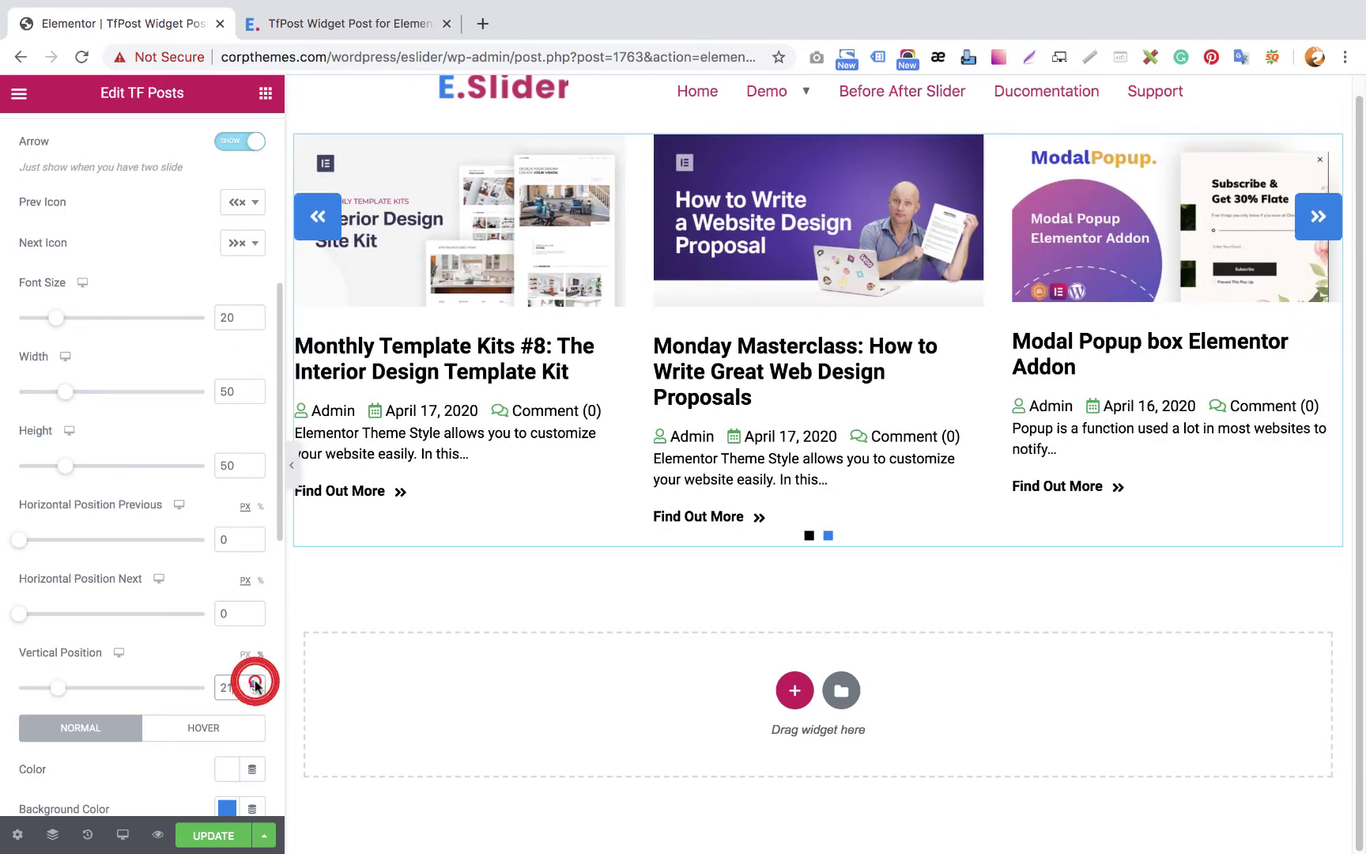
left_click(253, 682)
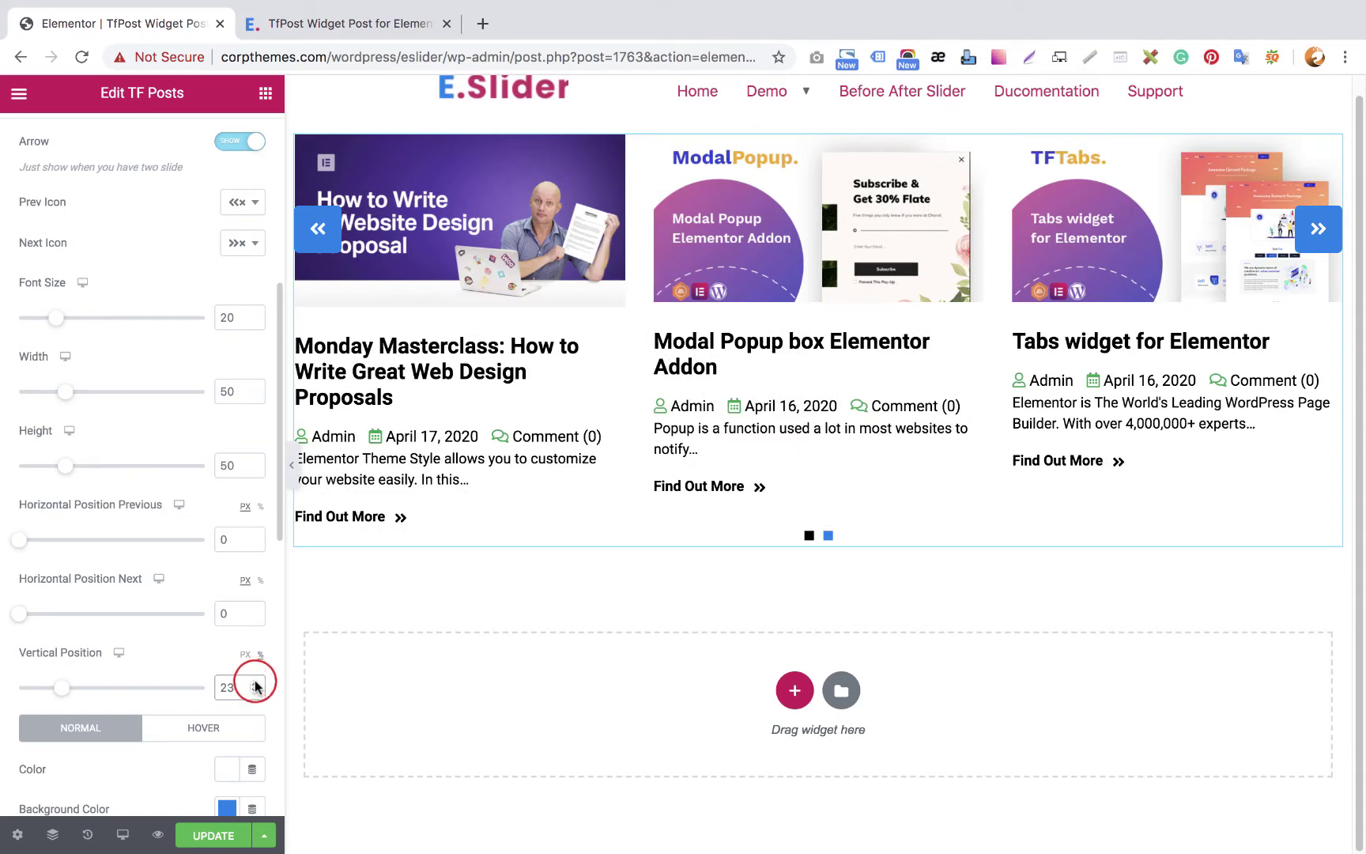
Round the carousel arrows in their normal state with a linked border radius of 32 px on all sides
scroll(154, 651, "down", 2)
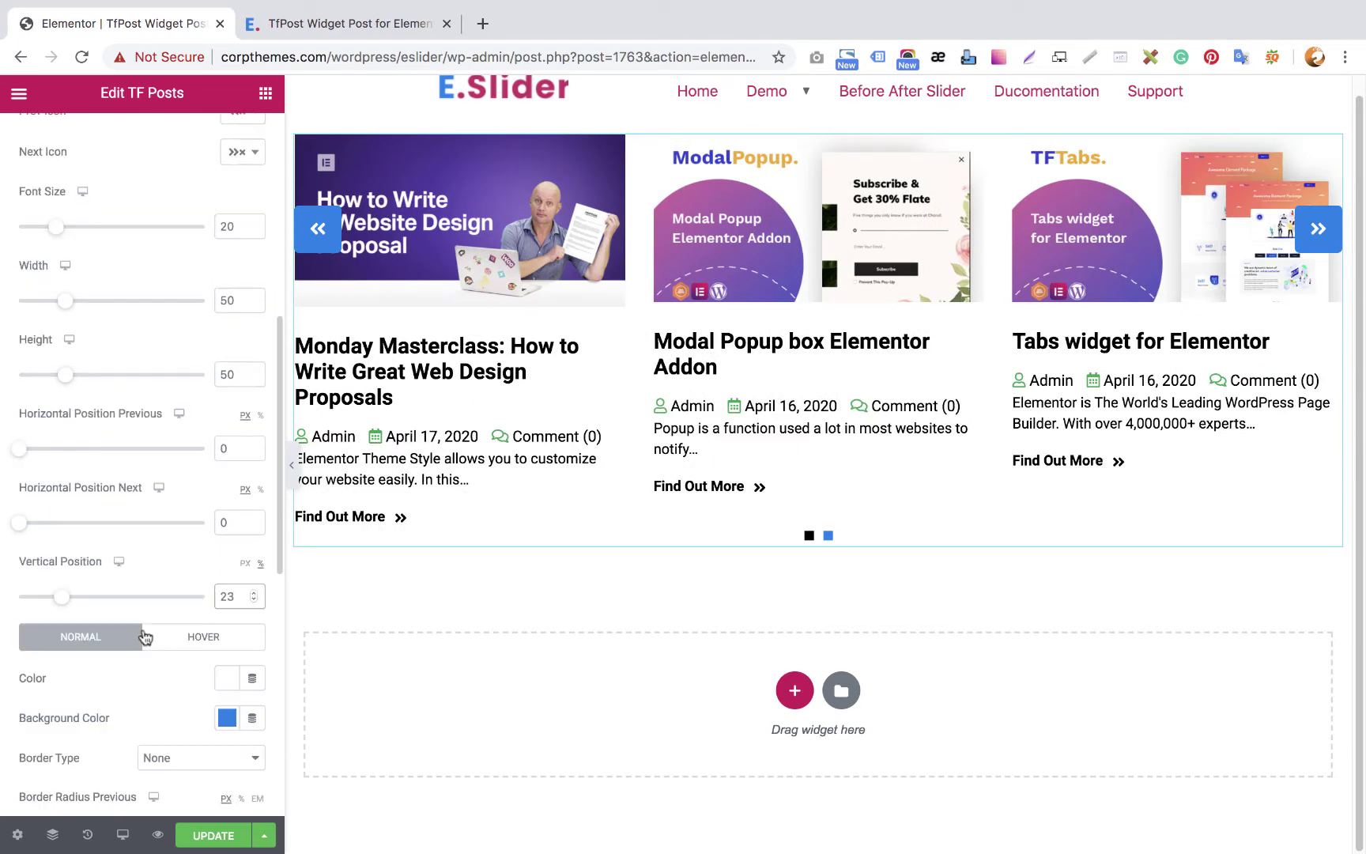
scroll(144, 636, "down", 3)
left_click(45, 718)
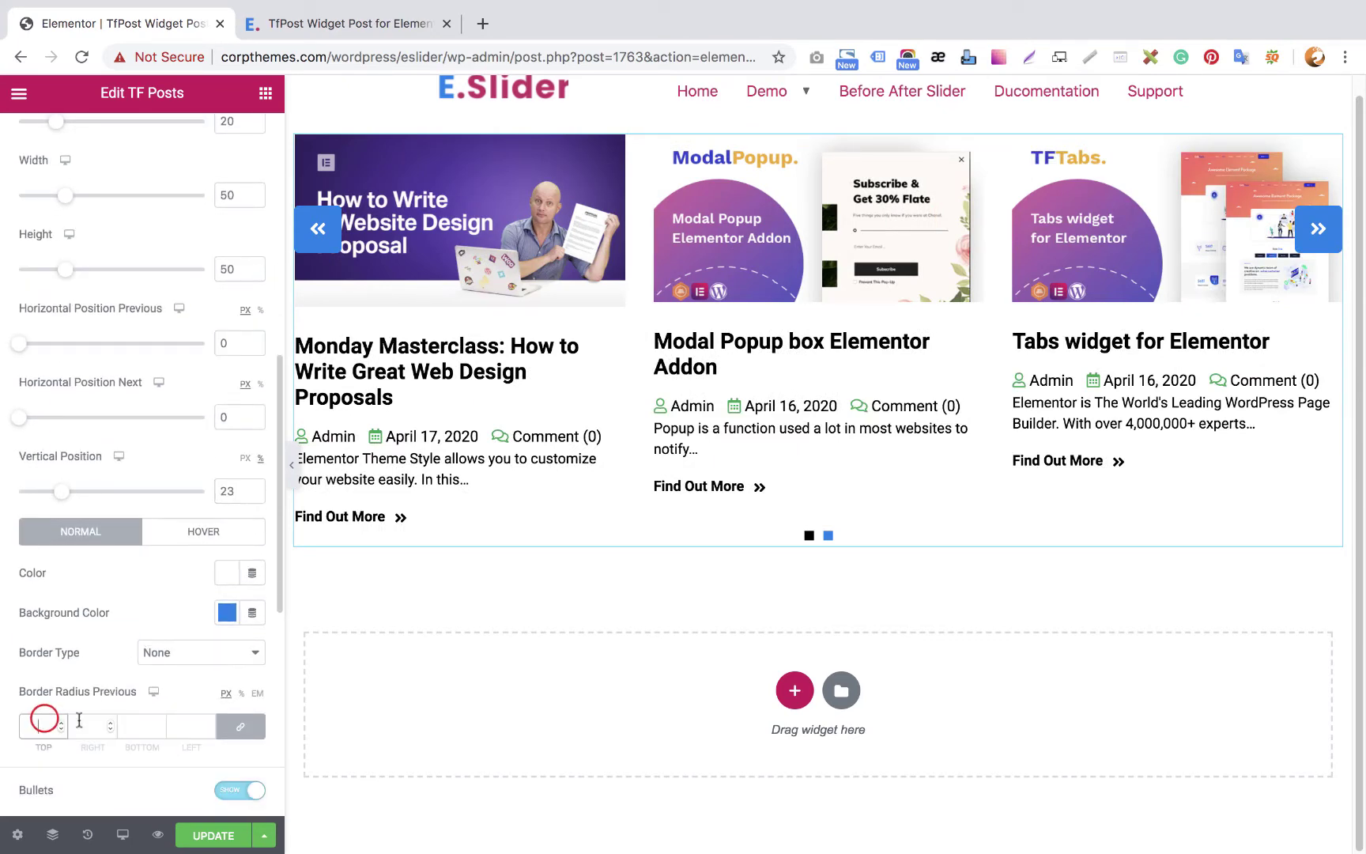
left_click(61, 722)
left_click(61, 721)
left_click(61, 722)
left_click(61, 722)
left_click(61, 722)
left_click(61, 721)
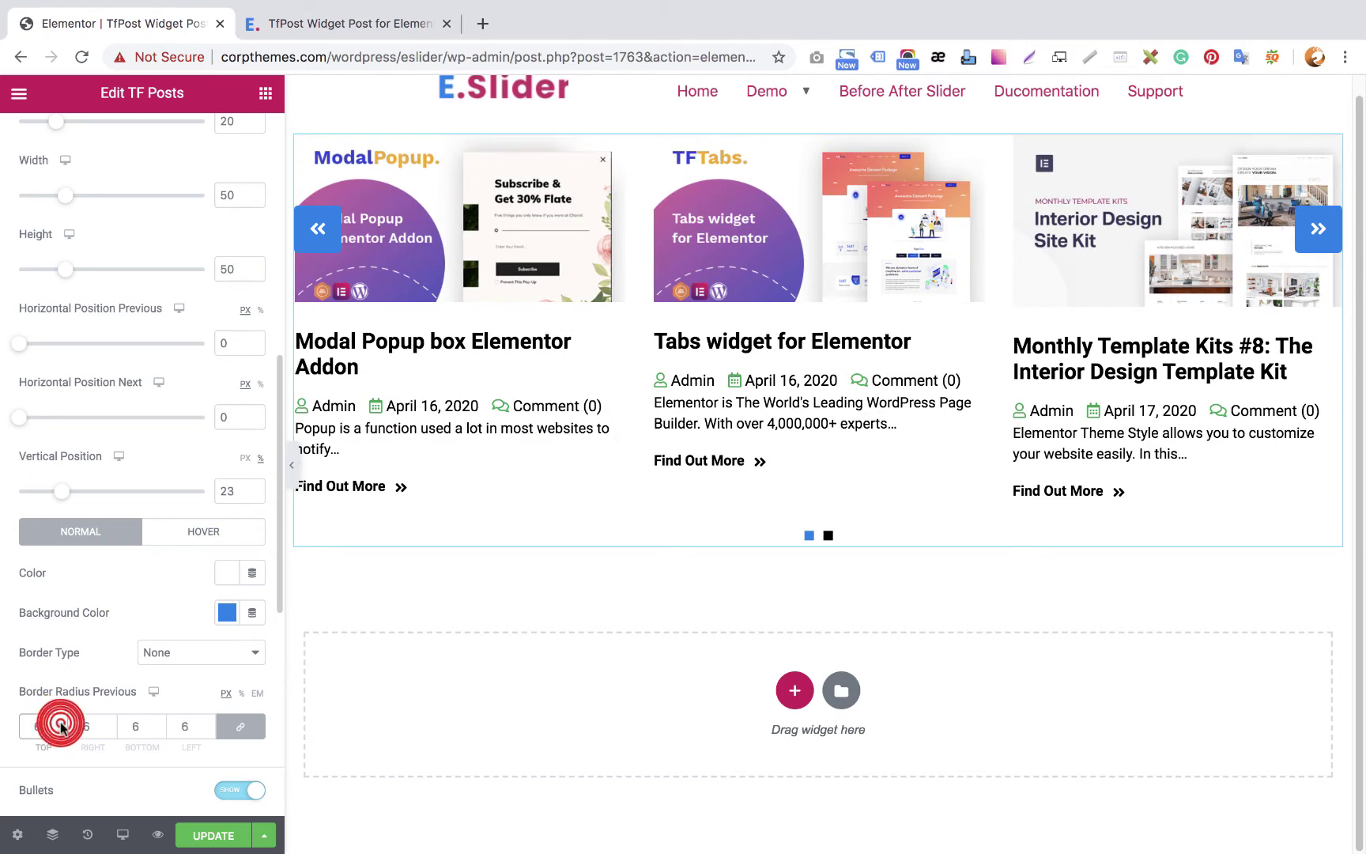
left_click(61, 721)
left_click(61, 721)
left_click(61, 722)
left_click(61, 721)
left_click(61, 722)
left_click(61, 722)
left_click(61, 721)
left_click(61, 722)
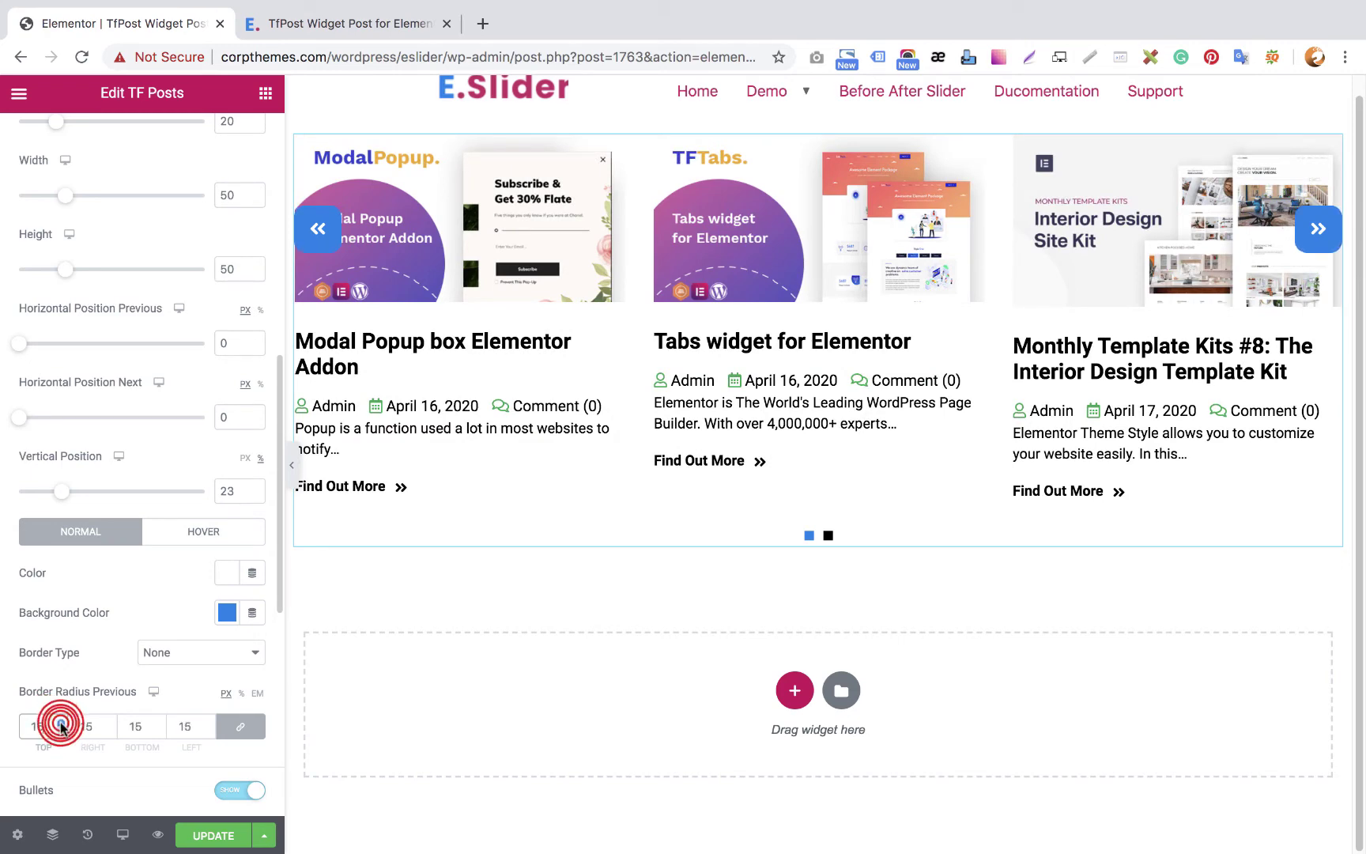
left_click(61, 722)
left_click(61, 721)
left_click(61, 722)
left_click(61, 721)
left_click(61, 721)
left_click(61, 722)
left_click(61, 721)
left_click(61, 721)
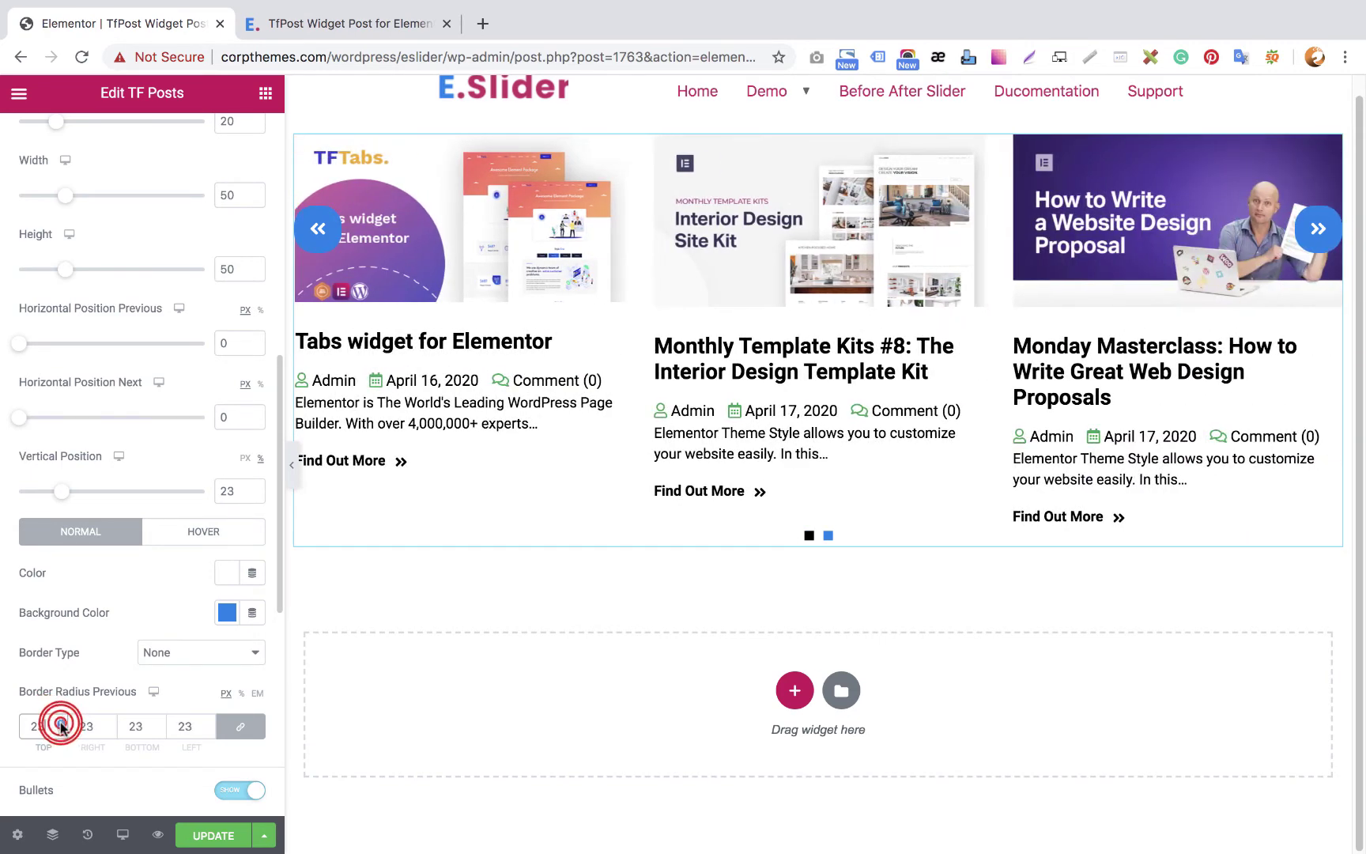
left_click(61, 721)
left_click(61, 721)
left_click(61, 722)
left_click(61, 722)
left_click(61, 722)
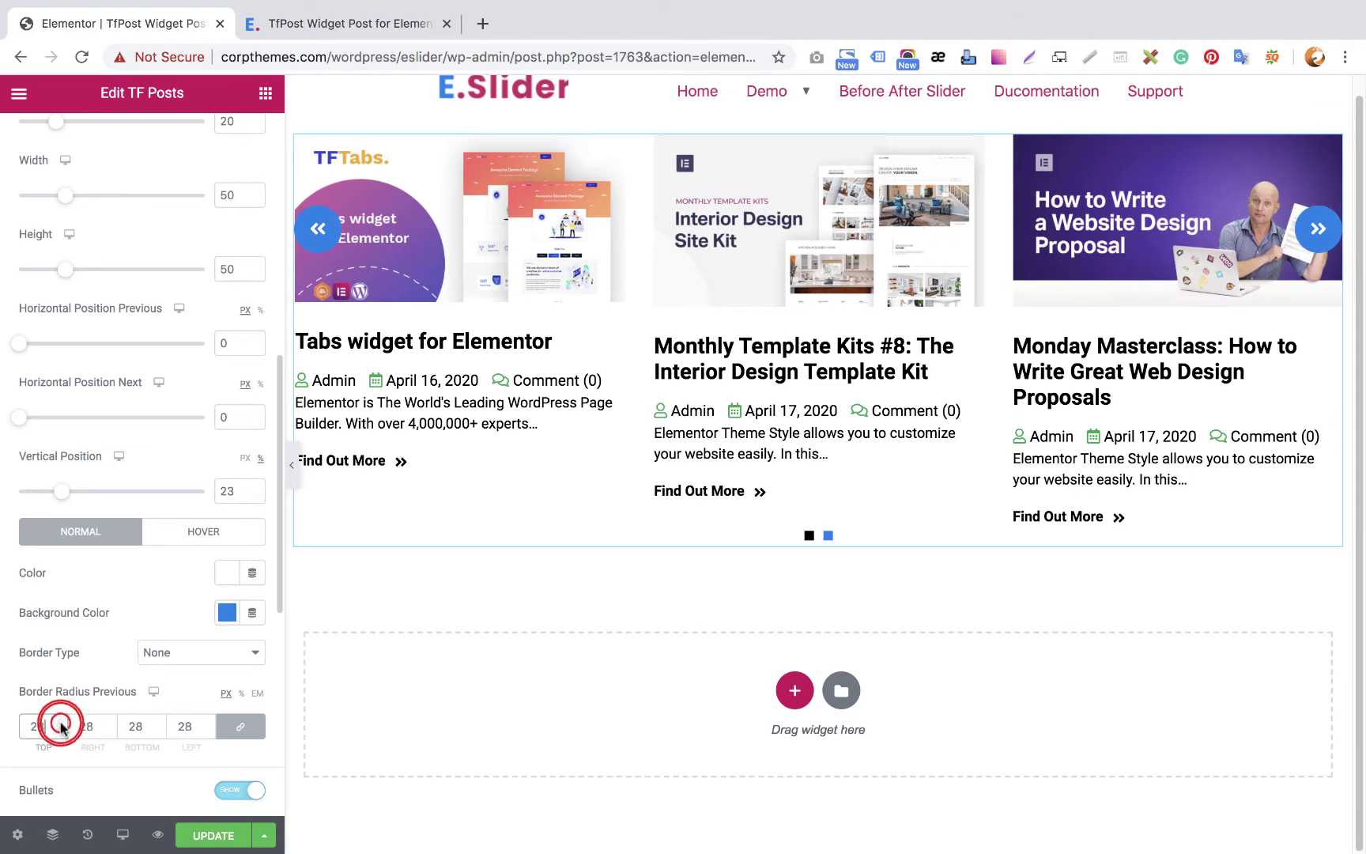
left_click(60, 722)
left_click(61, 722)
left_click(60, 722)
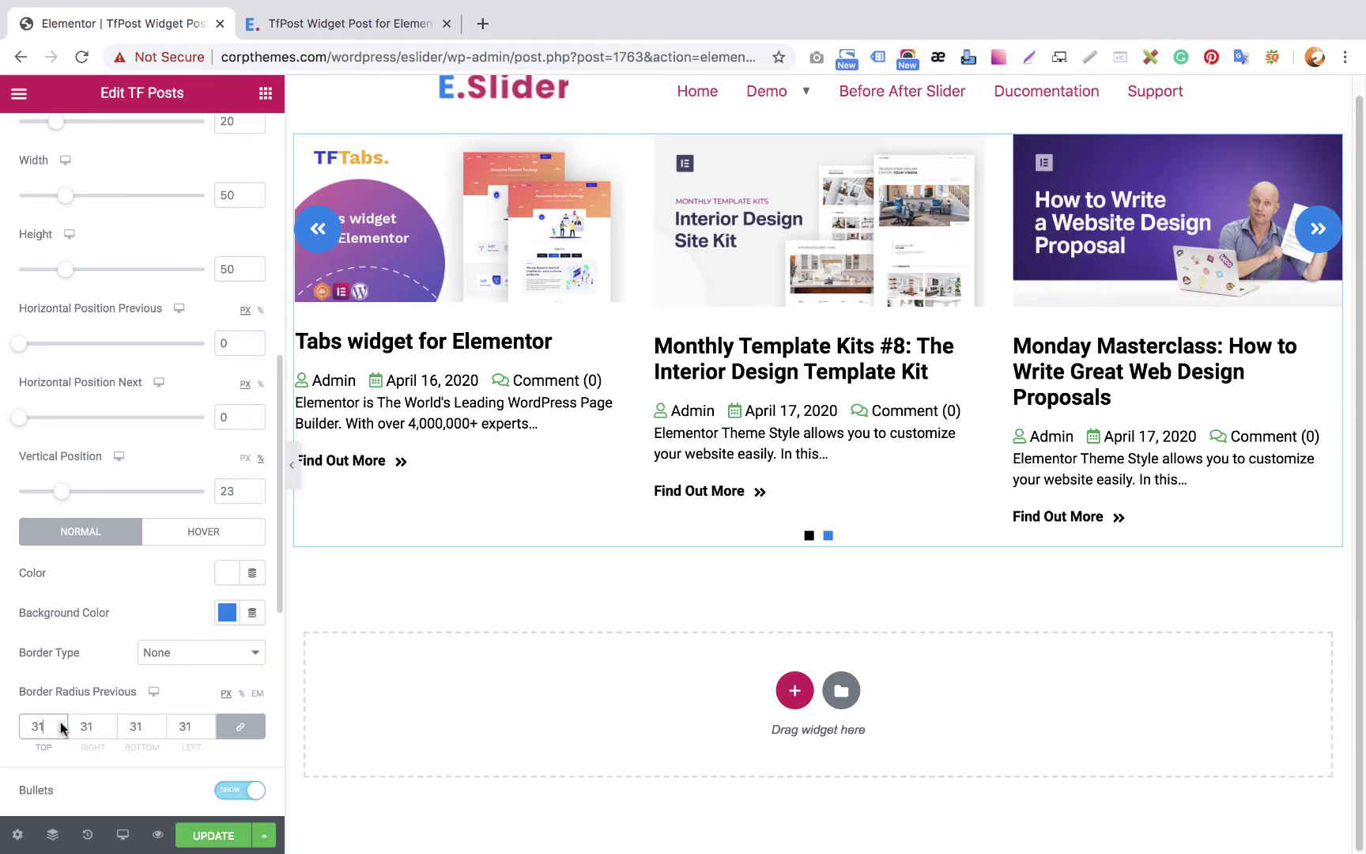
left_click(61, 721)
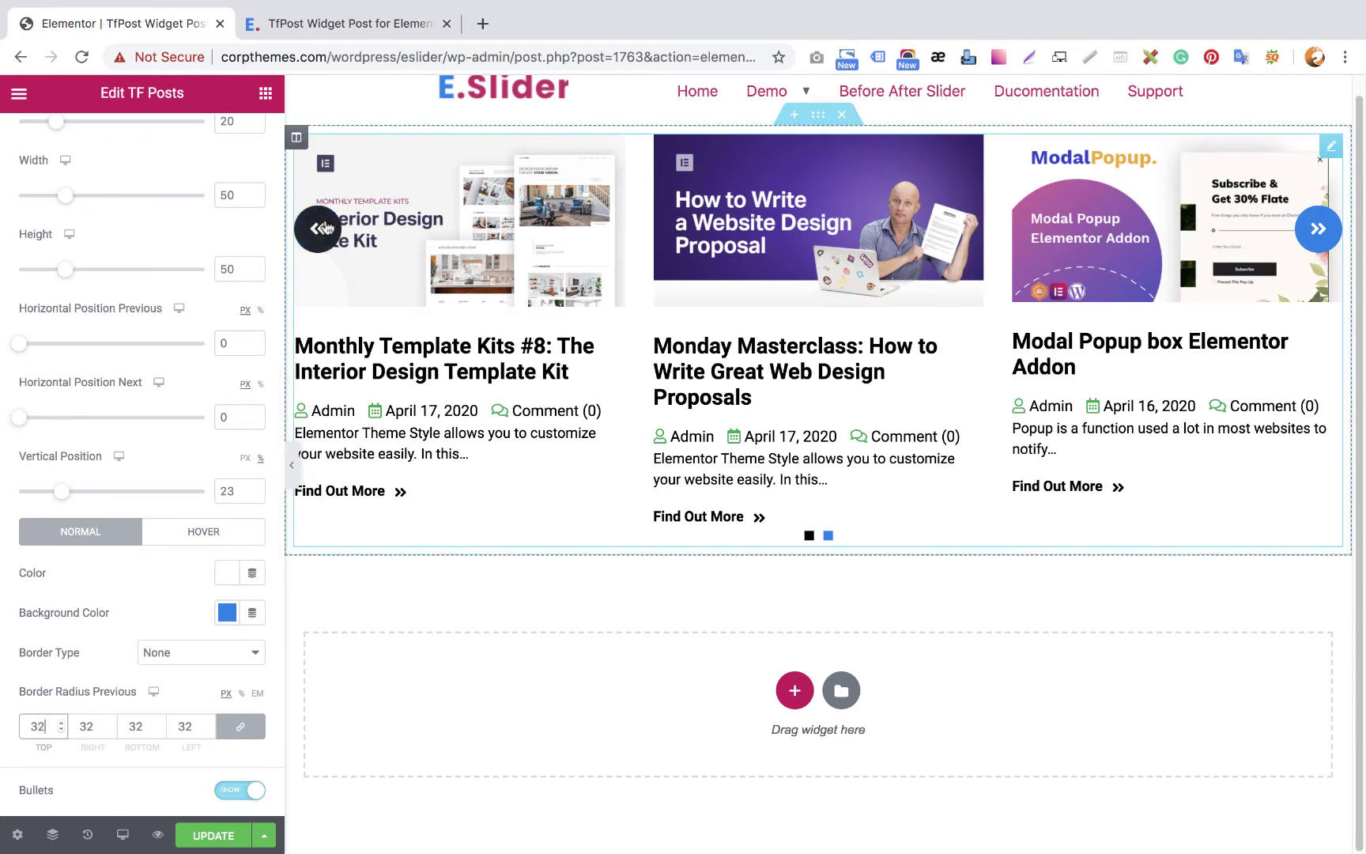
Set the carousel arrows' normal background color to the green preset #23A455
scroll(174, 646, "down", 2)
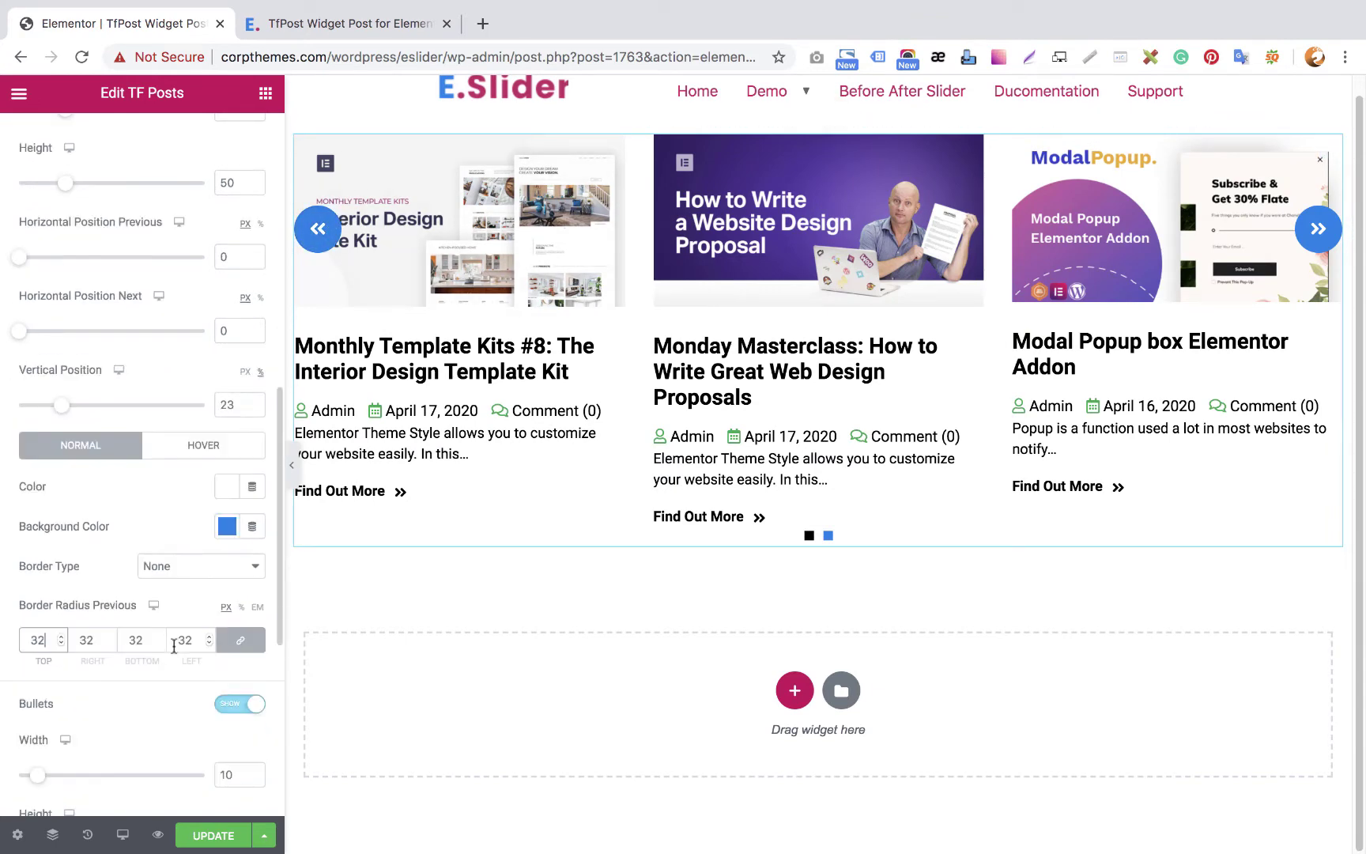
left_click(228, 526)
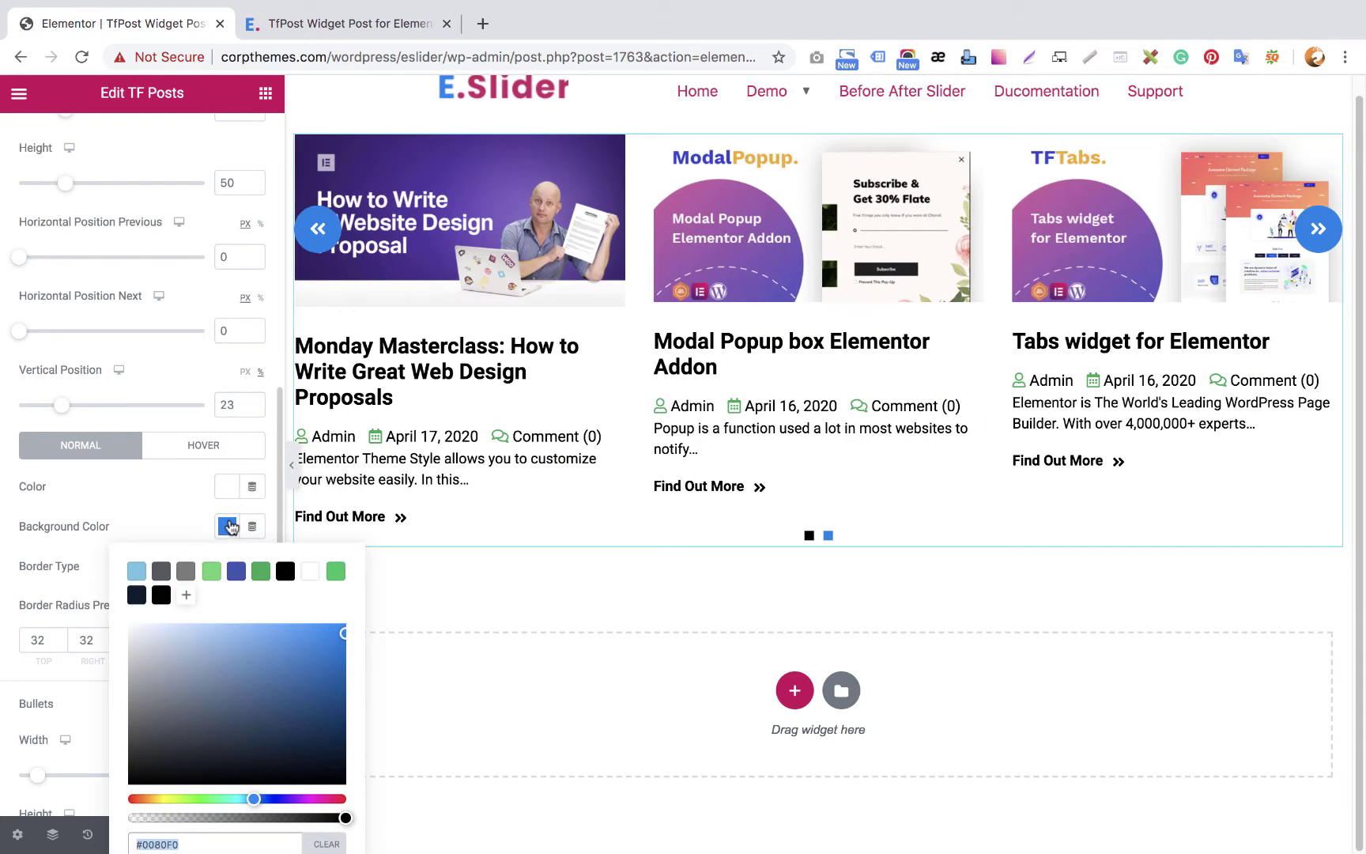
left_click(261, 572)
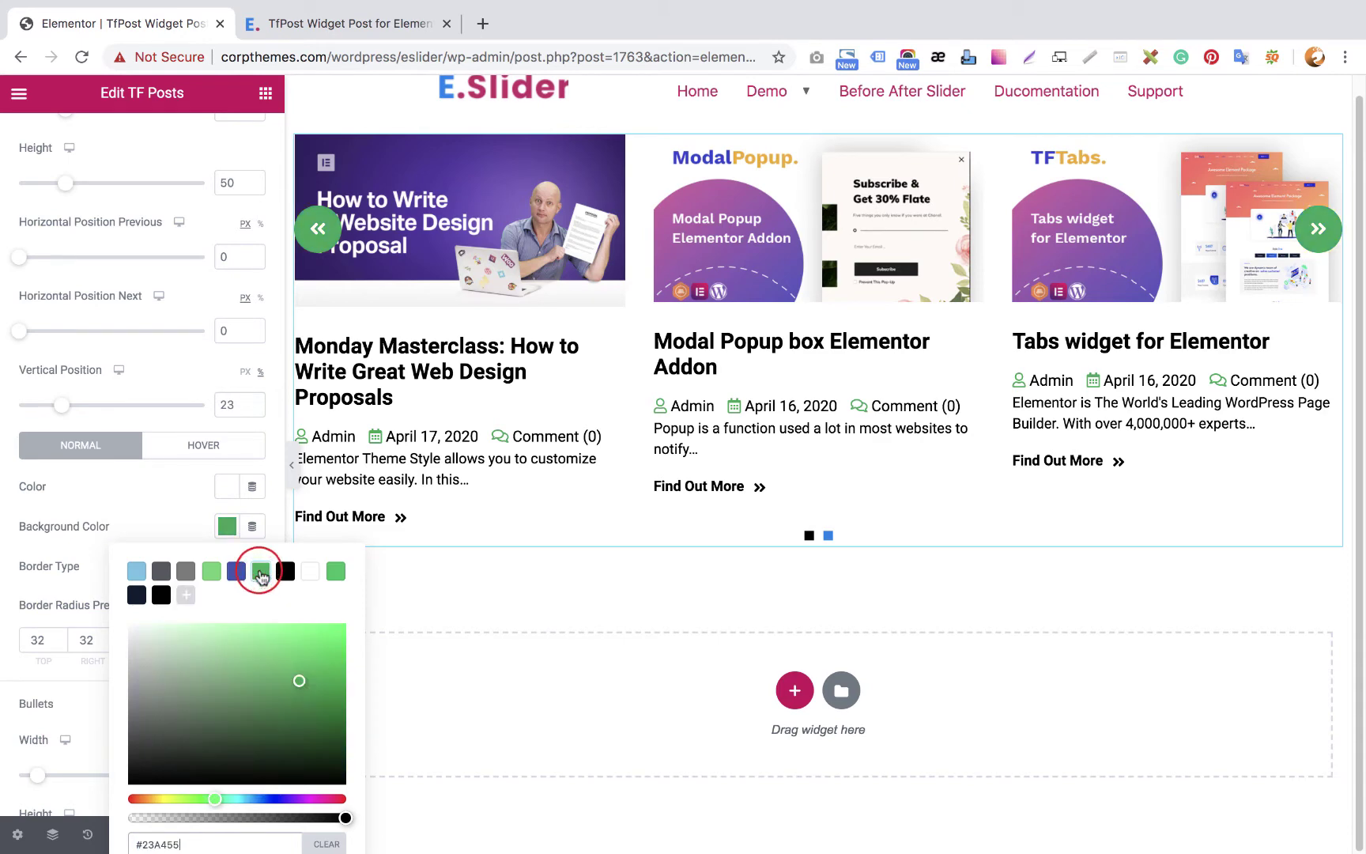
left_click(227, 526)
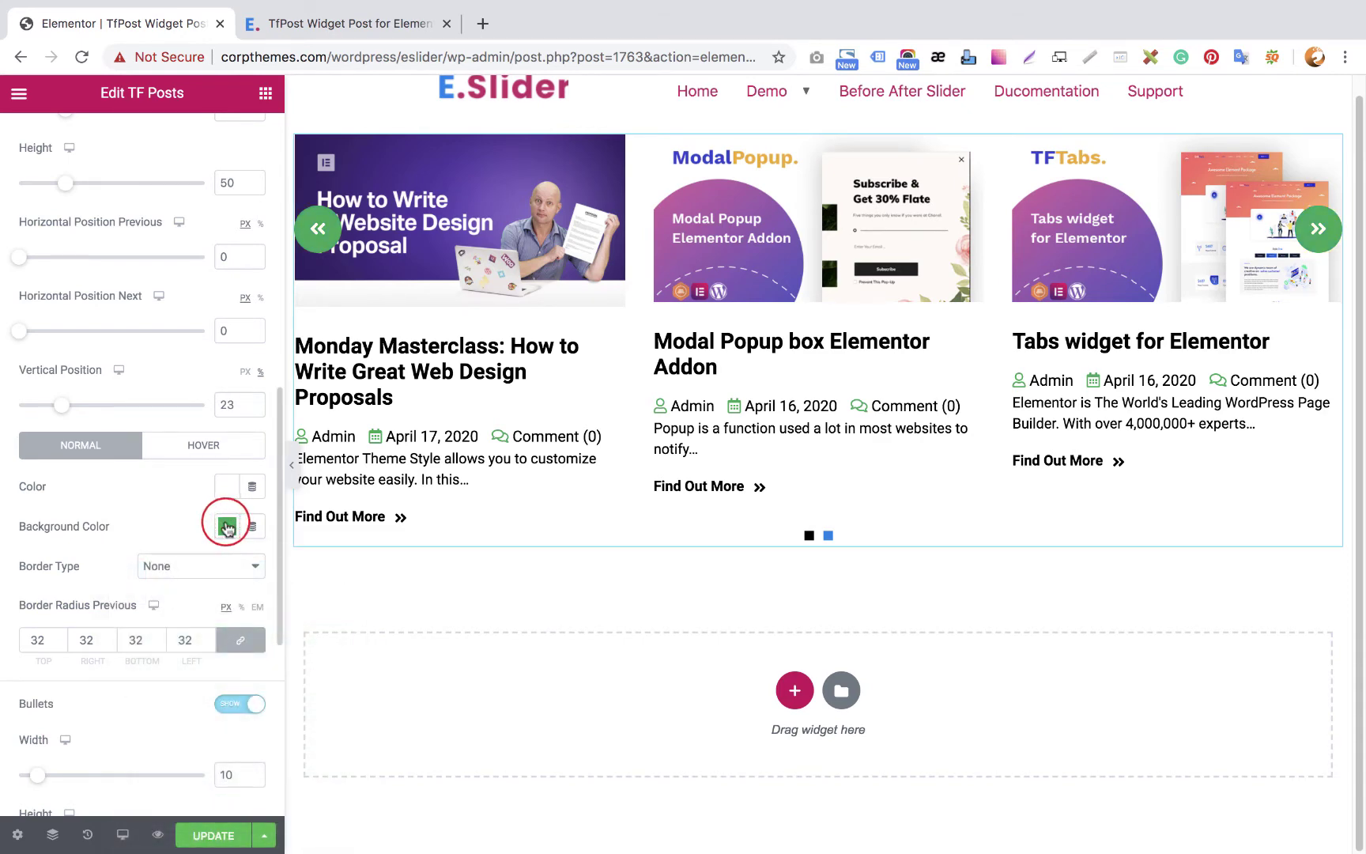
Set the carousel arrows' hover-state background color to the green preset #23A455
left_click(207, 445)
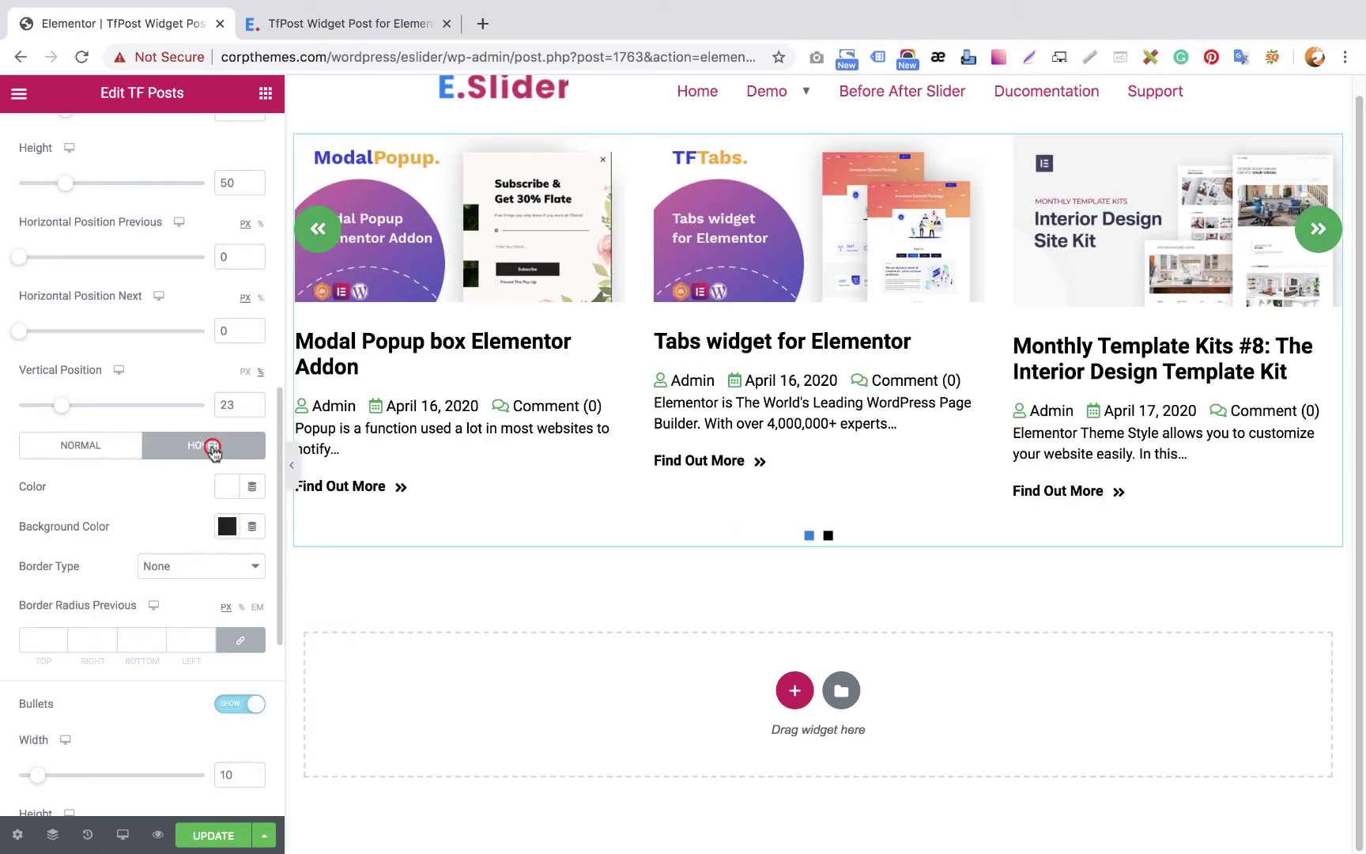
left_click(227, 526)
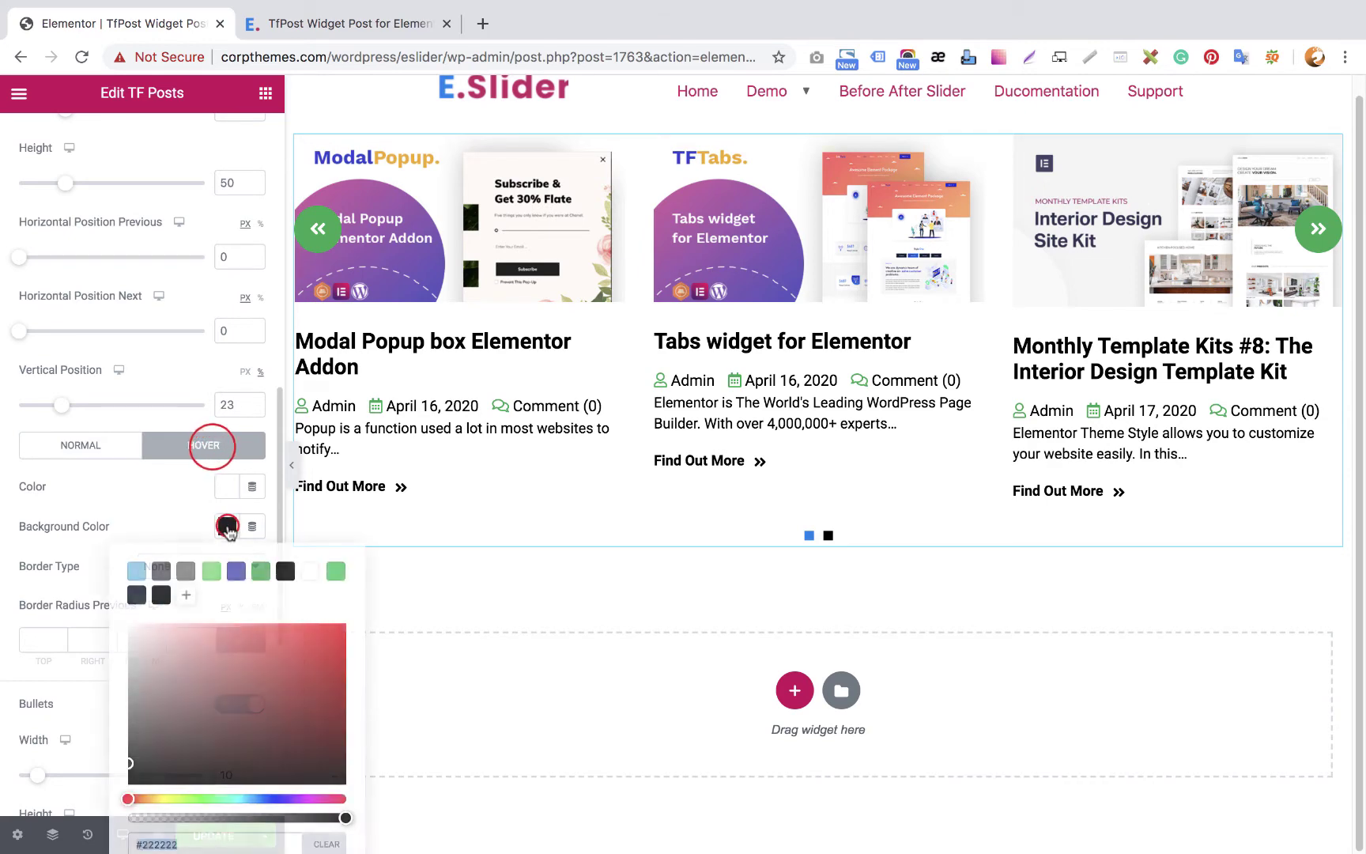
left_click(259, 572)
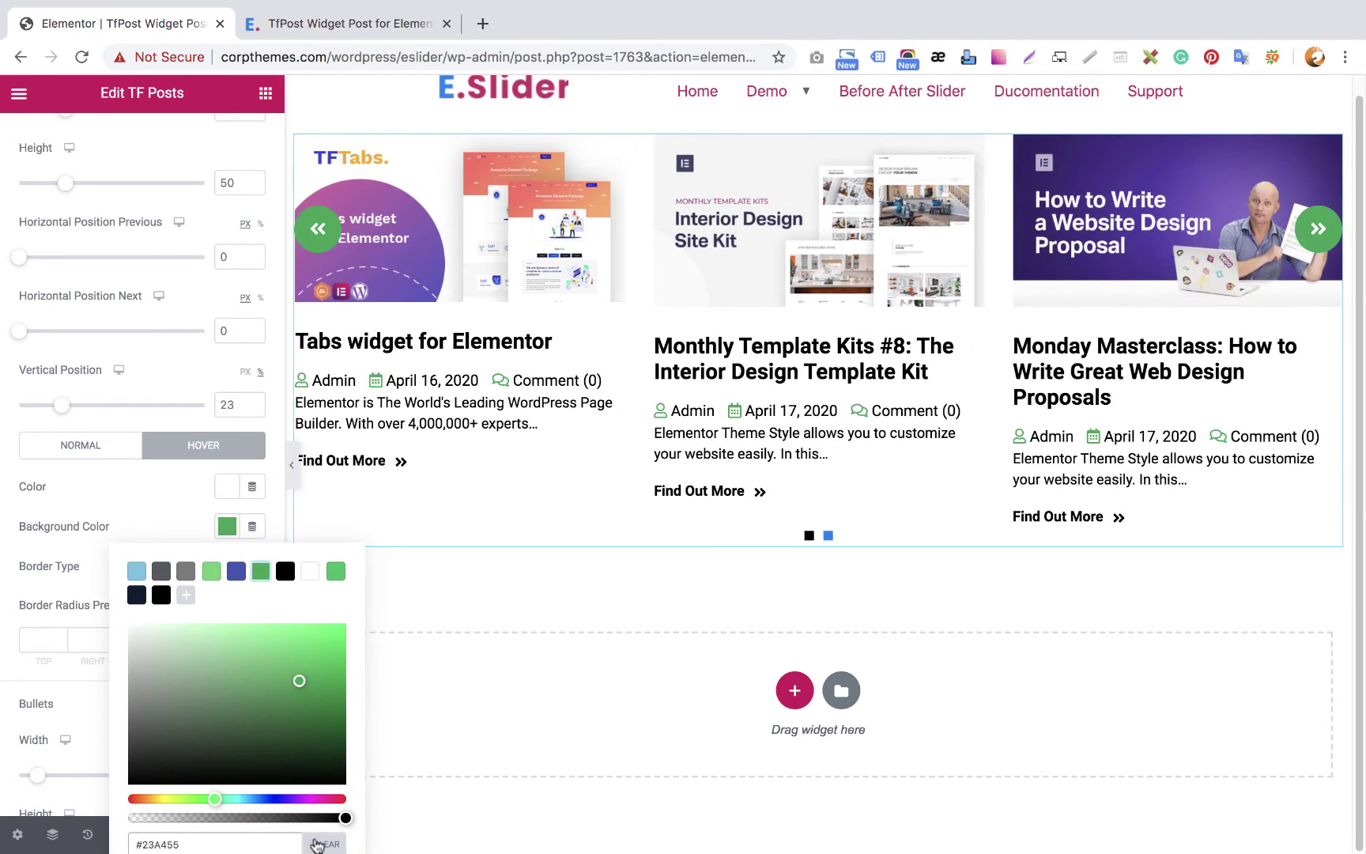
left_click(226, 527)
Make the carousel arrows' normal background color semi-transparent green, #23A455B0, and update the page
left_click(105, 447)
left_click(227, 526)
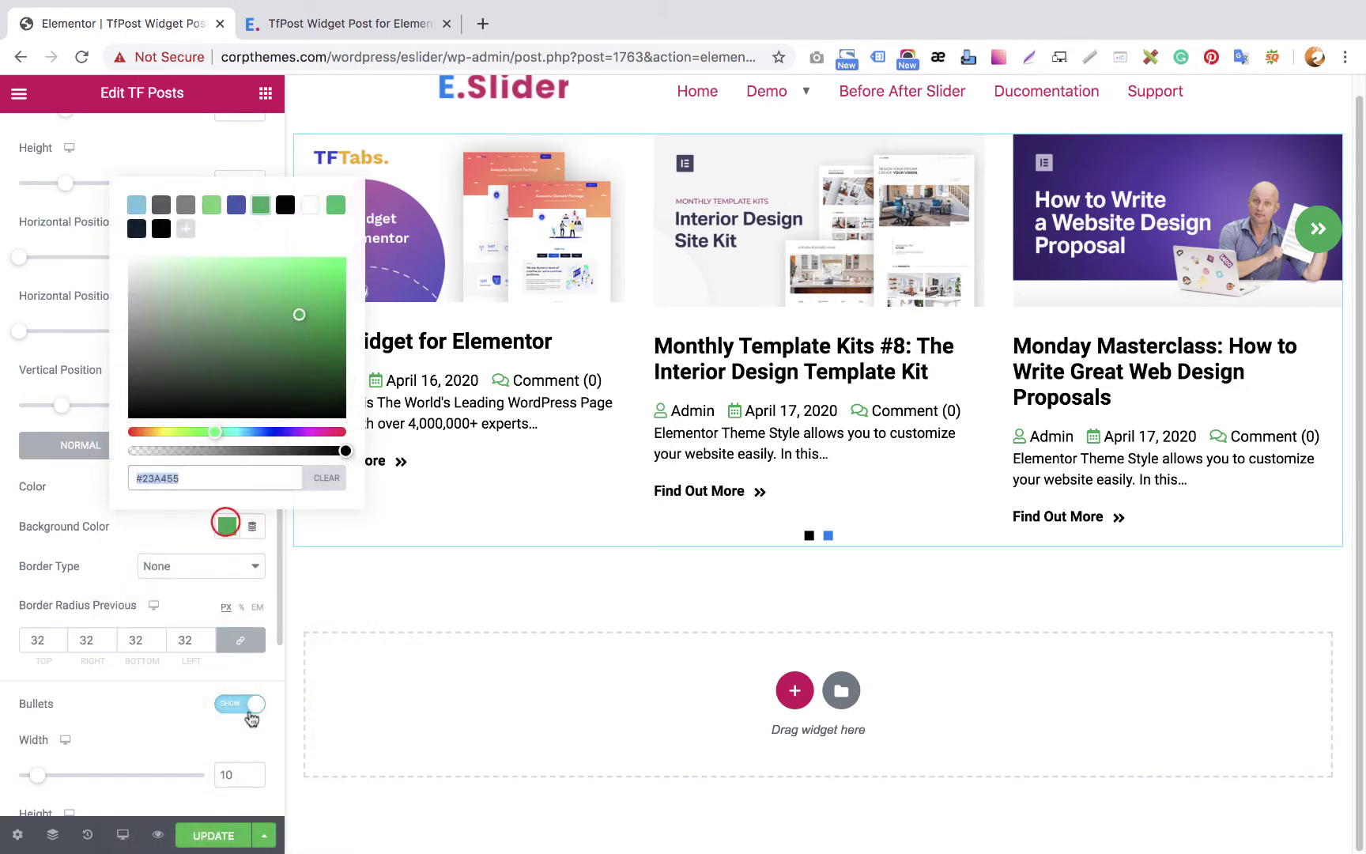
left_click(338, 452)
left_click_drag(319, 455, 278, 450)
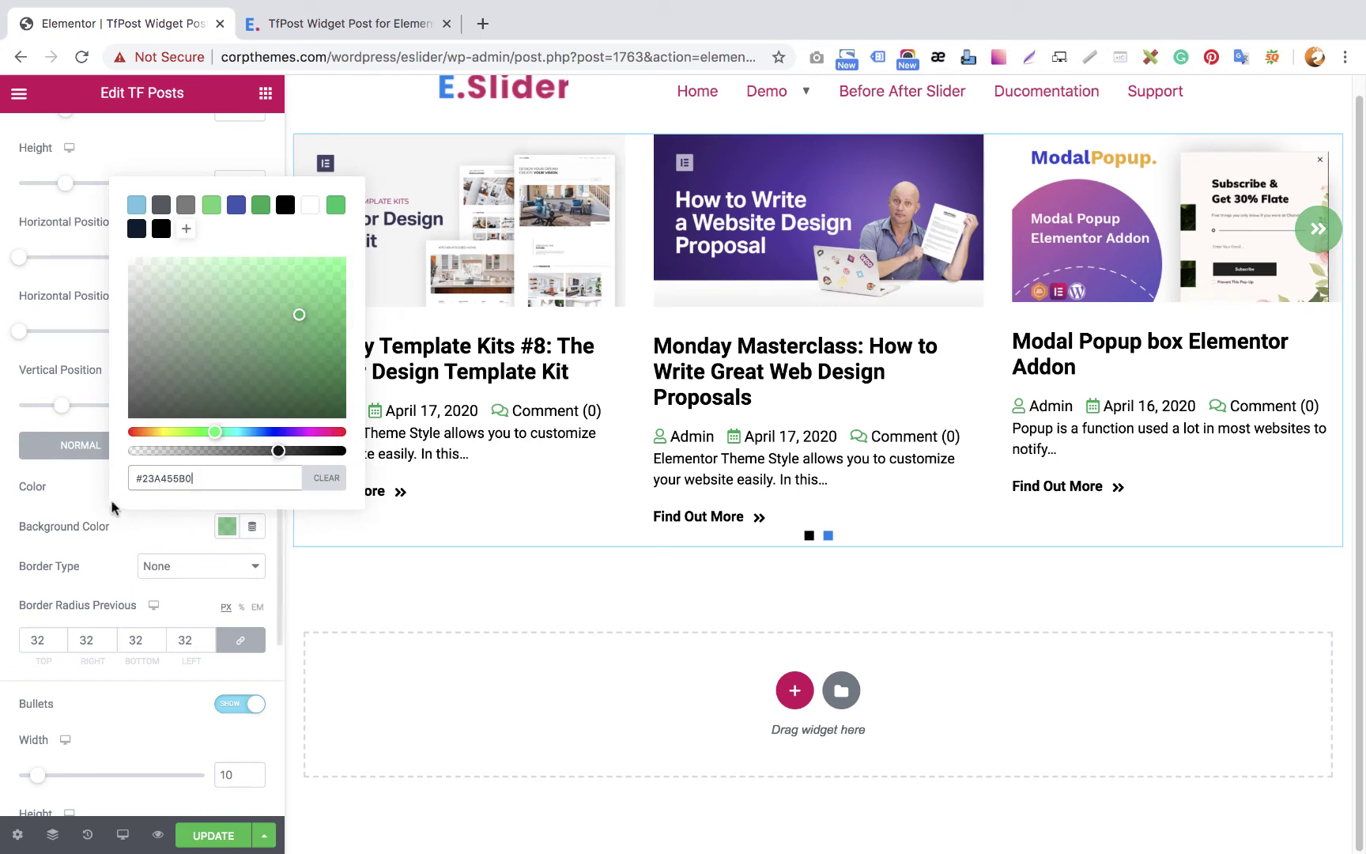
left_click(70, 492)
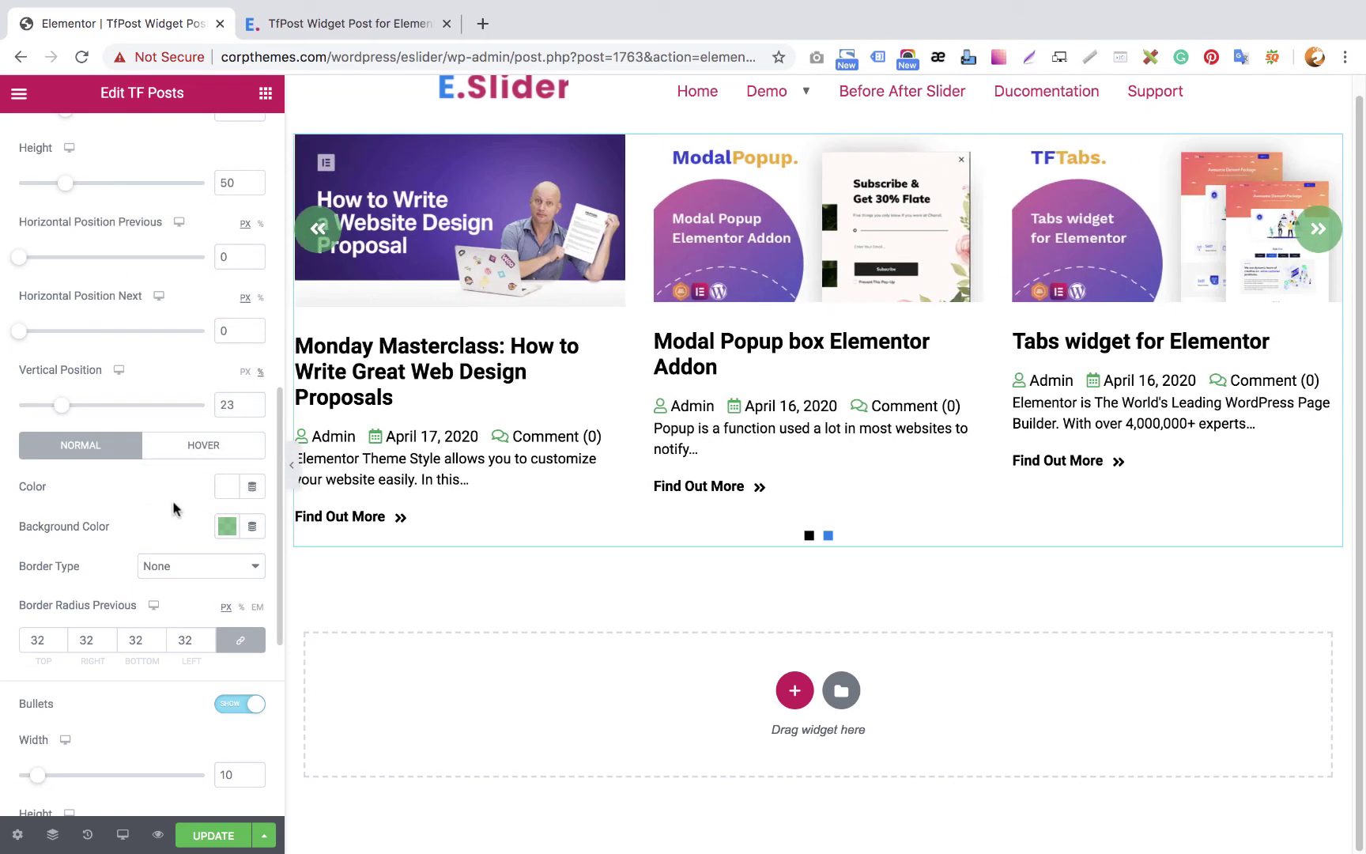
left_click(221, 837)
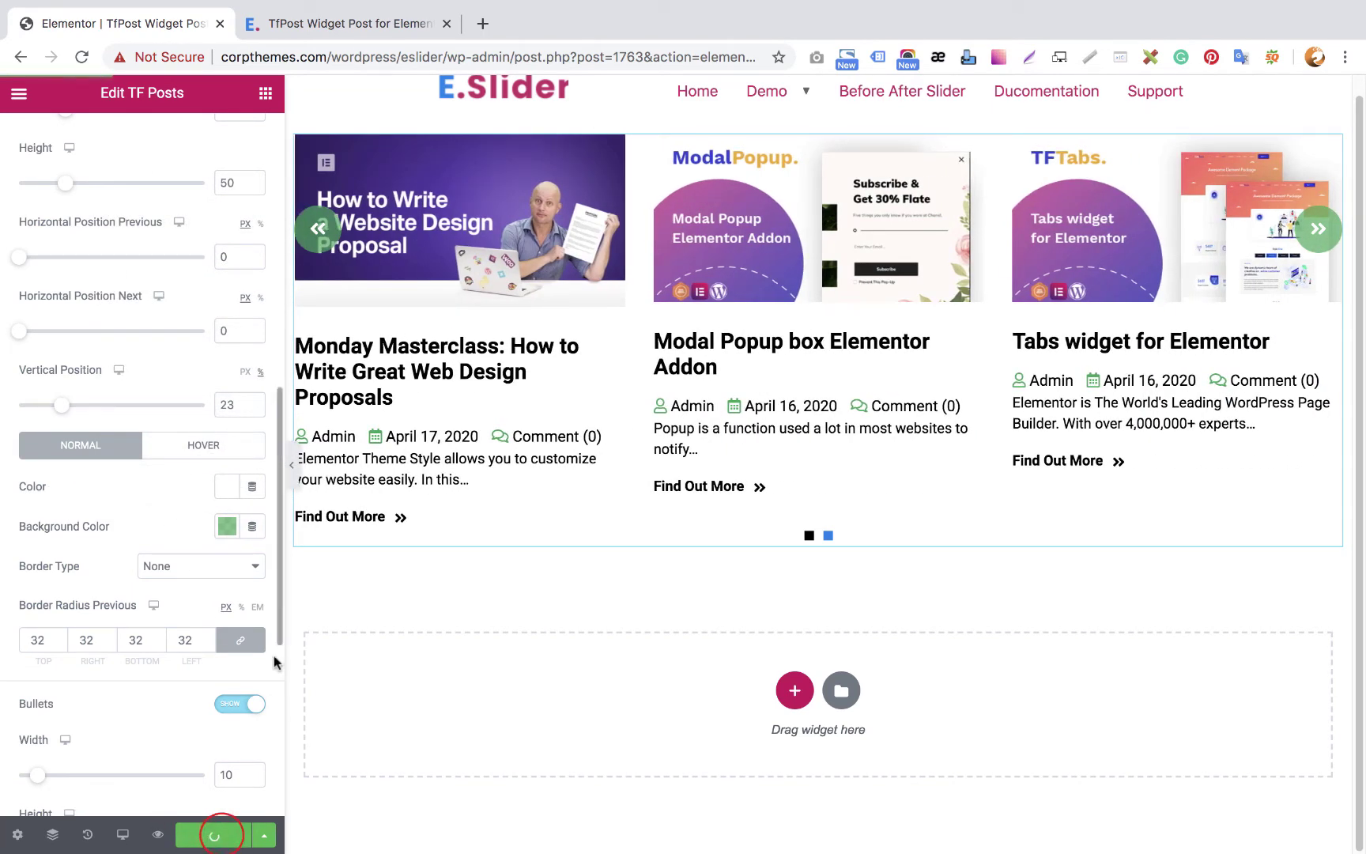
Switch to the page's preview tab, reload it, and test the carousel's previous arrow
mouse_move(476, 7)
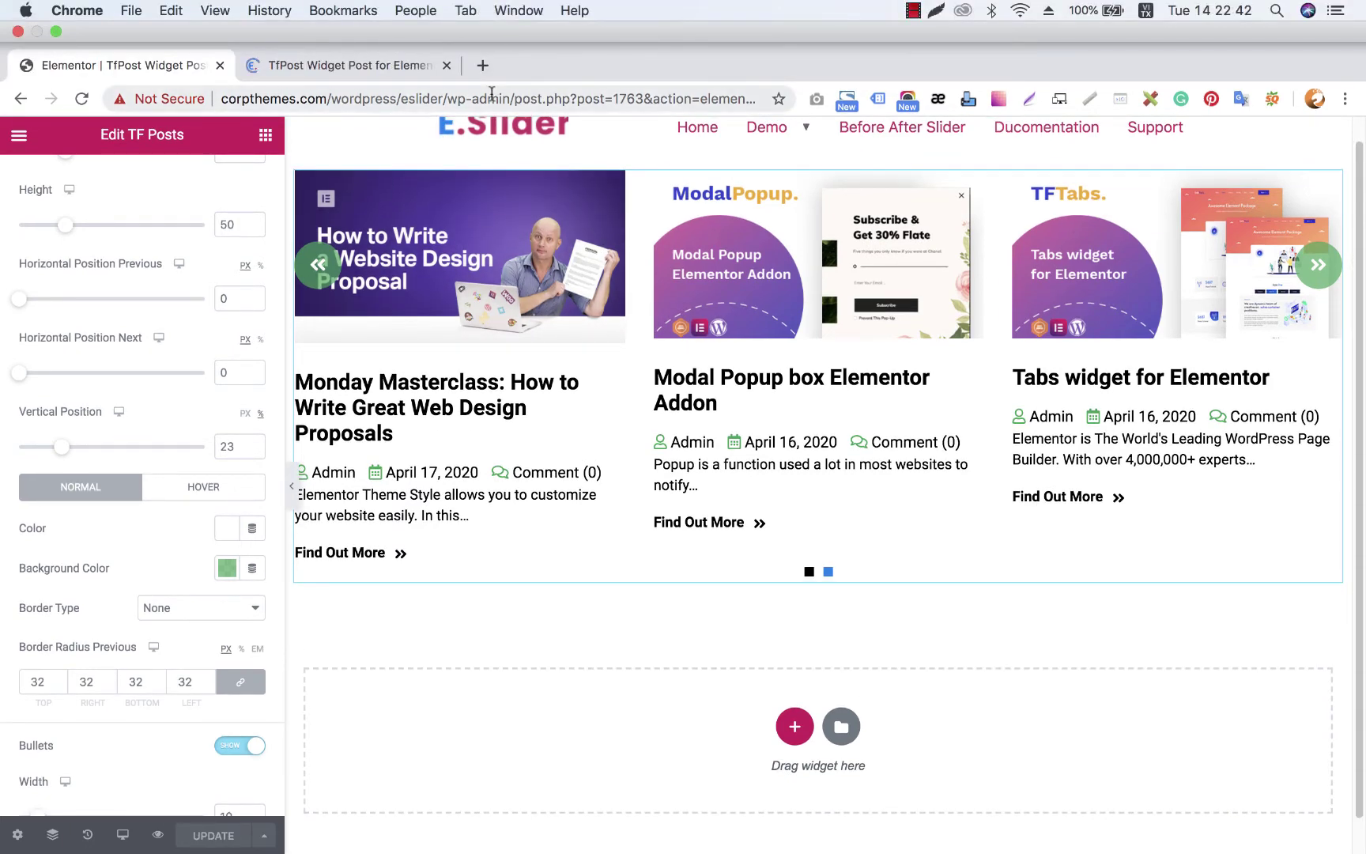
left_click(341, 66)
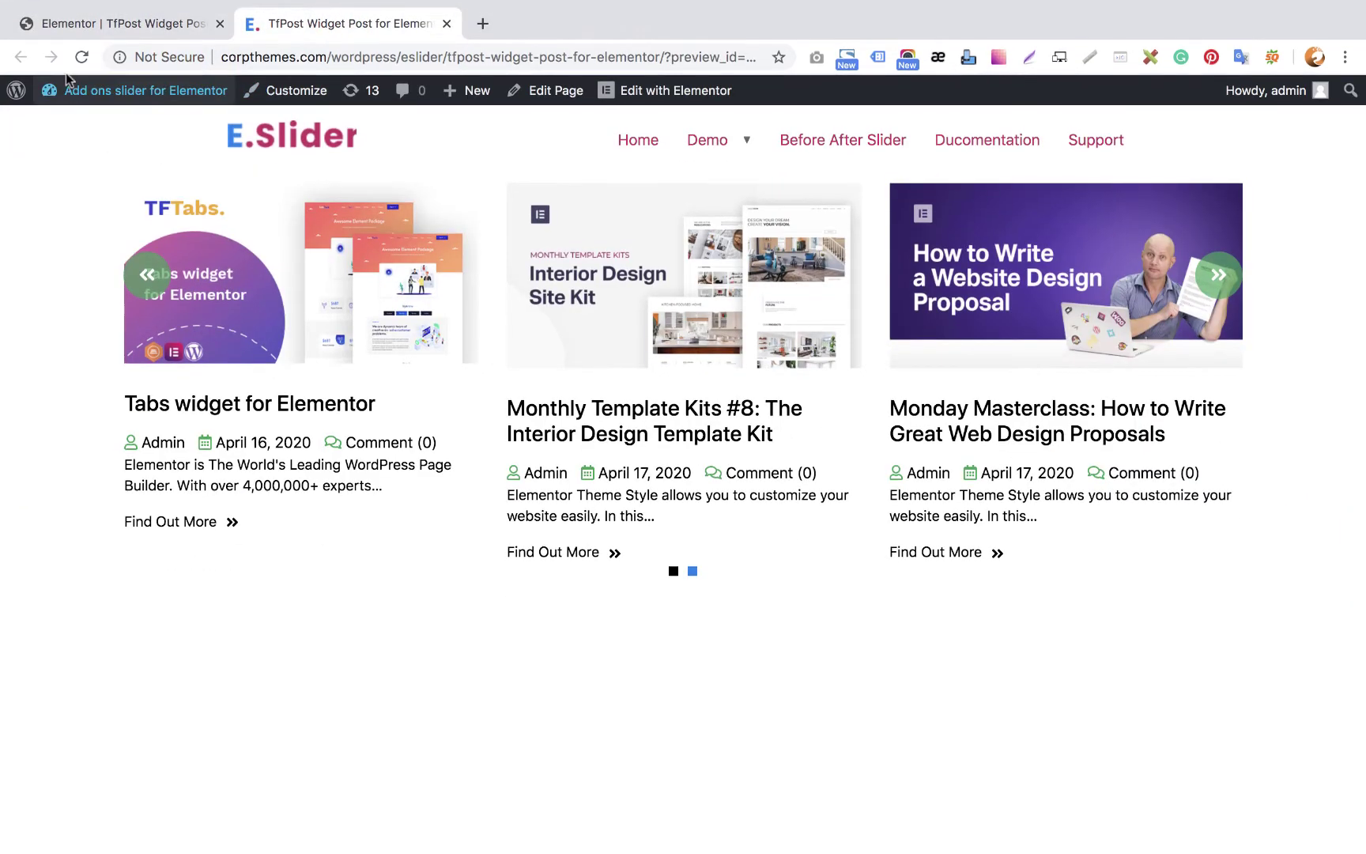
left_click(82, 57)
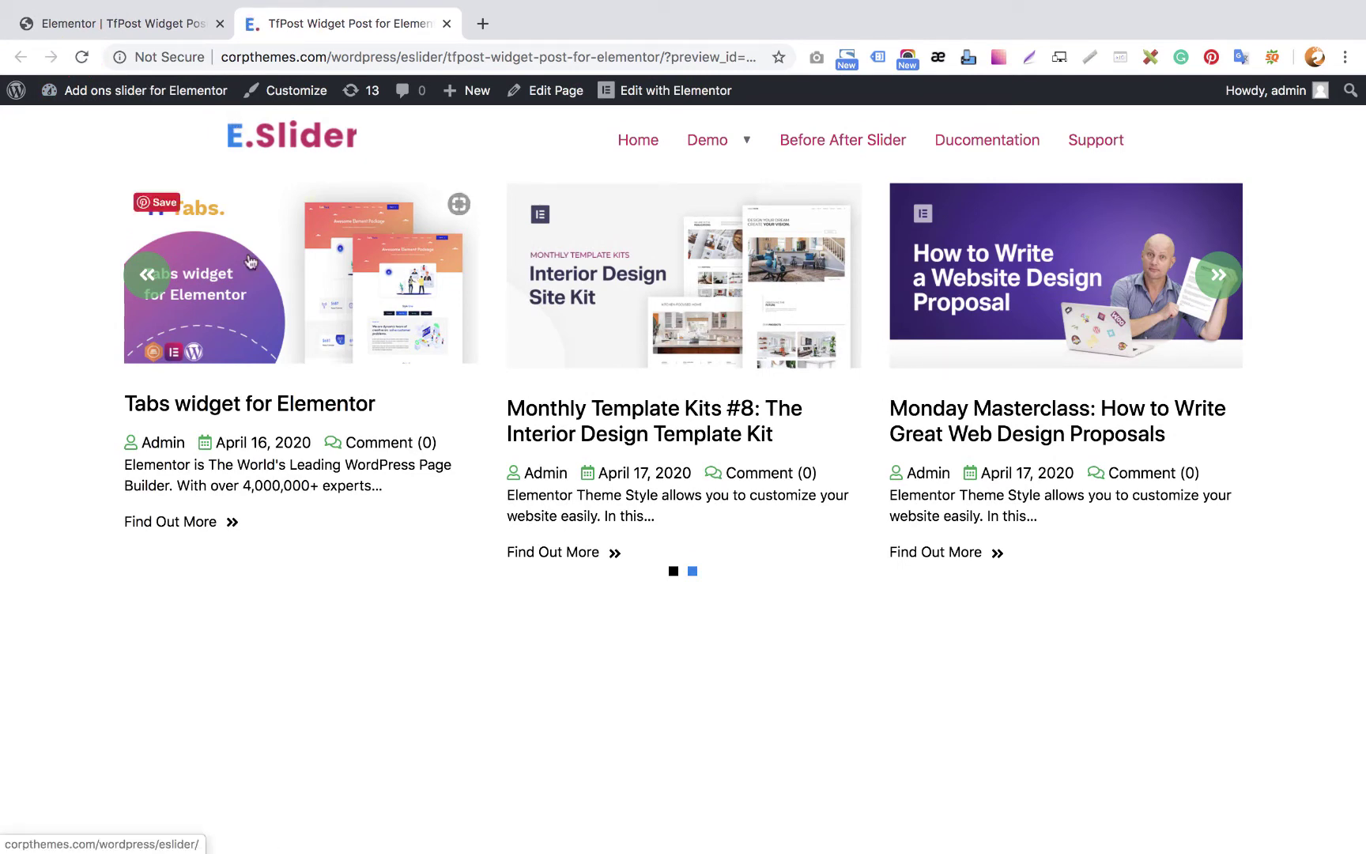
left_click(146, 277)
left_click(147, 277)
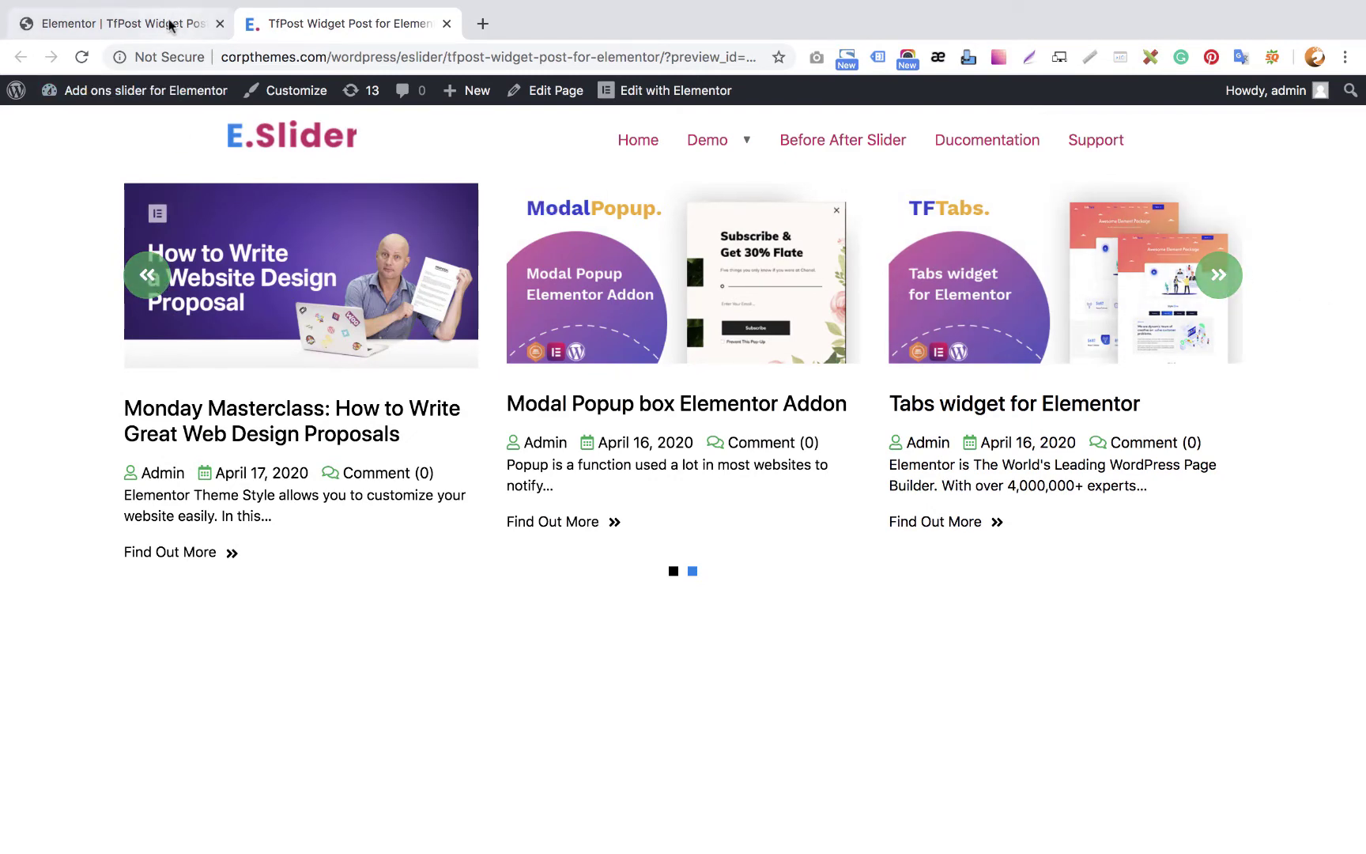
Return to the Elementor editor and look through the widget's carousel, arrow and bullet settings
left_click(193, 22)
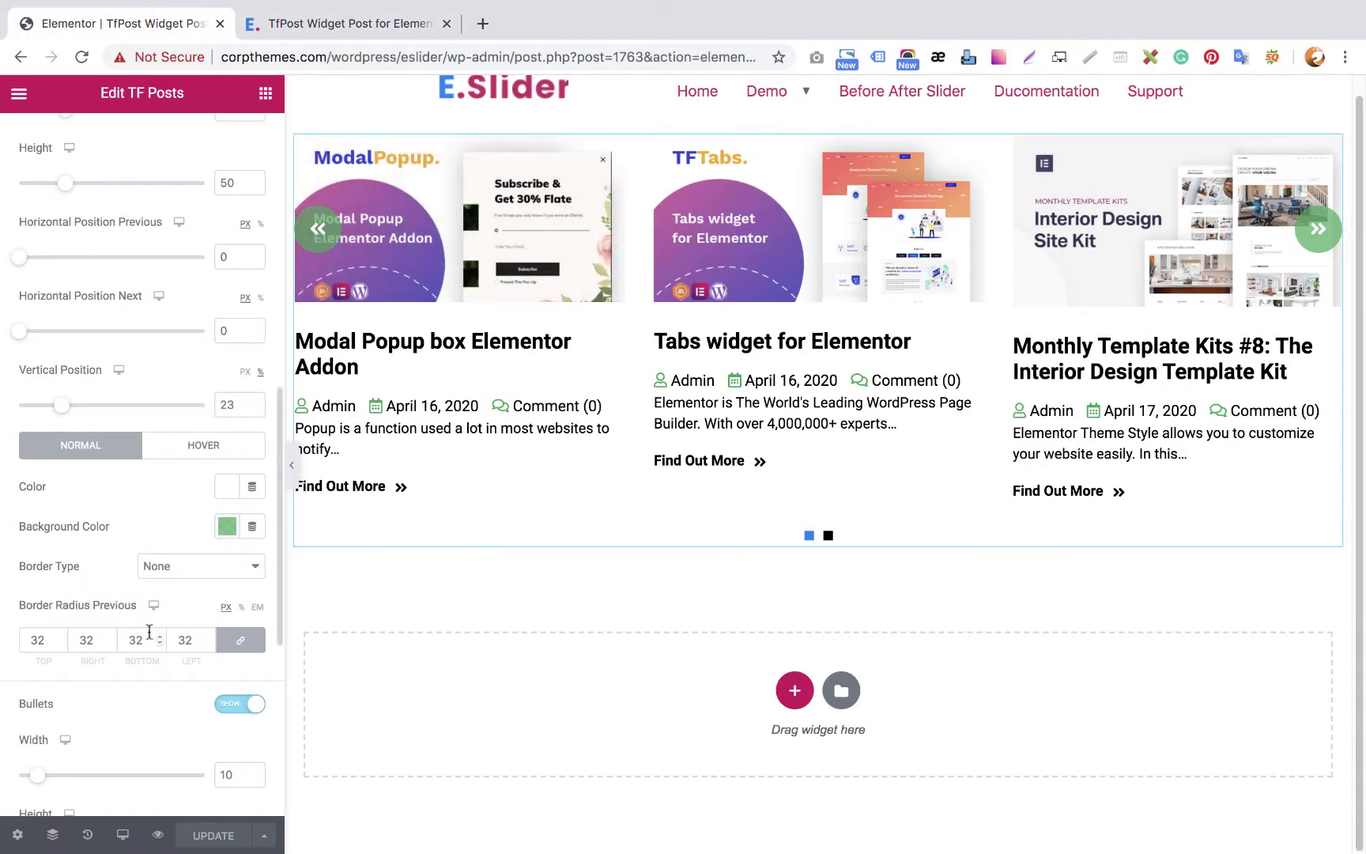
scroll(131, 614, "down", 6)
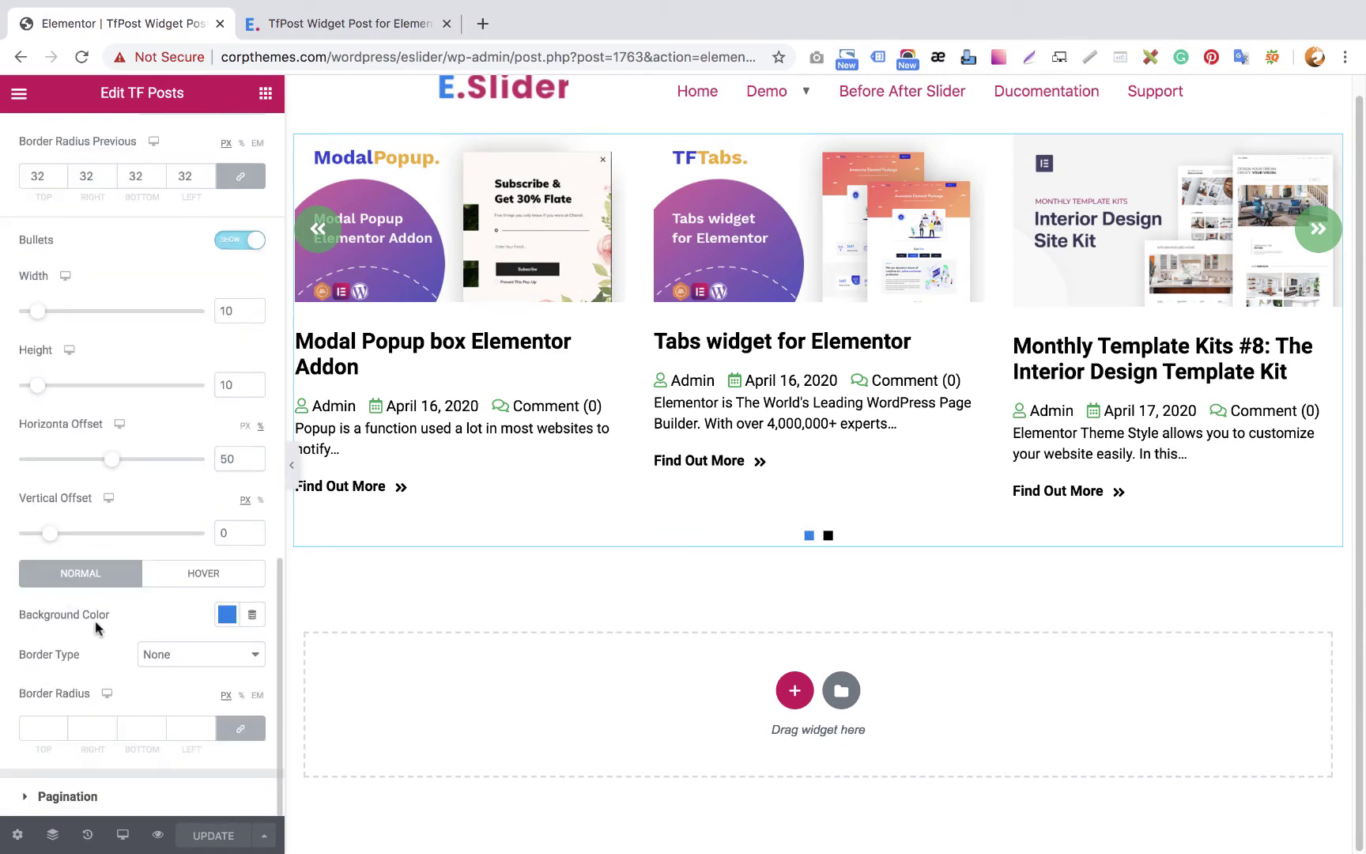
scroll(108, 622, "up", 5)
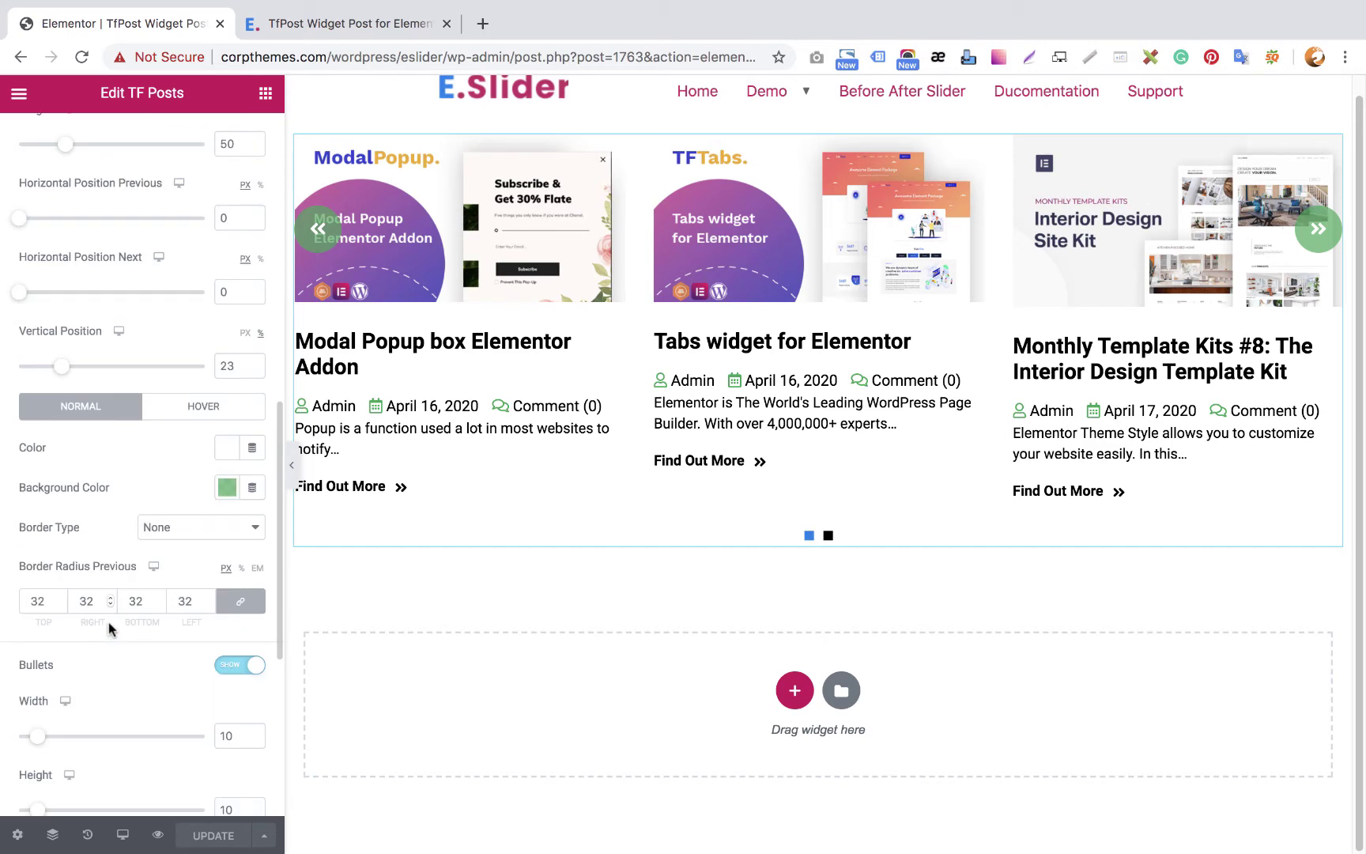
scroll(109, 621, "up", 5)
scroll(110, 621, "up", 2)
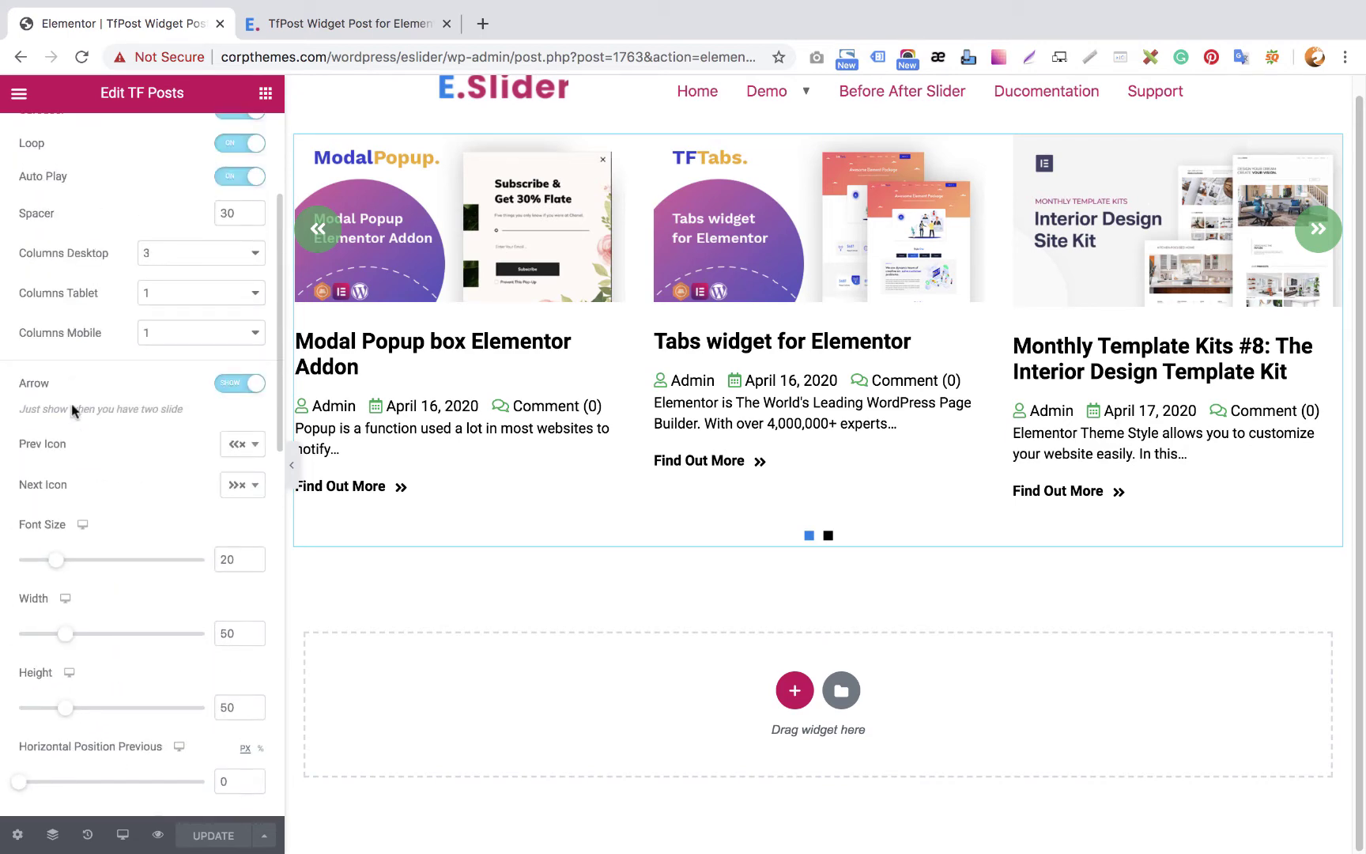
scroll(71, 409, "up", 1)
scroll(74, 422, "down", 5)
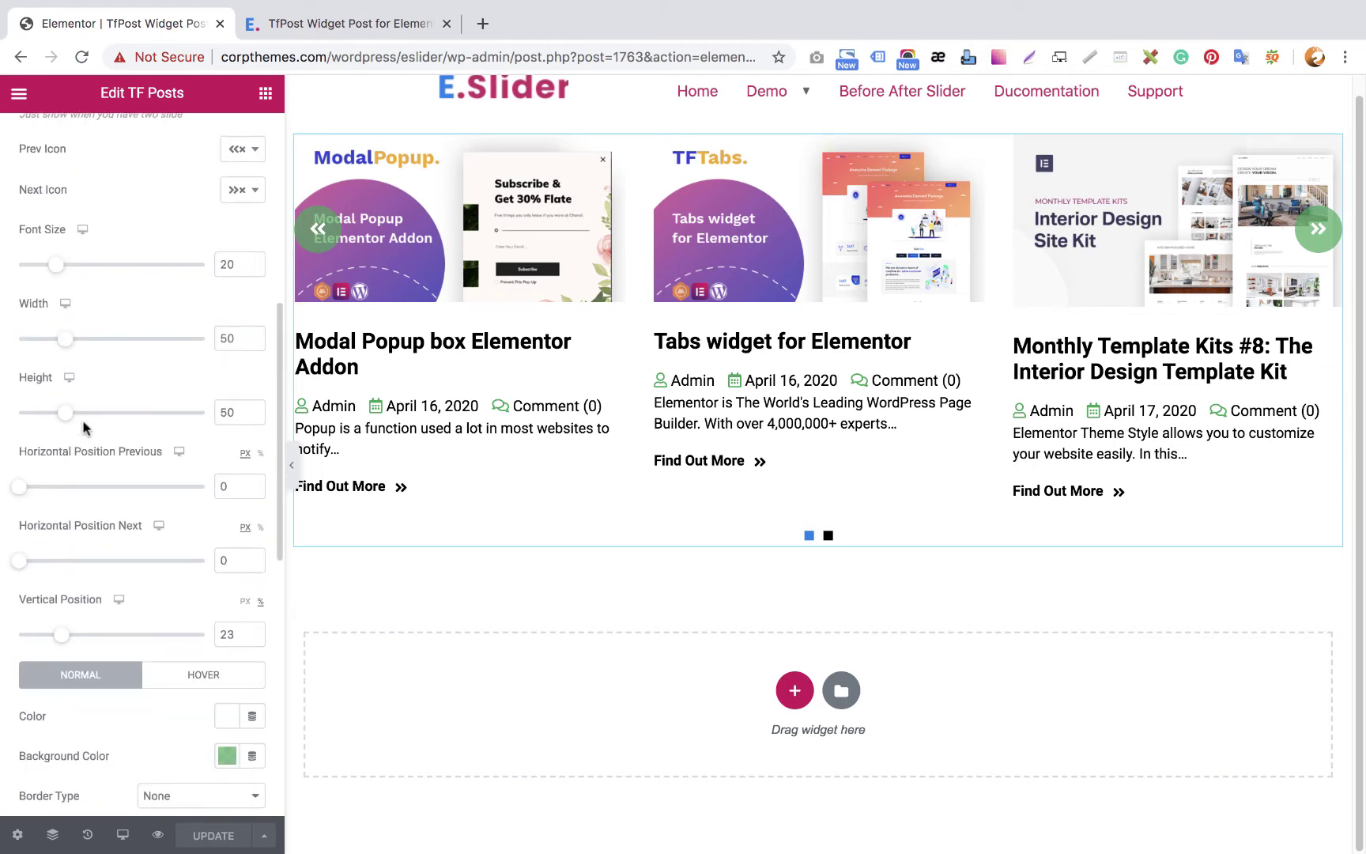
scroll(85, 428, "down", 6)
scroll(85, 419, "down", 3)
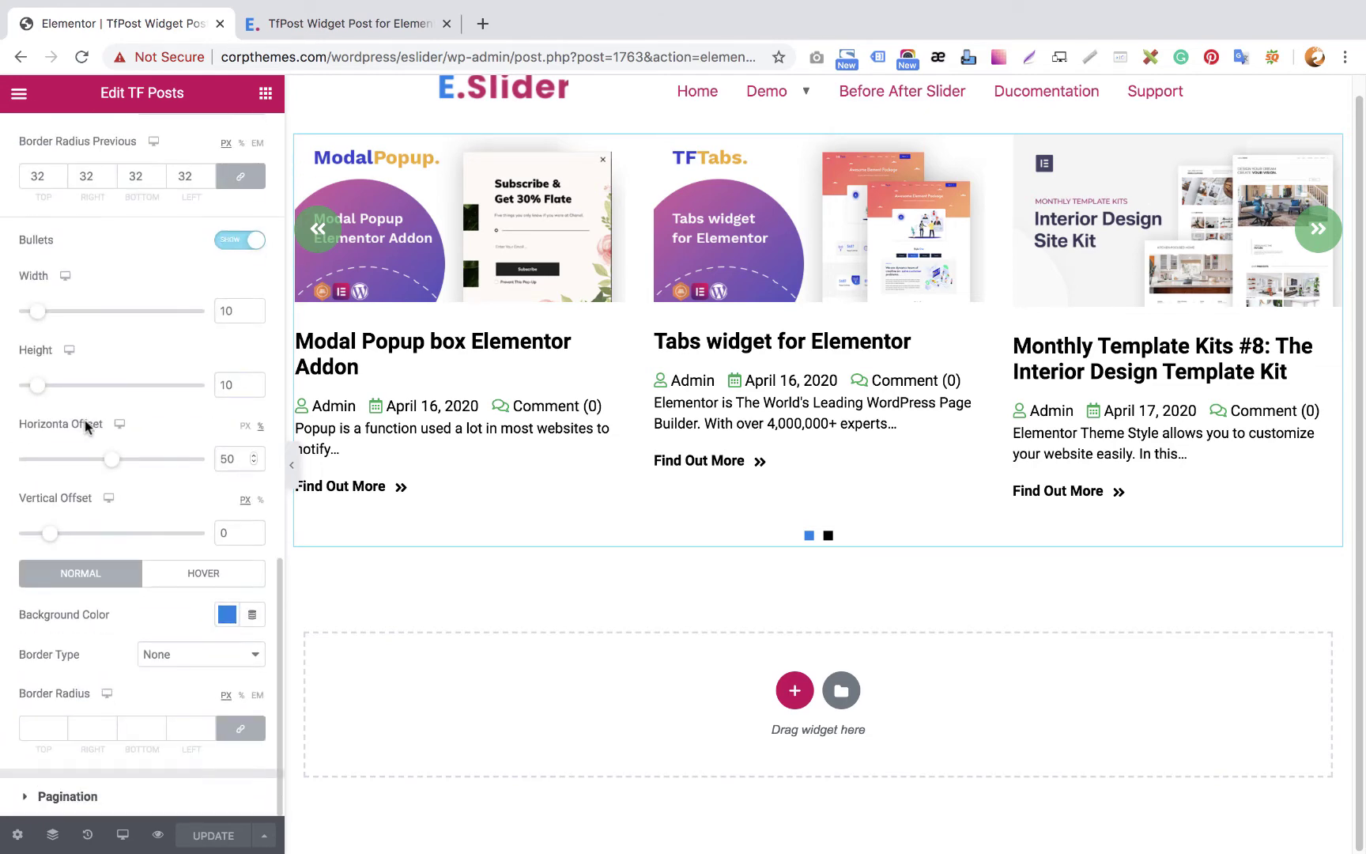
scroll(85, 420, "up", 15)
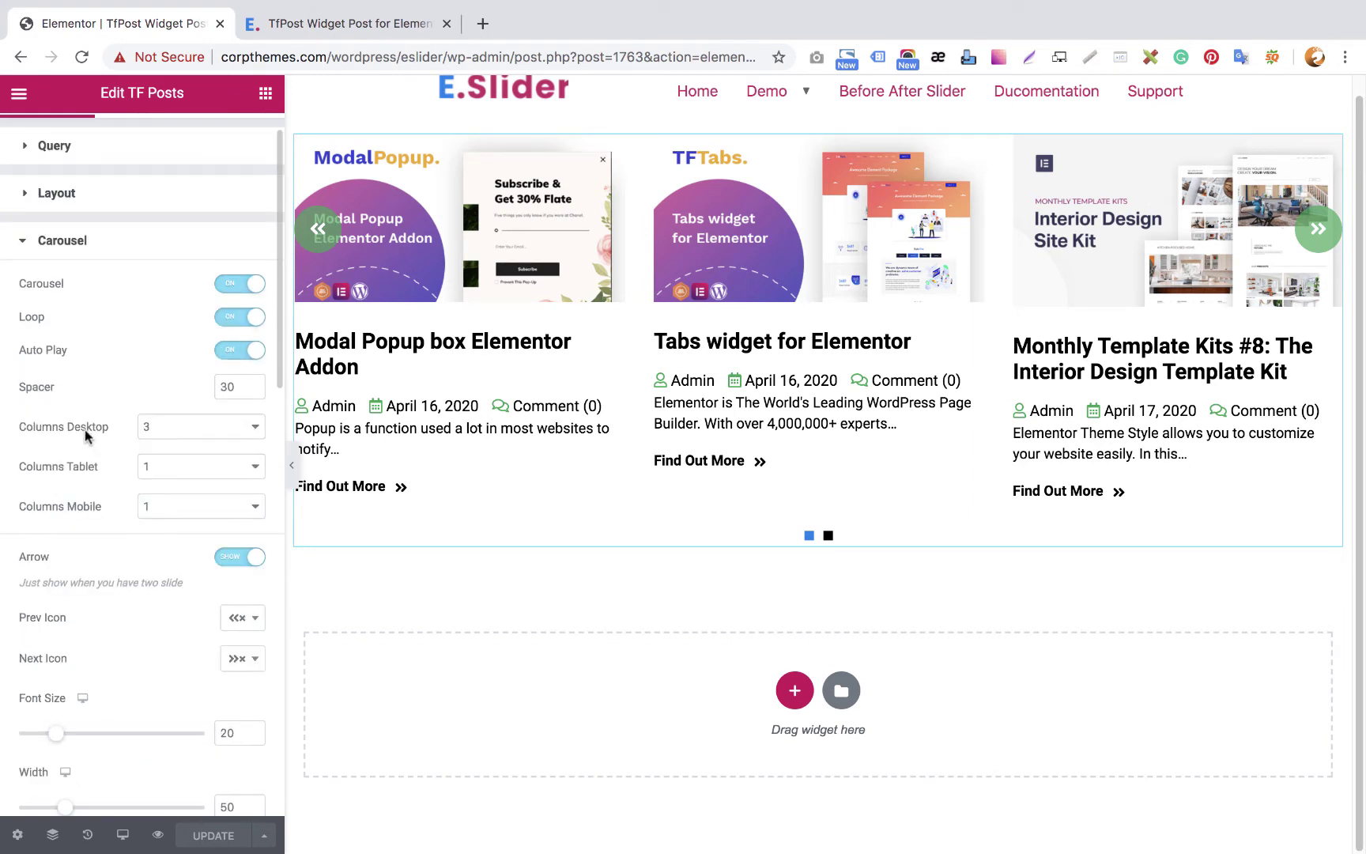
left_click(71, 251)
left_click(70, 252)
left_click(70, 251)
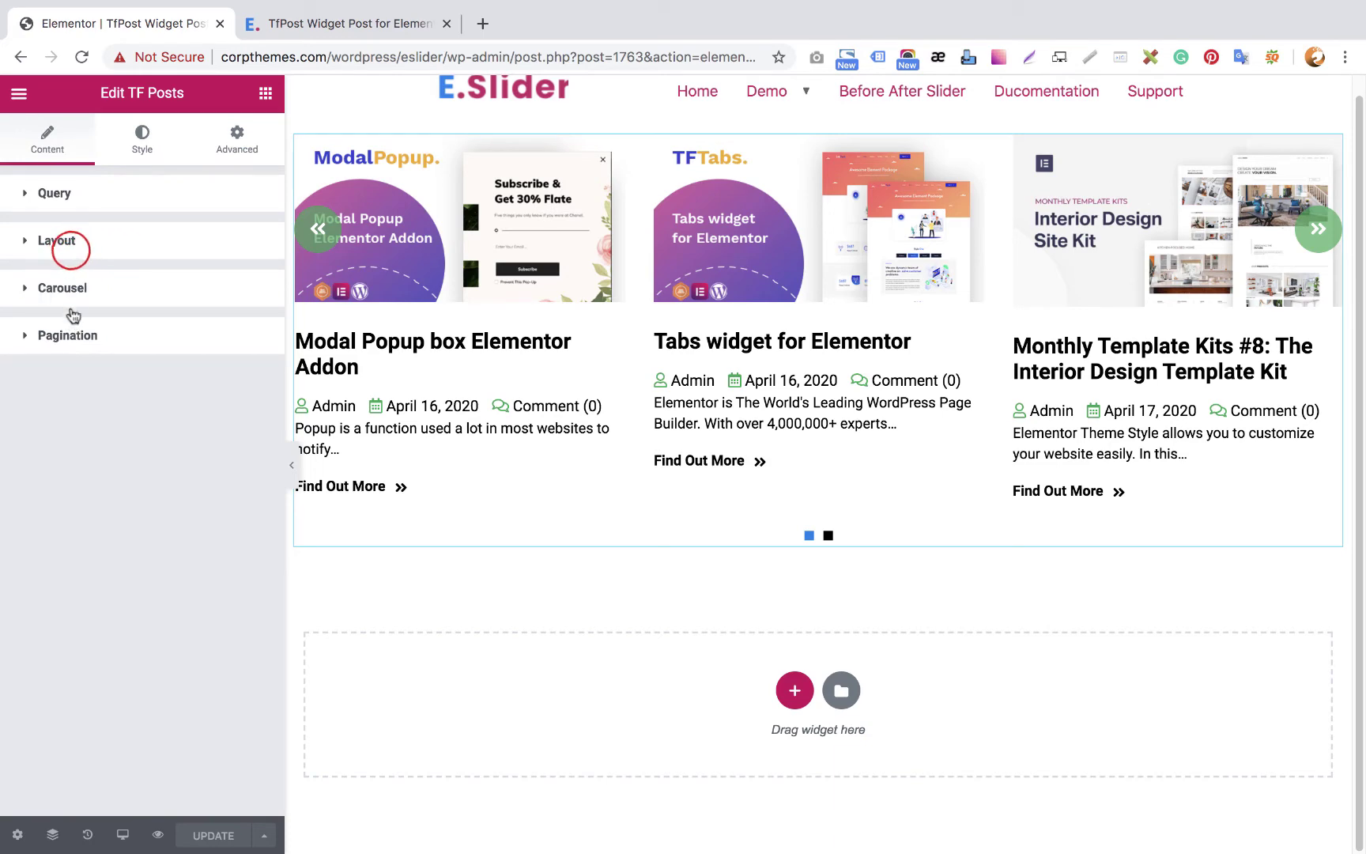
Reopen the carousel settings and set the bullets' width to 30
left_click(72, 289)
scroll(152, 403, "down", 2)
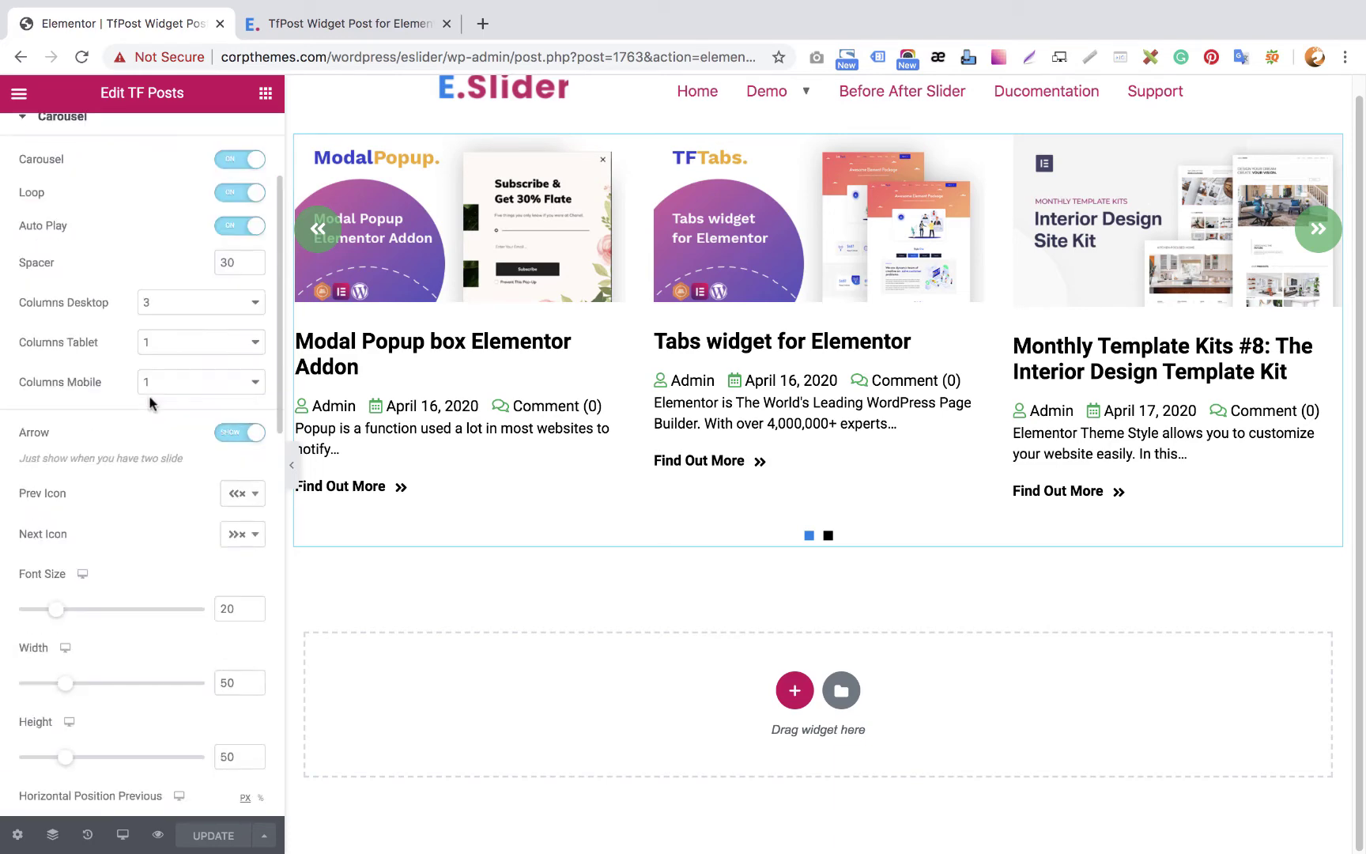
scroll(152, 403, "down", 5)
scroll(150, 408, "down", 2)
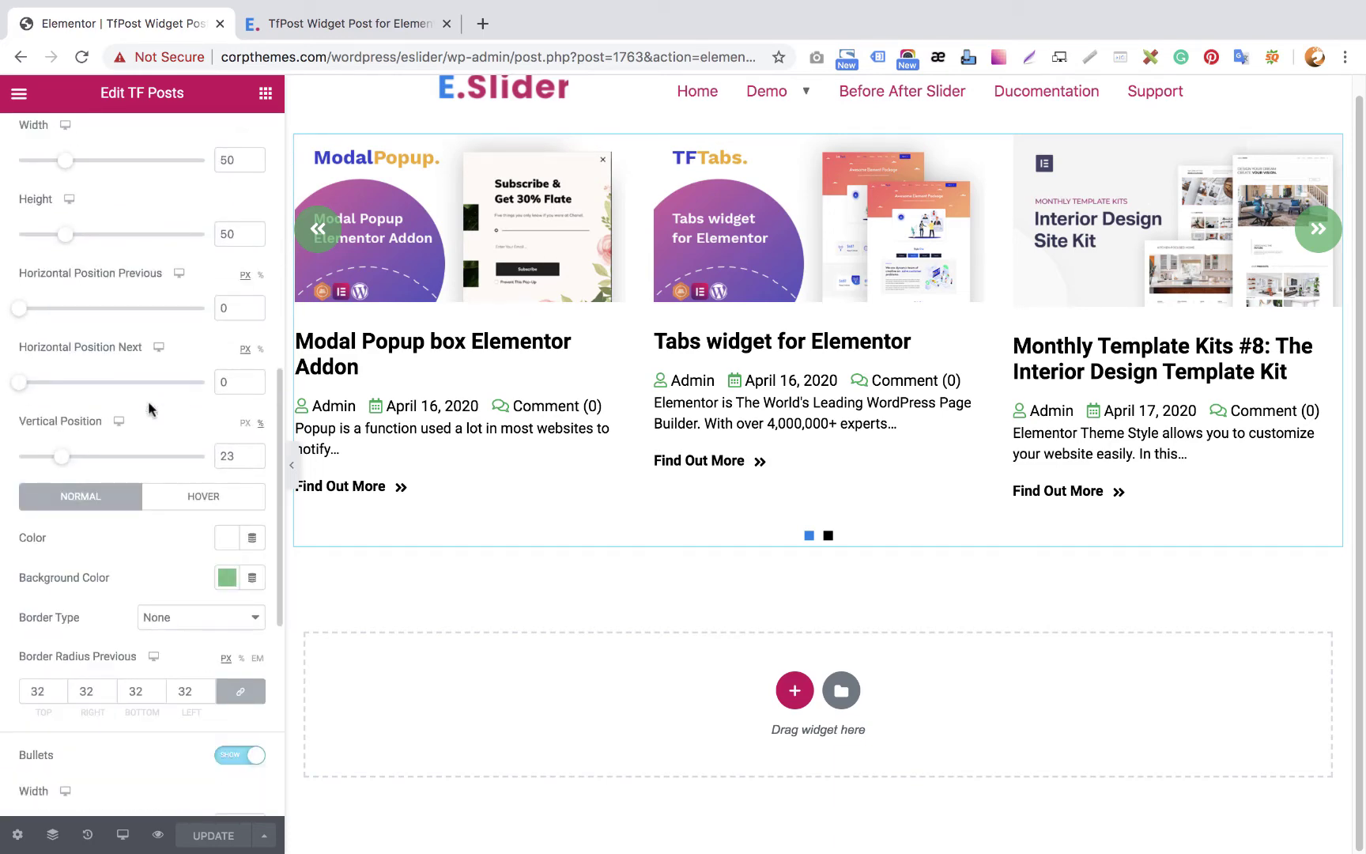
scroll(150, 408, "down", 2)
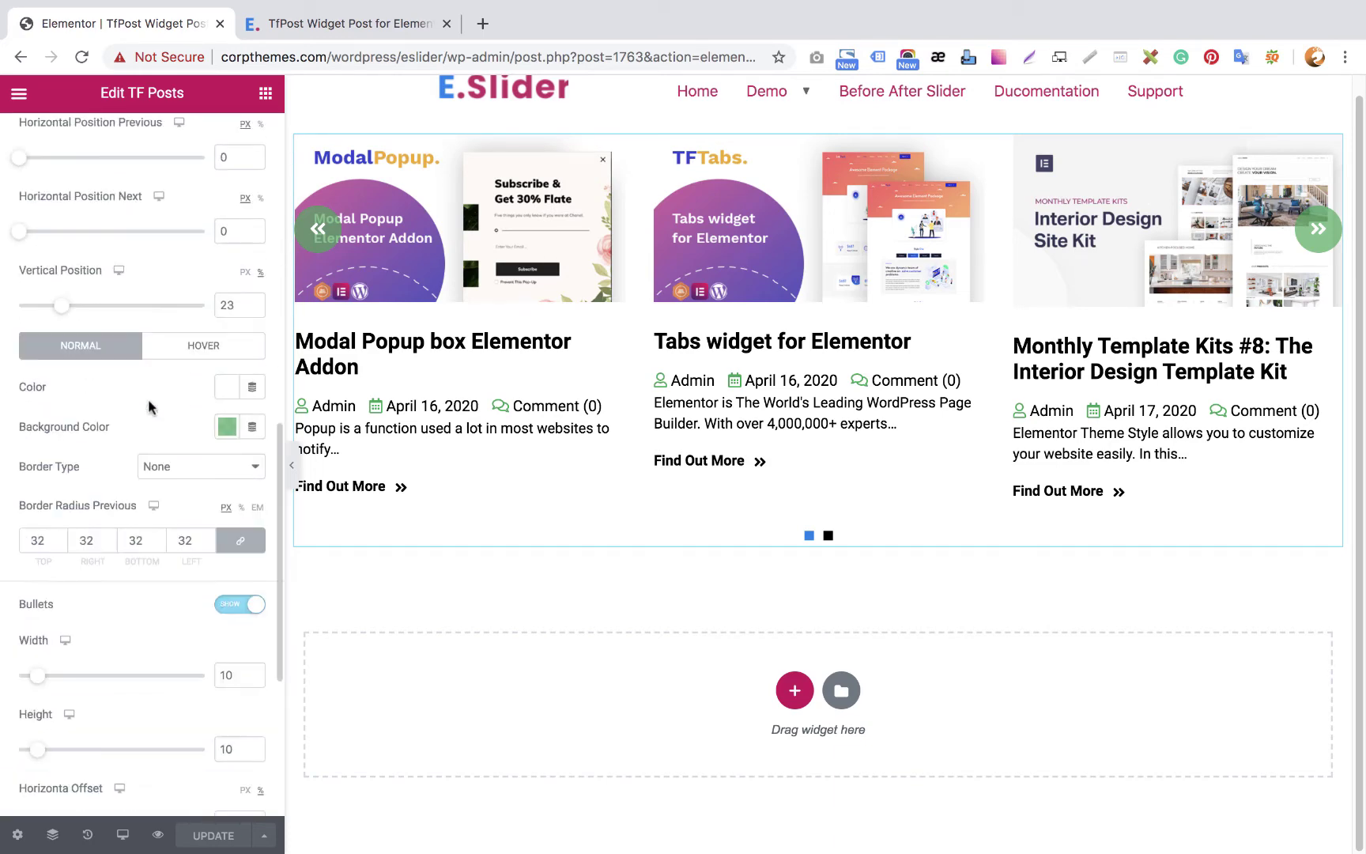
left_click(48, 605)
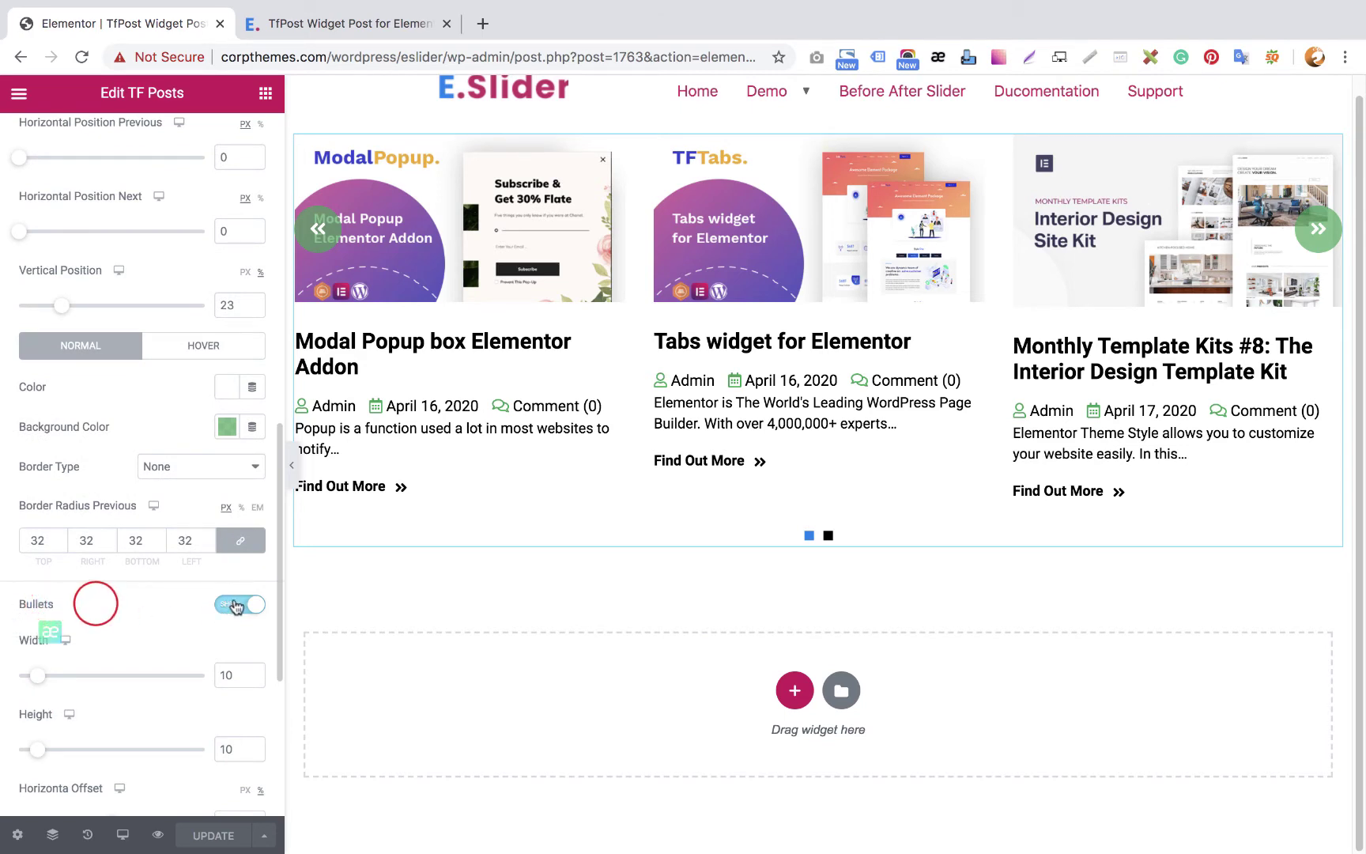
scroll(234, 612, "down", 1)
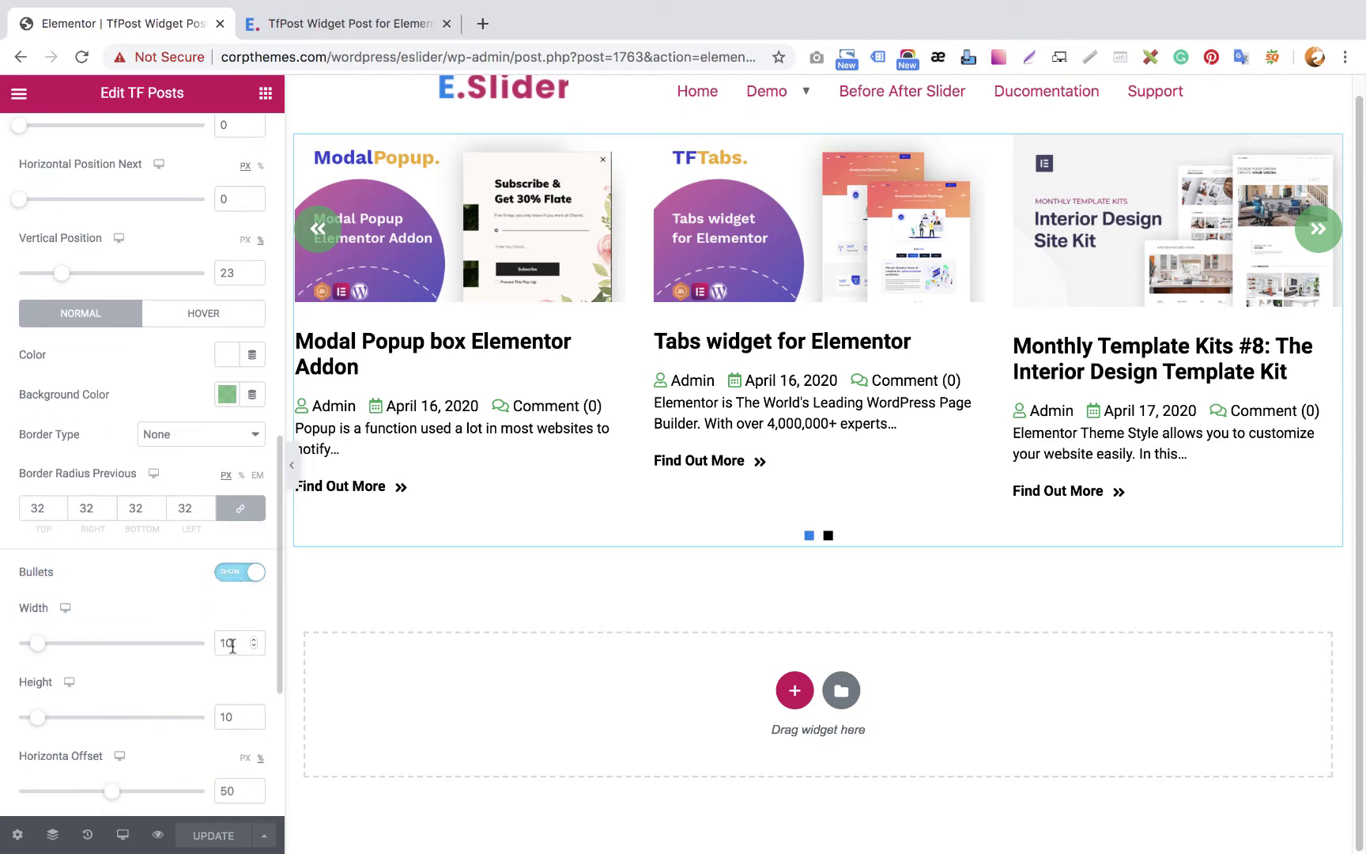
double_click(234, 643)
type("30")
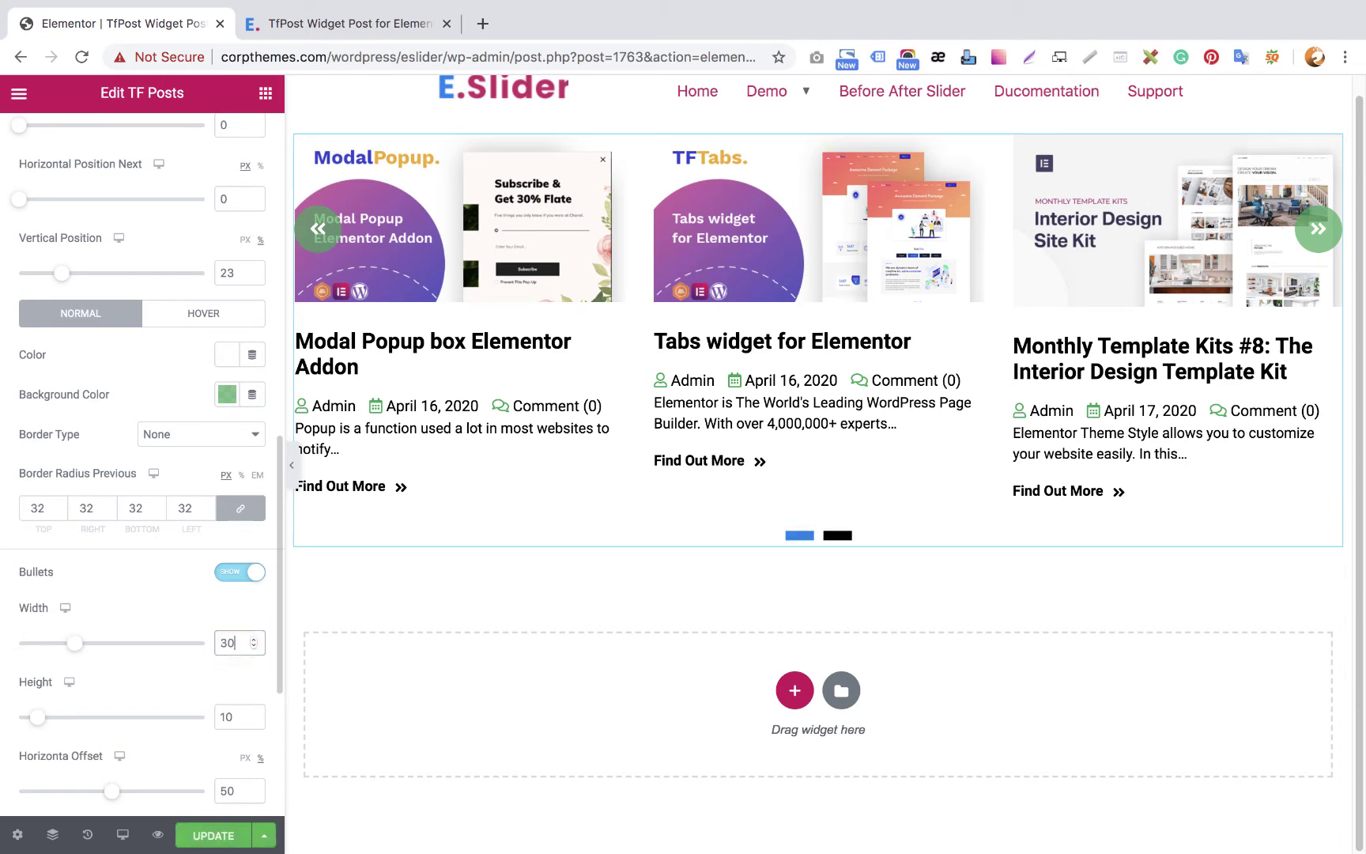
Round the carousel bullets in their normal state with a linked border radius of 10 px on all sides
left_click(233, 723)
scroll(229, 721, "down", 4)
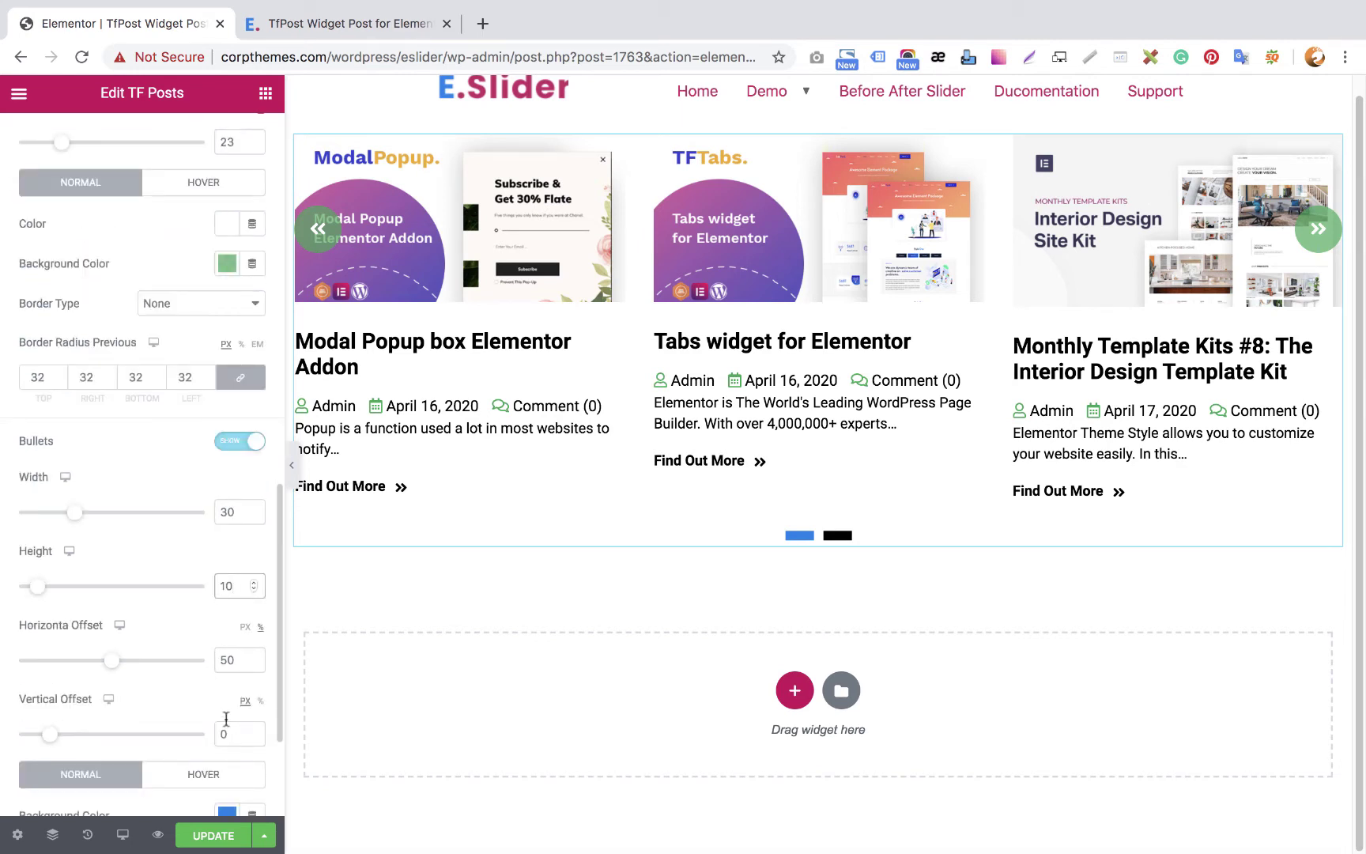
scroll(231, 731, "down", 3)
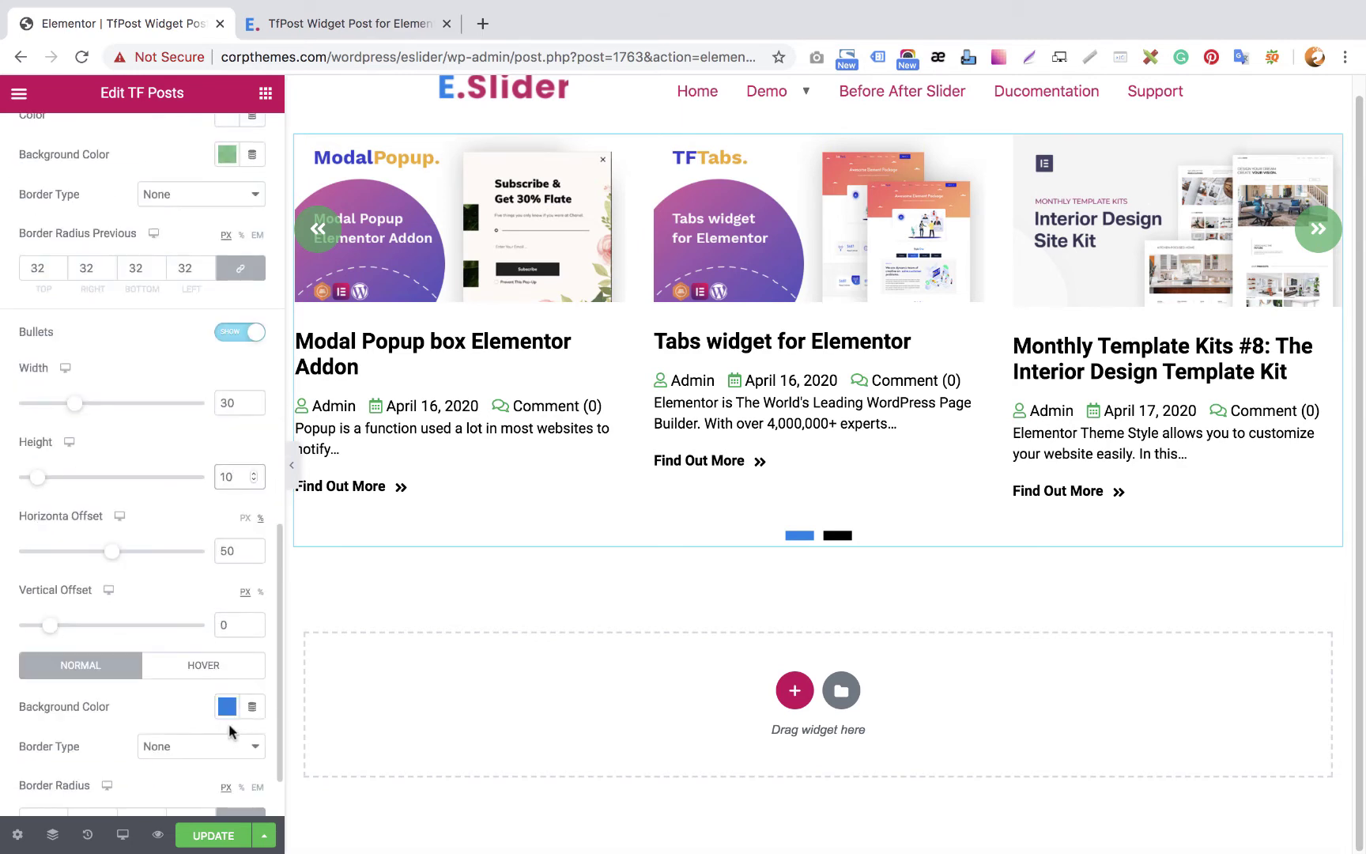
scroll(161, 697, "down", 2)
left_click(21, 727)
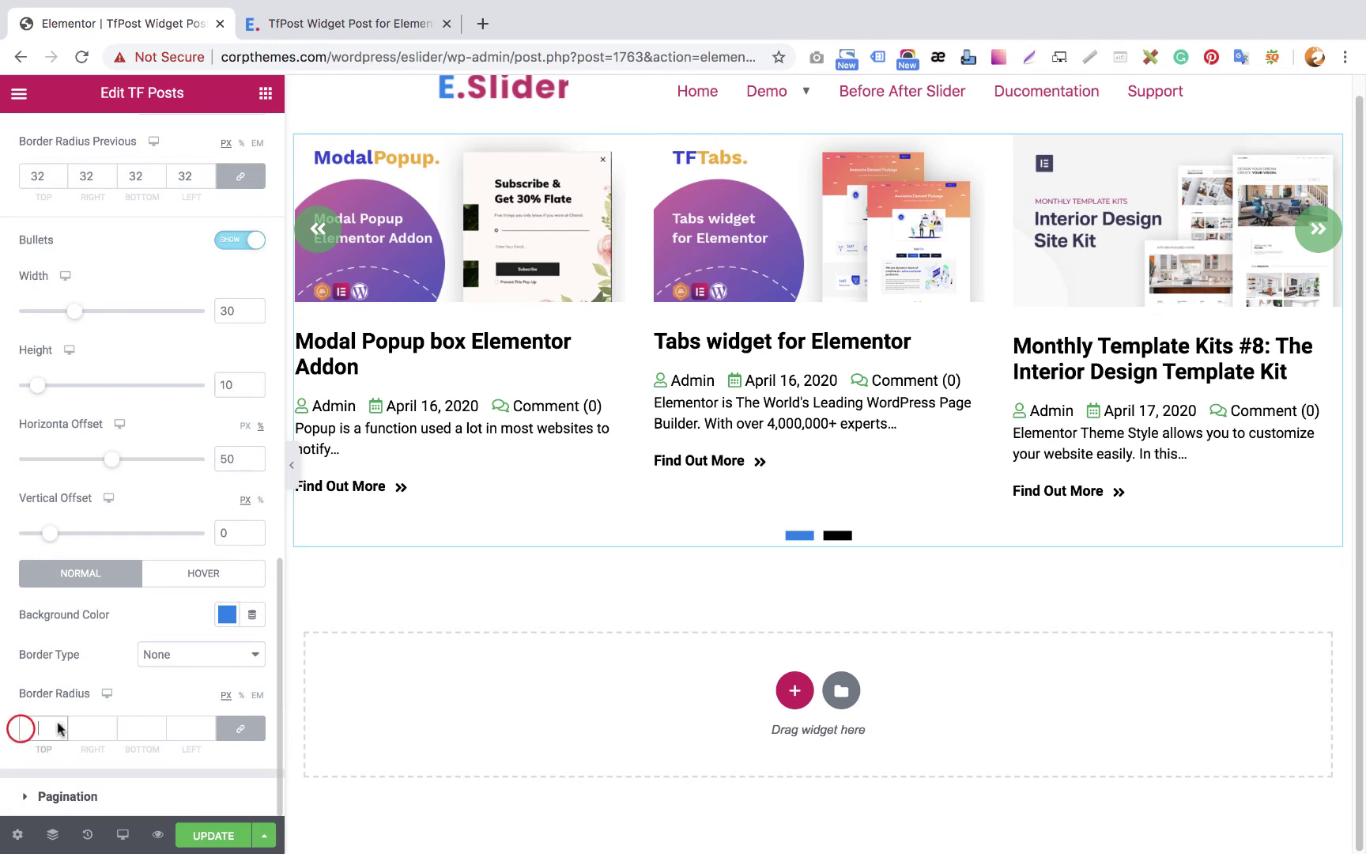
type("5")
left_click(62, 722)
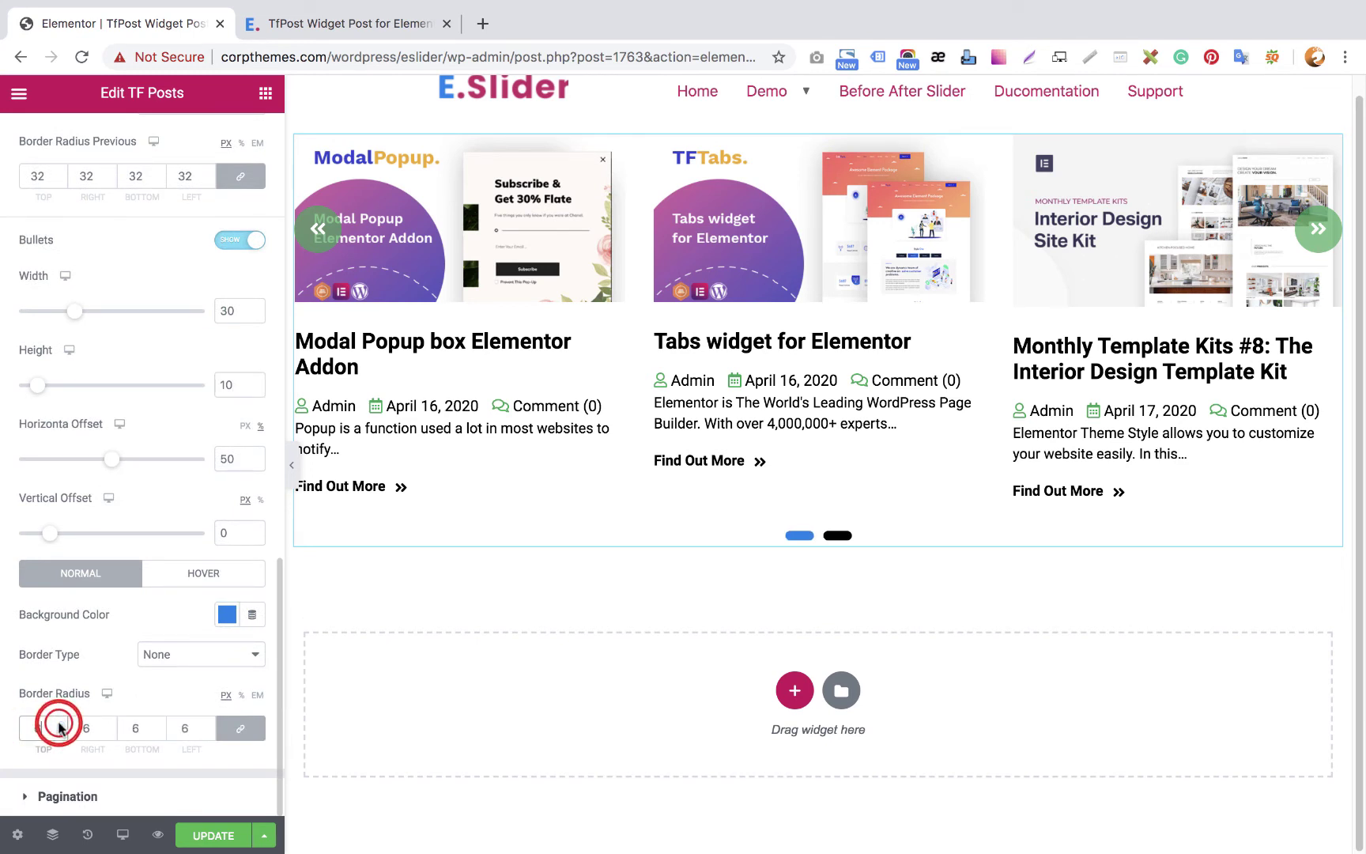
left_click(63, 722)
left_click(62, 722)
left_click(62, 722)
left_click(62, 722)
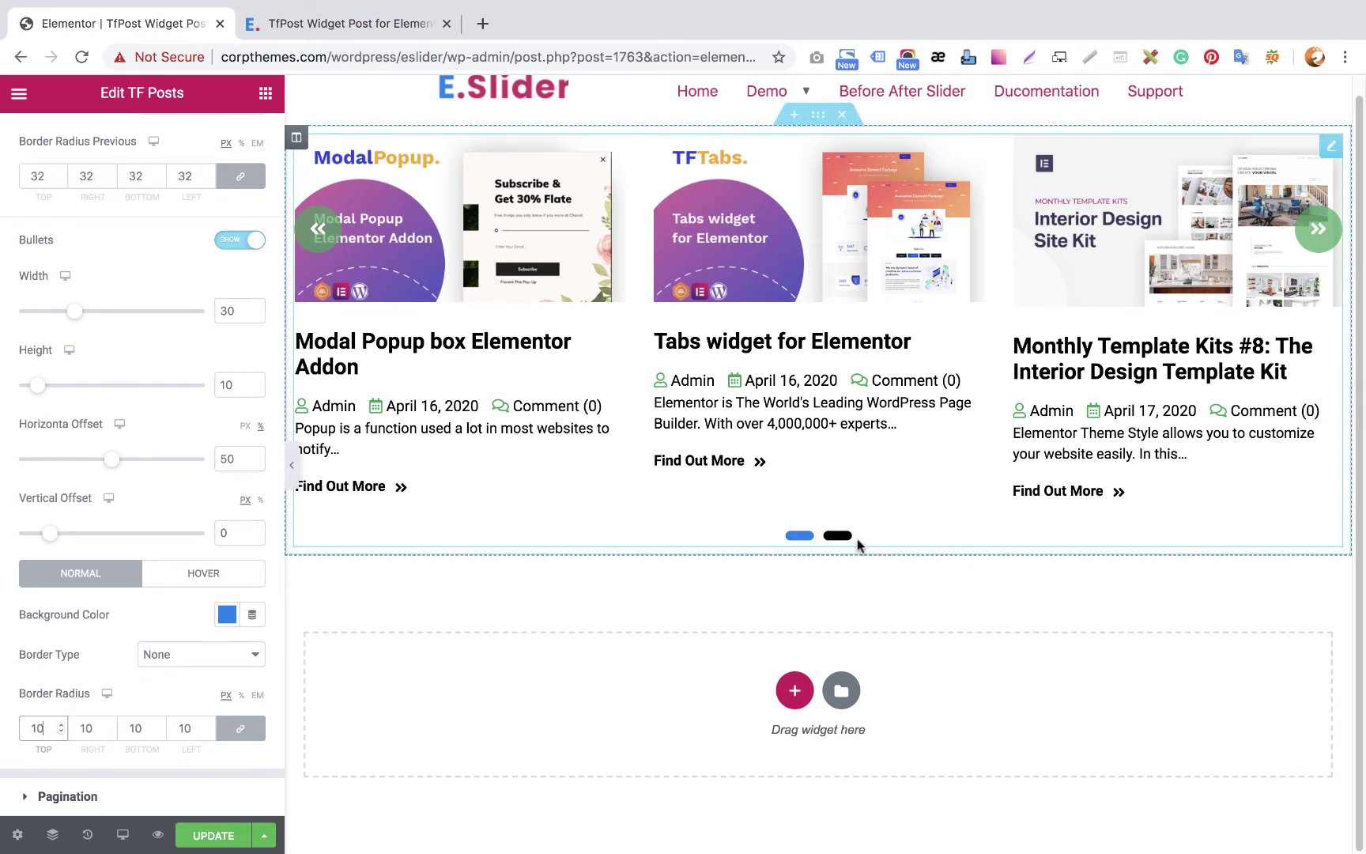
Set the carousel bullets' normal background color to the green preset #23A455 with reduced opacity, giving #23A455BD
left_click(227, 615)
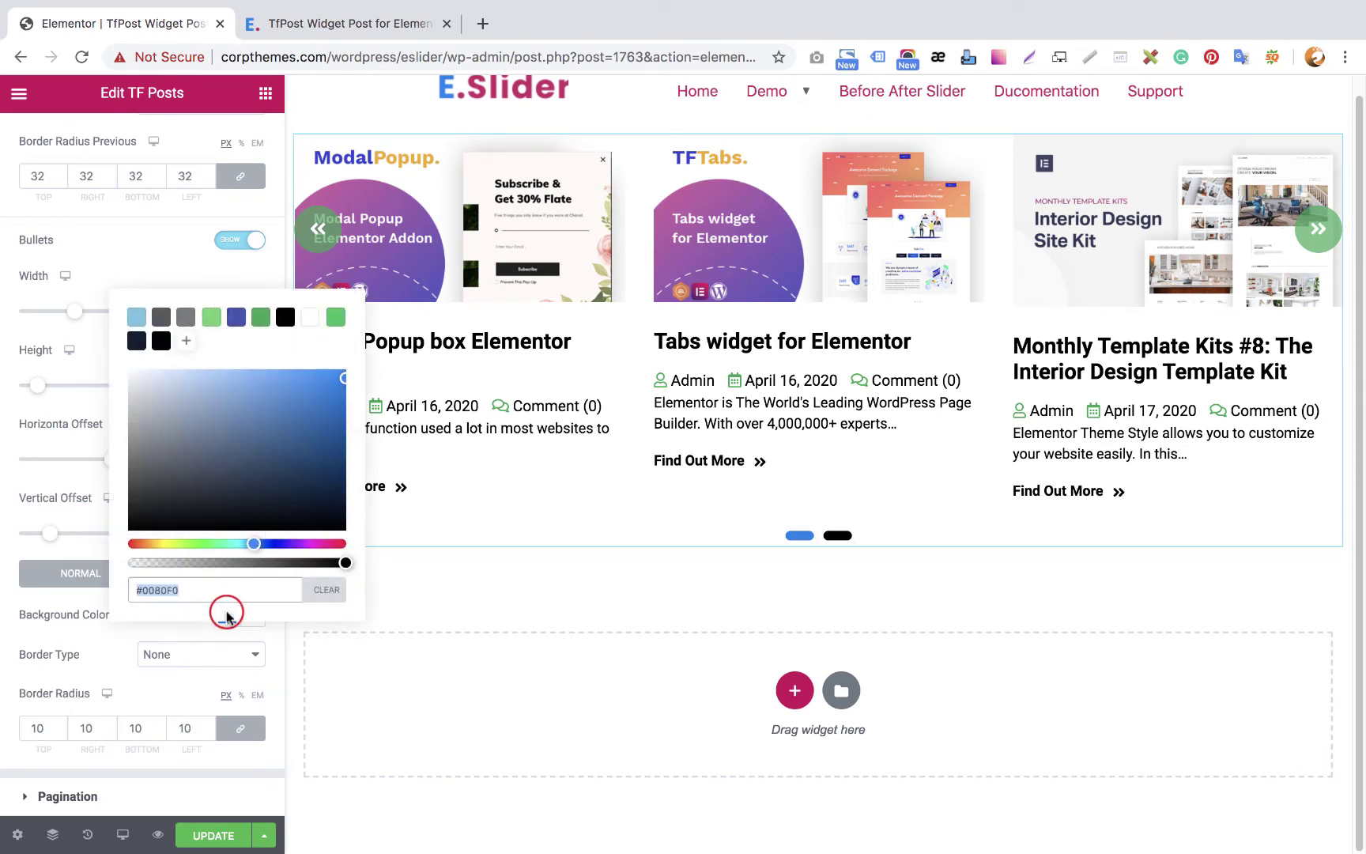
left_click(259, 320)
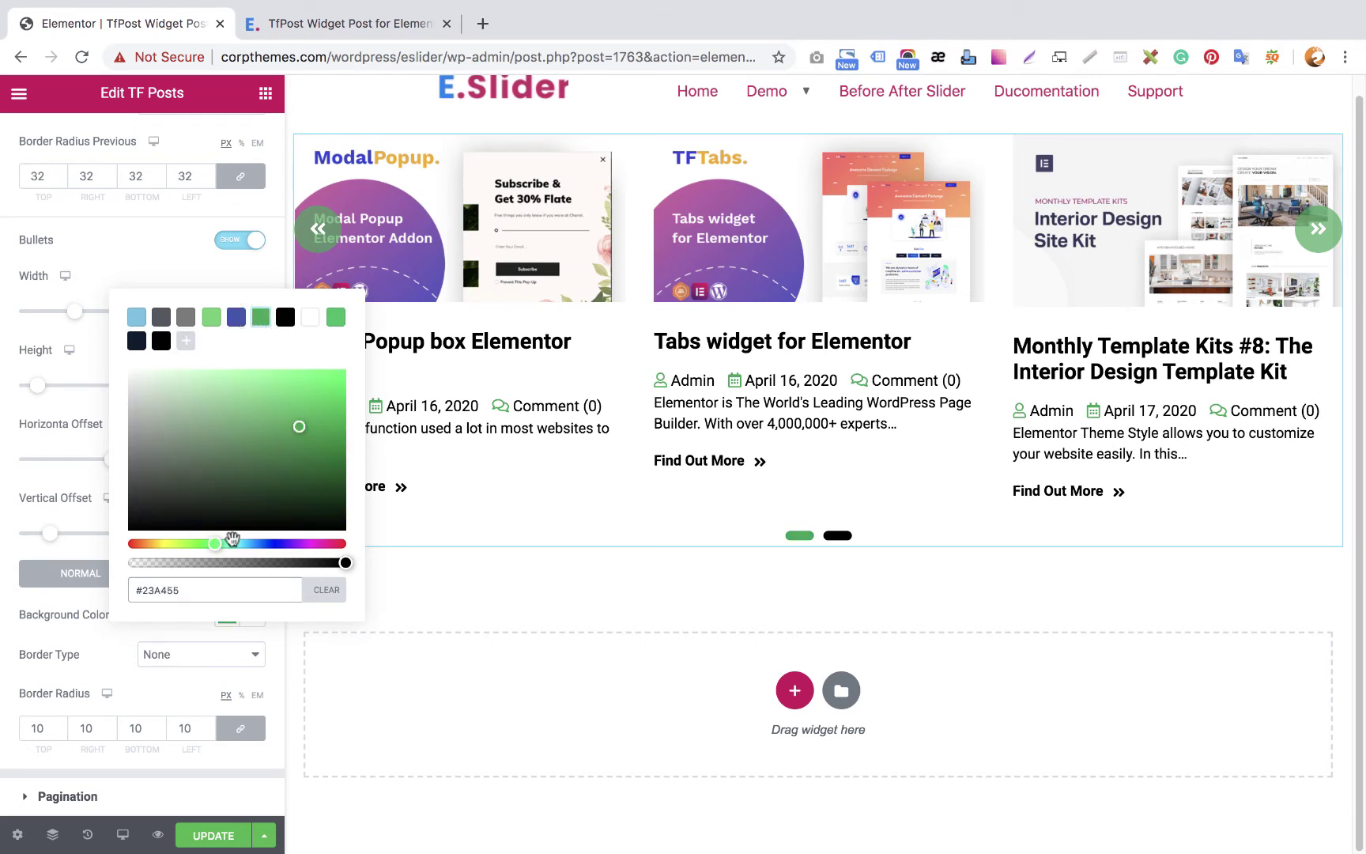
left_click_drag(344, 562, 289, 562)
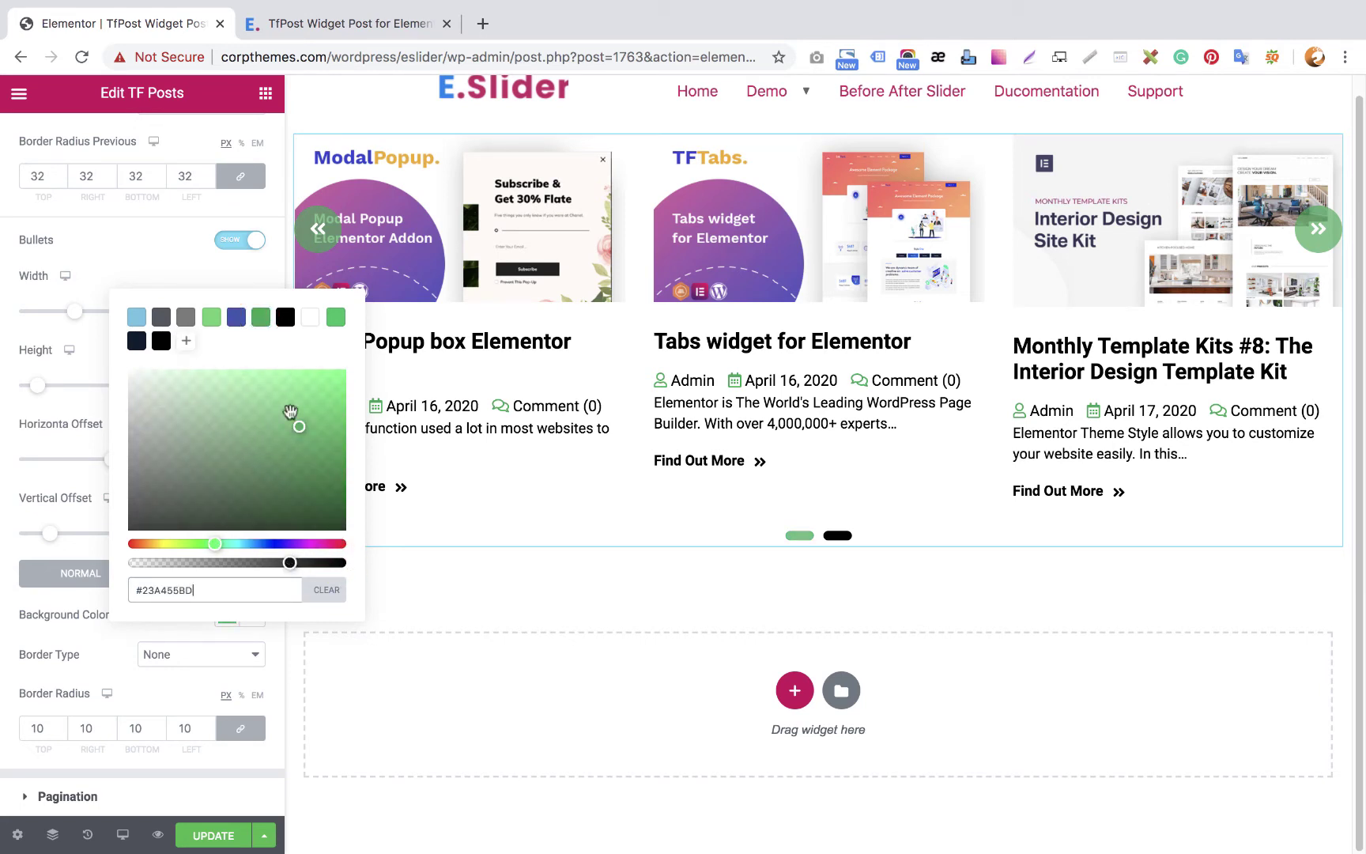
left_click(82, 437)
Set the carousel bullets' hover-state background color to the green preset #23A455 and update the page
left_click(190, 570)
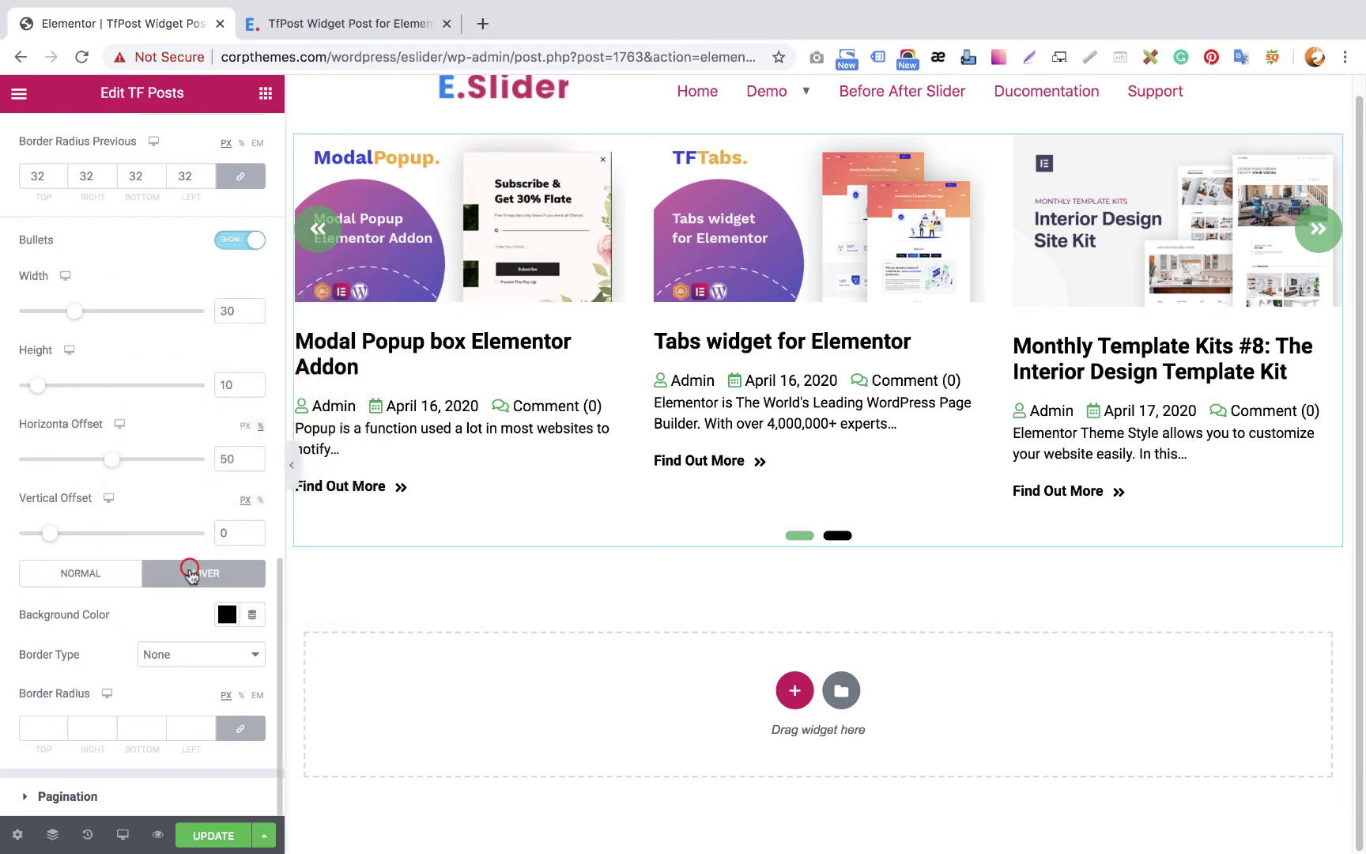
left_click(223, 610)
left_click(211, 317)
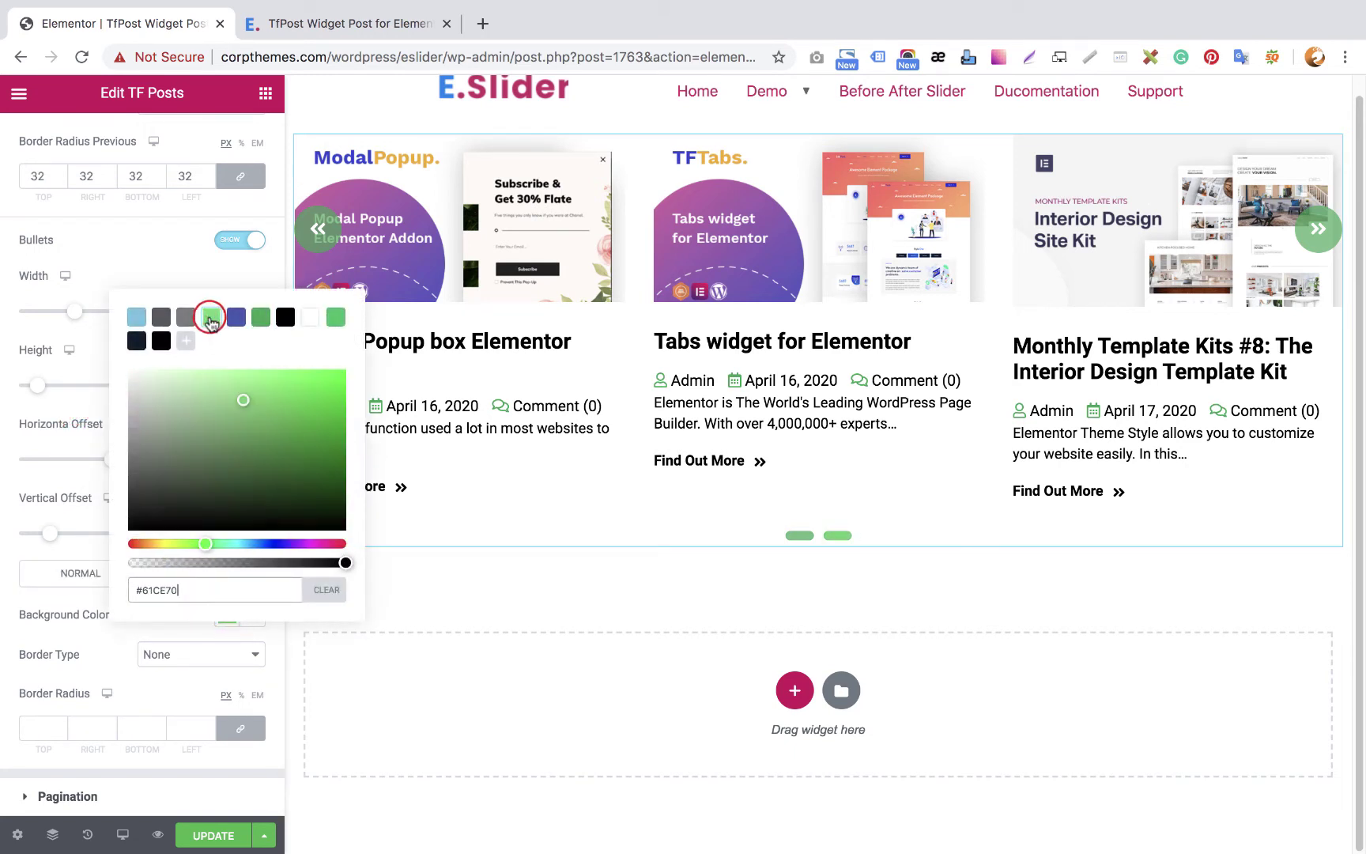
left_click(256, 320)
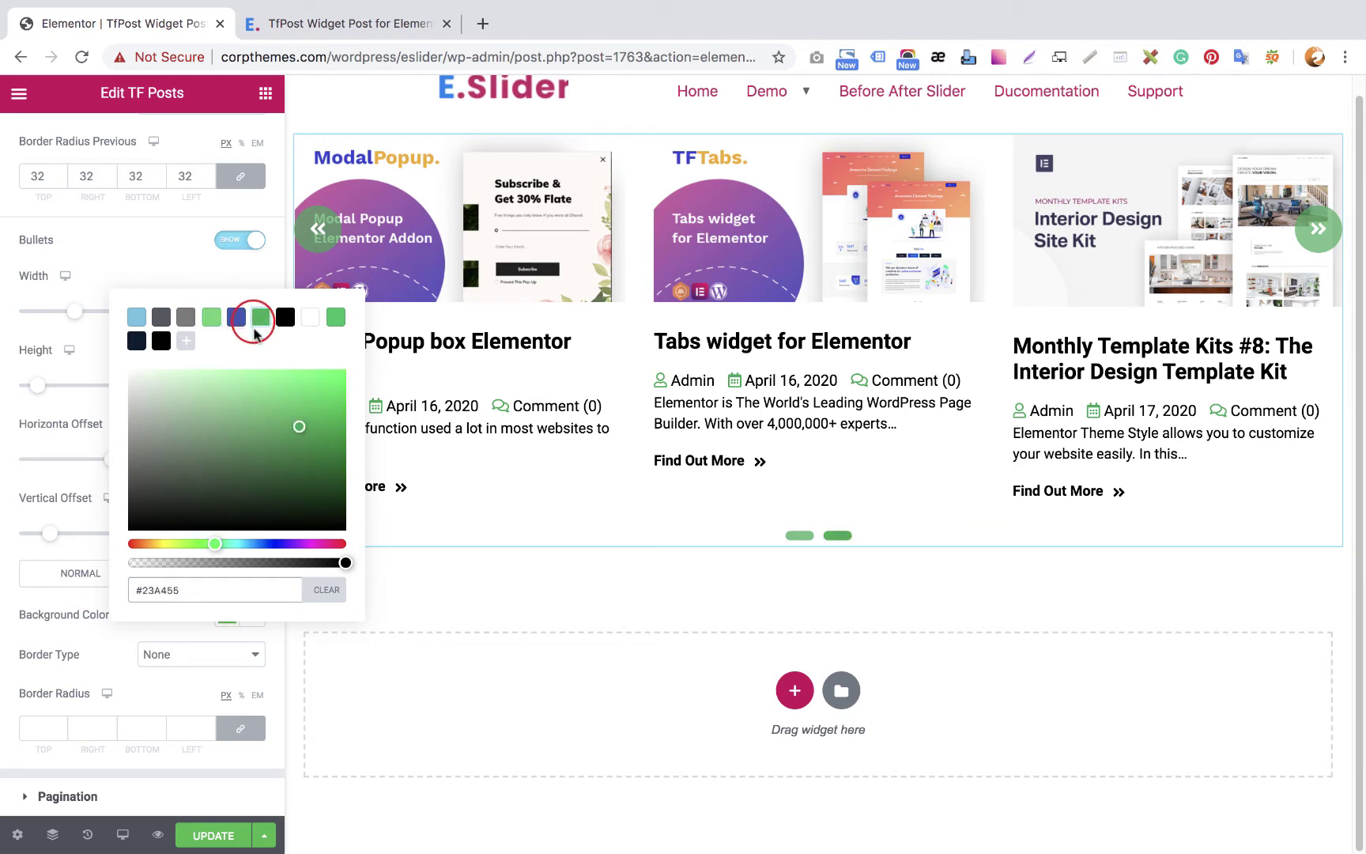
left_click(57, 403)
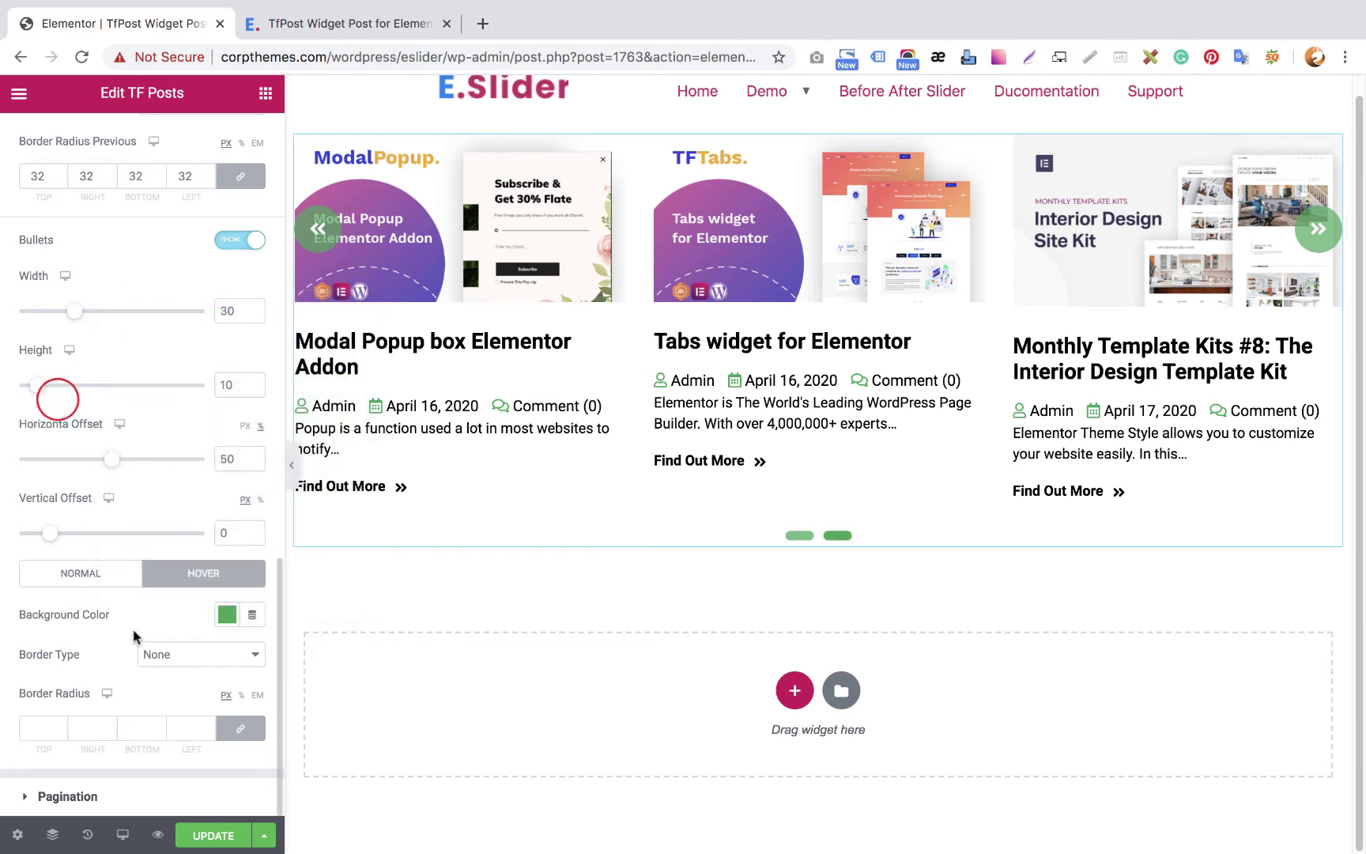
left_click(207, 835)
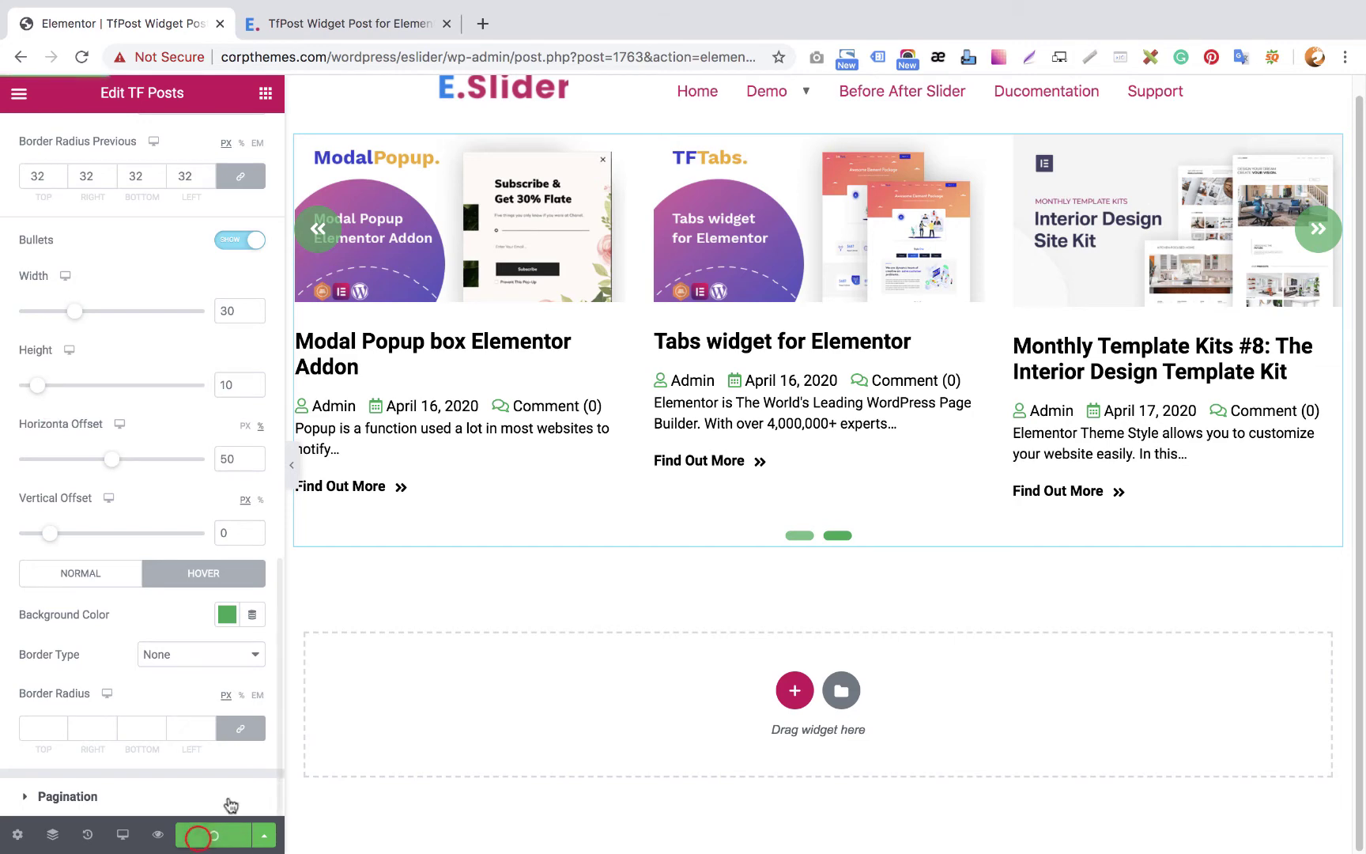
Reload the published page preview, test switching slides with the carousel bullets, and return to the editor
left_click(343, 23)
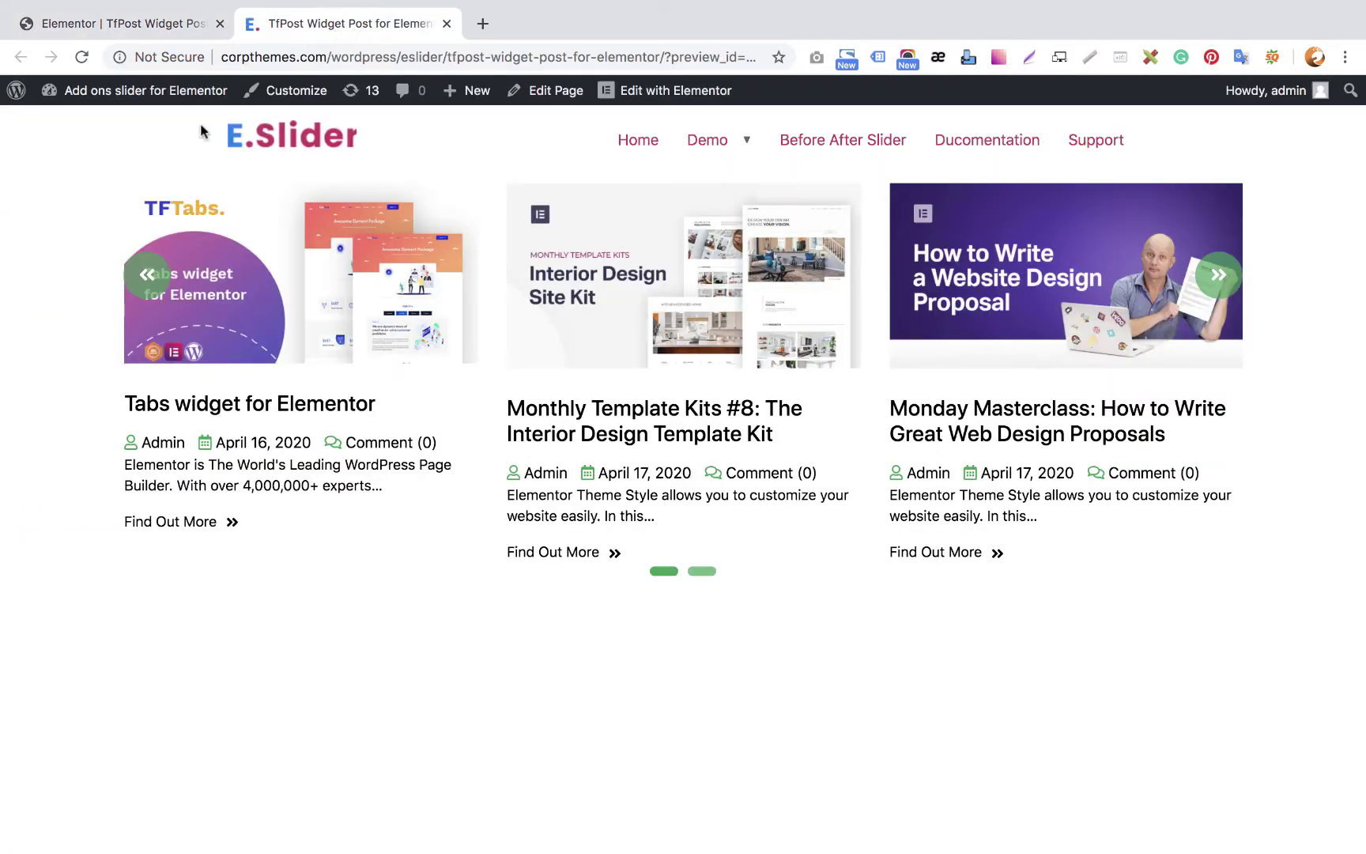
left_click(82, 57)
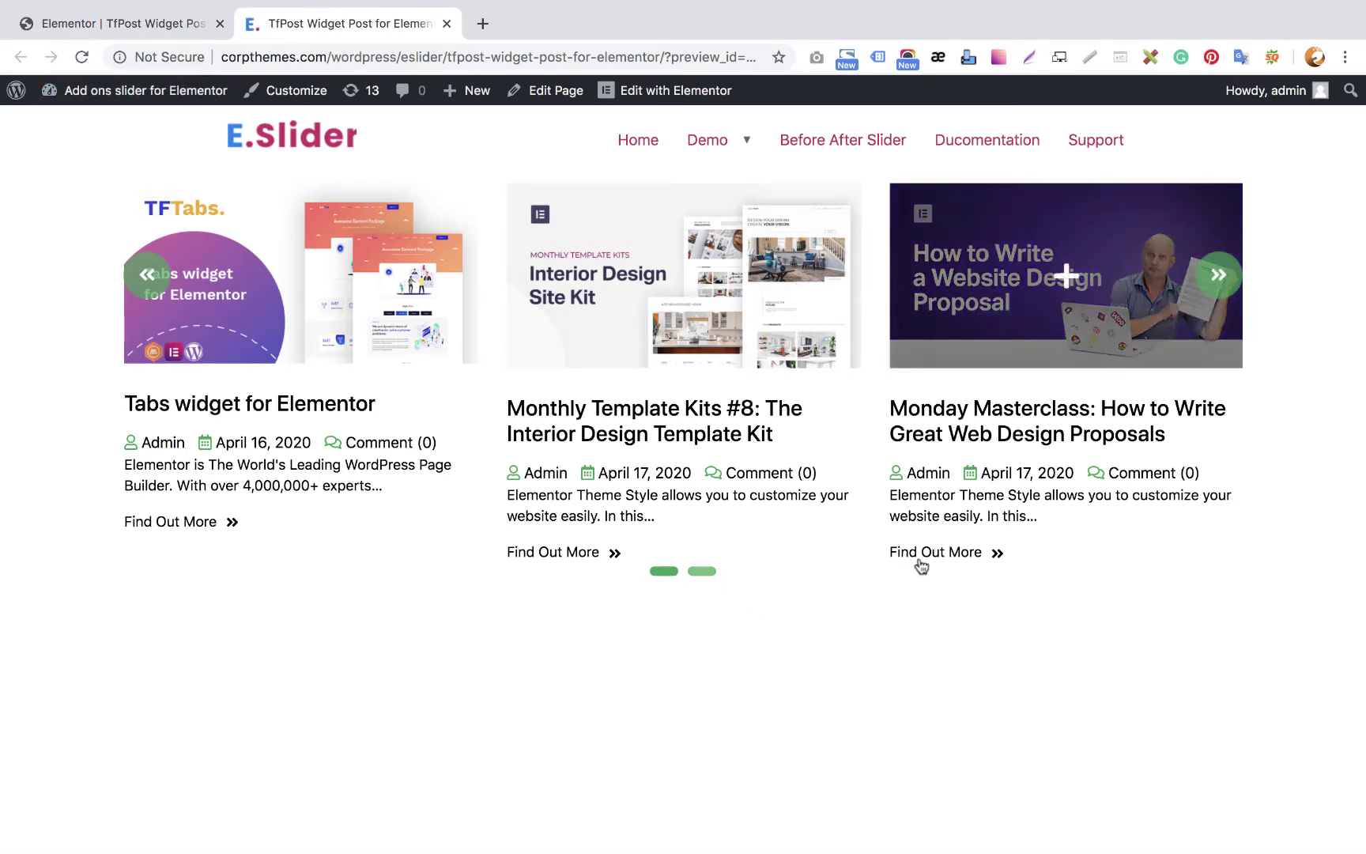
left_click(700, 571)
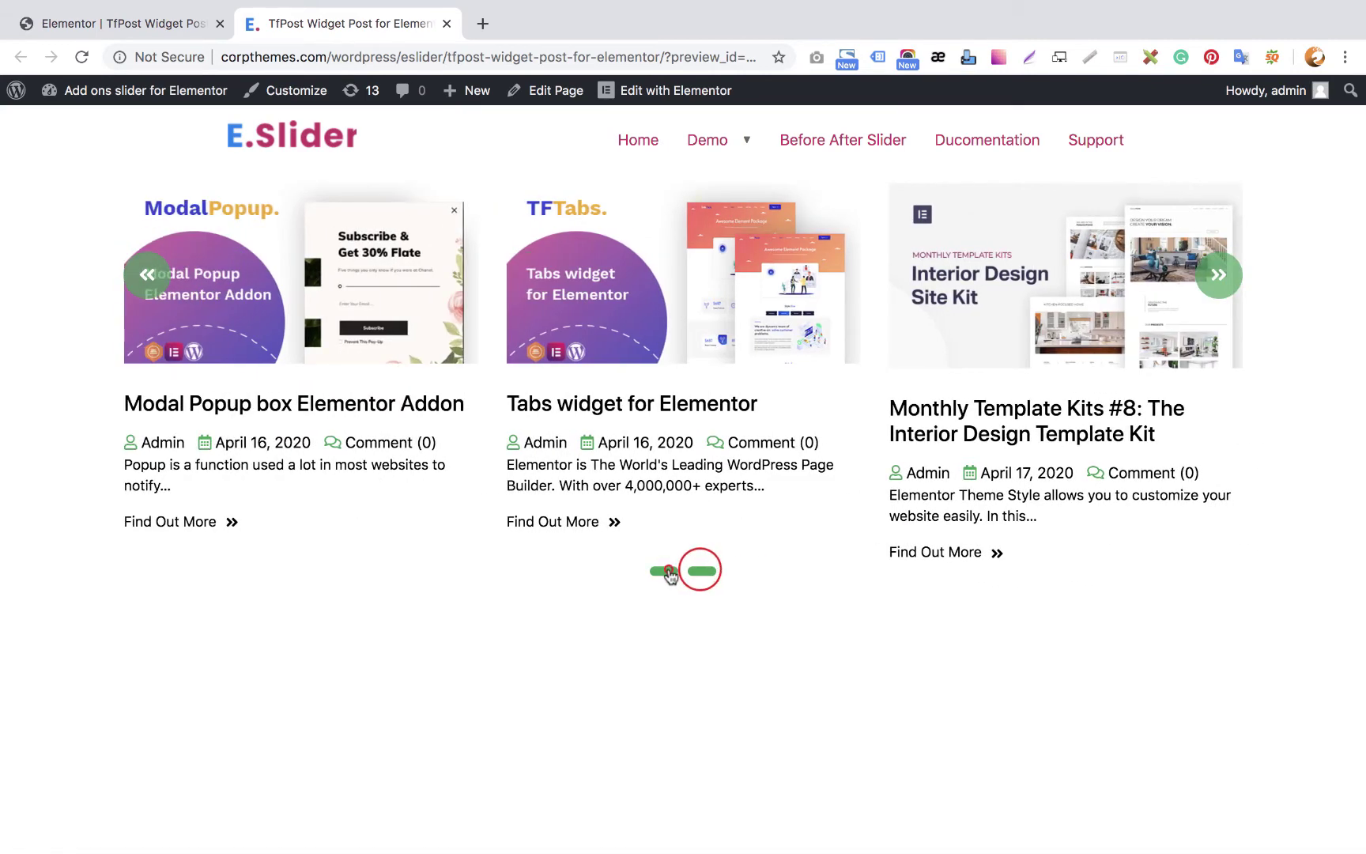
left_click(701, 570)
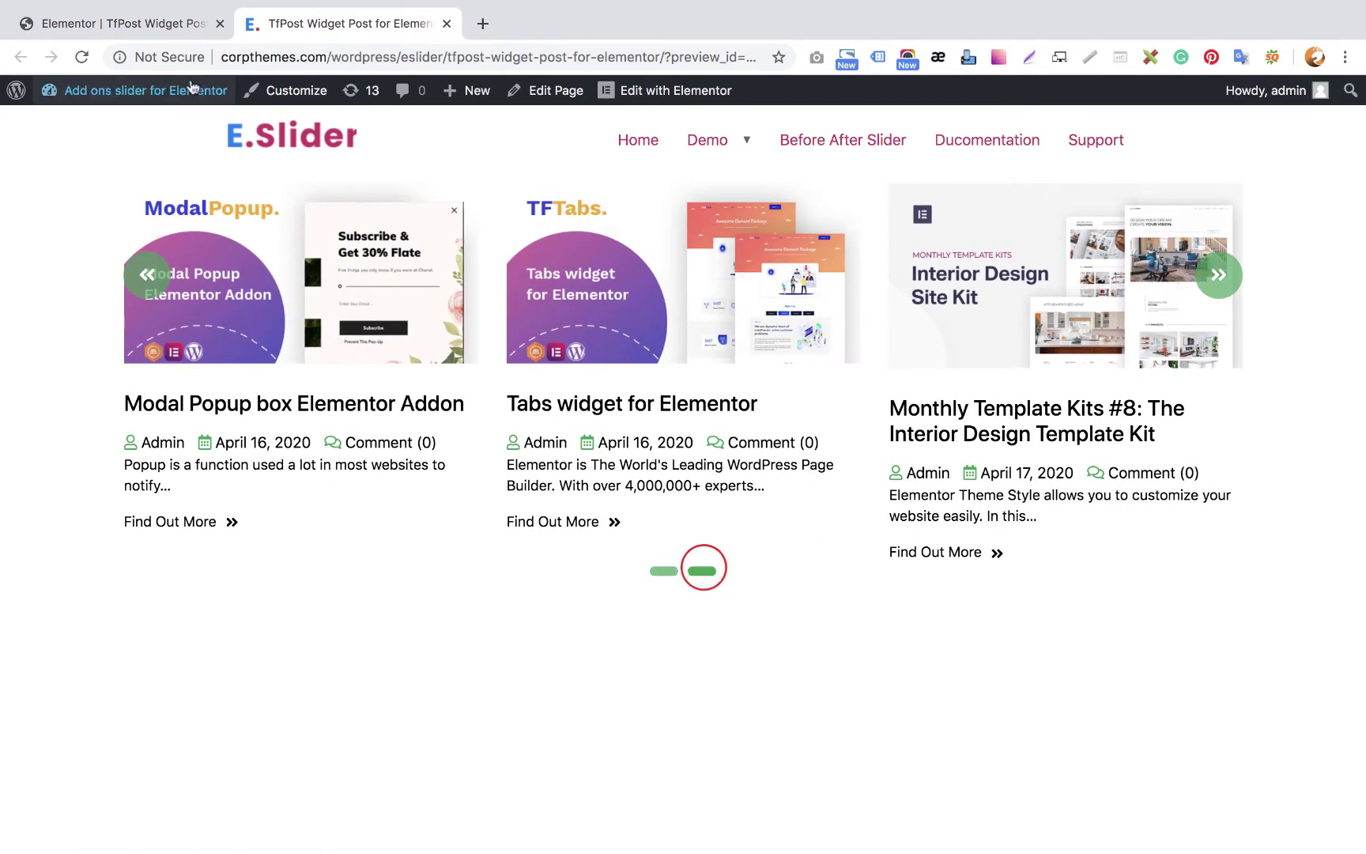
left_click(170, 26)
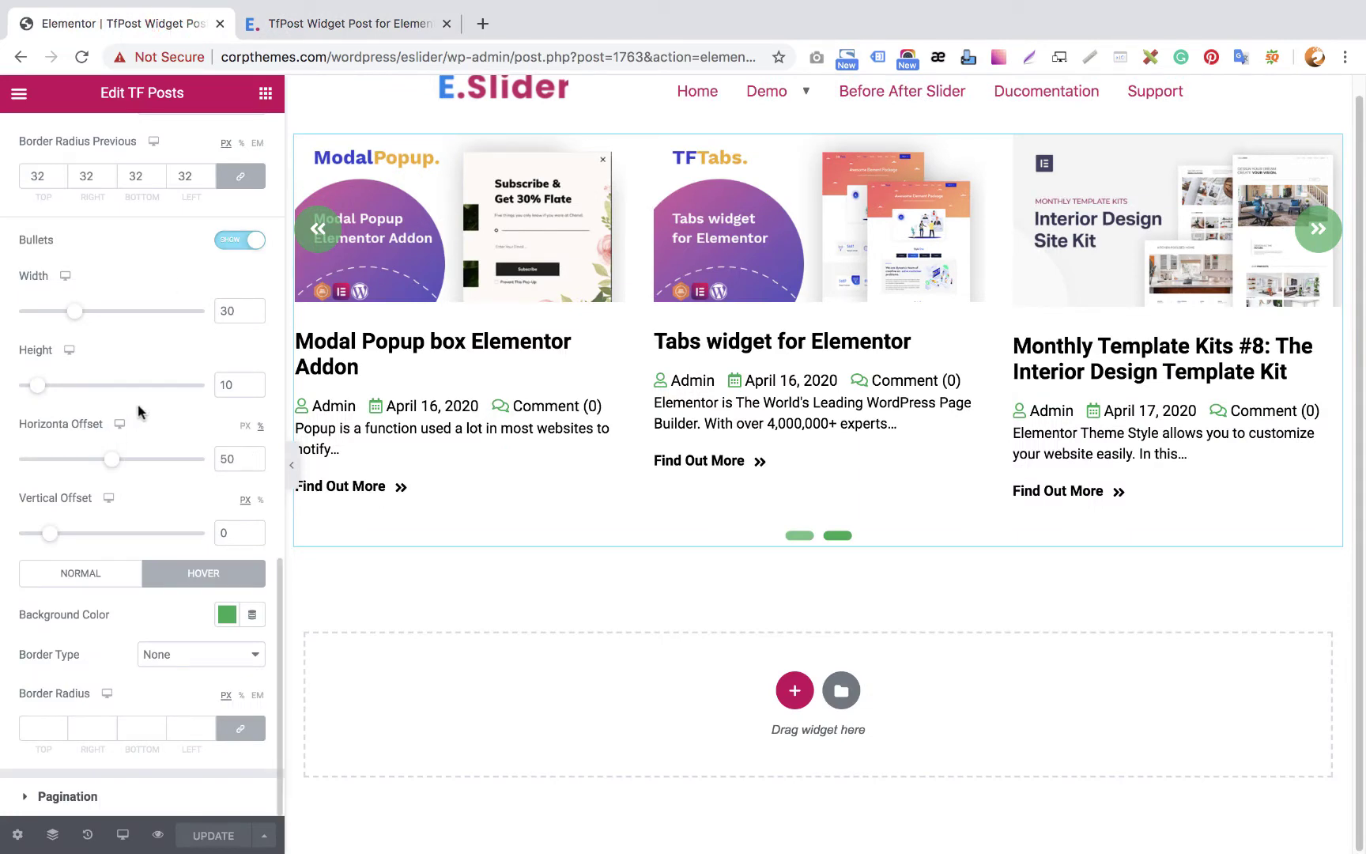
Collapse the carousel settings and turn on pagination for the TF Posts widget
scroll(138, 410, "up", 15)
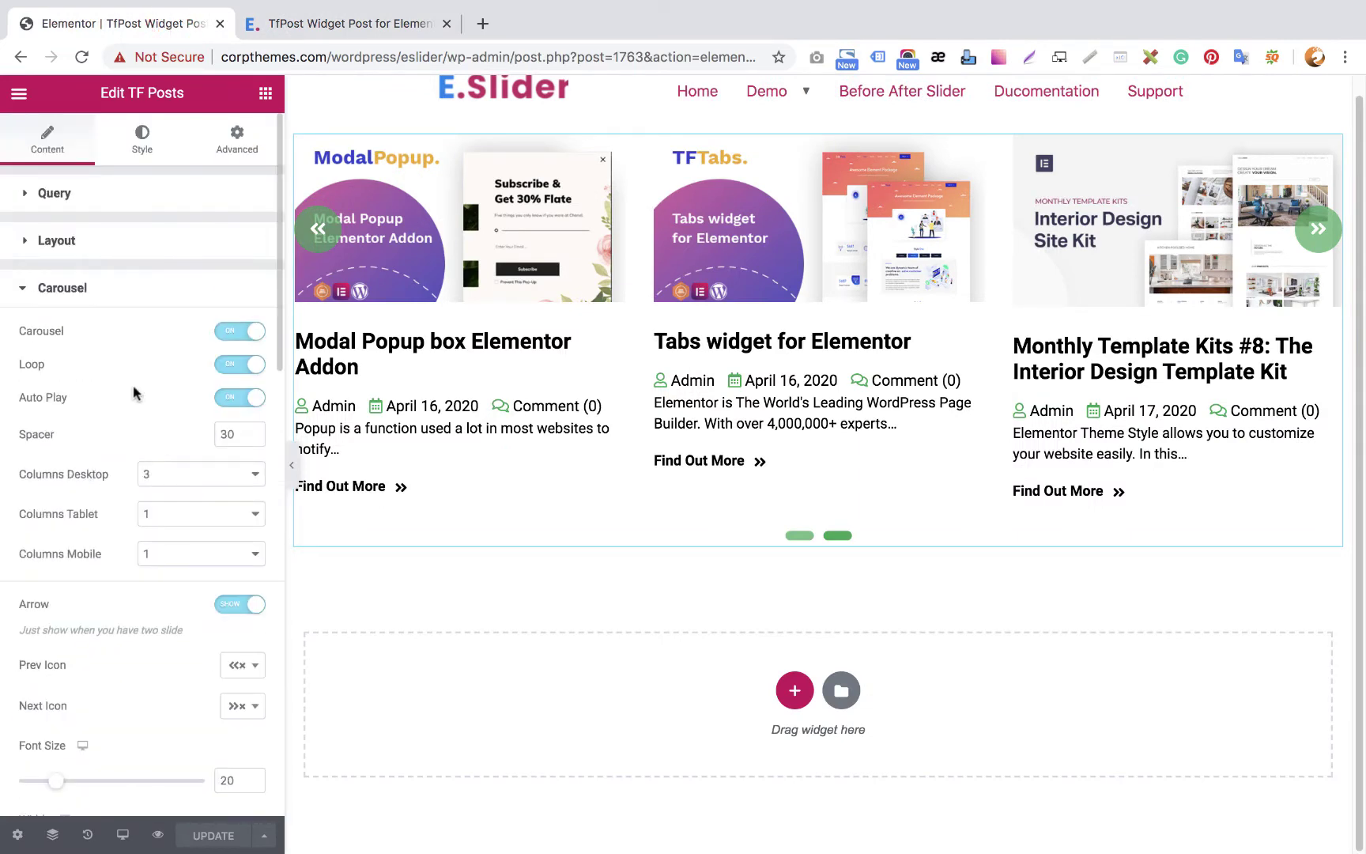
left_click(82, 289)
left_click(75, 335)
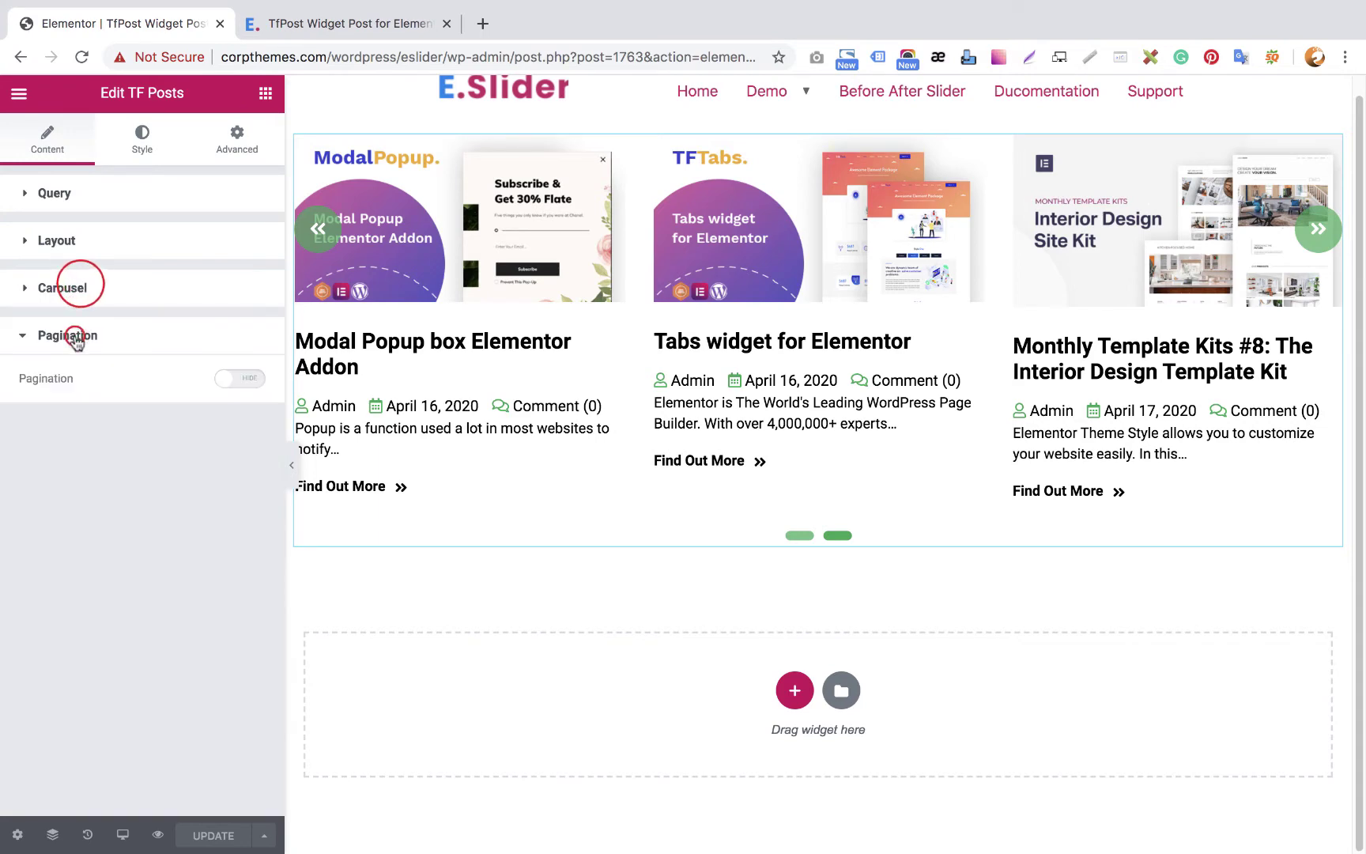
left_click(257, 378)
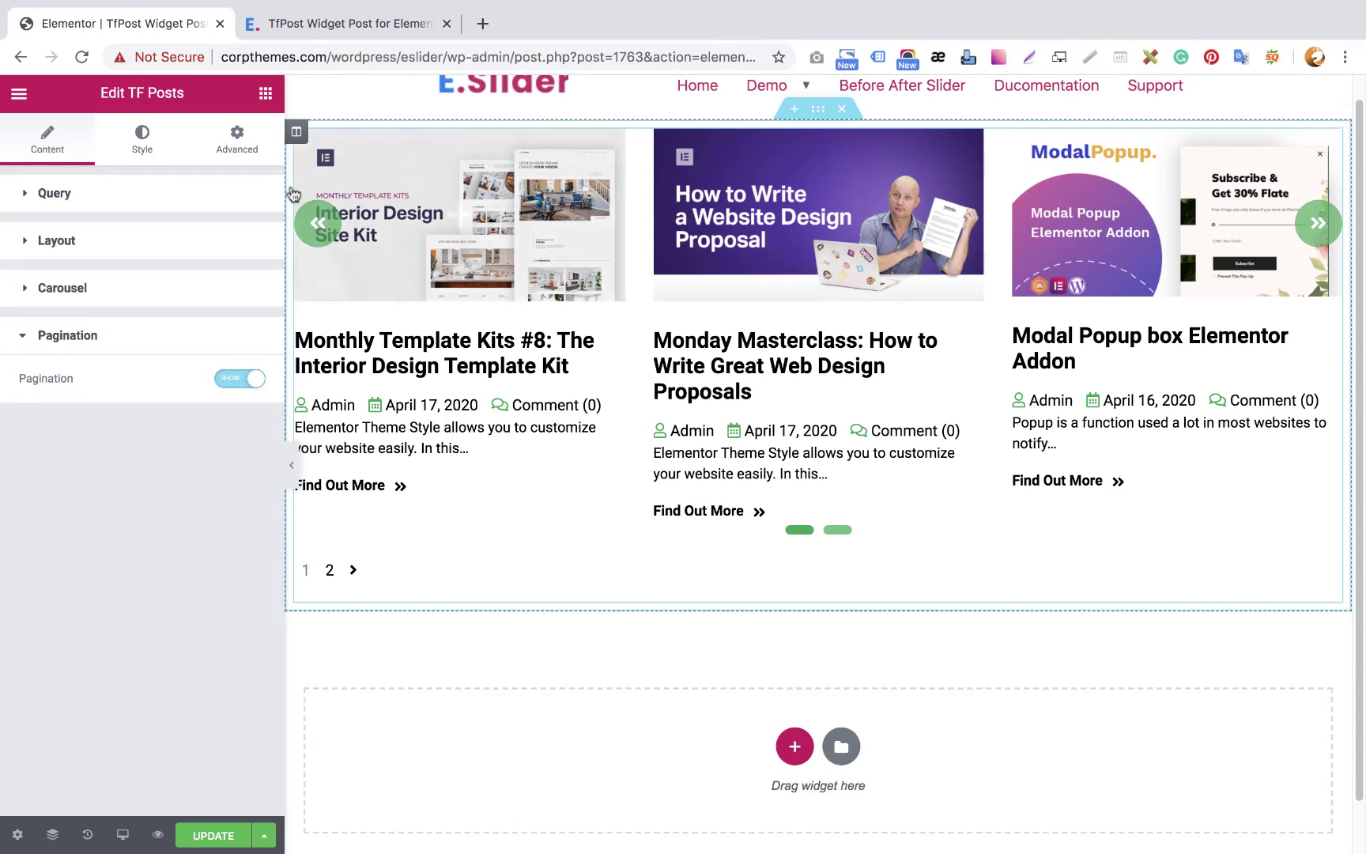
Turn off the carousel in the TF Posts widget's content settings
left_click(139, 147)
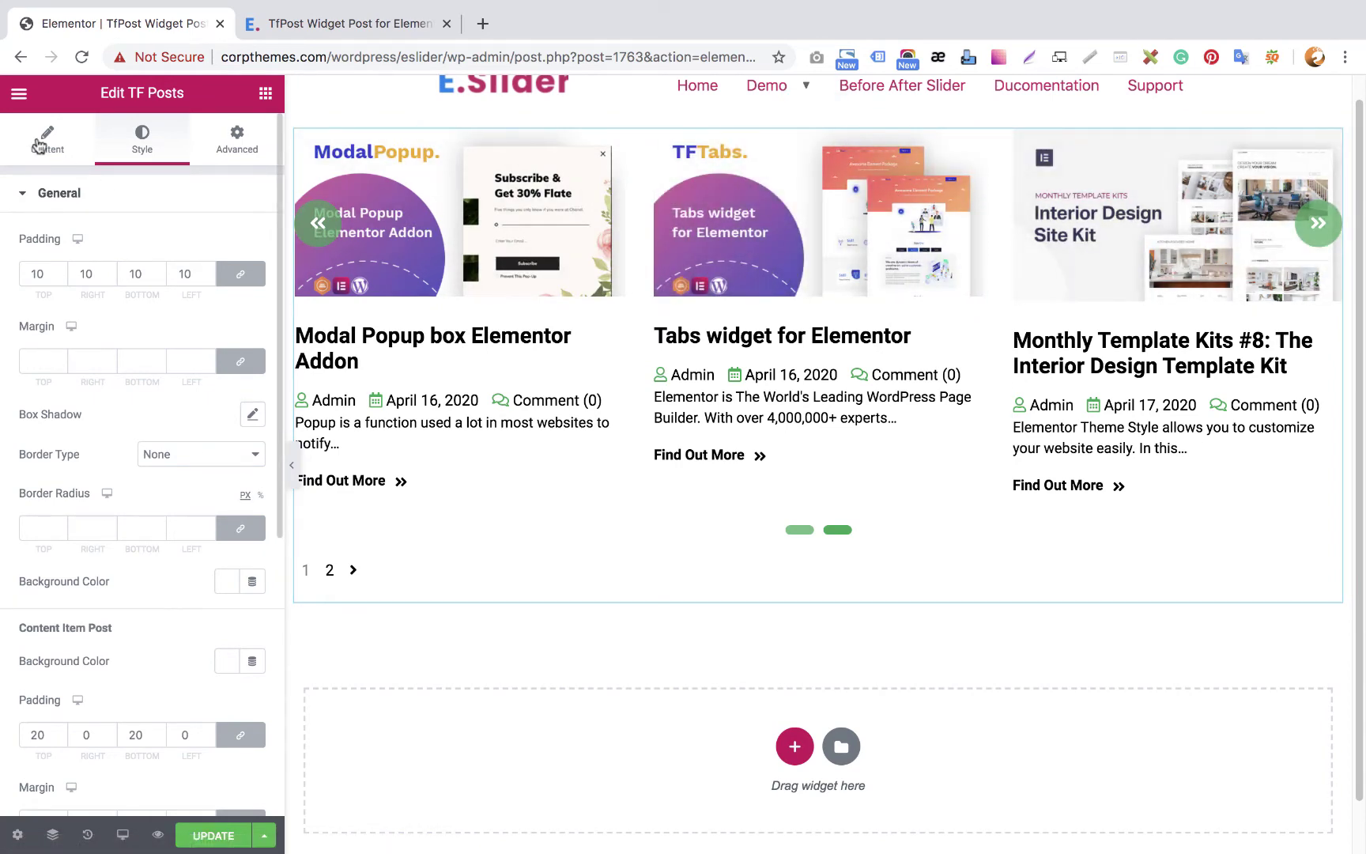
left_click(41, 141)
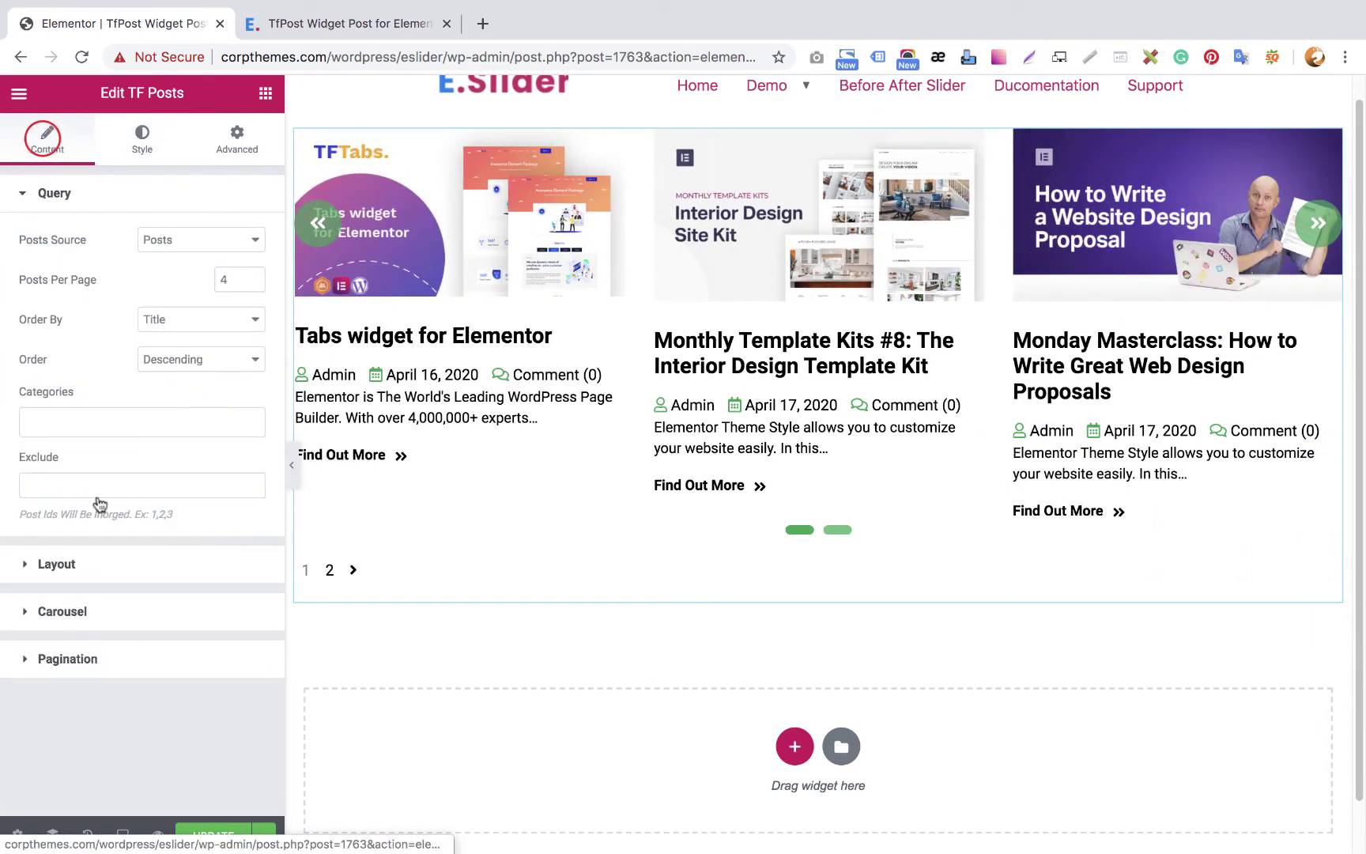
left_click(86, 611)
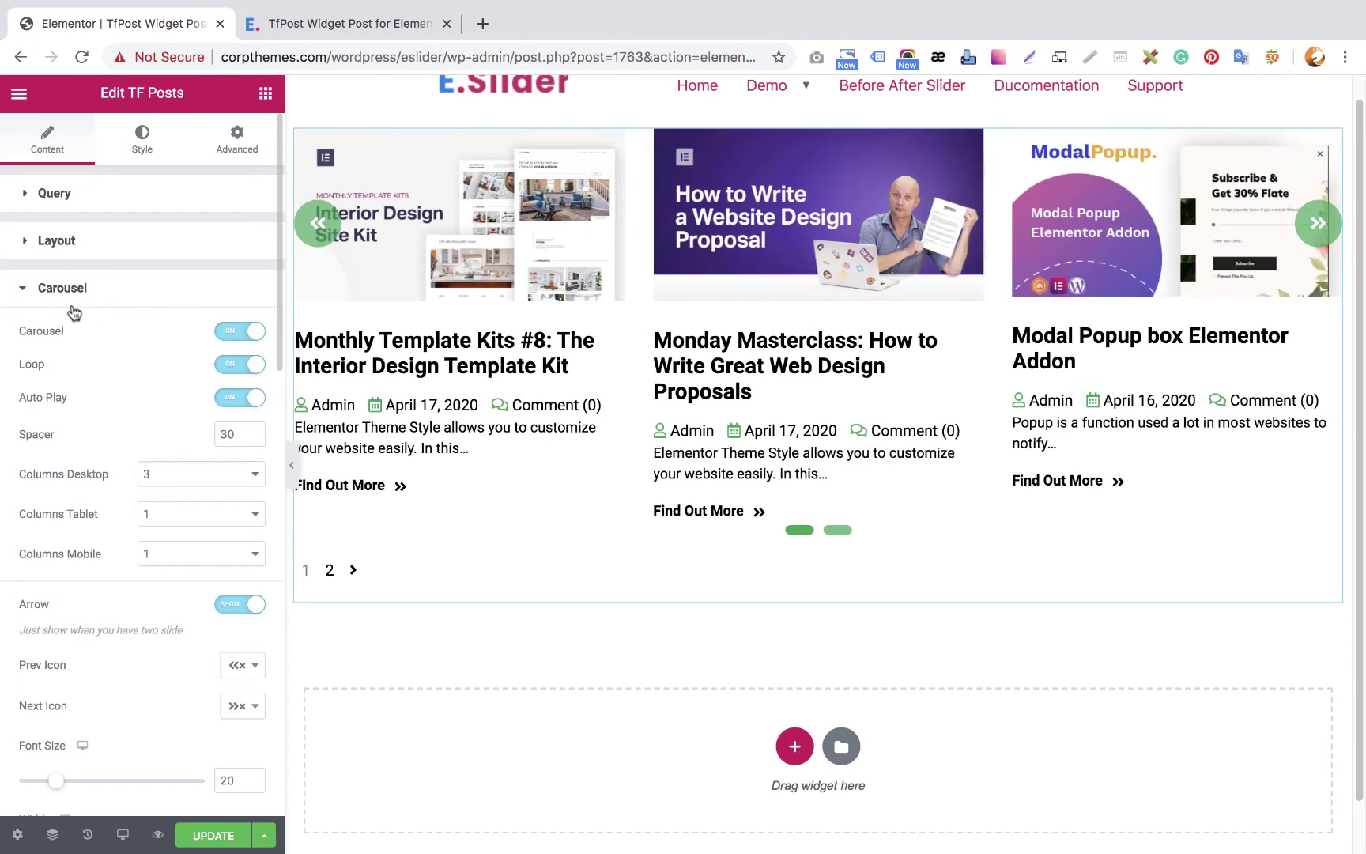
left_click(221, 331)
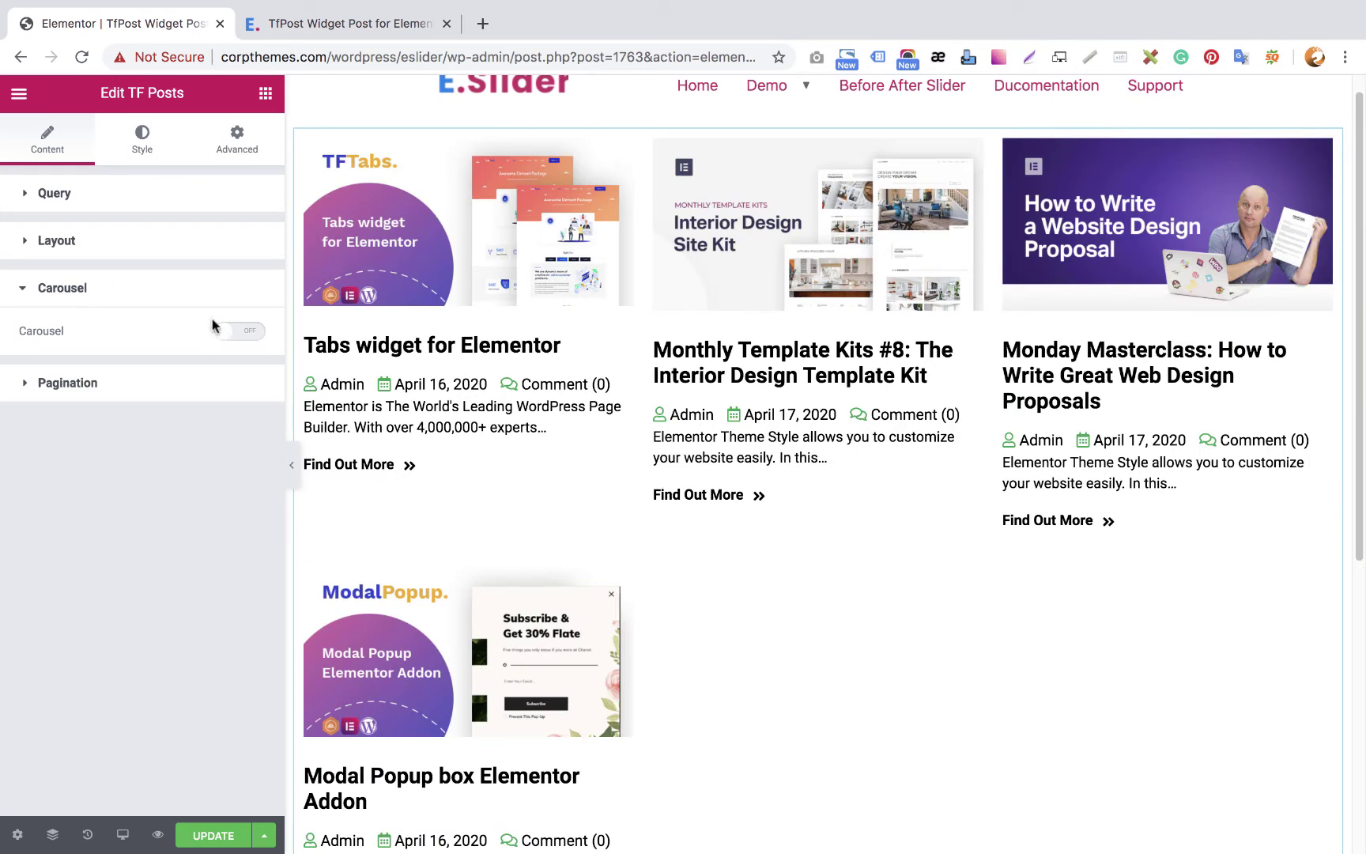
Set the query's posts per page to 3 and hide the widget's pagination
left_click(76, 192)
double_click(225, 280)
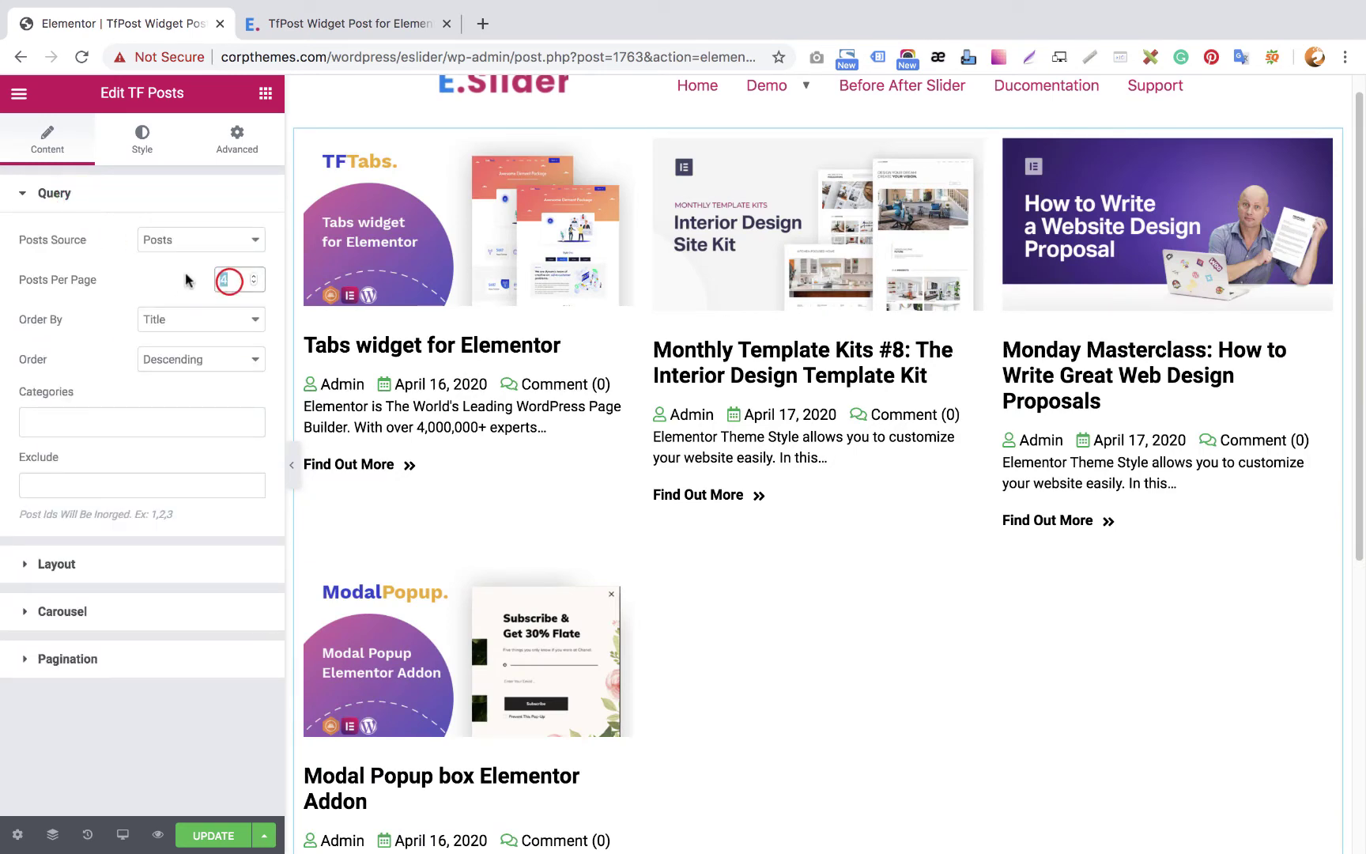
type("3")
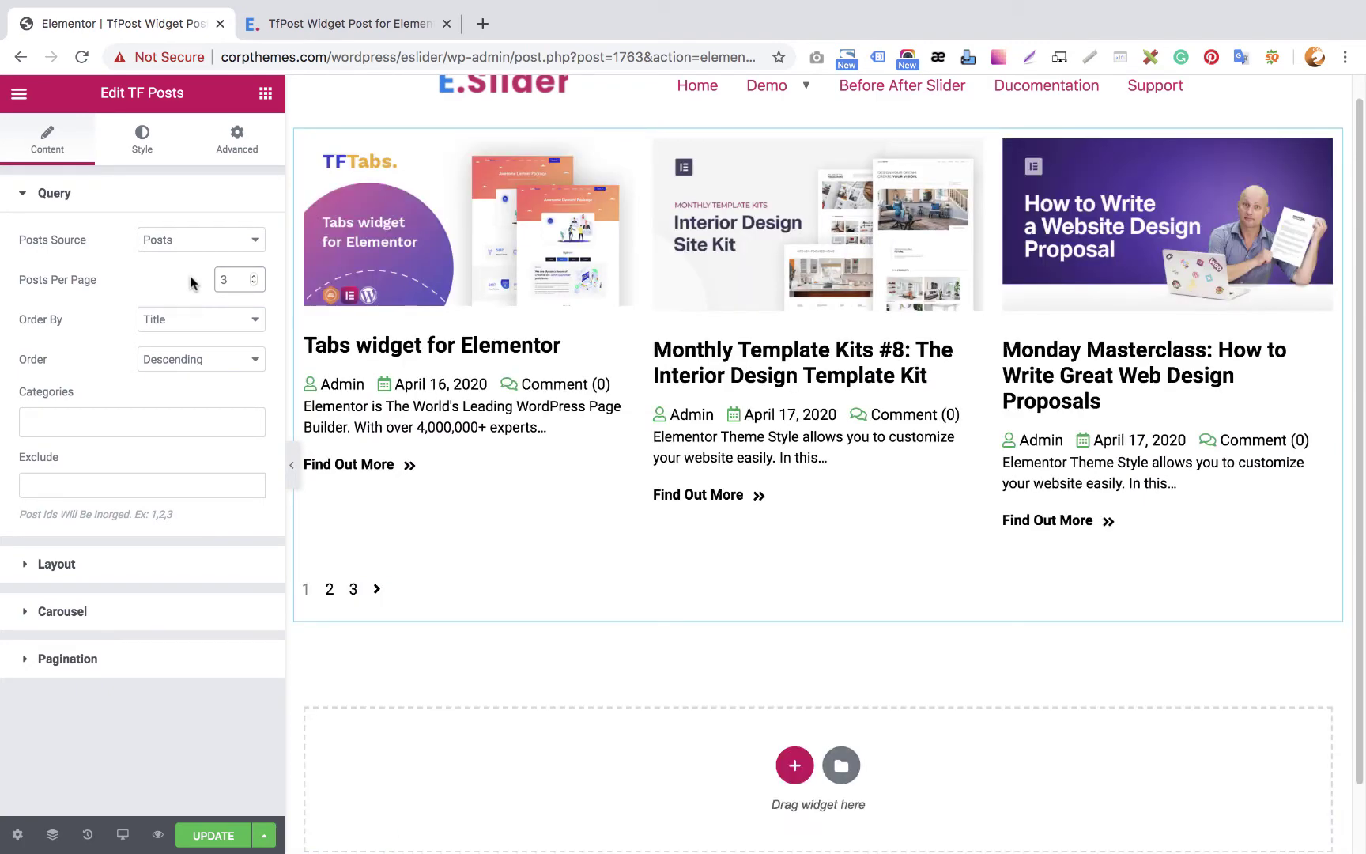
left_click(87, 662)
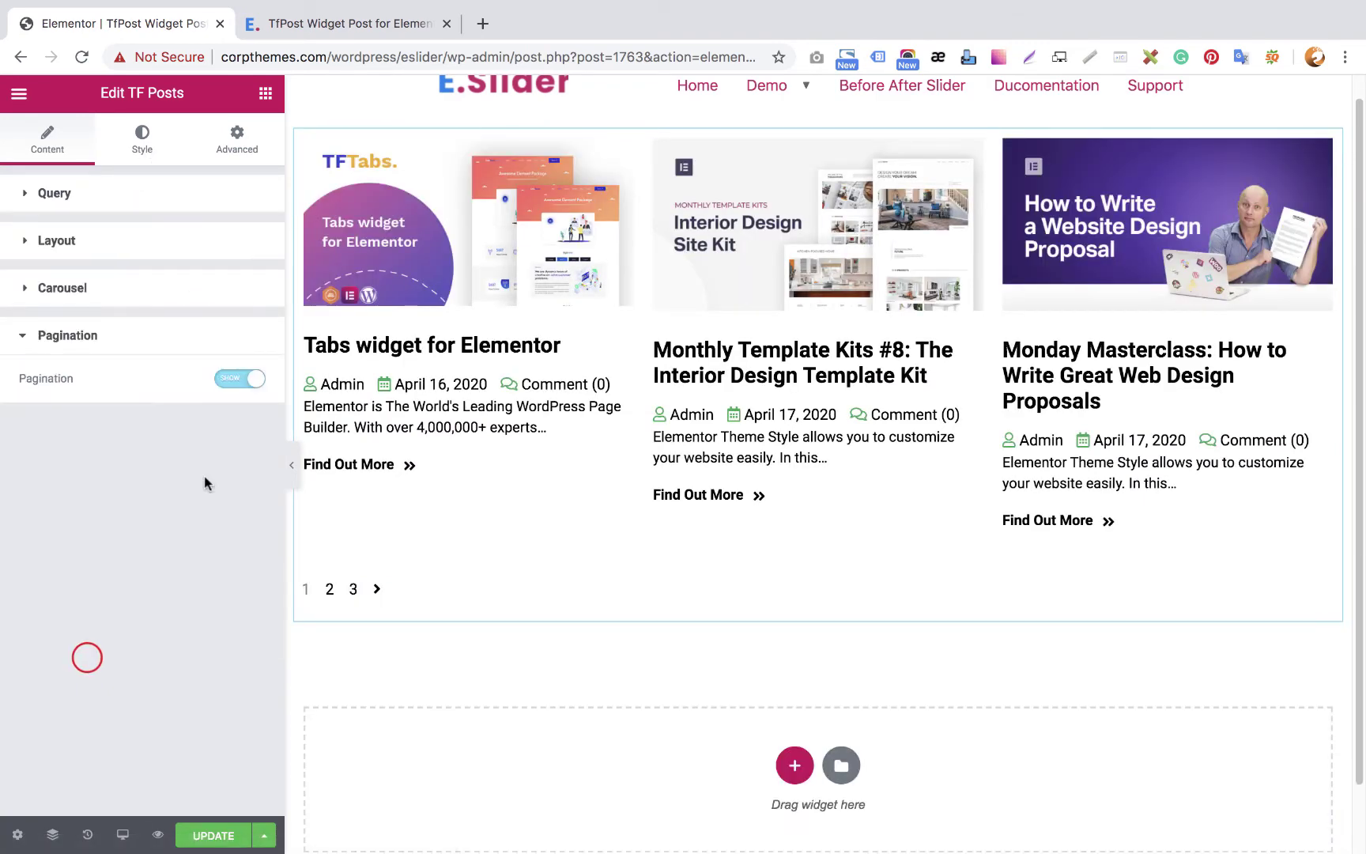
left_click(234, 378)
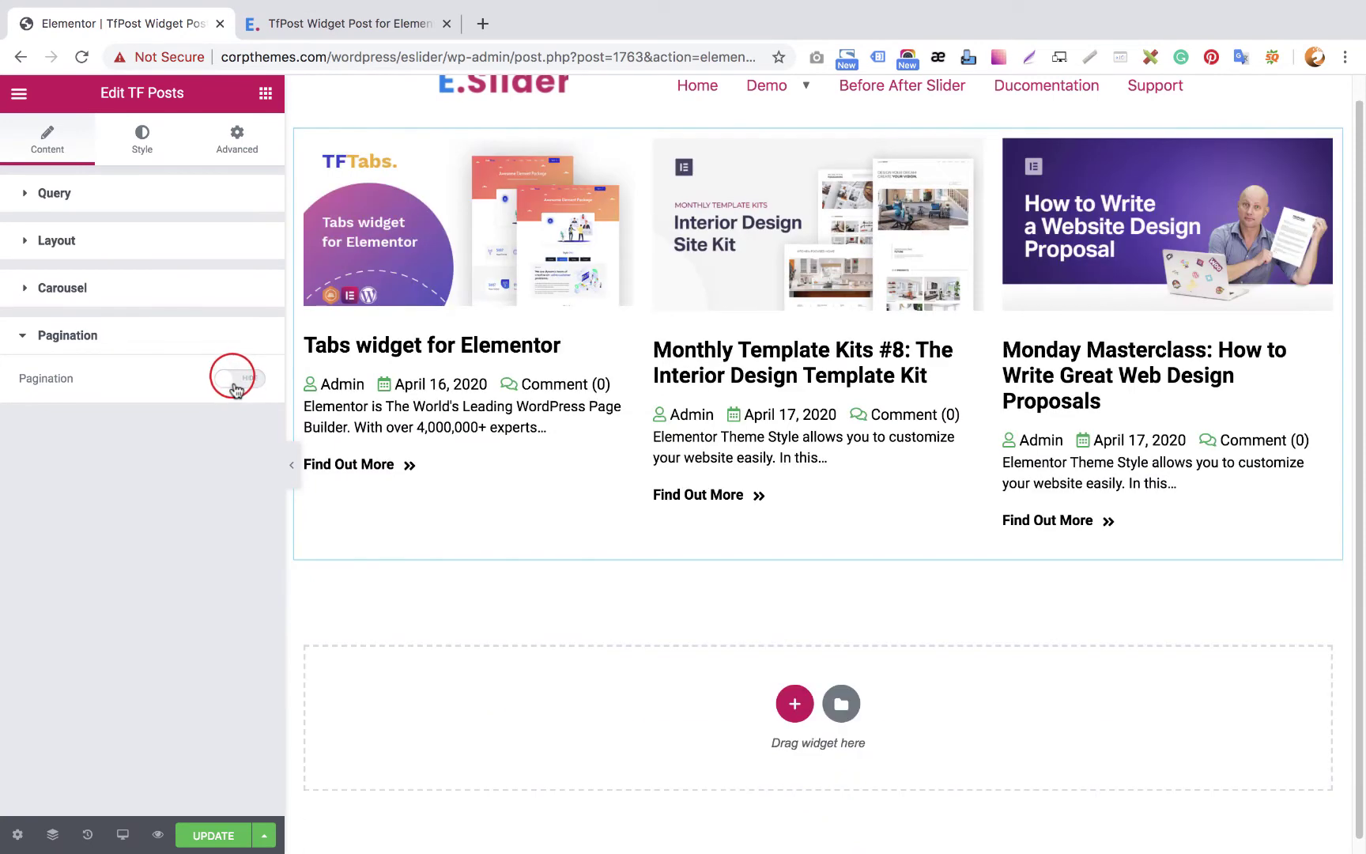
Set the background color in the General style settings to the gray preset #7A7A7A
left_click(142, 140)
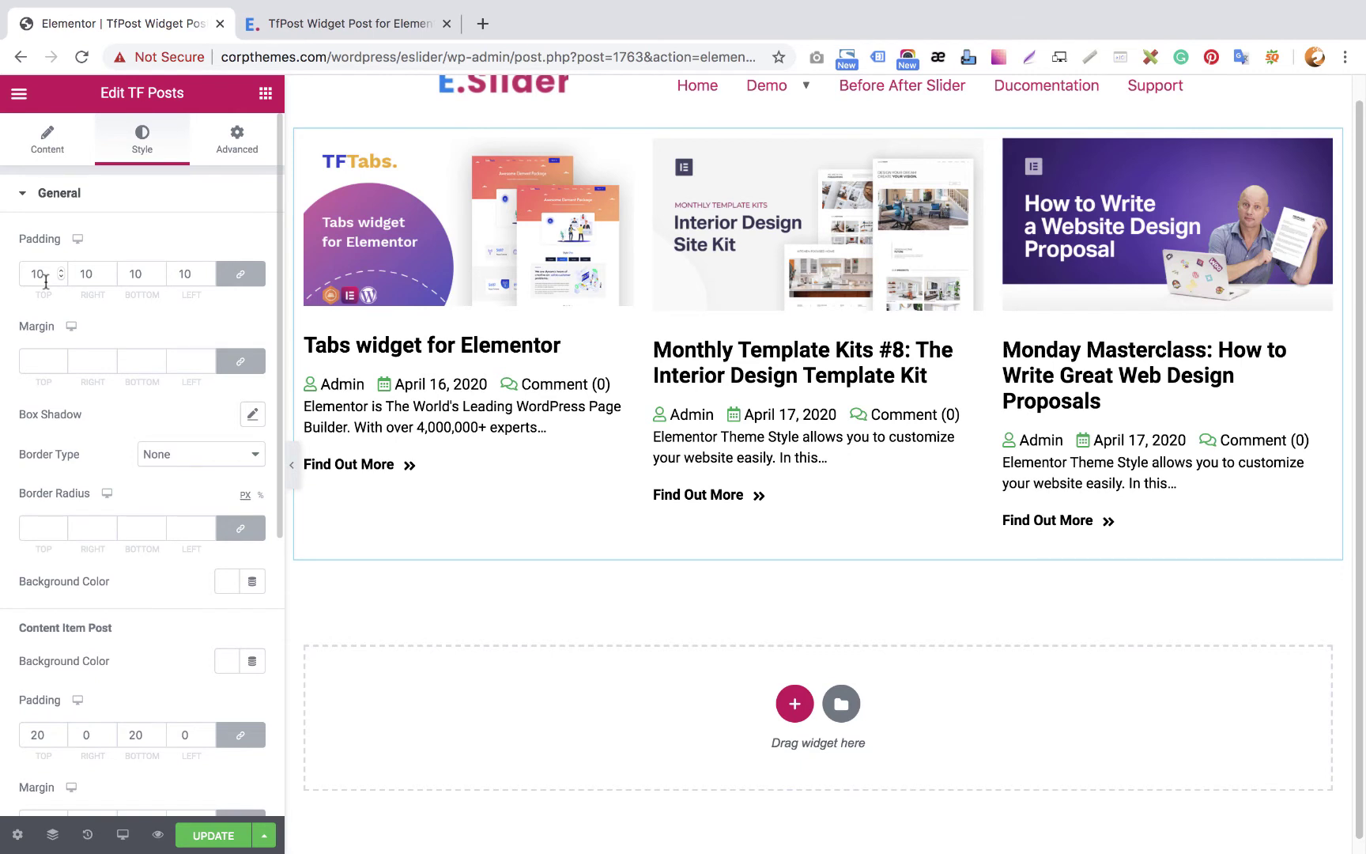
left_click(229, 583)
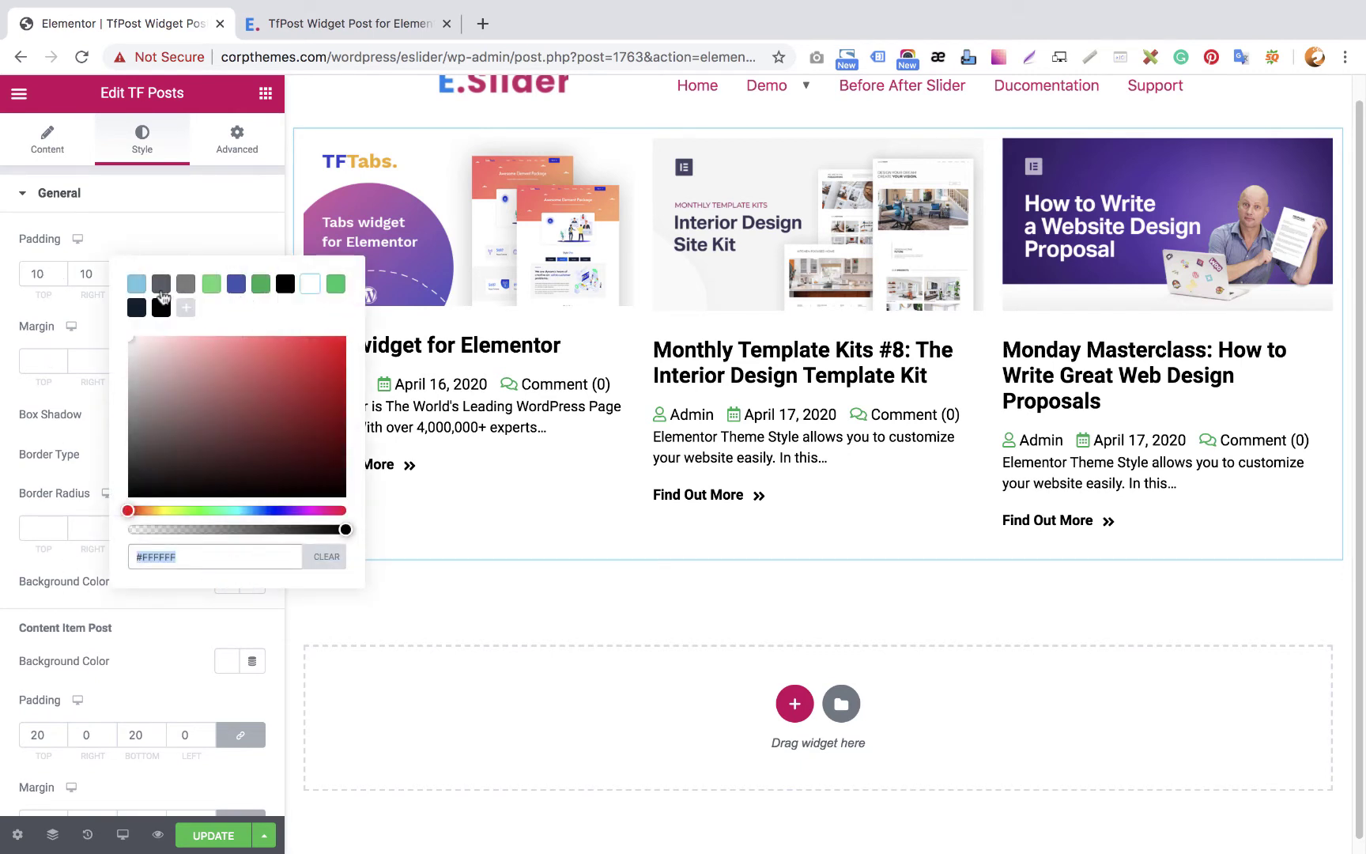
left_click(188, 291)
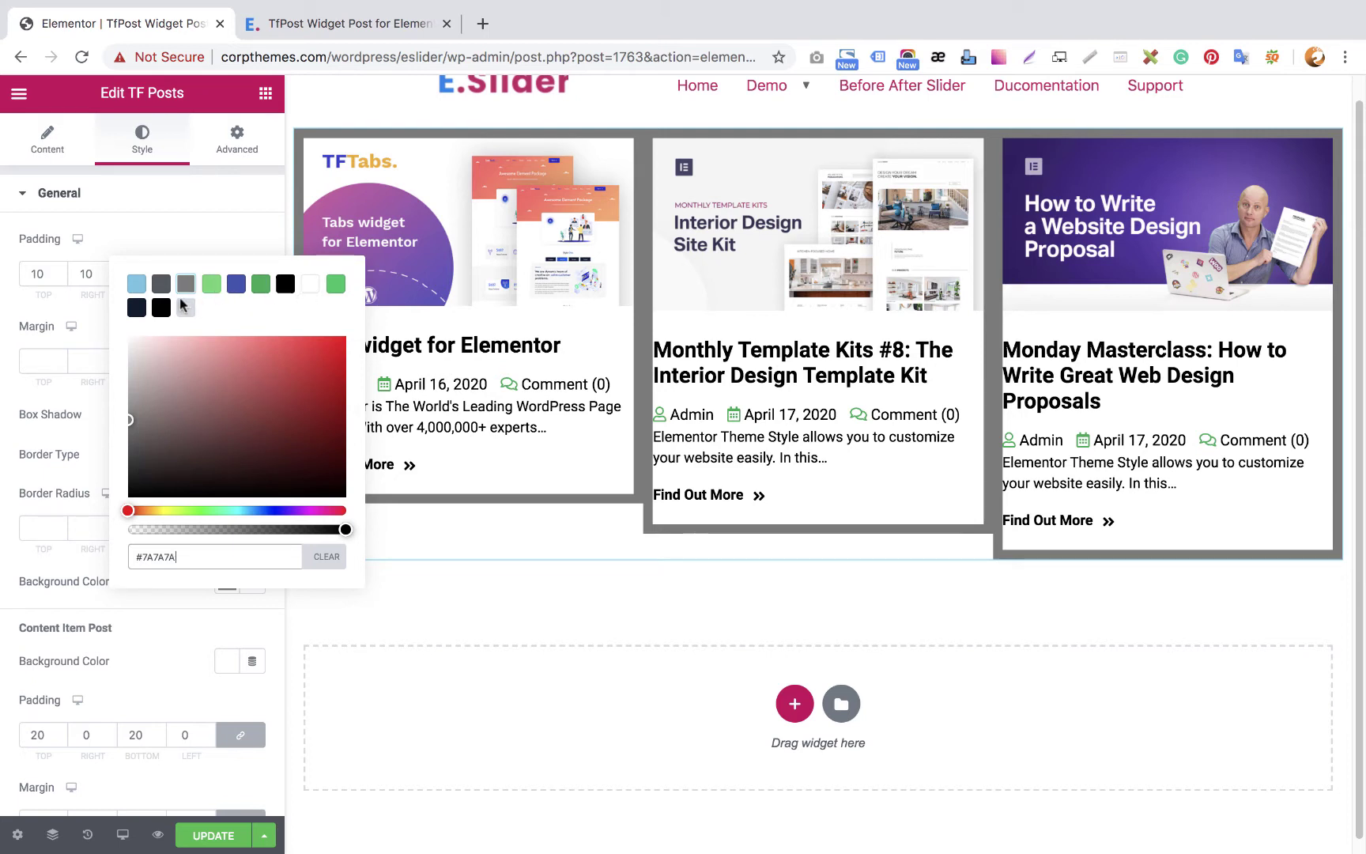
left_click(164, 287)
left_click(186, 284)
left_click(215, 226)
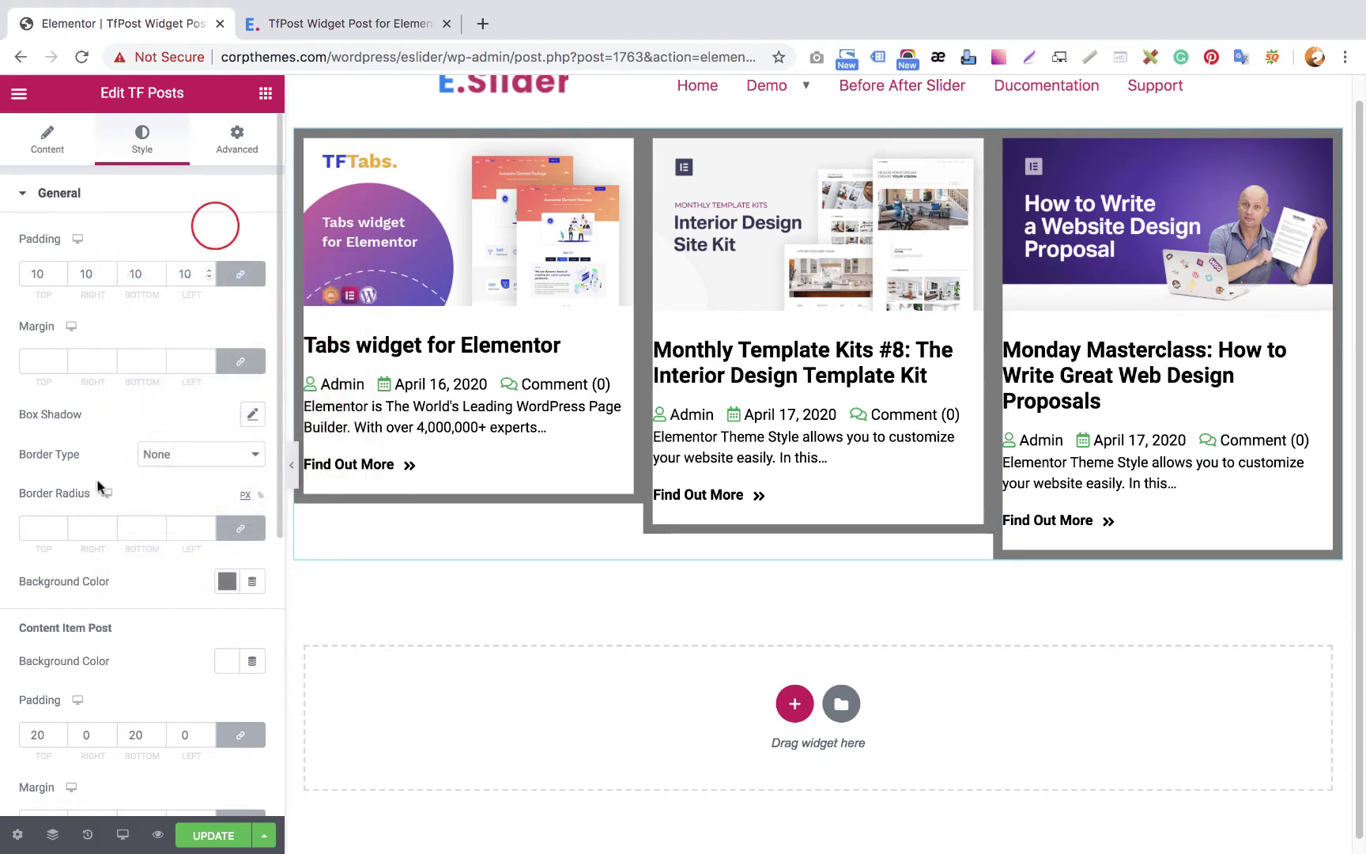
Unlink the General margin values and set the right margin to 10, with the other sides at 0
left_click(37, 360)
type("0")
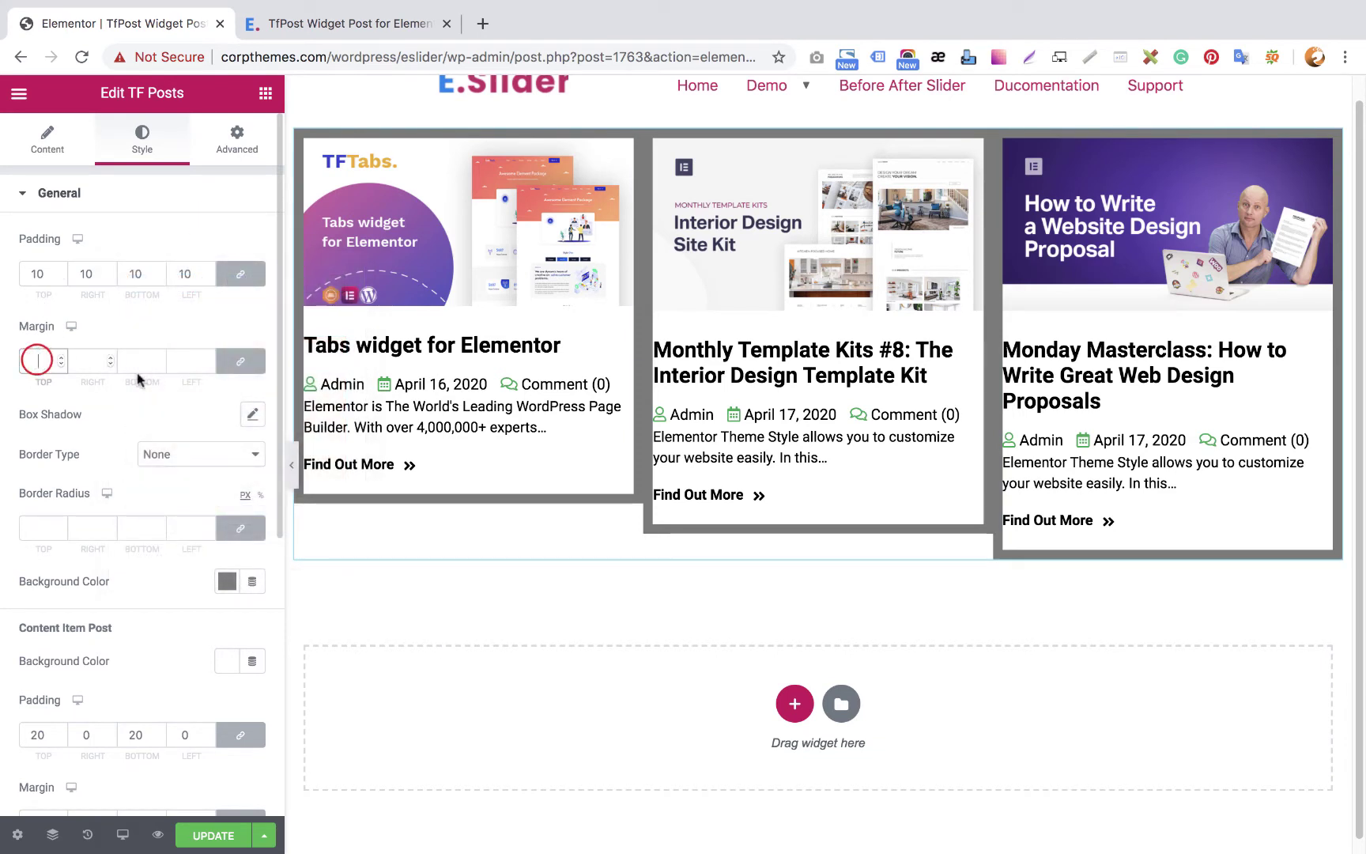
left_click(240, 360)
left_click(109, 360)
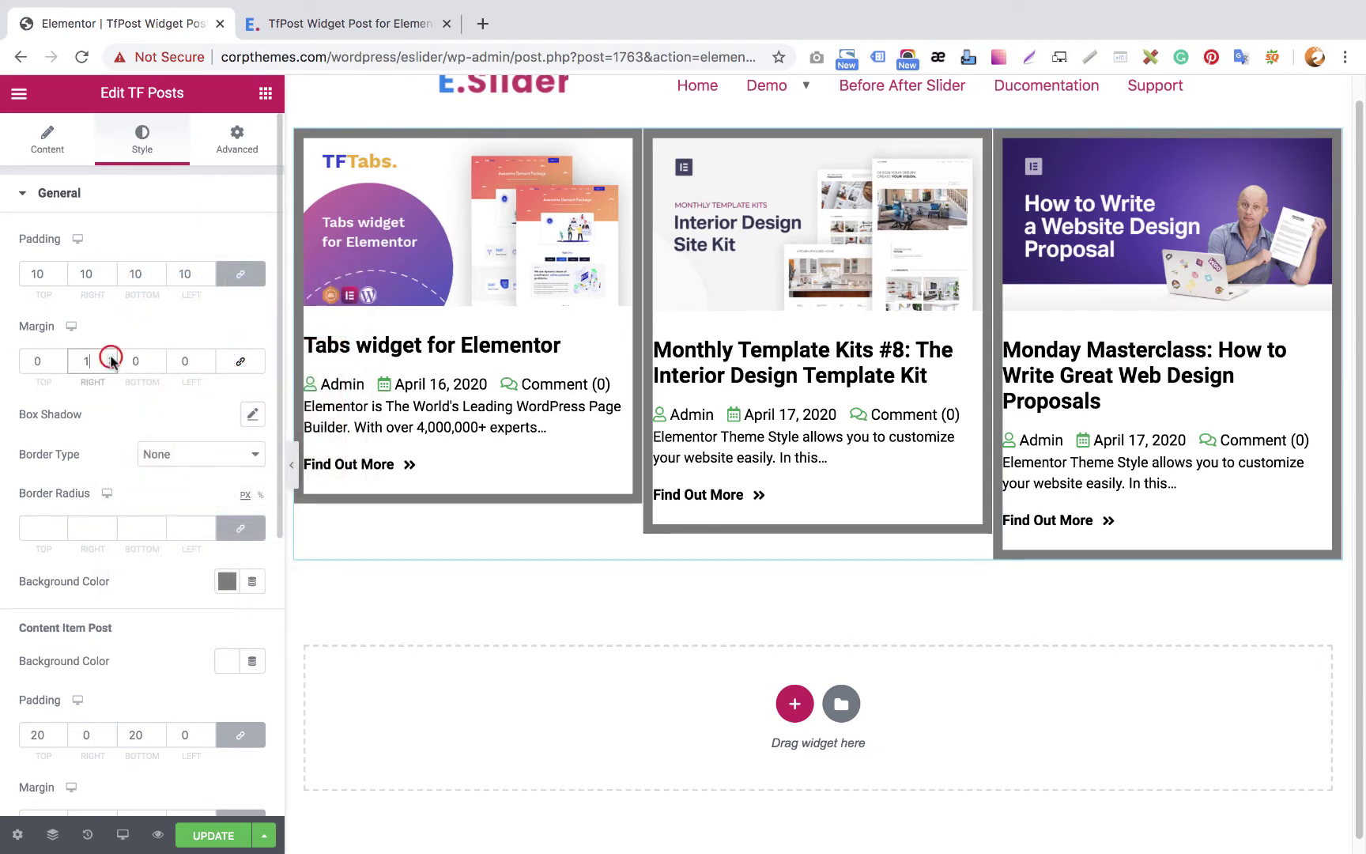
key("Up")
key("Up")
key("Up")
key("Up")
key("Up")
key("Up")
left_click(112, 356)
left_click(111, 356)
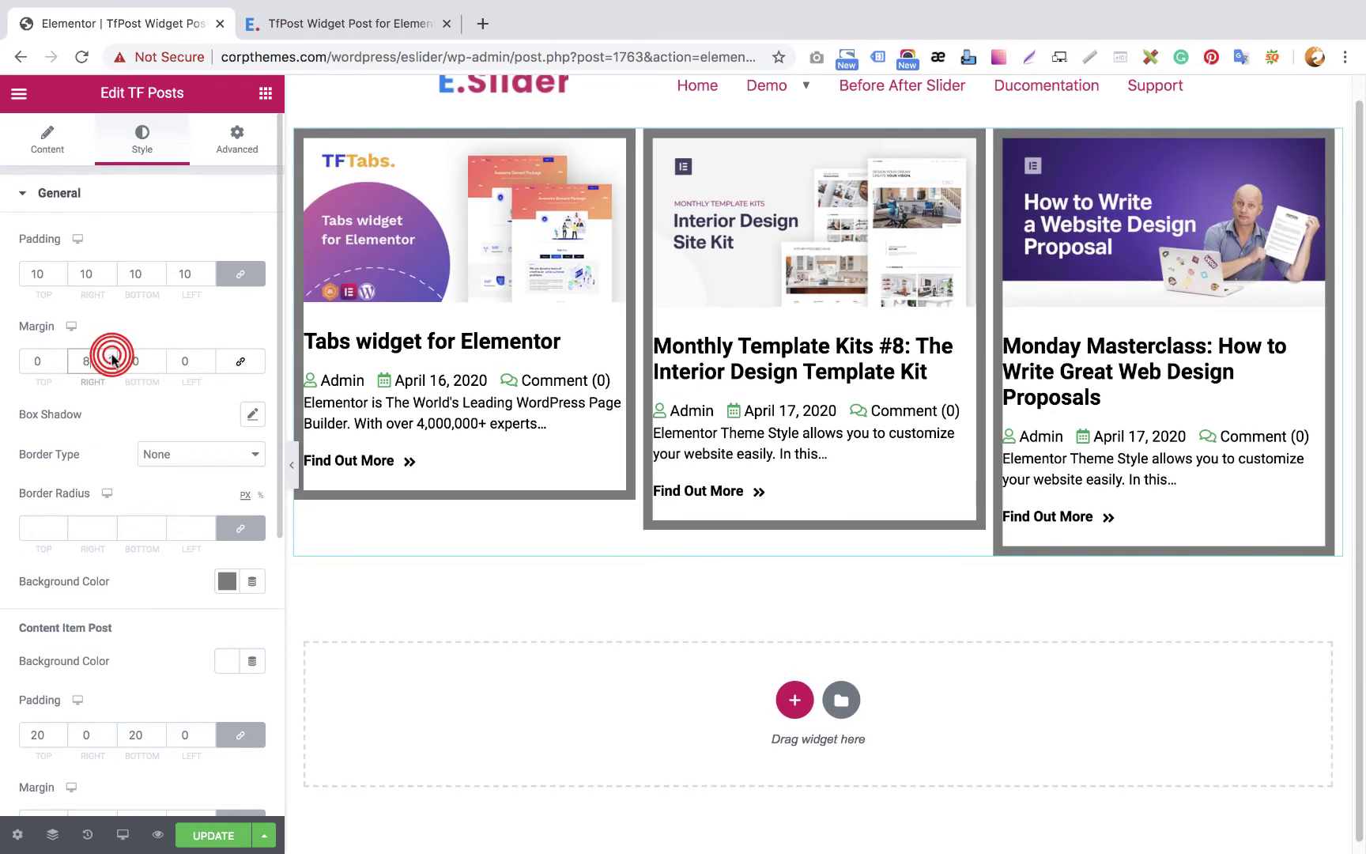
left_click(112, 356)
left_click(112, 357)
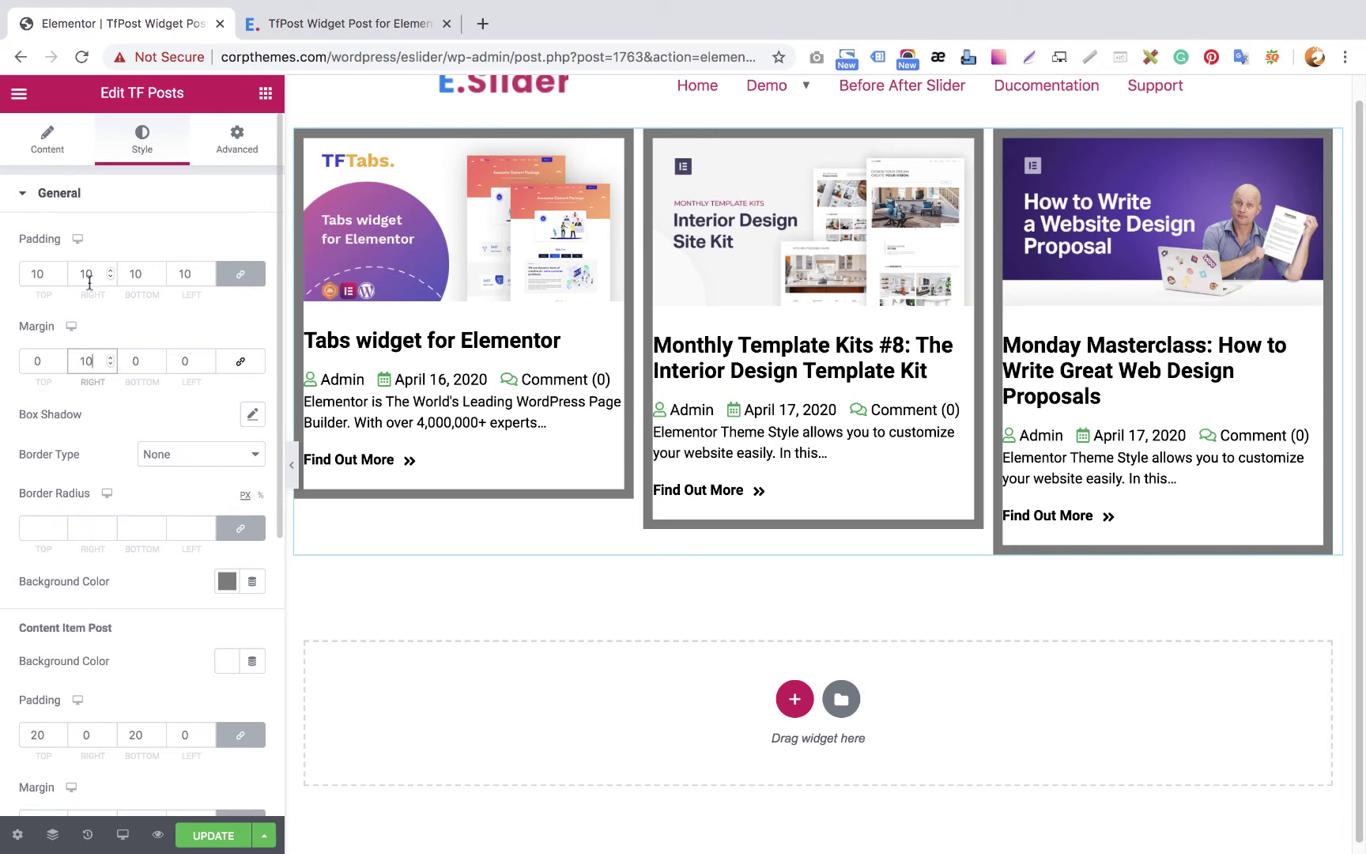
Try a linked General padding of 15 on all sides and bring it back to 10
left_click(62, 271)
left_click(61, 271)
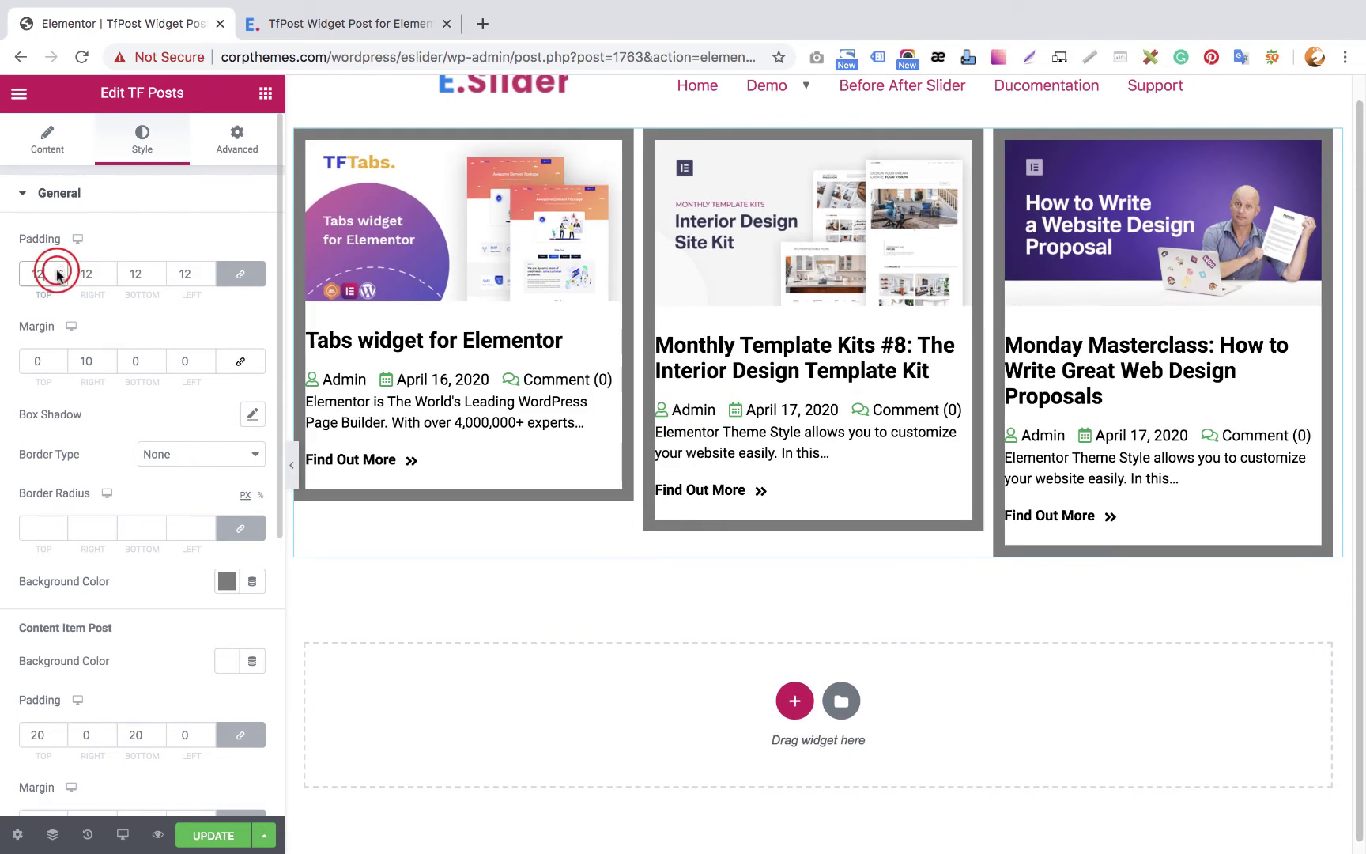
left_click(58, 271)
left_click(59, 271)
left_click(58, 271)
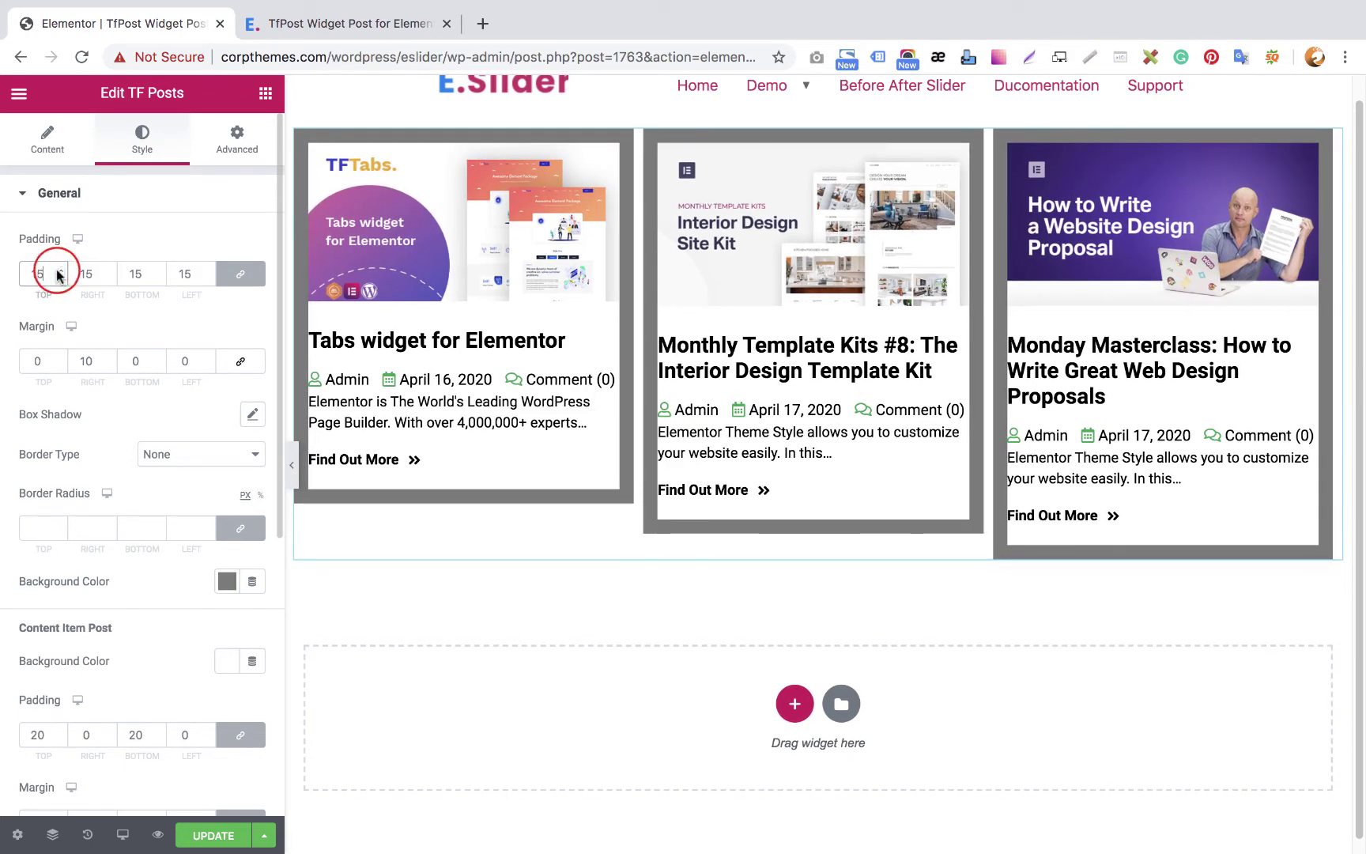
left_click(60, 277)
left_click(59, 277)
left_click(59, 277)
left_click(59, 277)
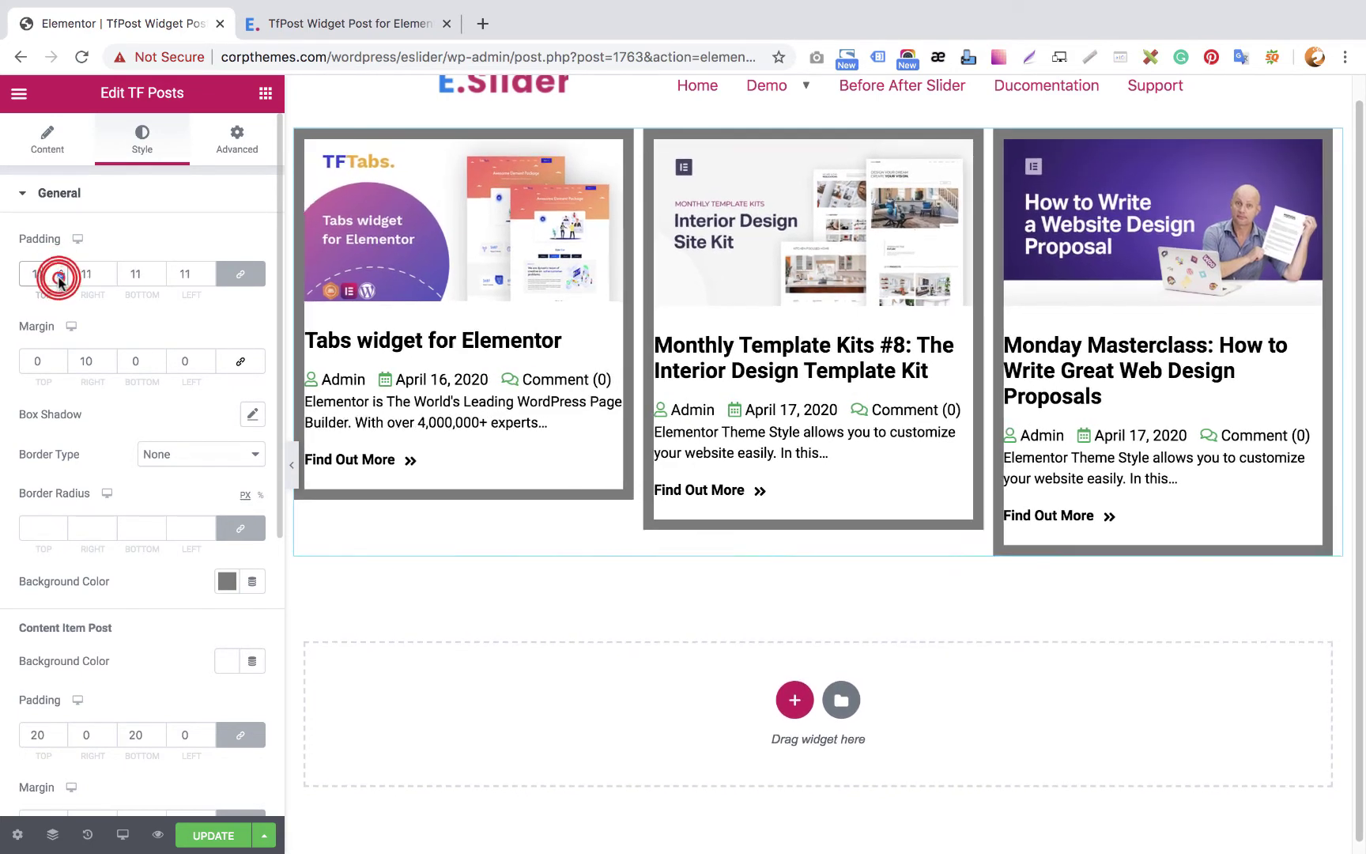
left_click(59, 278)
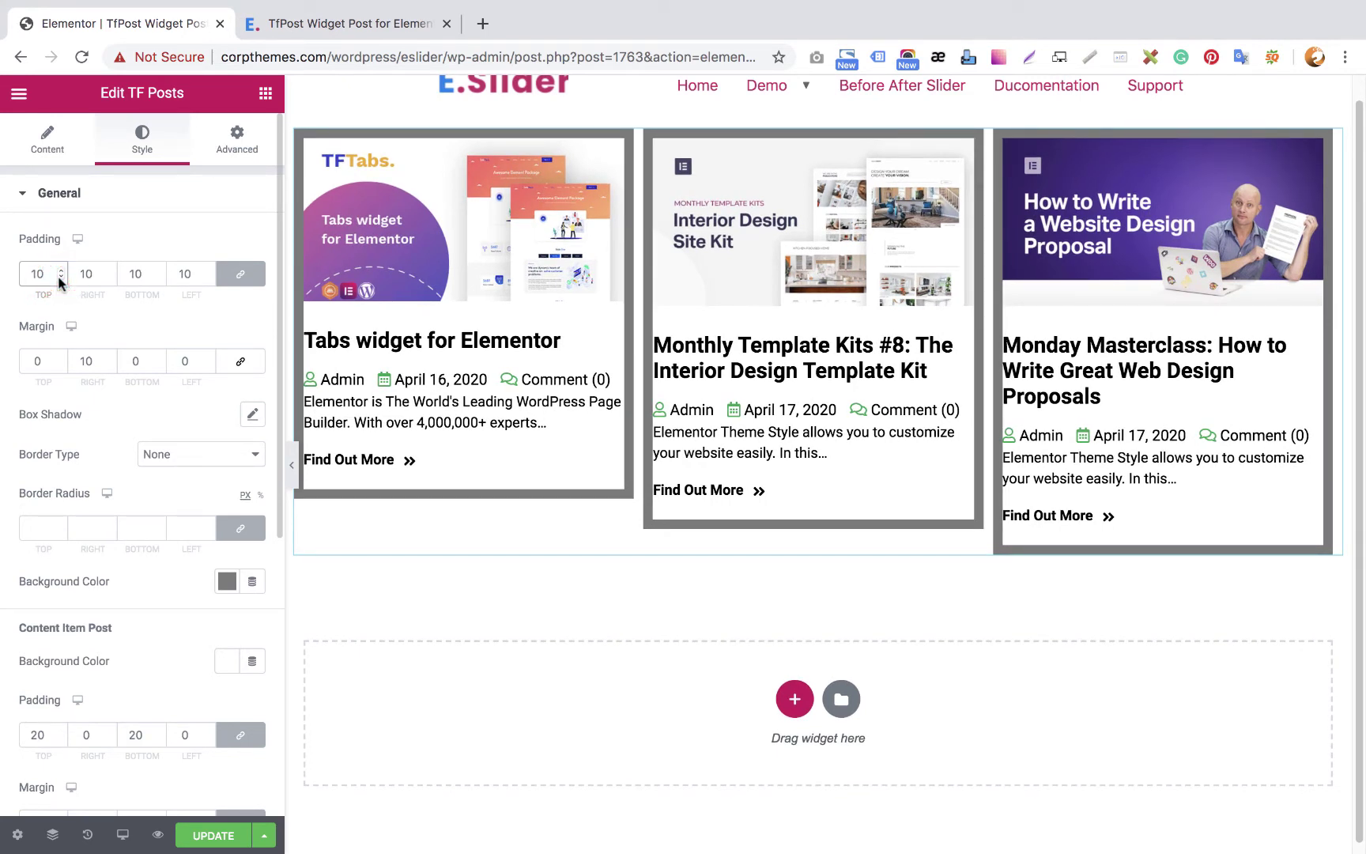
Reduce the linked General padding to 0 on all sides
left_click(61, 276)
left_click(61, 277)
left_click(61, 276)
left_click(60, 277)
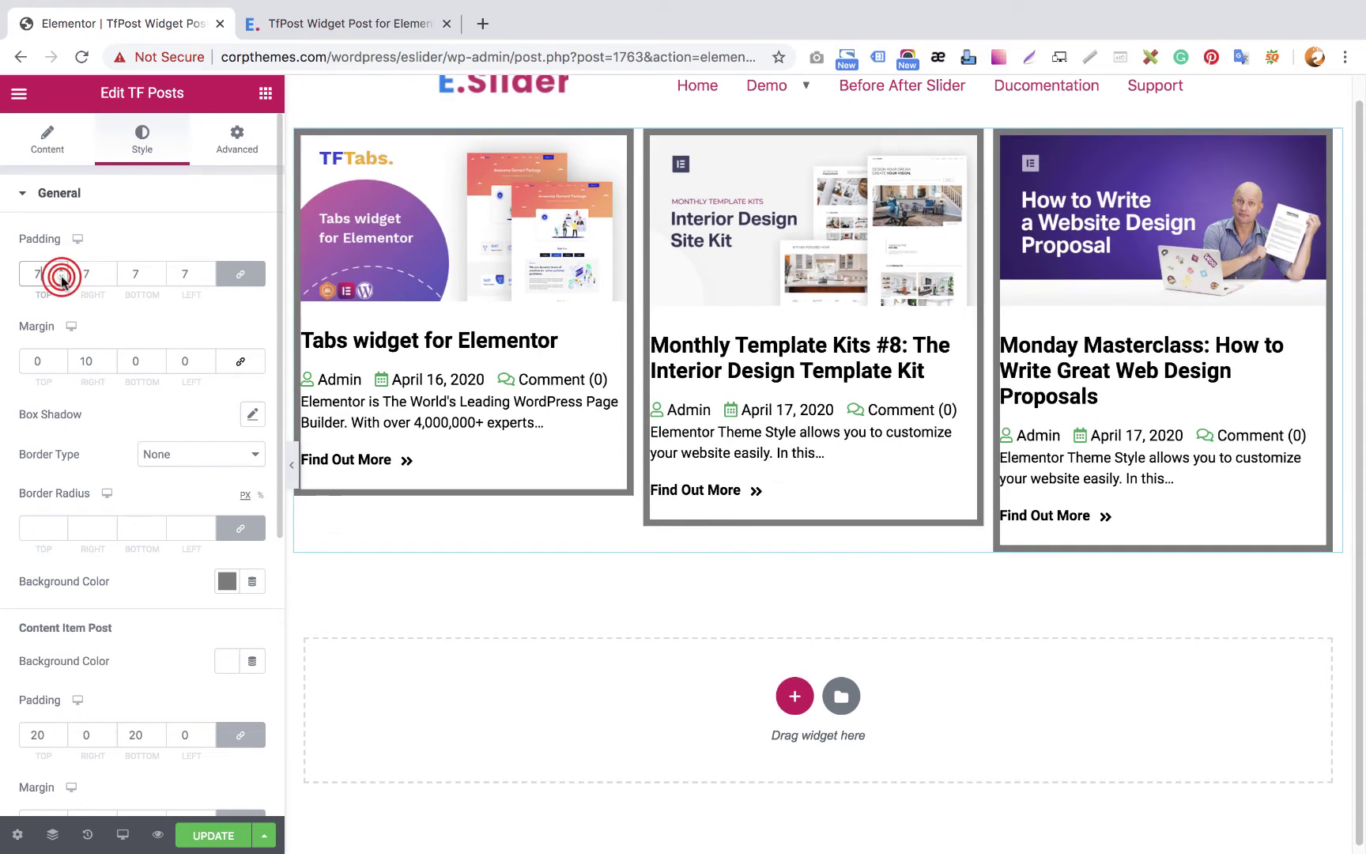
left_click(61, 276)
left_click(61, 277)
left_click(61, 277)
left_click(60, 277)
left_click(61, 277)
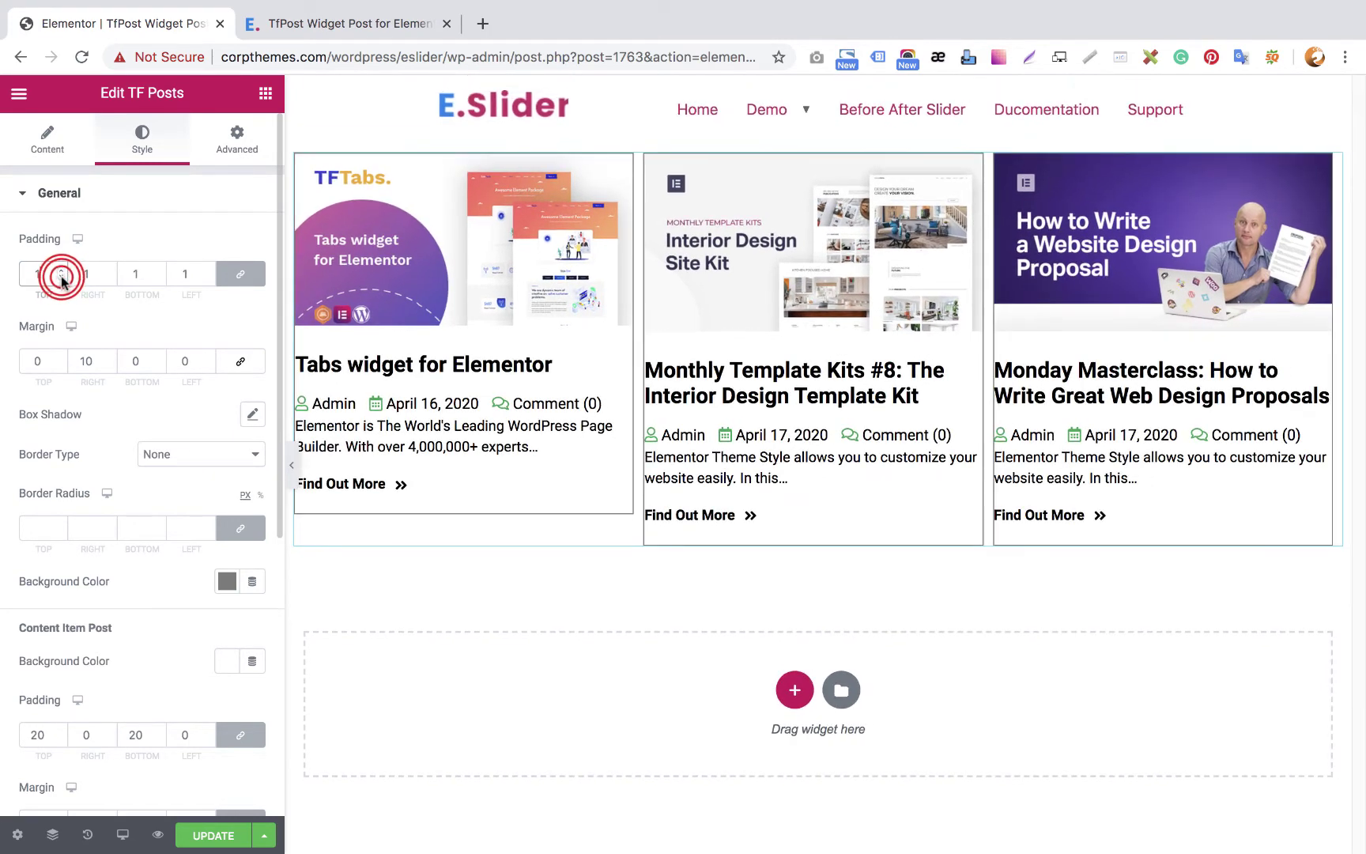
left_click(61, 276)
left_click(61, 277)
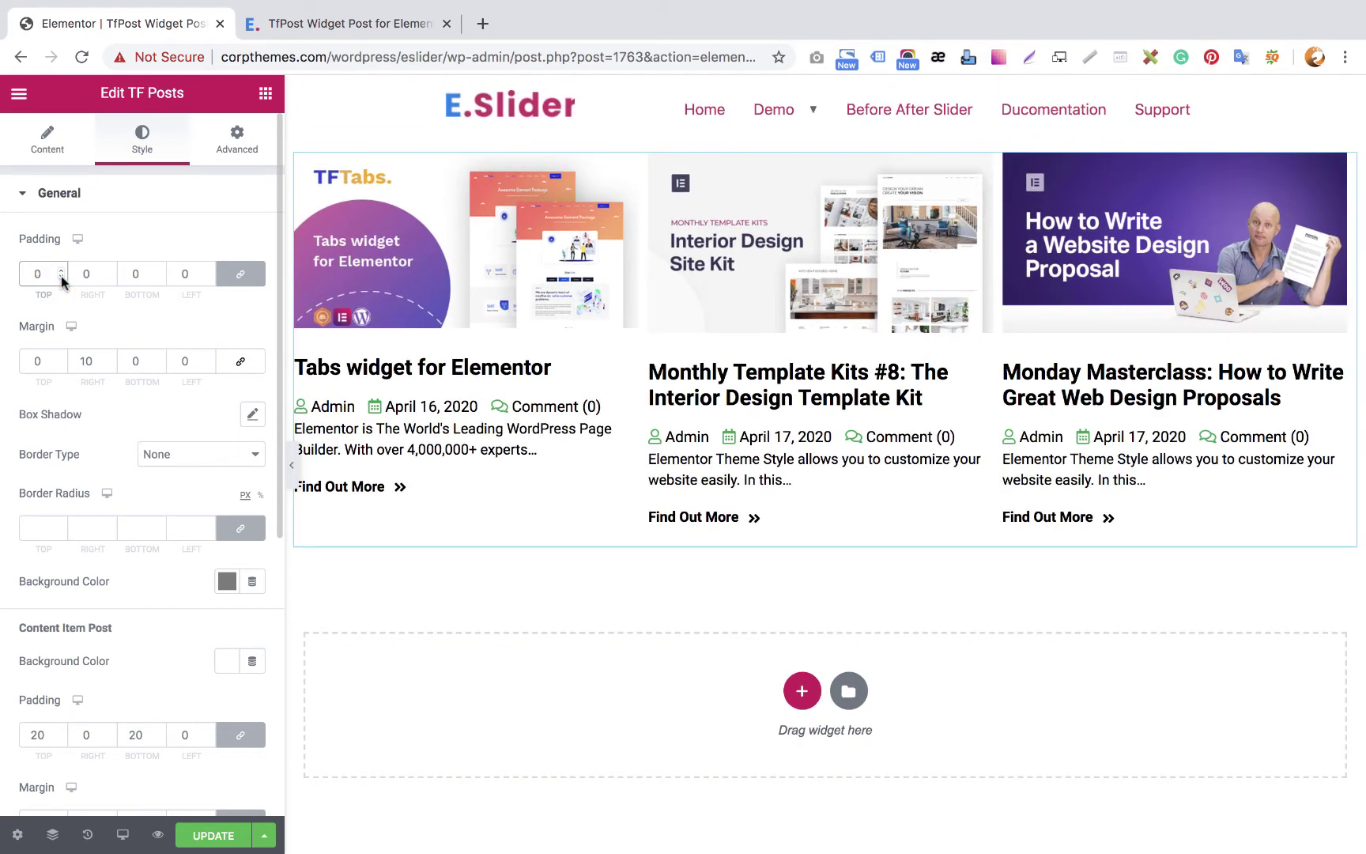
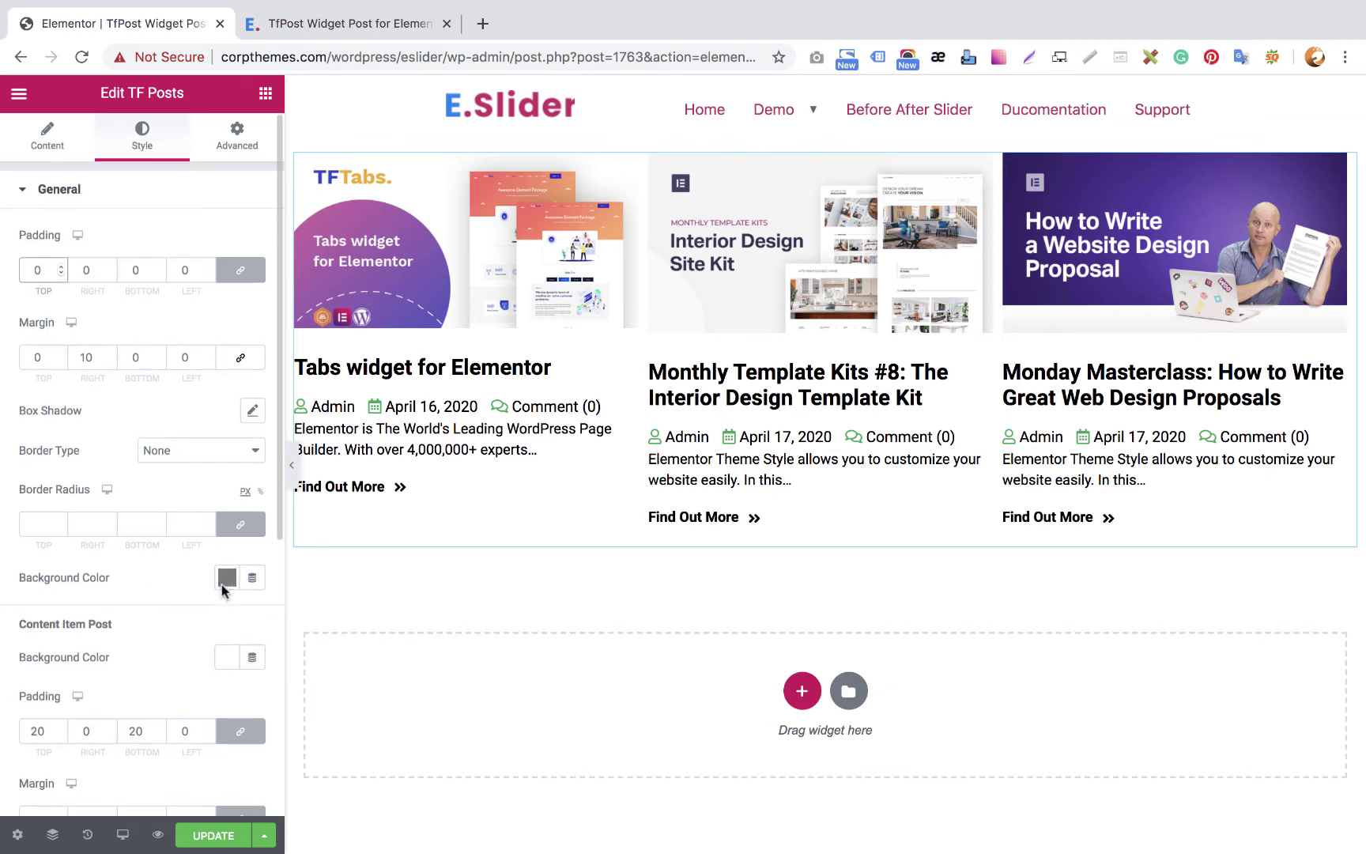
Clear the background color of the Content Item Post and close the color picker
scroll(220, 589, "down", 1)
left_click(227, 627)
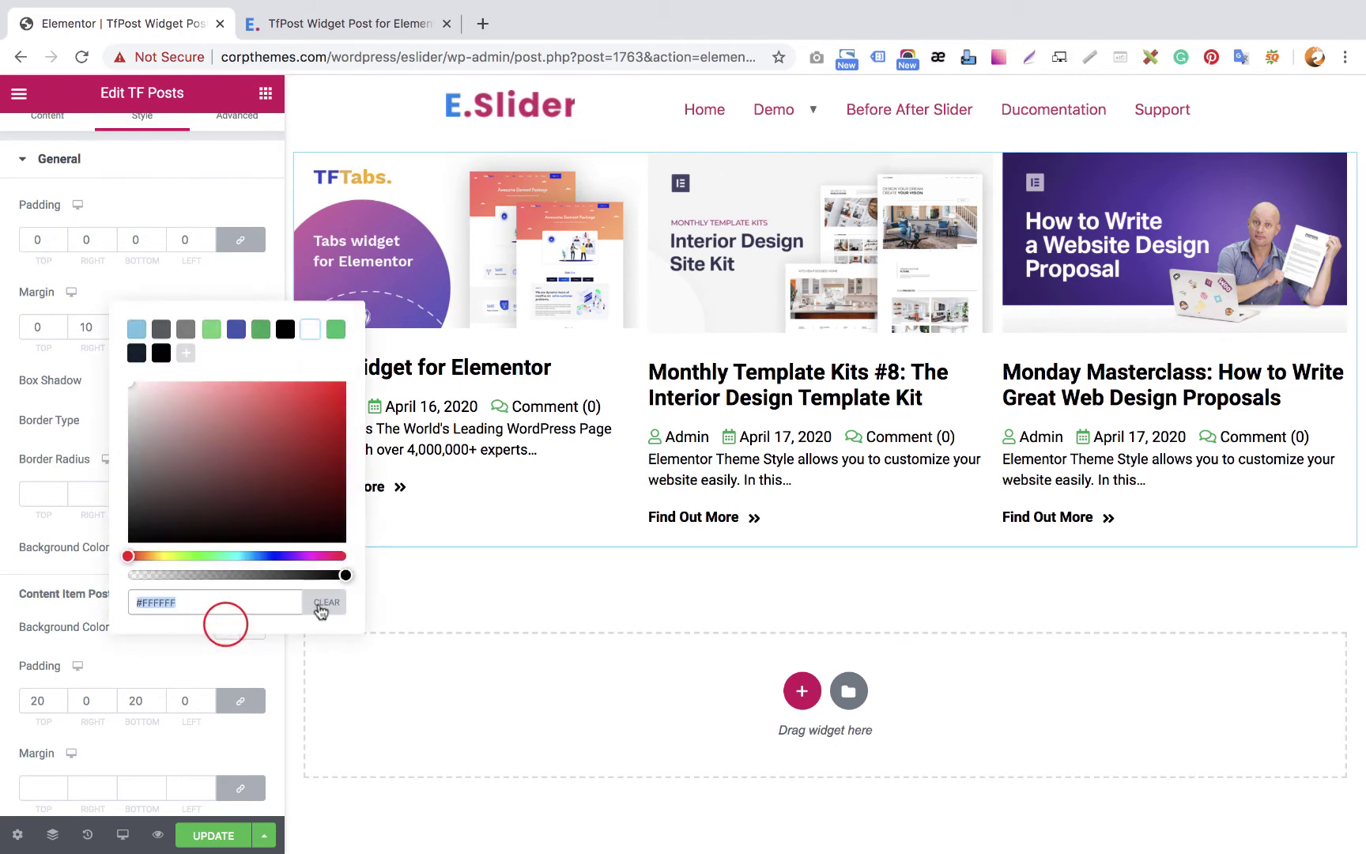
left_click(320, 602)
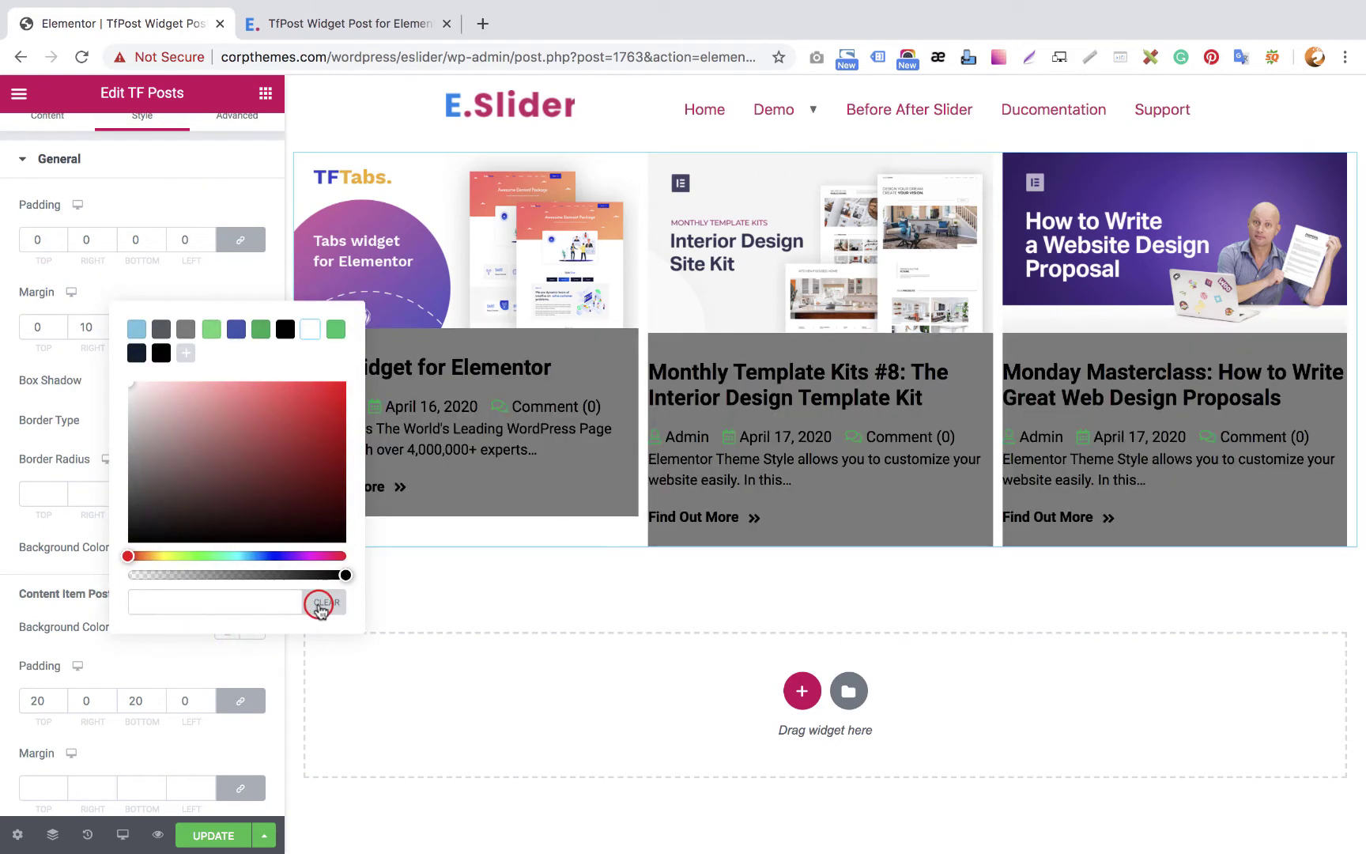
left_click(178, 283)
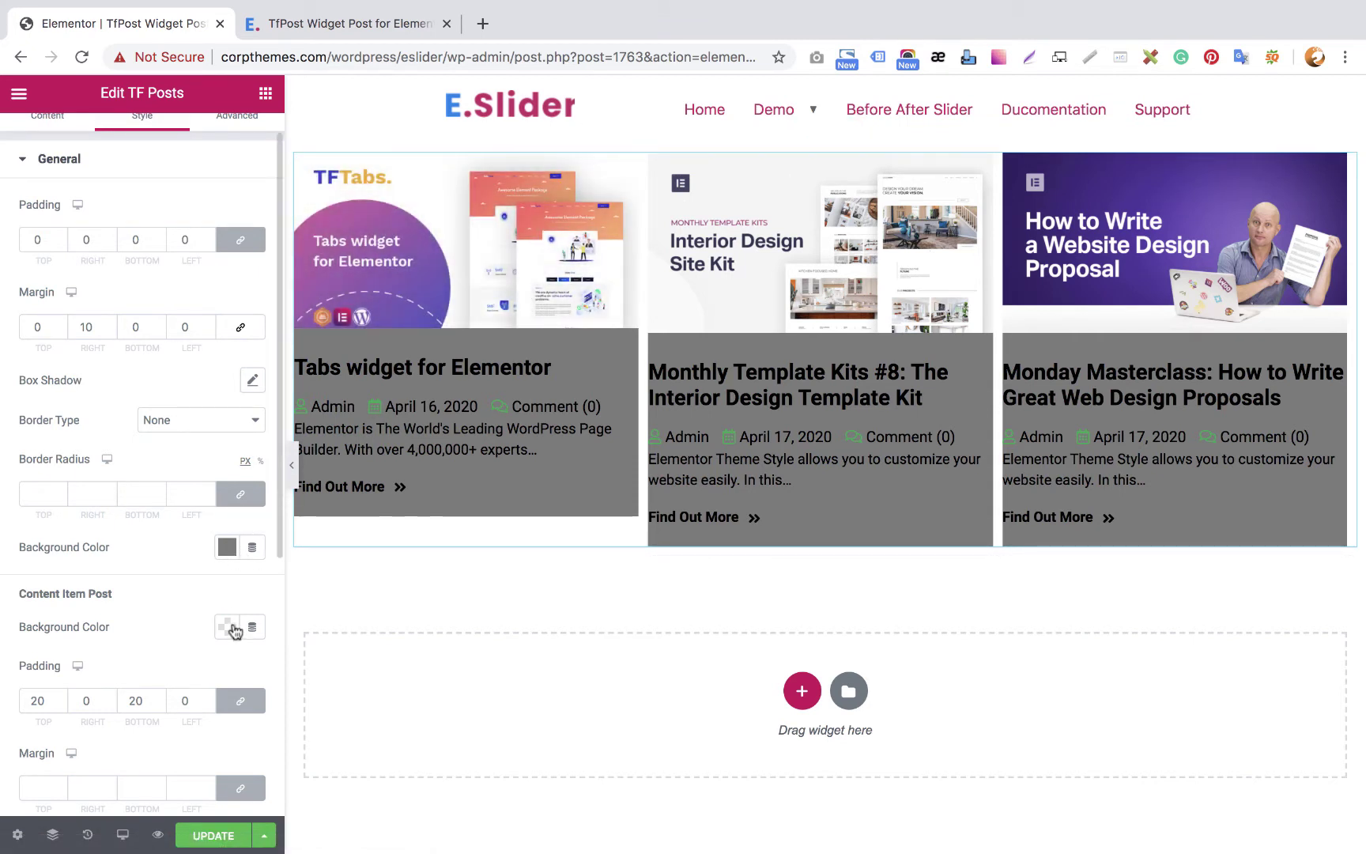
Try the blue, black, green and white preset swatches as the General background color
left_click(228, 548)
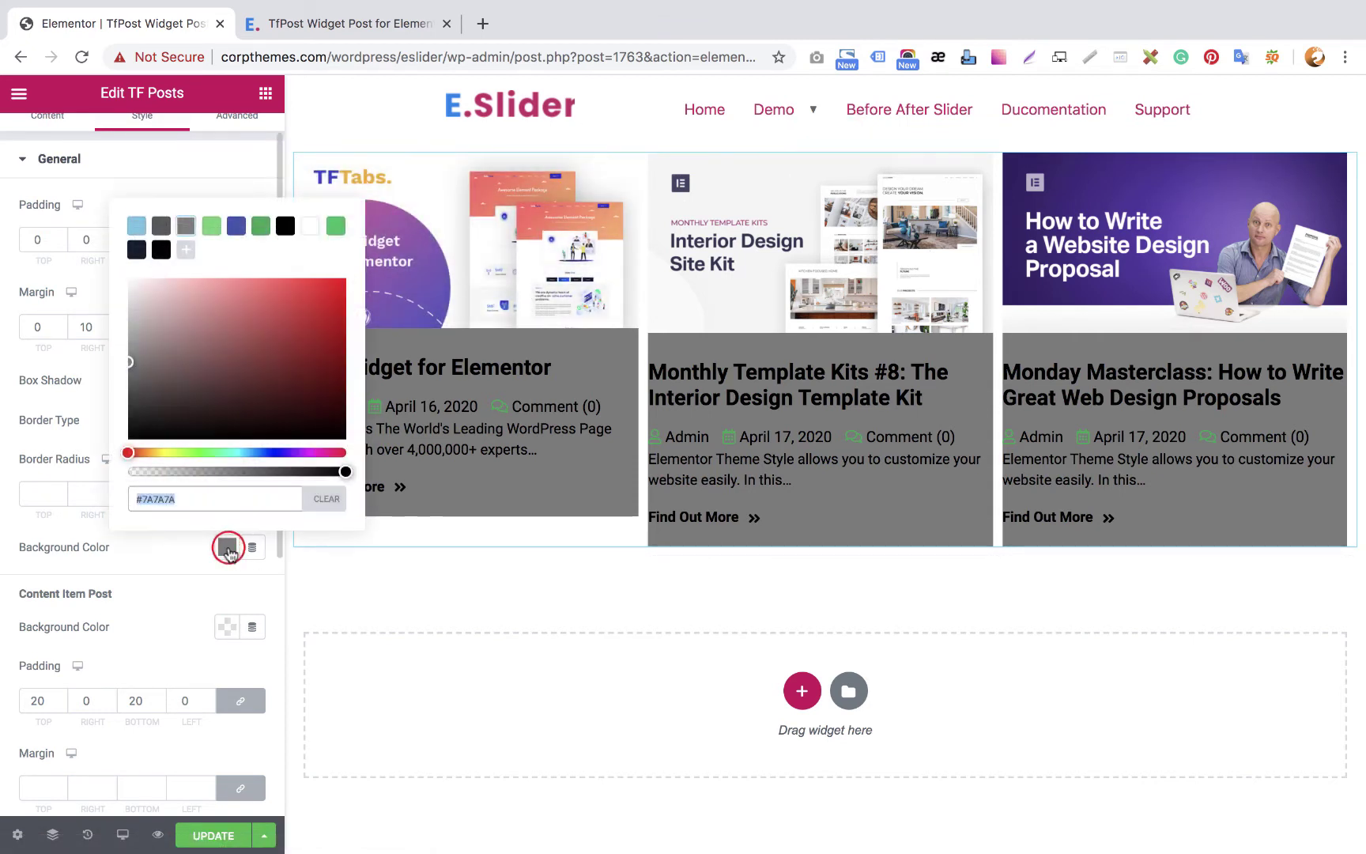
left_click(236, 227)
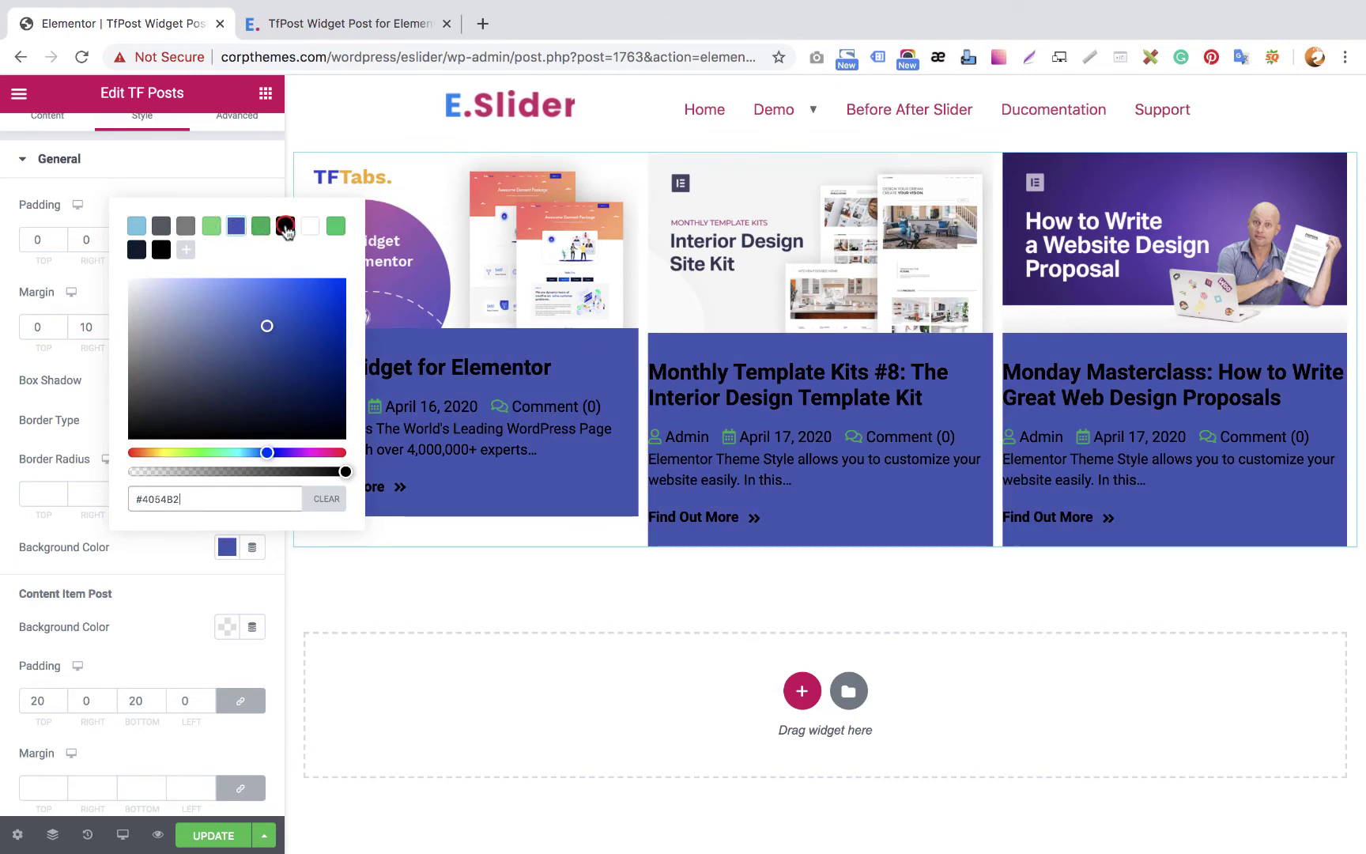
left_click(286, 227)
left_click(261, 226)
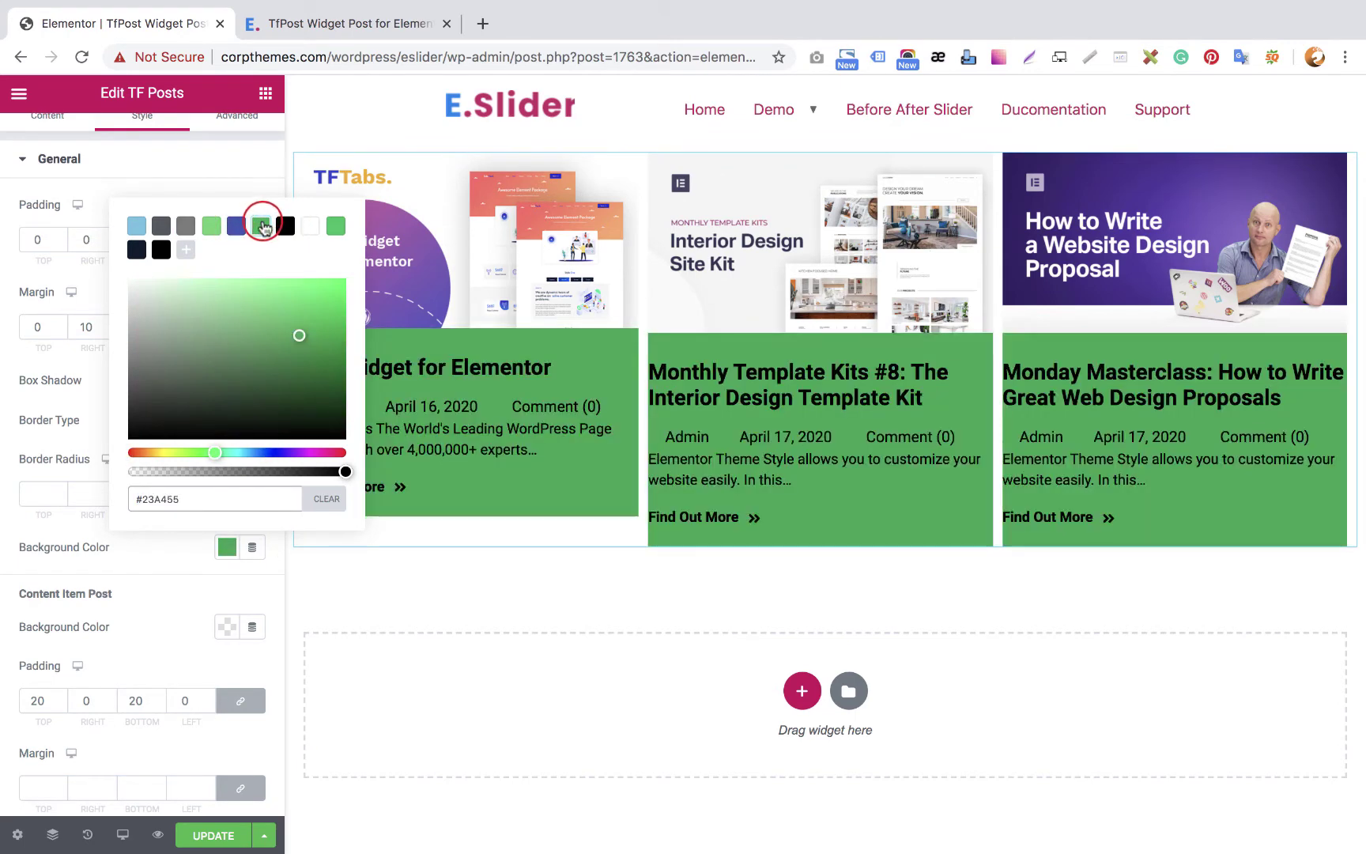
left_click(310, 228)
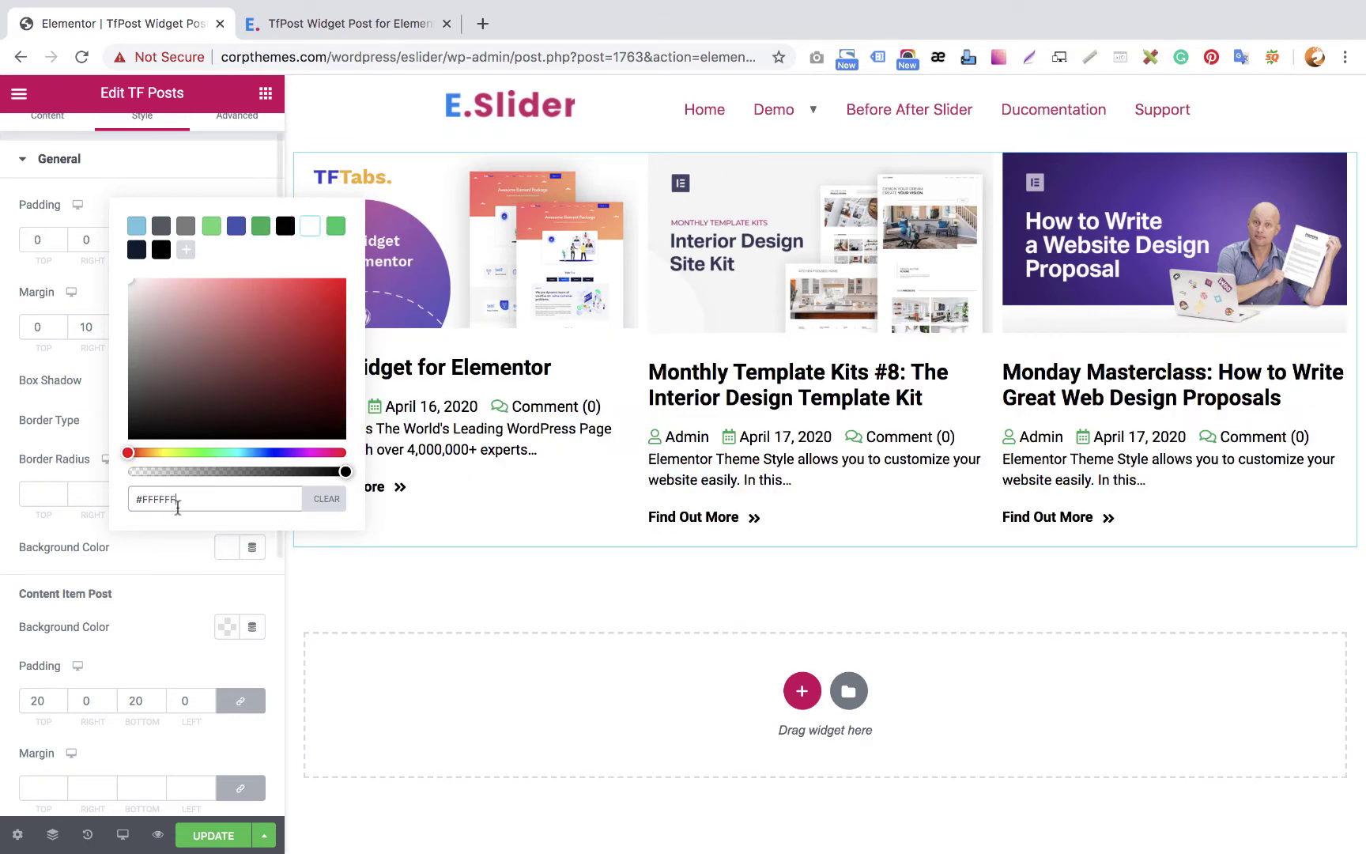
Set the General background color to #f7f7f7 and collapse the General section
double_click(179, 505)
type("7f7")
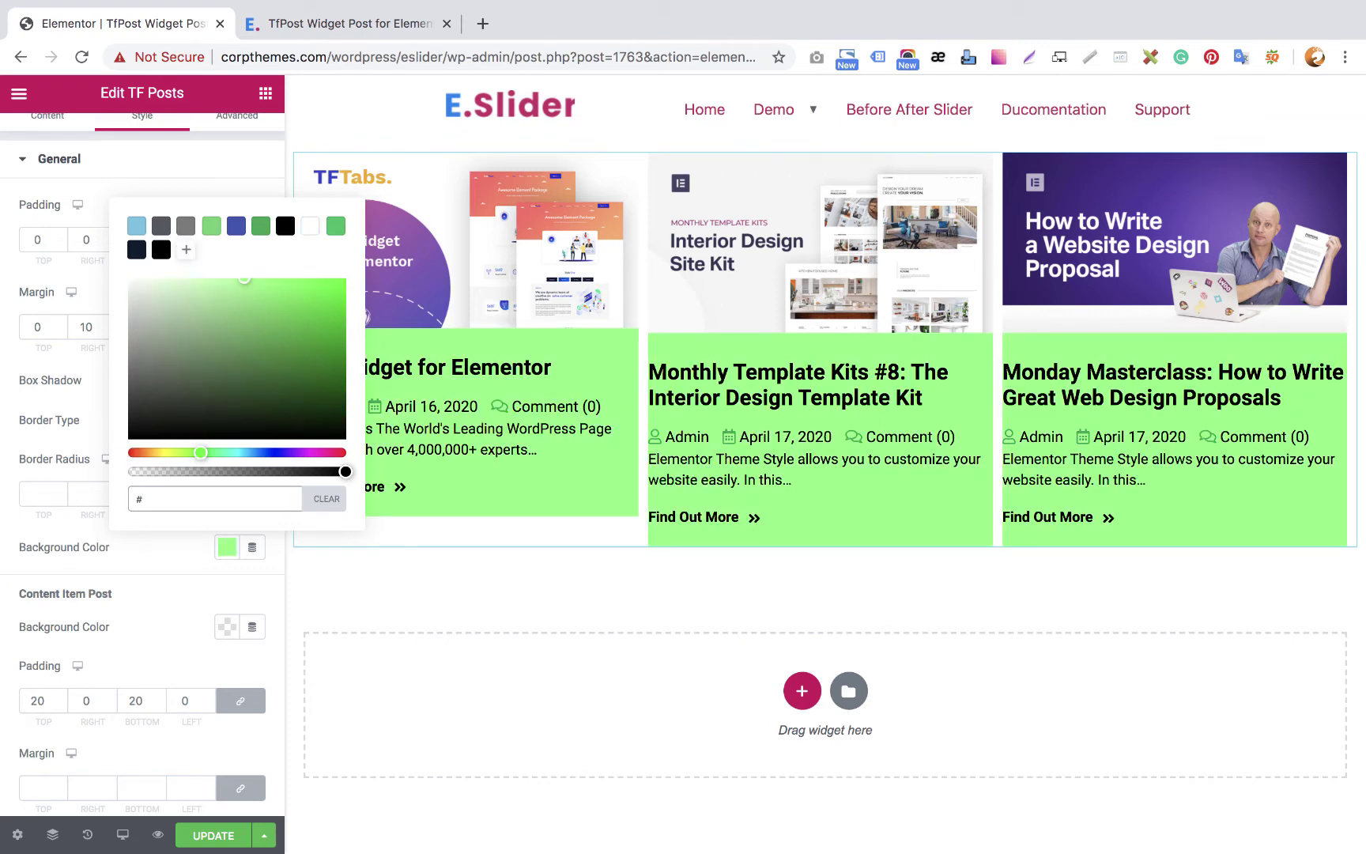
type("f7f7")
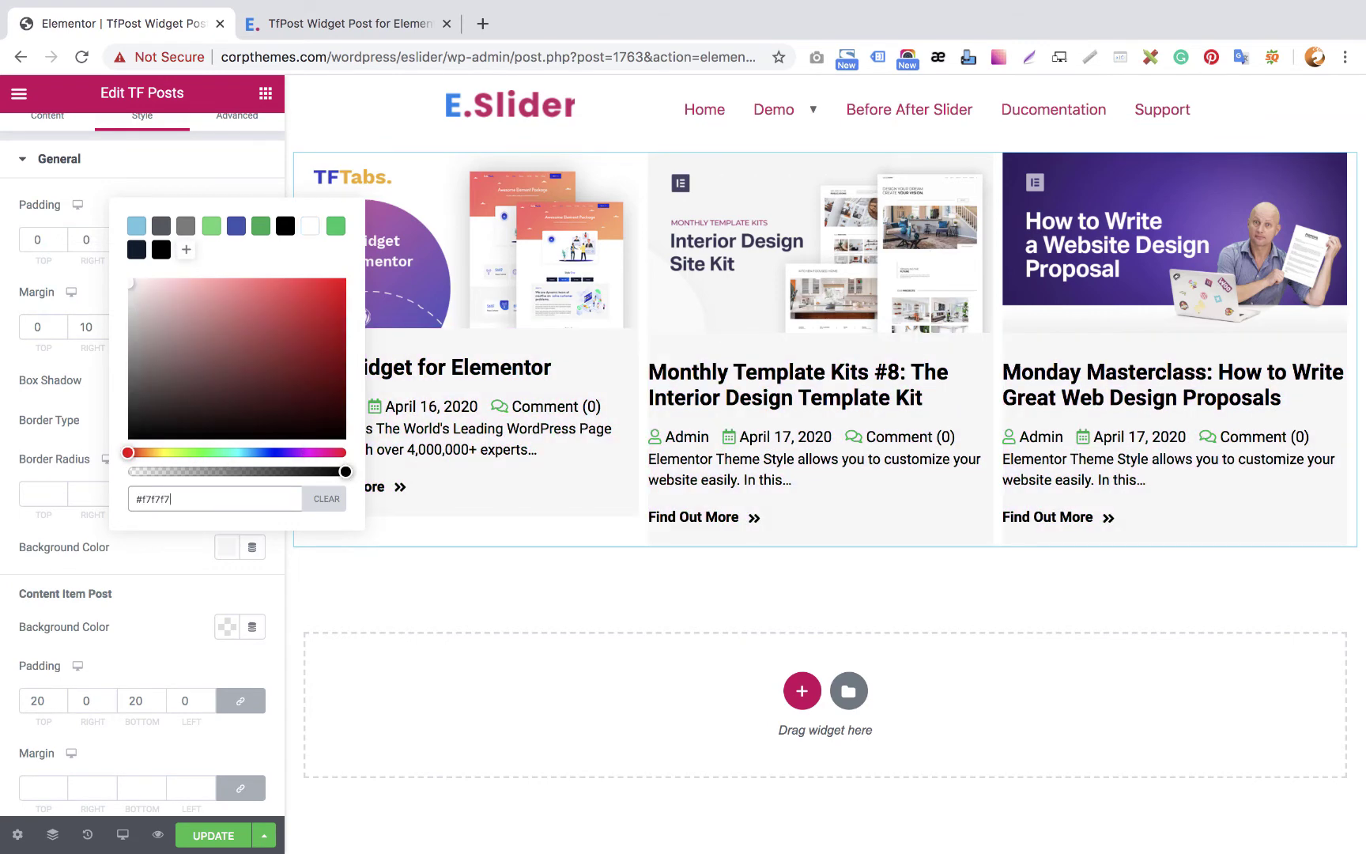
left_click(202, 175)
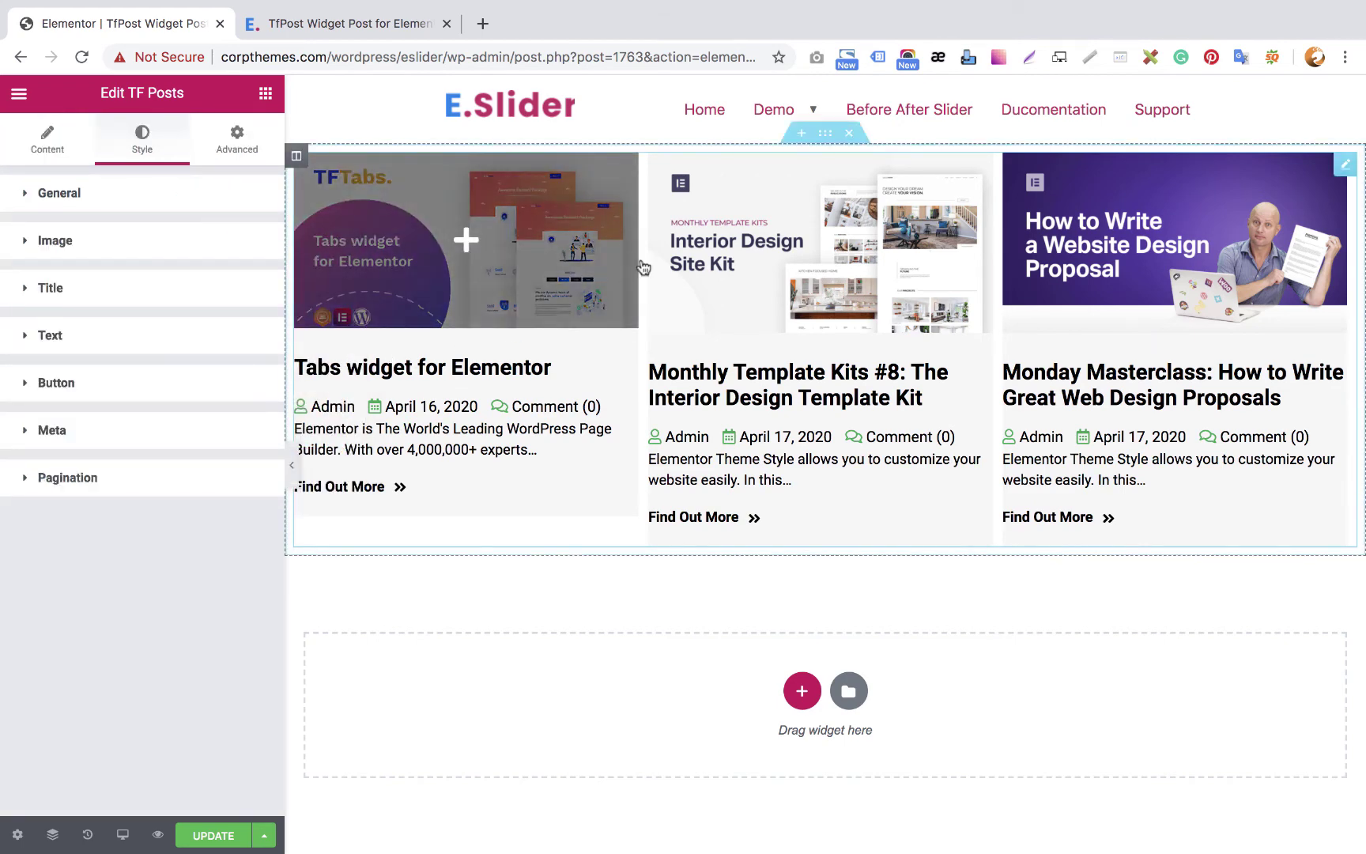
left_click(1345, 163)
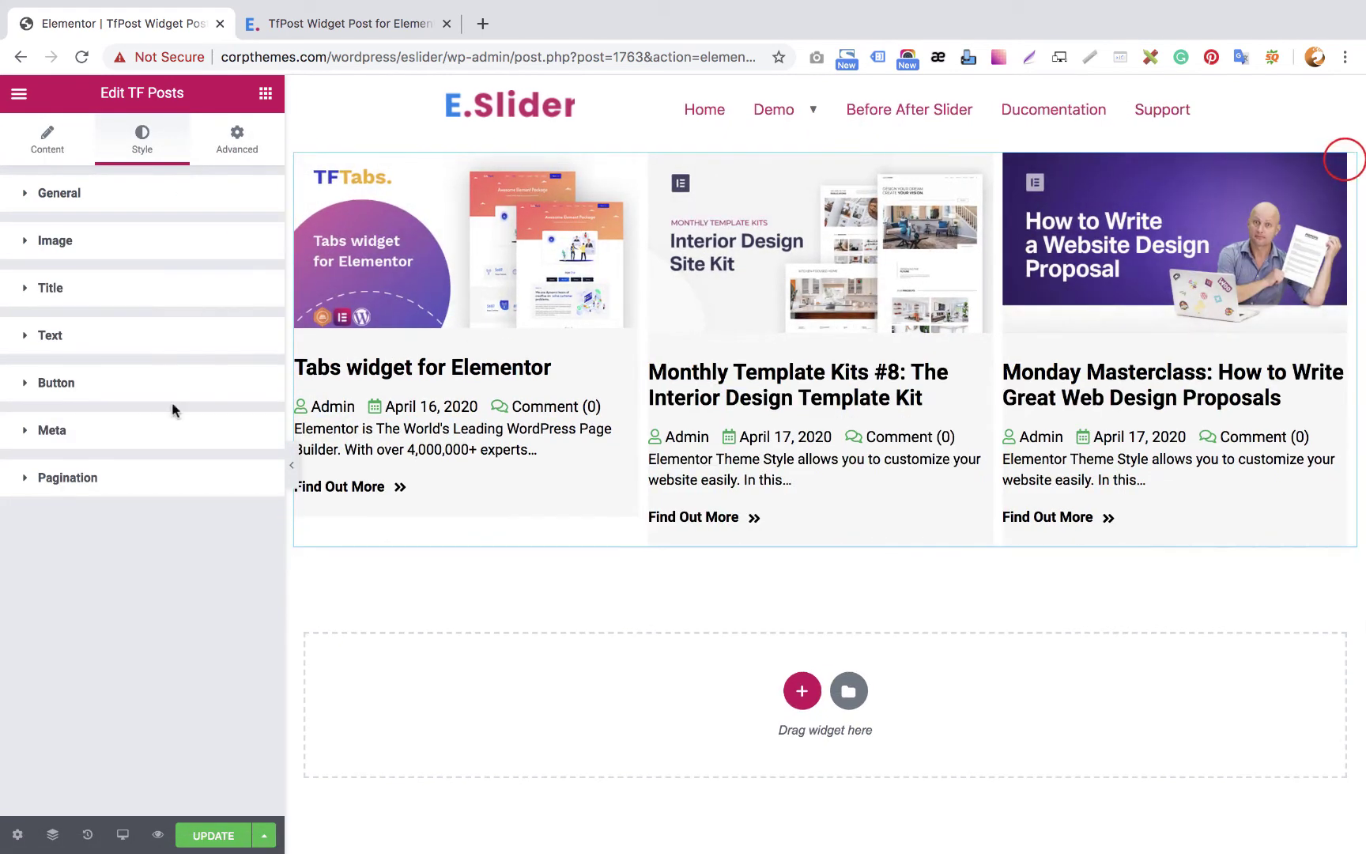
Reopen the General settings and set the linked Content Item Post padding to 15 on all sides
left_click(110, 193)
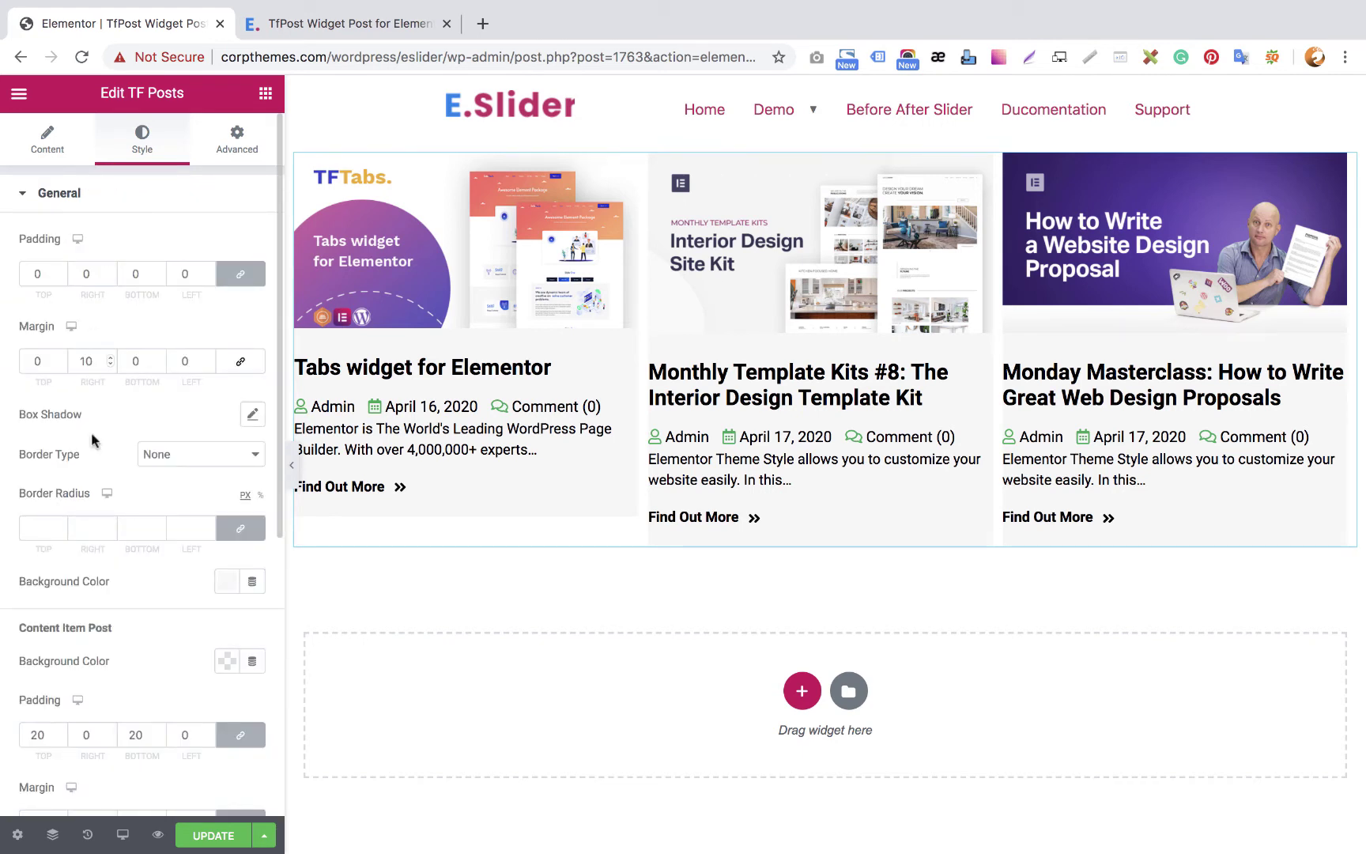
scroll(90, 439, "down", 3)
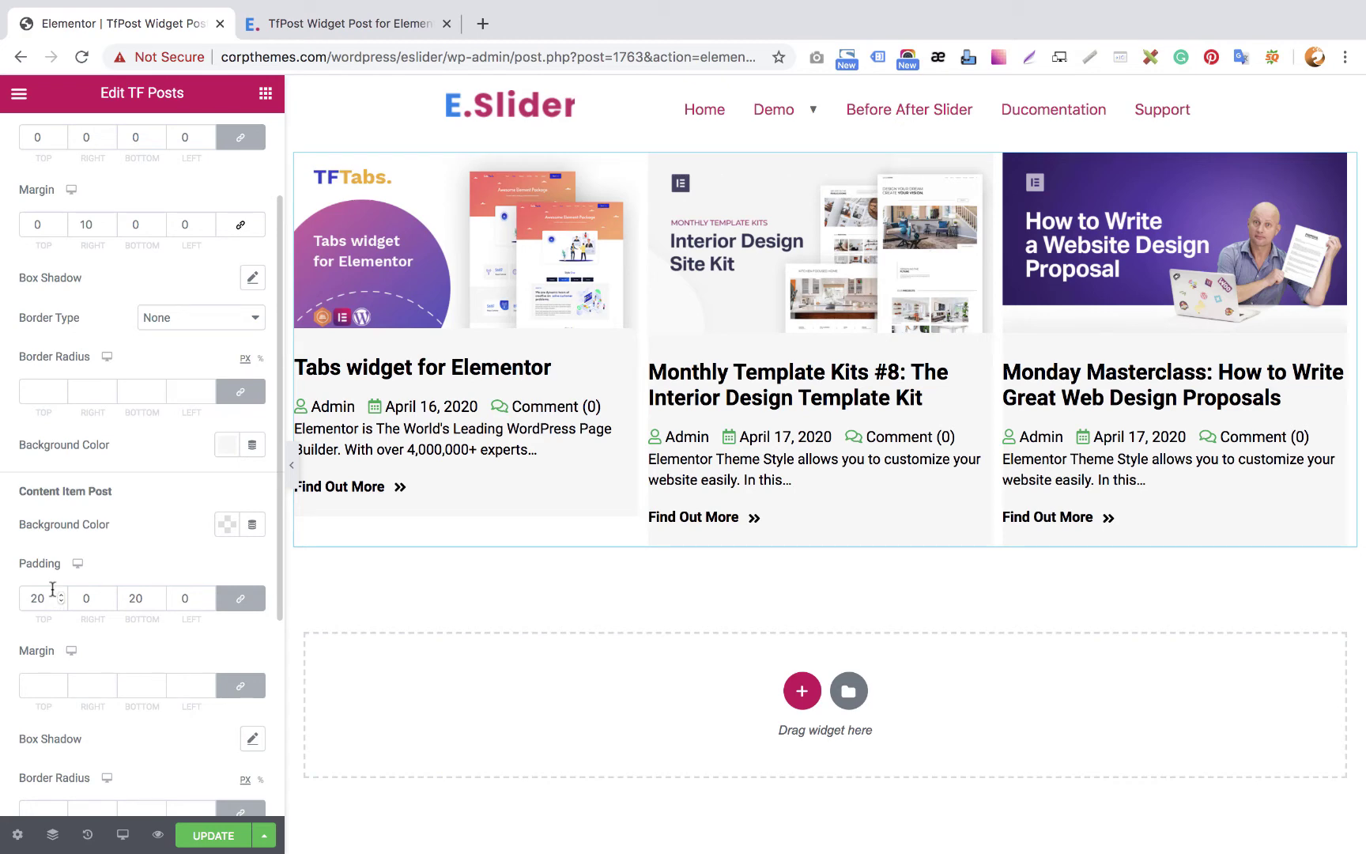
double_click(106, 599)
type("5")
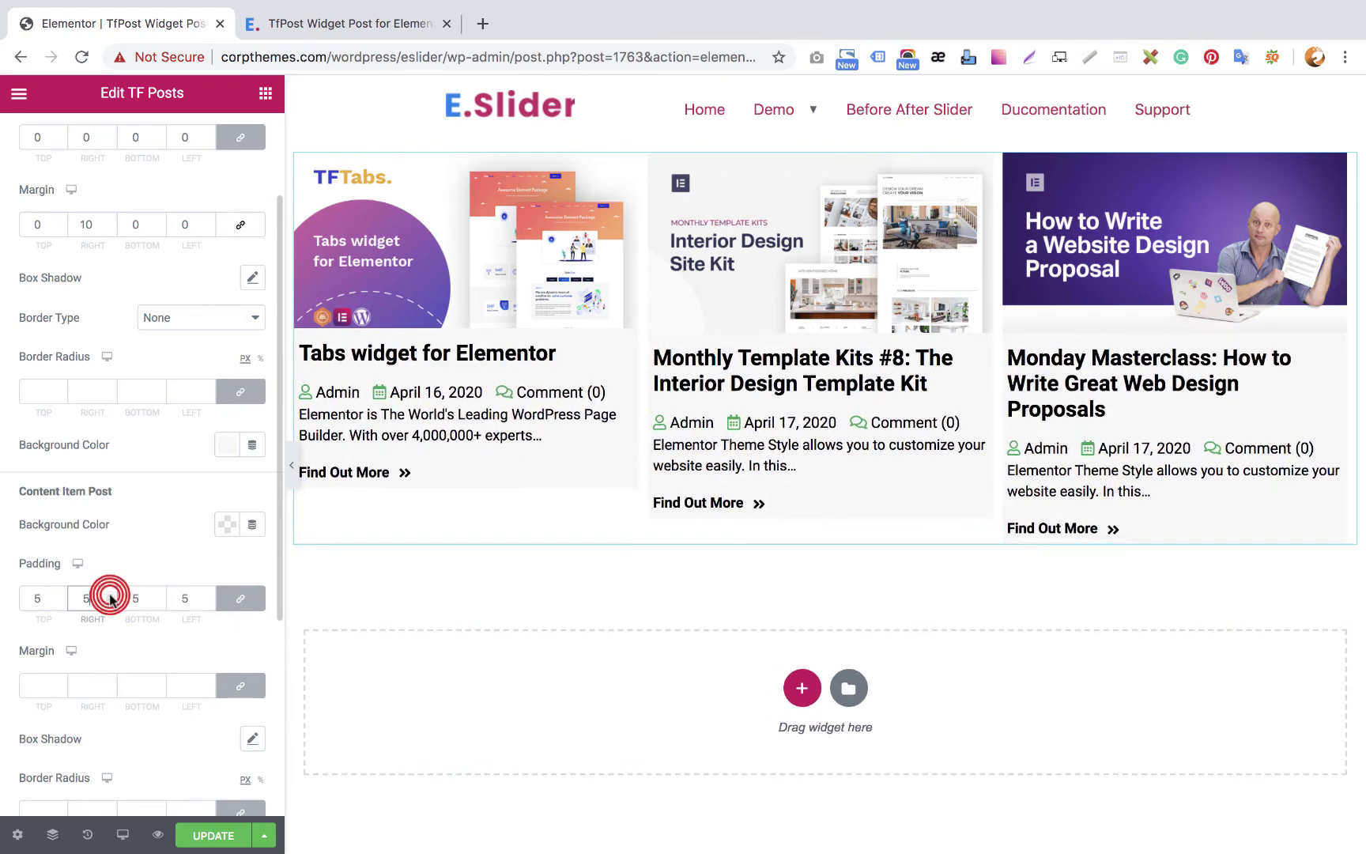
key("Up")
key("Up")
key("Up")
key("Up")
key("Up")
key("Up")
key("Up")
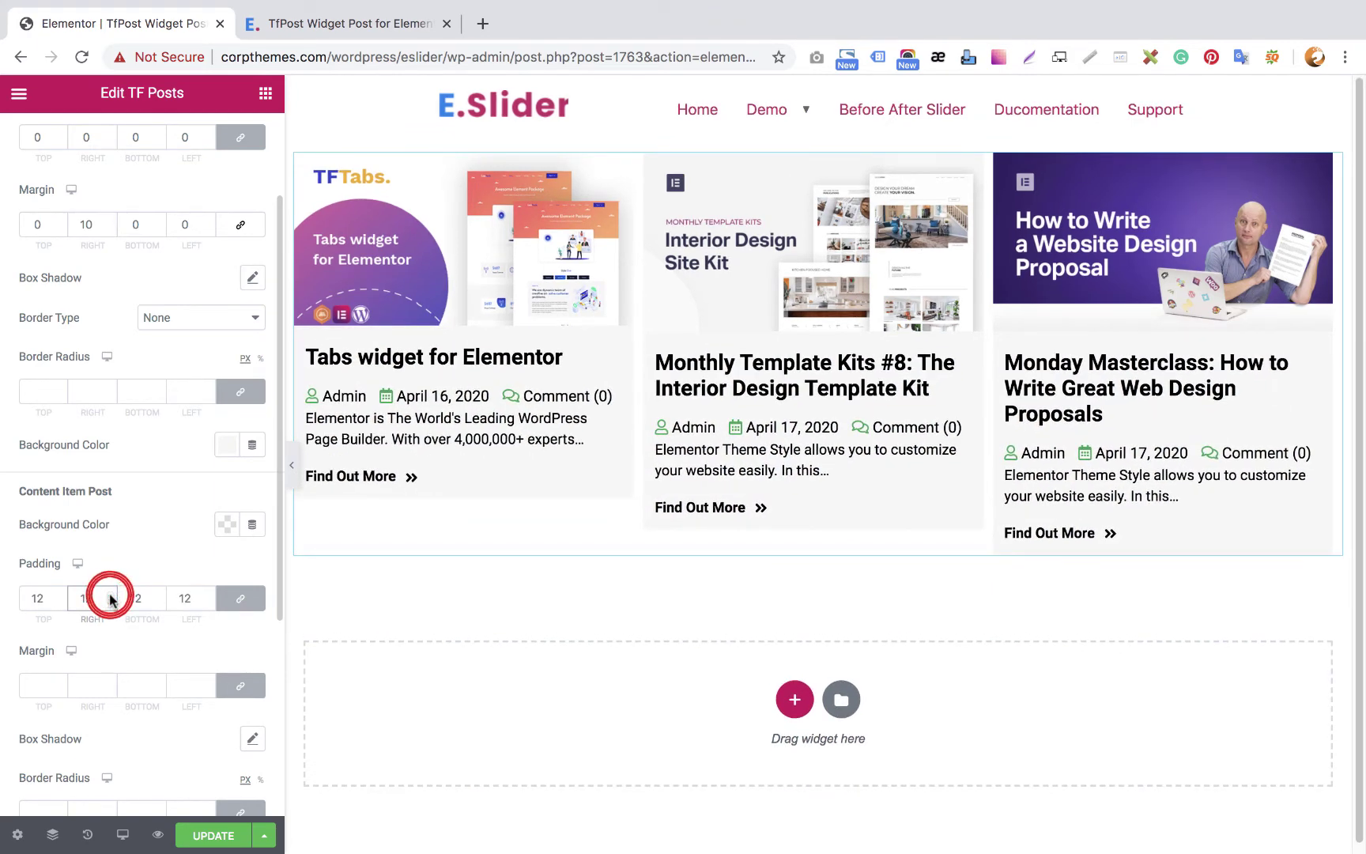
left_click(109, 598)
left_click(110, 598)
left_click(110, 598)
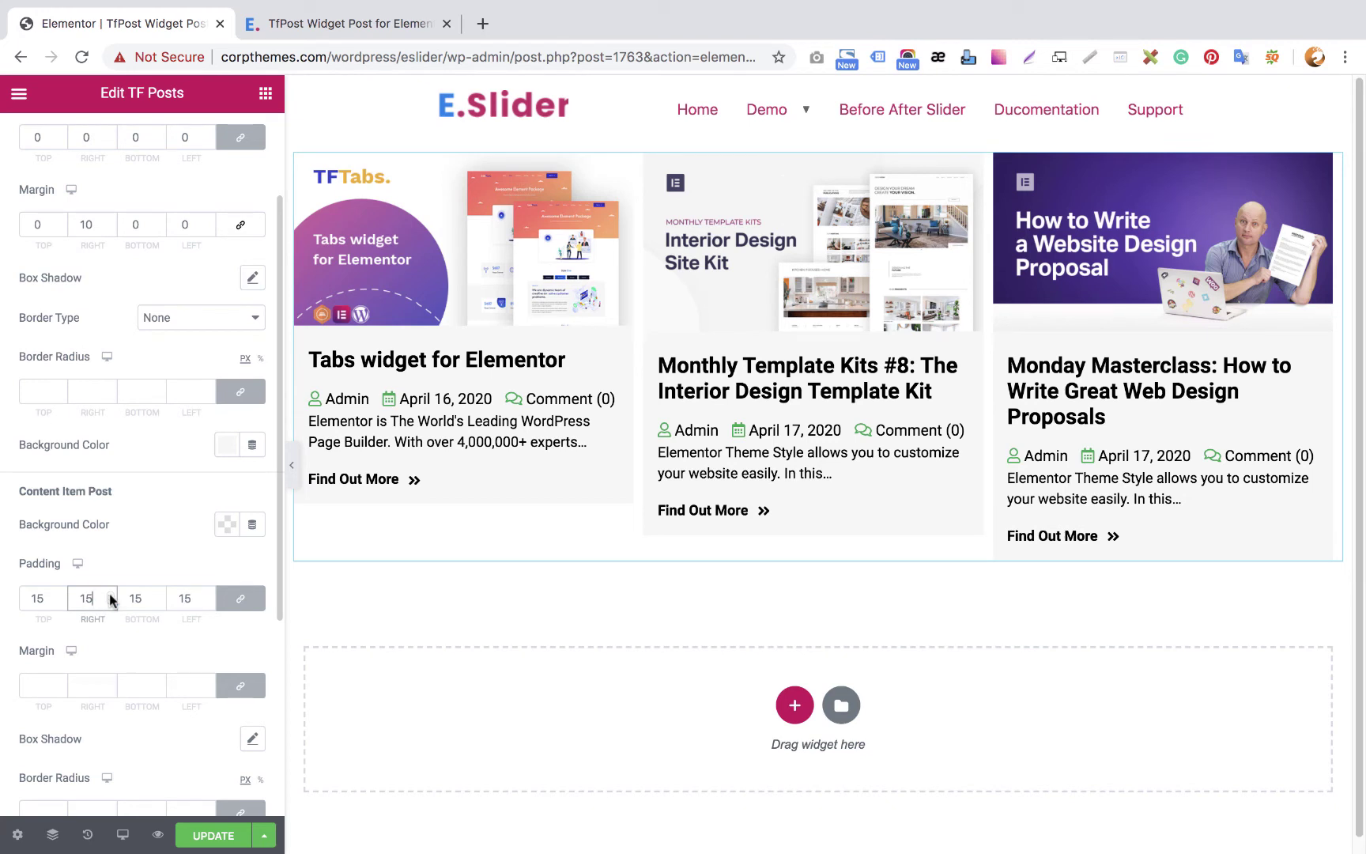
Try larger linked margins for the Content Item Post and settle on 1 on all sides
scroll(110, 599, "down", 1)
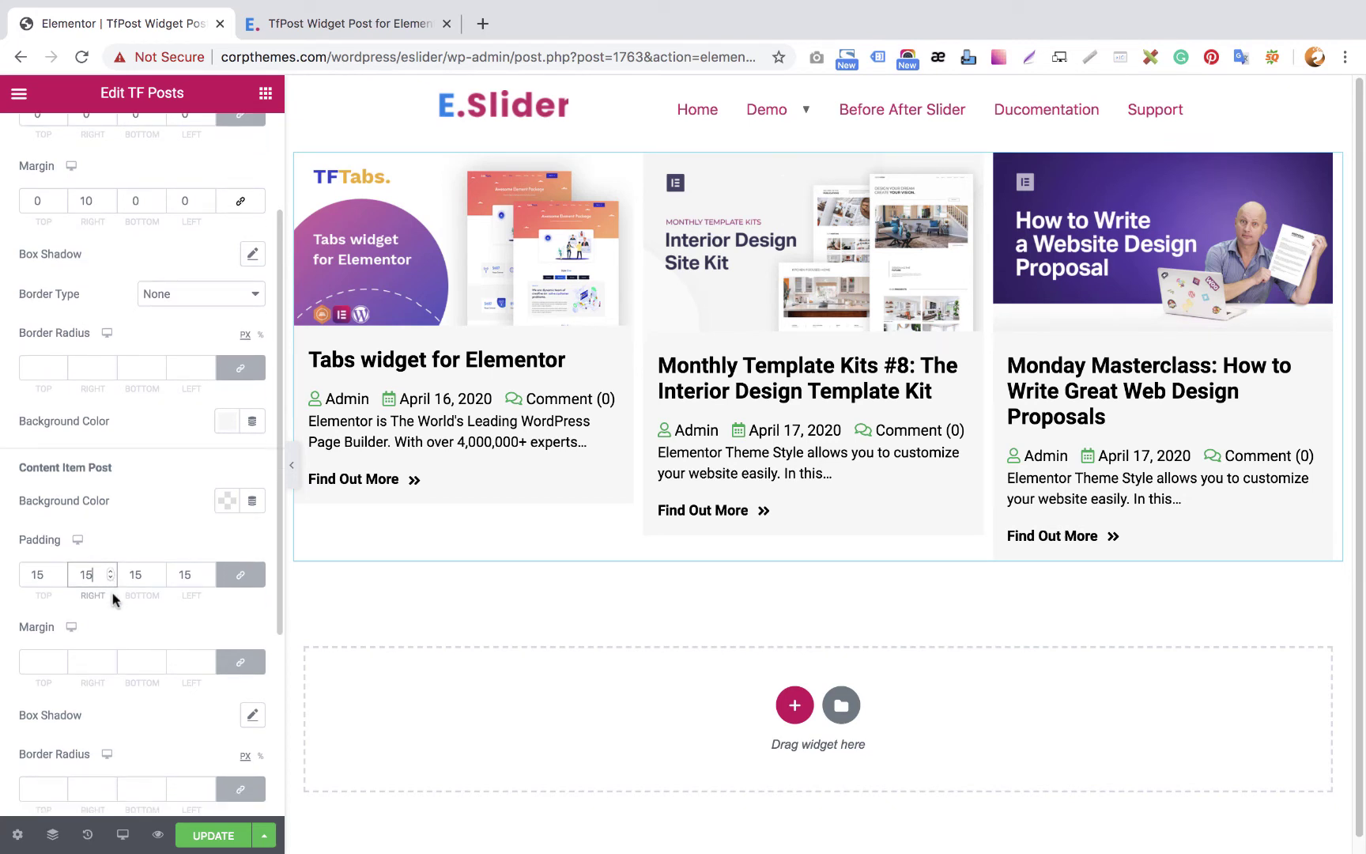
left_click(110, 658)
left_click(110, 659)
left_click(109, 659)
left_click(109, 658)
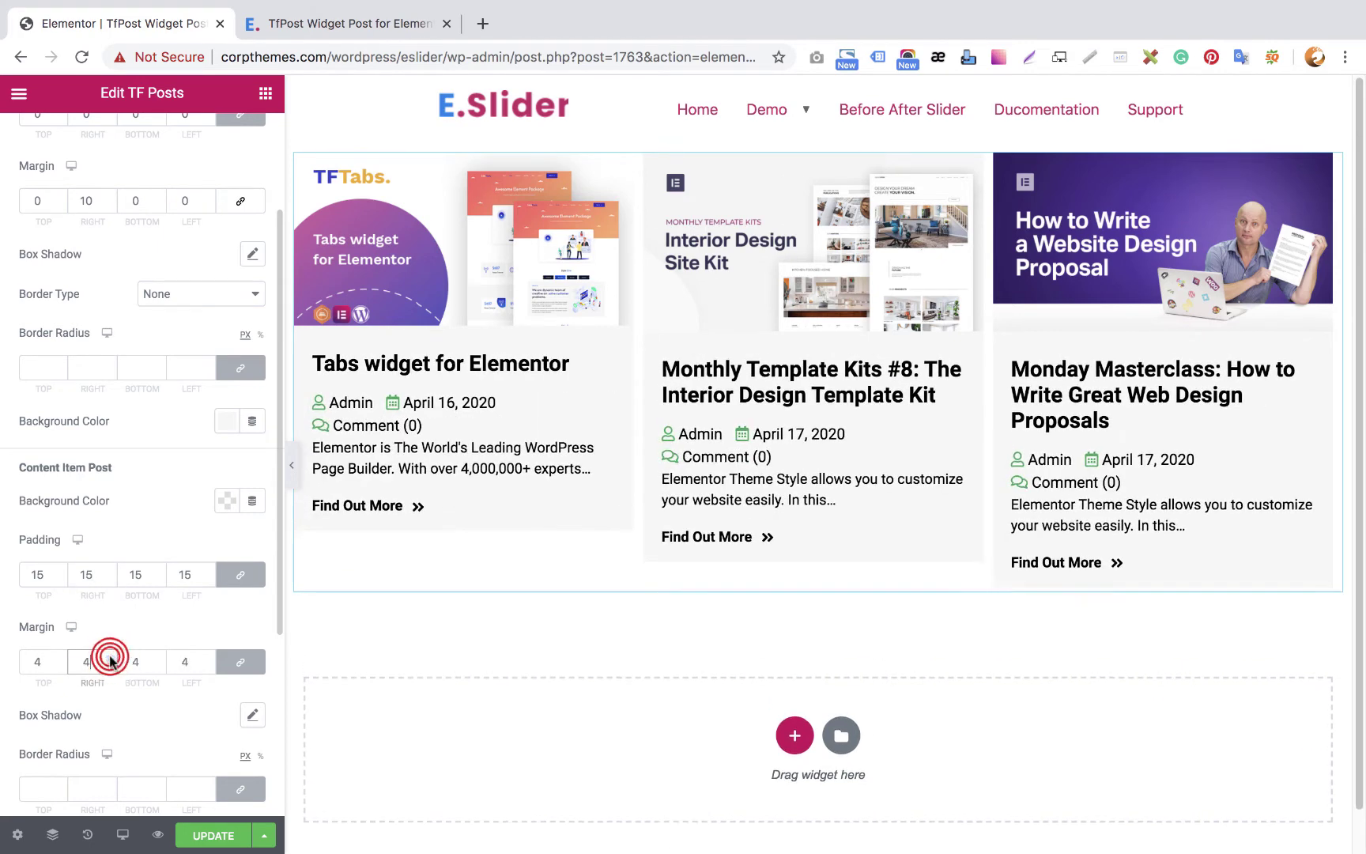
left_click(110, 658)
left_click(110, 658)
left_click(108, 666)
left_click(108, 666)
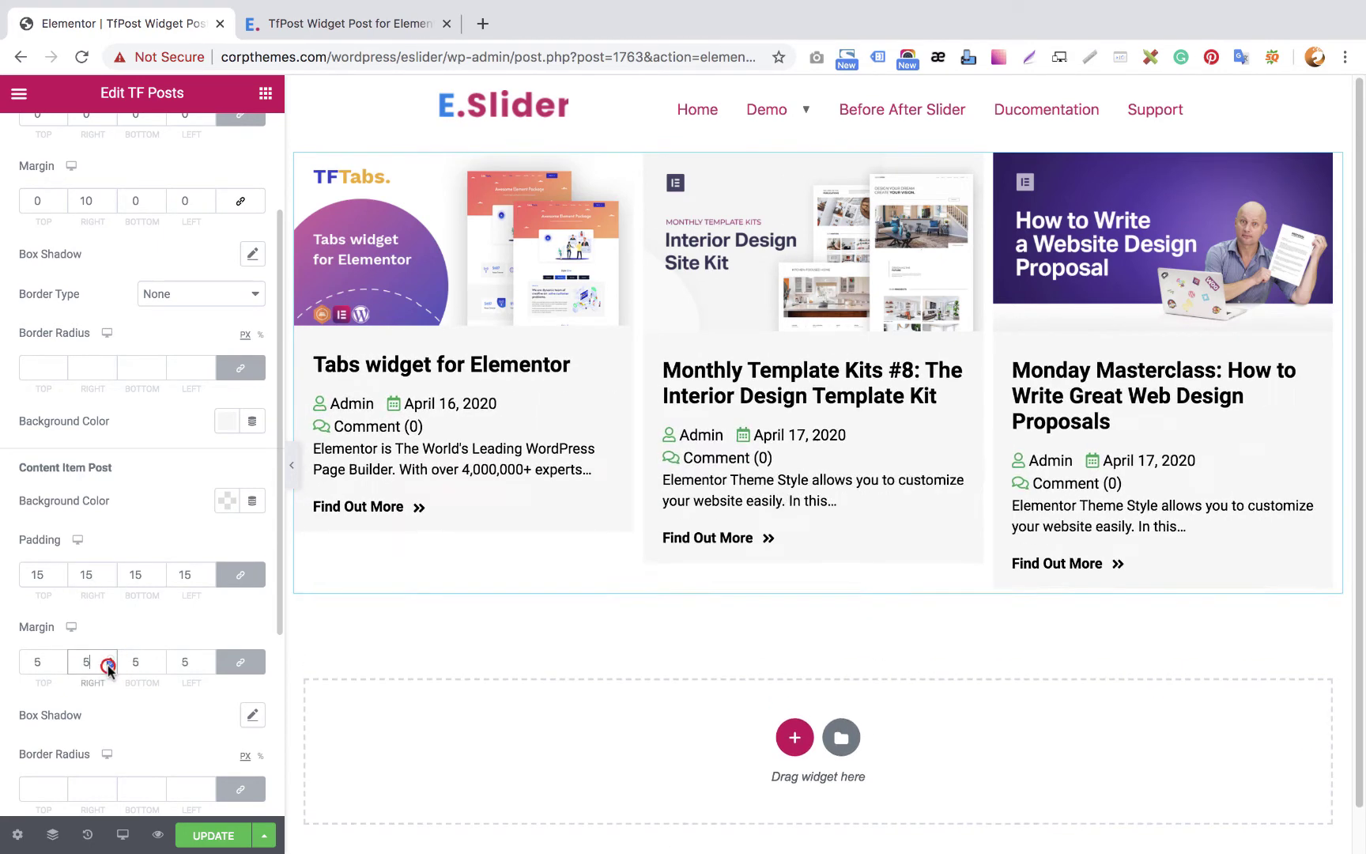
left_click(109, 666)
left_click(109, 666)
left_click(108, 666)
Open the Image style settings and raise the linked image padding to 14 on all sides
scroll(110, 664, "down", 3)
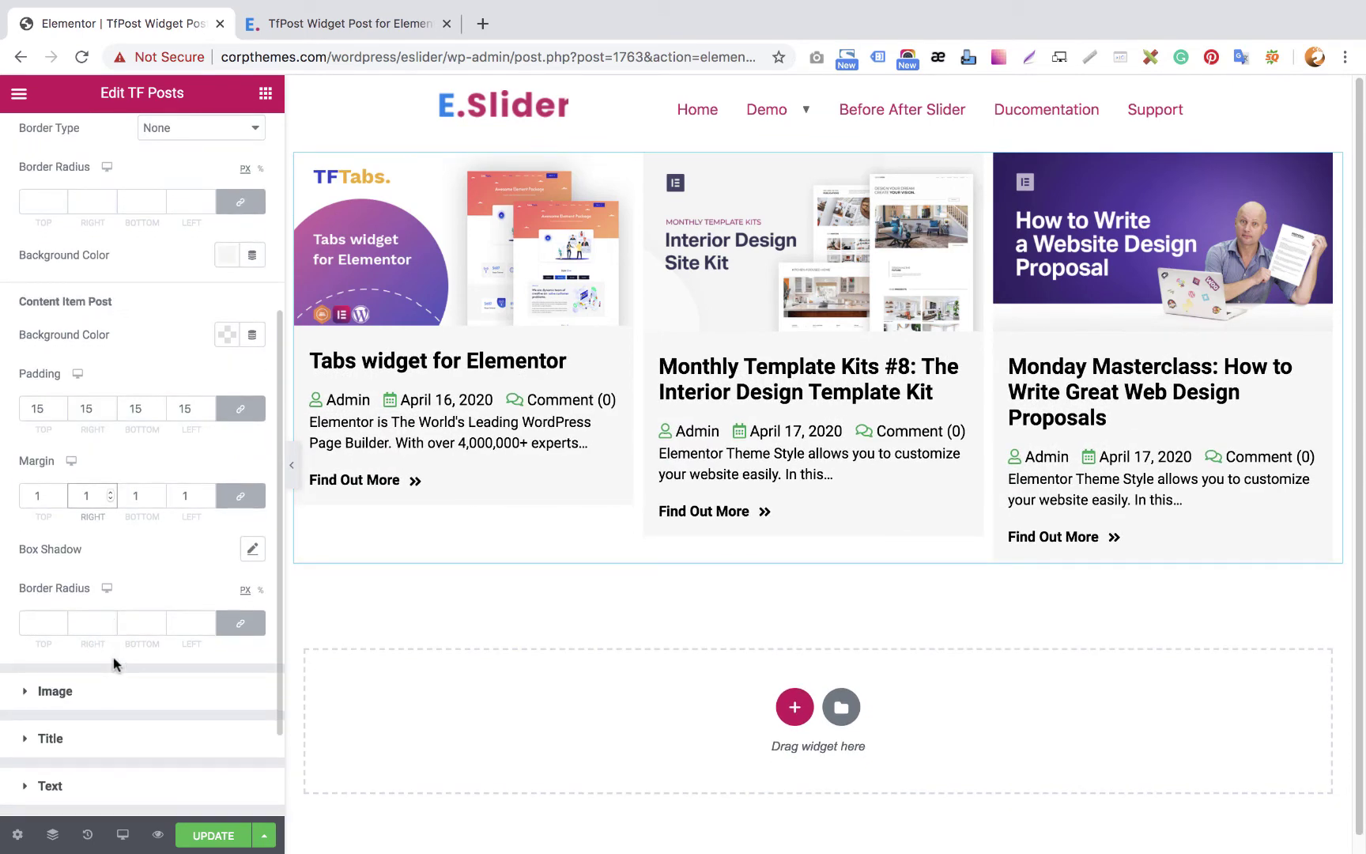
scroll(113, 660, "down", 3)
left_click(82, 580)
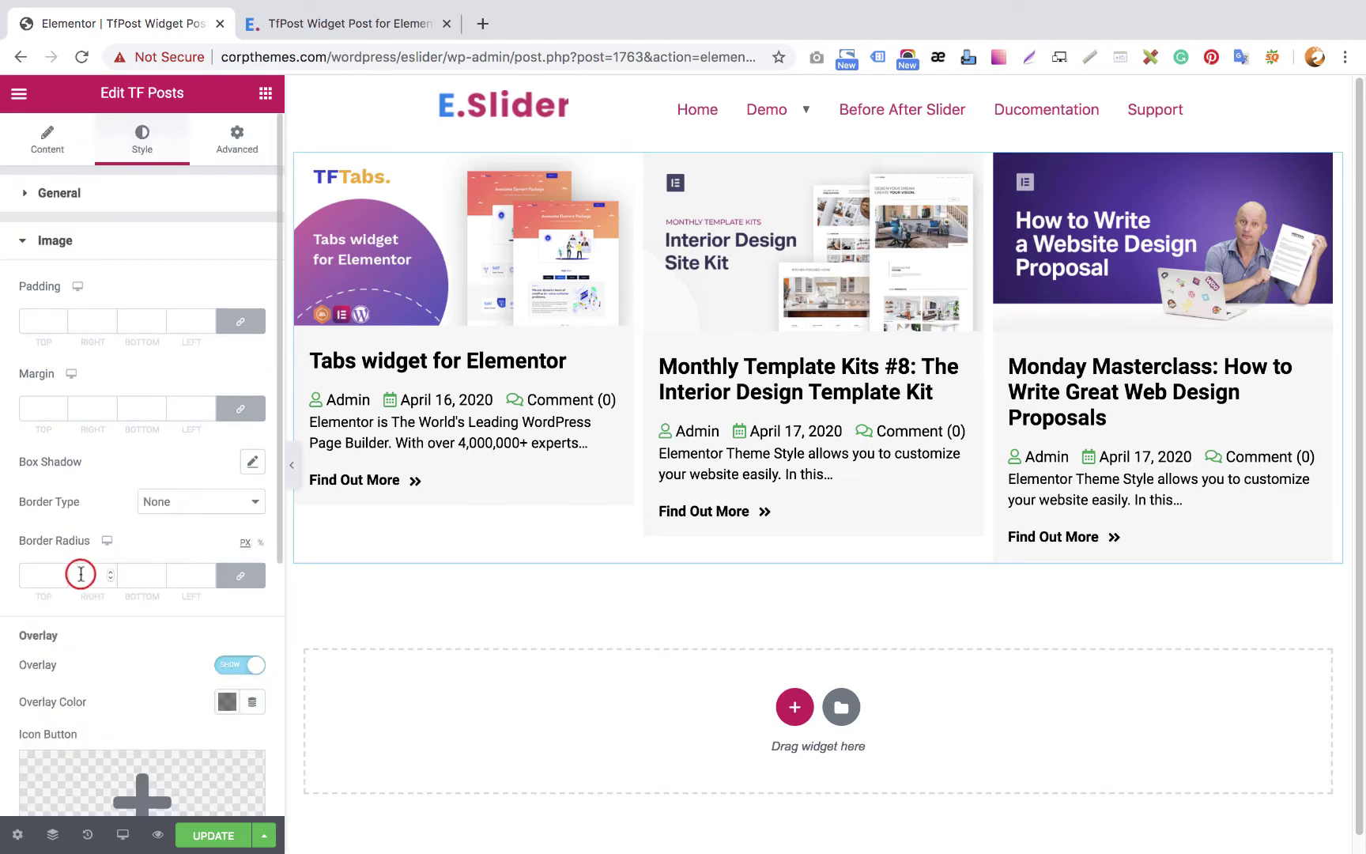
left_click(62, 317)
left_click(62, 317)
left_click(61, 317)
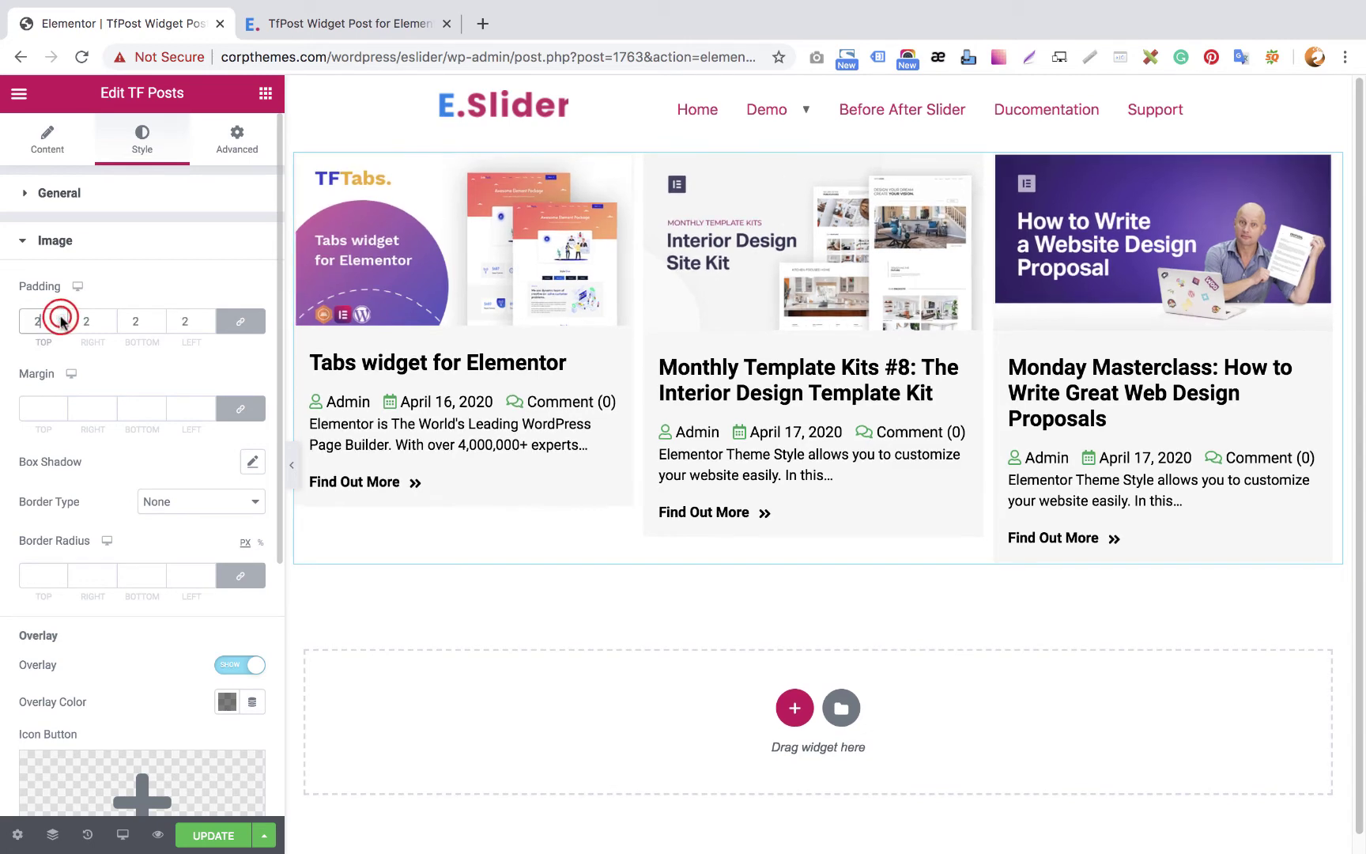
left_click(61, 317)
left_click(61, 317)
left_click(62, 316)
left_click(62, 317)
left_click(61, 317)
left_click(61, 316)
left_click(62, 317)
left_click(61, 317)
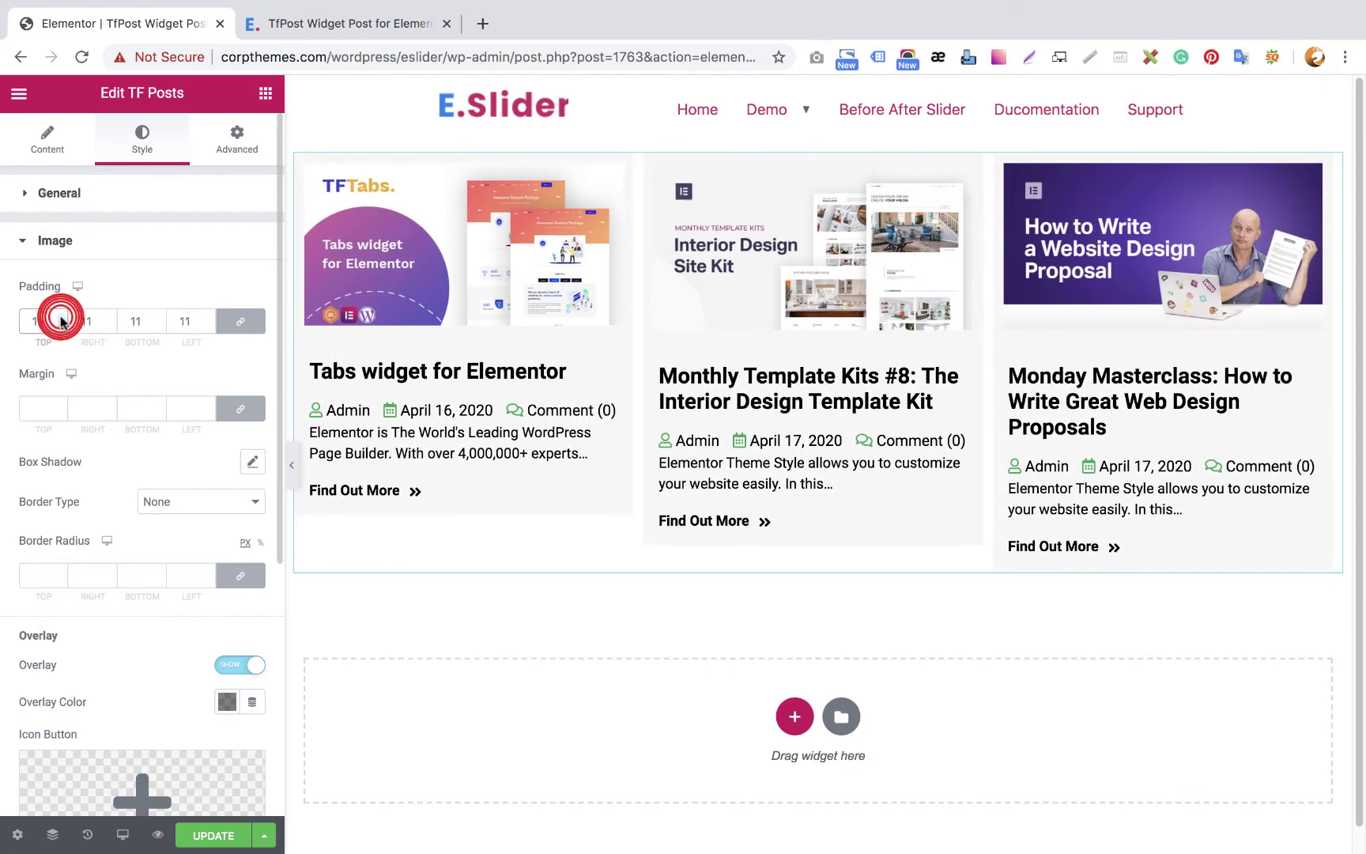
left_click(61, 317)
left_click(61, 317)
left_click(62, 317)
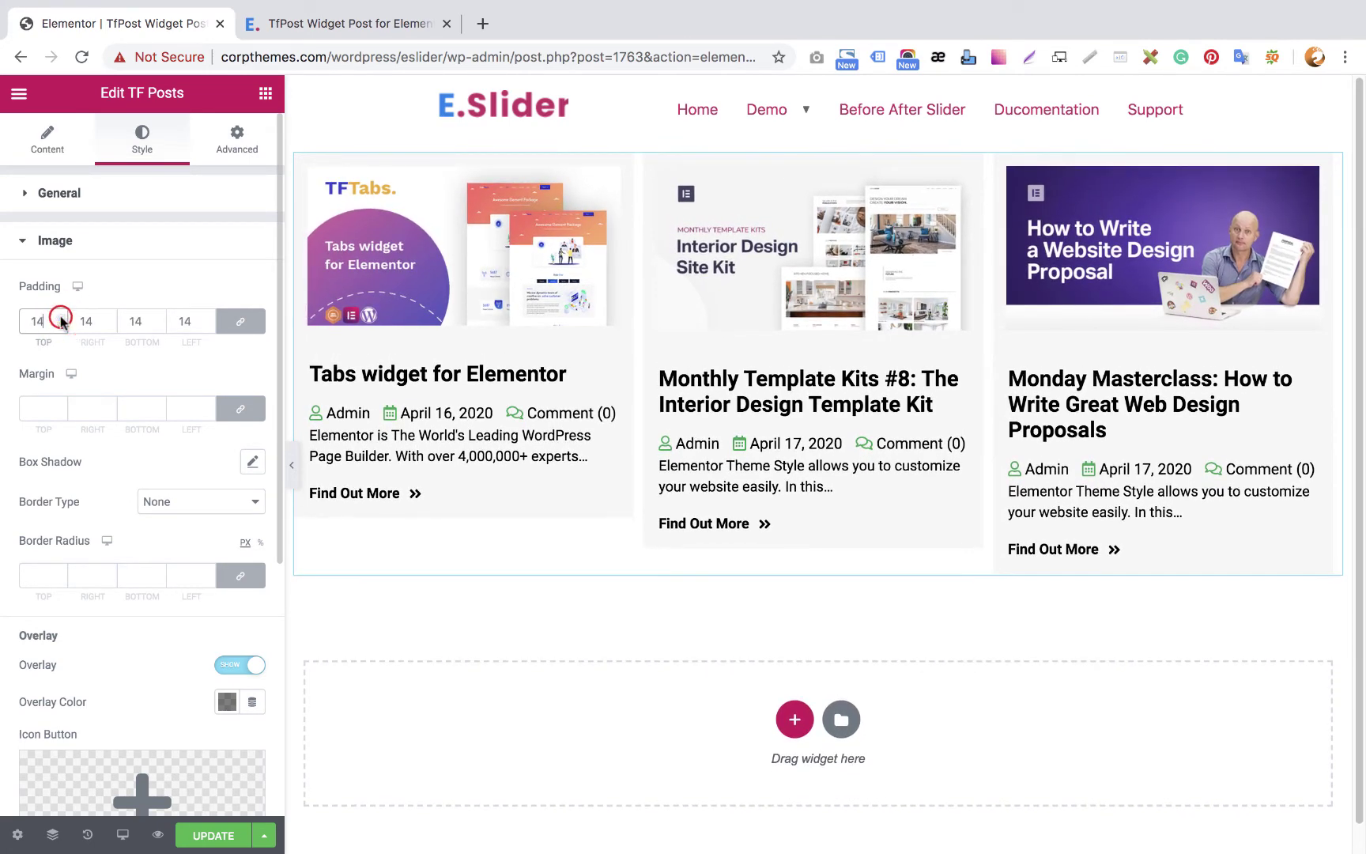
Set the post image padding to 15 on all sides and add a solid border with a width of 1
left_click(61, 317)
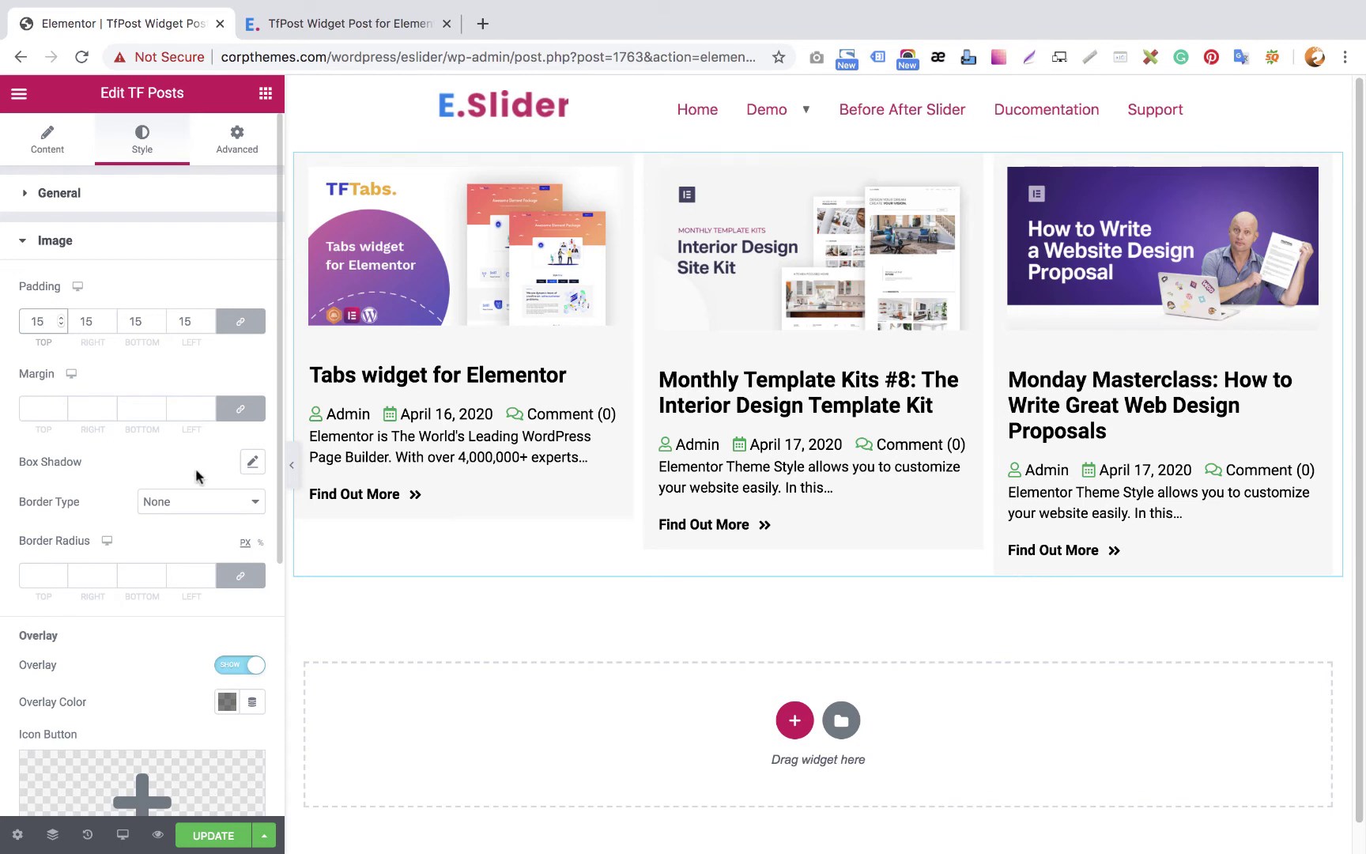
left_click(186, 512)
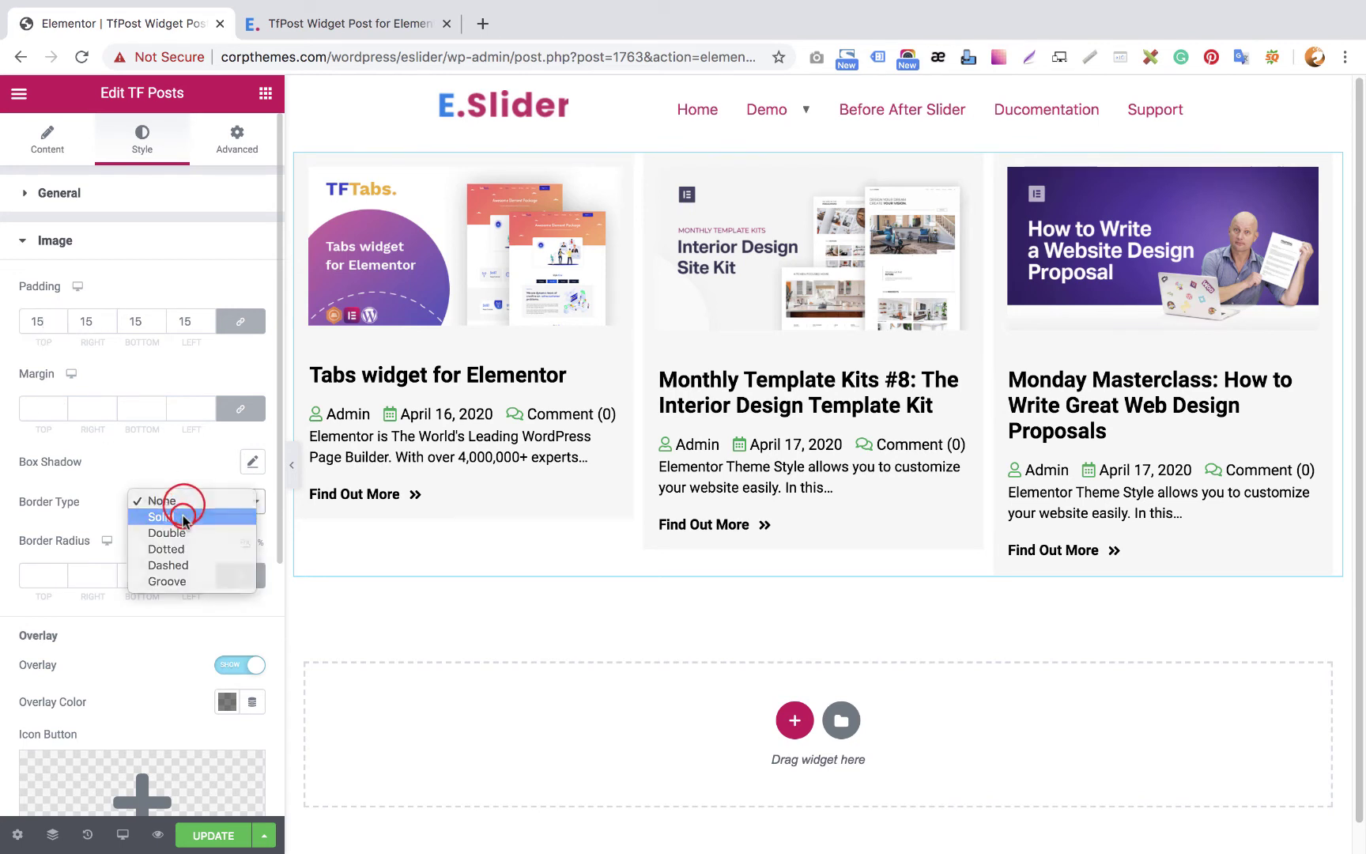
left_click(183, 519)
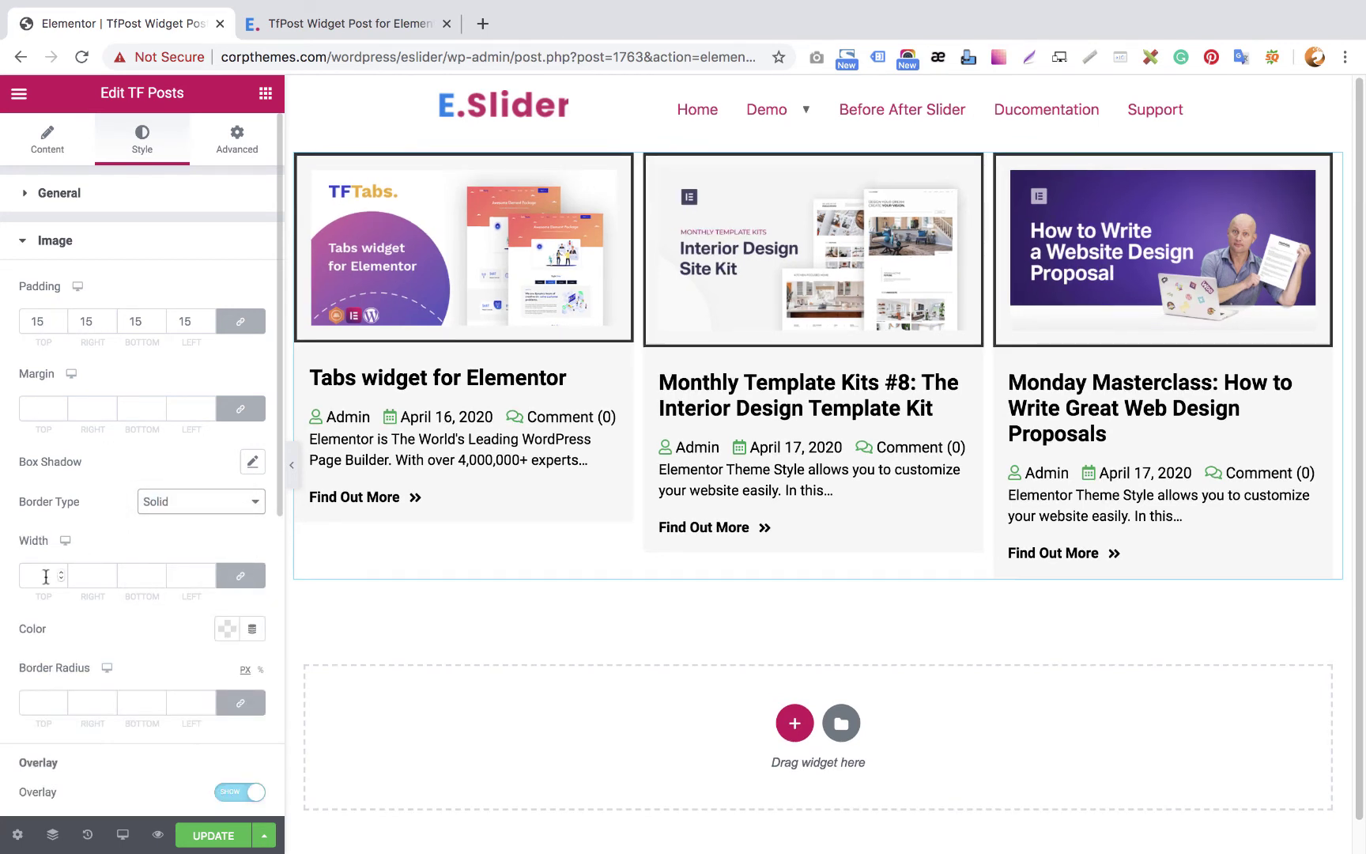
left_click(45, 576)
type("1")
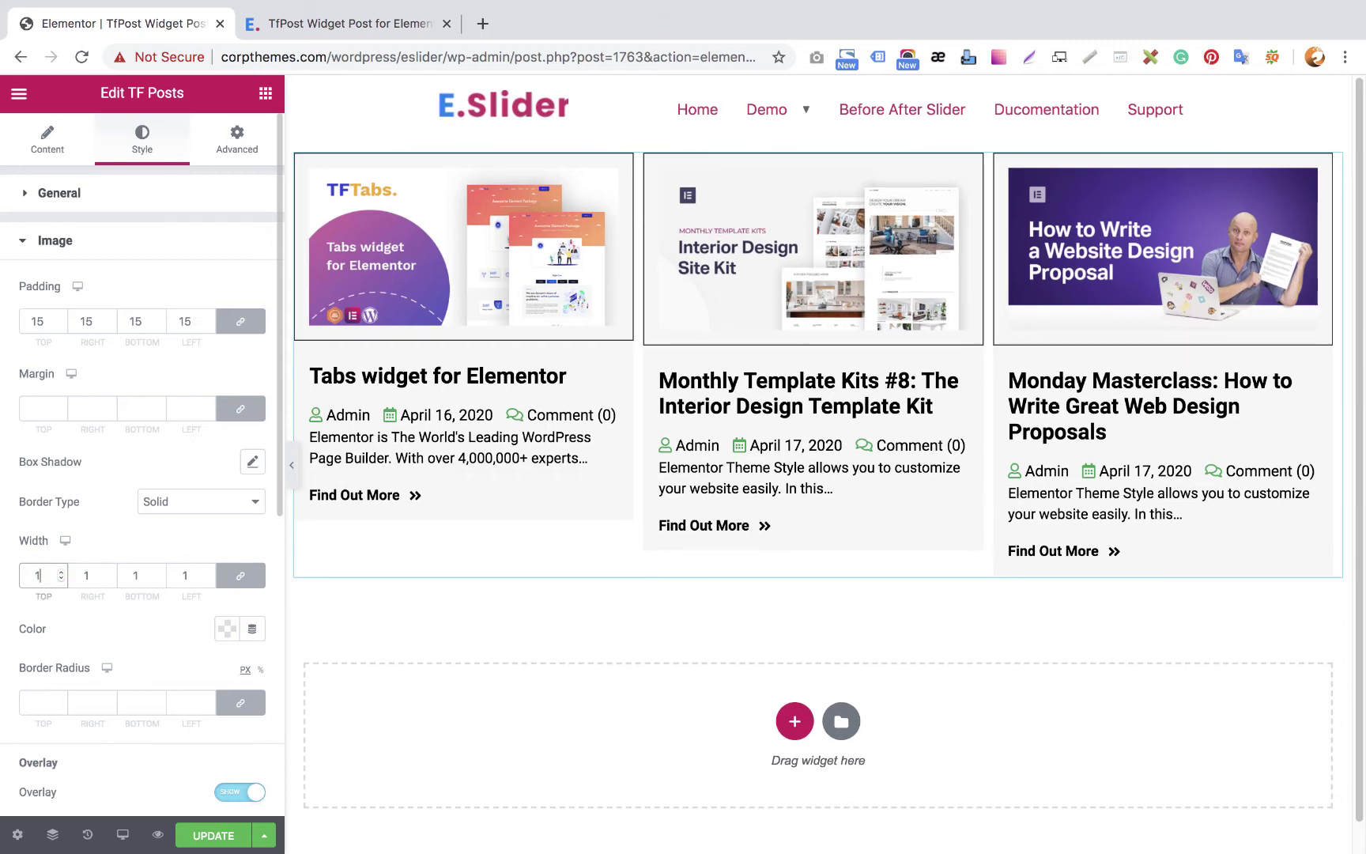
Colour the image border with the saved darker green and set its border radius to 5 px on all corners
left_click(226, 629)
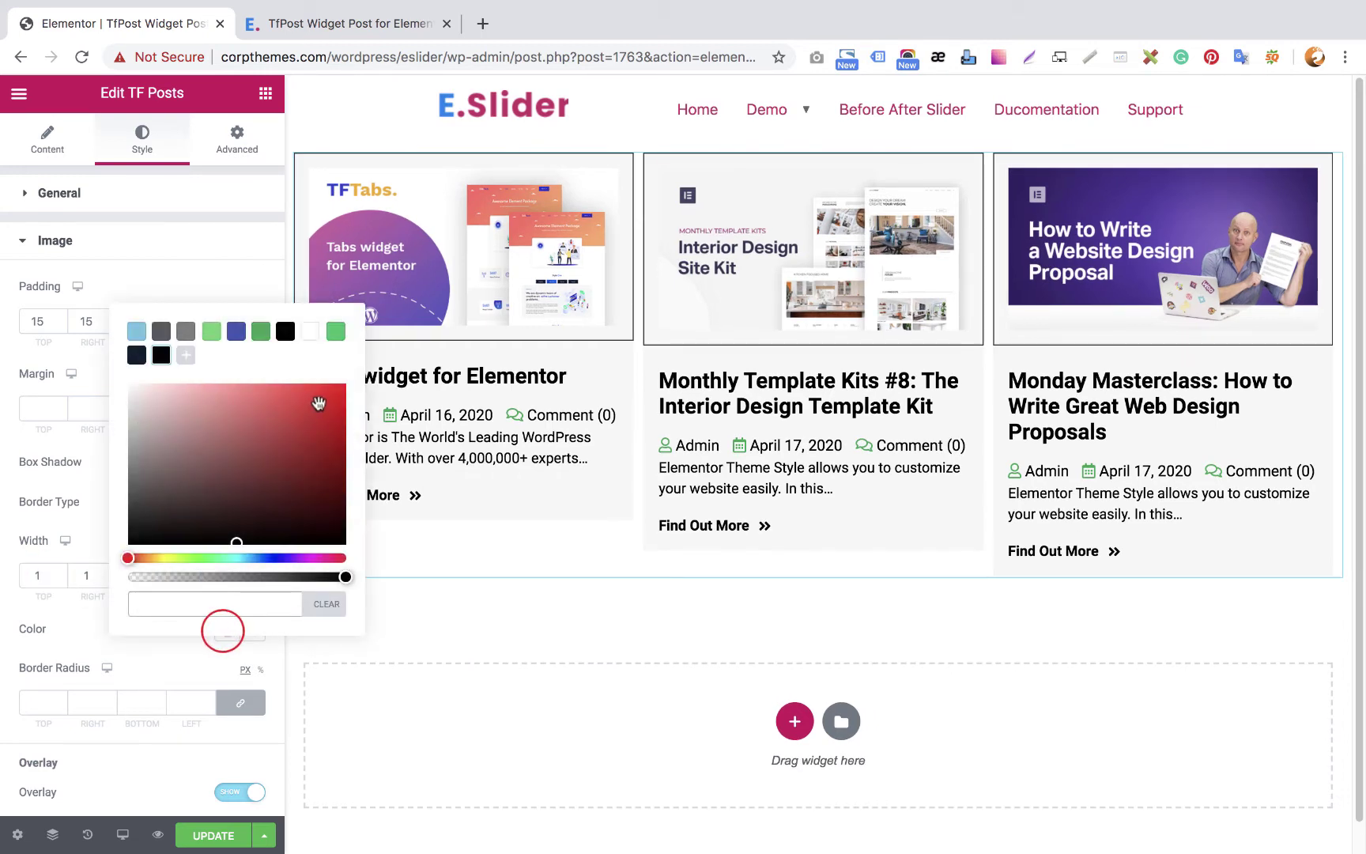
left_click(344, 387)
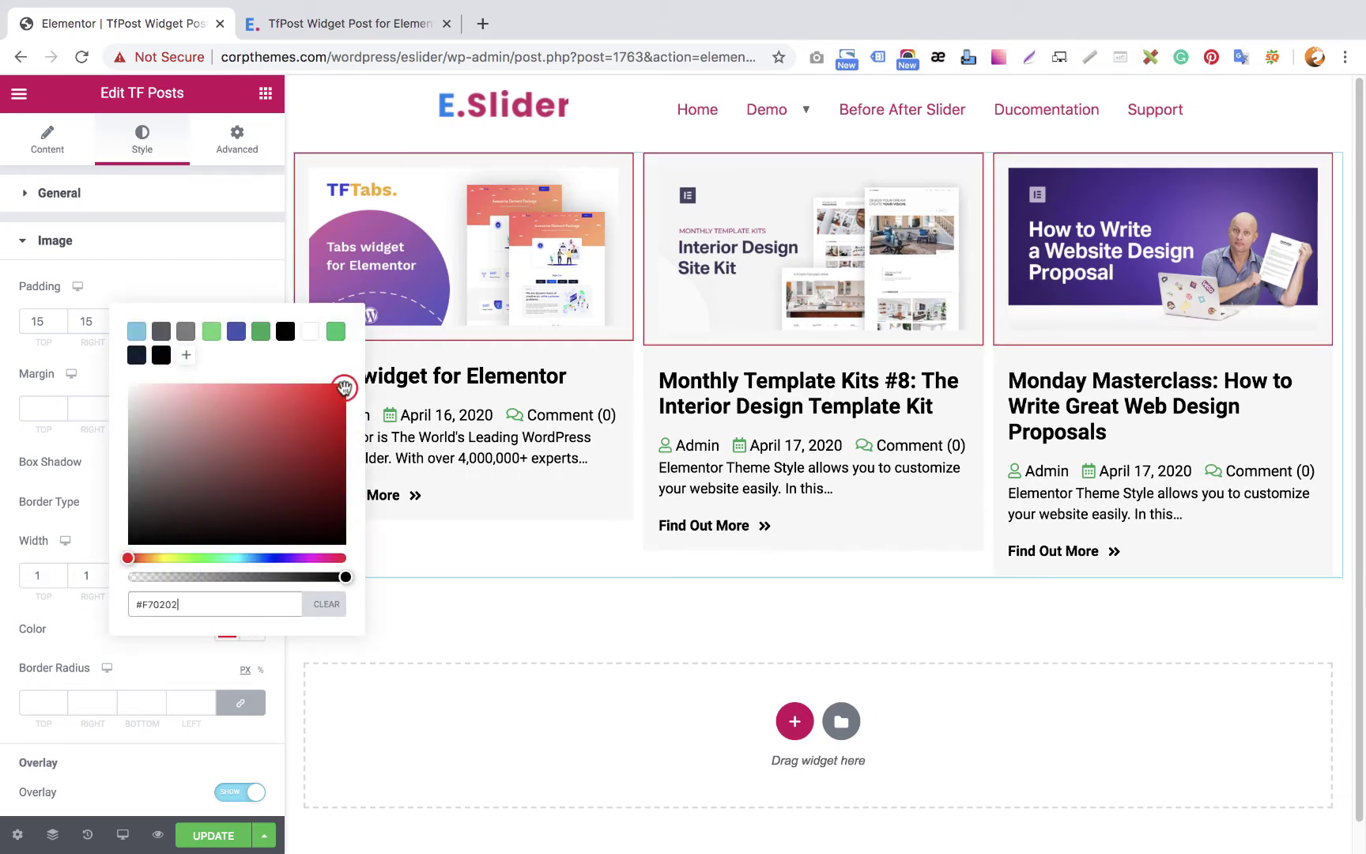
left_click(260, 331)
left_click(165, 276)
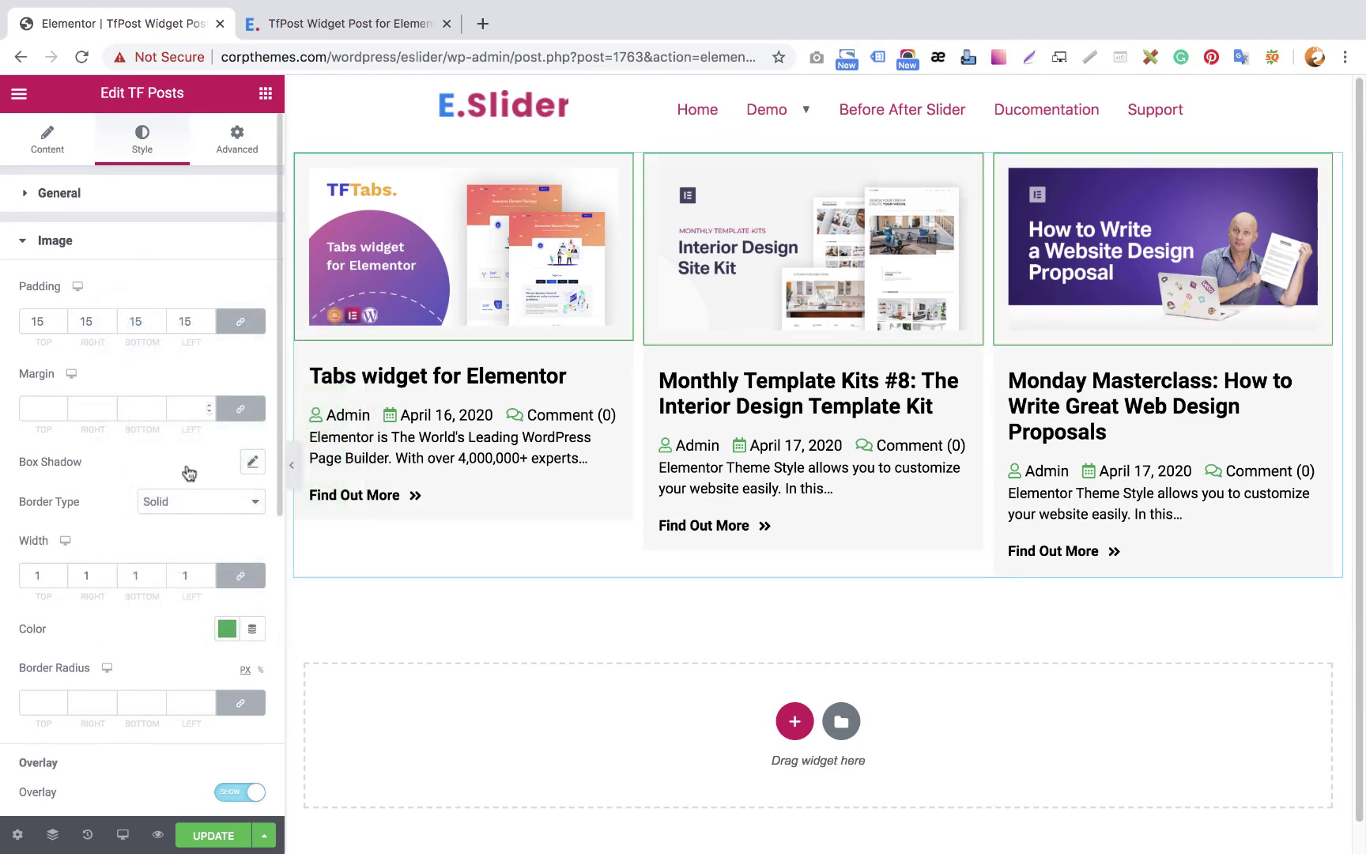
left_click(56, 701)
type("5")
Replace the image overlay's plus icon with the plus square icon from the icon library
scroll(79, 640, "down", 3)
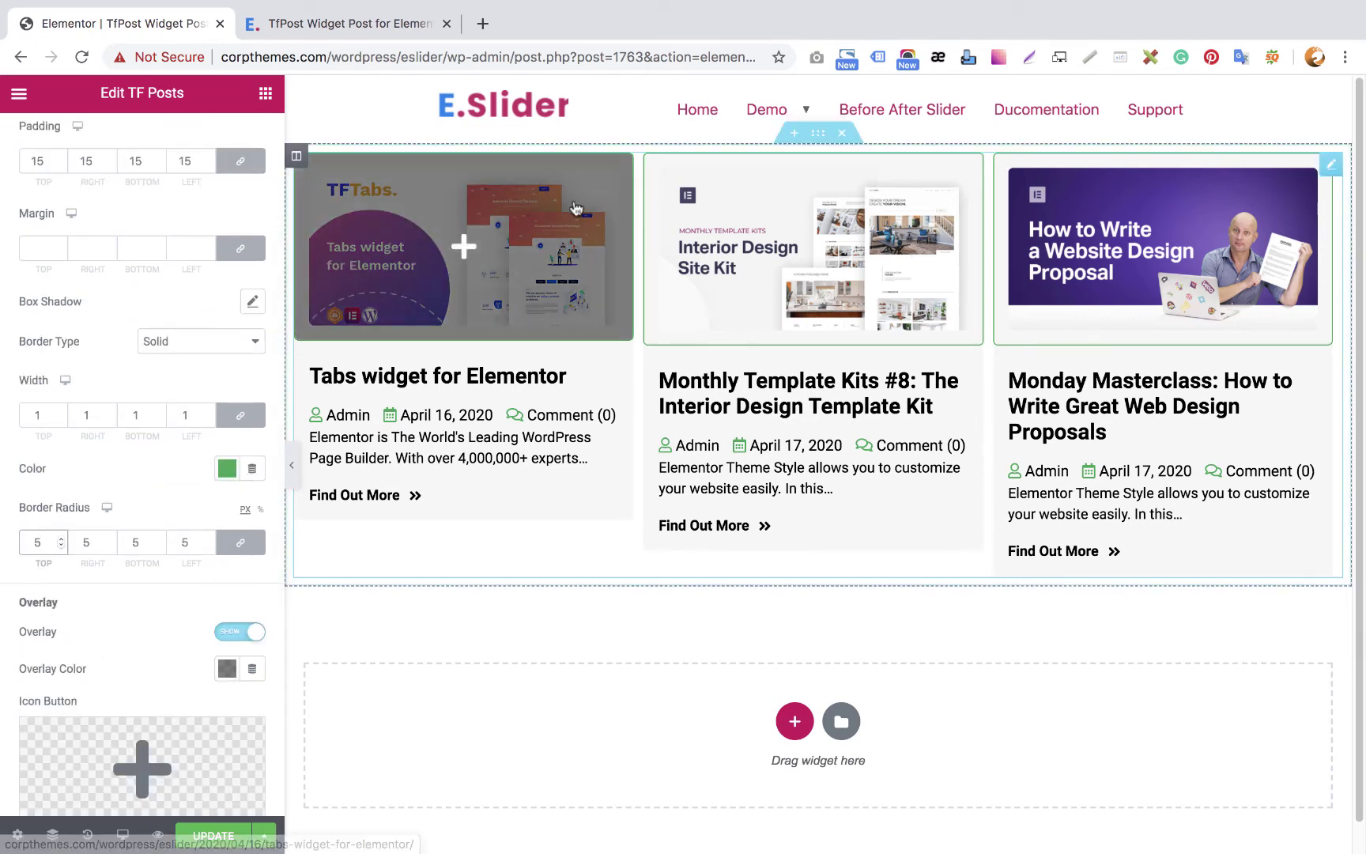
scroll(166, 656, "down", 3)
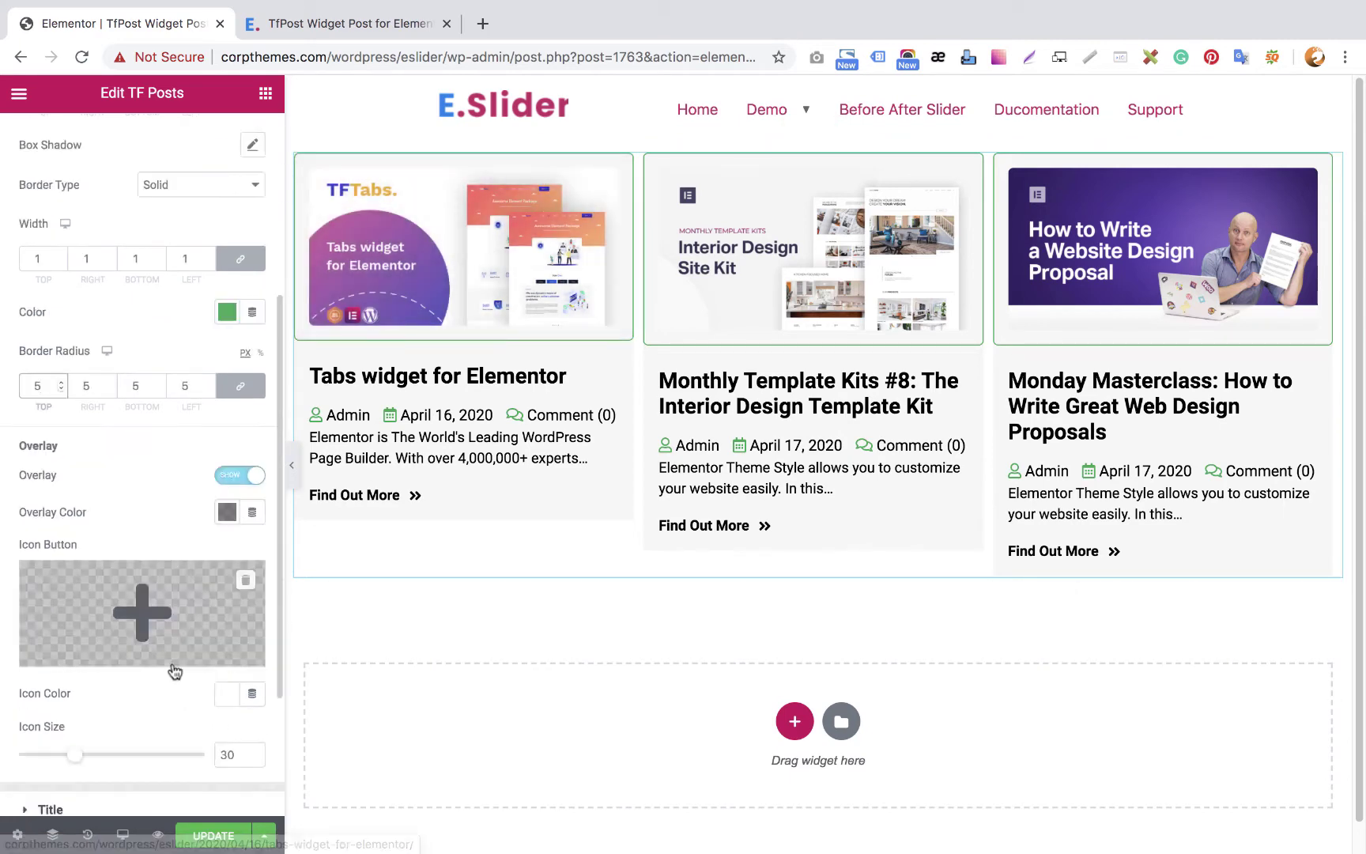
left_click(137, 597)
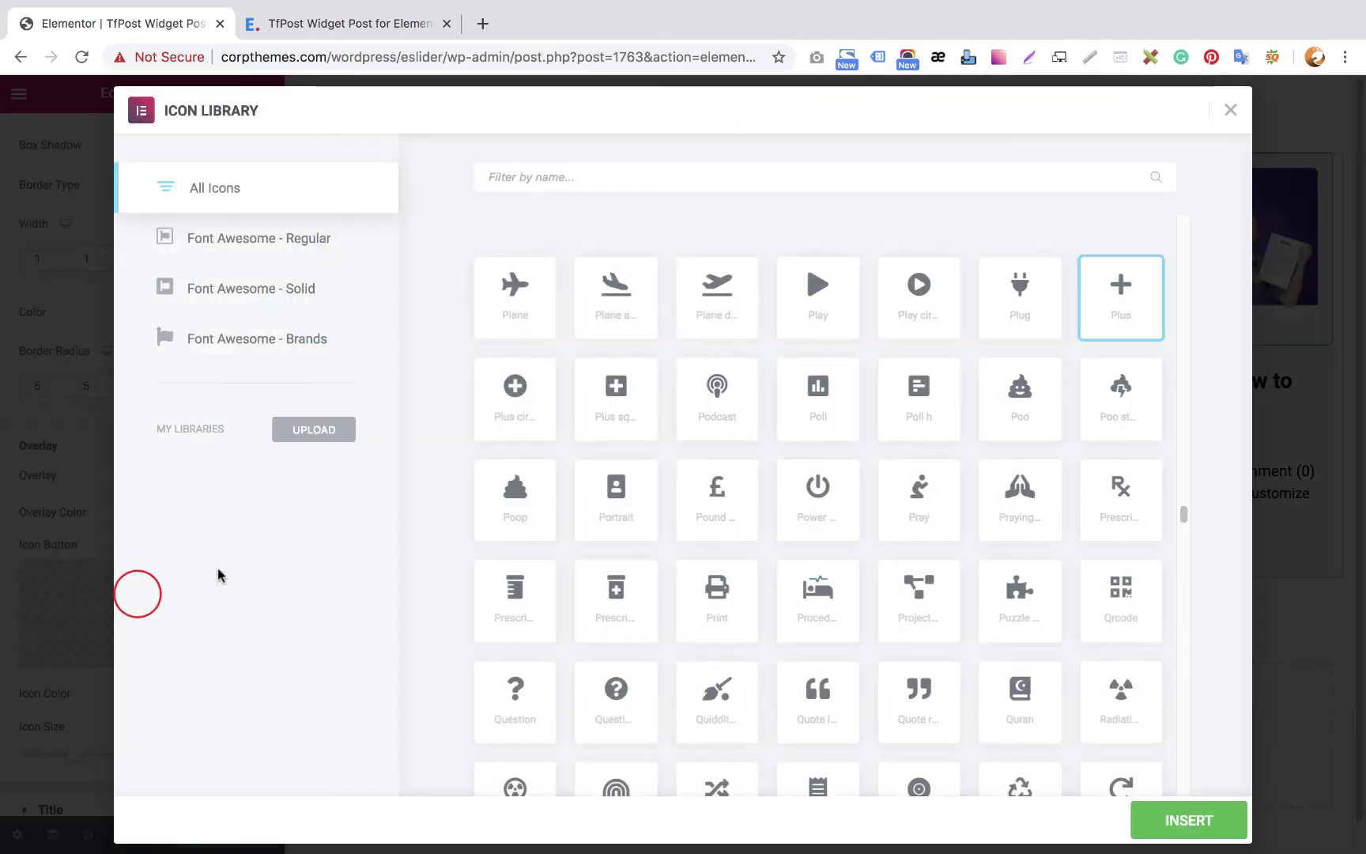
left_click(617, 399)
left_click(1157, 818)
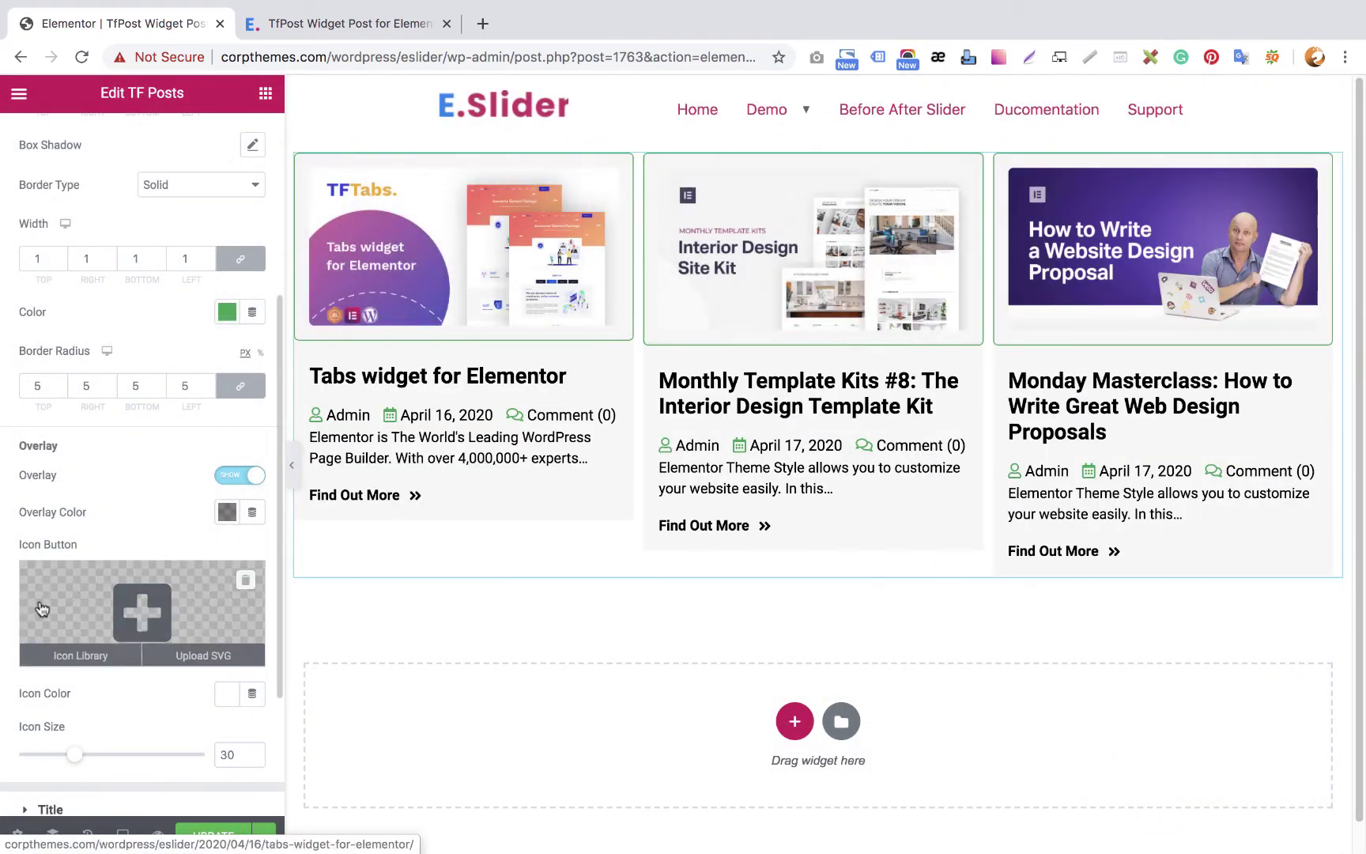
Set the image overlay colour to semi-transparent green, rgba(35, 164, 85, 0.69)
left_click(227, 512)
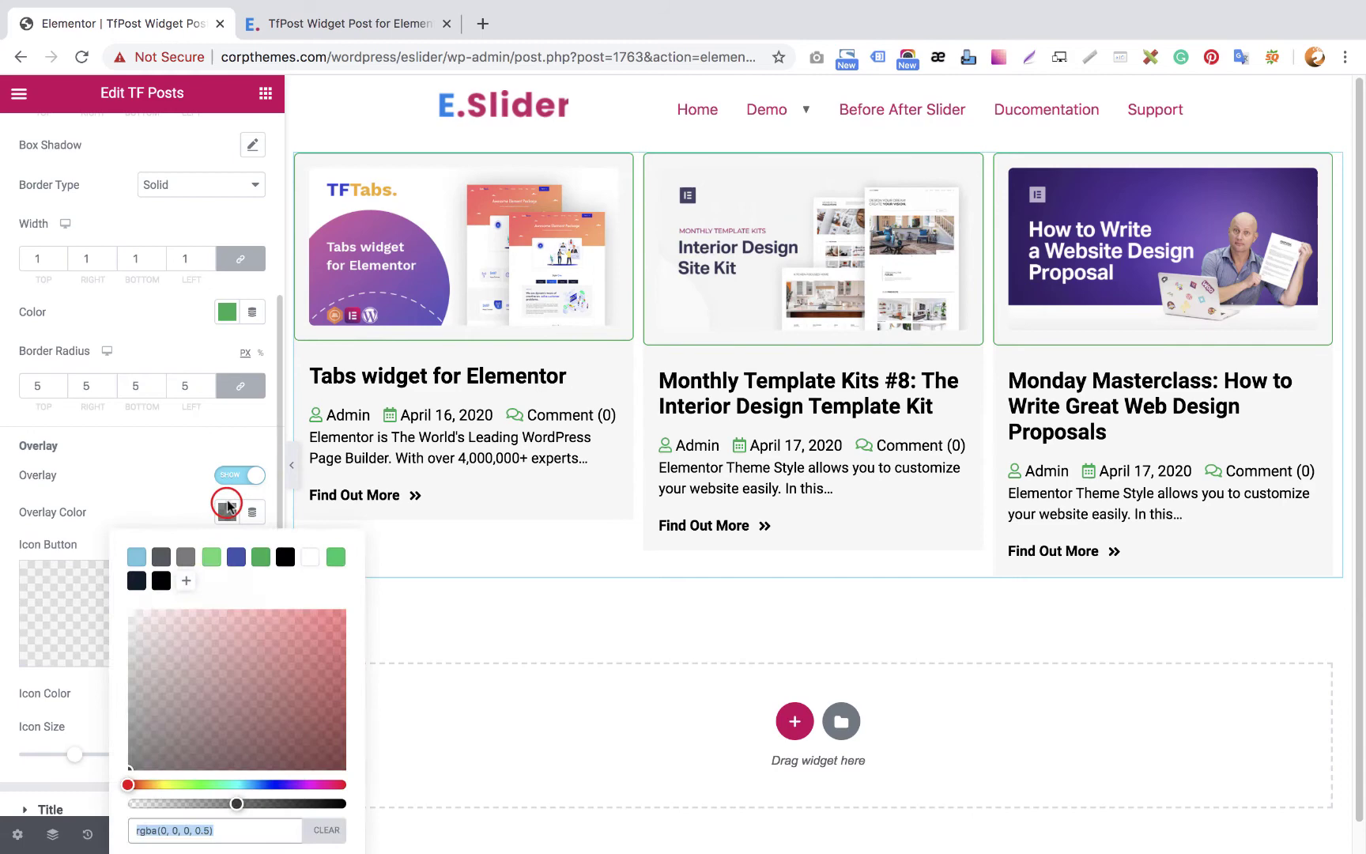
left_click(262, 556)
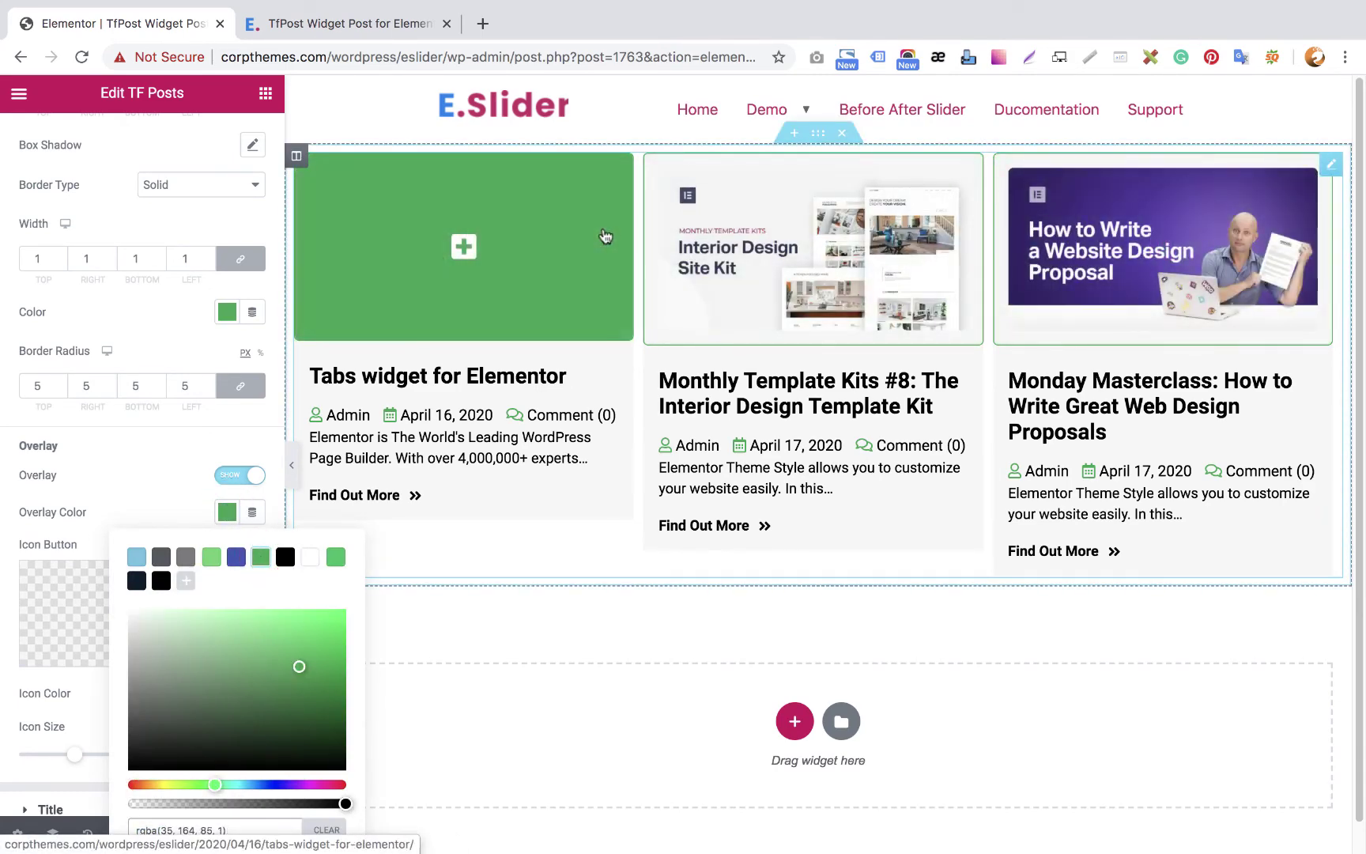
left_click_drag(345, 803, 256, 803)
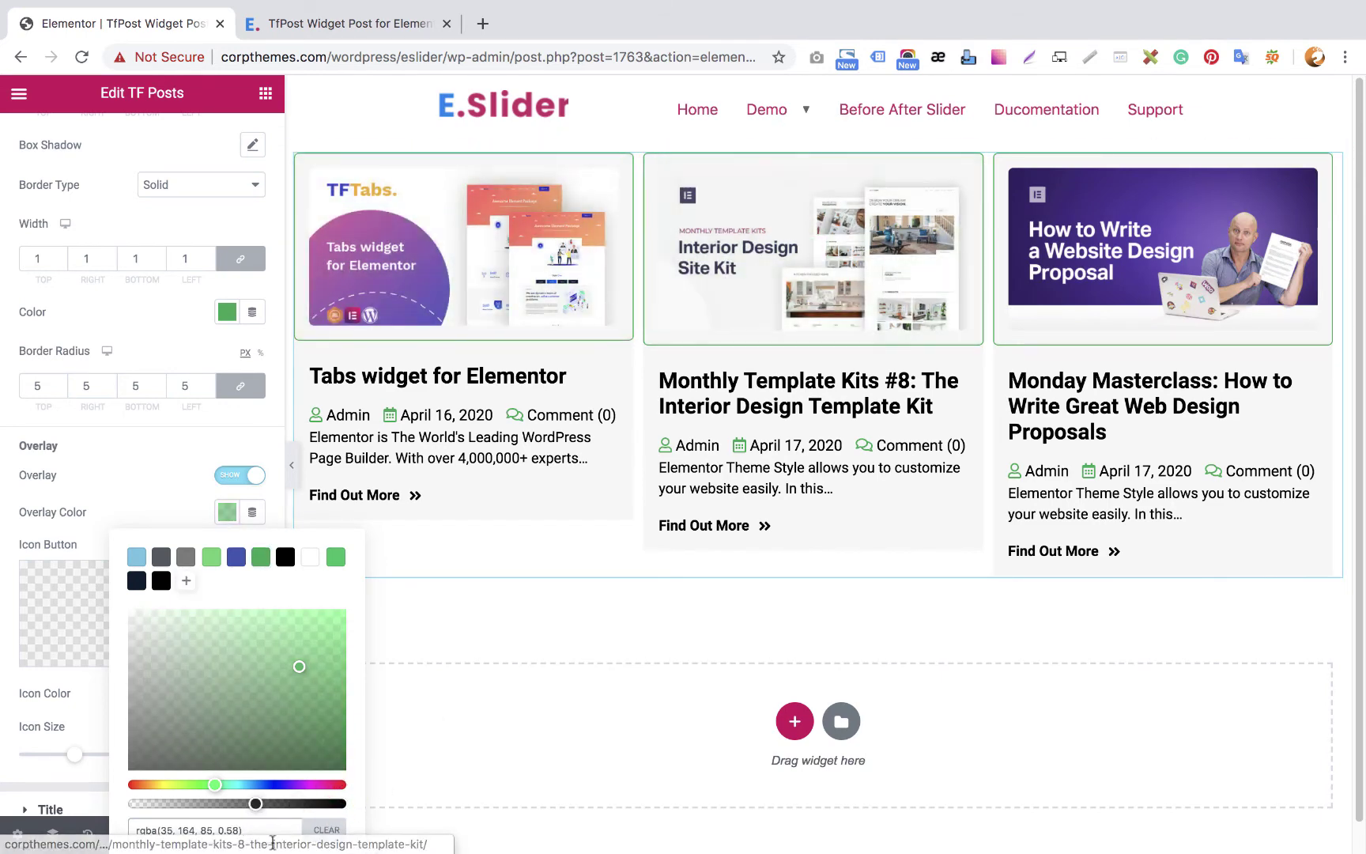
left_click_drag(256, 803, 278, 803)
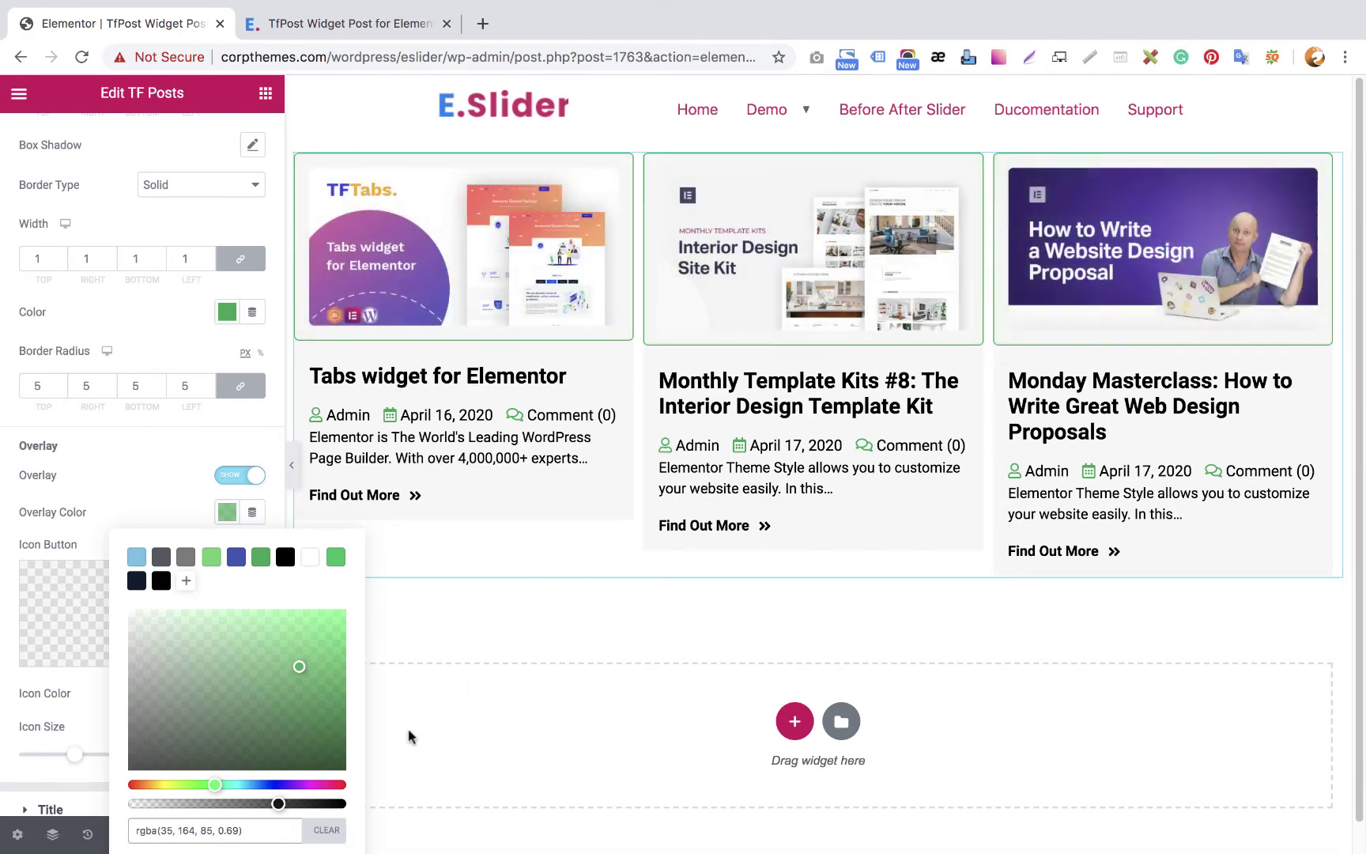
left_click(173, 503)
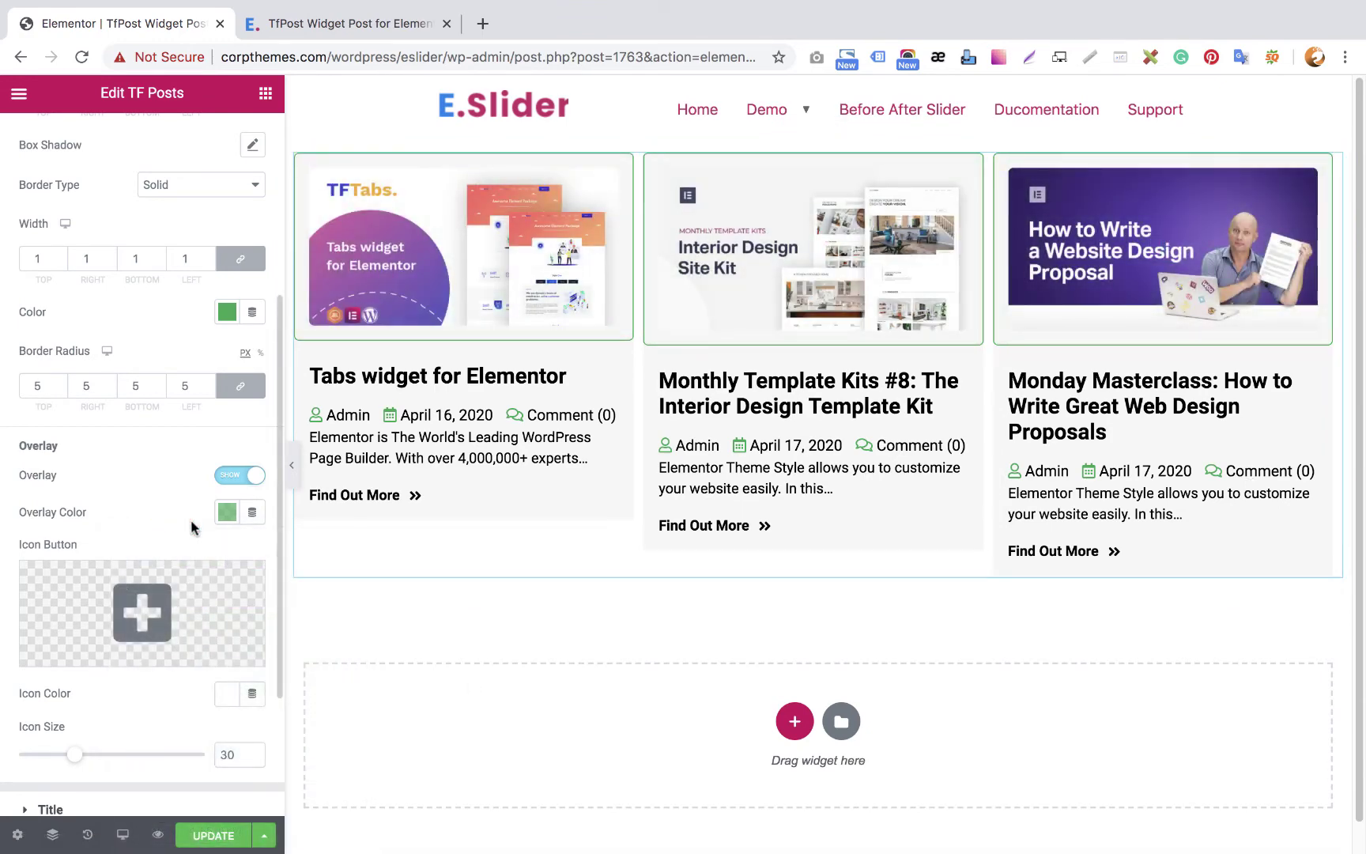
Try red, black, two greens and light blue as the overlay icon colour, and return it to white (#FFFFFF)
scroll(195, 525, "down", 1)
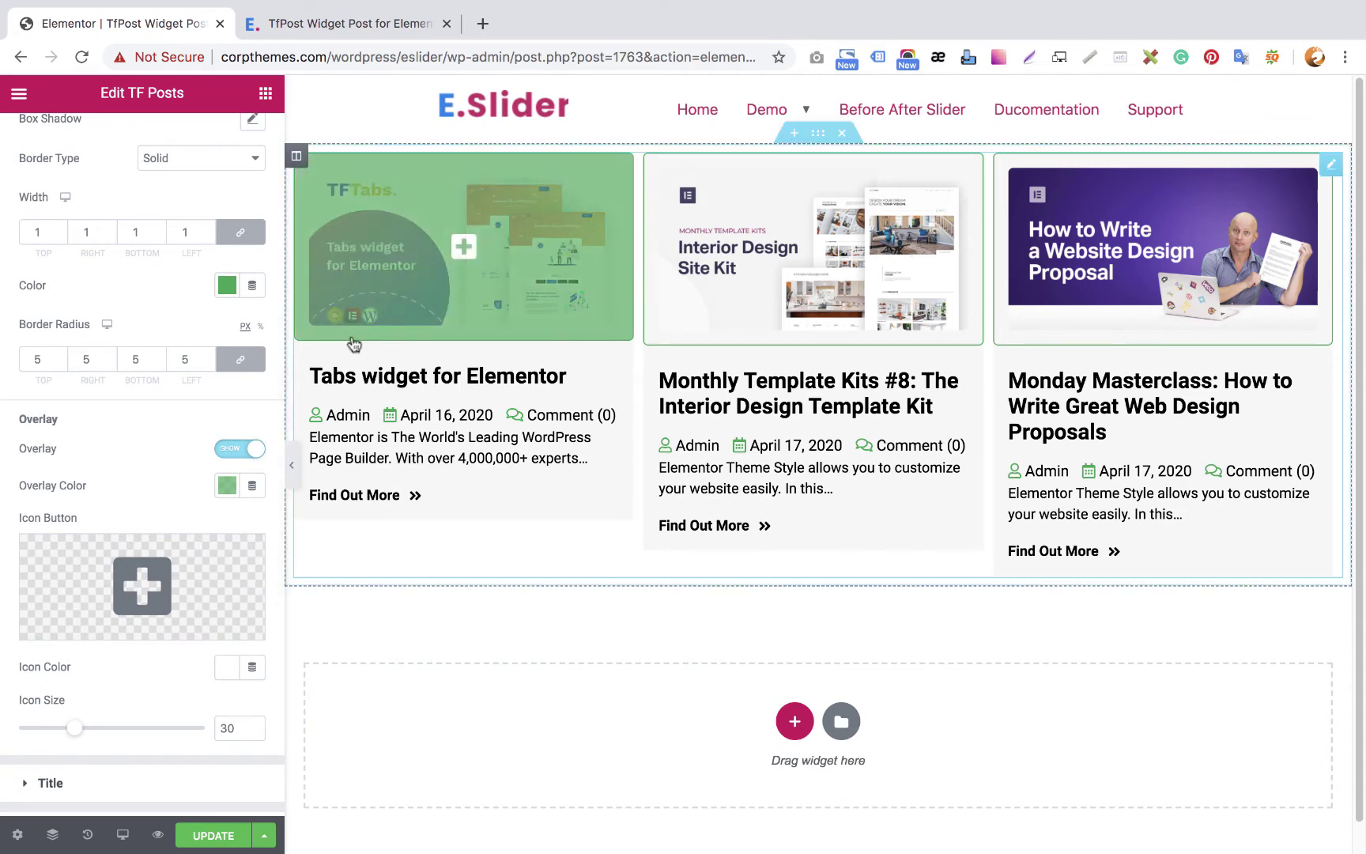
left_click(228, 671)
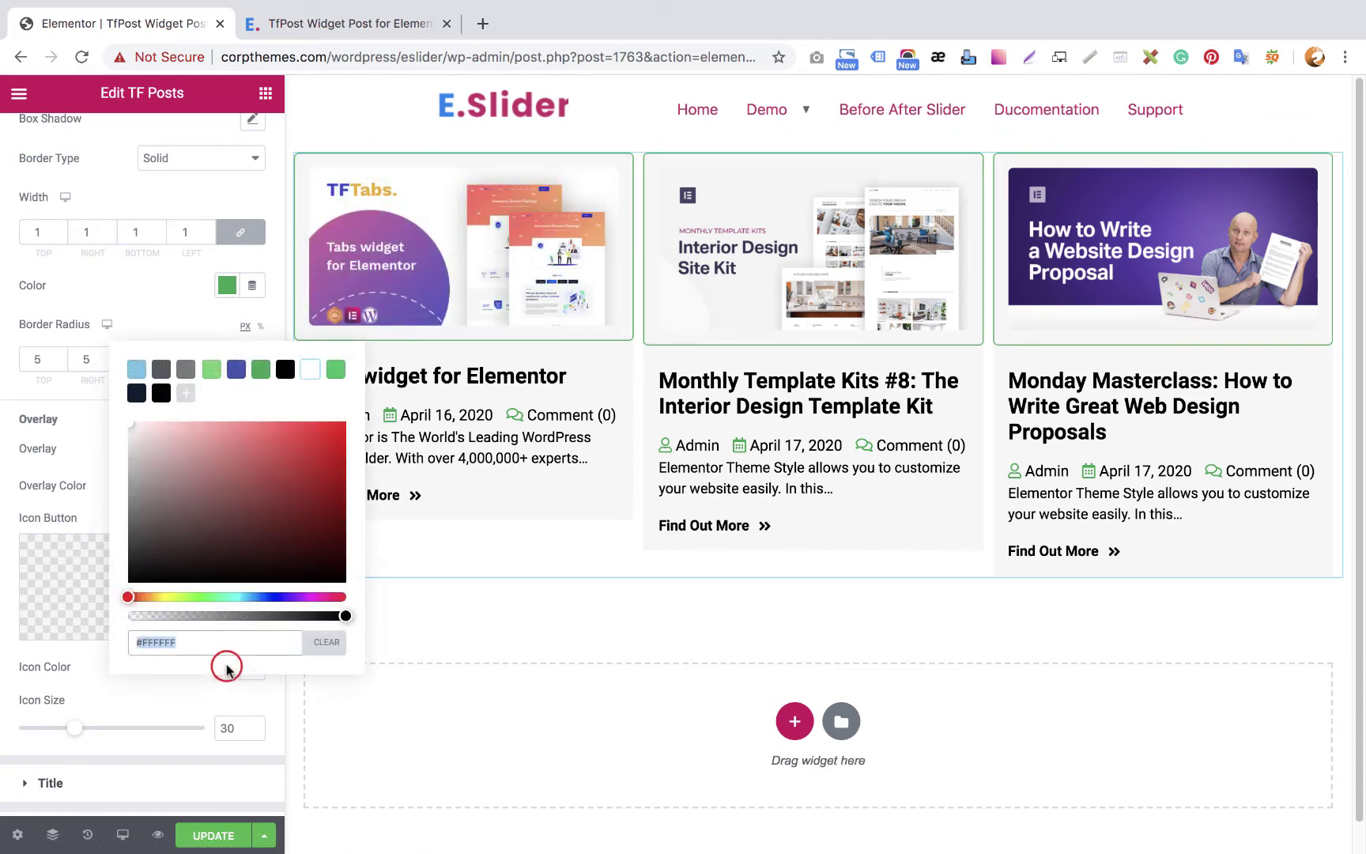
left_click(338, 426)
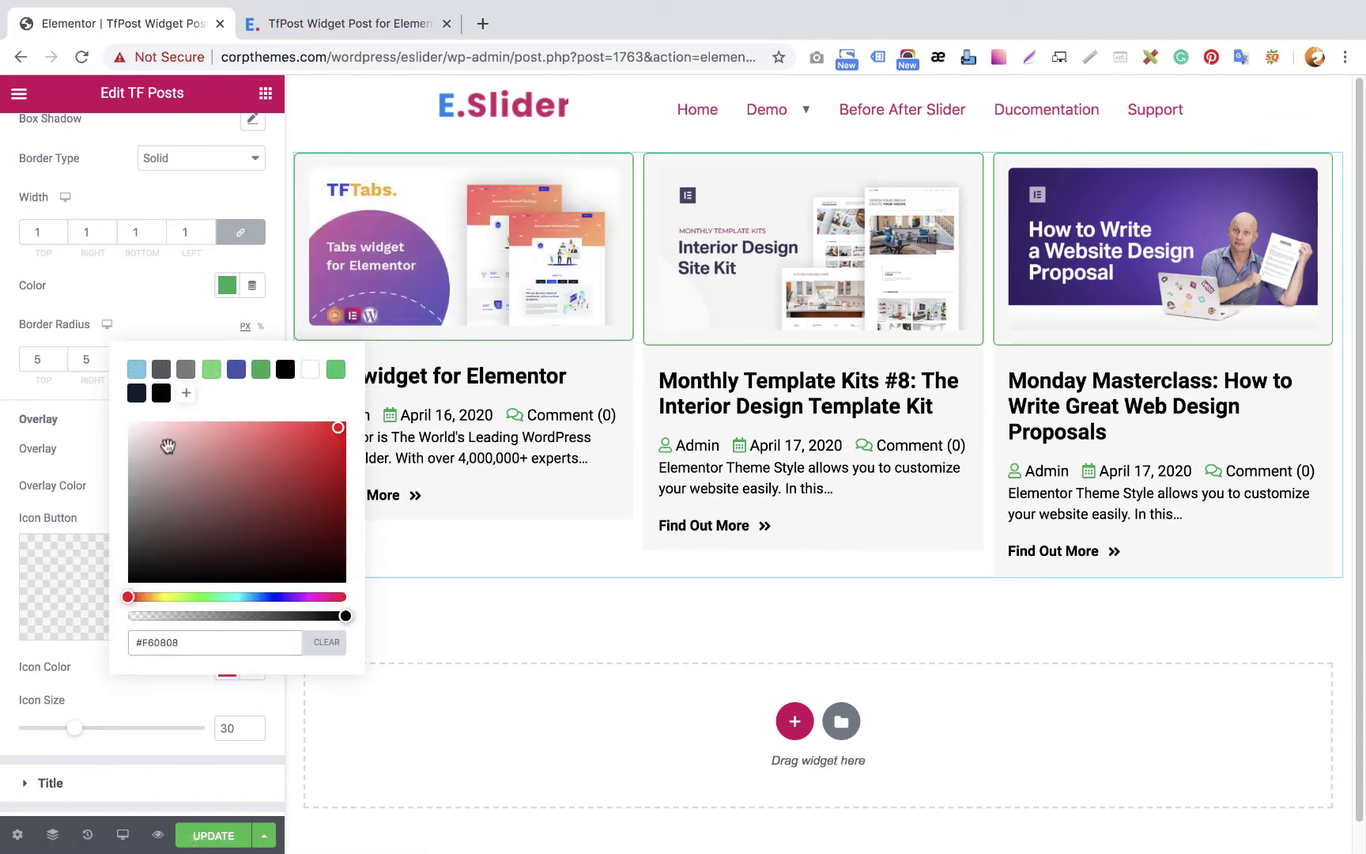
left_click(161, 393)
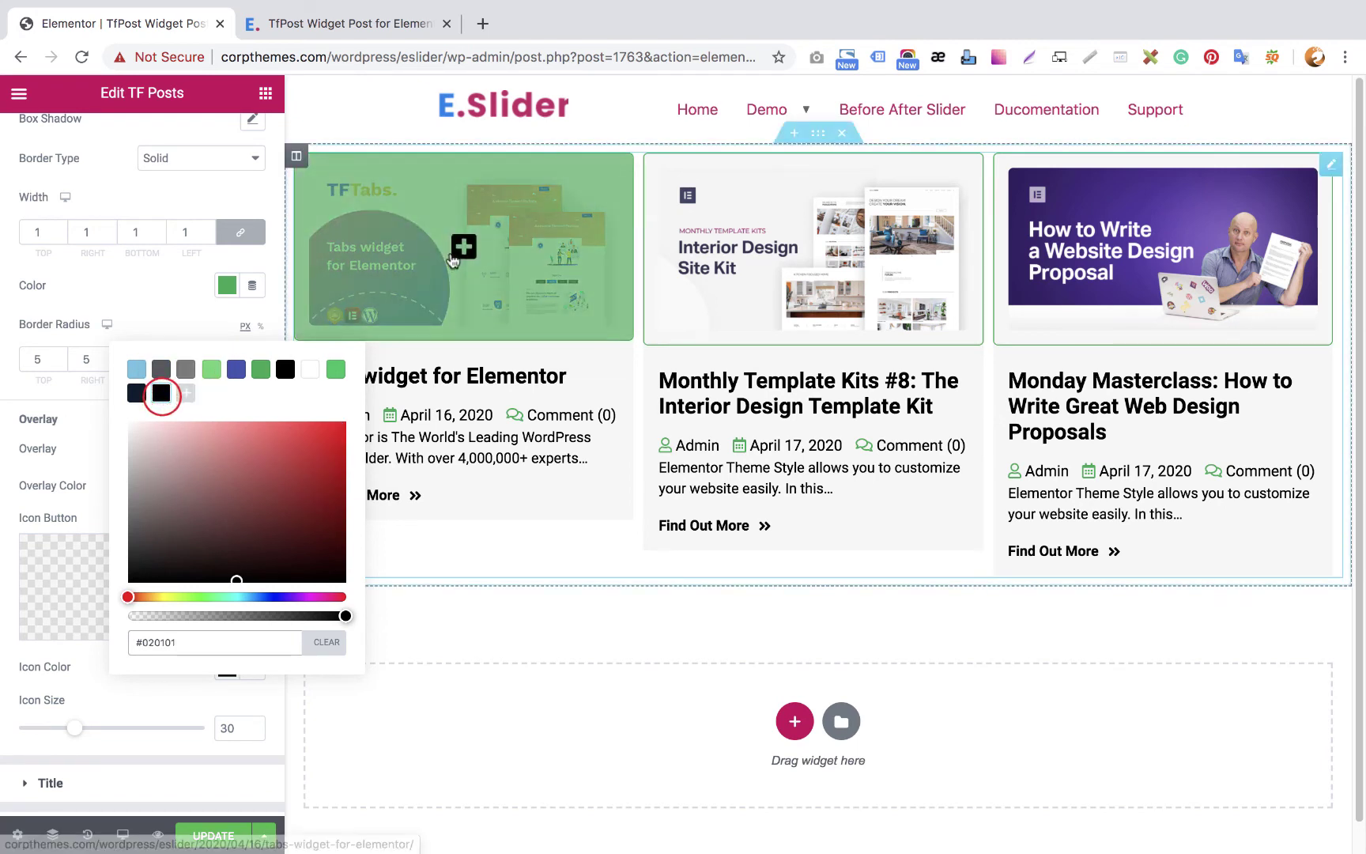
left_click(211, 376)
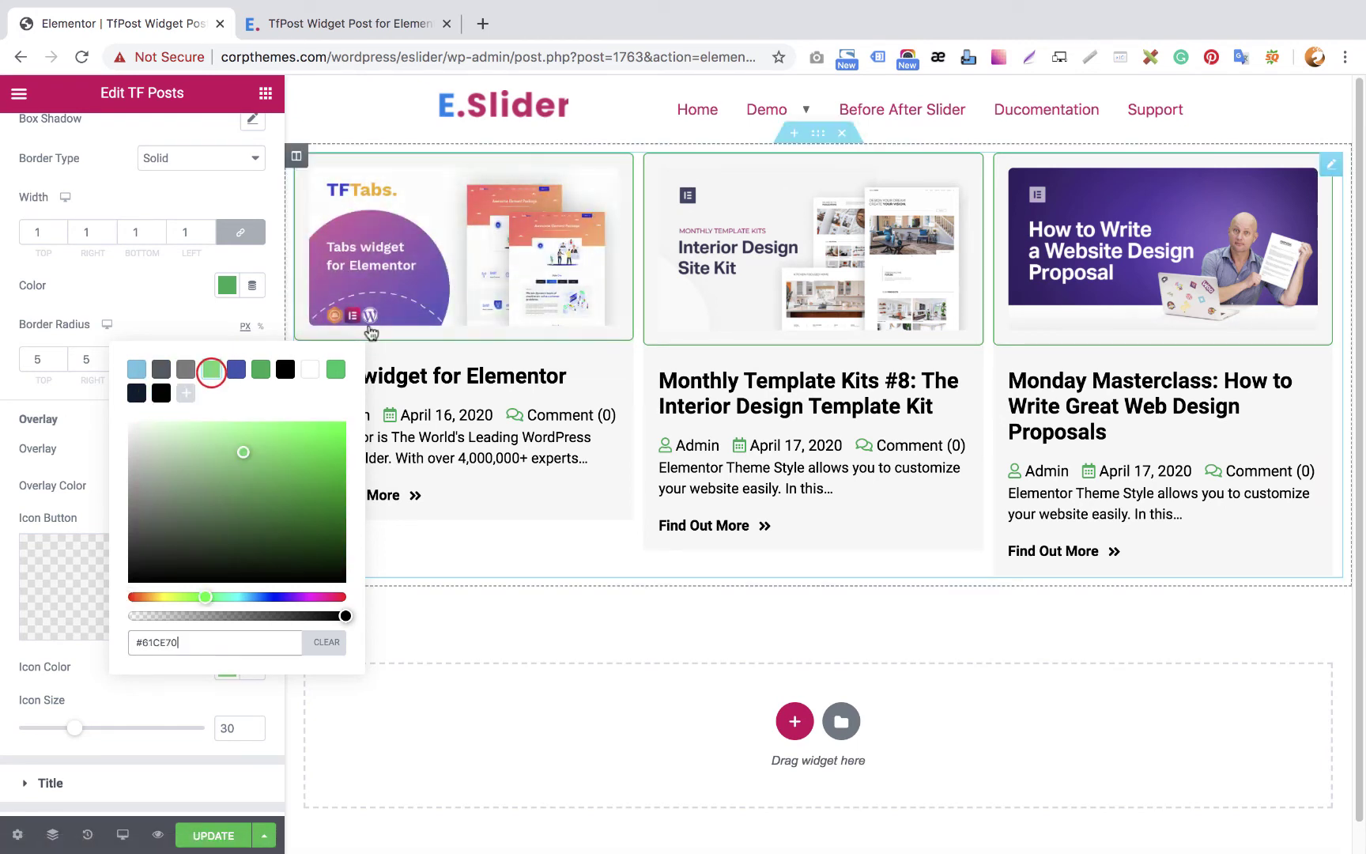
left_click(260, 371)
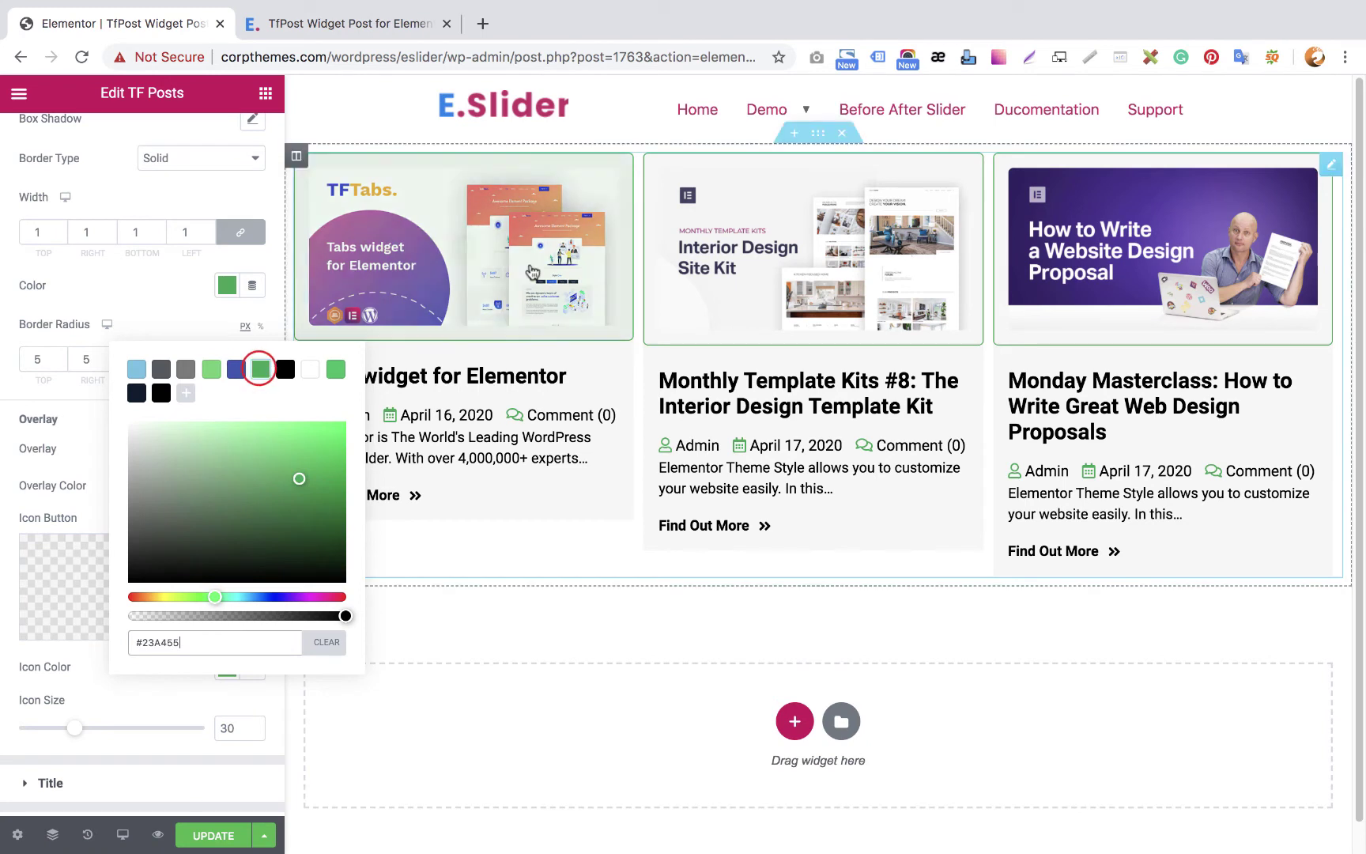
left_click(136, 368)
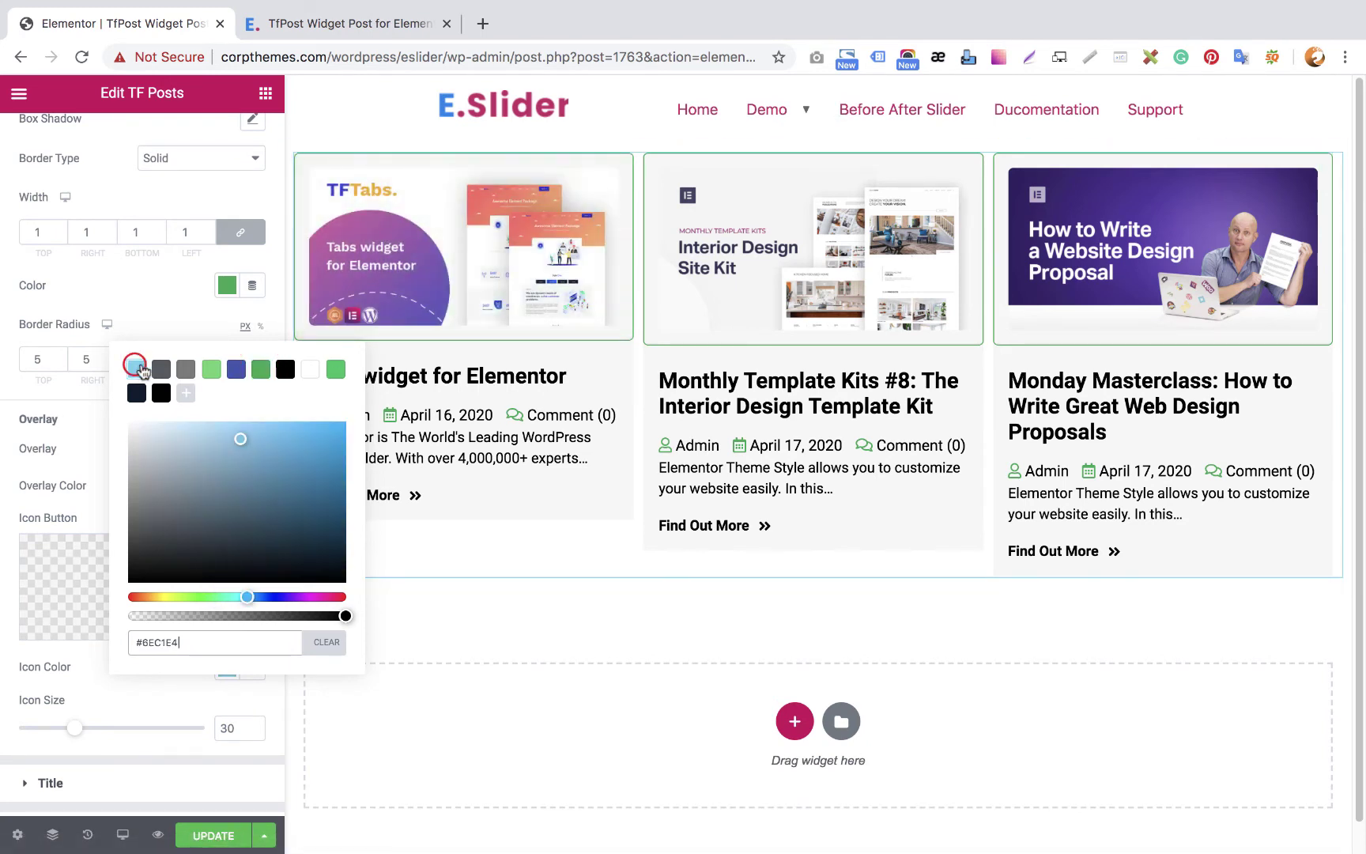
left_click(310, 369)
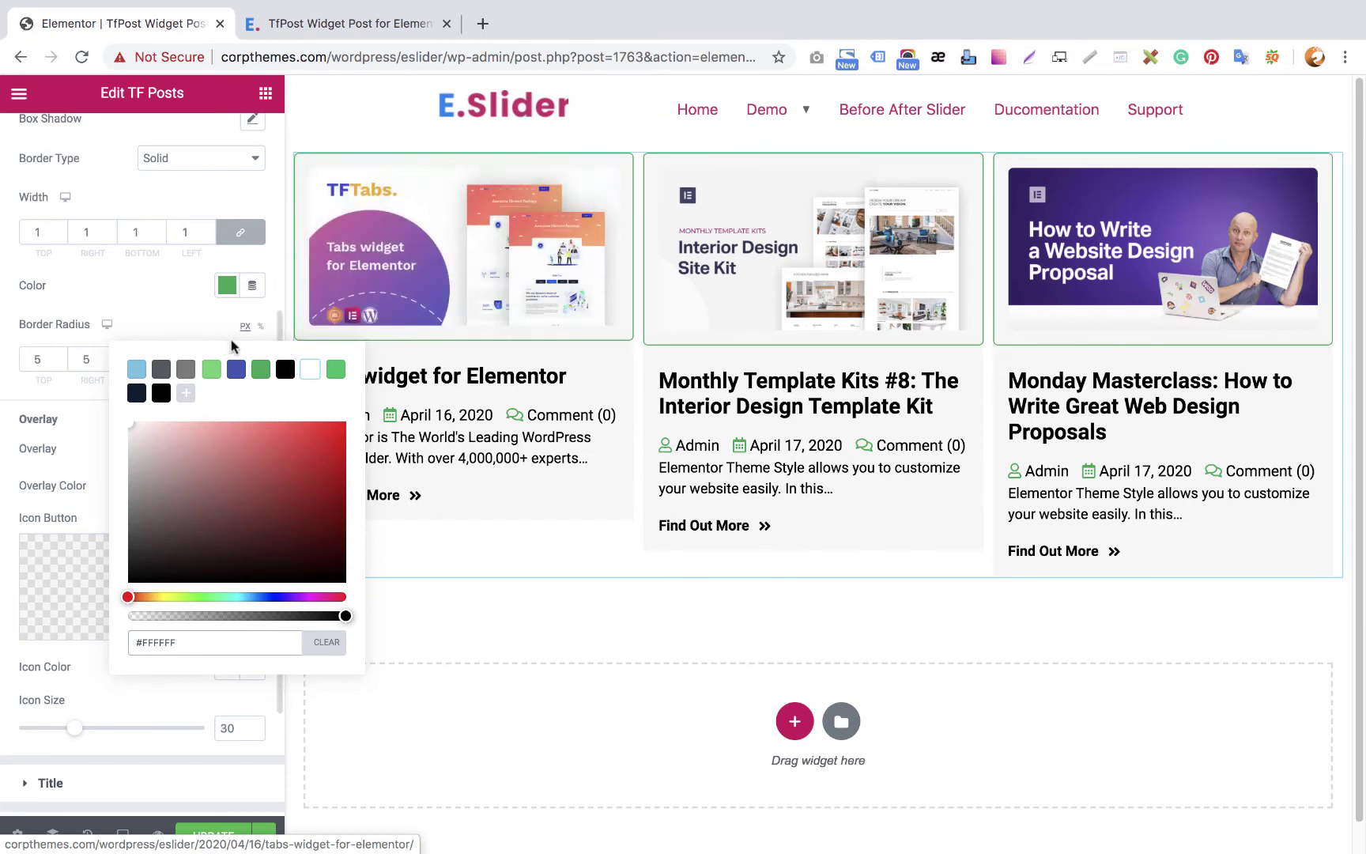
left_click(177, 312)
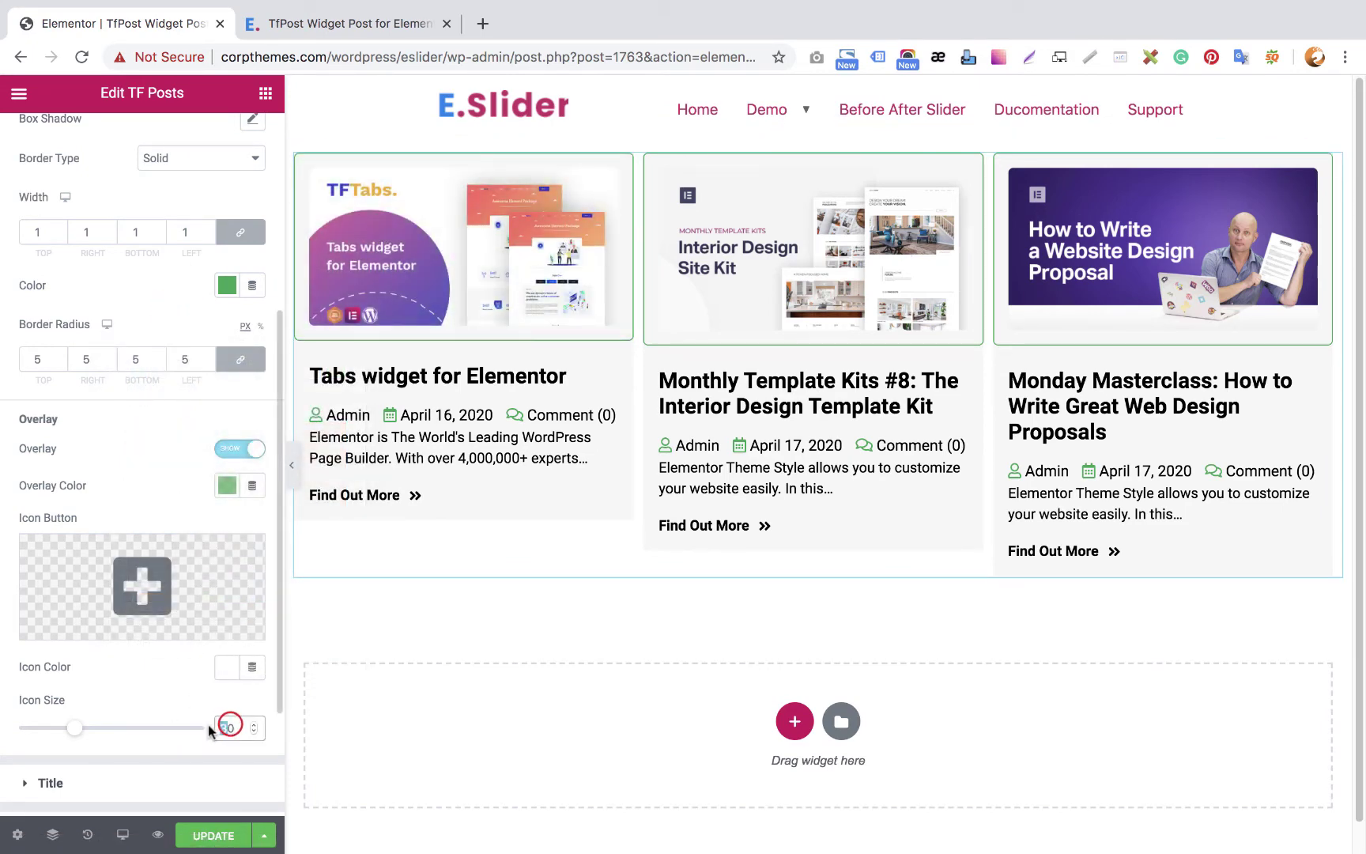
Set the overlay icon size to 40
type("20")
type("40")
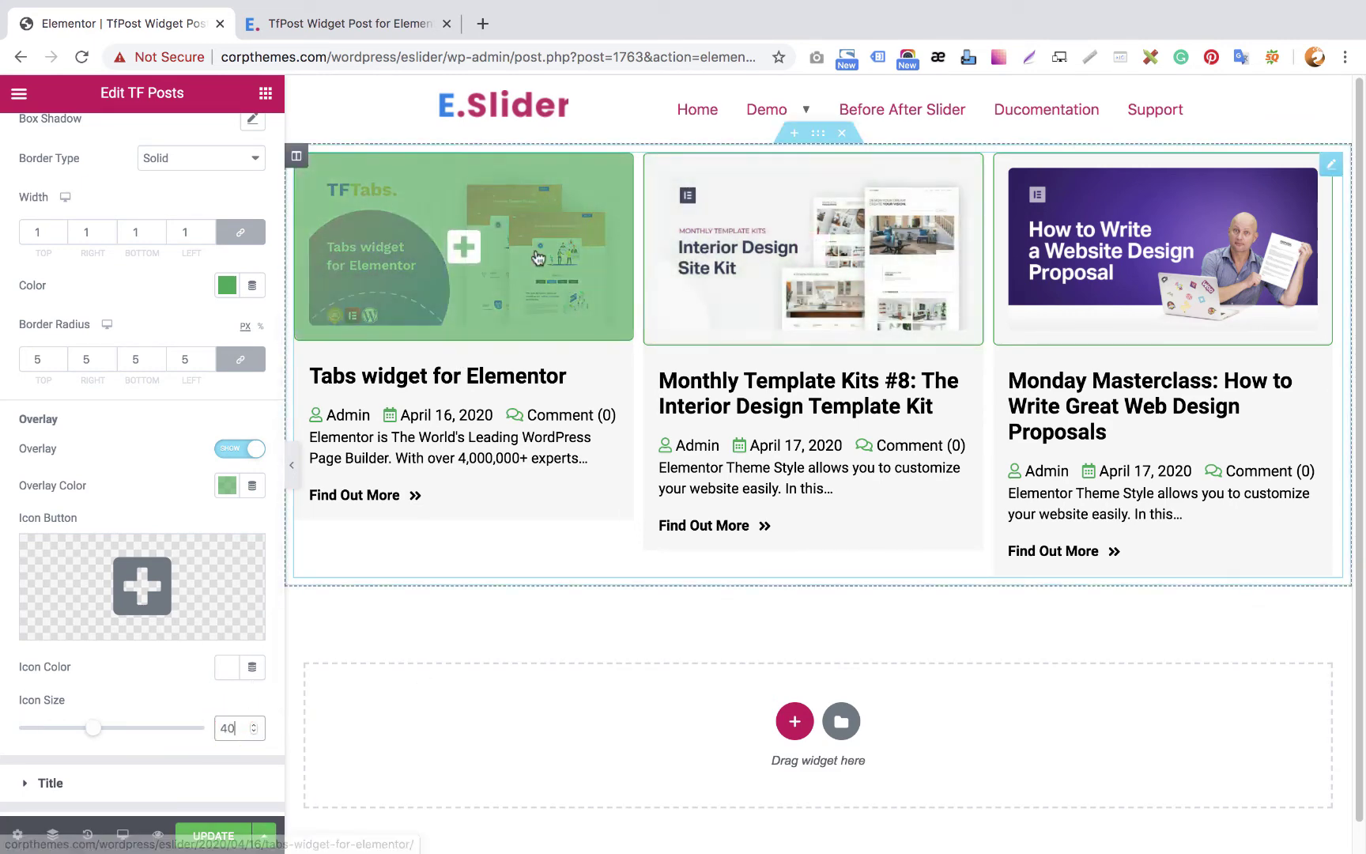
scroll(108, 545, "down", 2)
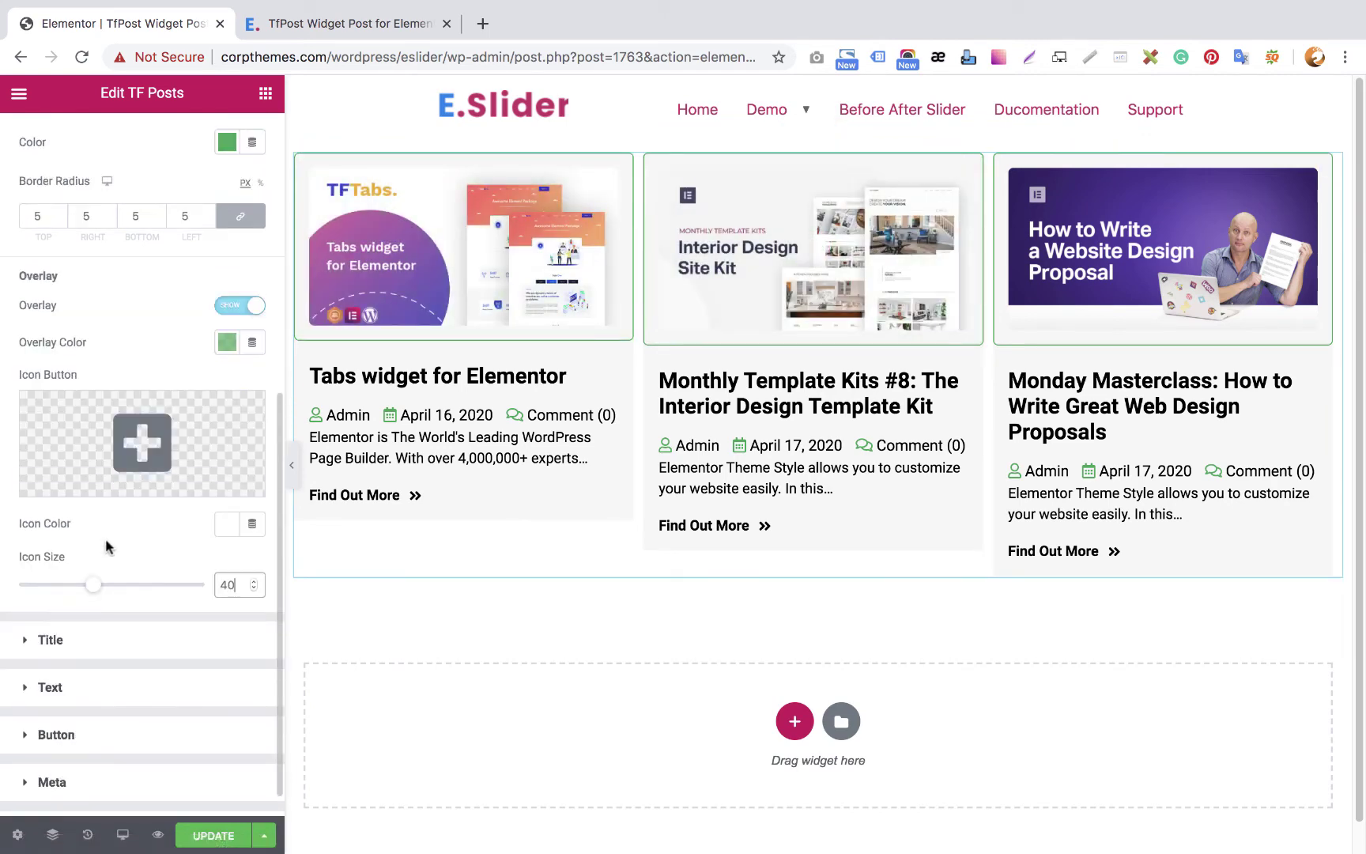
scroll(150, 387, "up", 1)
scroll(195, 408, "up", 1)
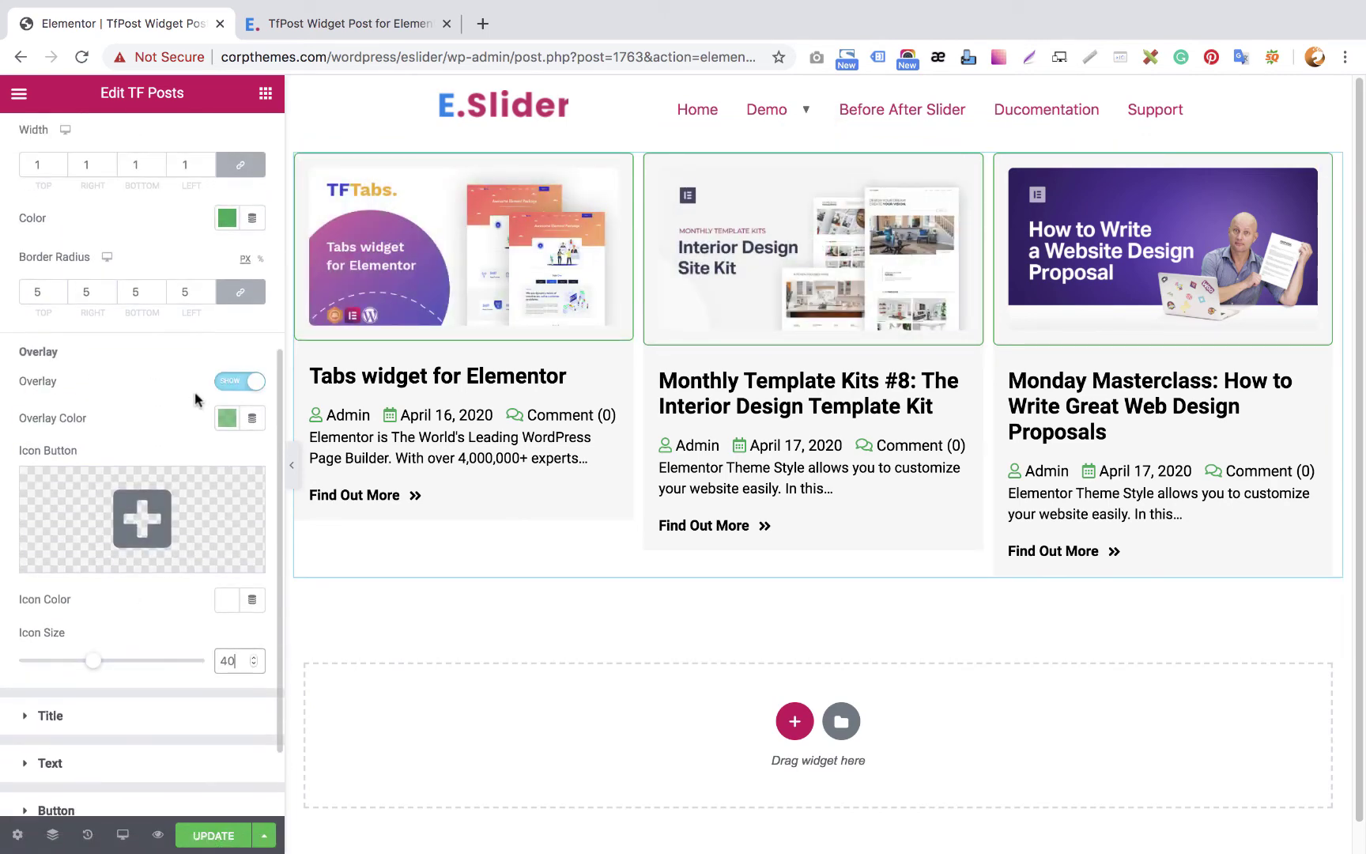
Set the post title typography to the Poppins font family with a size of 16 px
scroll(95, 633, "down", 1)
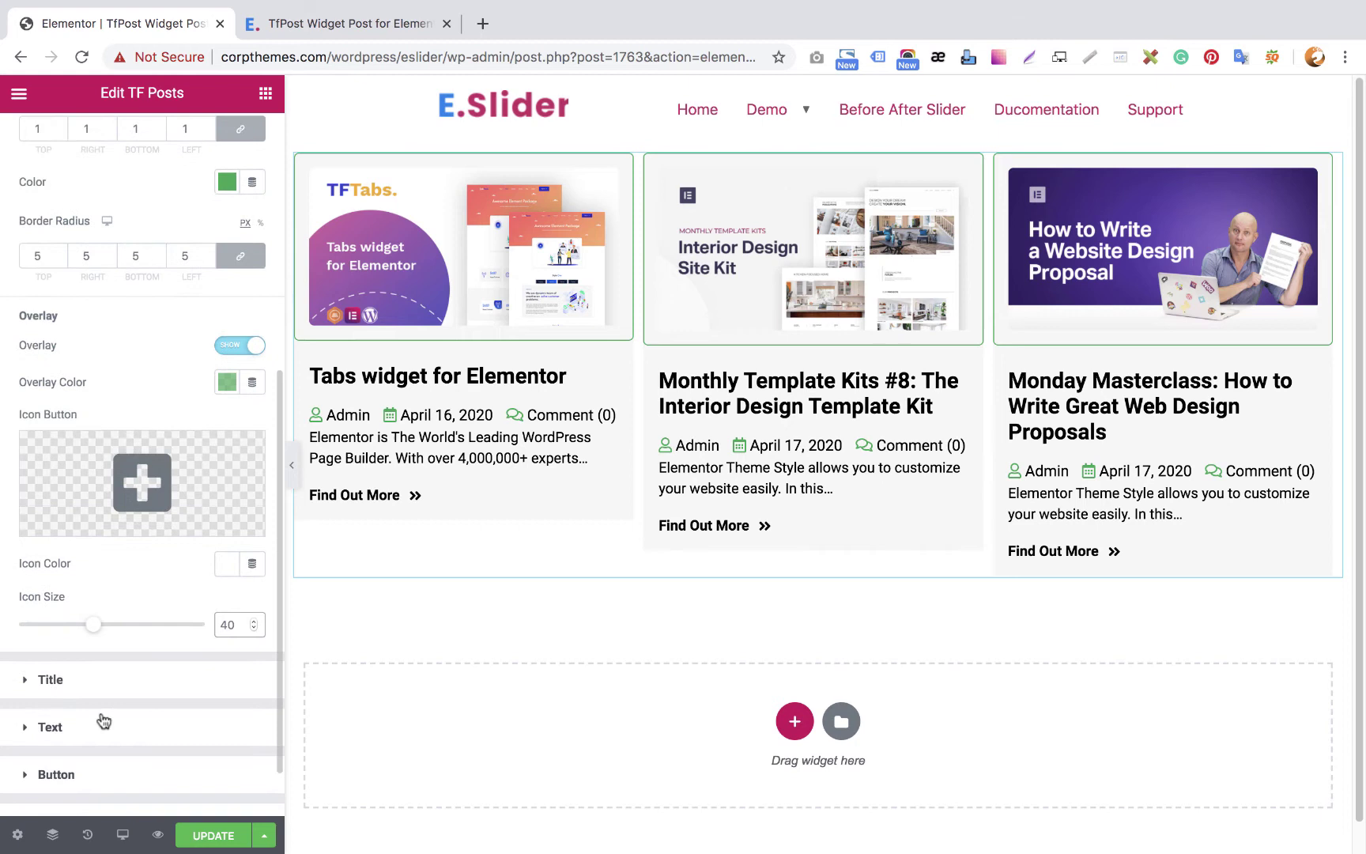
left_click(80, 681)
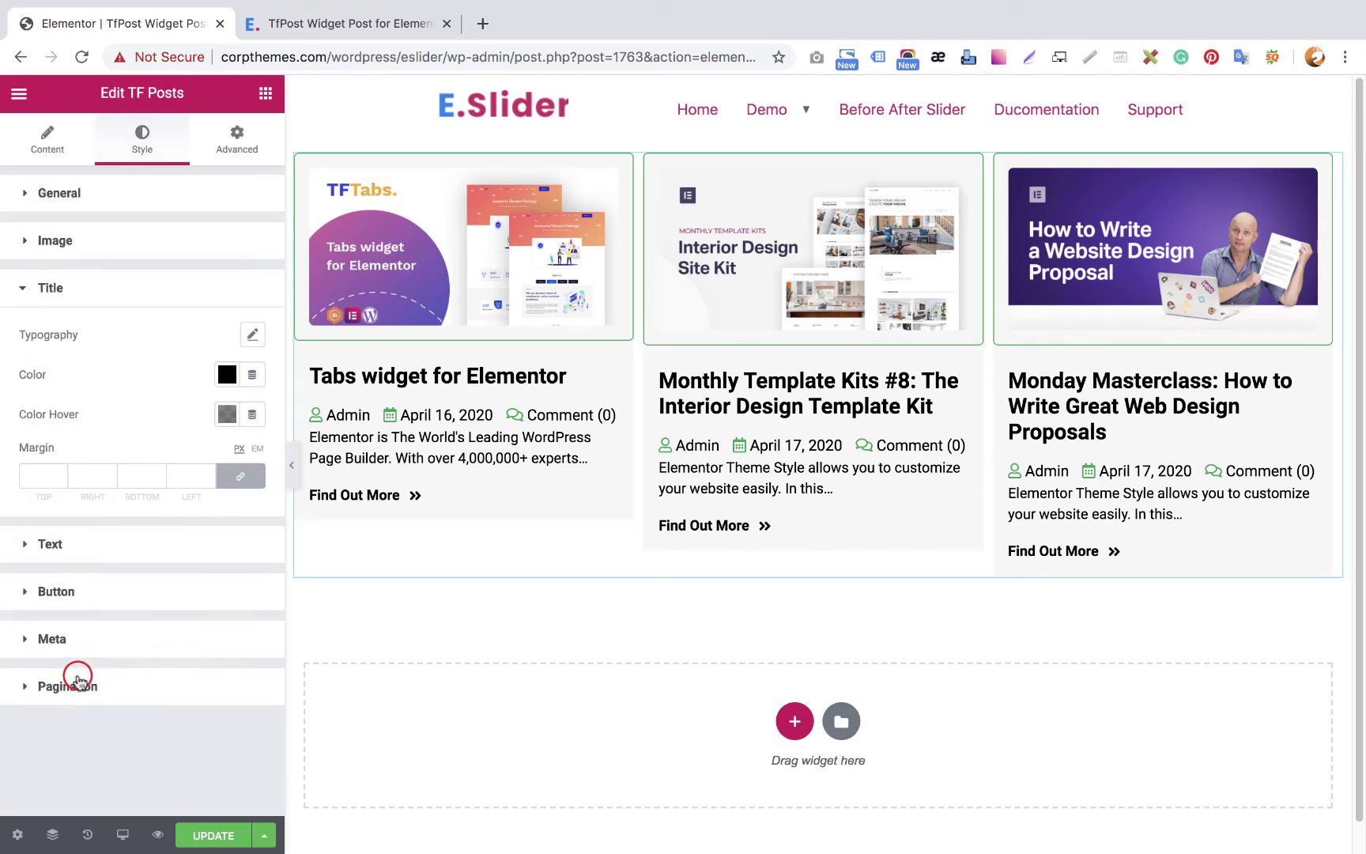
left_click(253, 336)
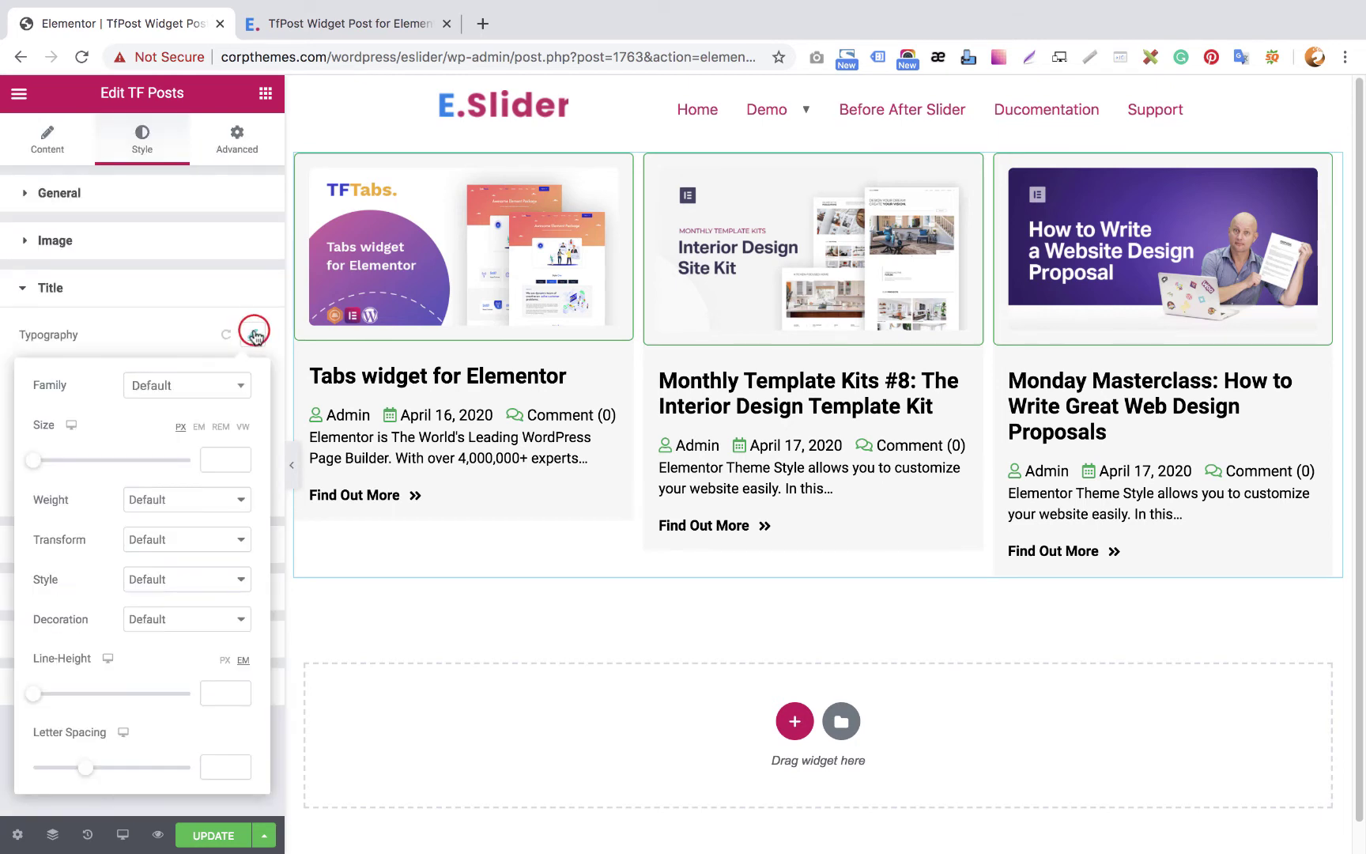
left_click(214, 387)
type("pop")
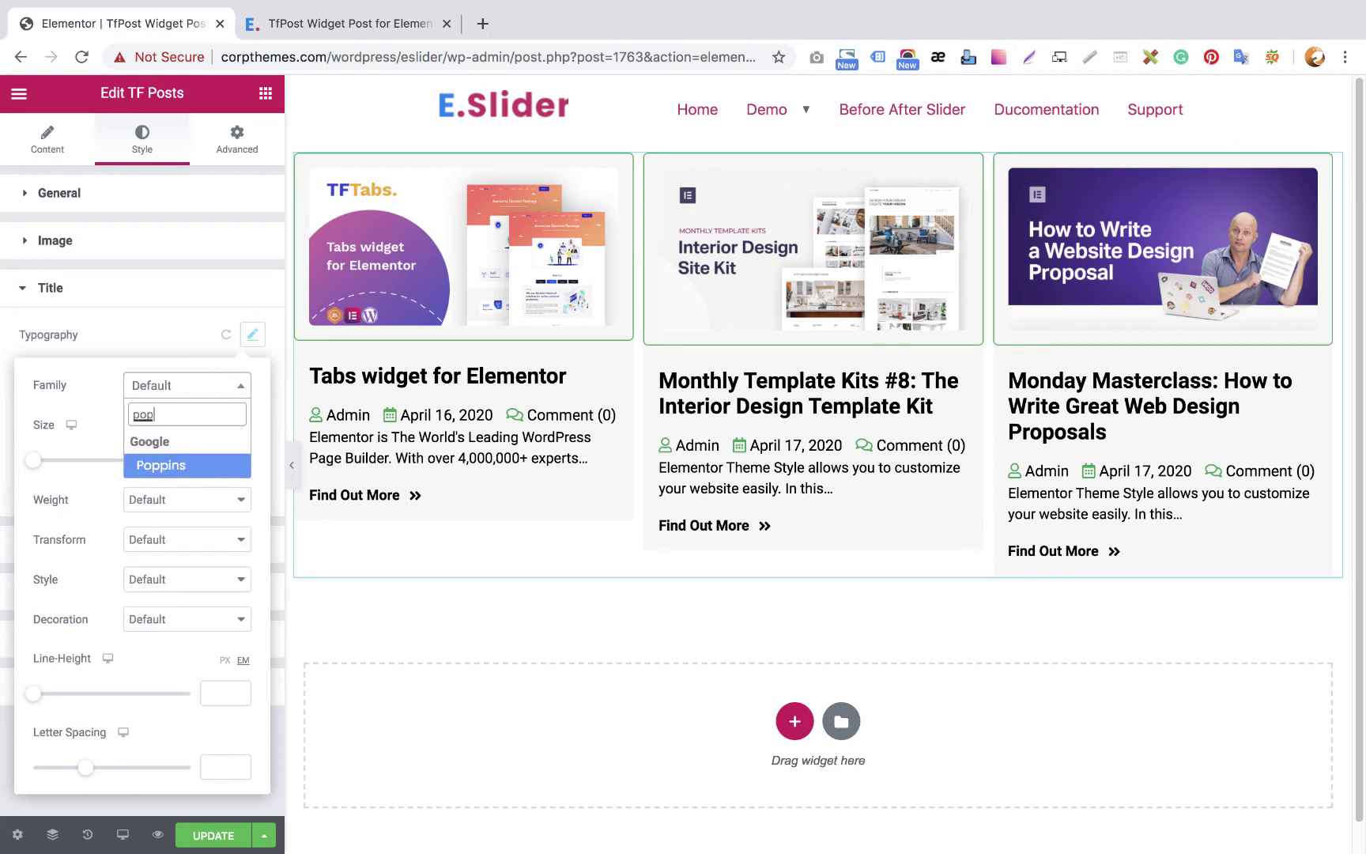
left_click(177, 481)
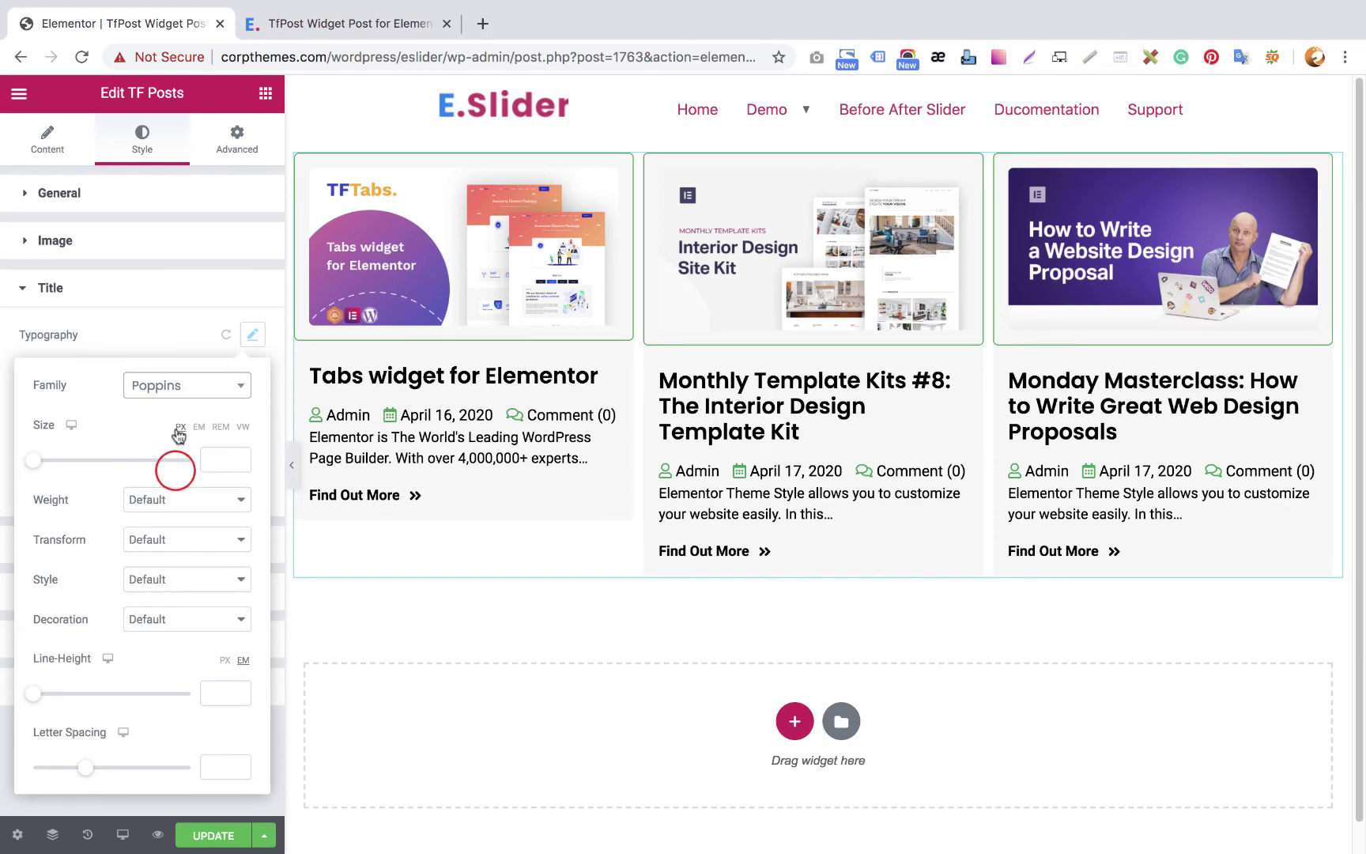
left_click(212, 459)
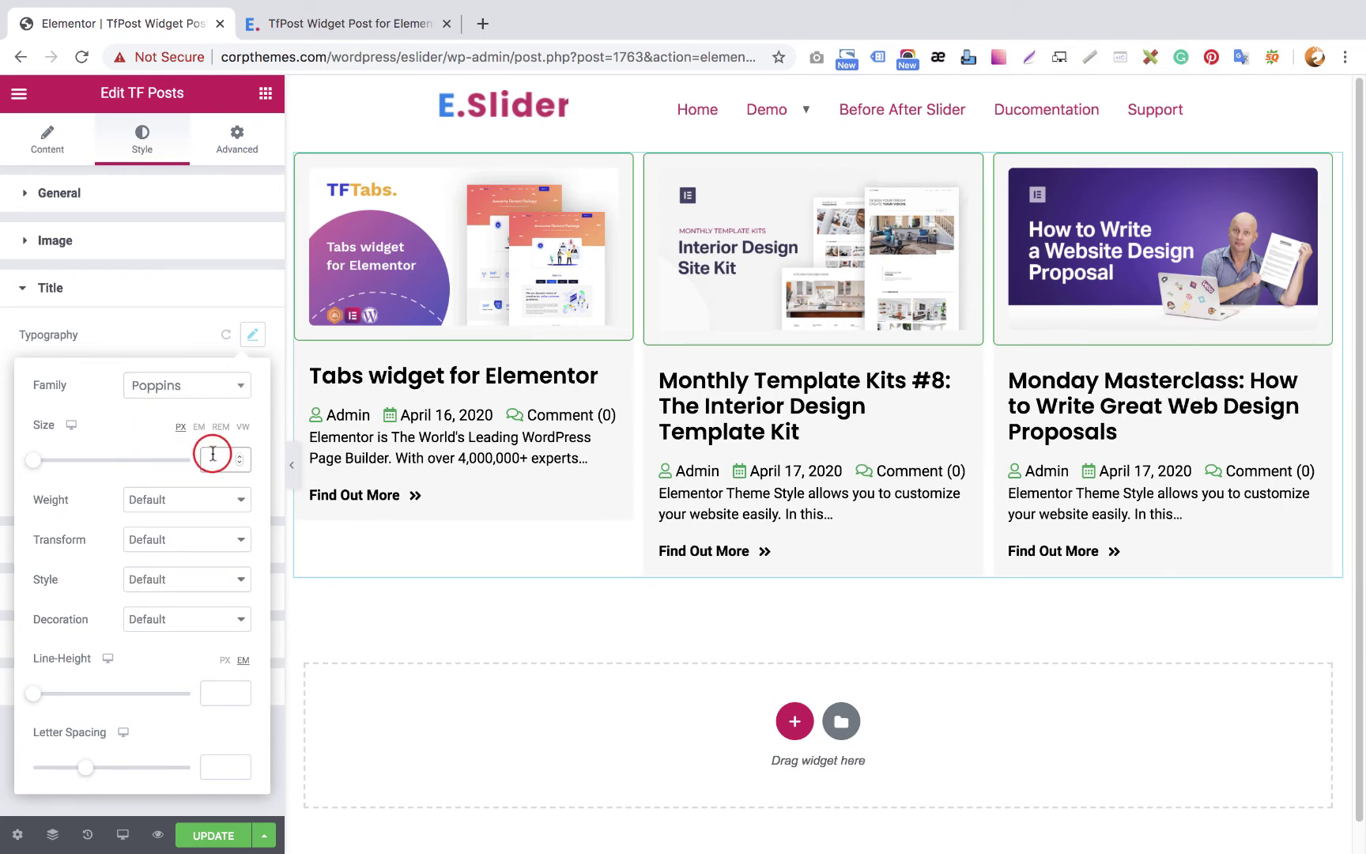
type("16")
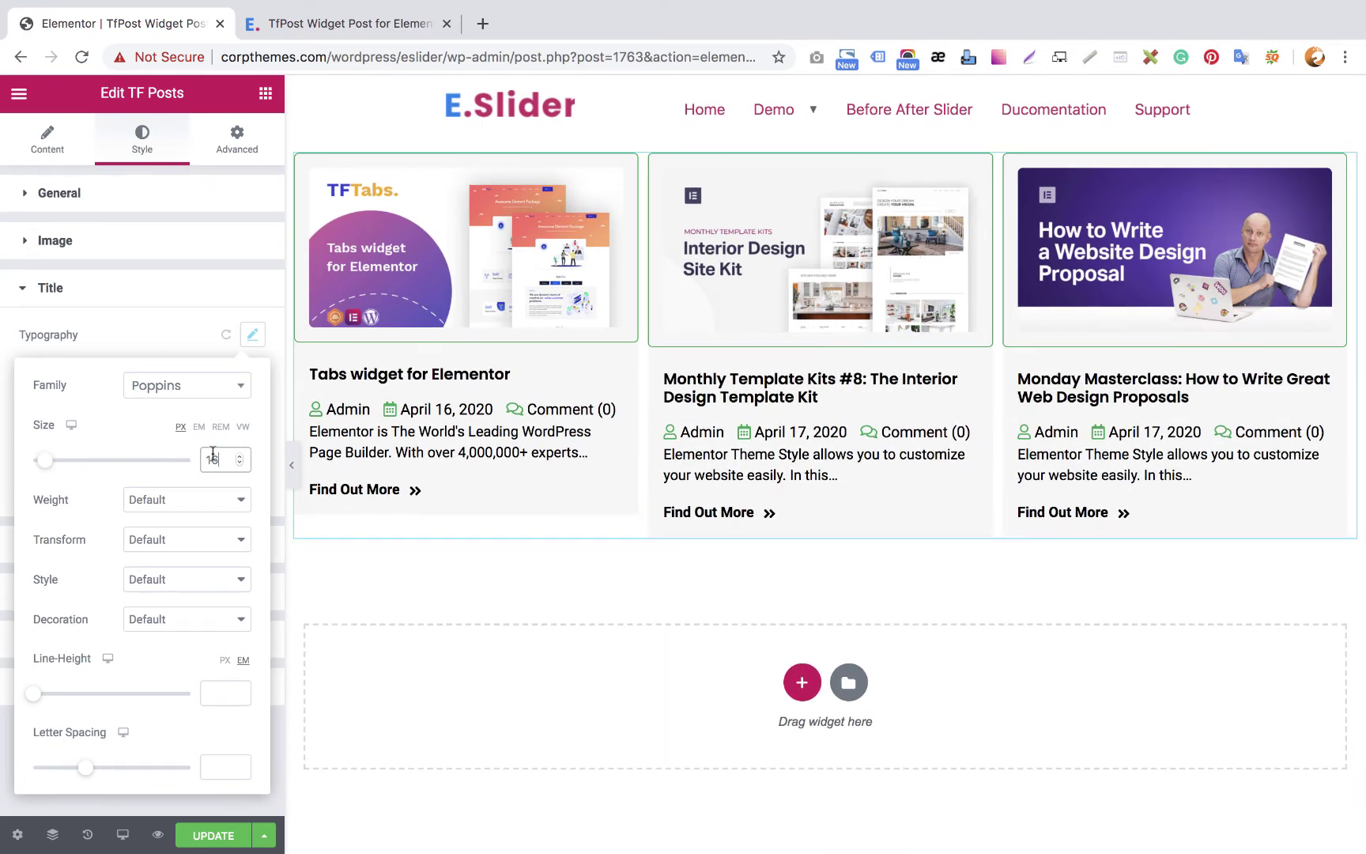
Set the title typography to weight 600 and Uppercase transform, keeping the font style at Default
left_click(180, 490)
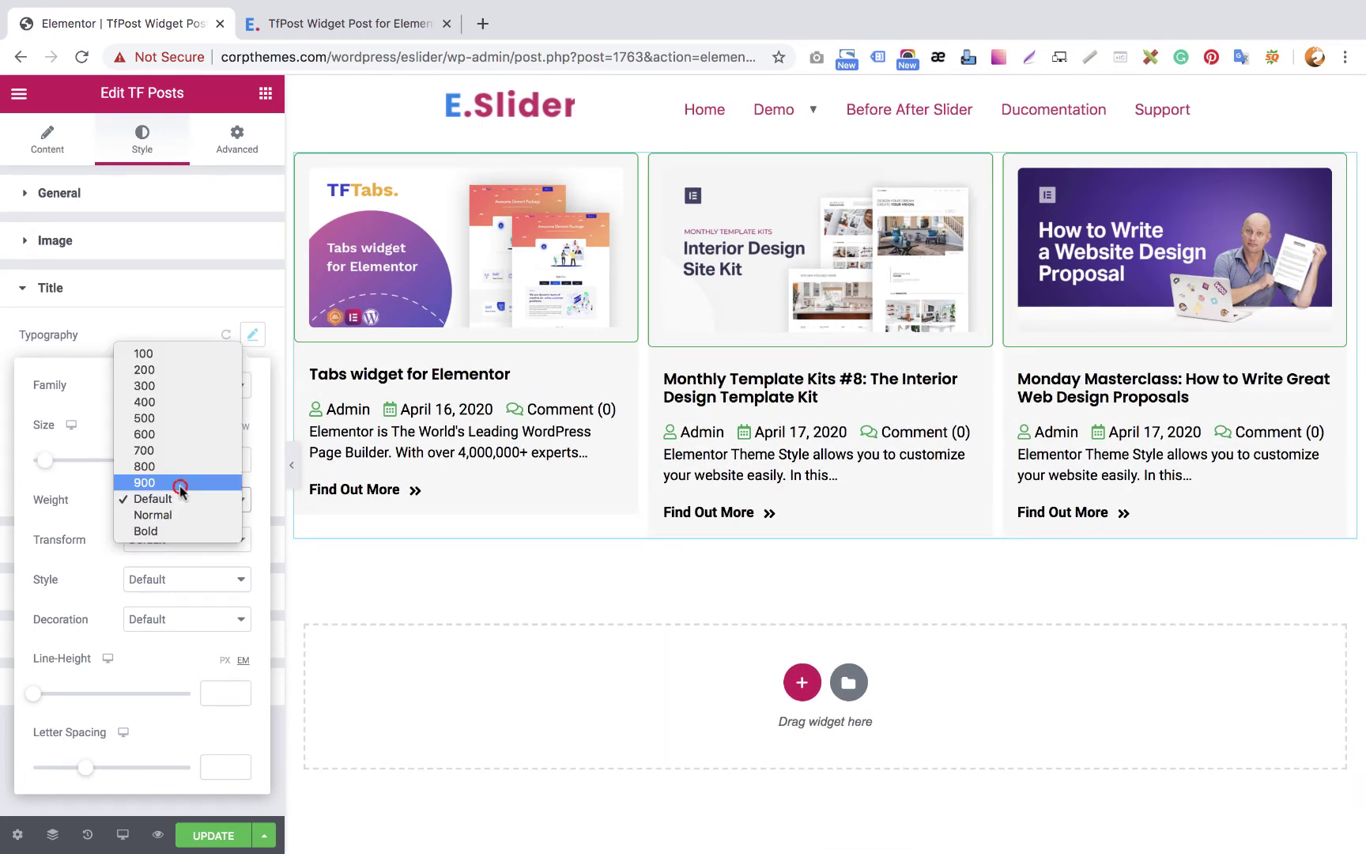
left_click(165, 433)
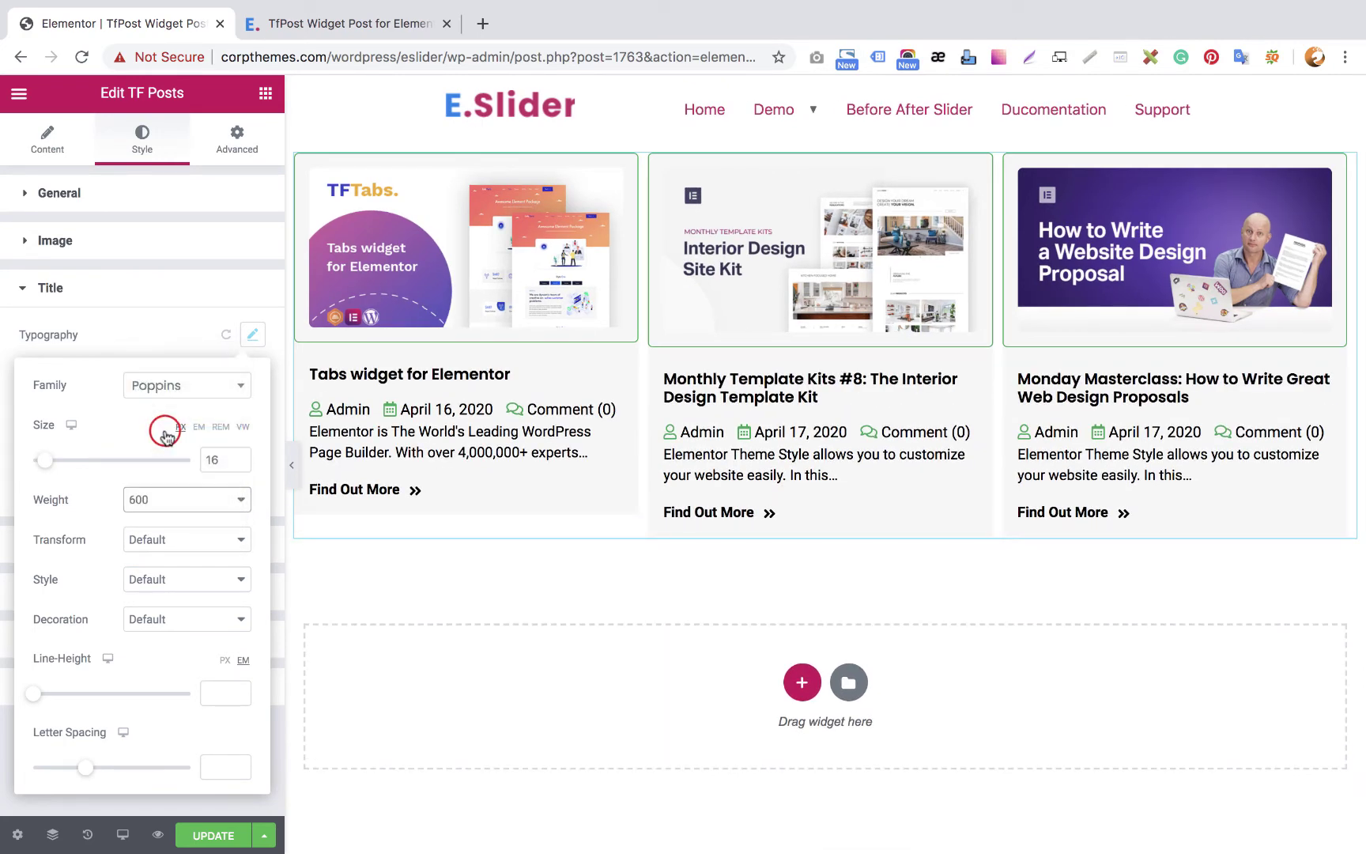
left_click(166, 539)
left_click(166, 555)
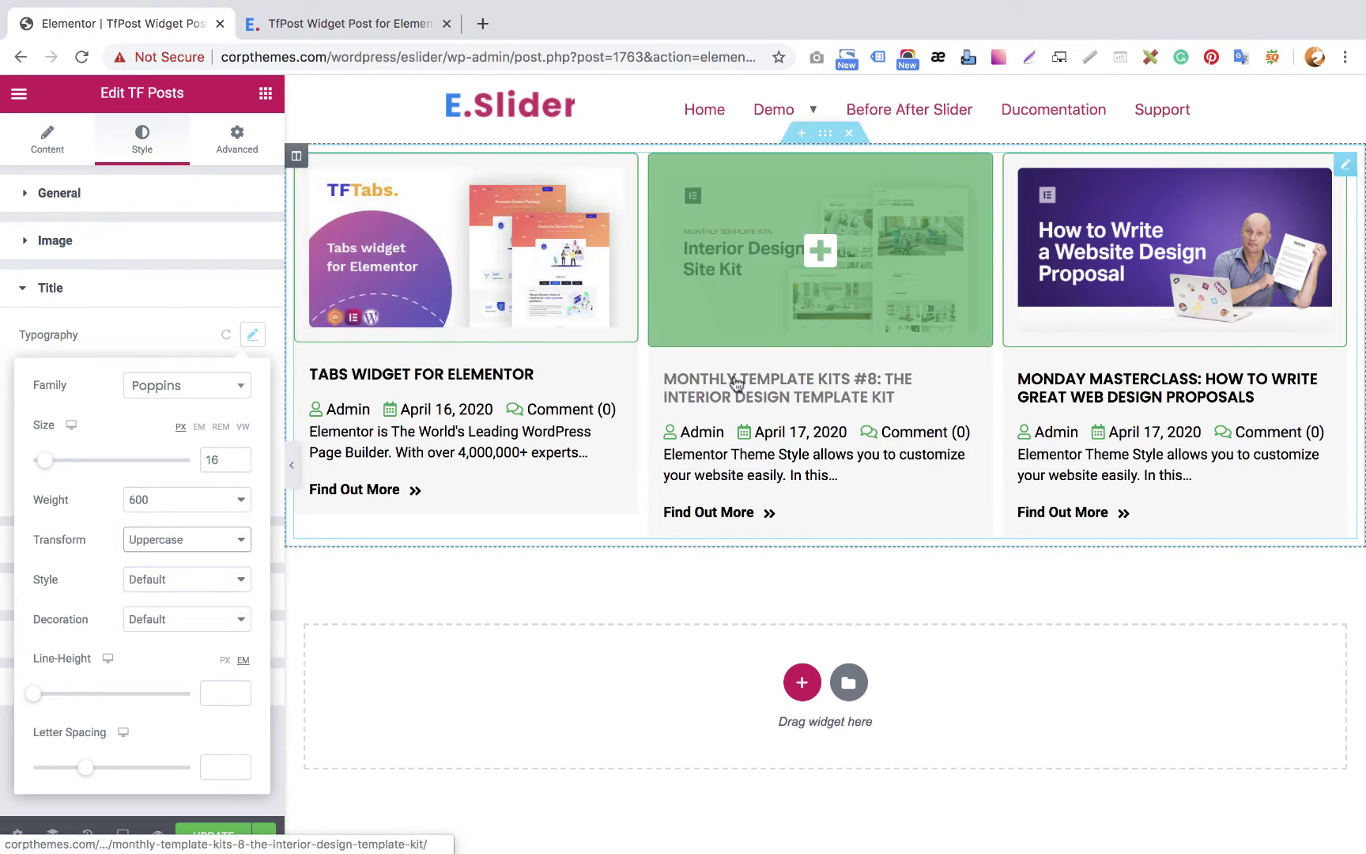
left_click(166, 580)
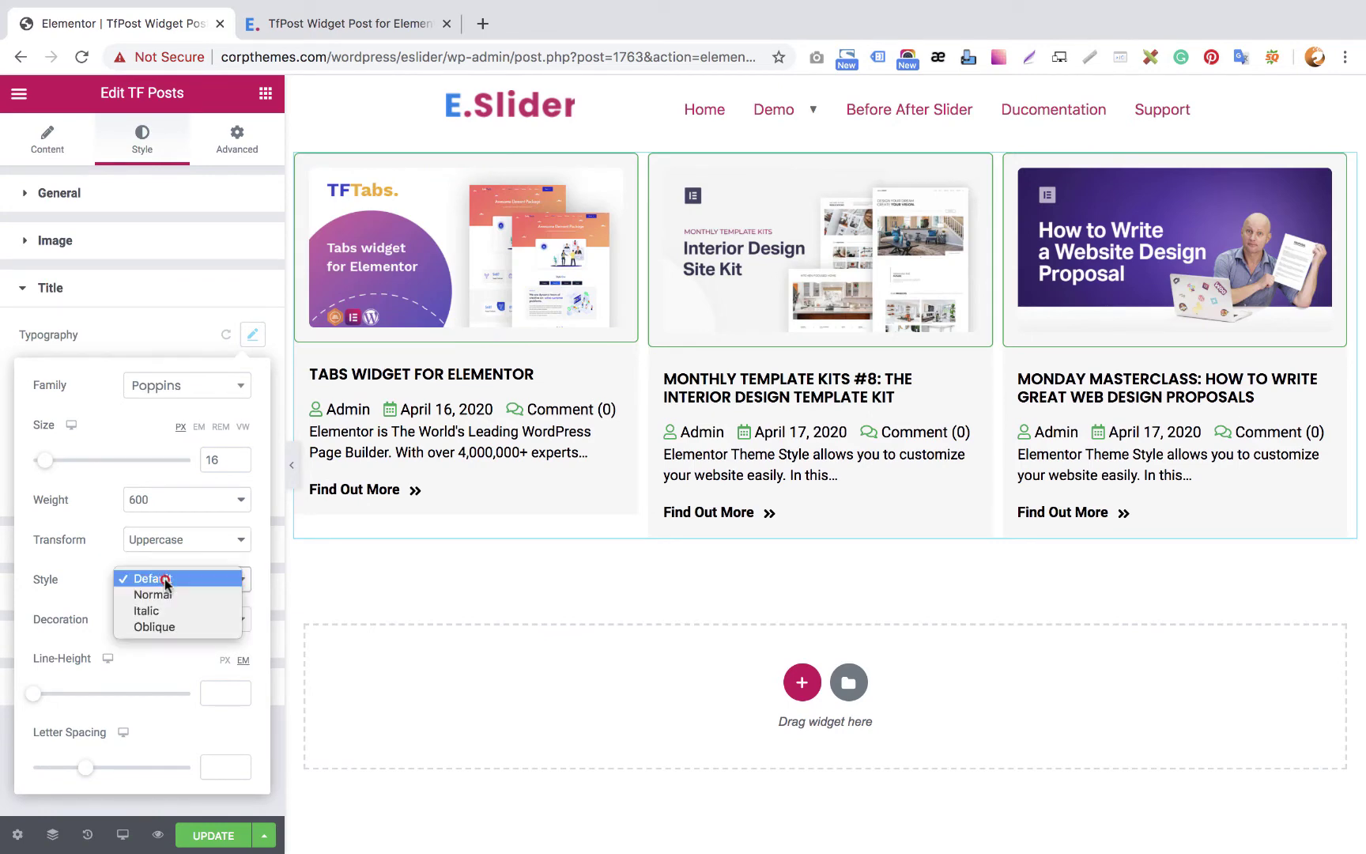
left_click(166, 580)
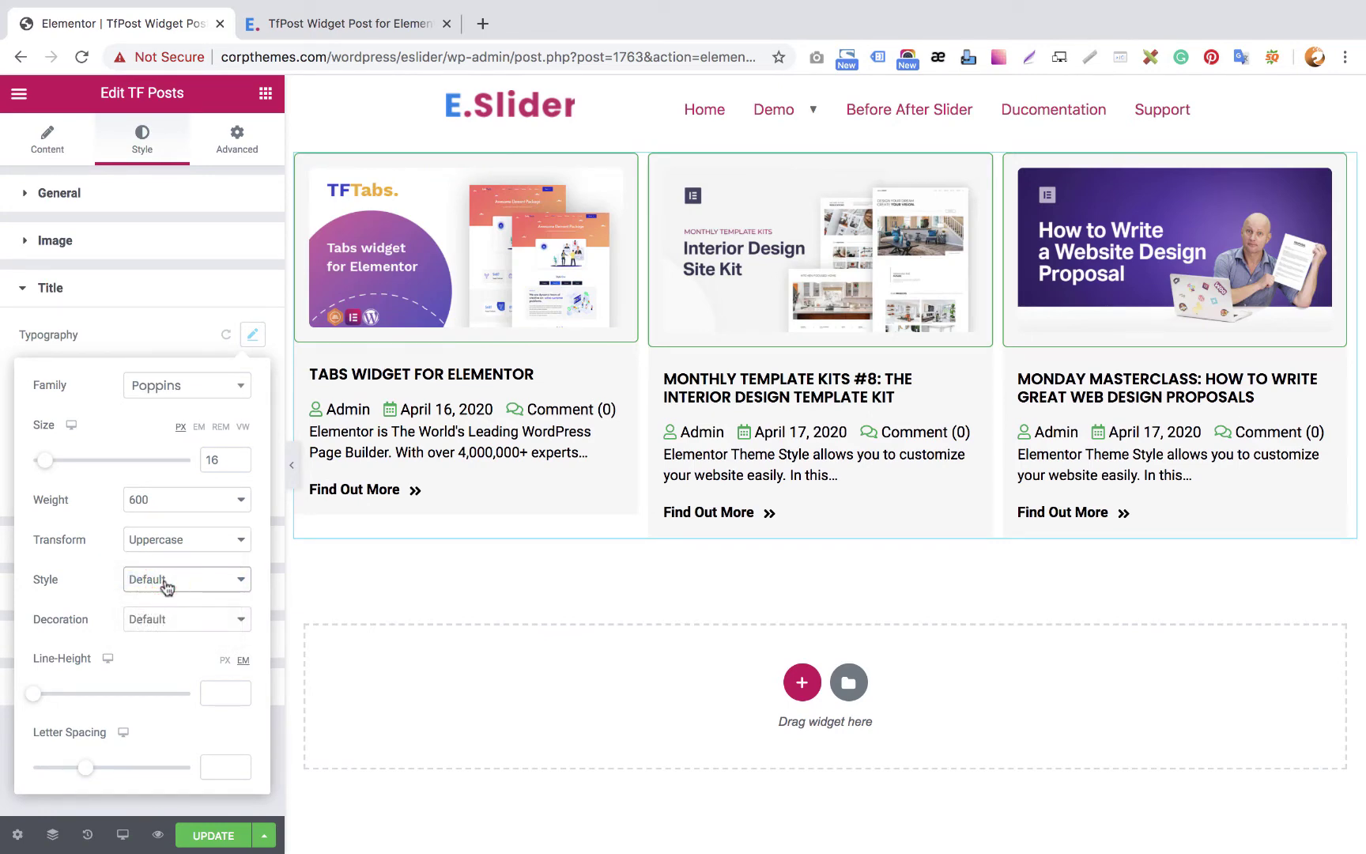
Switch the title's line-height unit to px and set the line height to 27
left_click(211, 695)
left_click(224, 659)
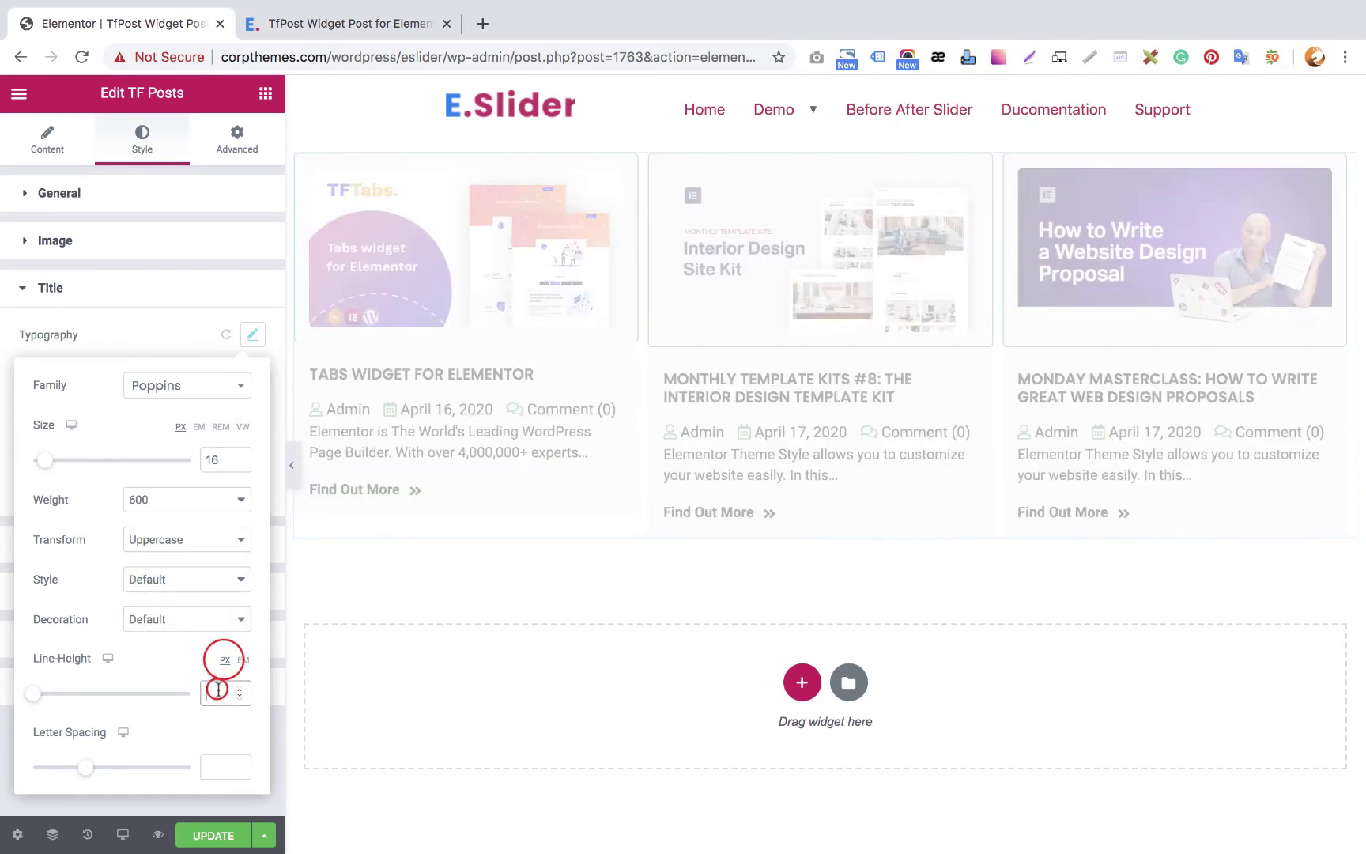
left_click(217, 692)
type("27")
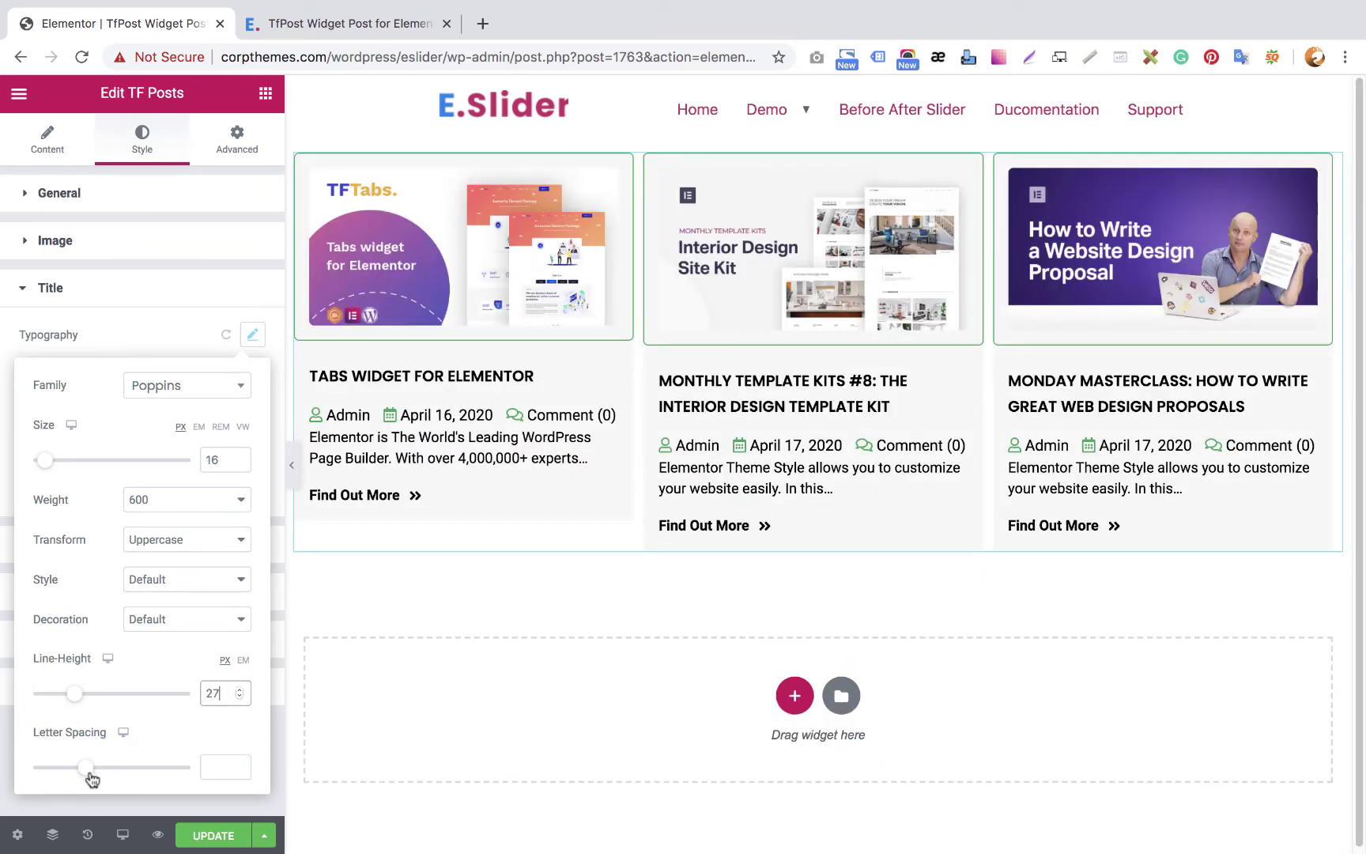
Try a title letter spacing of 2.8, reset it to 0, and close the typography settings
left_click_drag(86, 772, 116, 772)
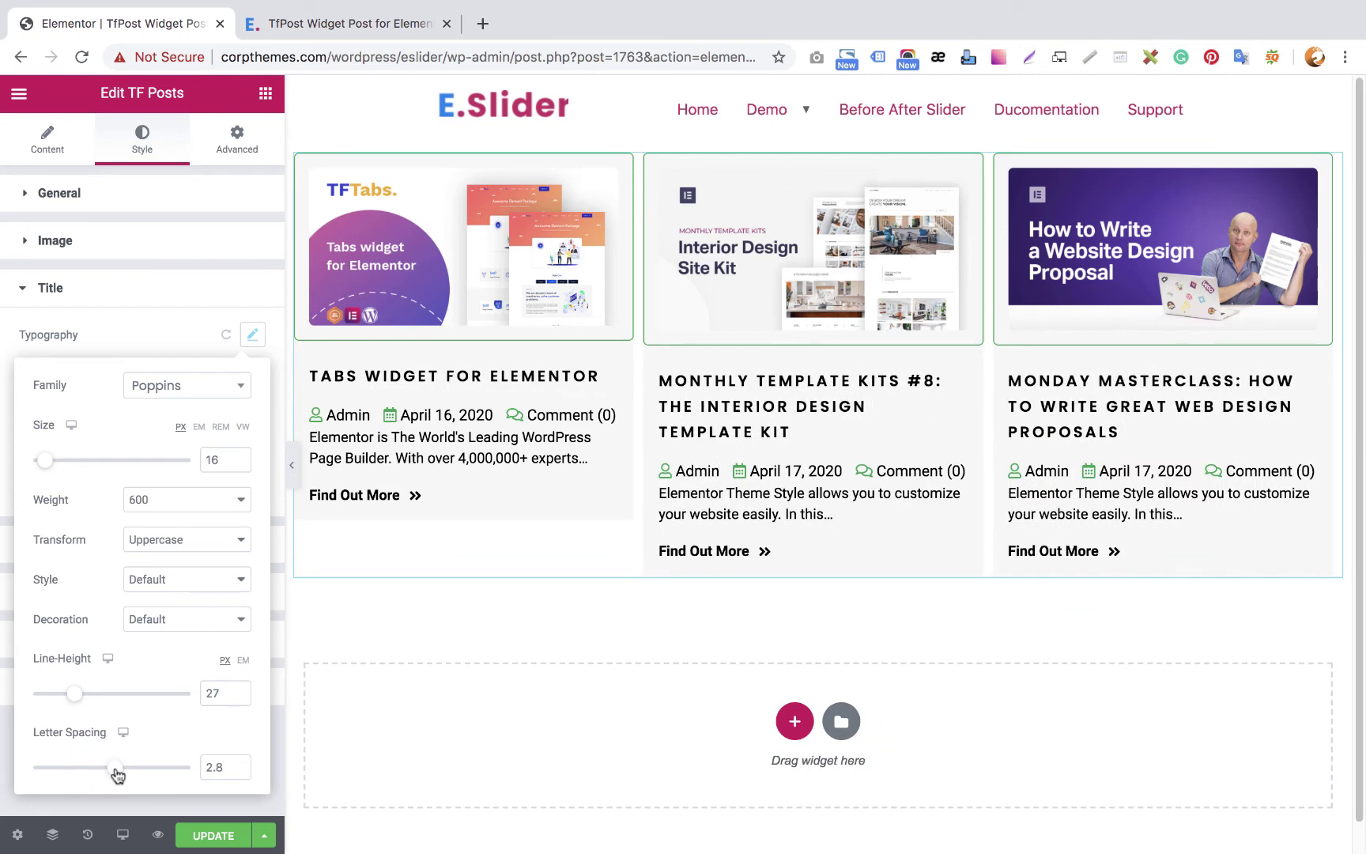
double_click(220, 767)
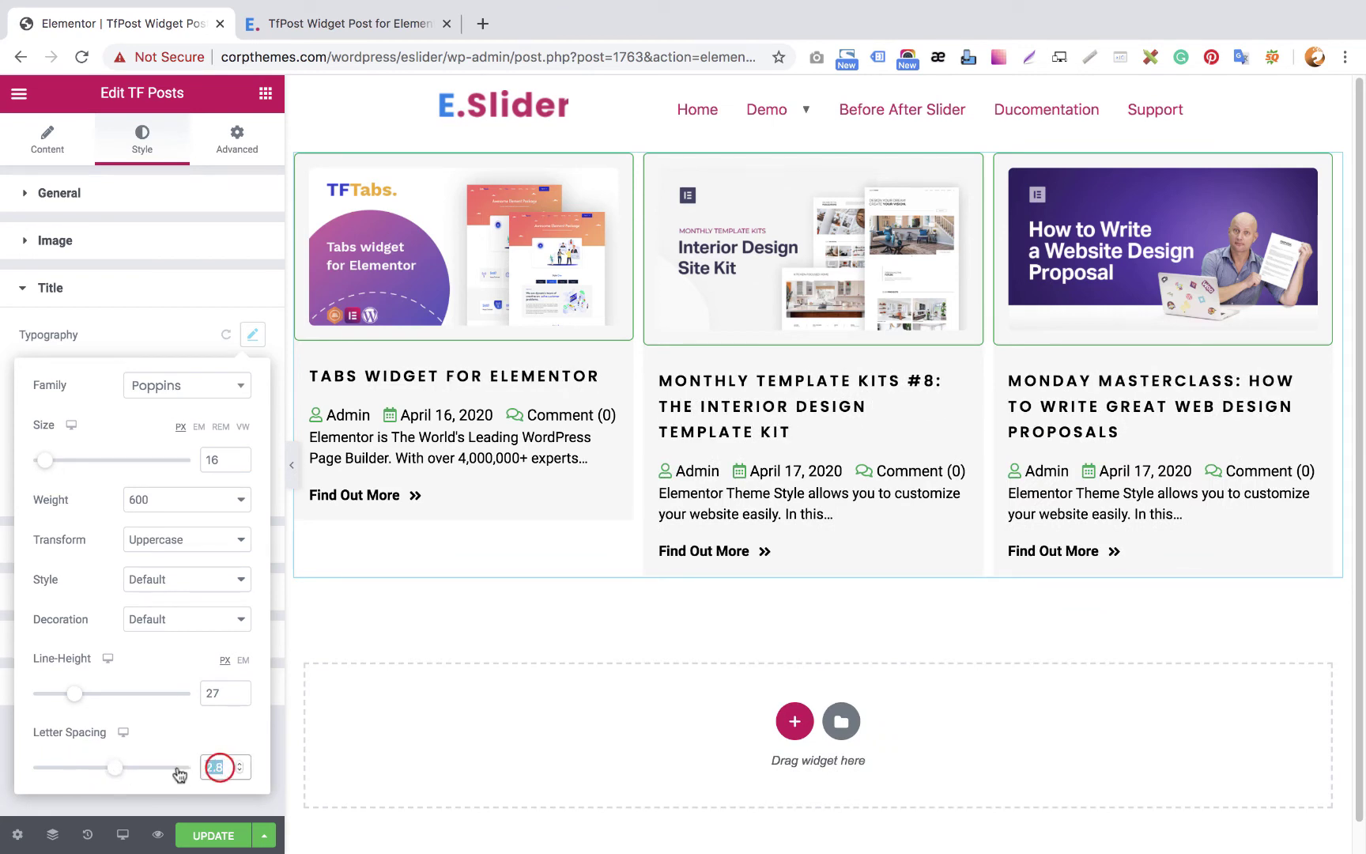
type("0")
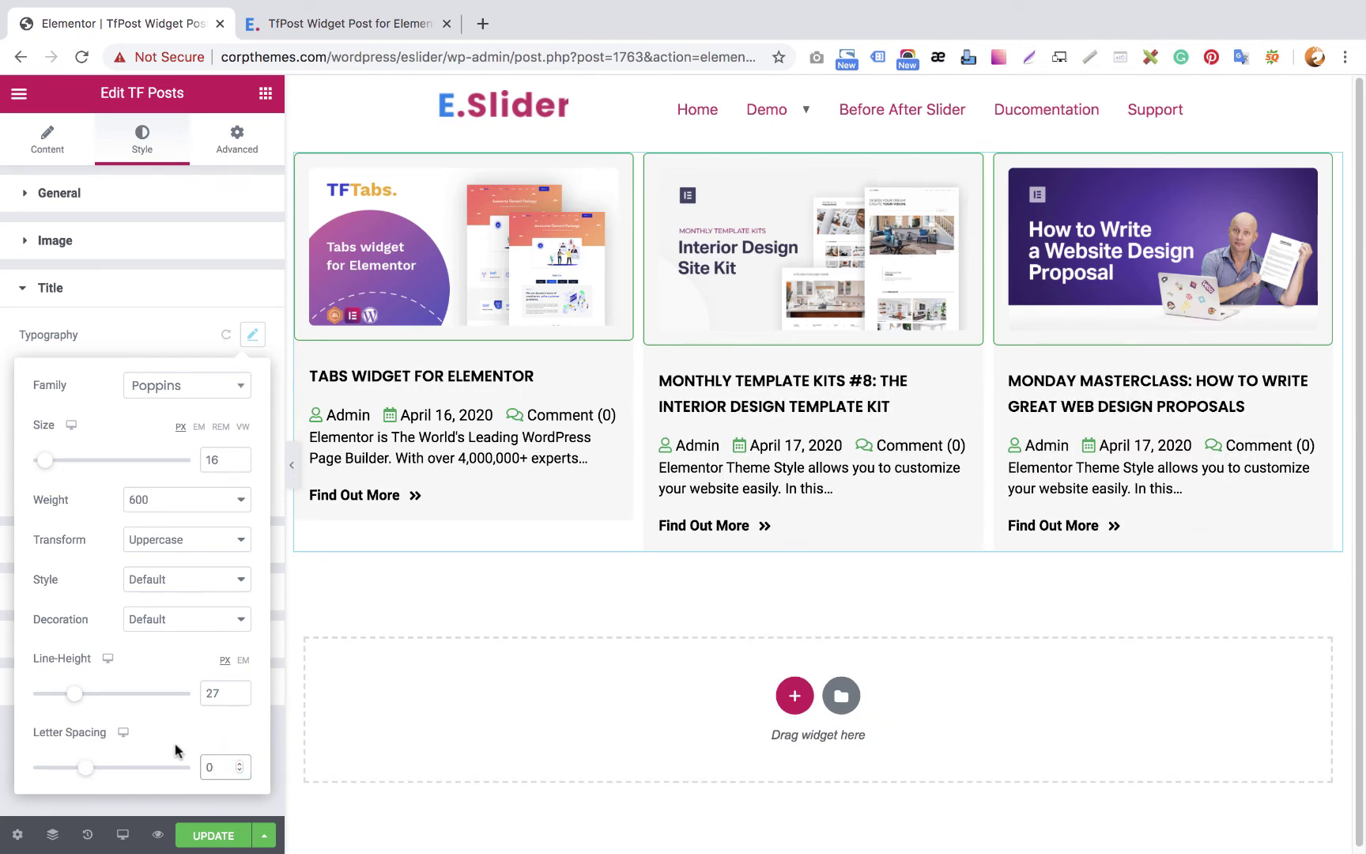
left_click(253, 338)
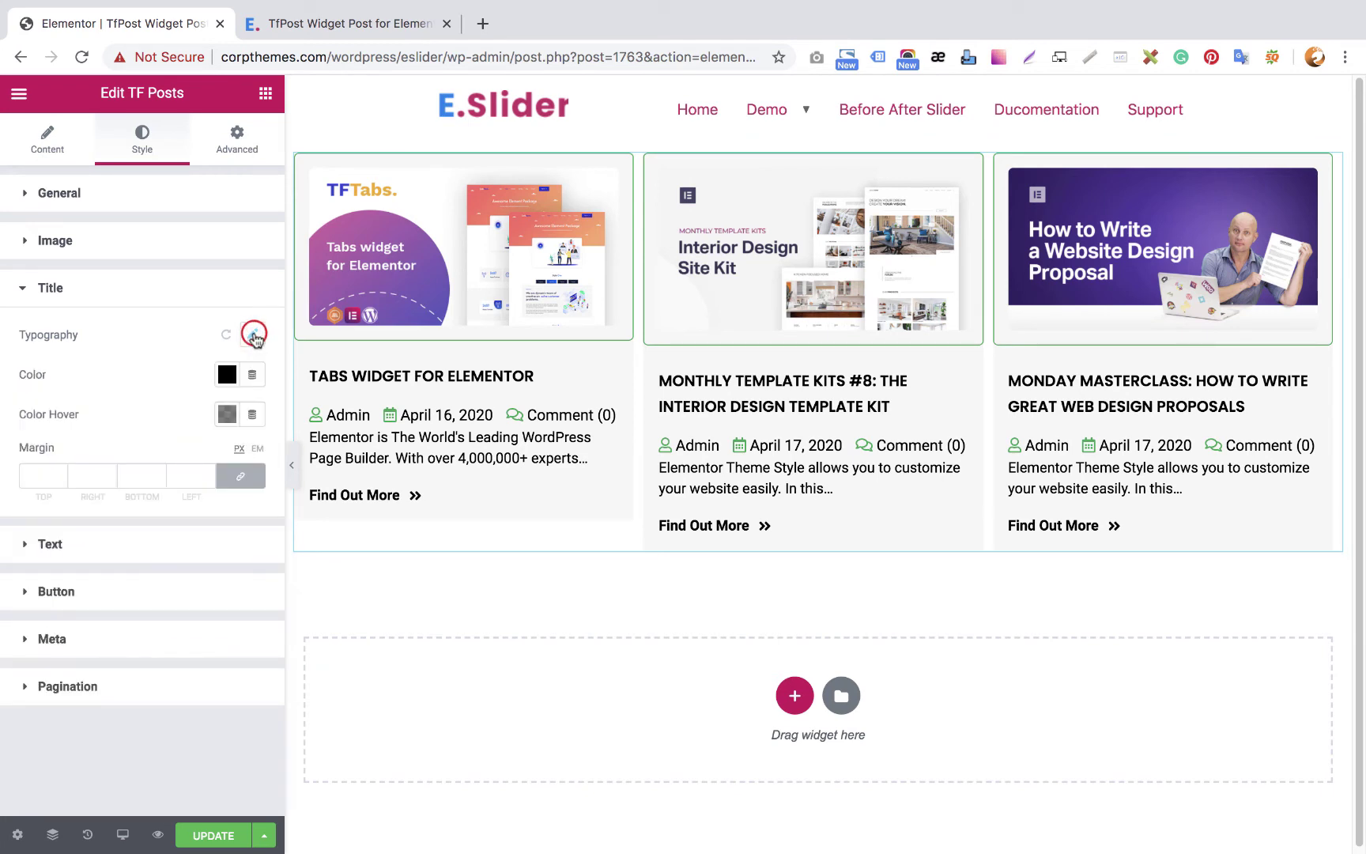
Set the post title colour to green, #23A455
left_click(226, 375)
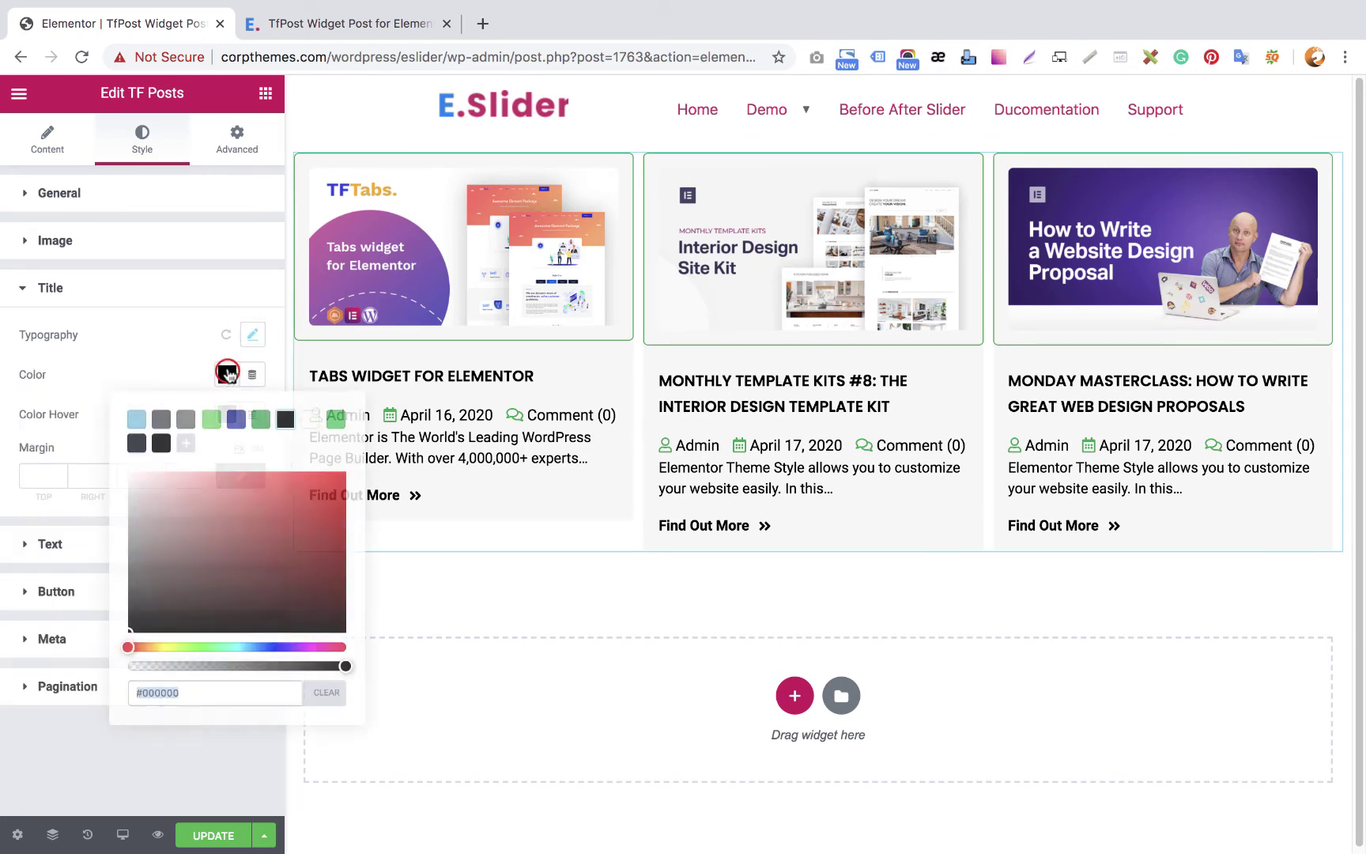
left_click(261, 419)
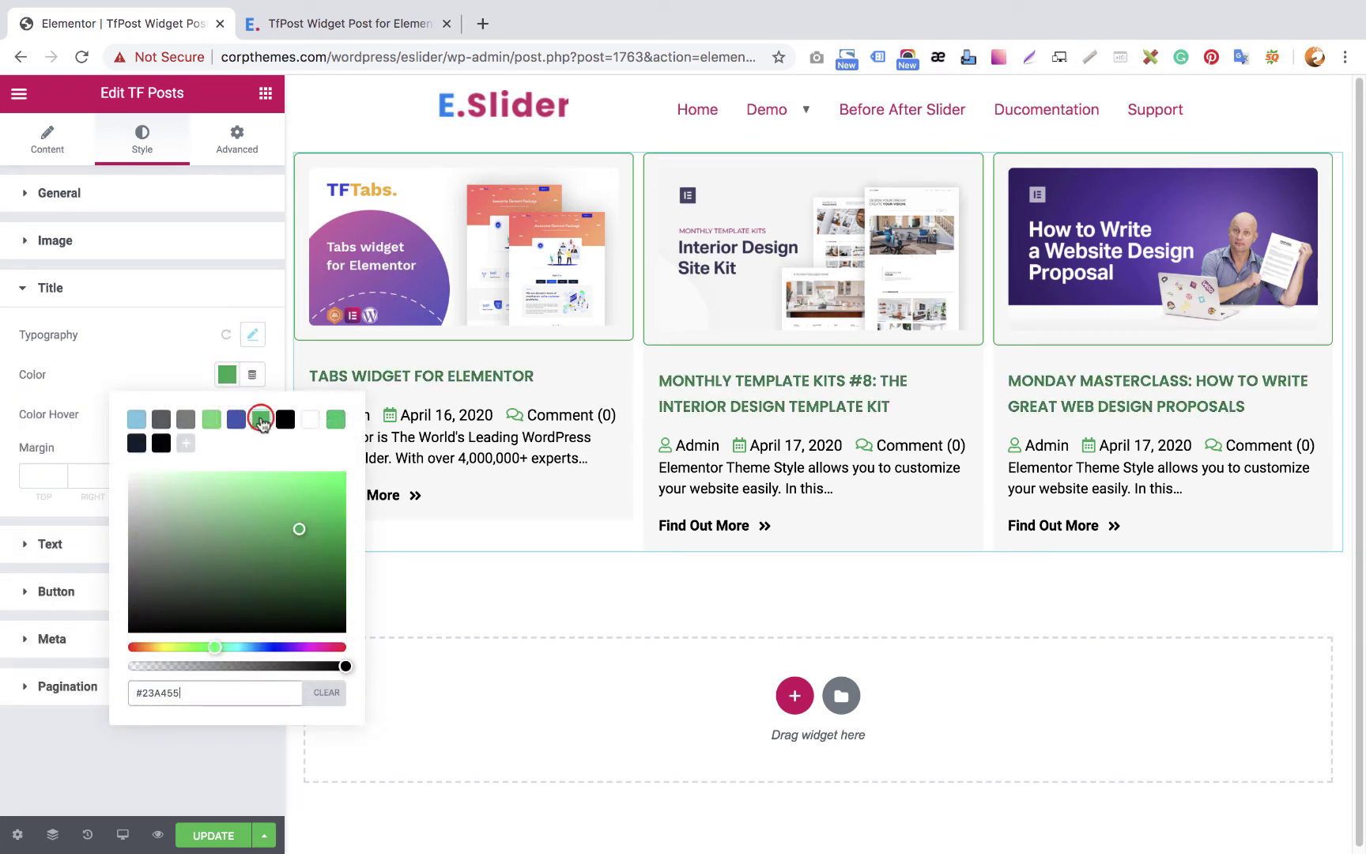
left_click(227, 375)
Set the title's hover colour to semi-transparent green, rgba(35, 164, 85, 0.79)
left_click(227, 414)
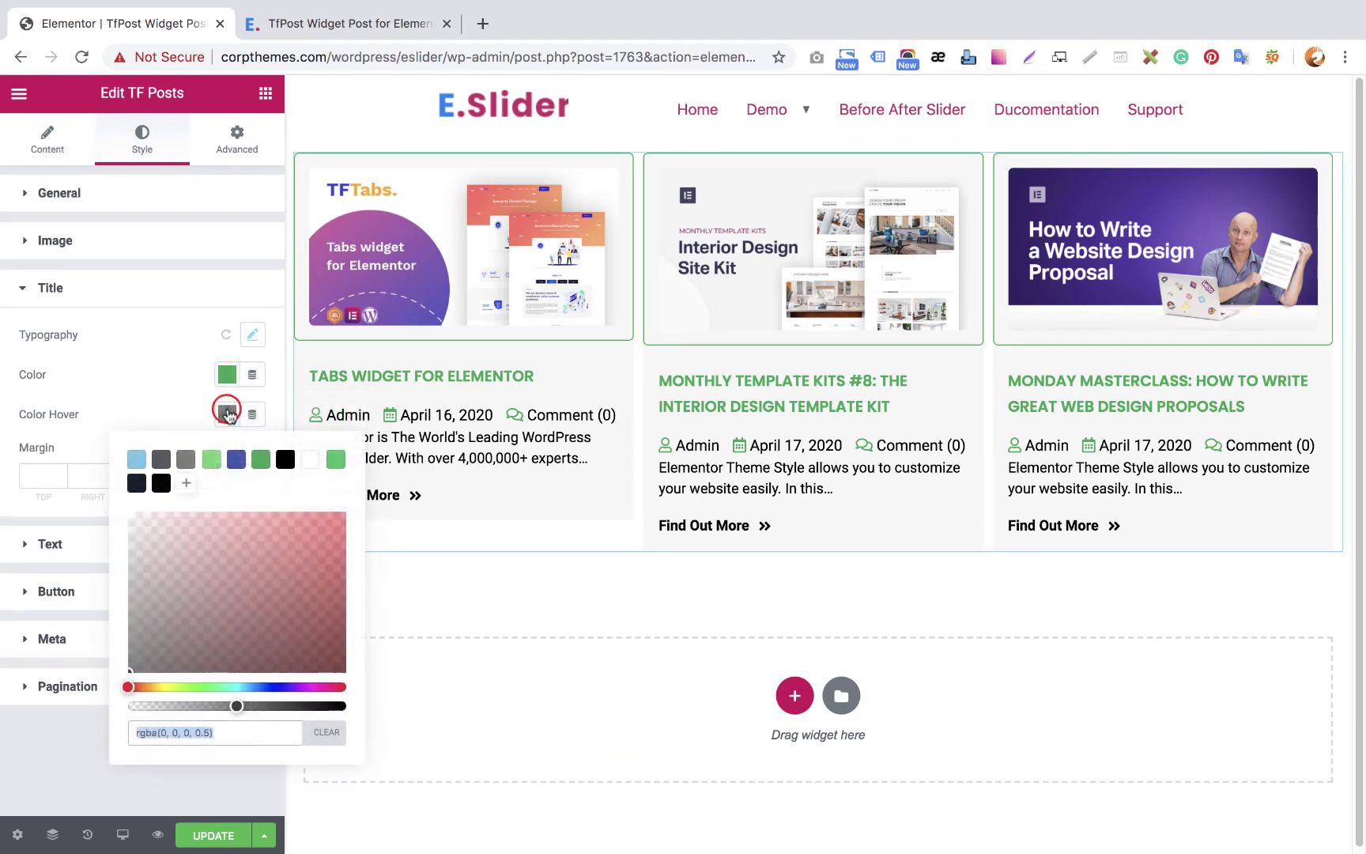
left_click(261, 458)
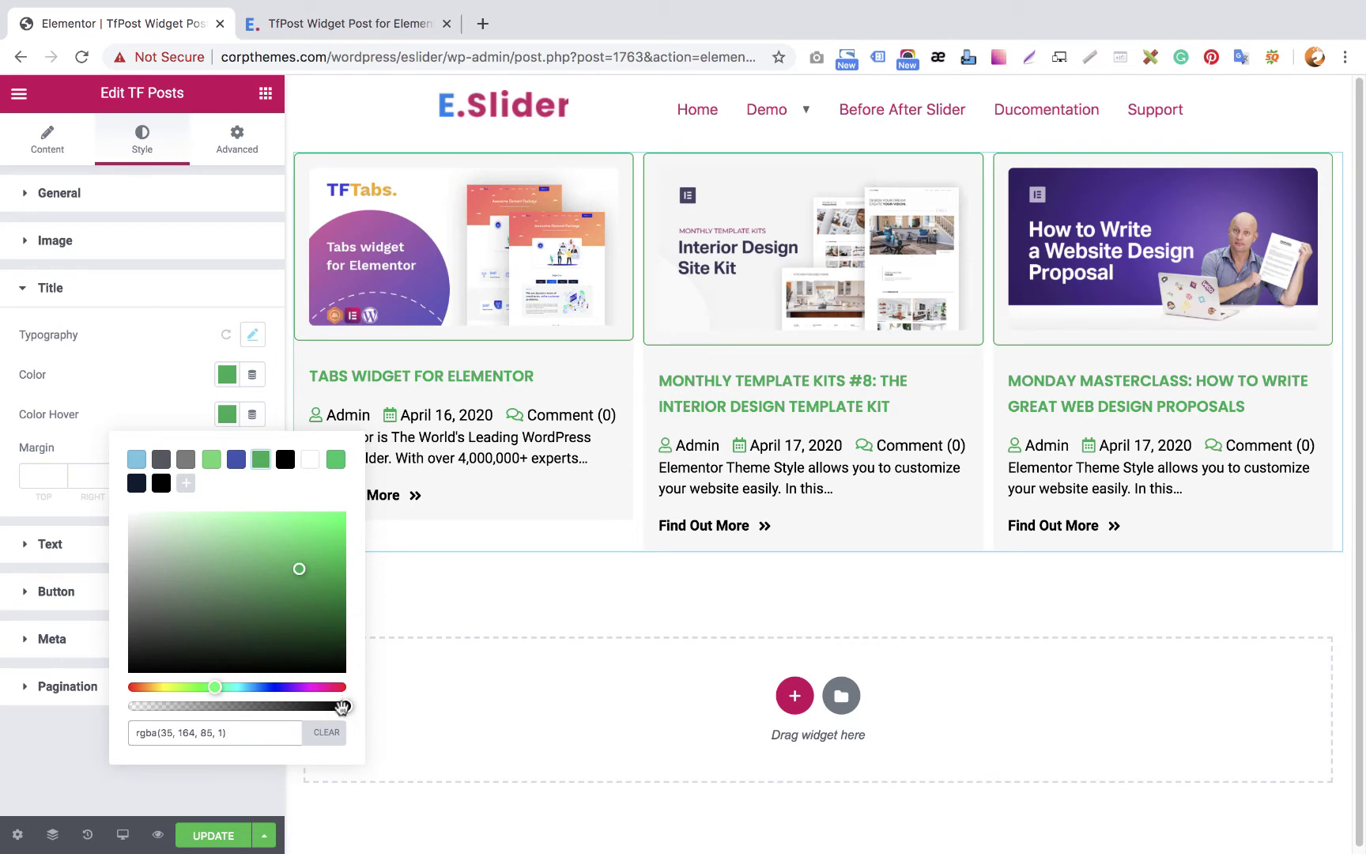
left_click_drag(342, 706, 301, 705)
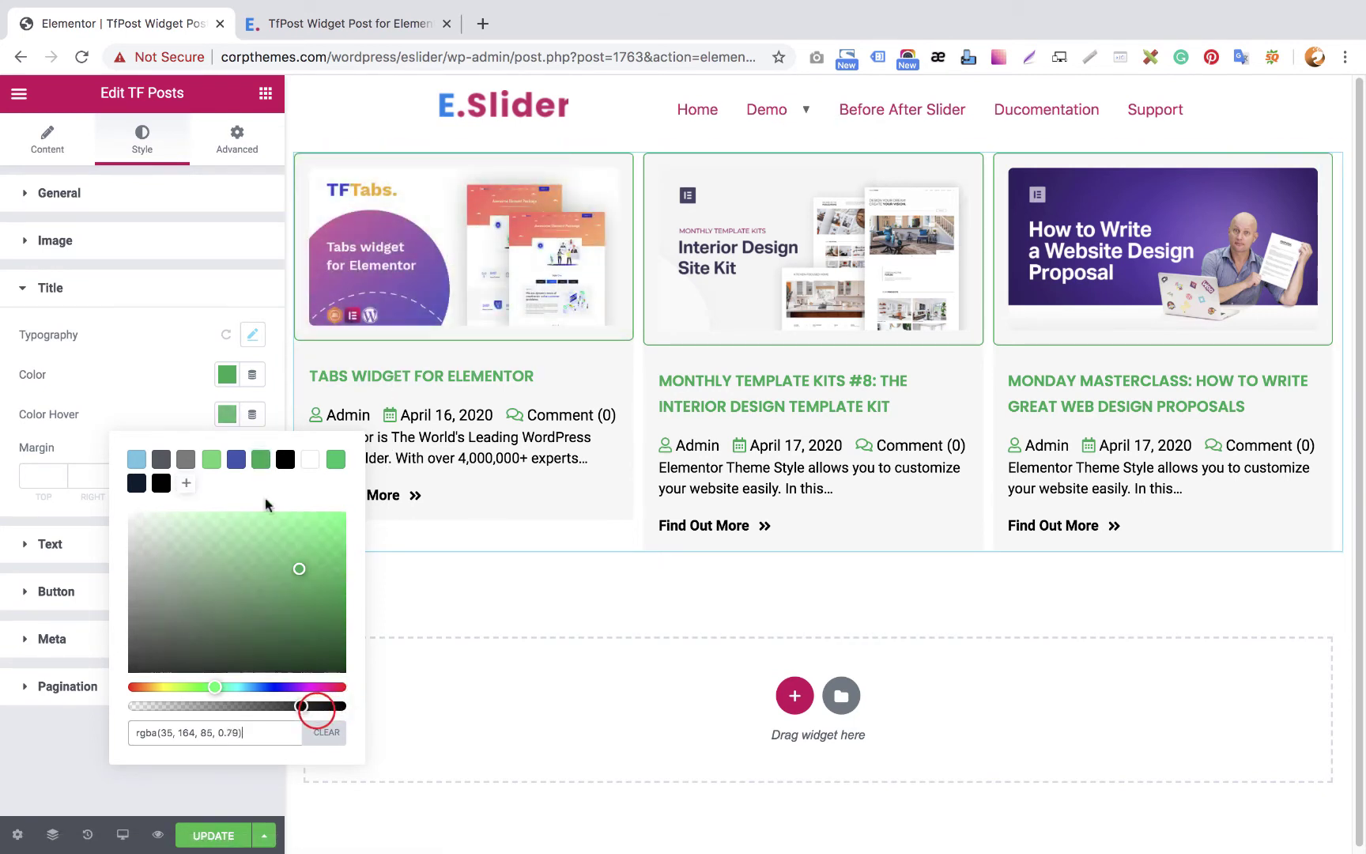
Lower the opacity of the title's normal colour slightly, to #23A455E0
left_click(227, 374)
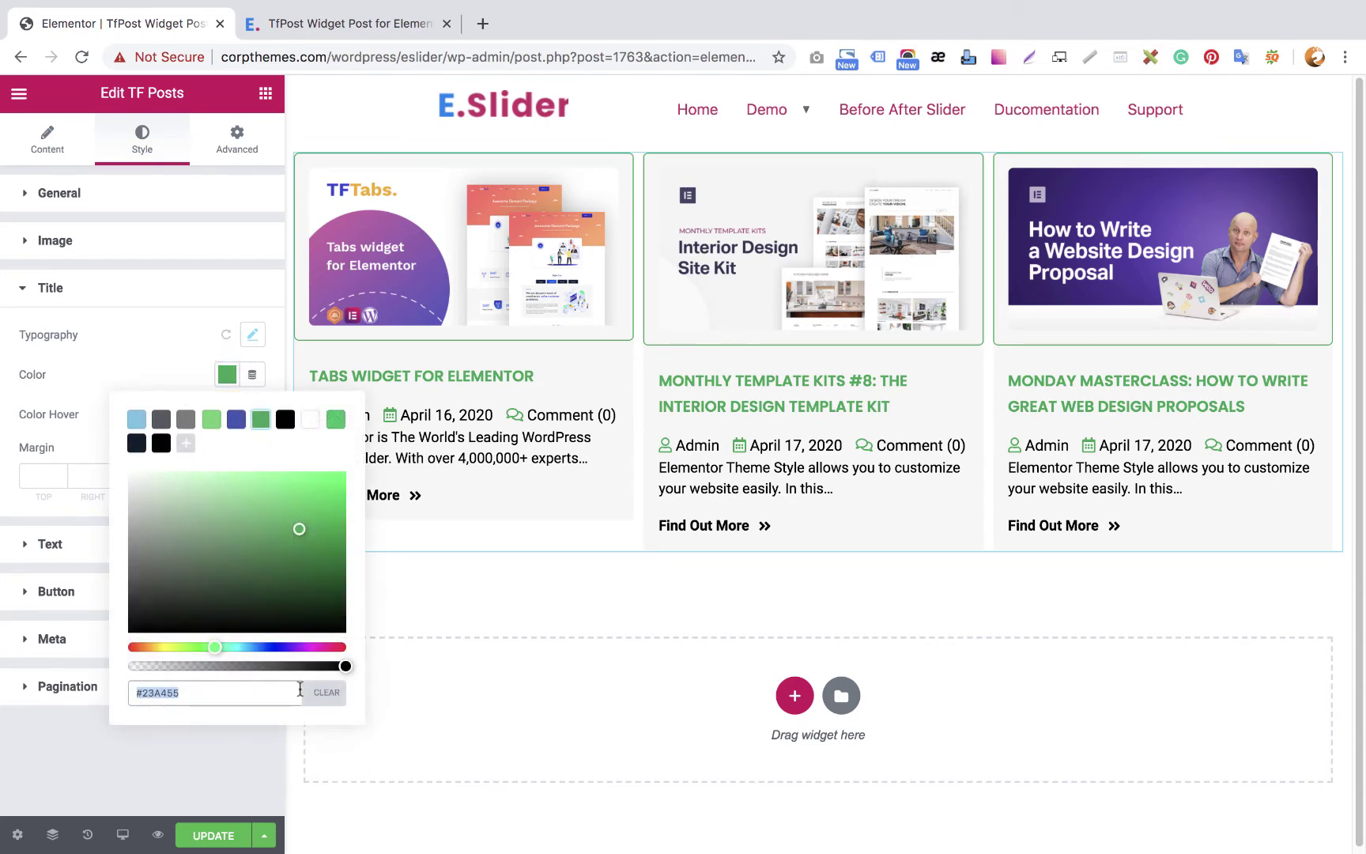
left_click_drag(345, 667, 320, 666)
left_click(225, 375)
left_click(225, 375)
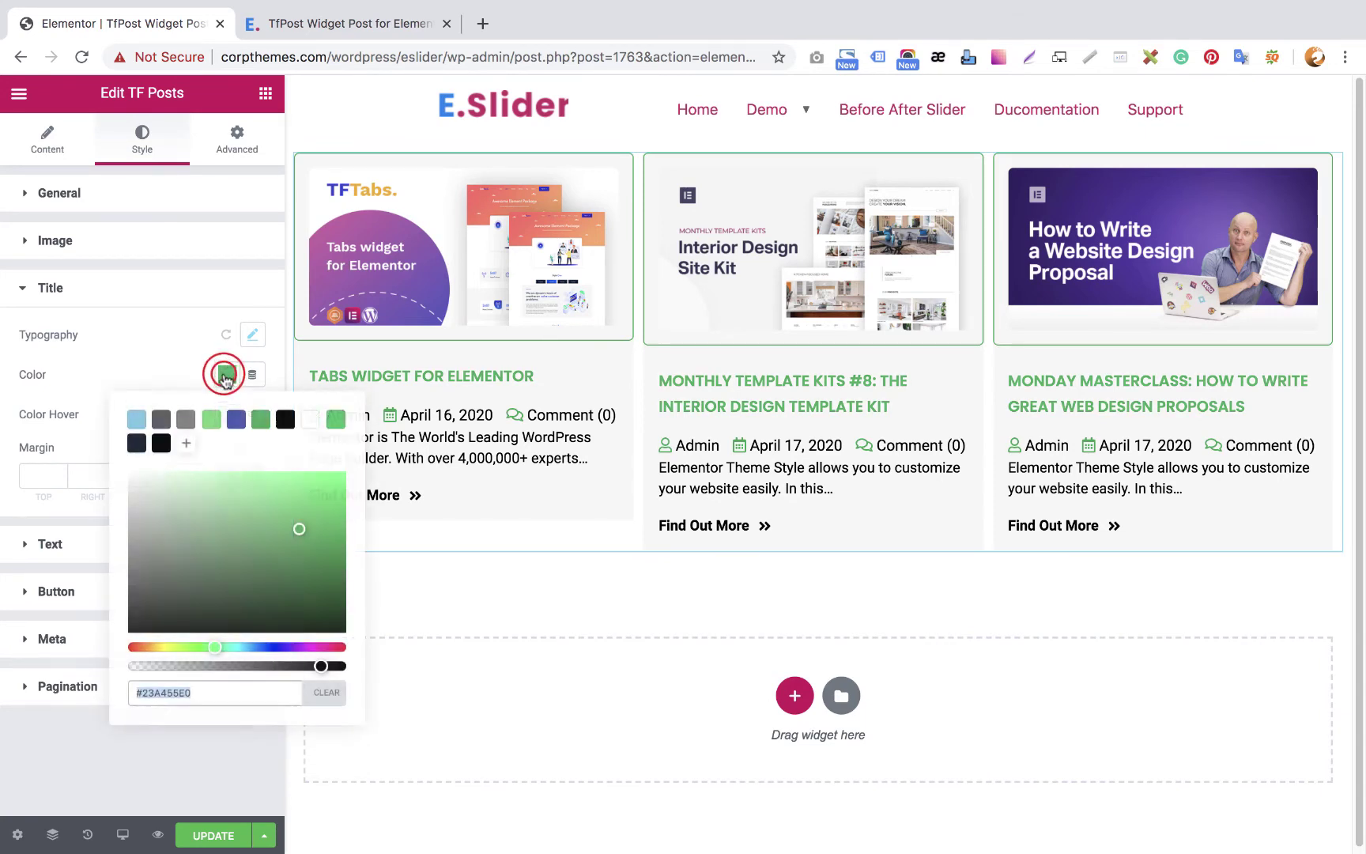
Try lower opacities for the title's hover colour, and set it to fully opaque green, rgba(35, 164, 85, 1)
left_click(227, 413)
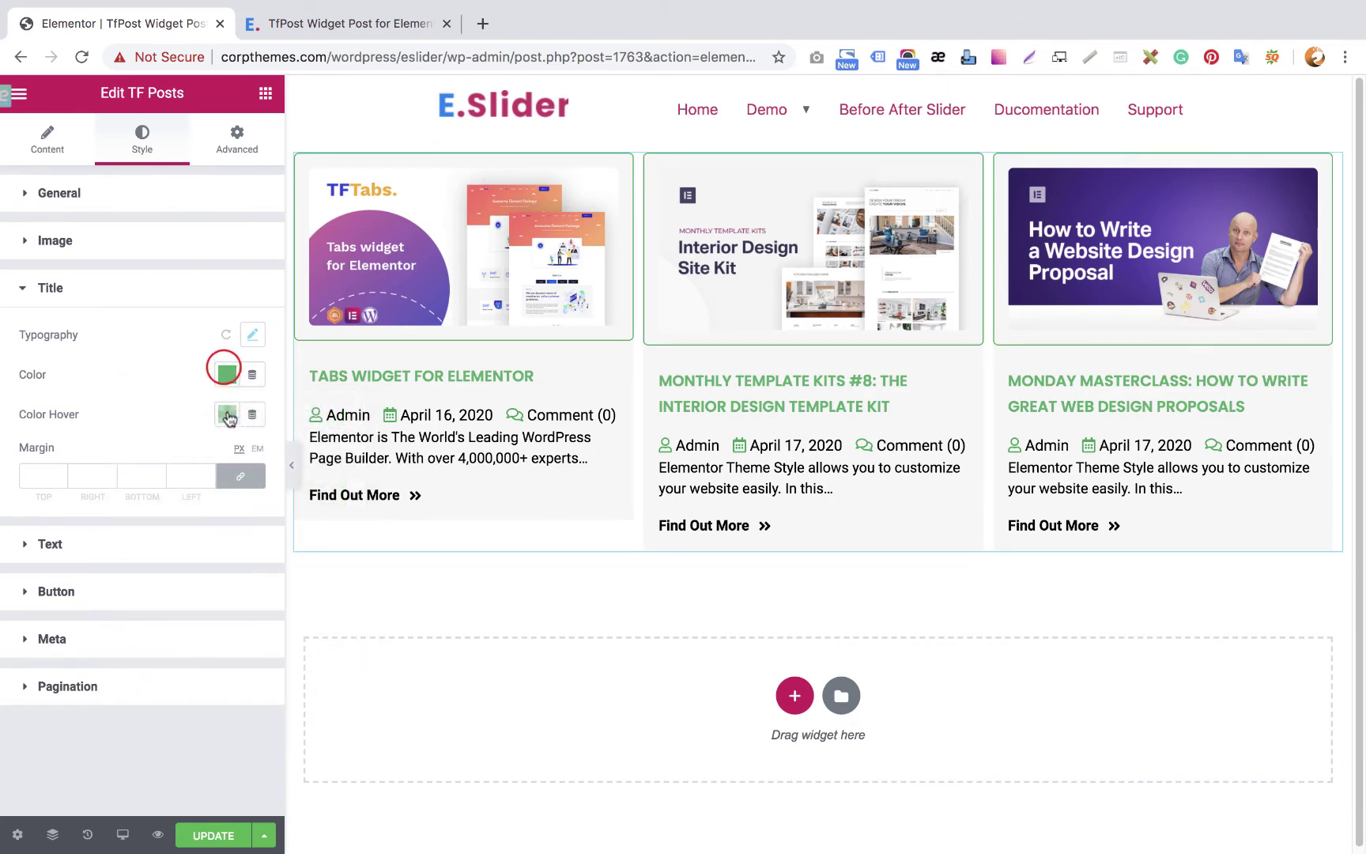
left_click(227, 413)
left_click_drag(247, 706, 434, 694)
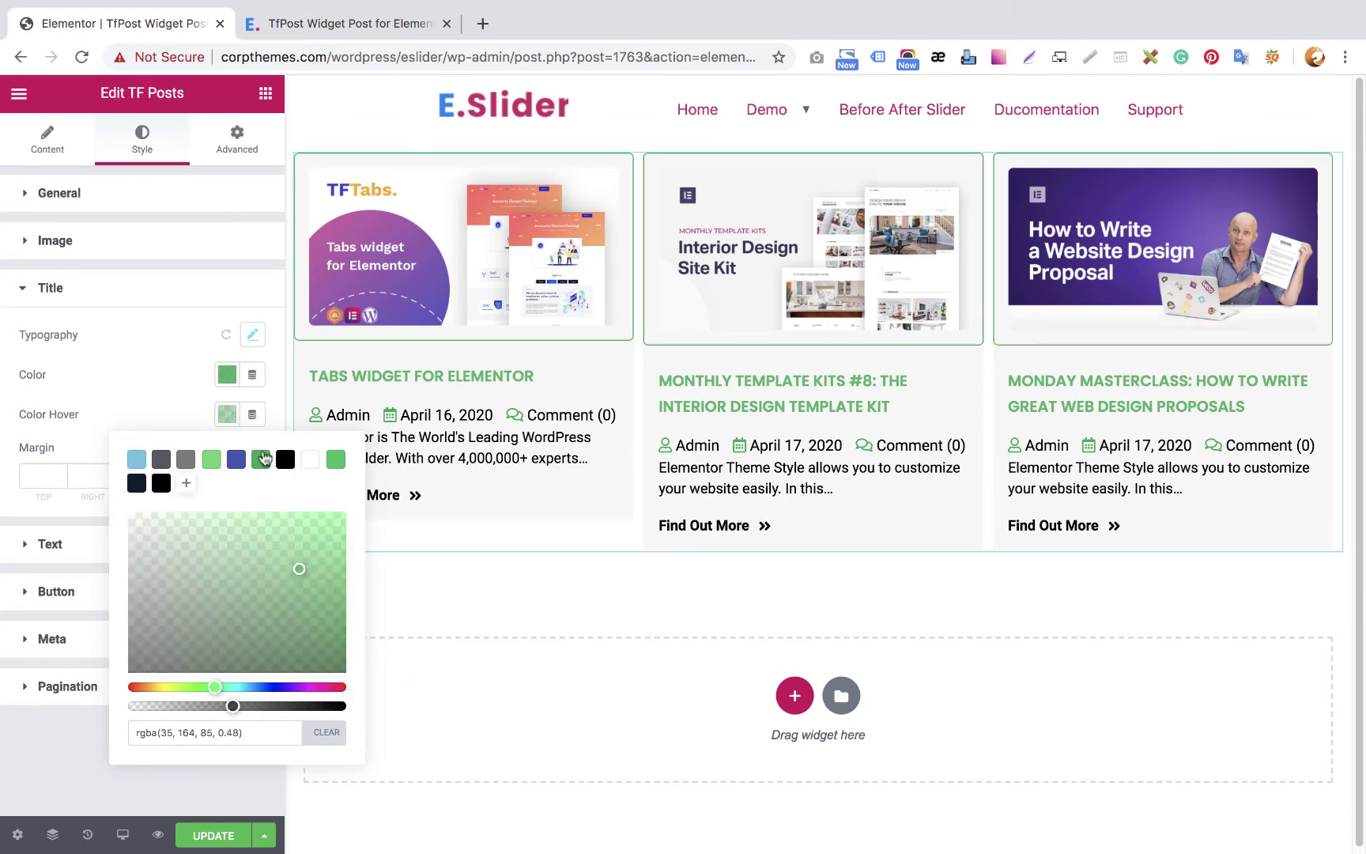
left_click(580, 688)
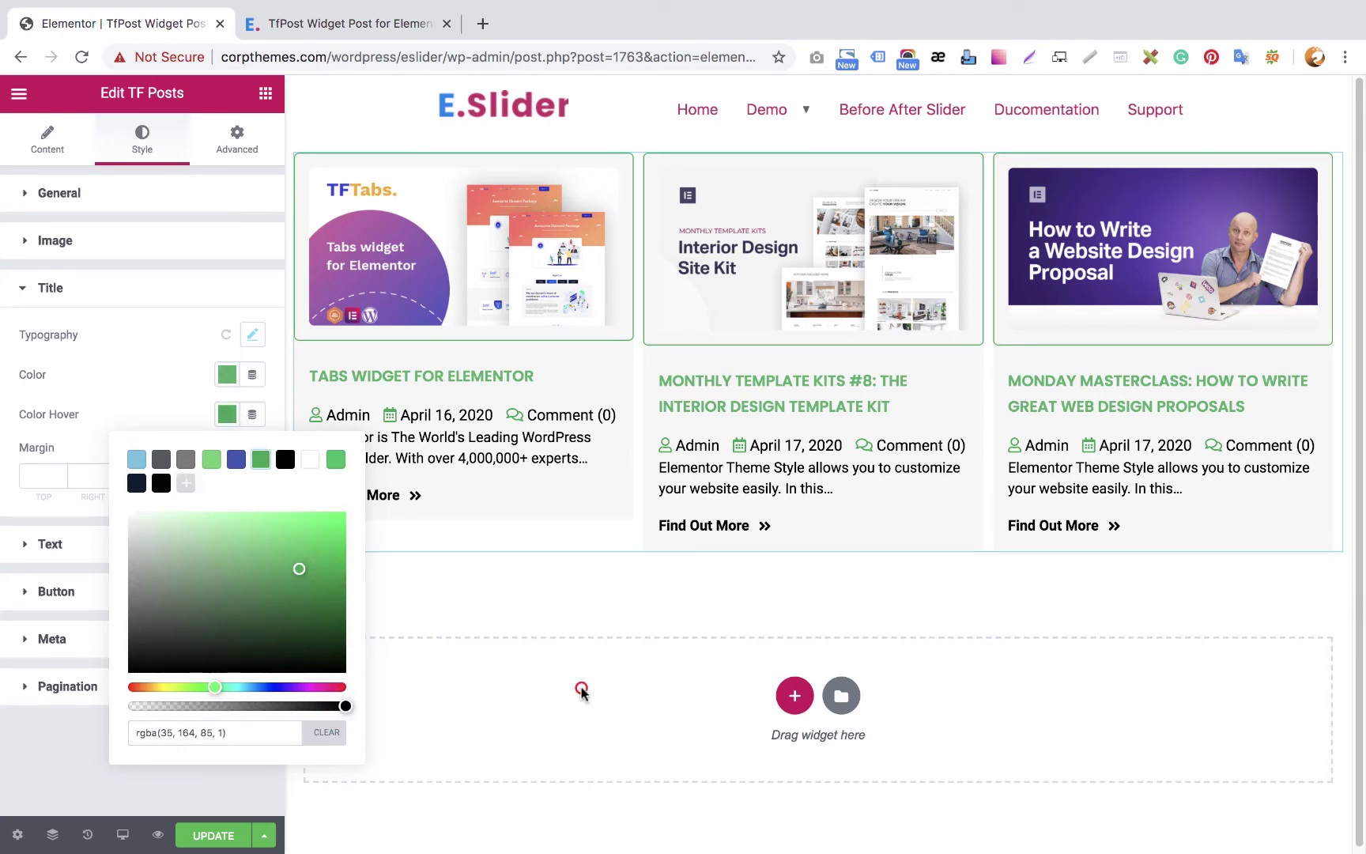
left_click(447, 676)
left_click_drag(280, 706, 420, 720)
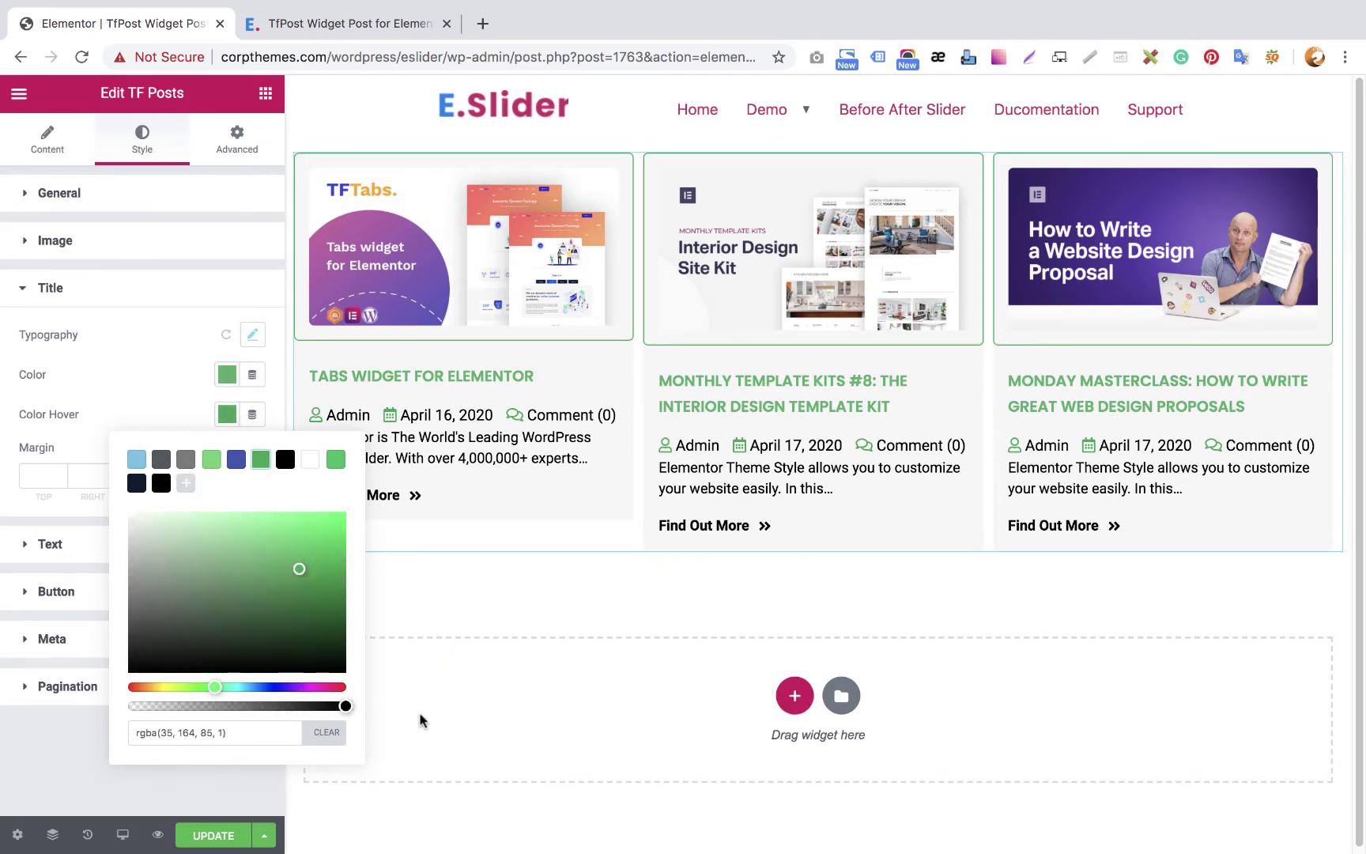
left_click(345, 707)
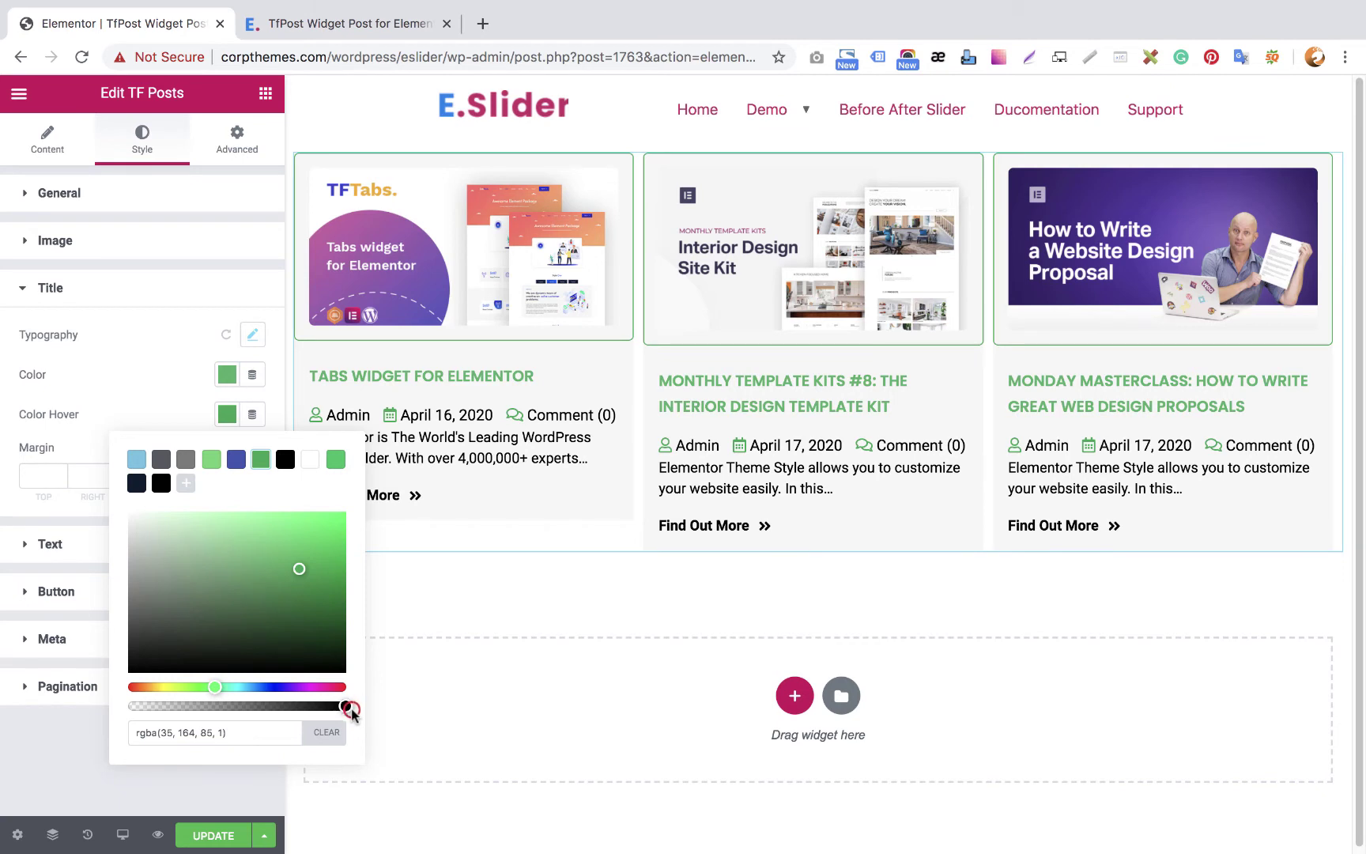
left_click(226, 413)
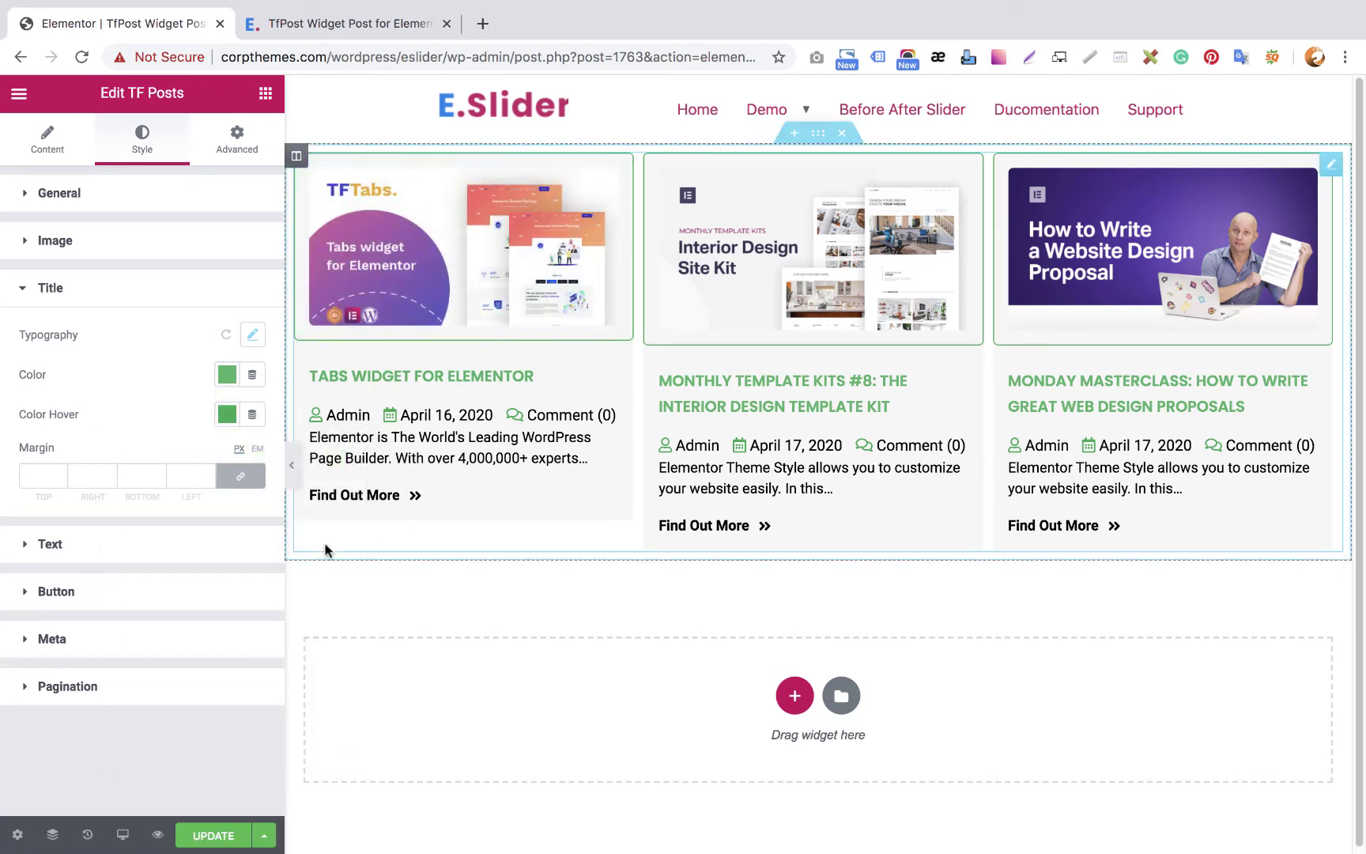
Set all four title margins to 0 px and unlink the margin values
left_click(42, 475)
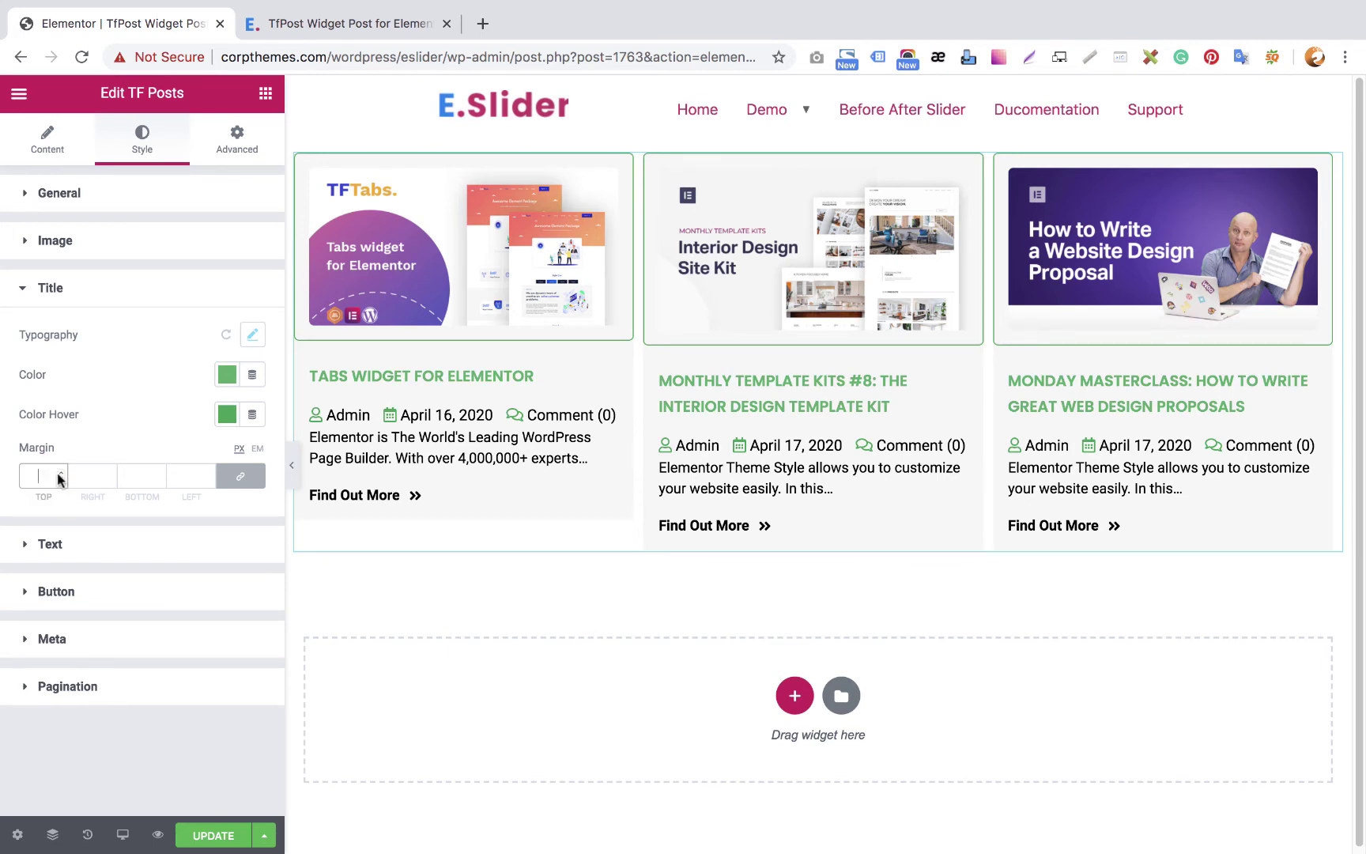
left_click(60, 473)
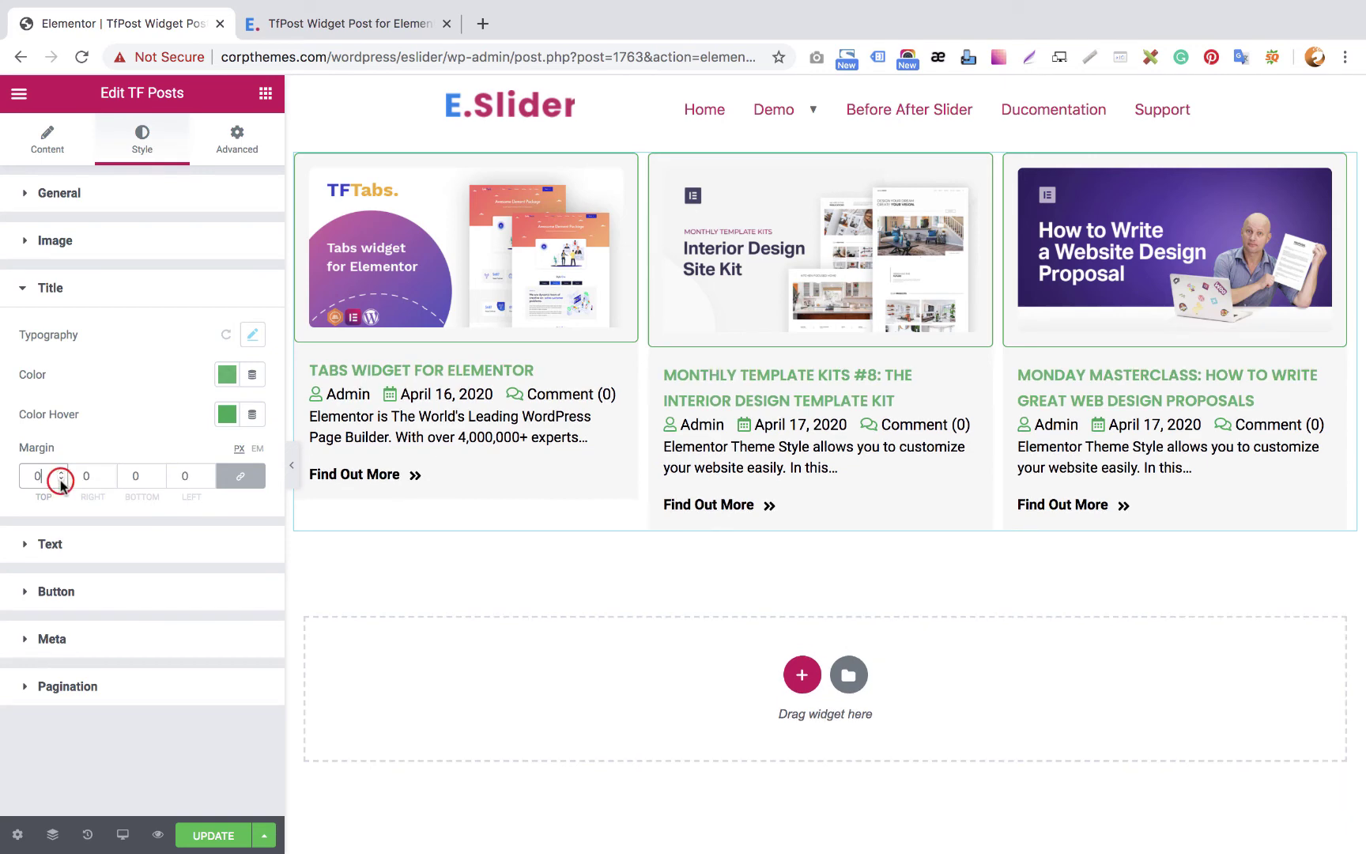
left_click(61, 479)
left_click(241, 476)
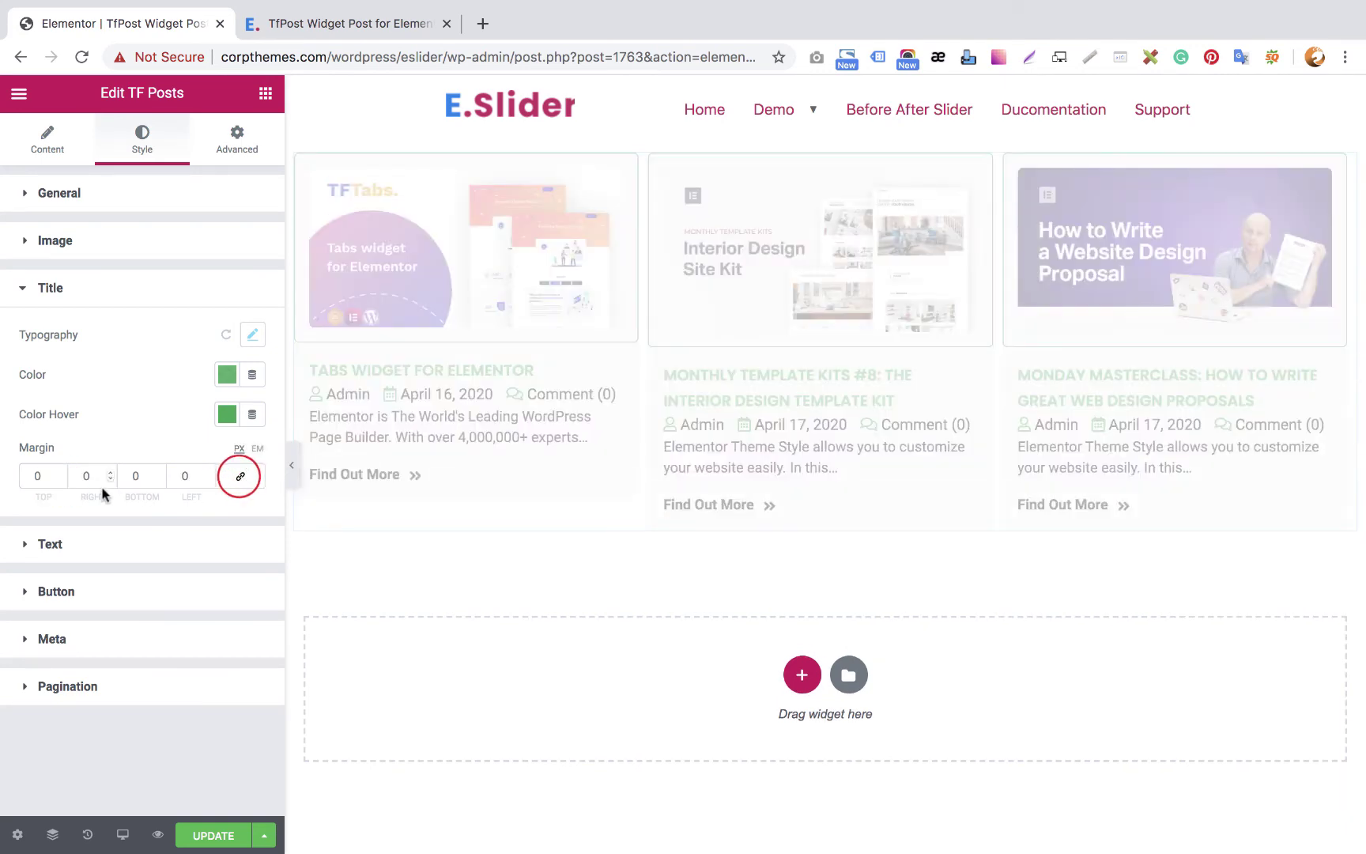
Try bottom margins of 30, 20, 10 and 5 px on the post title, and return the bottom margin to 0
double_click(158, 475)
type("30")
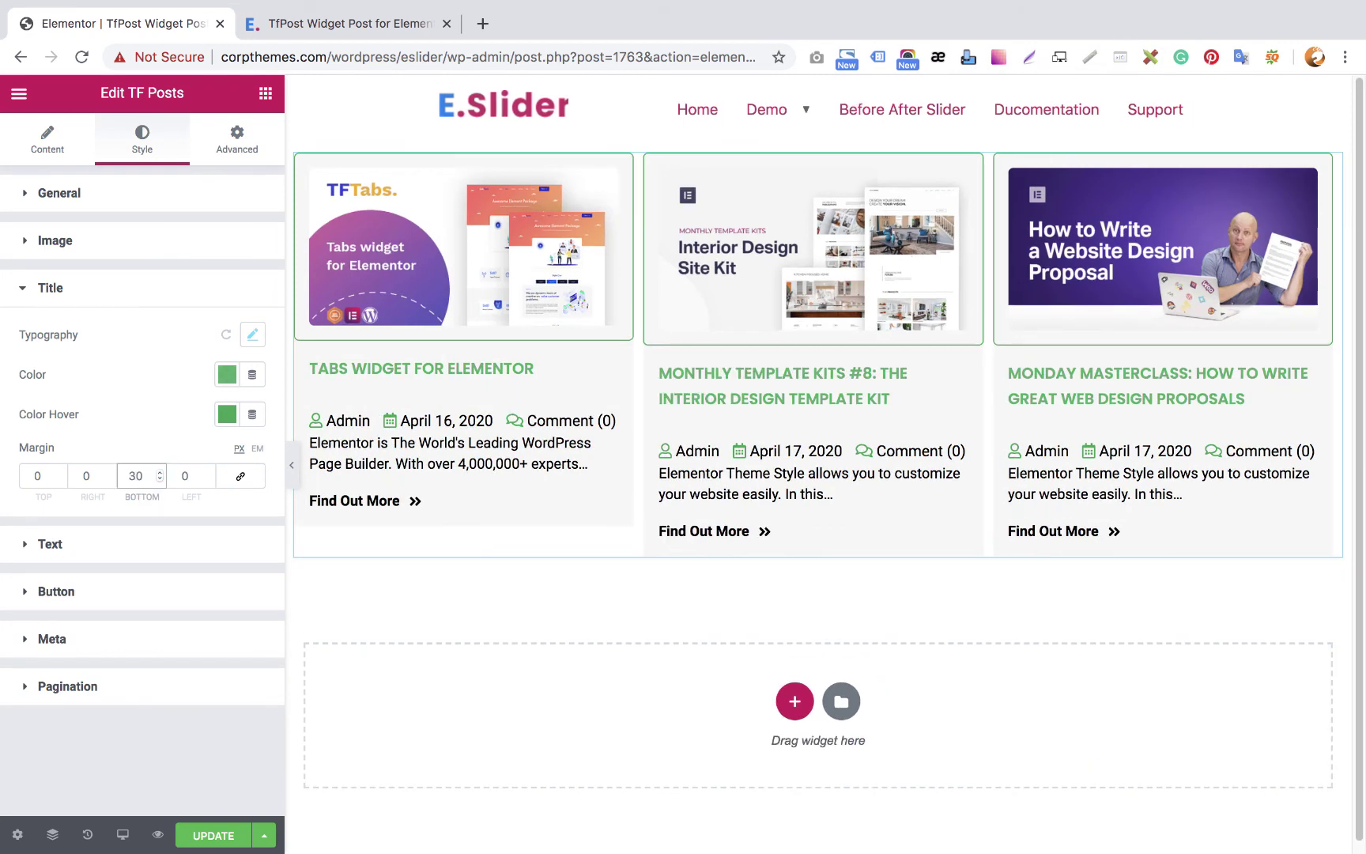
key("BackSpace")
key("BackSpace")
type("020")
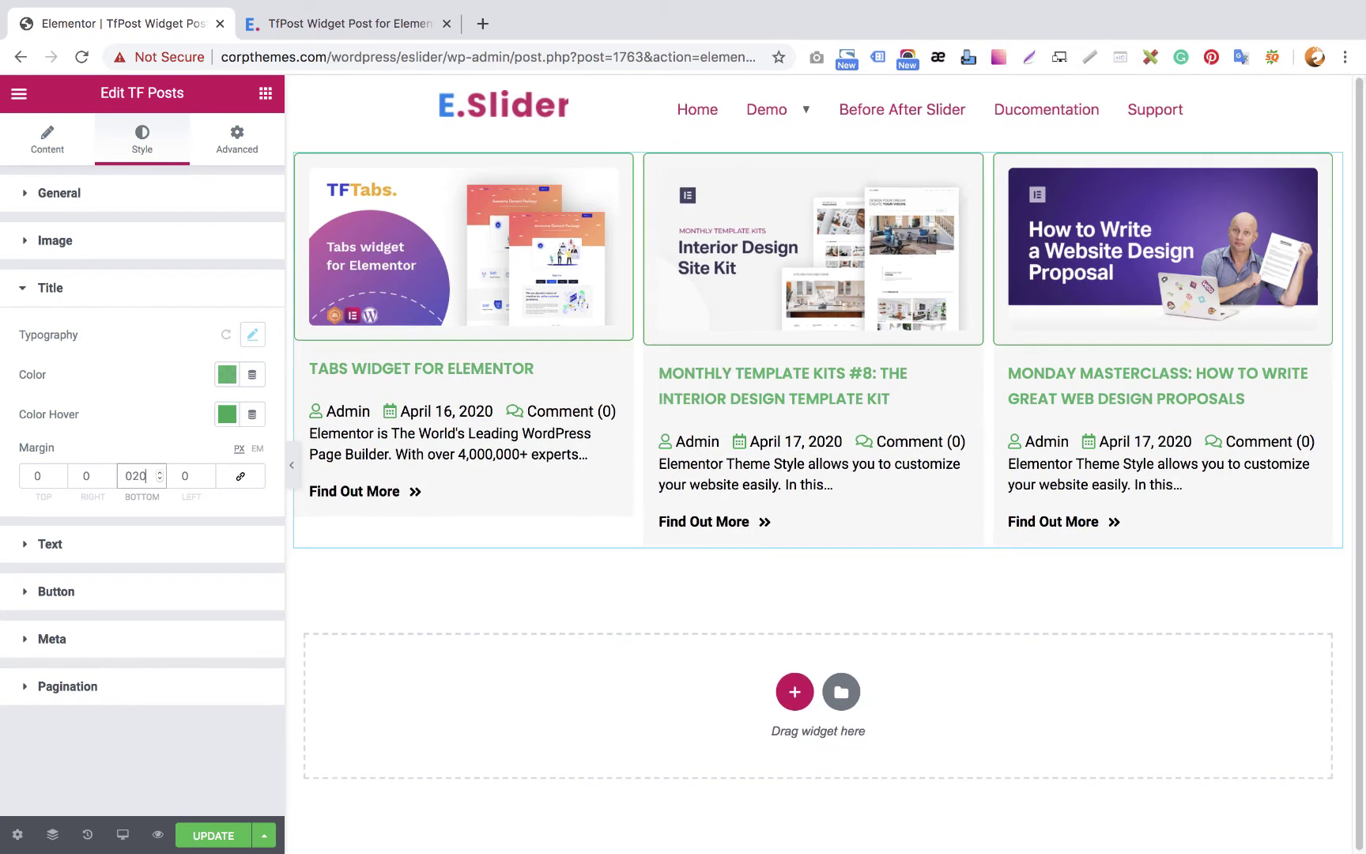
key("BackSpace")
key("BackSpace")
type("10")
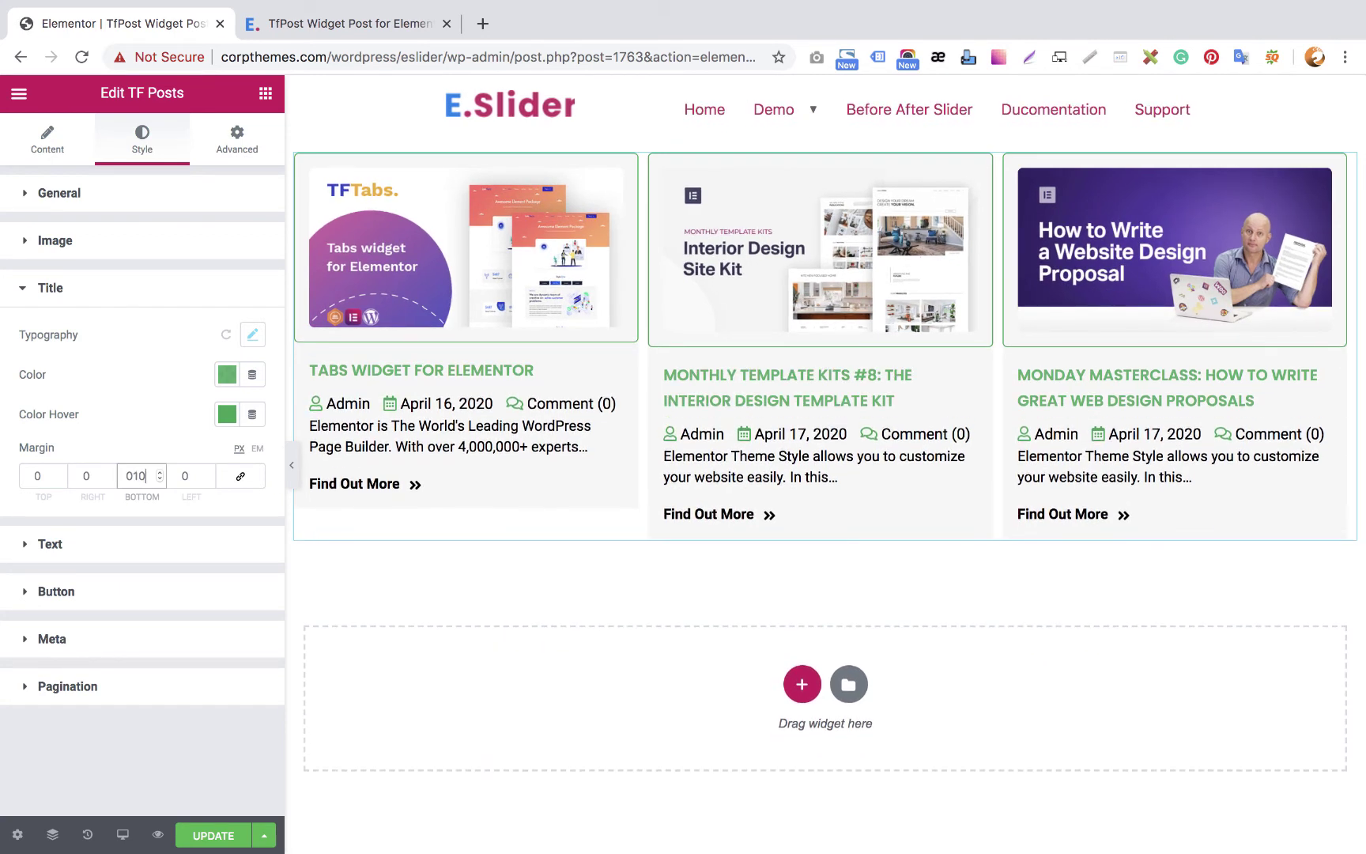
left_click(131, 475)
key("BackSpace")
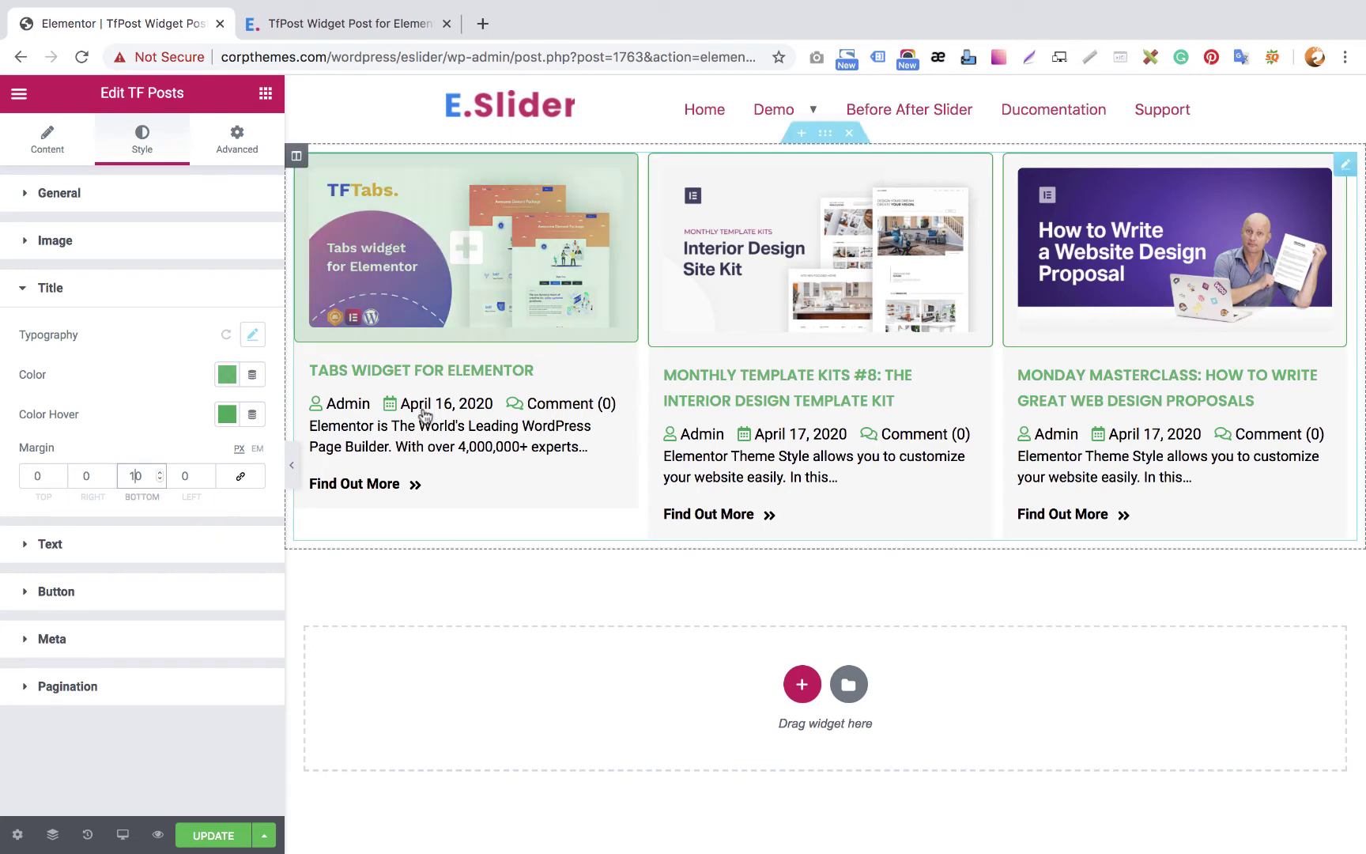
left_click(434, 432)
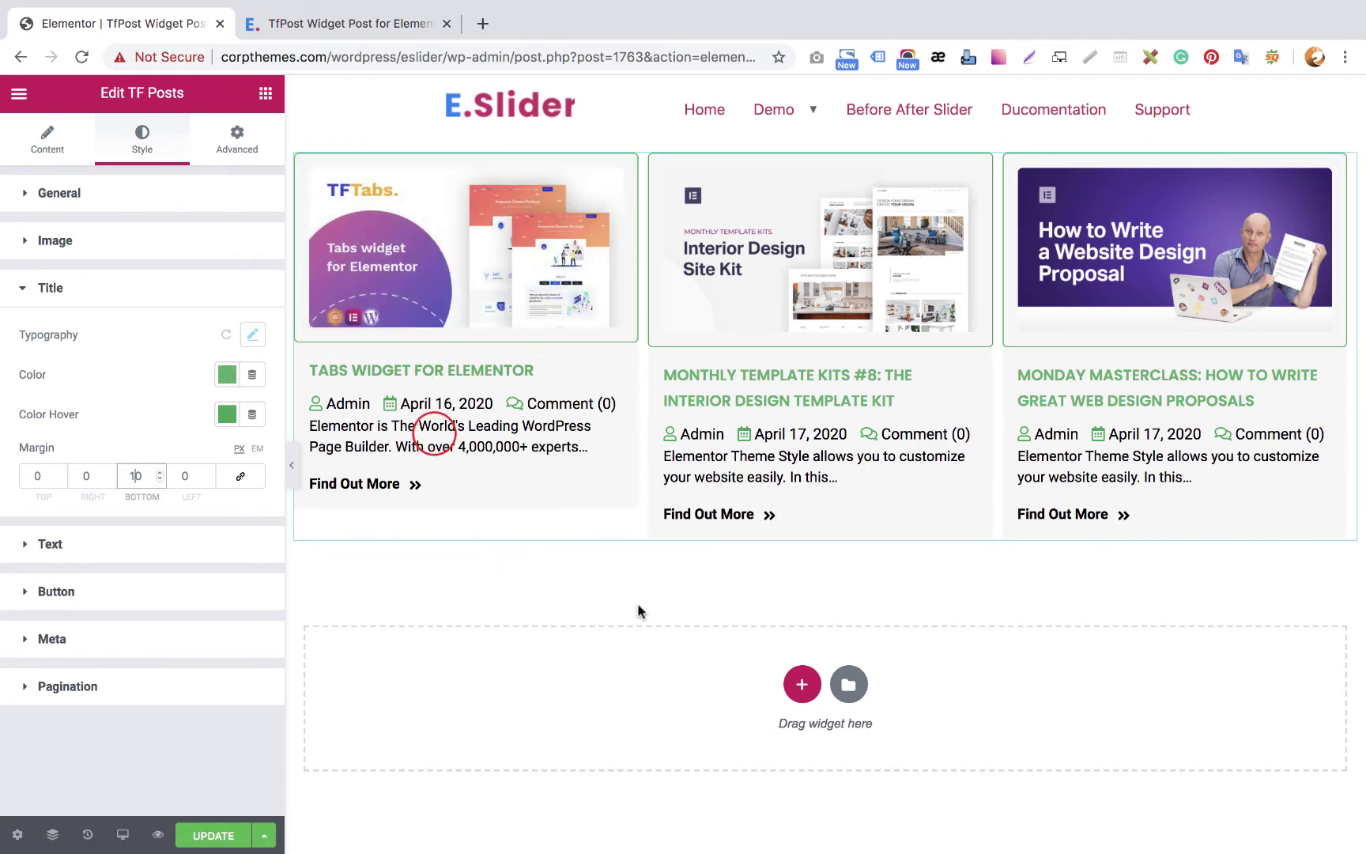
double_click(146, 473)
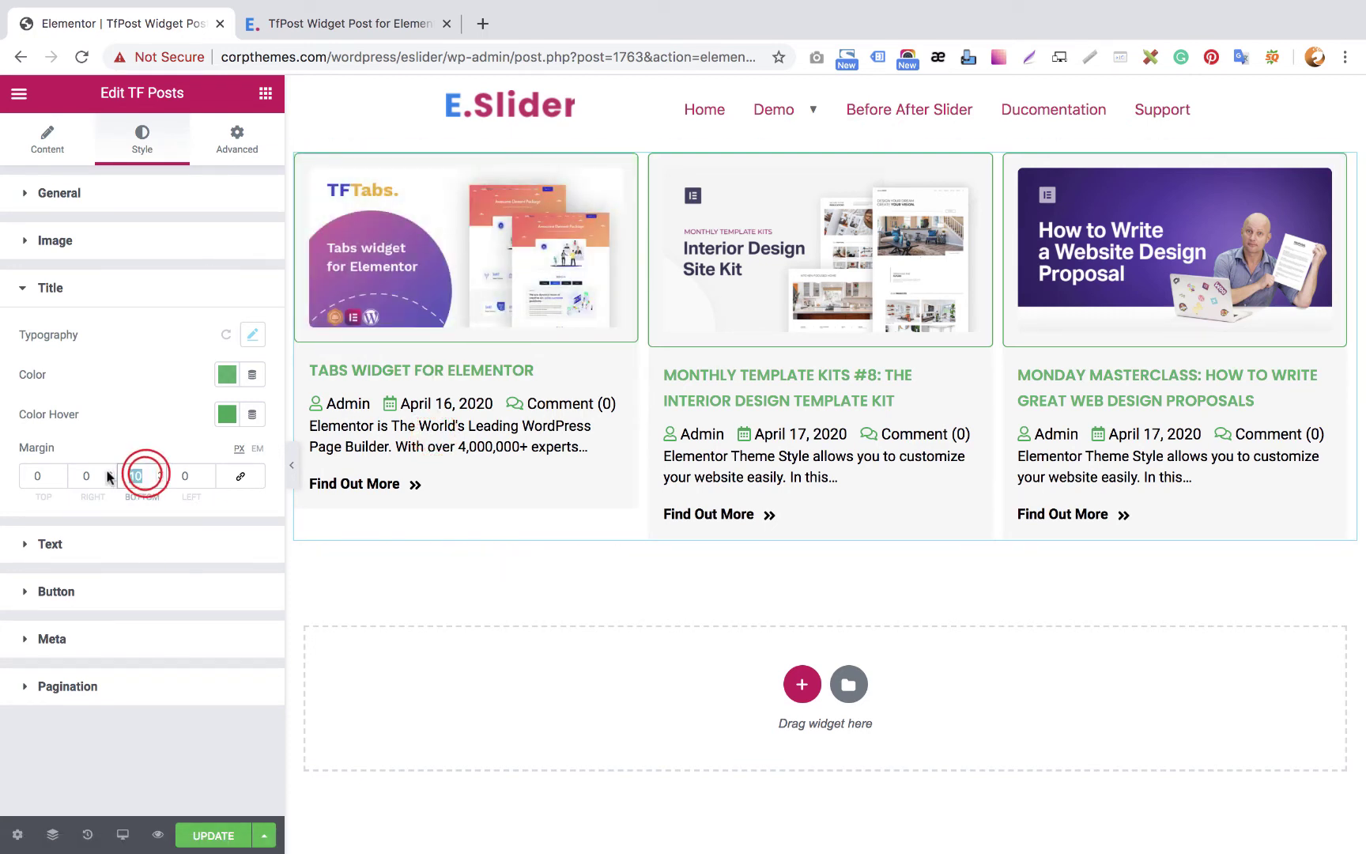
type("5")
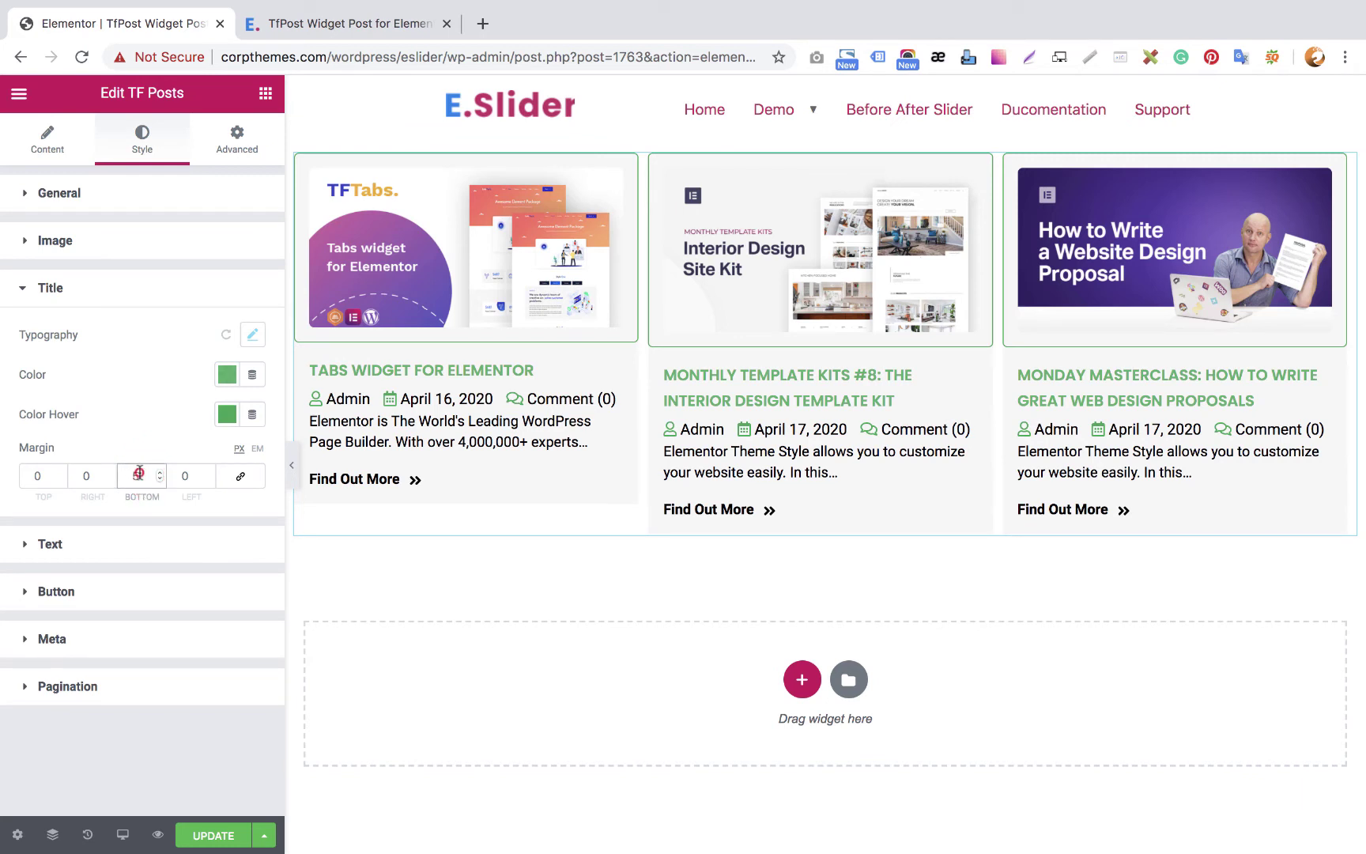
type("0")
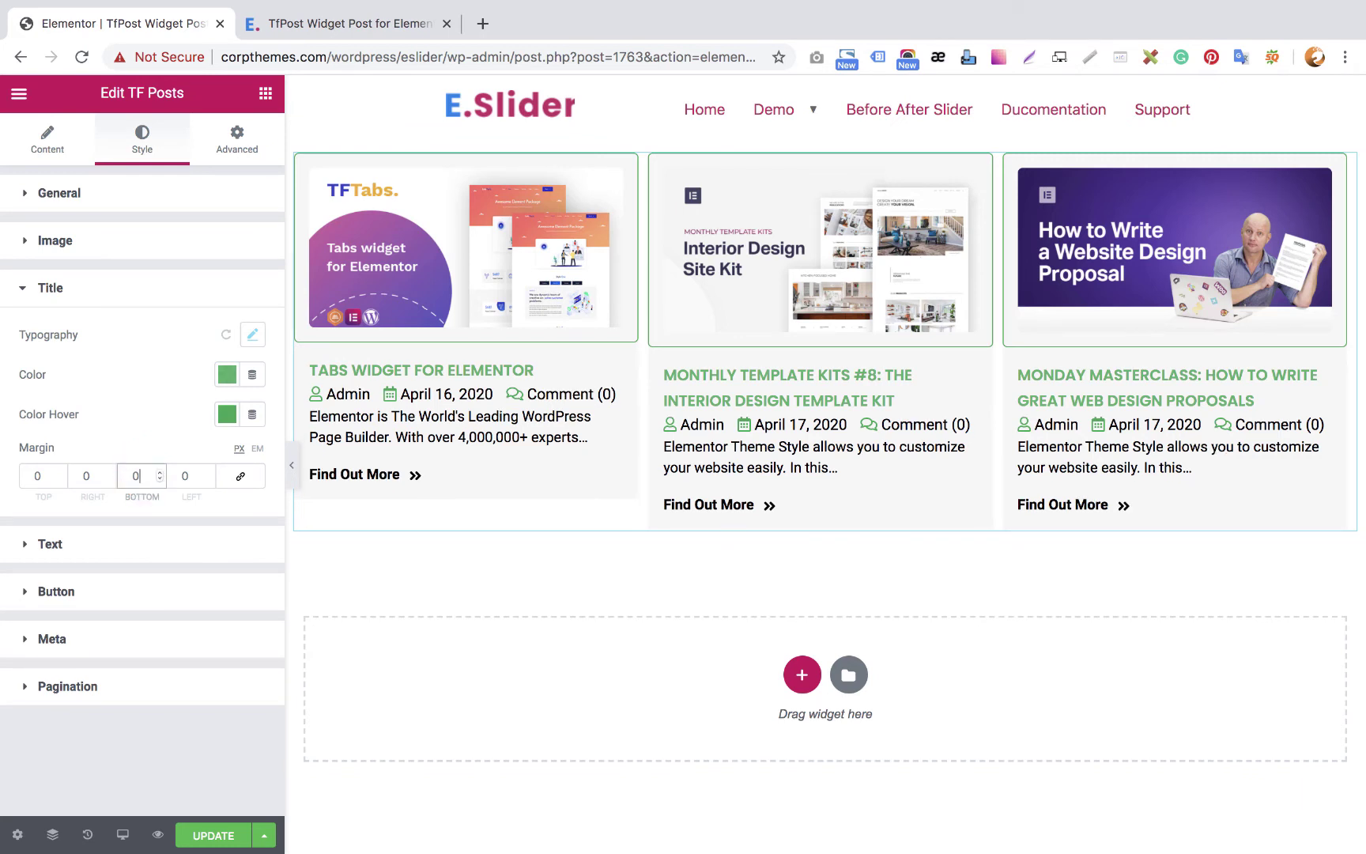
Set the post meta's font family to Playfair Display in its typography settings
left_click(94, 290)
left_click(90, 286)
left_click(87, 646)
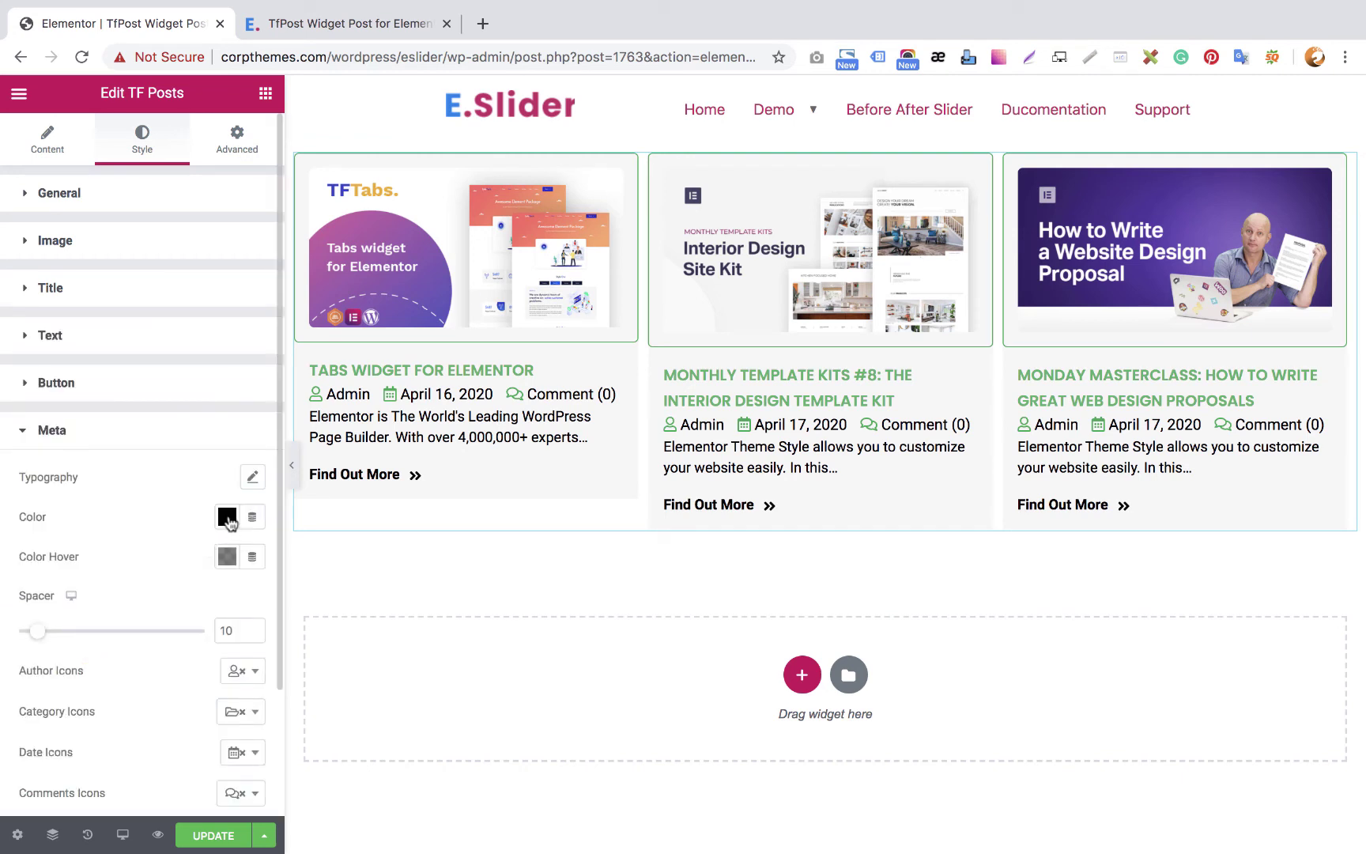
left_click(255, 478)
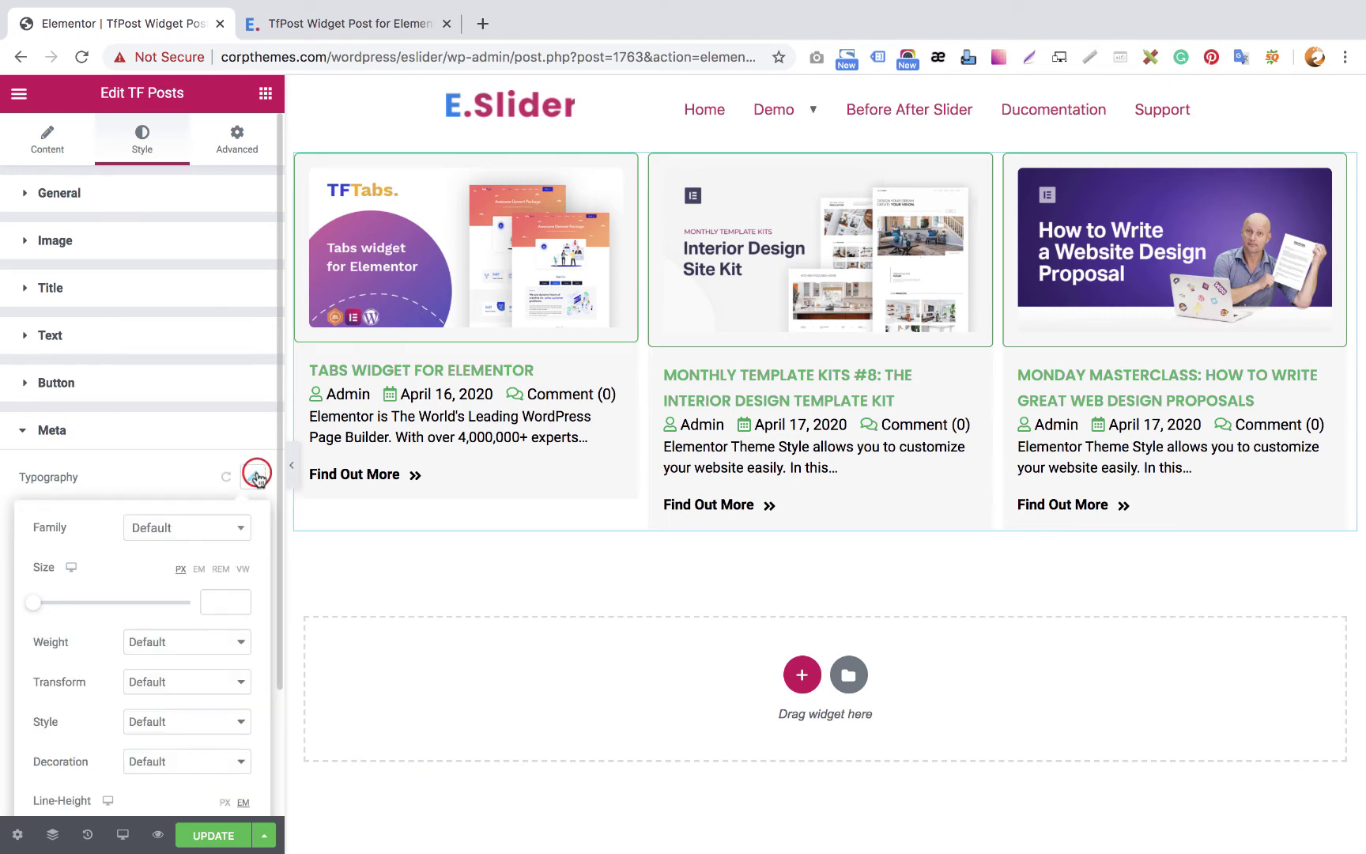
left_click(198, 529)
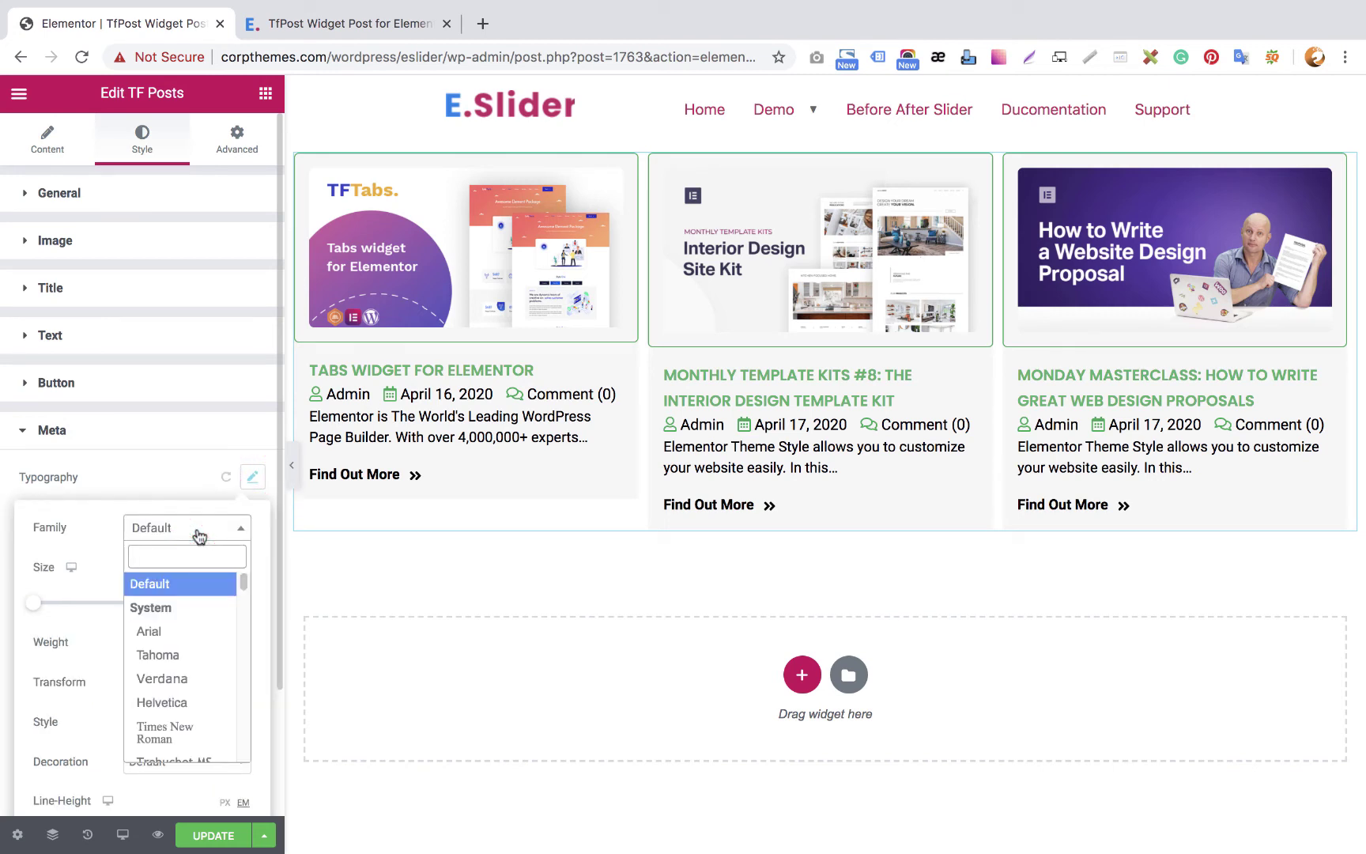
scroll(184, 656, "down", 5)
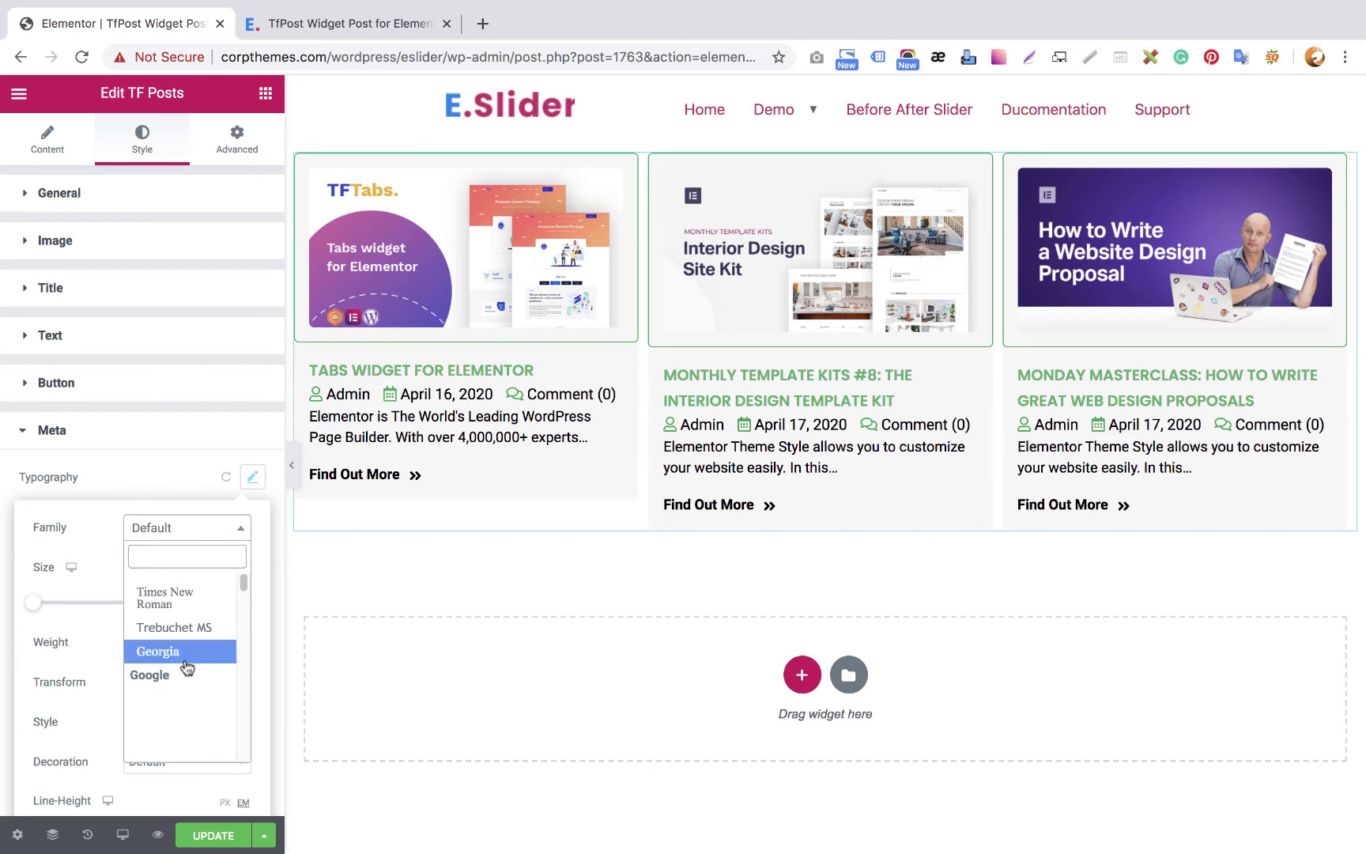
type("p")
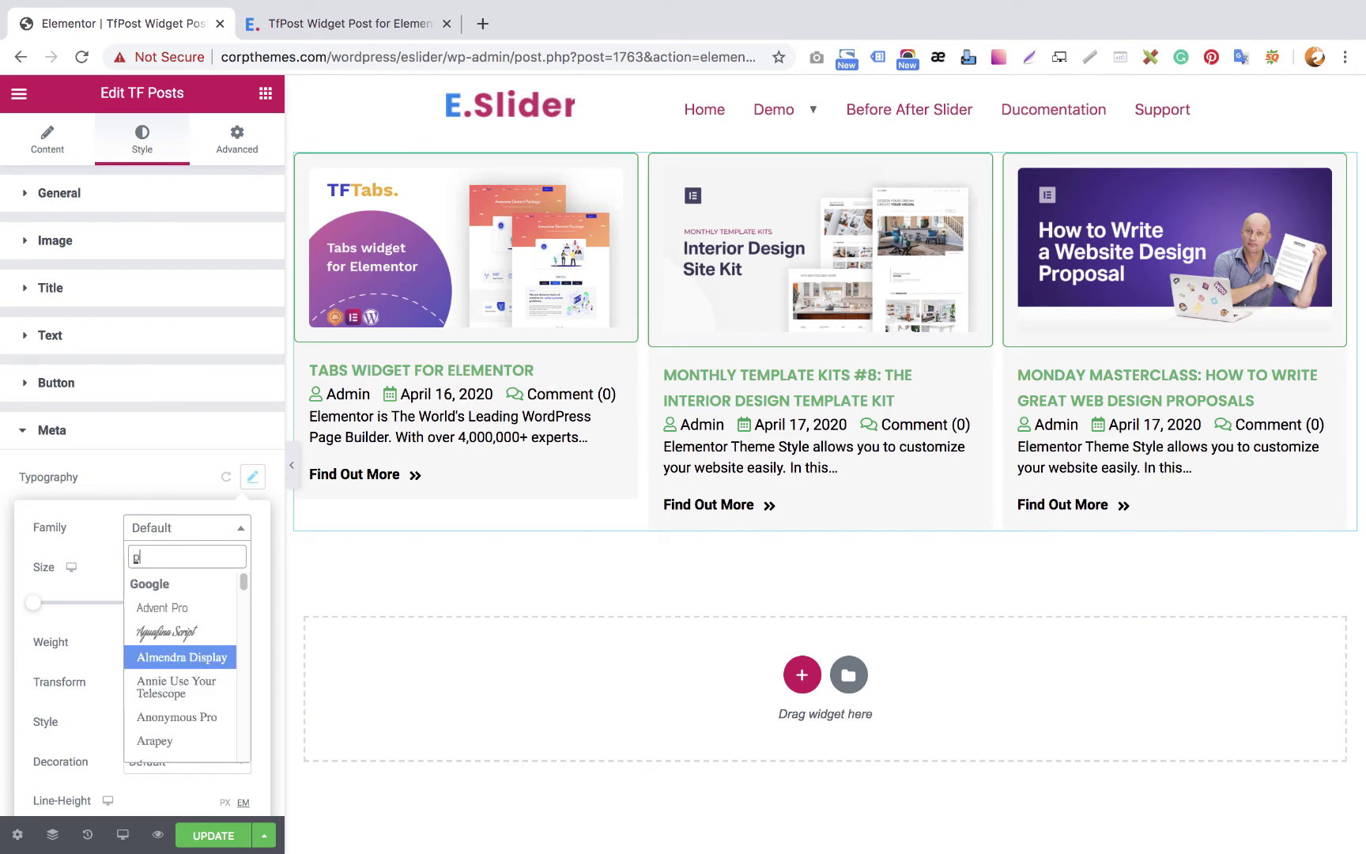
type("ai")
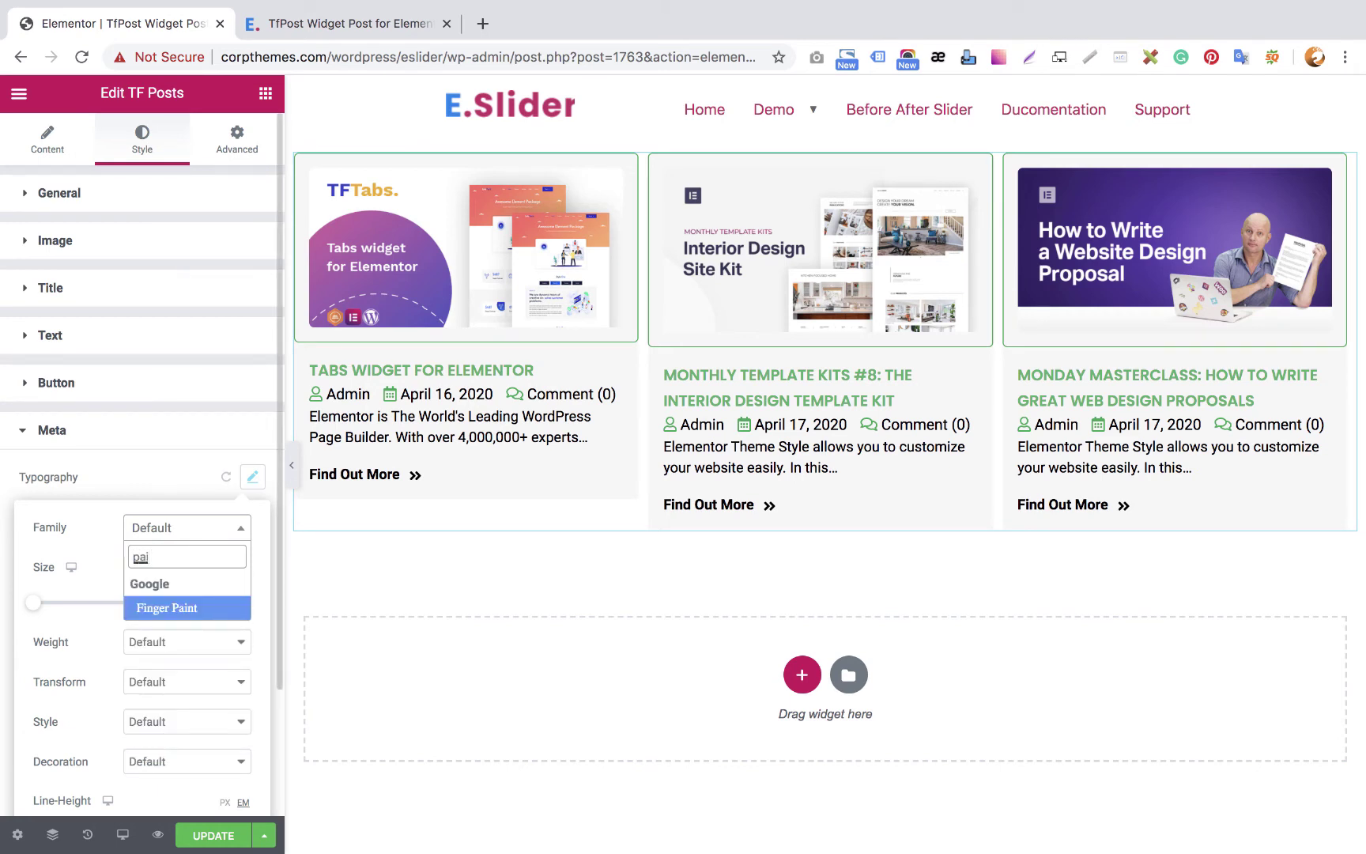
key("BackSpace")
key("BackSpace")
key("BackSpace")
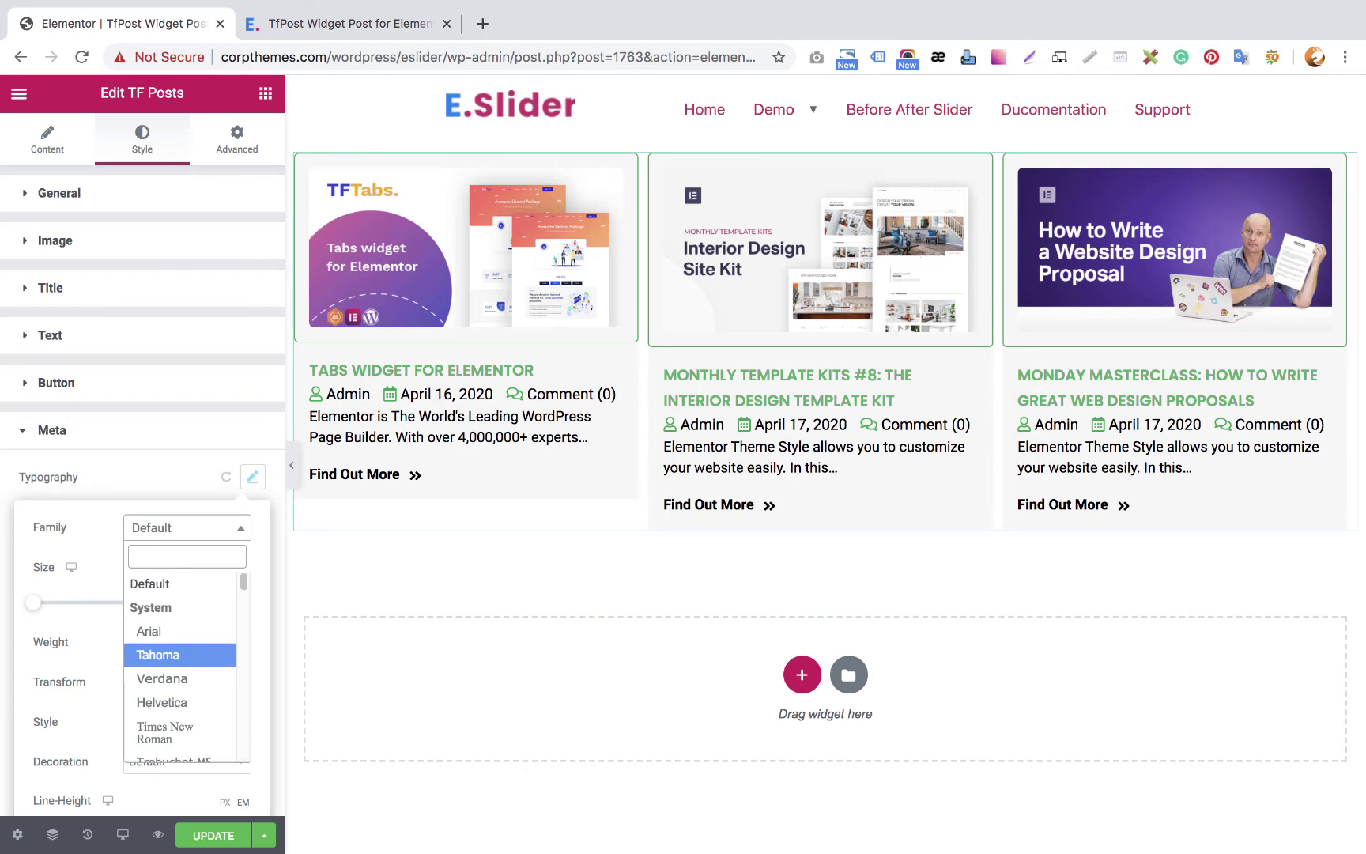
type("fai")
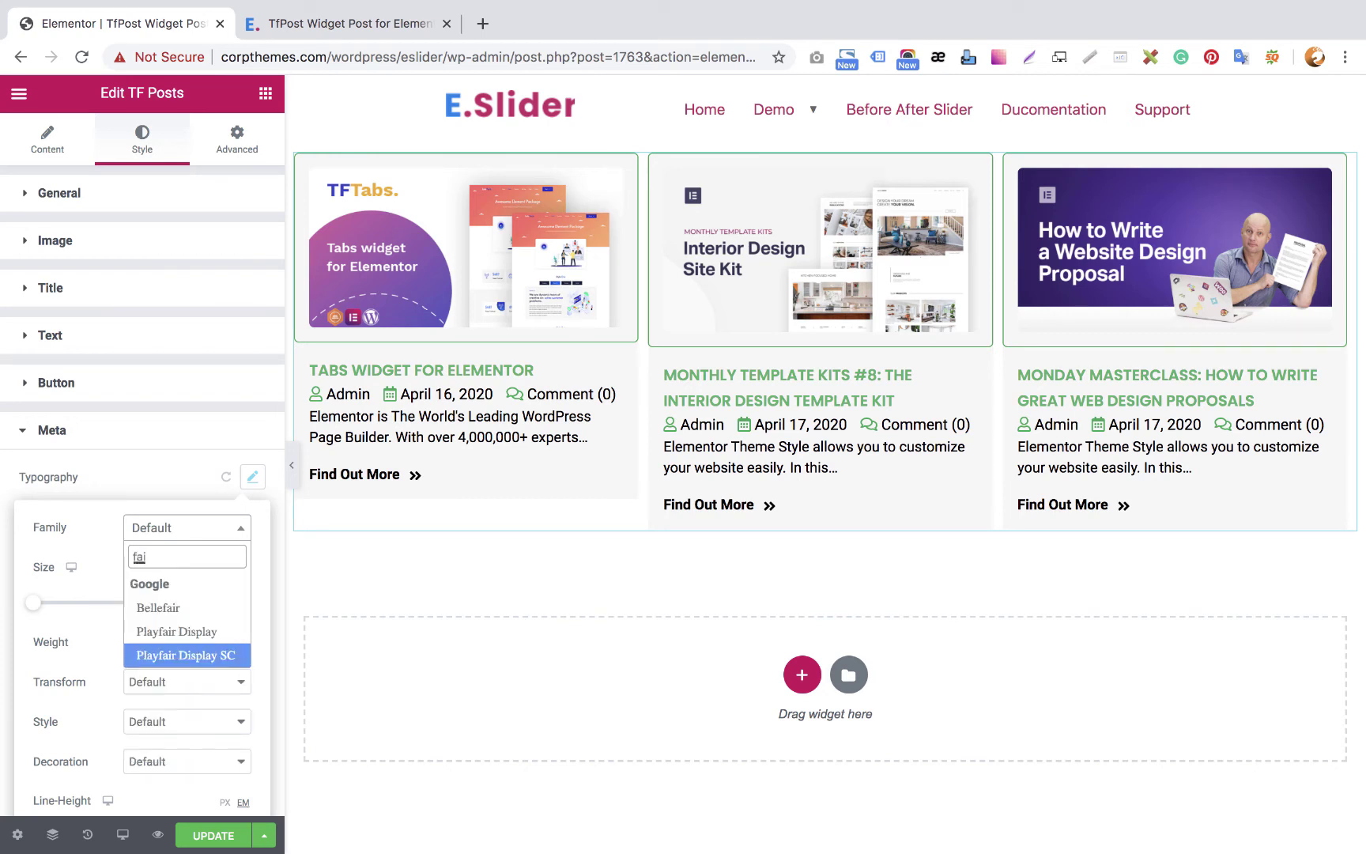
left_click(176, 632)
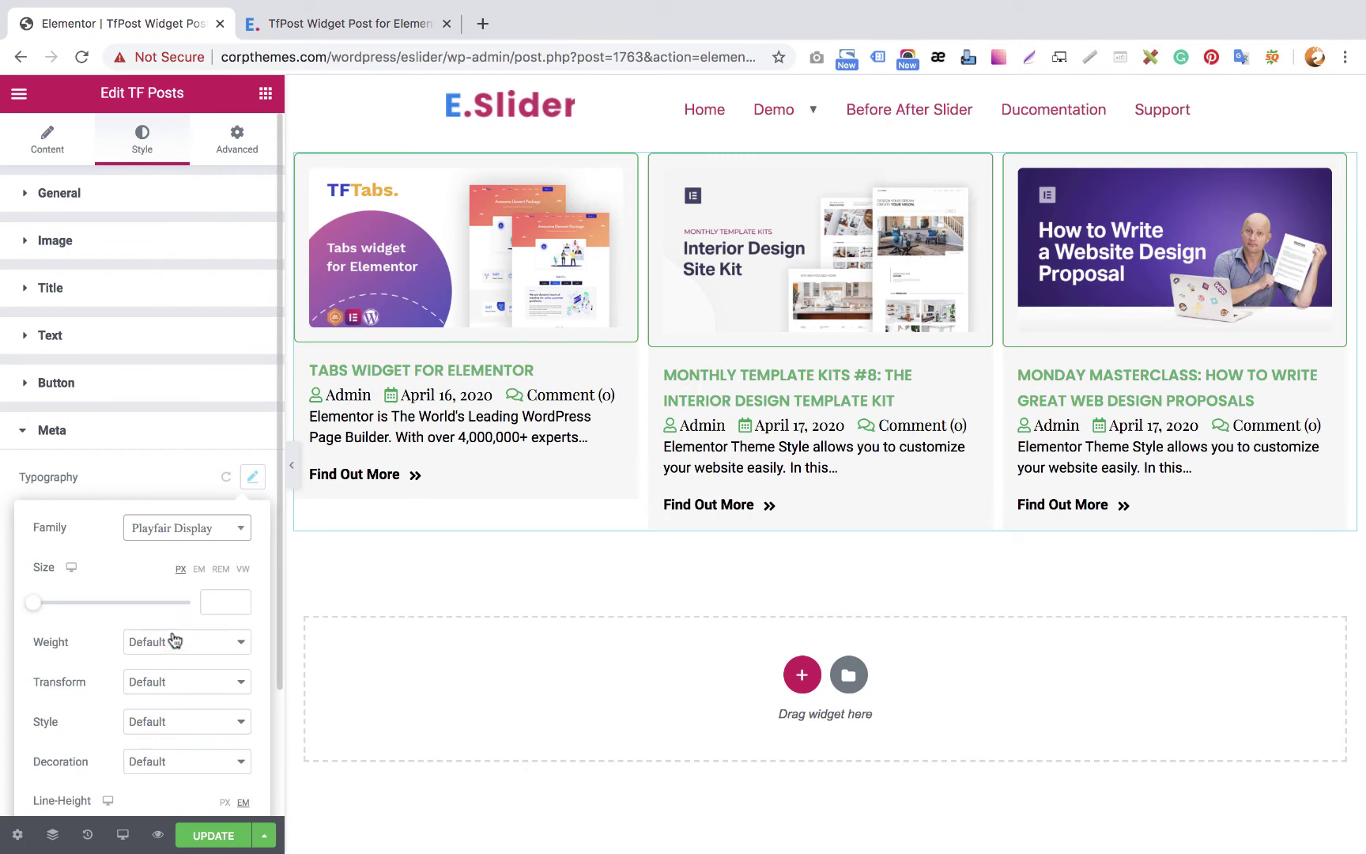
Set the meta text size to 11 px, try weight 700, and set the weight to 500
left_click(215, 600)
type("11")
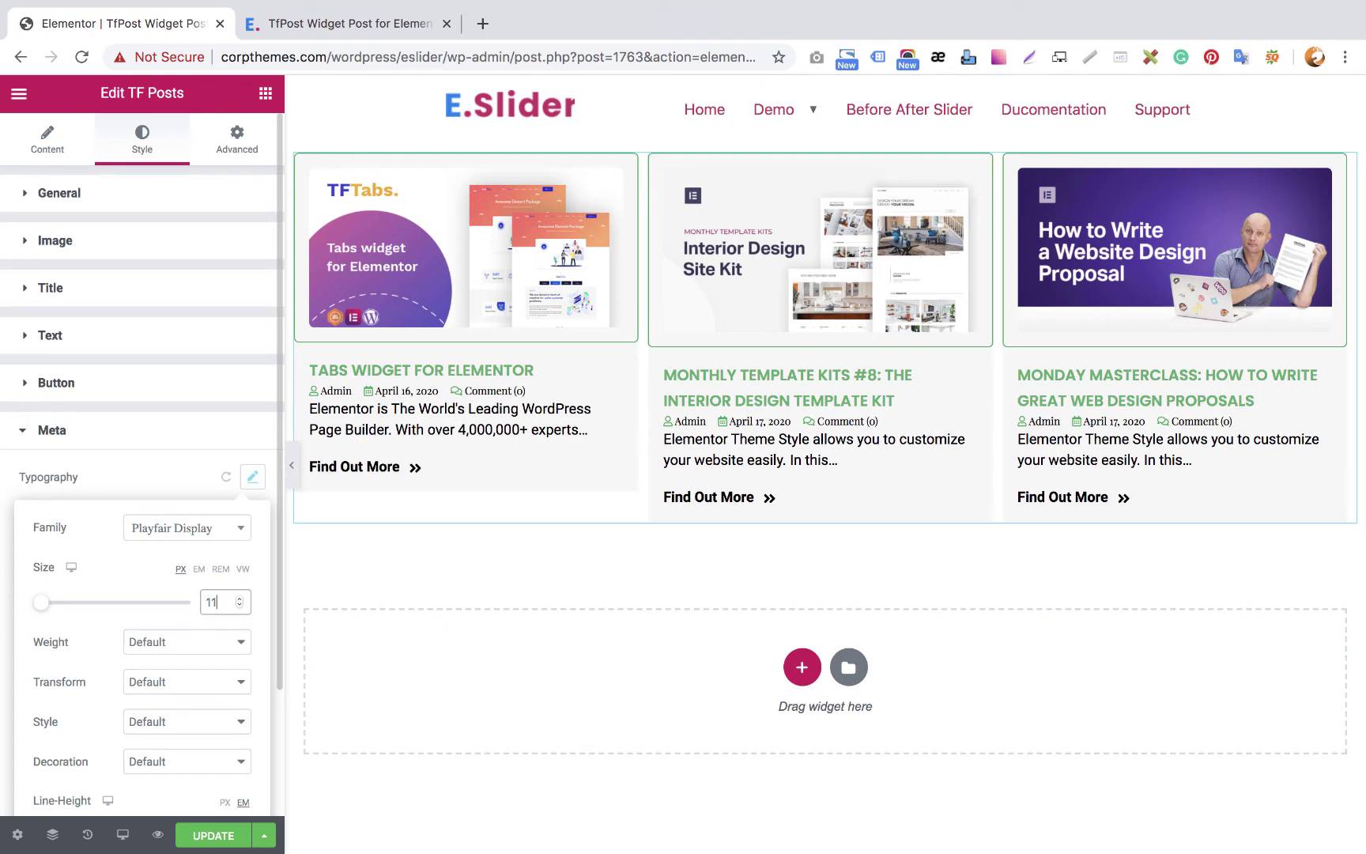
left_click(186, 640)
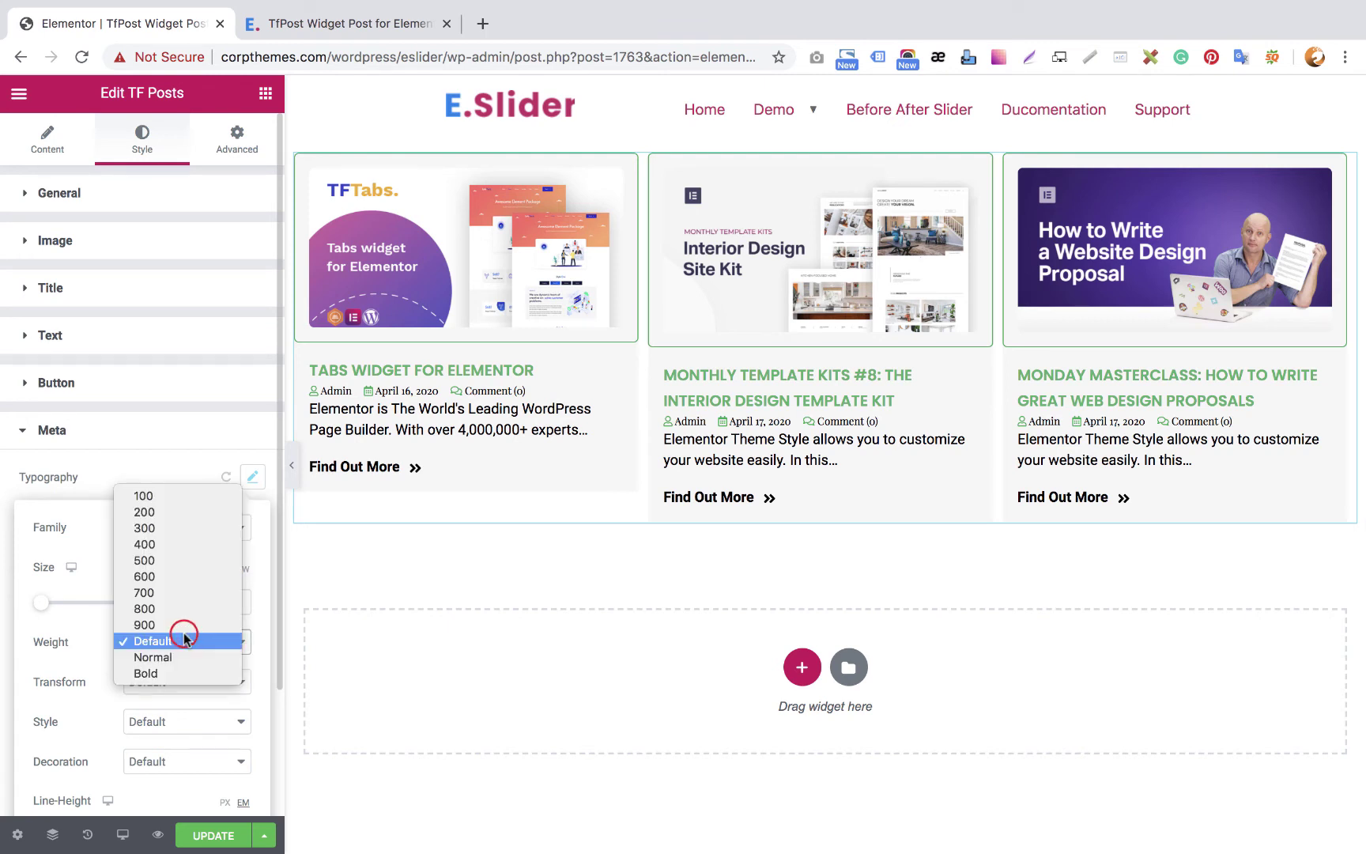
left_click(164, 593)
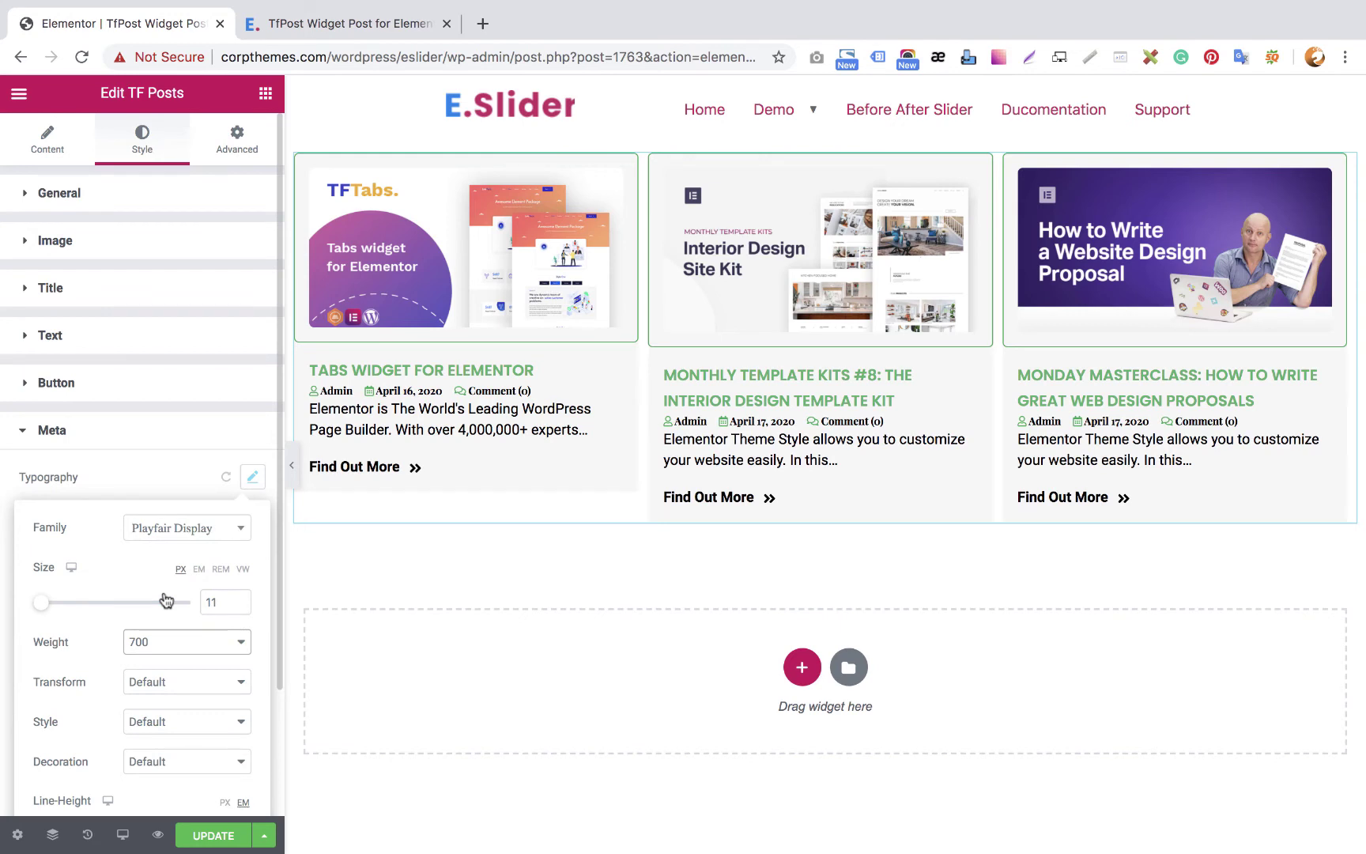
left_click(162, 643)
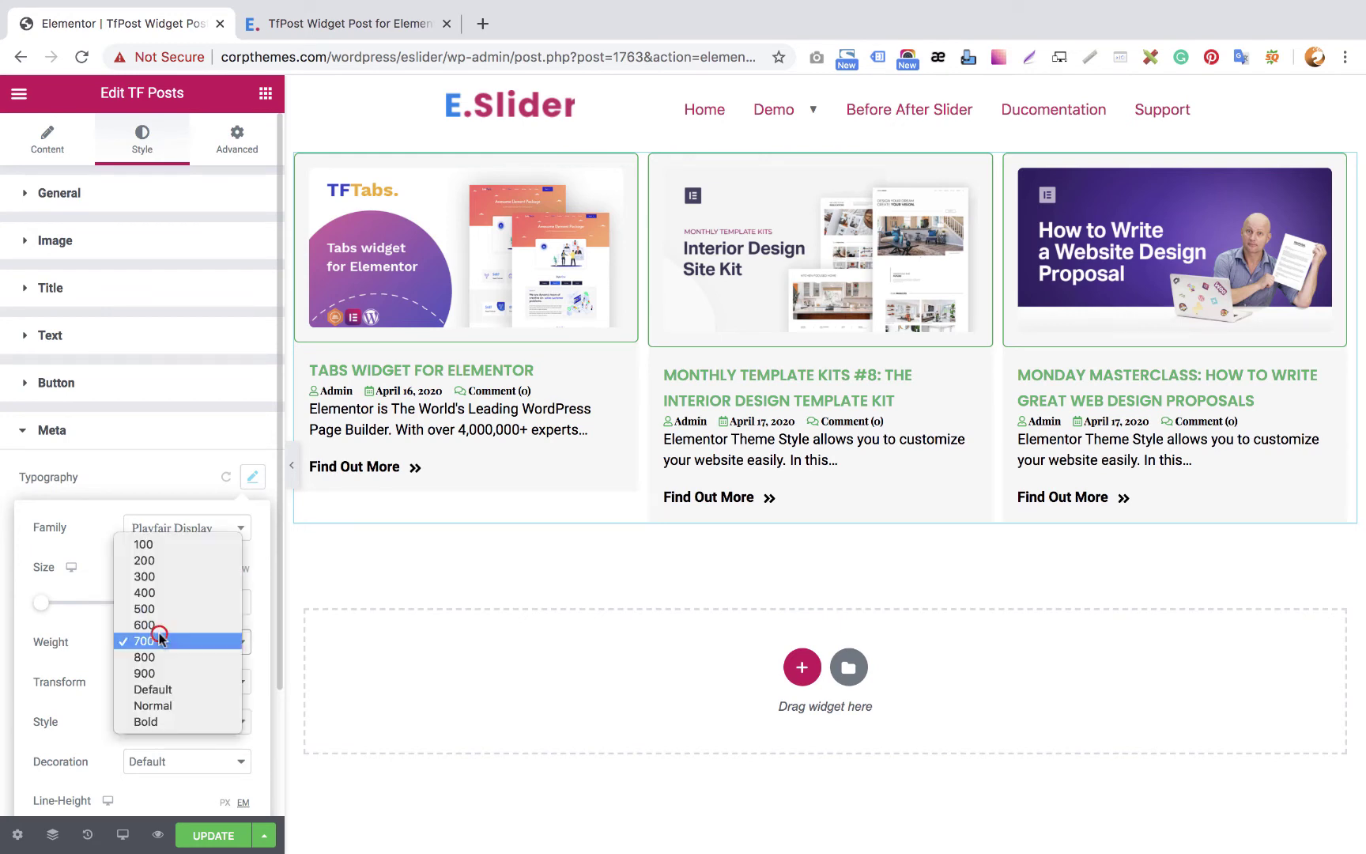
left_click(158, 610)
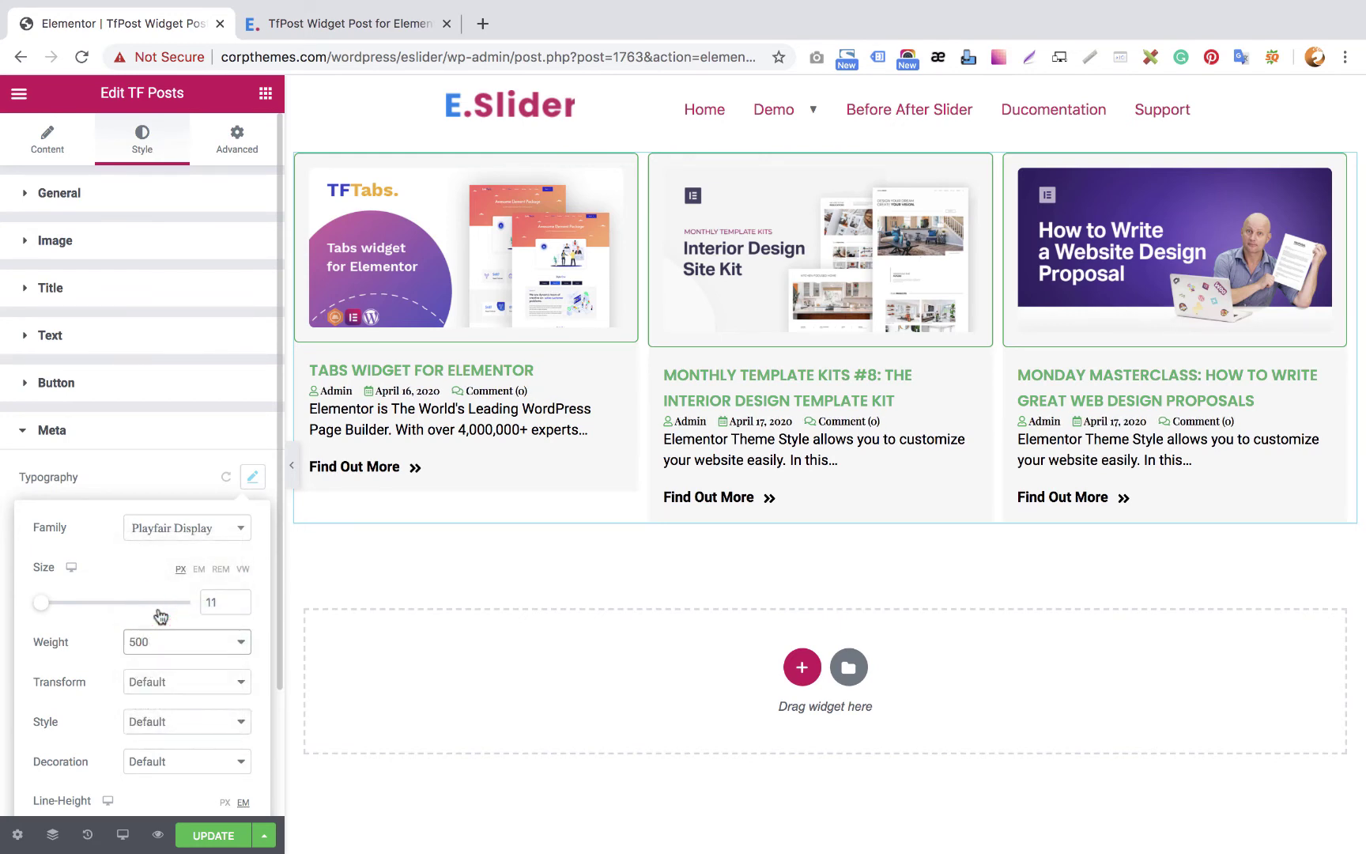
left_click(175, 684)
left_click(168, 685)
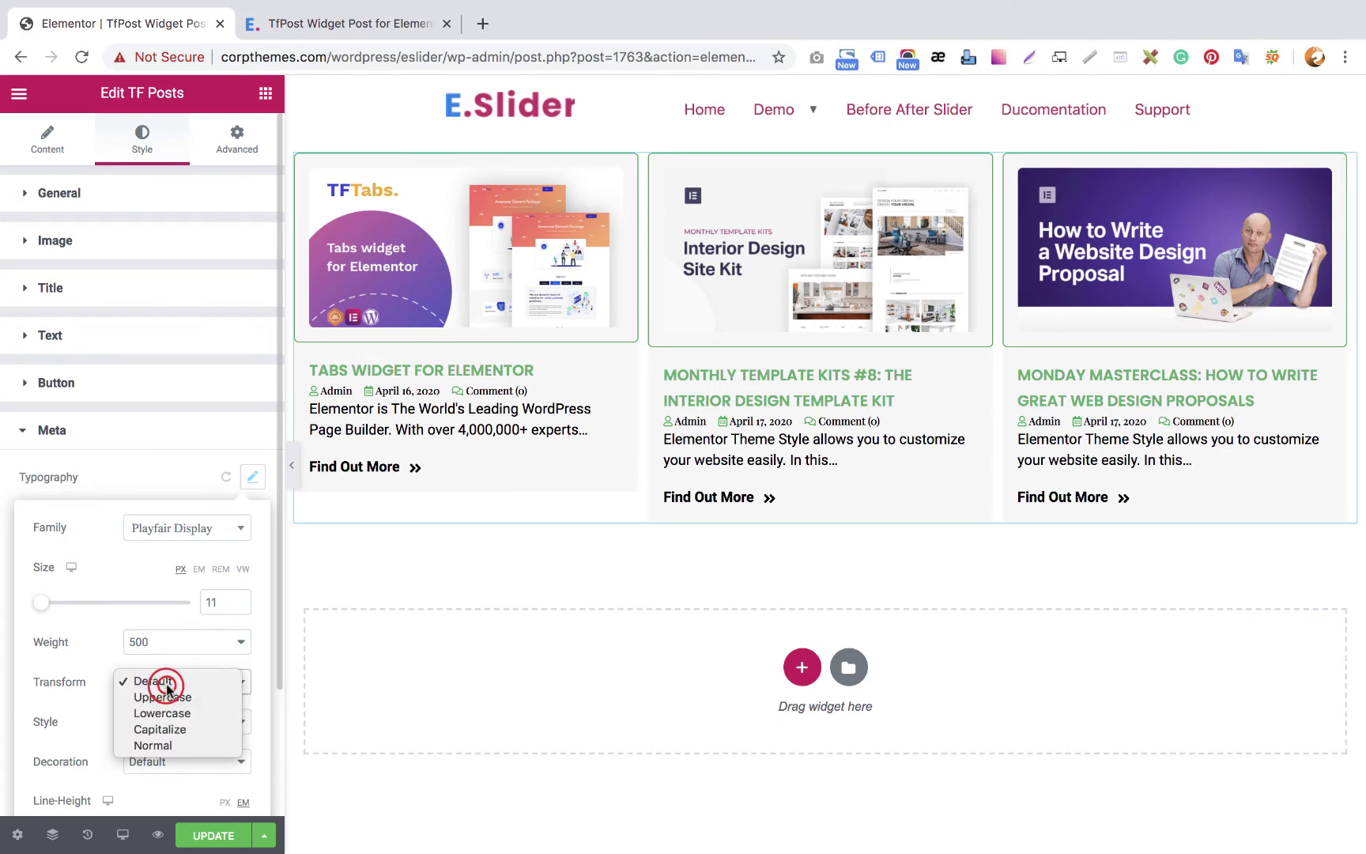
scroll(181, 683, "down", 2)
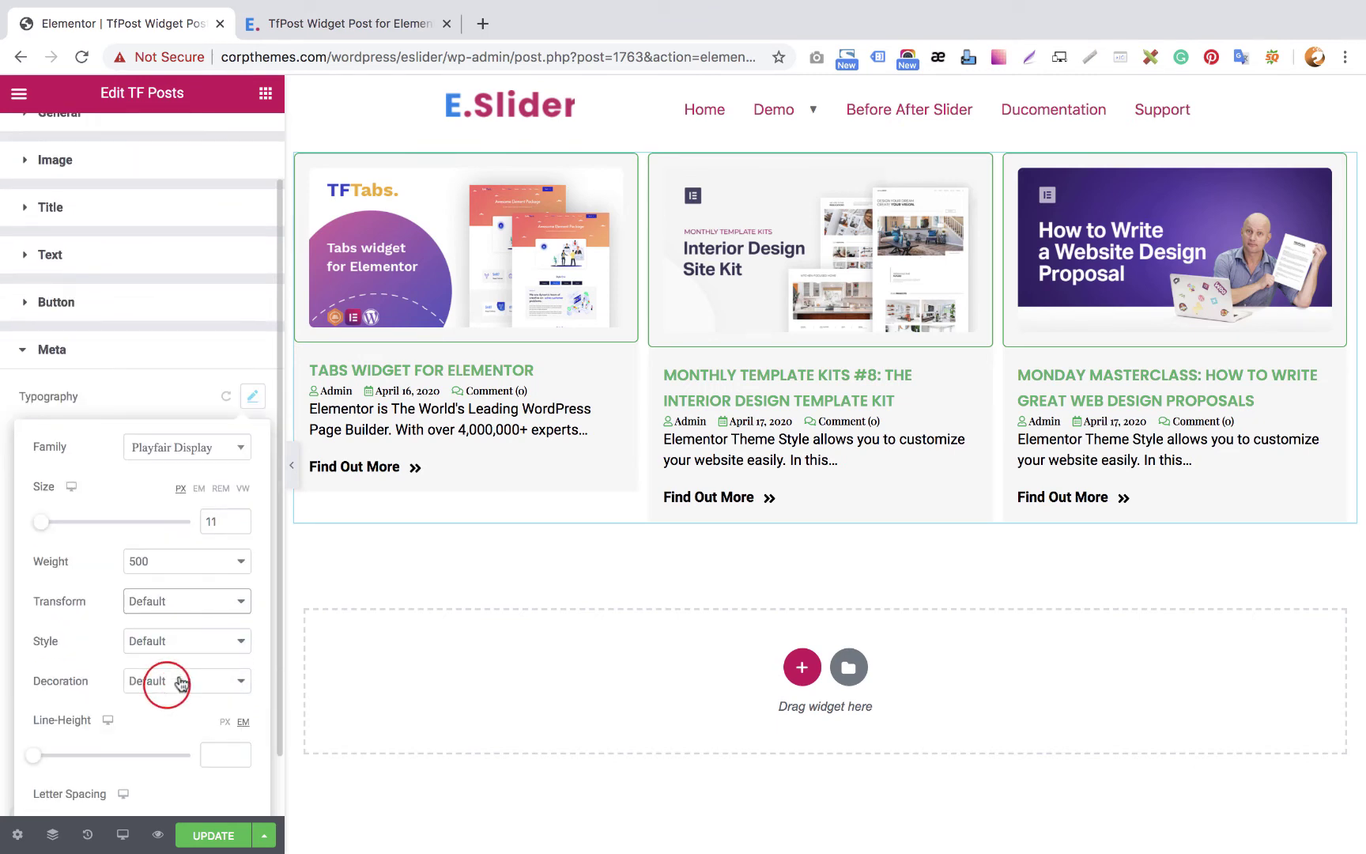
left_click(253, 400)
Set the meta text colour to the preset mid grey and its hover colour to green, rgba(35, 164, 85, 1)
left_click(226, 435)
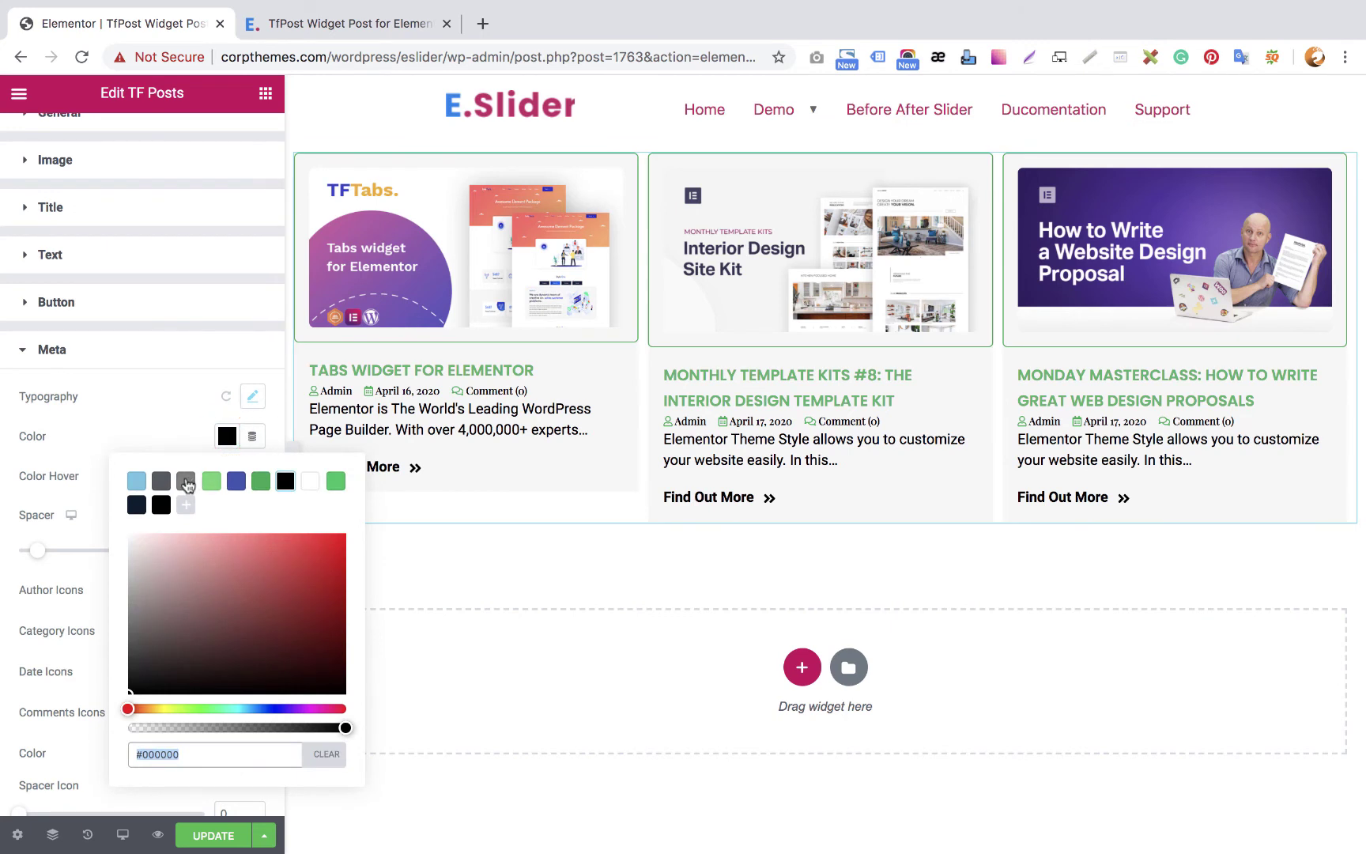
left_click(186, 481)
left_click(224, 436)
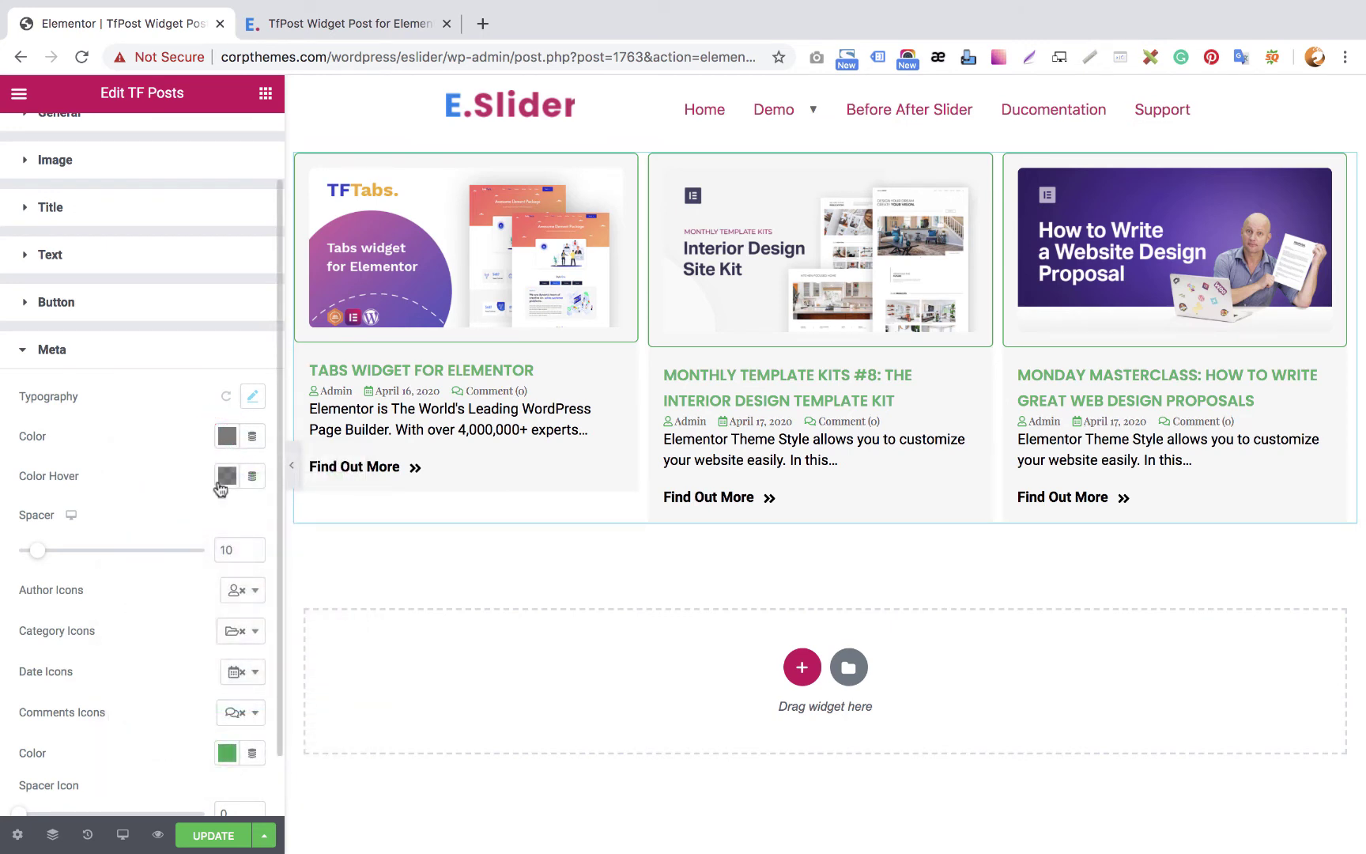
left_click(225, 478)
left_click(260, 519)
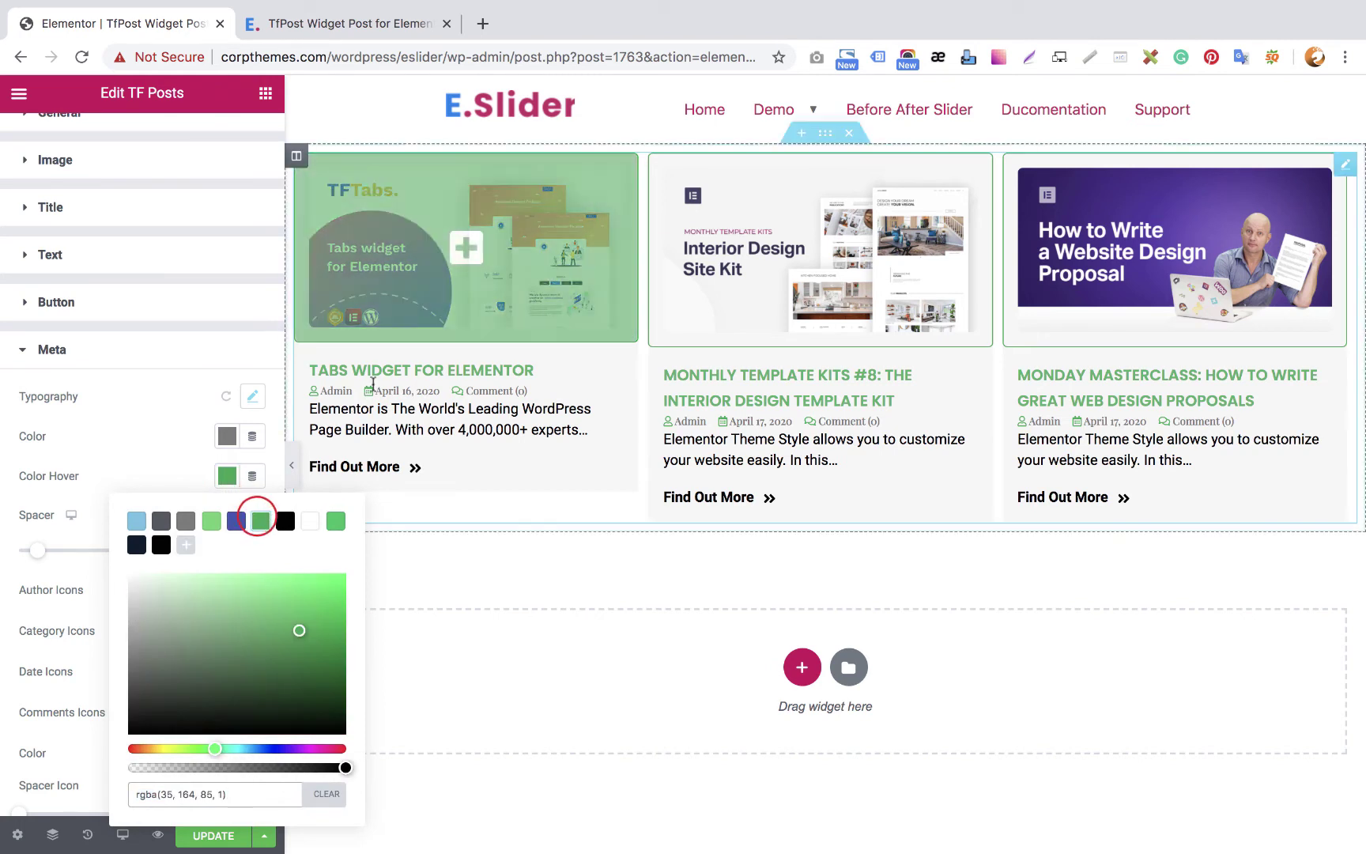
left_click(227, 476)
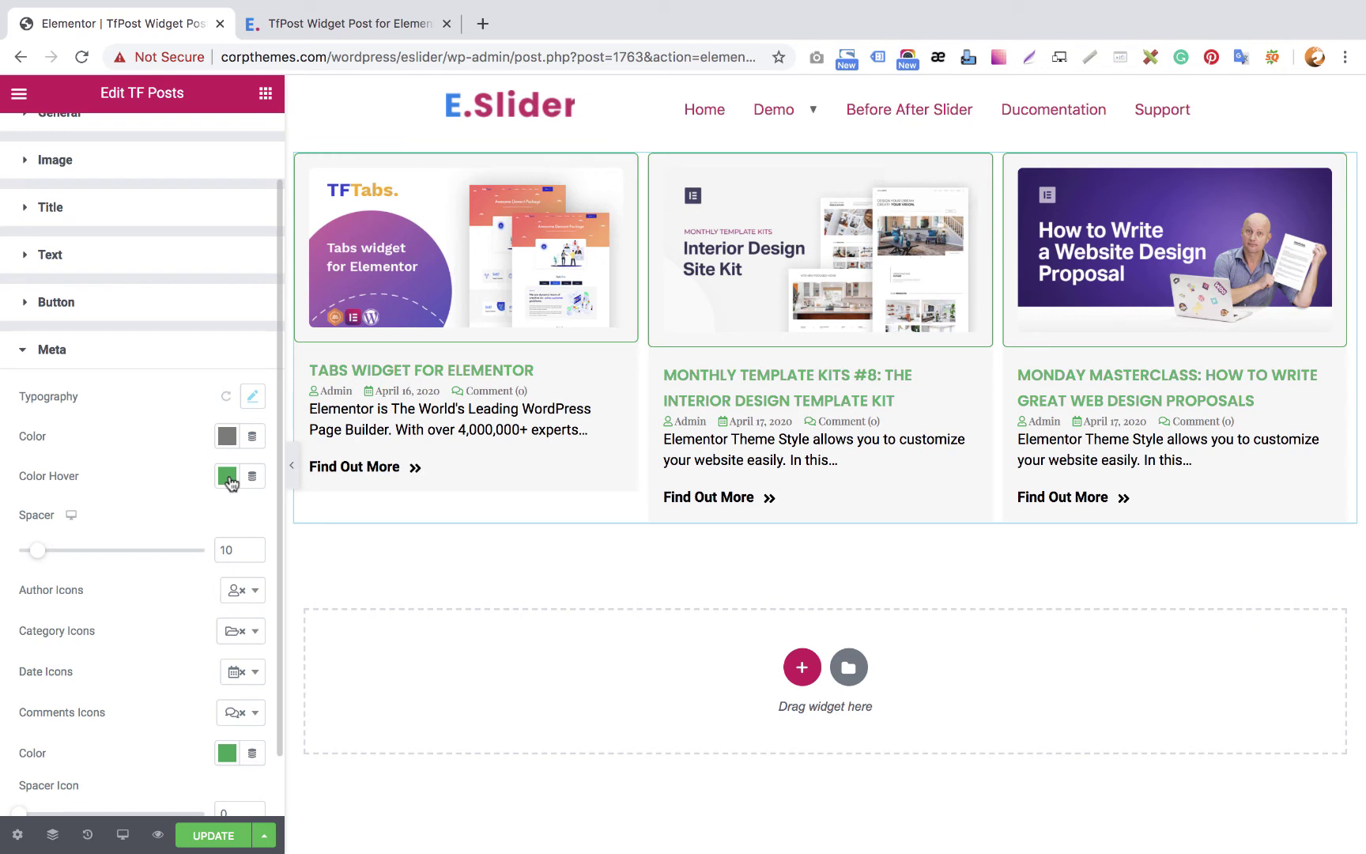
Increase the meta's icon spacer to 10
scroll(213, 521, "down", 1)
scroll(213, 522, "up", 3)
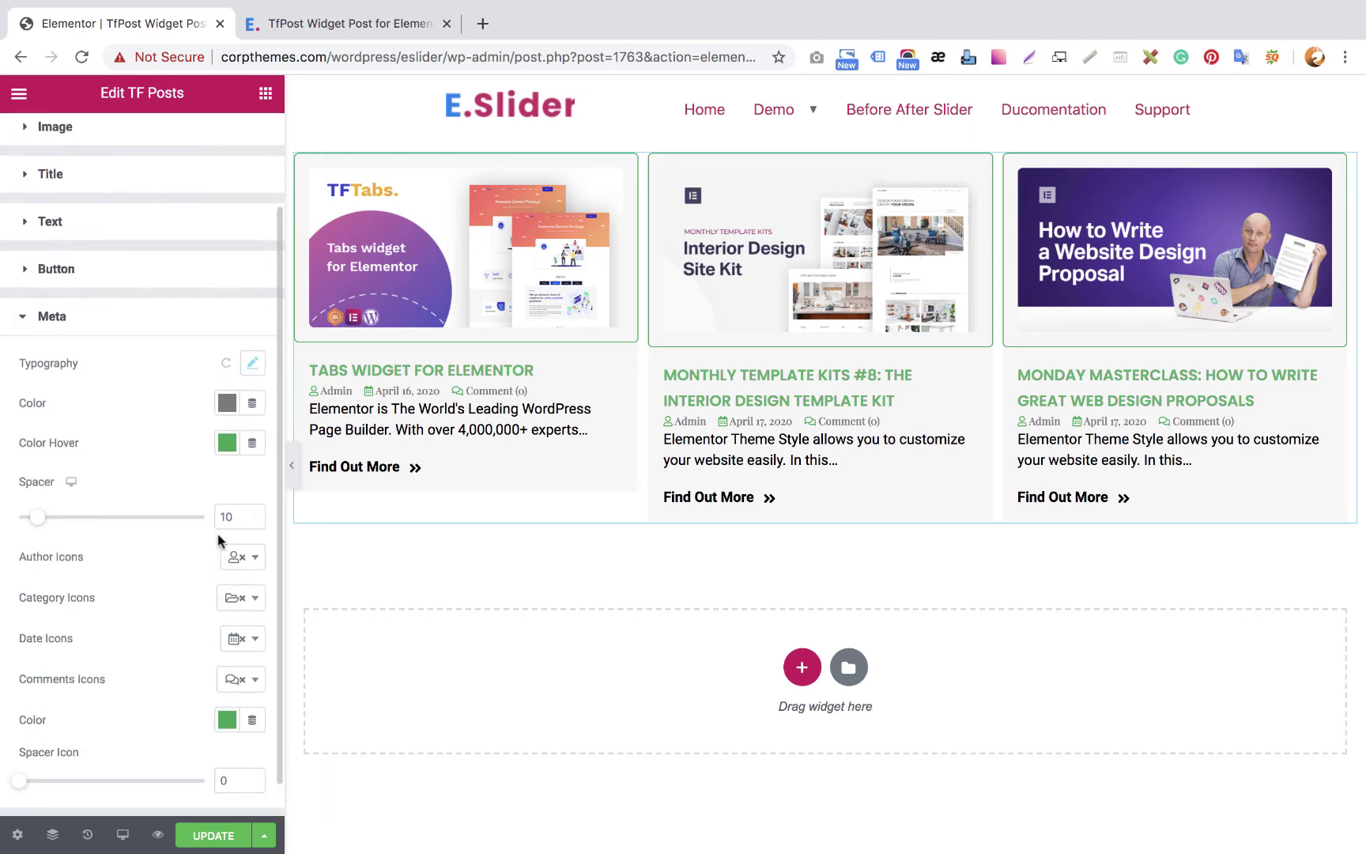
left_click(249, 456)
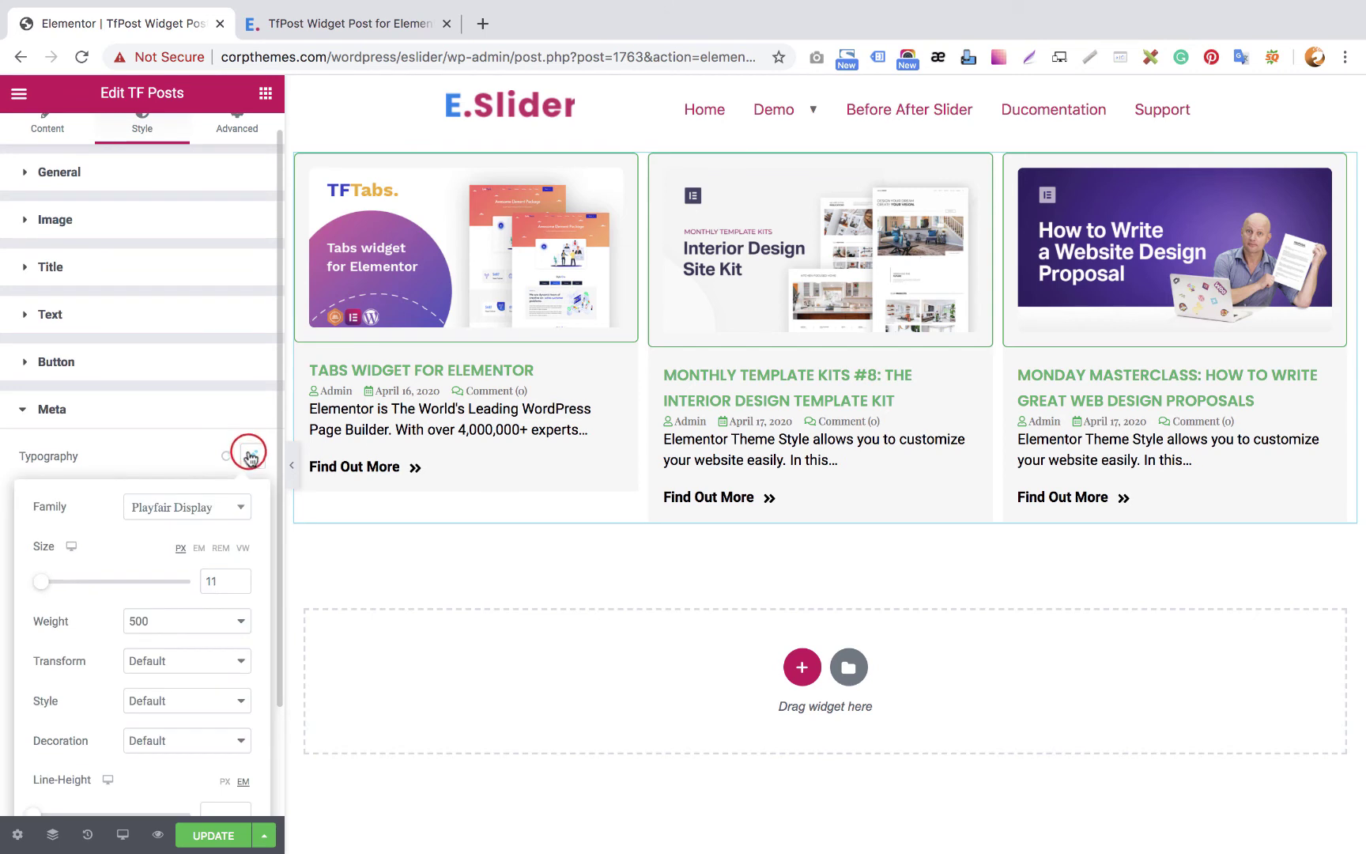
left_click(249, 456)
scroll(146, 526, "down", 2)
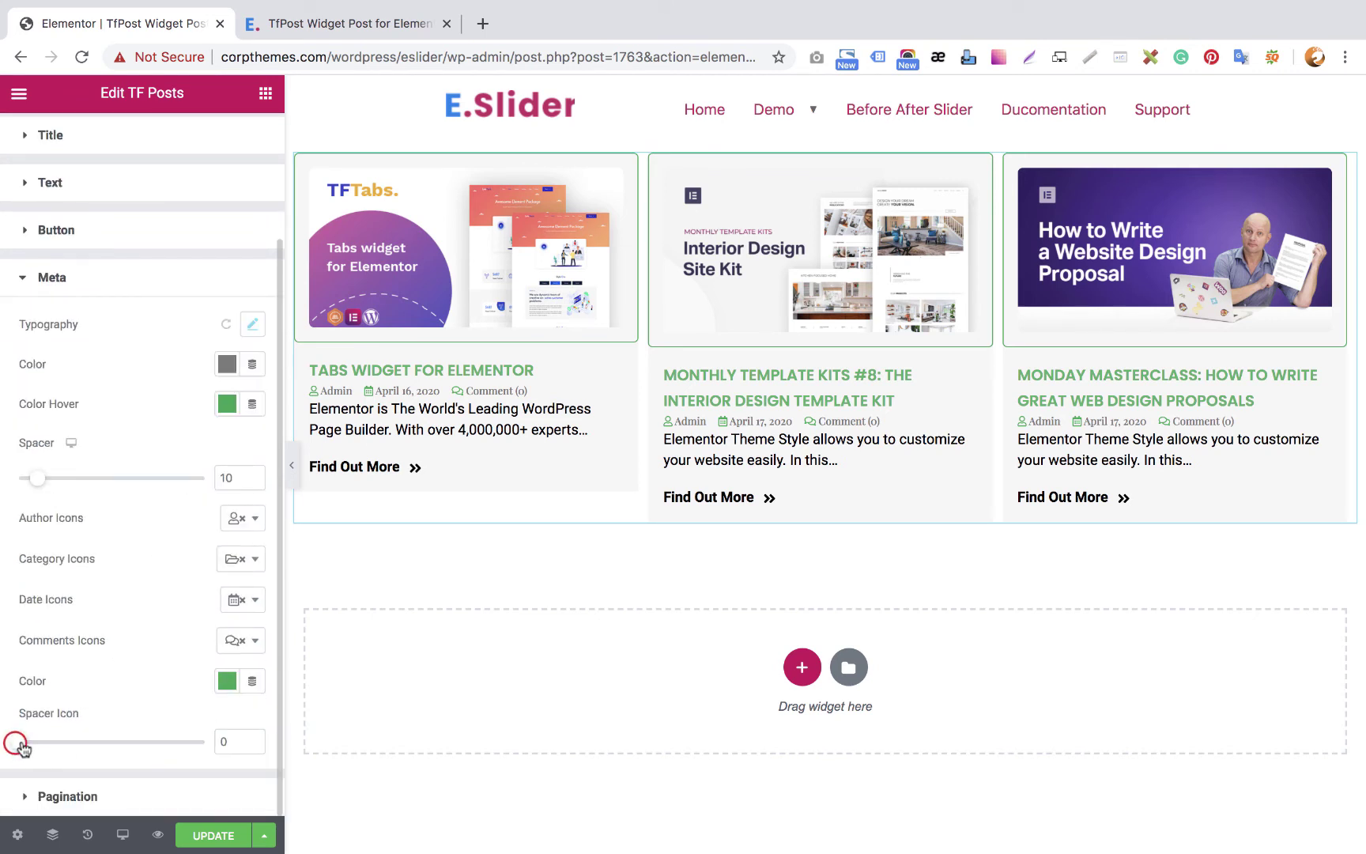
left_click_drag(23, 746, 50, 748)
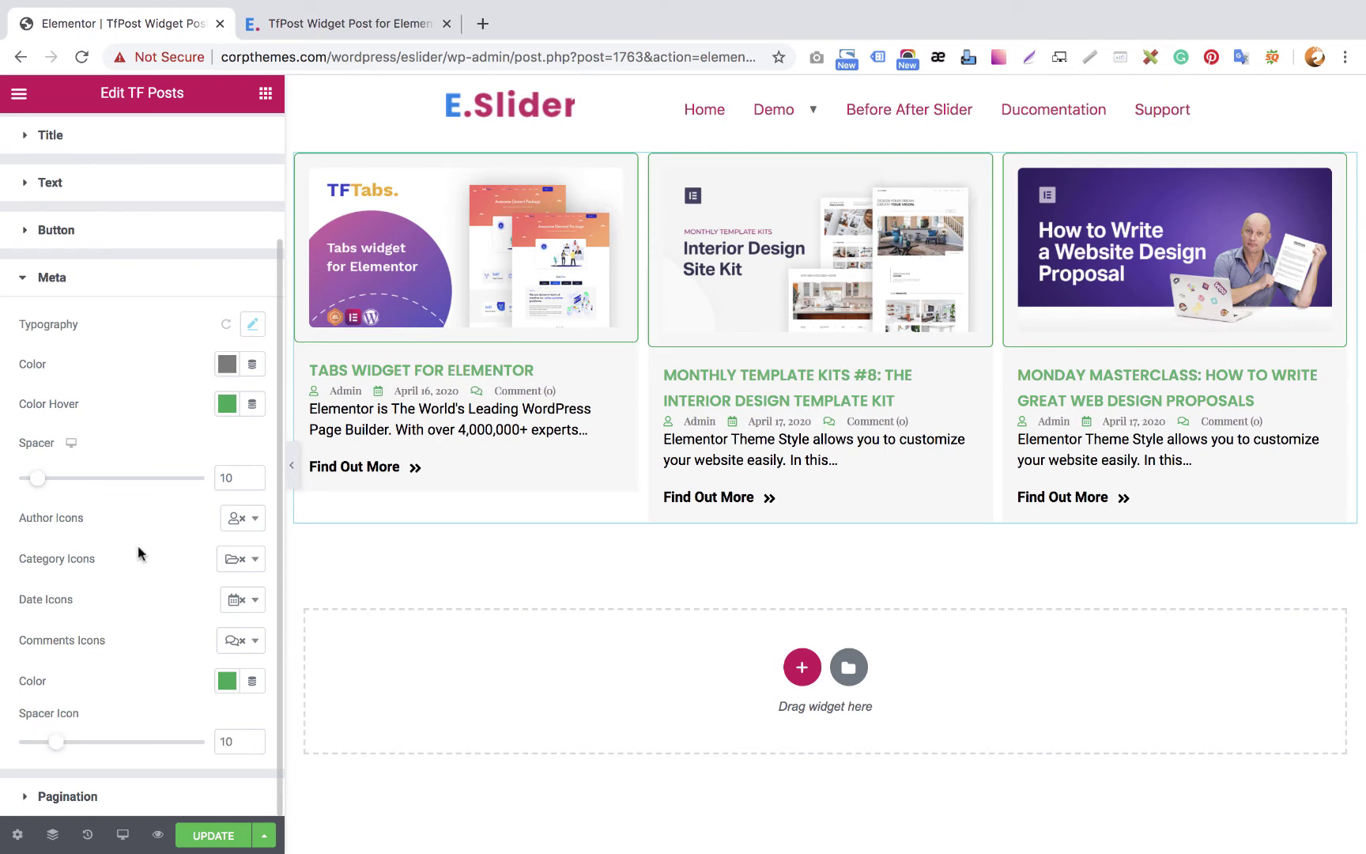
left_click(90, 282)
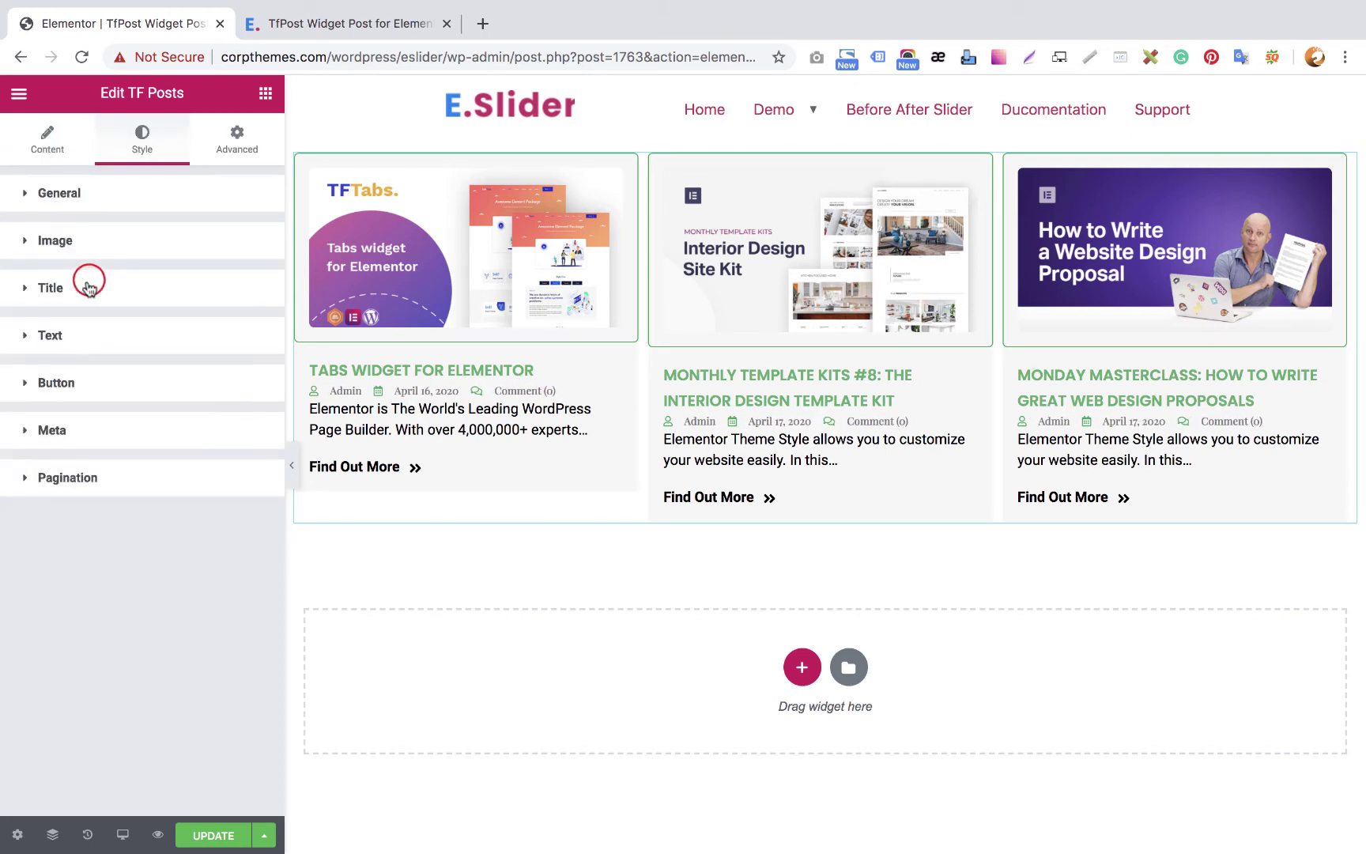
Set the post excerpt text's font family to Poppins
left_click(65, 338)
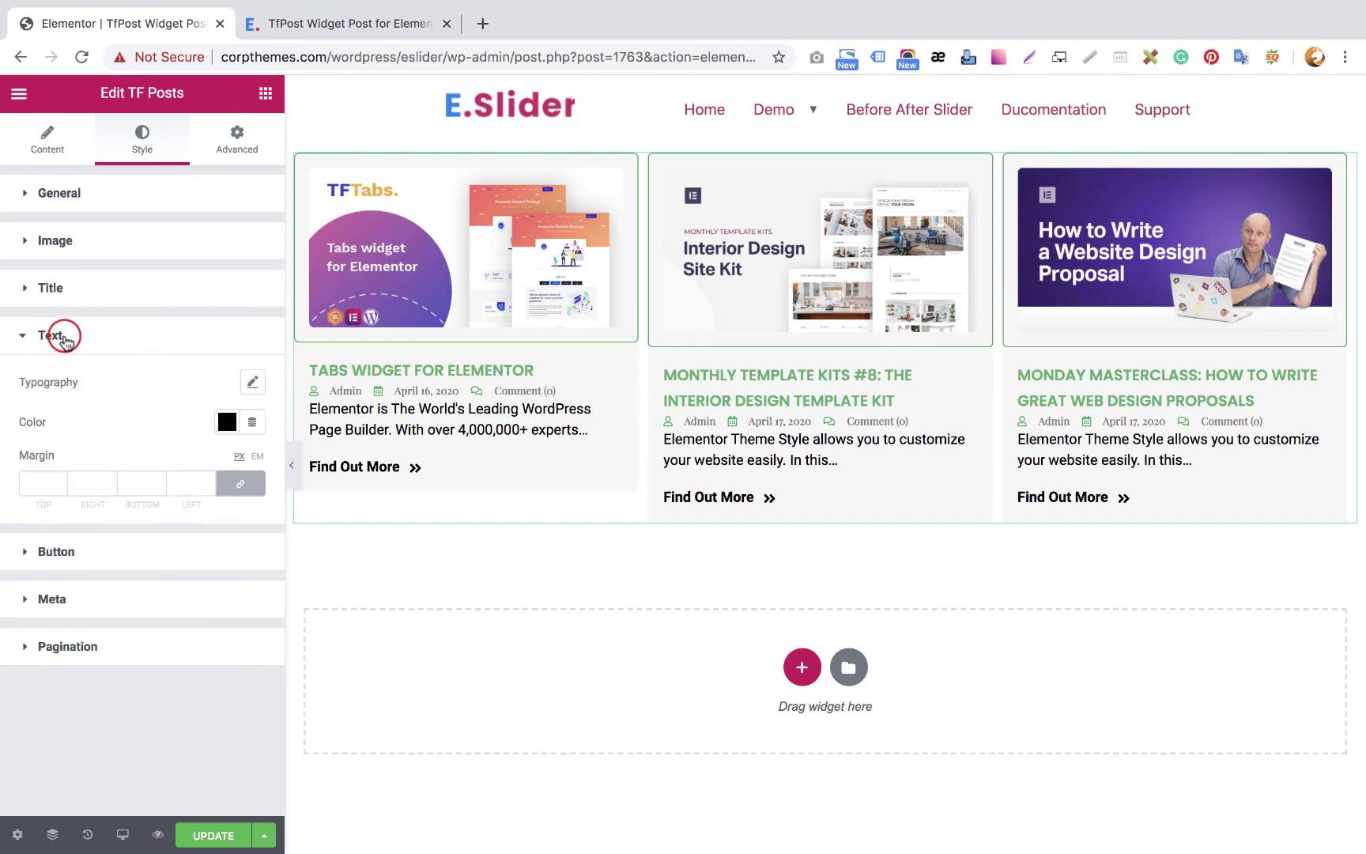
left_click(256, 383)
left_click(188, 432)
type("pop")
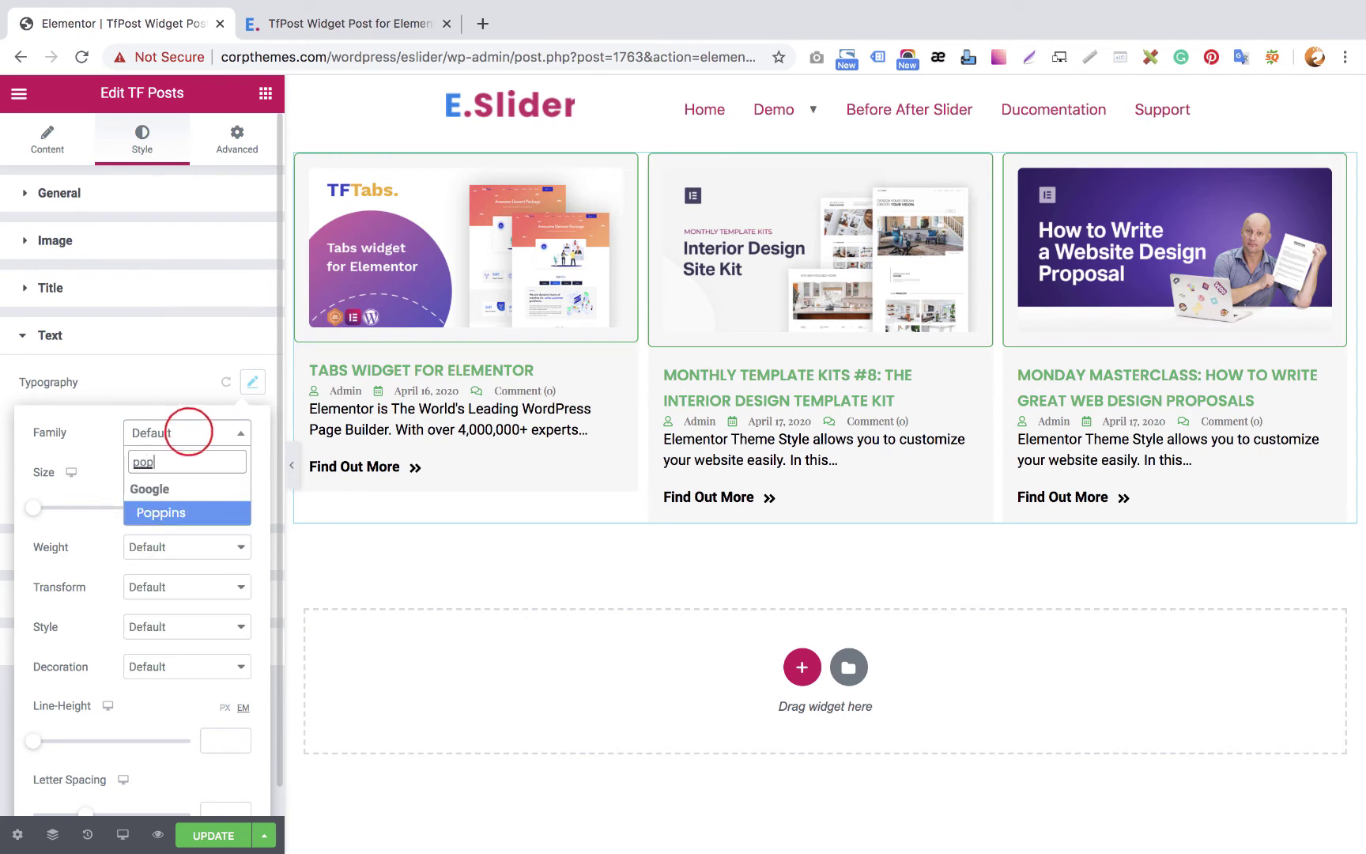
left_click(160, 512)
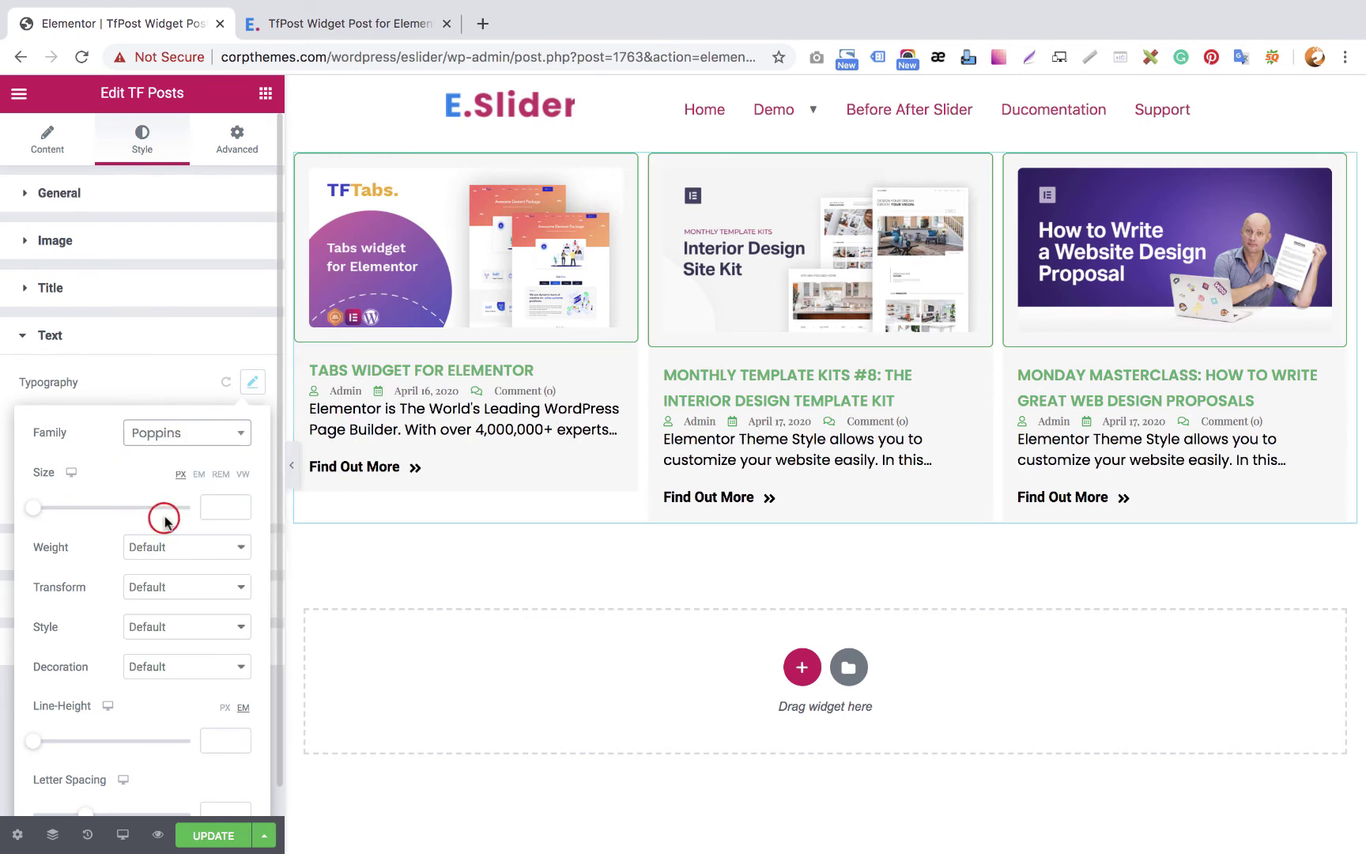
Set the excerpt text size to 15 px, try weight 500, and set the weight to 400
left_click(226, 503)
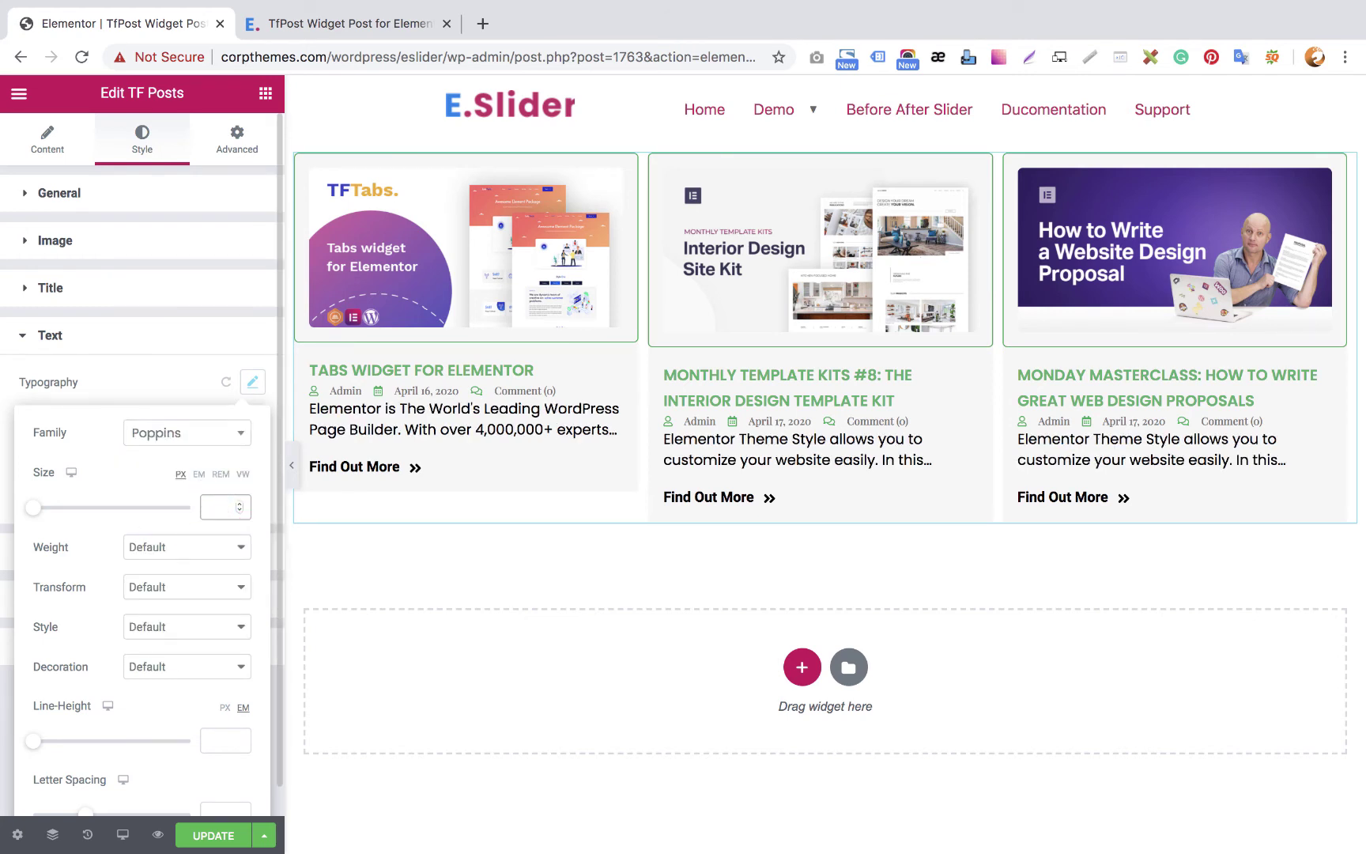
type("15")
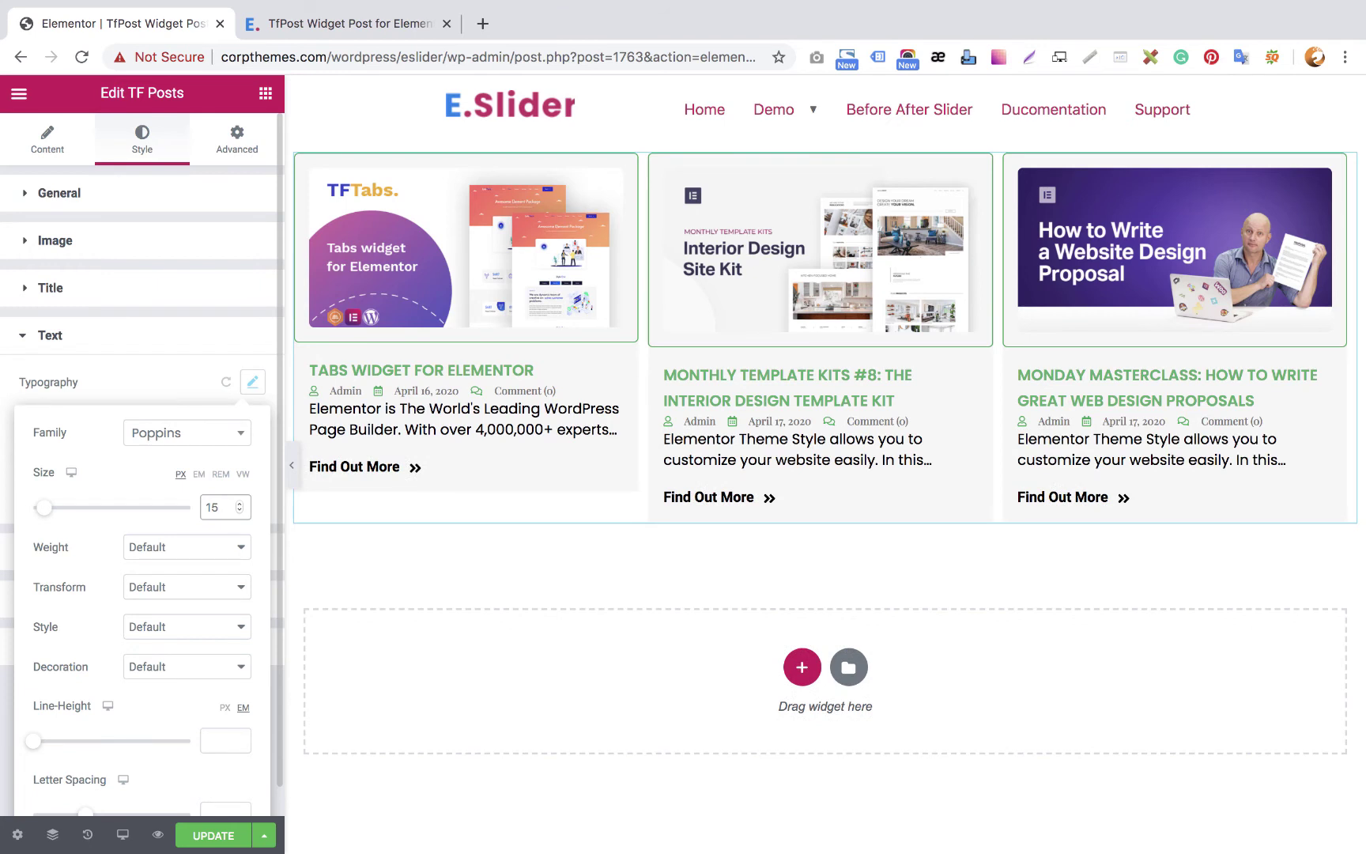
left_click(192, 545)
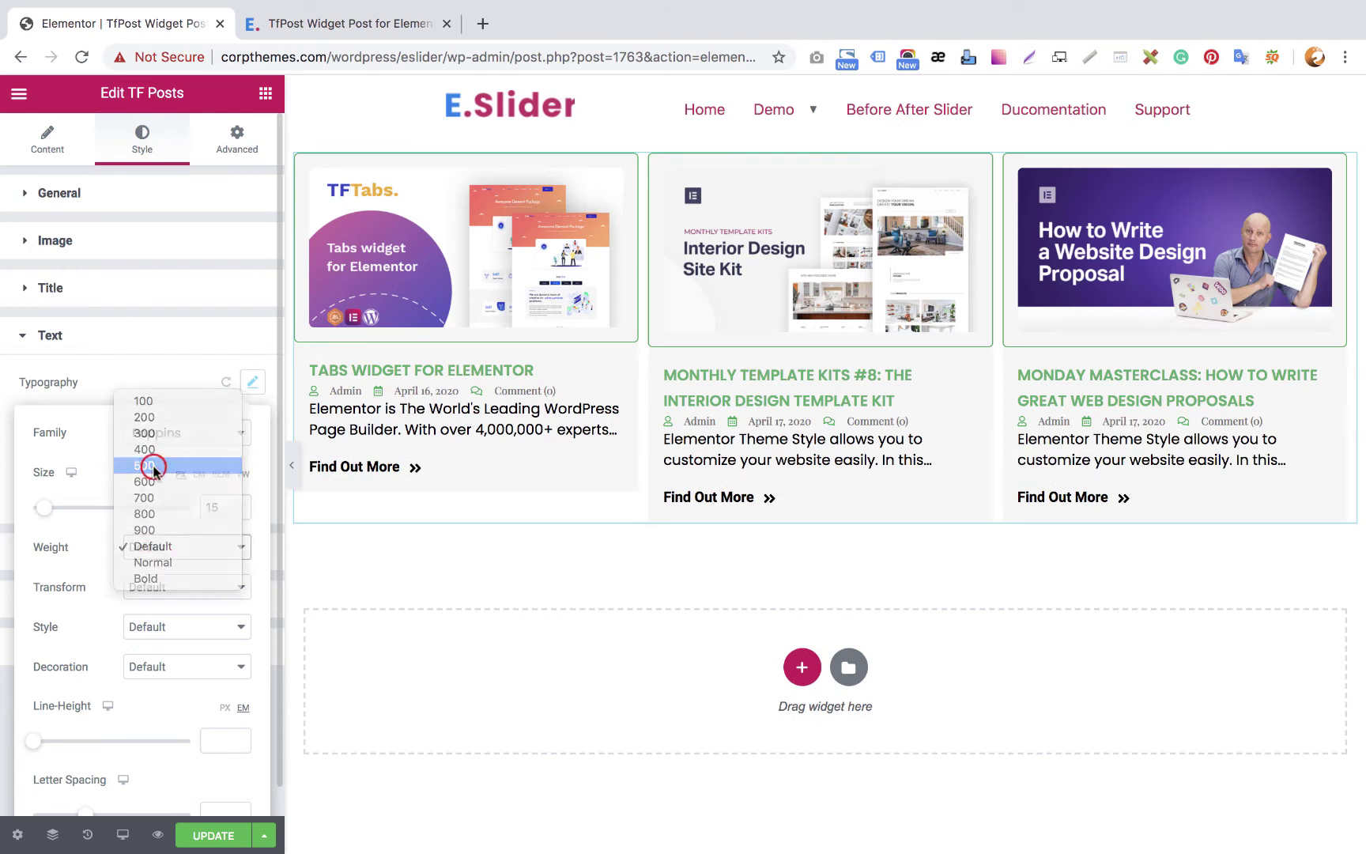
left_click(150, 464)
left_click(158, 542)
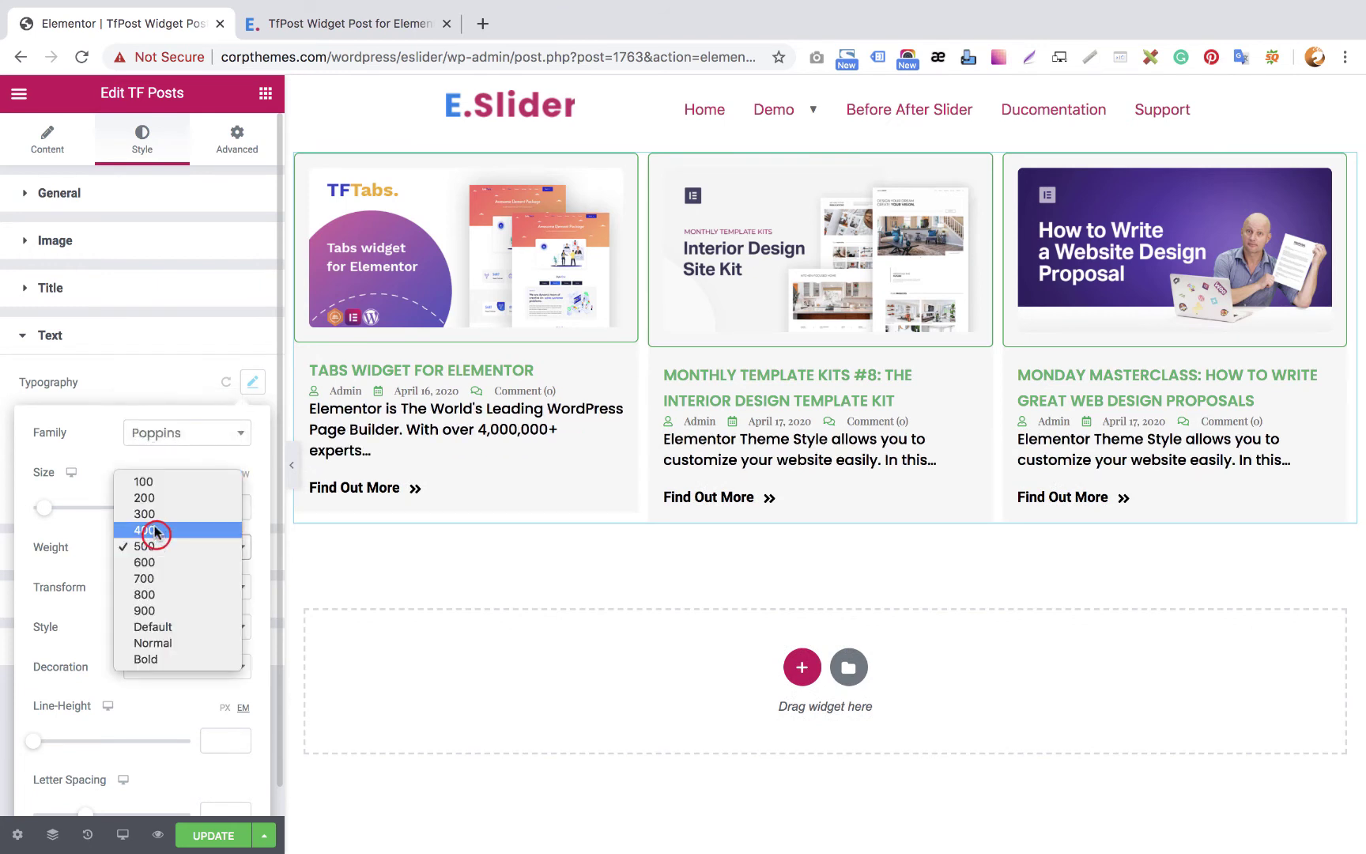
left_click(150, 520)
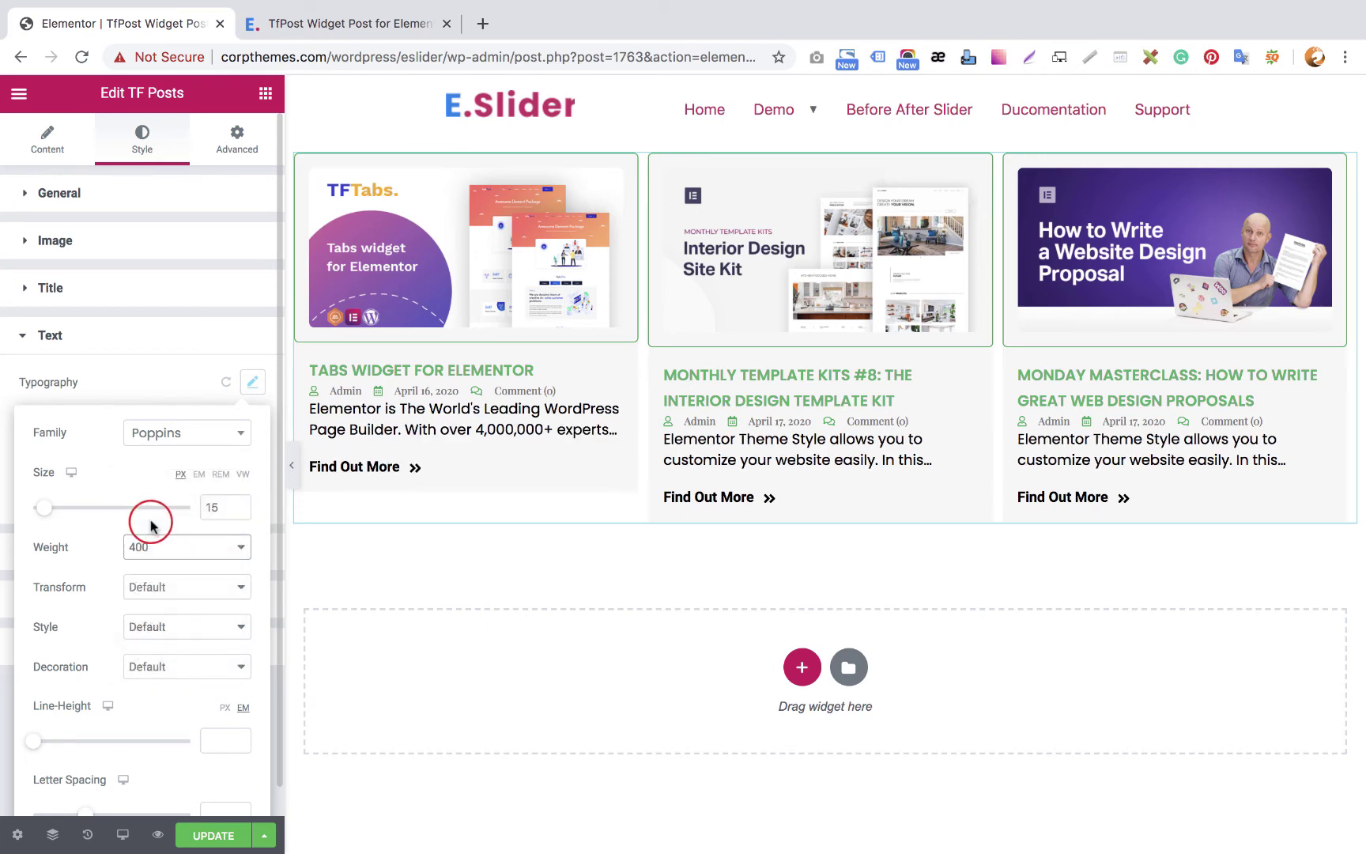
Switch the excerpt text's line height to pixels and set it to 27 px
left_click(225, 708)
left_click(220, 740)
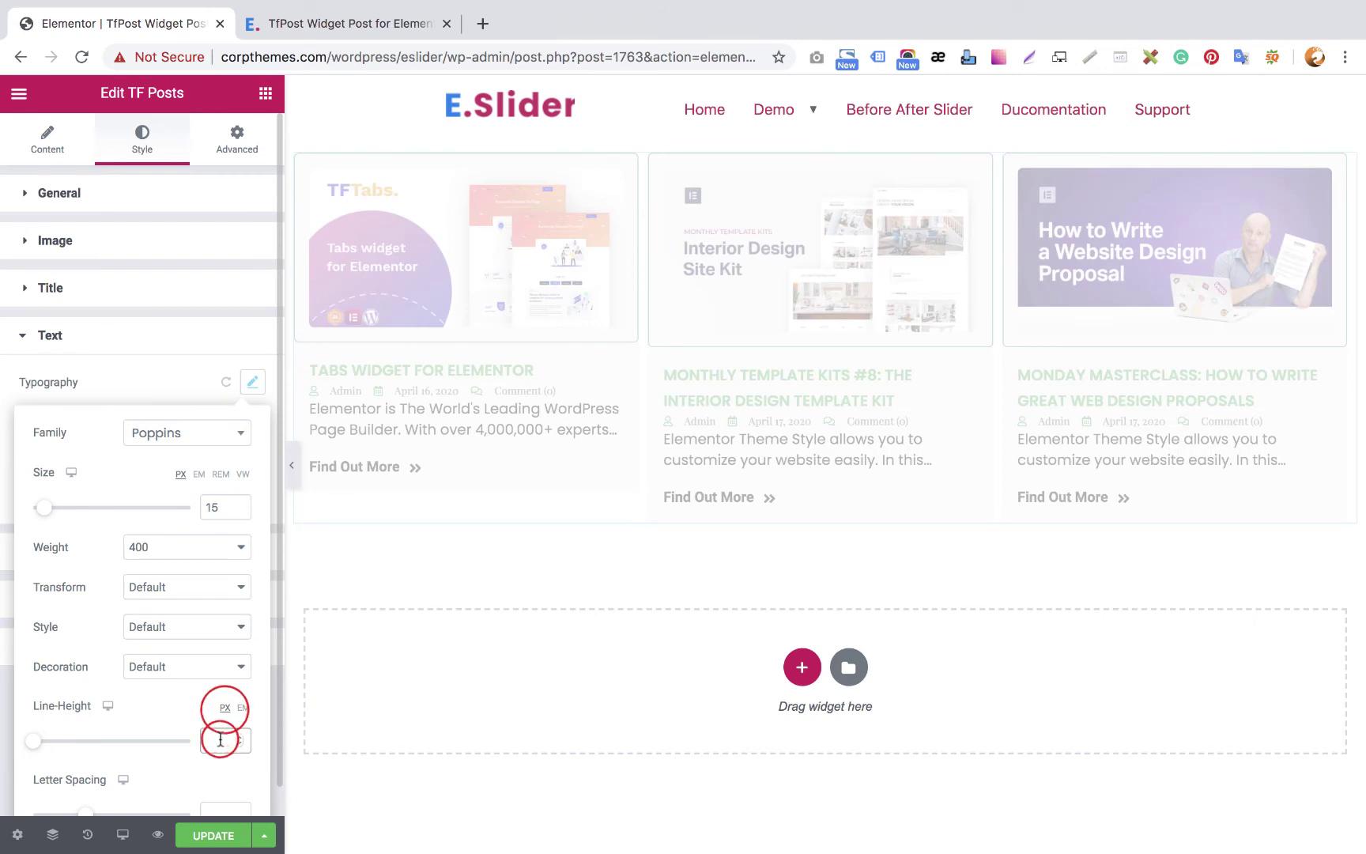
type("27")
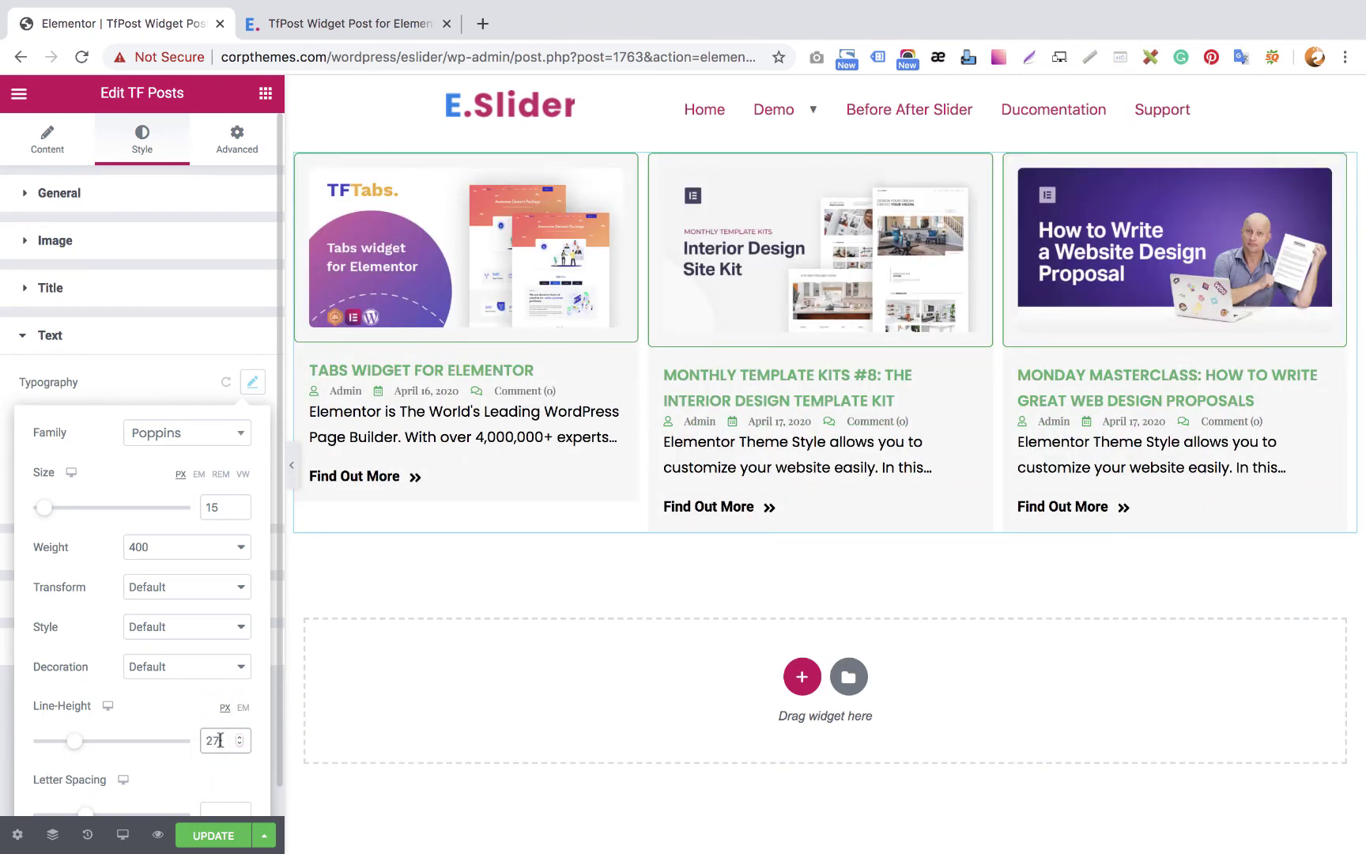
Try the hex color #9999 and the black swatch as the excerpt text color
scroll(162, 601, "down", 1)
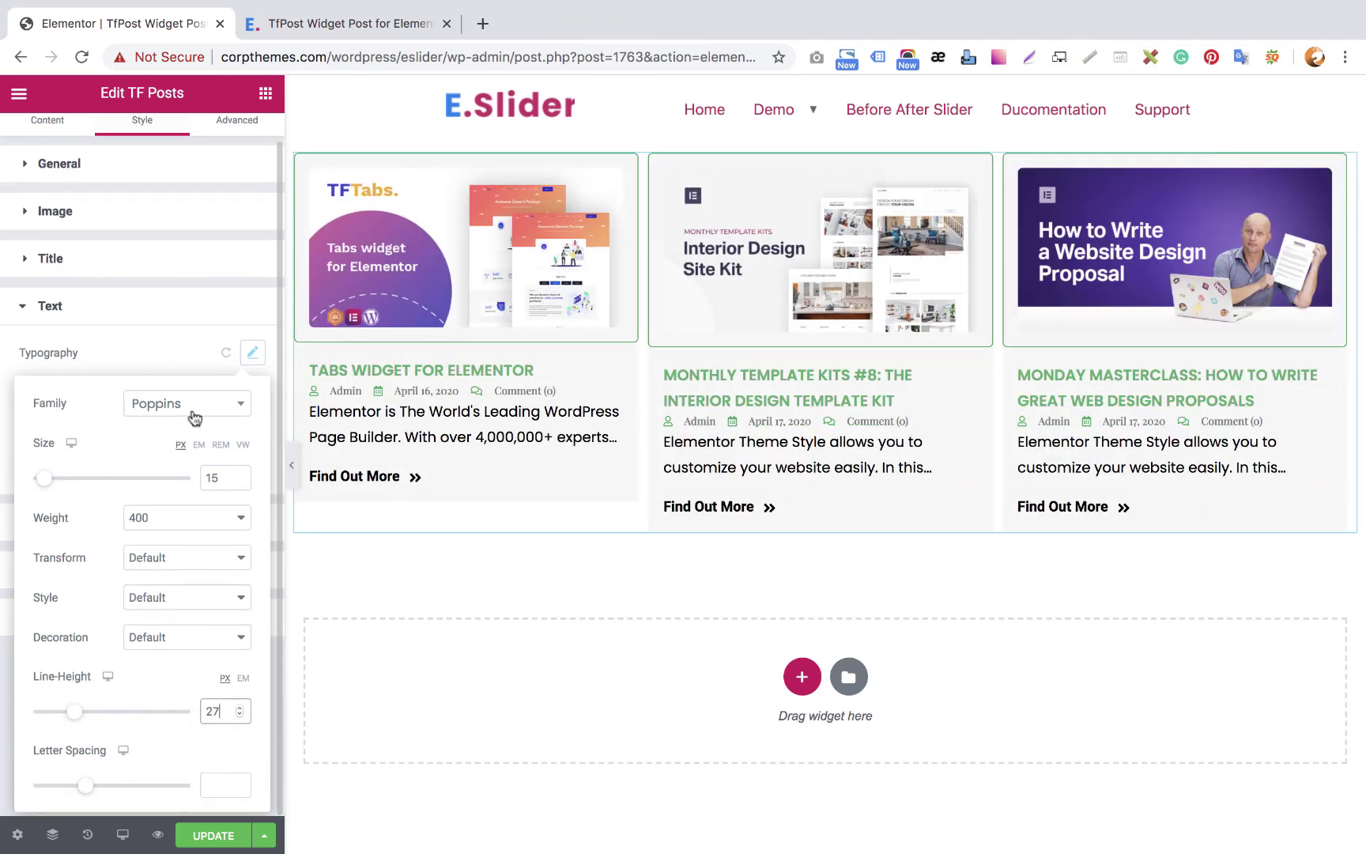
left_click(253, 356)
left_click(225, 392)
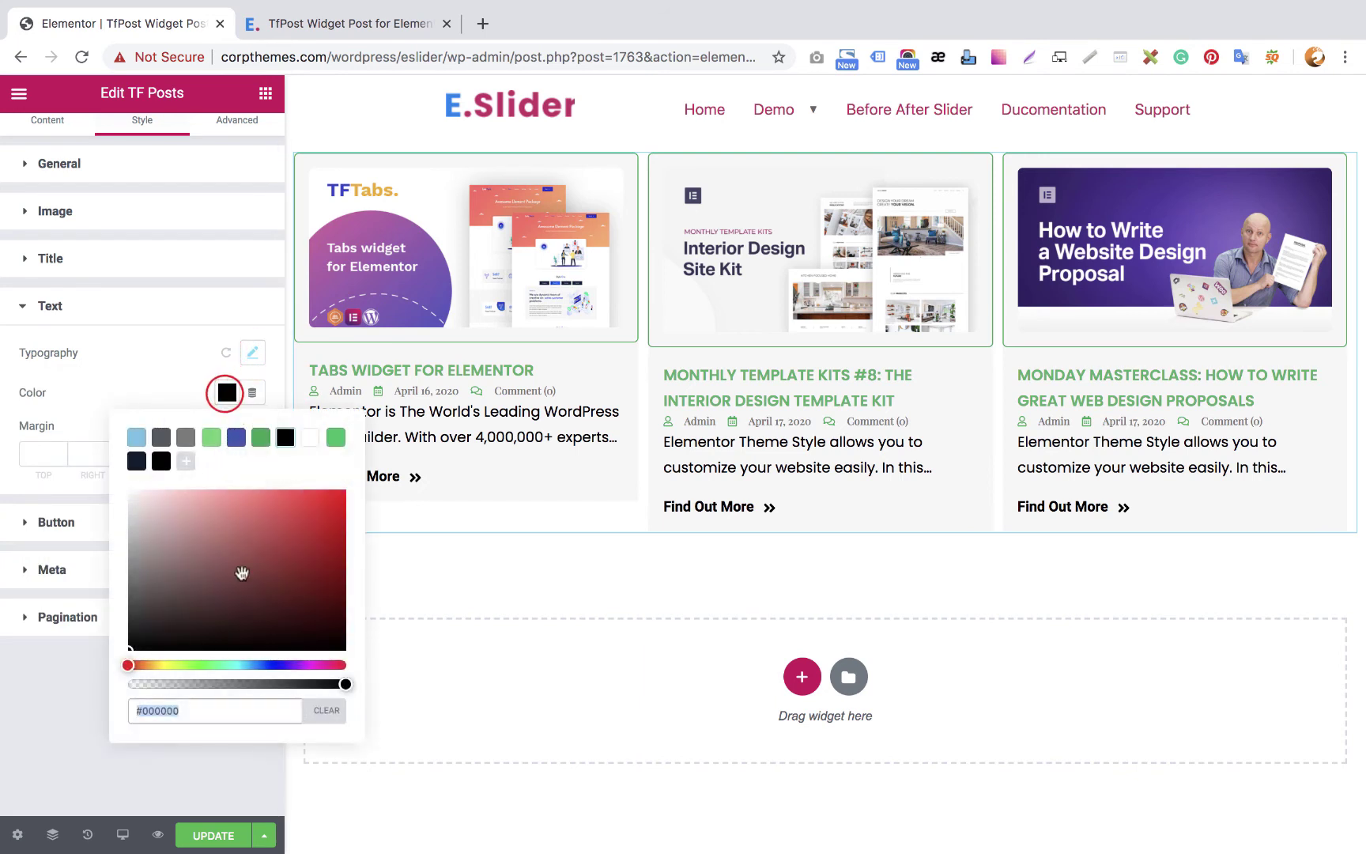
left_click(225, 711)
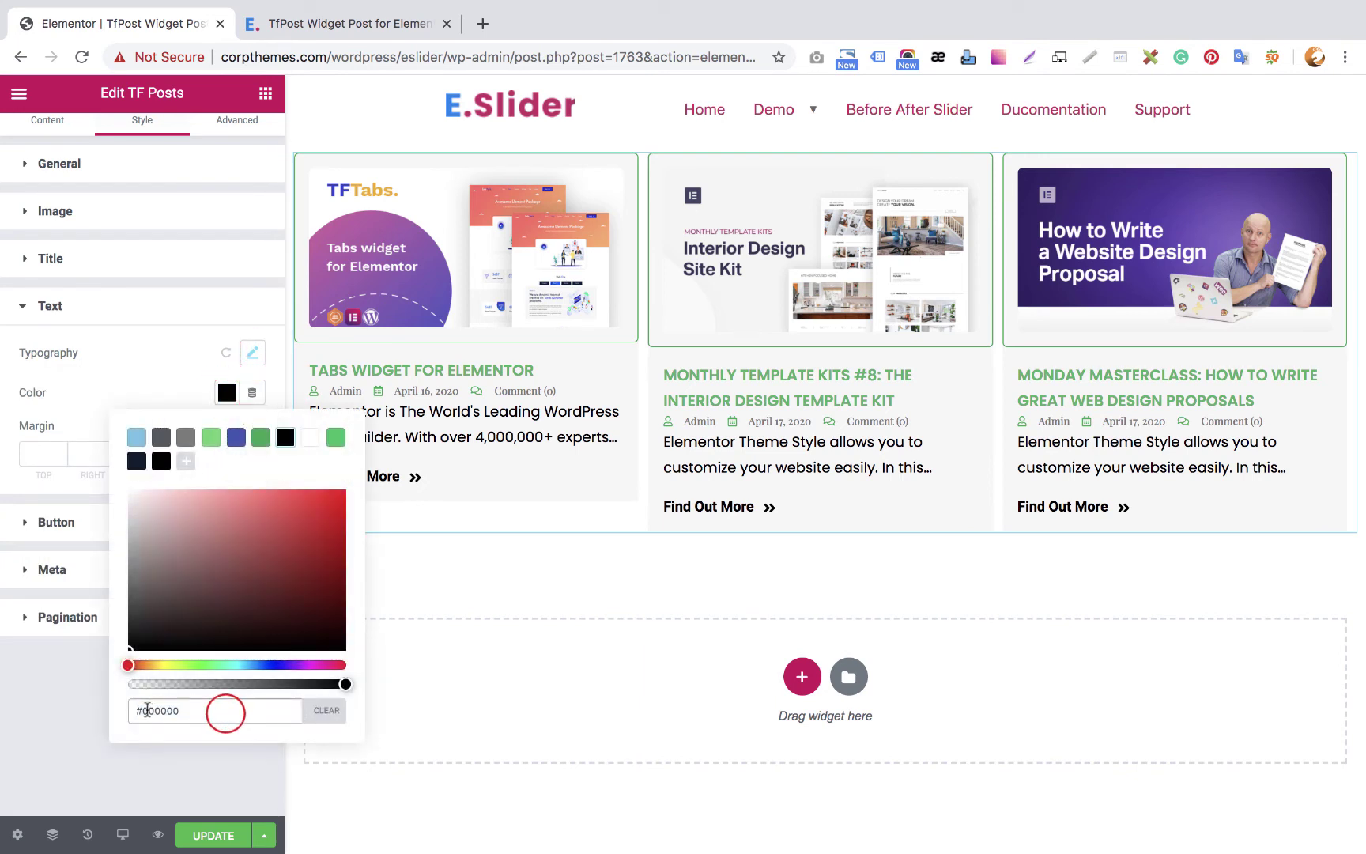
double_click(225, 710)
type("9999")
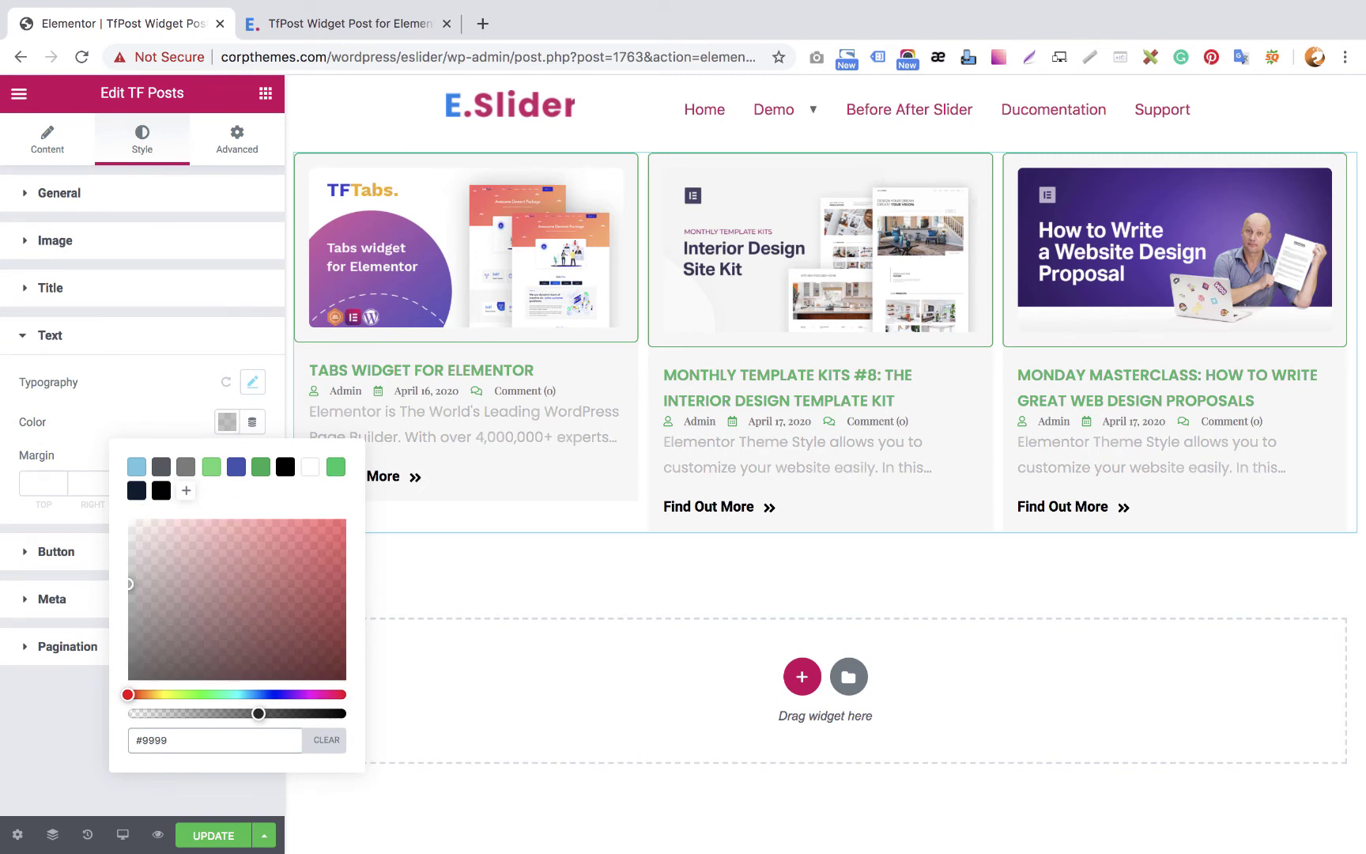
key("BackSpace")
key("BackSpace")
key("BackSpace")
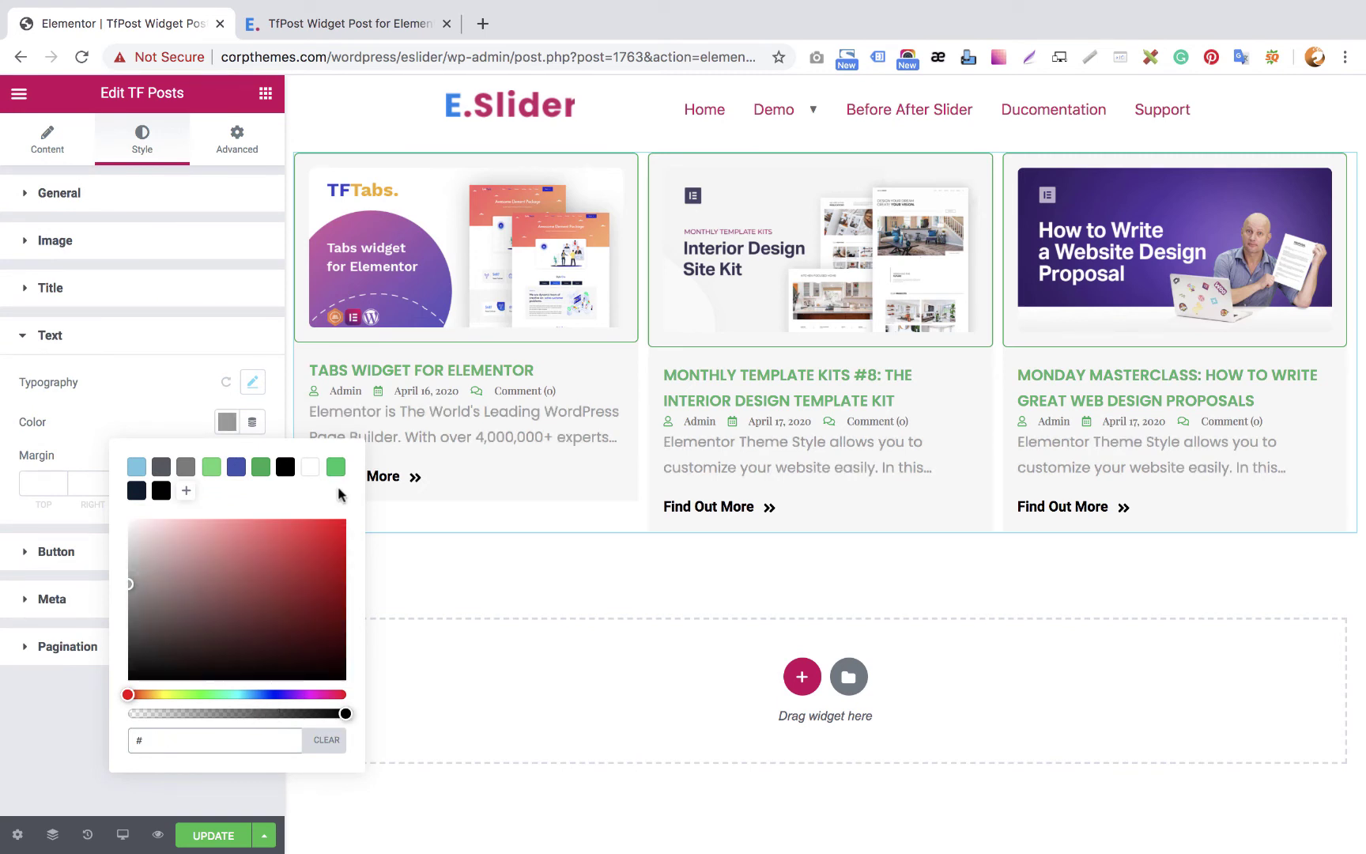
left_click(286, 468)
left_click(286, 467)
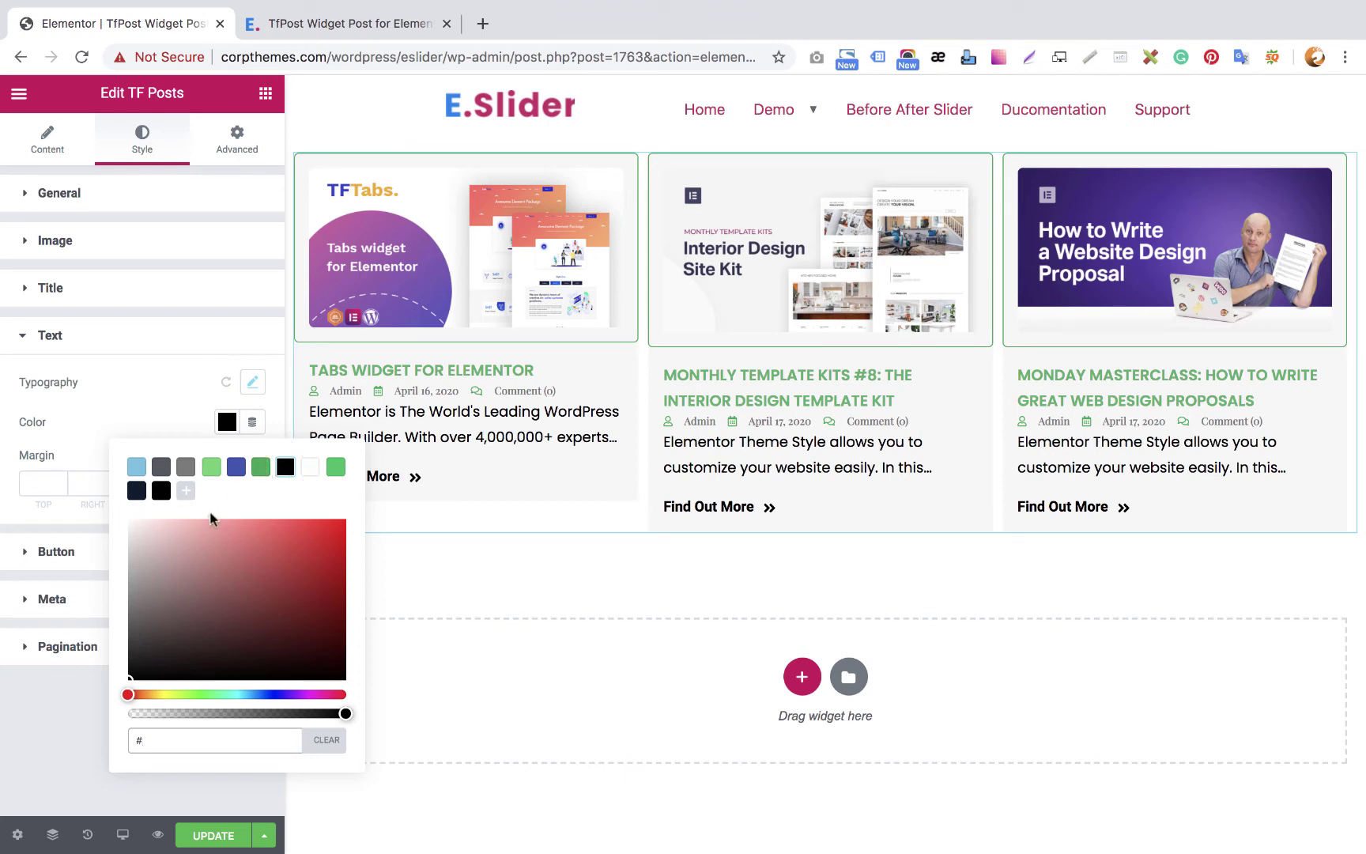
Try lighter grey shades for the excerpt text color and settle on the dark grey #2D2727
left_click(140, 569)
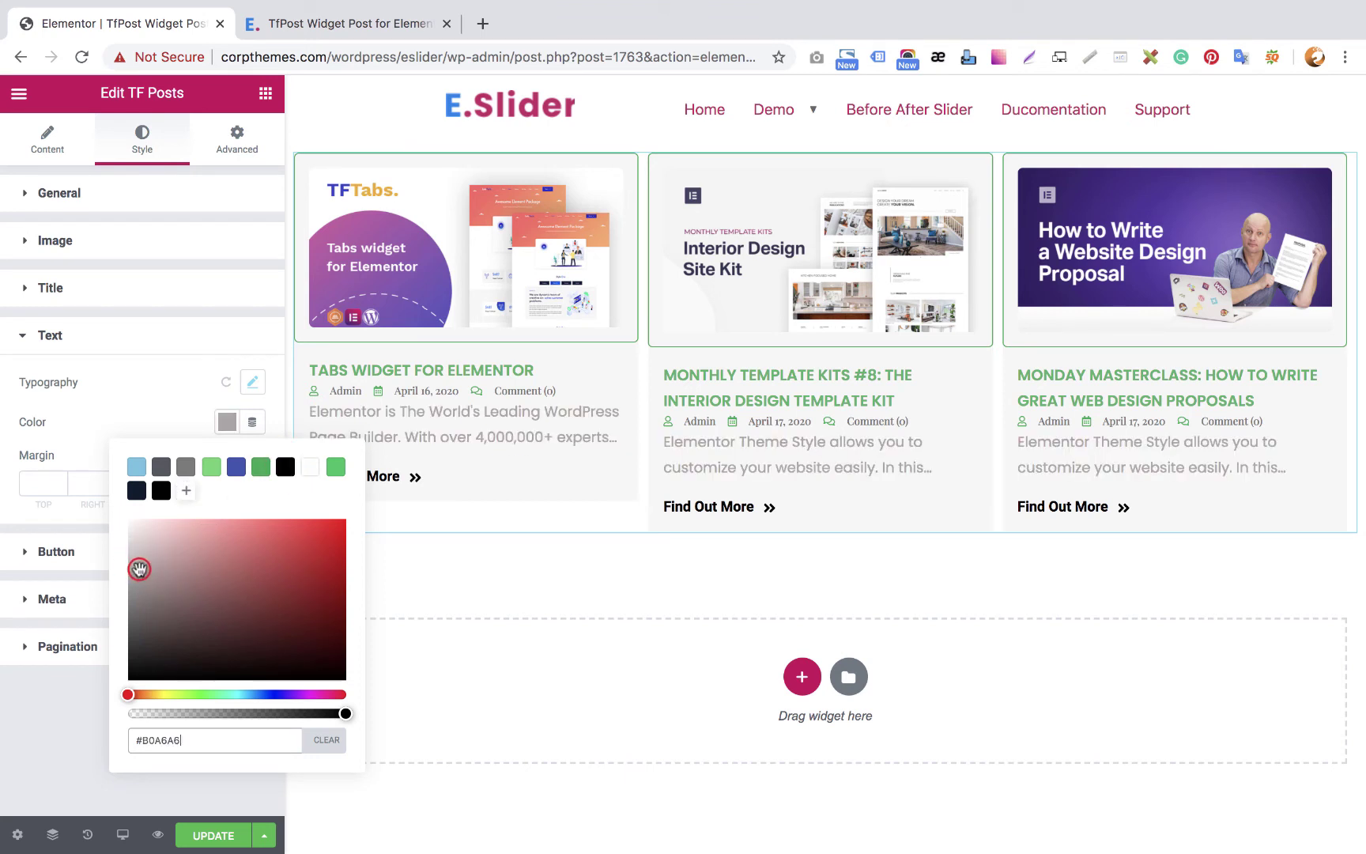
left_click(136, 599)
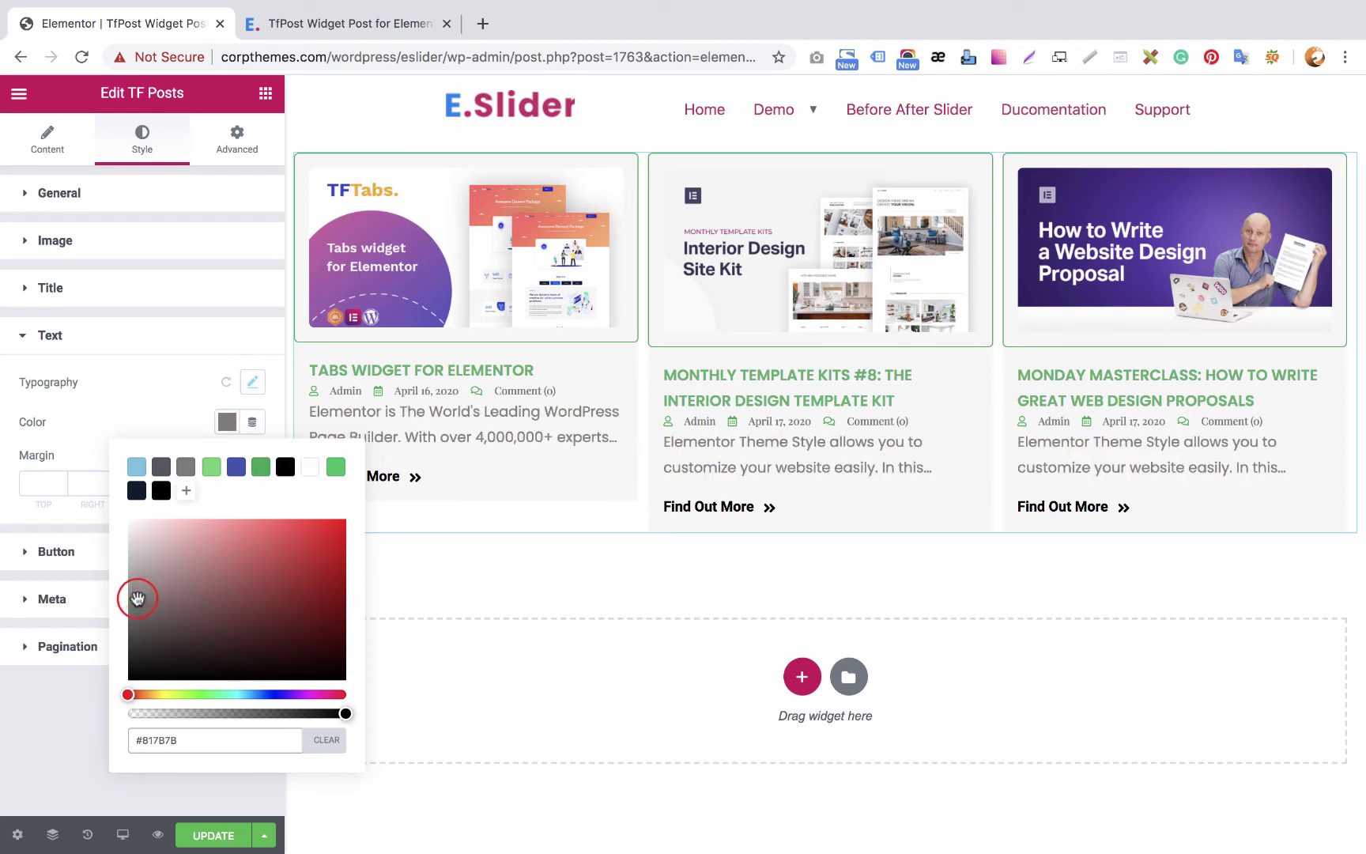
left_click(152, 622)
left_click(155, 652)
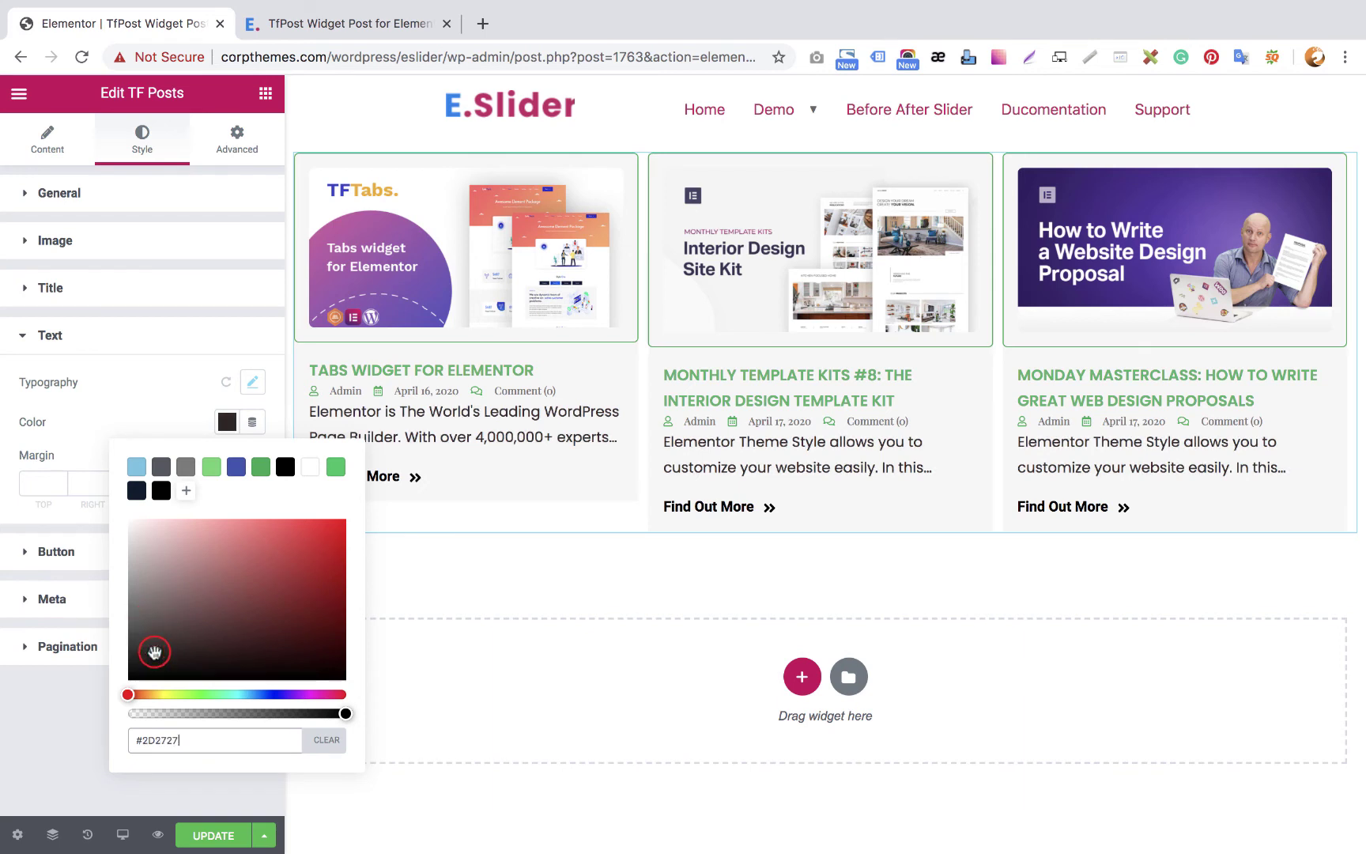
left_click(226, 422)
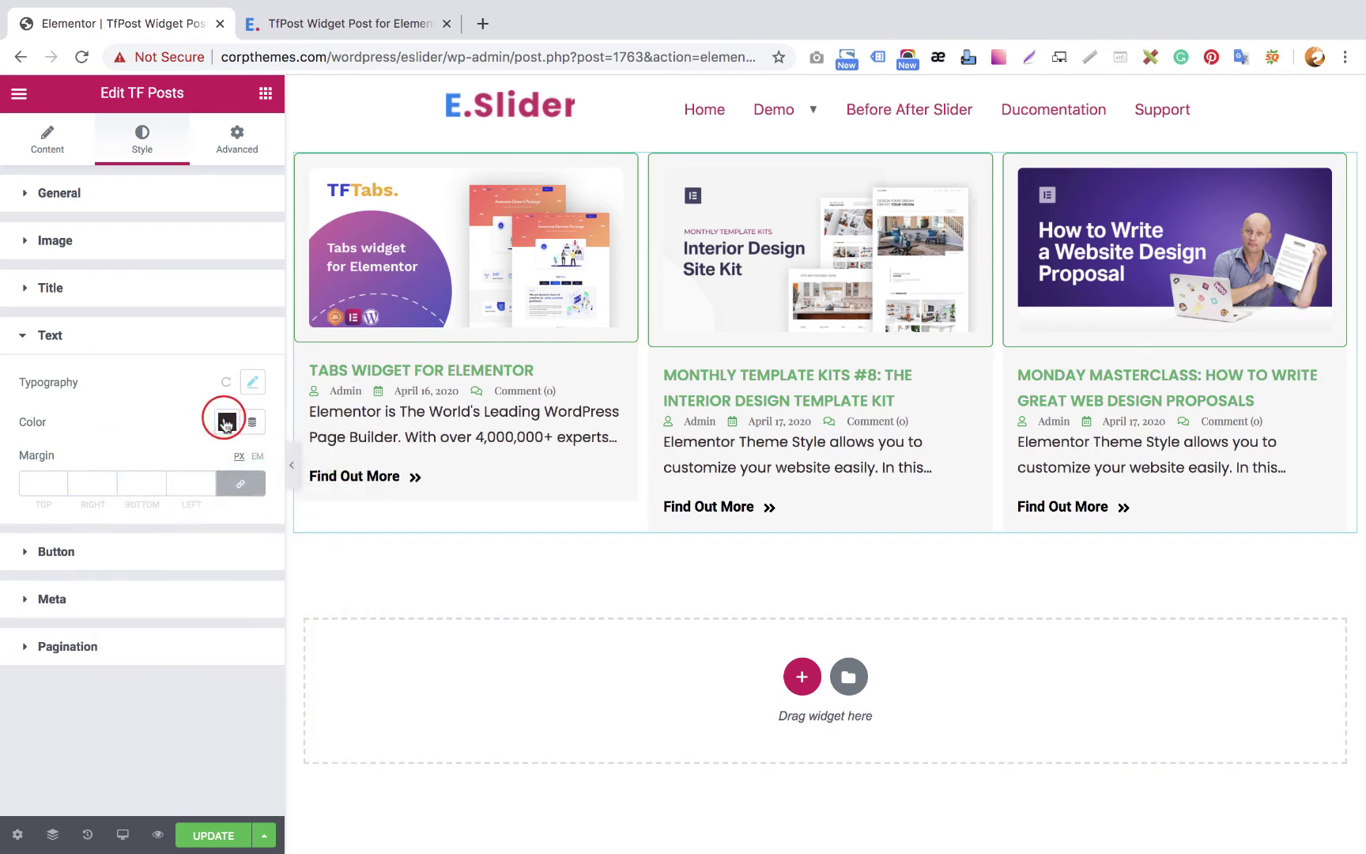
Unlink the excerpt text's margin sides and raise only the top margin to 17 px
type("0")
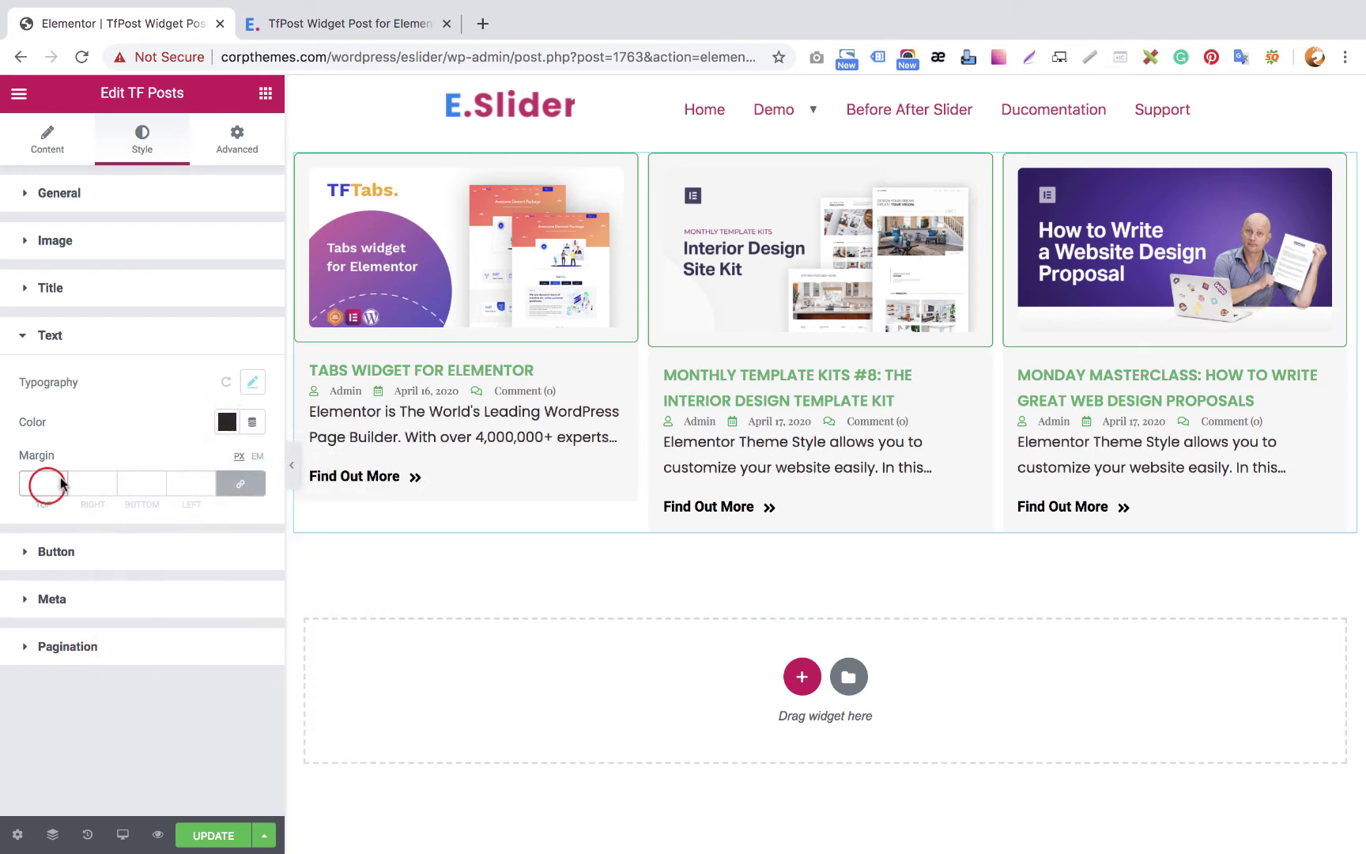
left_click(240, 484)
left_click(63, 481)
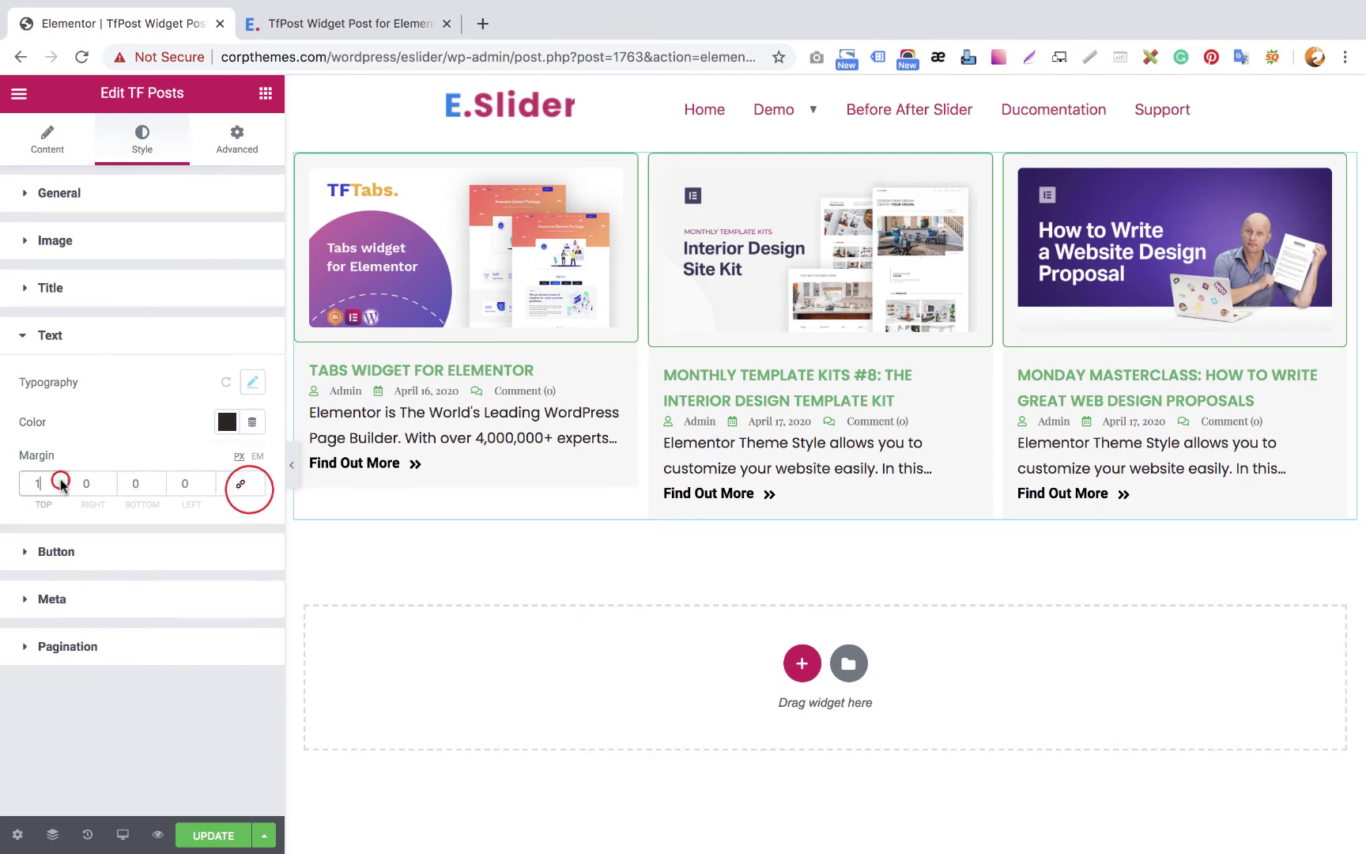
left_click(63, 481)
left_click(62, 481)
left_click(63, 481)
left_click(63, 480)
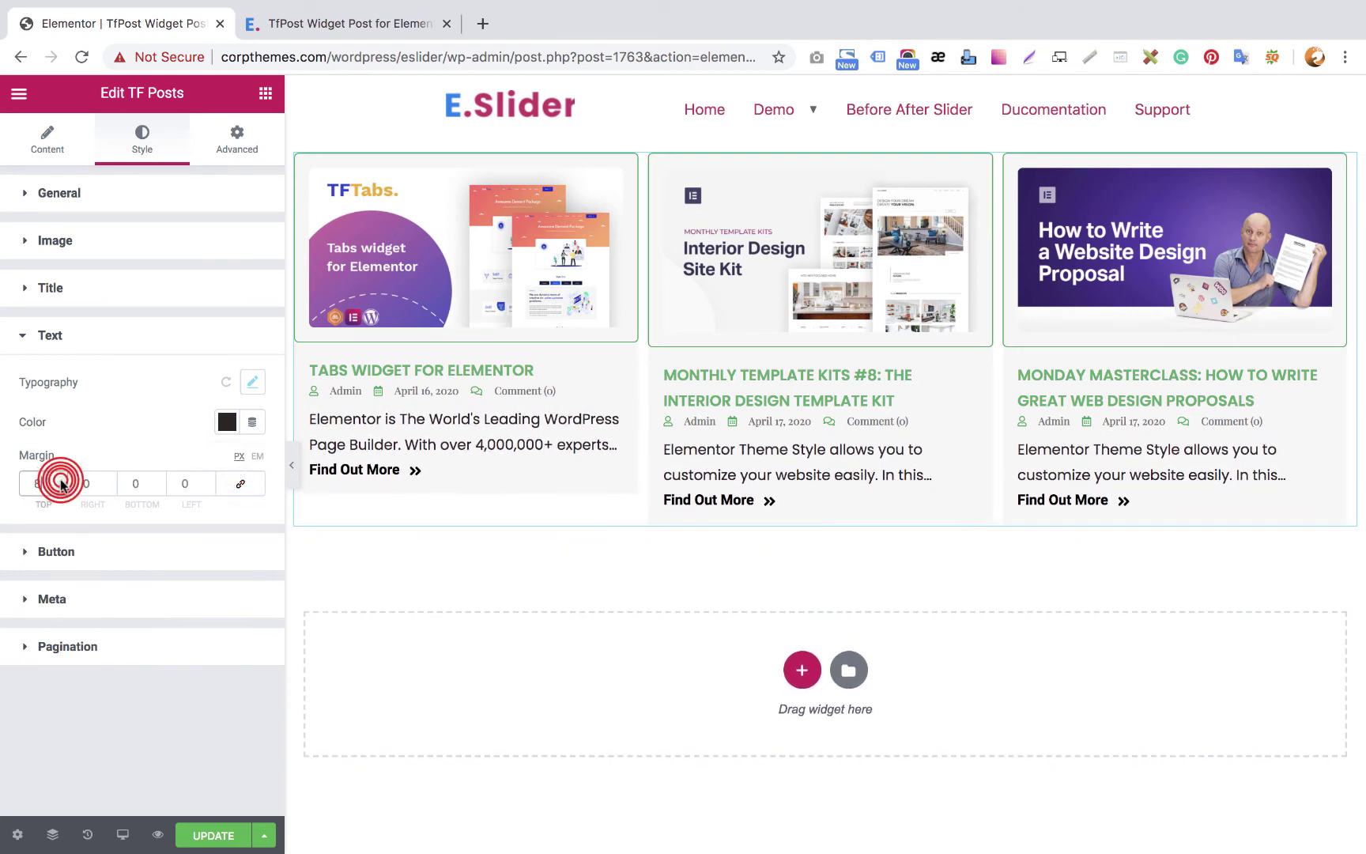
left_click(63, 481)
left_click(62, 480)
left_click(62, 480)
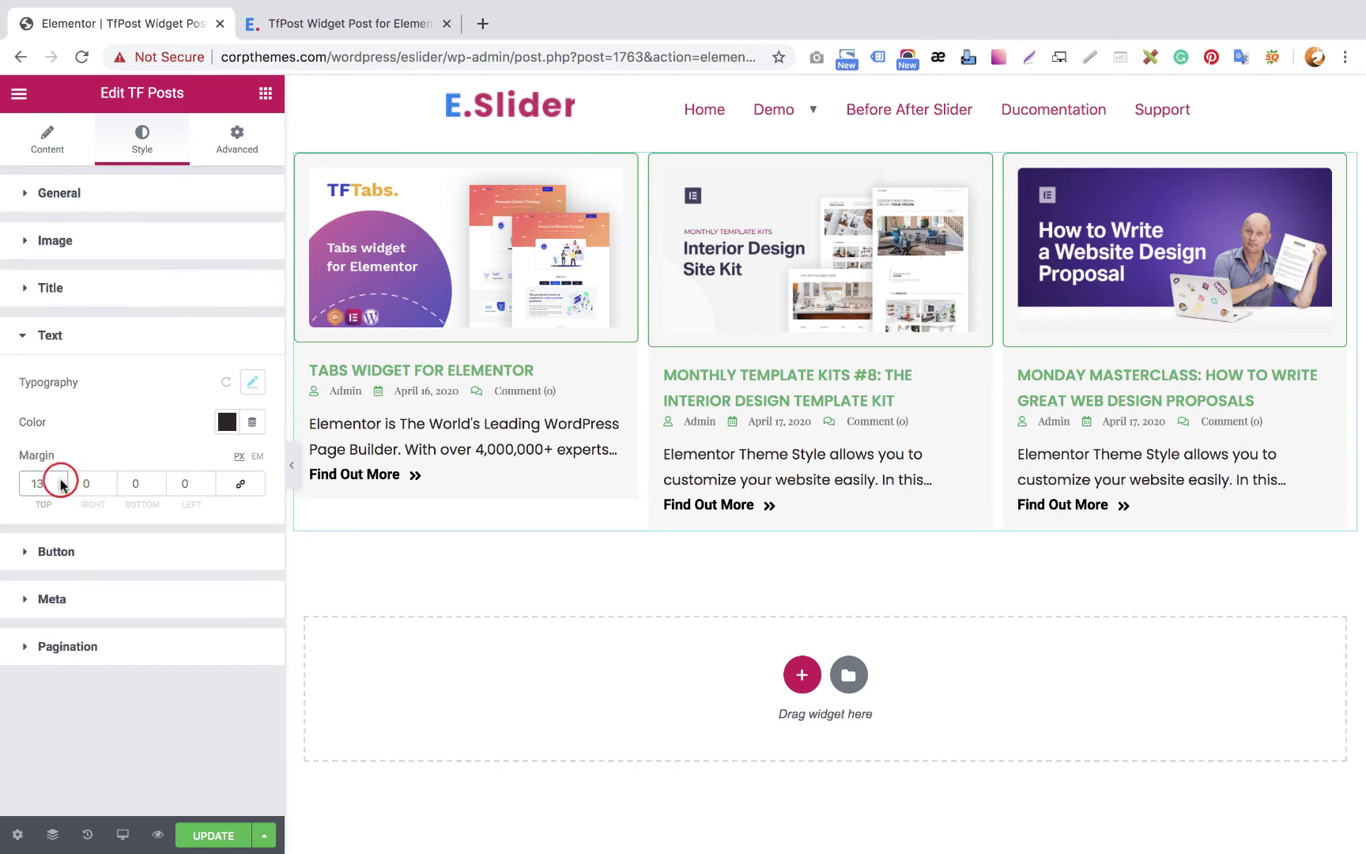
left_click(63, 480)
left_click(62, 480)
left_click(62, 480)
left_click(62, 480)
left_click(62, 481)
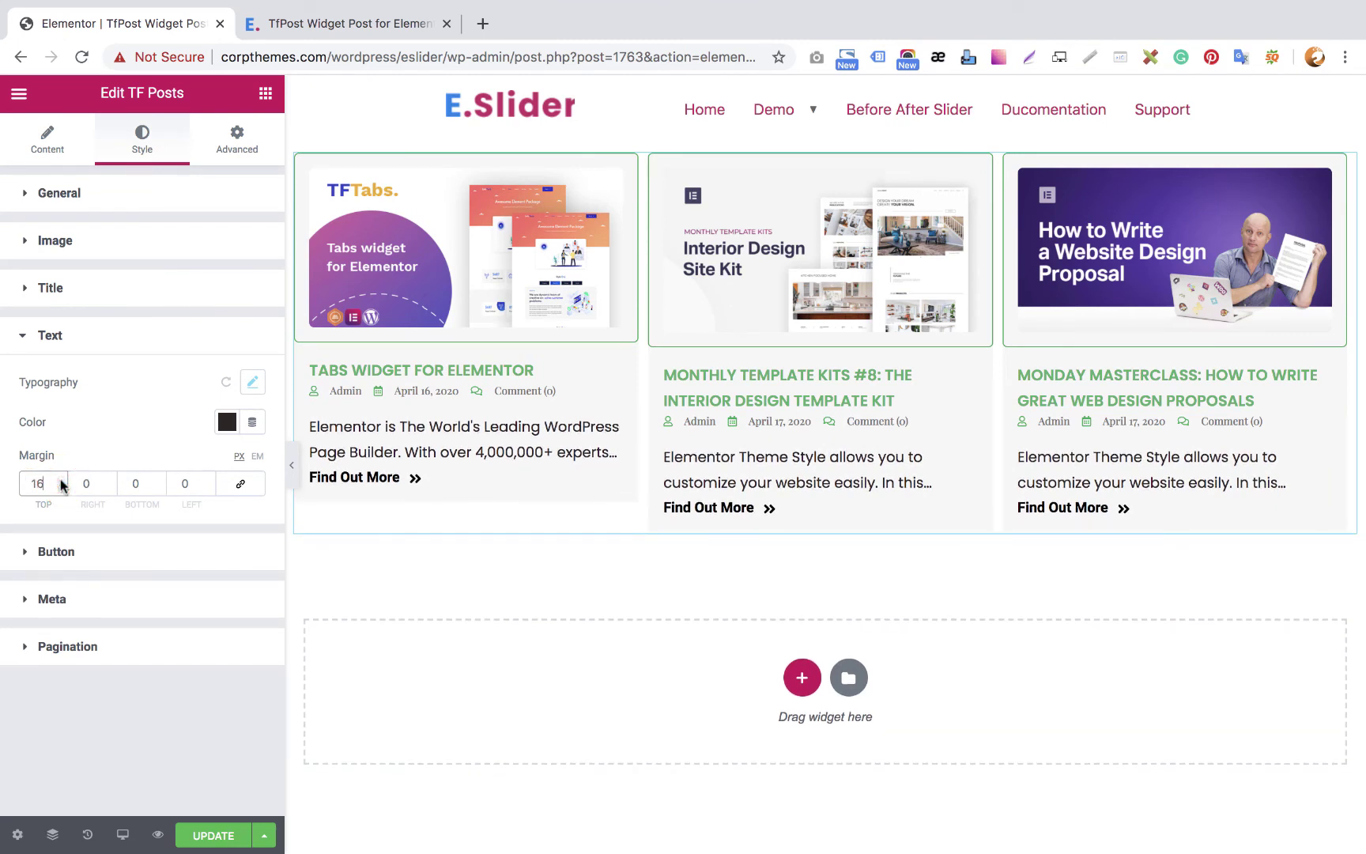
left_click(63, 480)
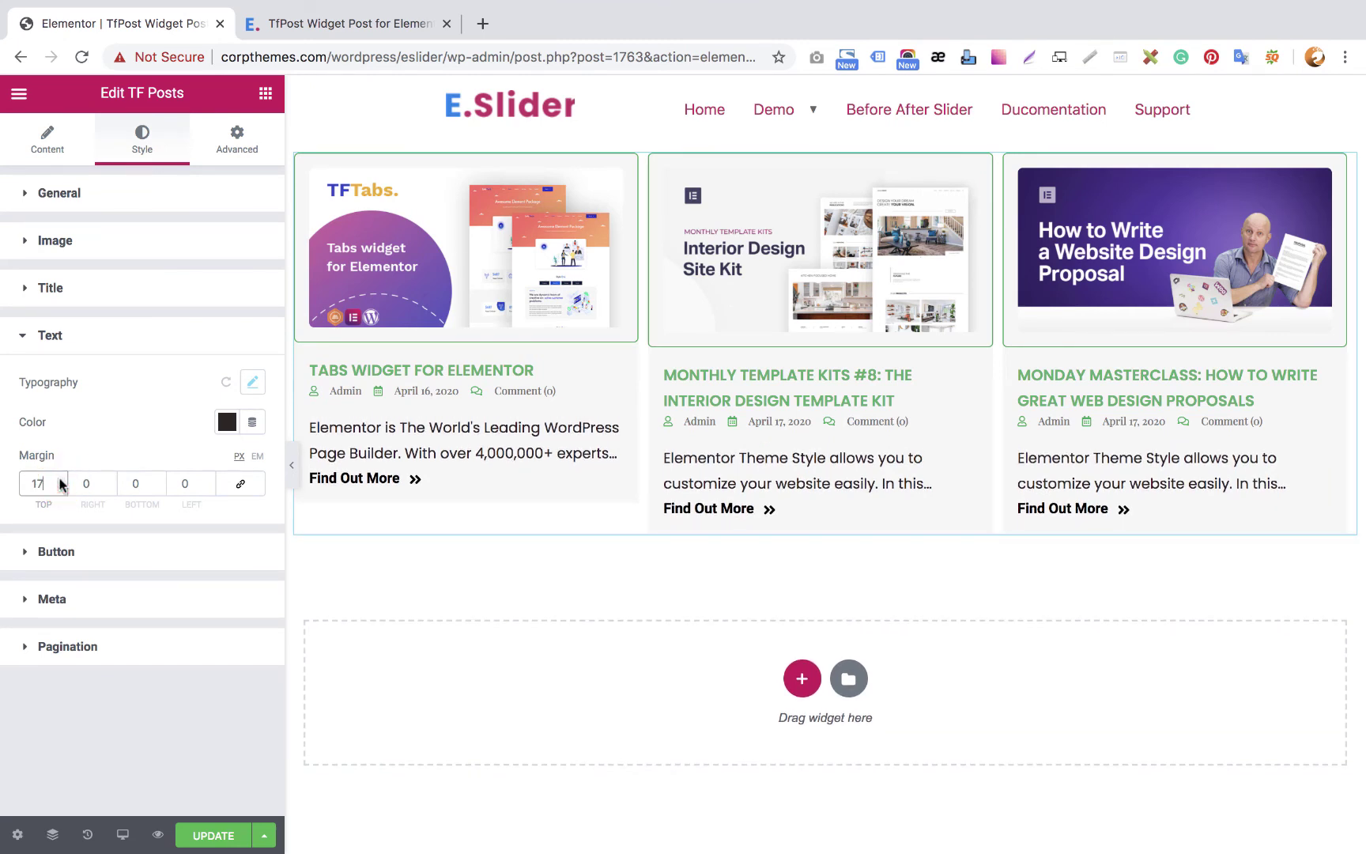
Set the excerpt text's bottom margin to 19 px and close the text style settings
left_click(161, 480)
left_click(161, 480)
left_click(161, 481)
left_click(161, 481)
left_click(161, 480)
left_click(161, 480)
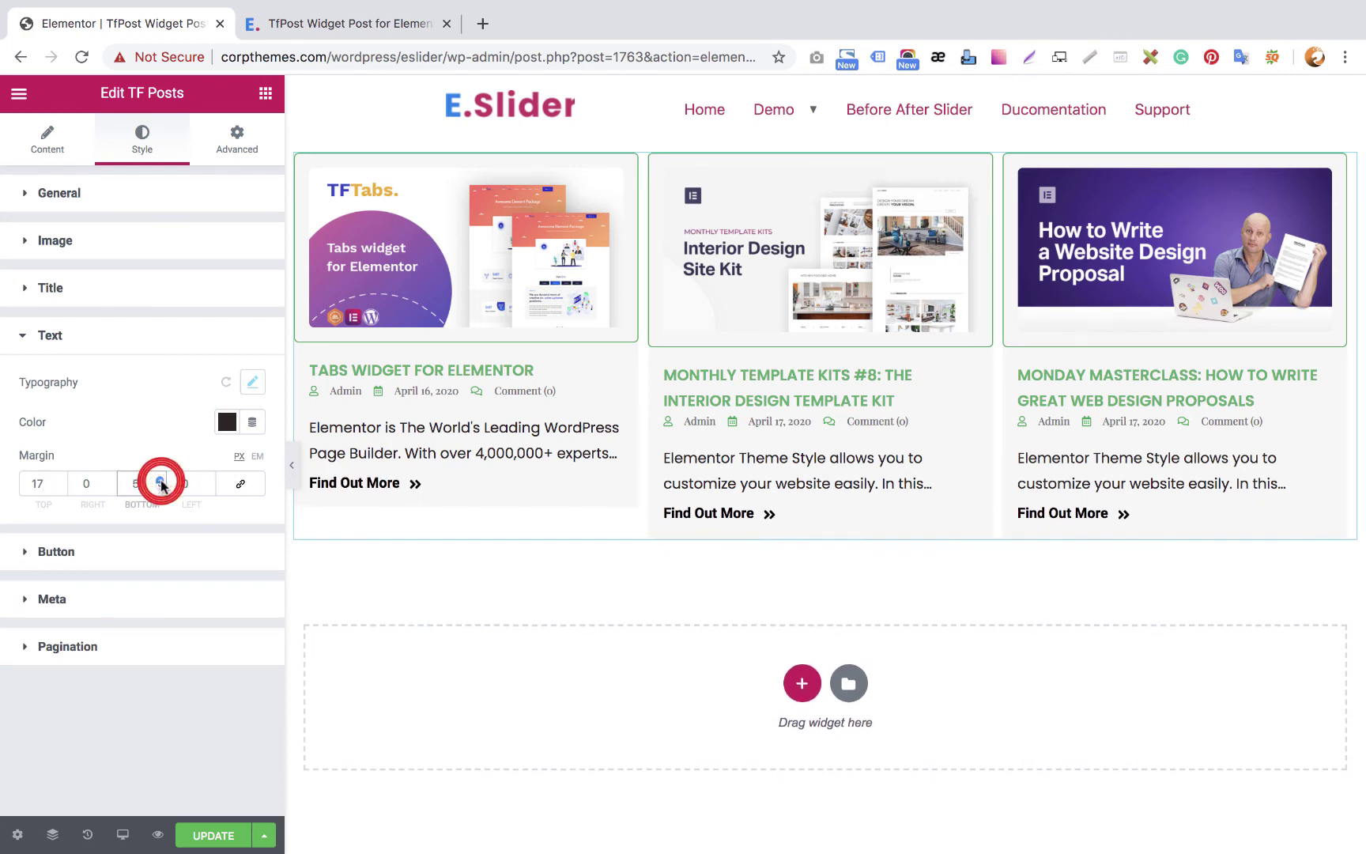
left_click(161, 481)
left_click(161, 480)
left_click(161, 480)
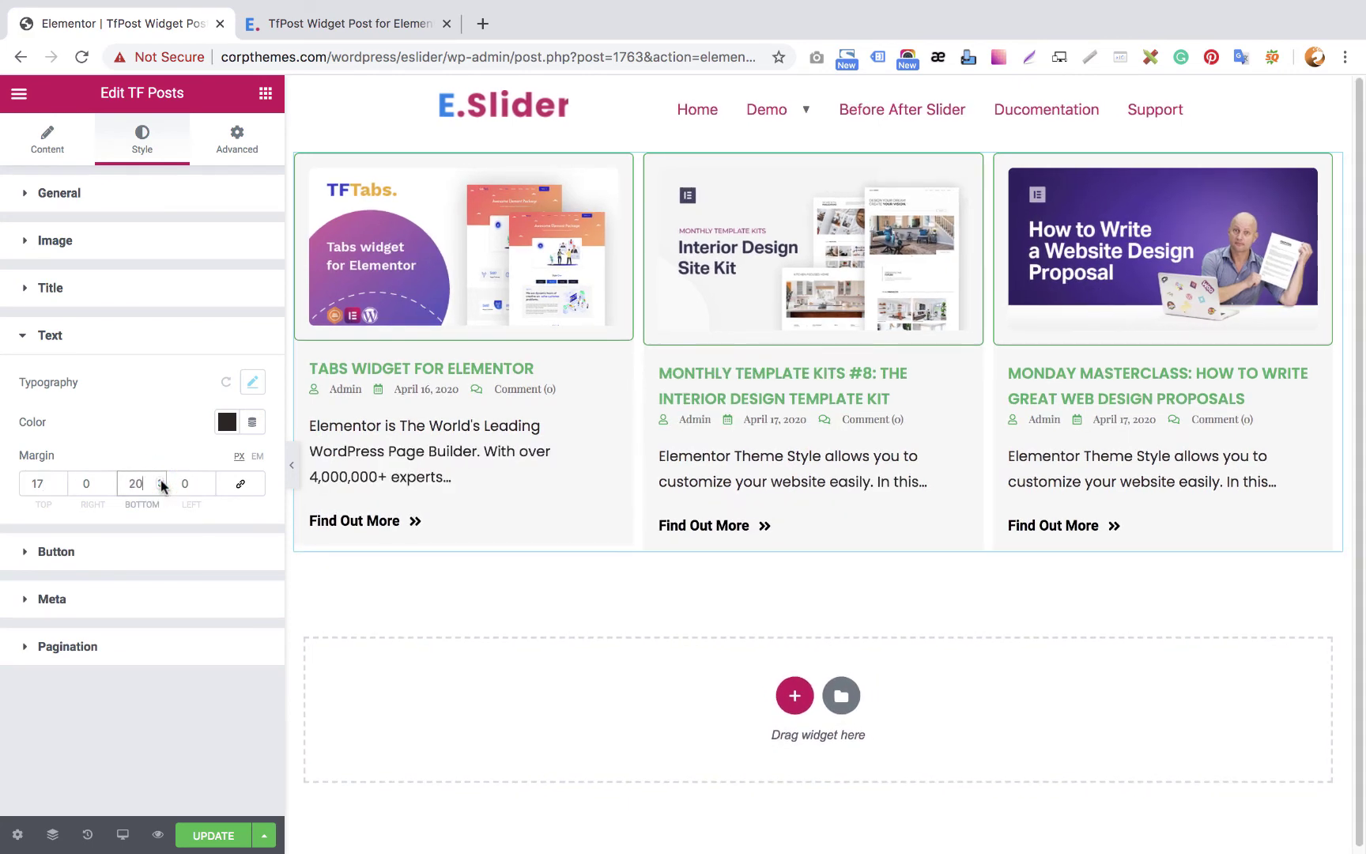
left_click(160, 486)
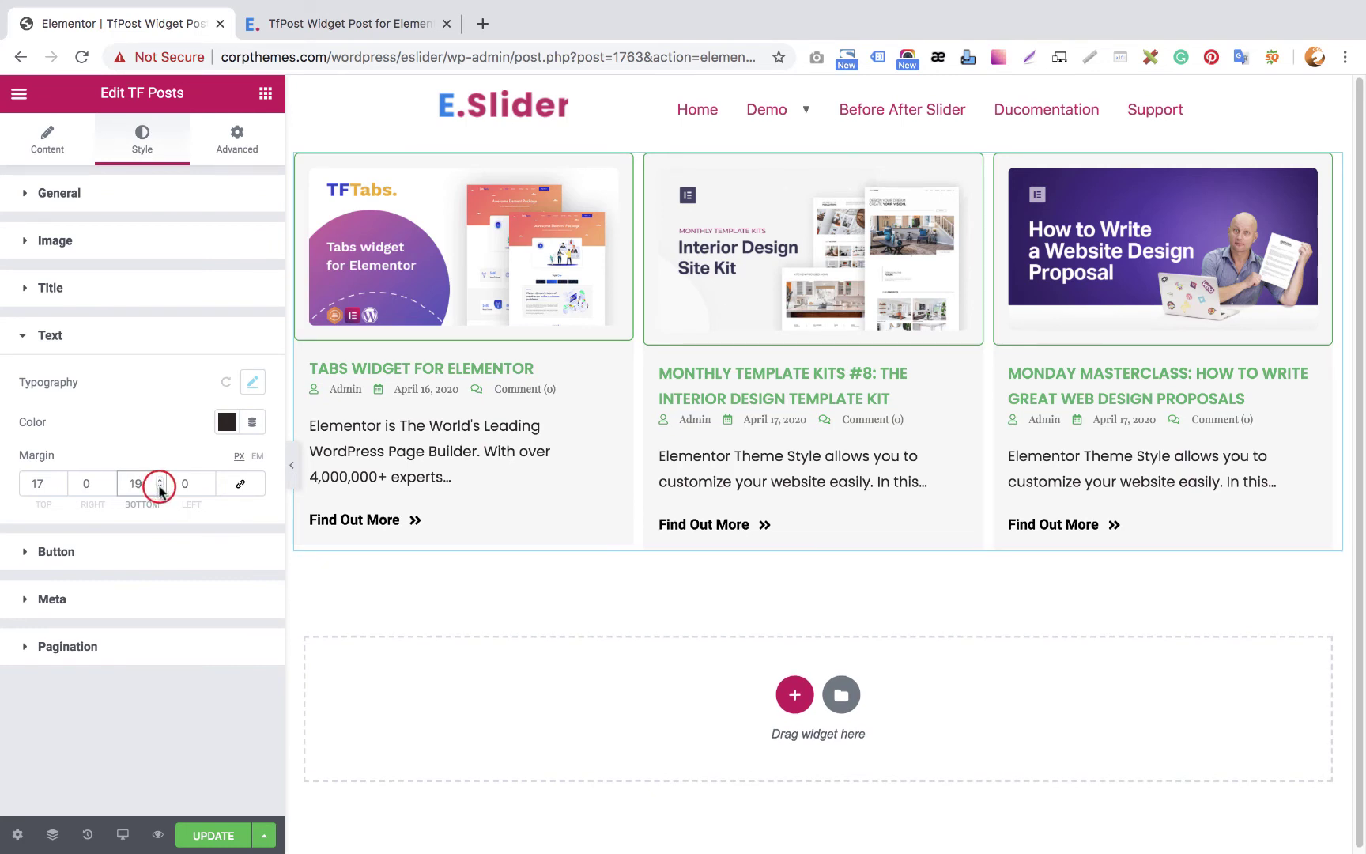
left_click(52, 335)
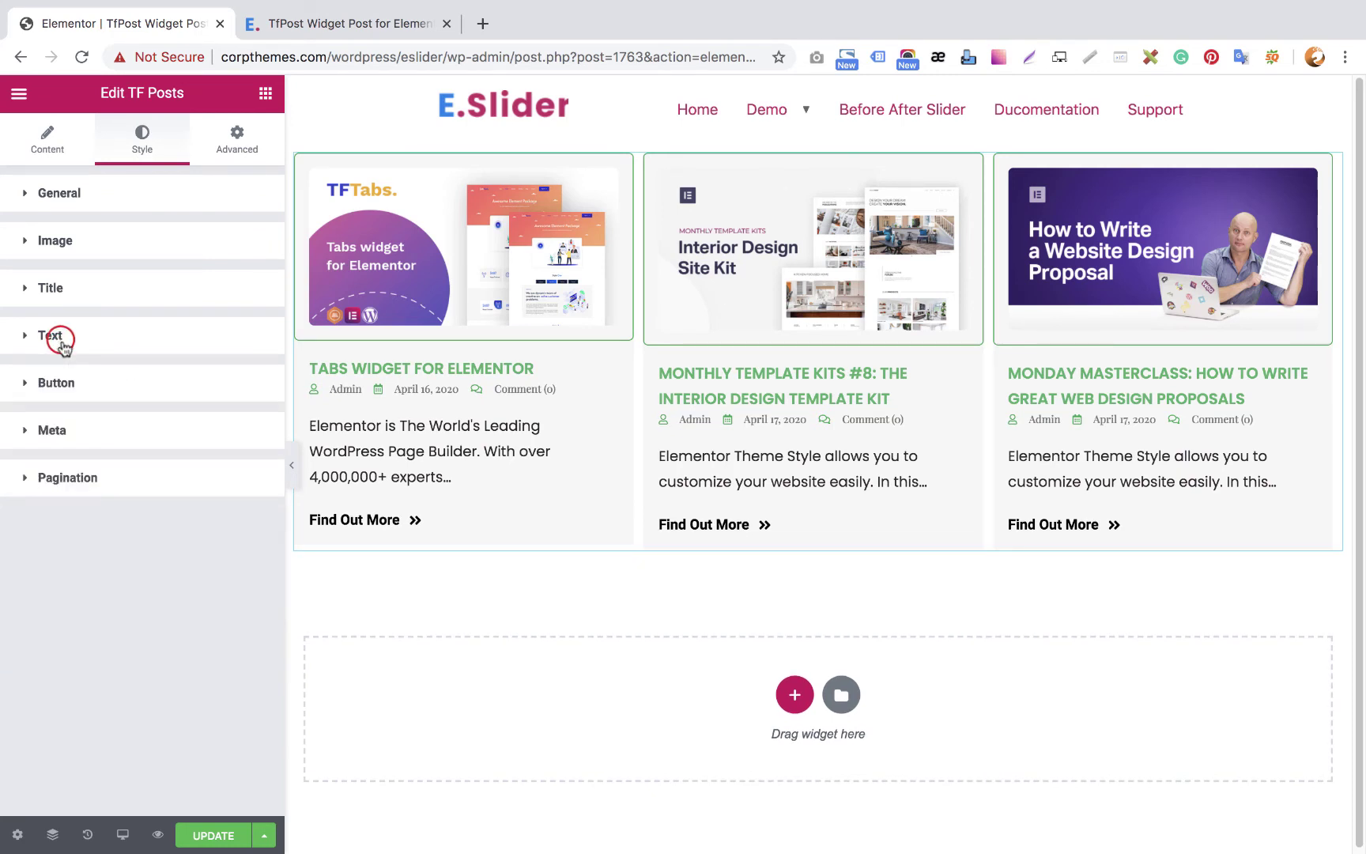
Try center, right and justified alignment for the Find Out More button, and return it to left
left_click(77, 386)
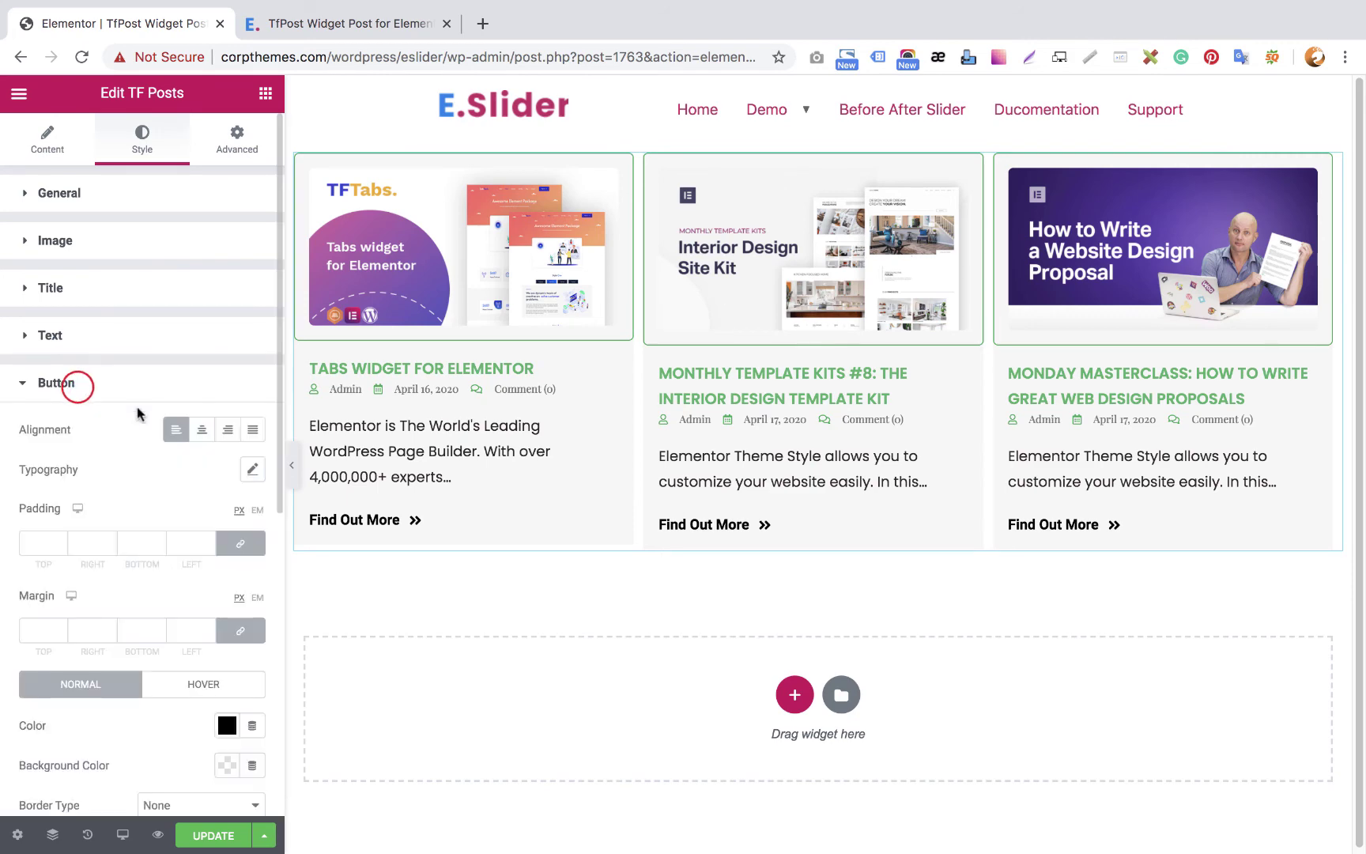
left_click(203, 433)
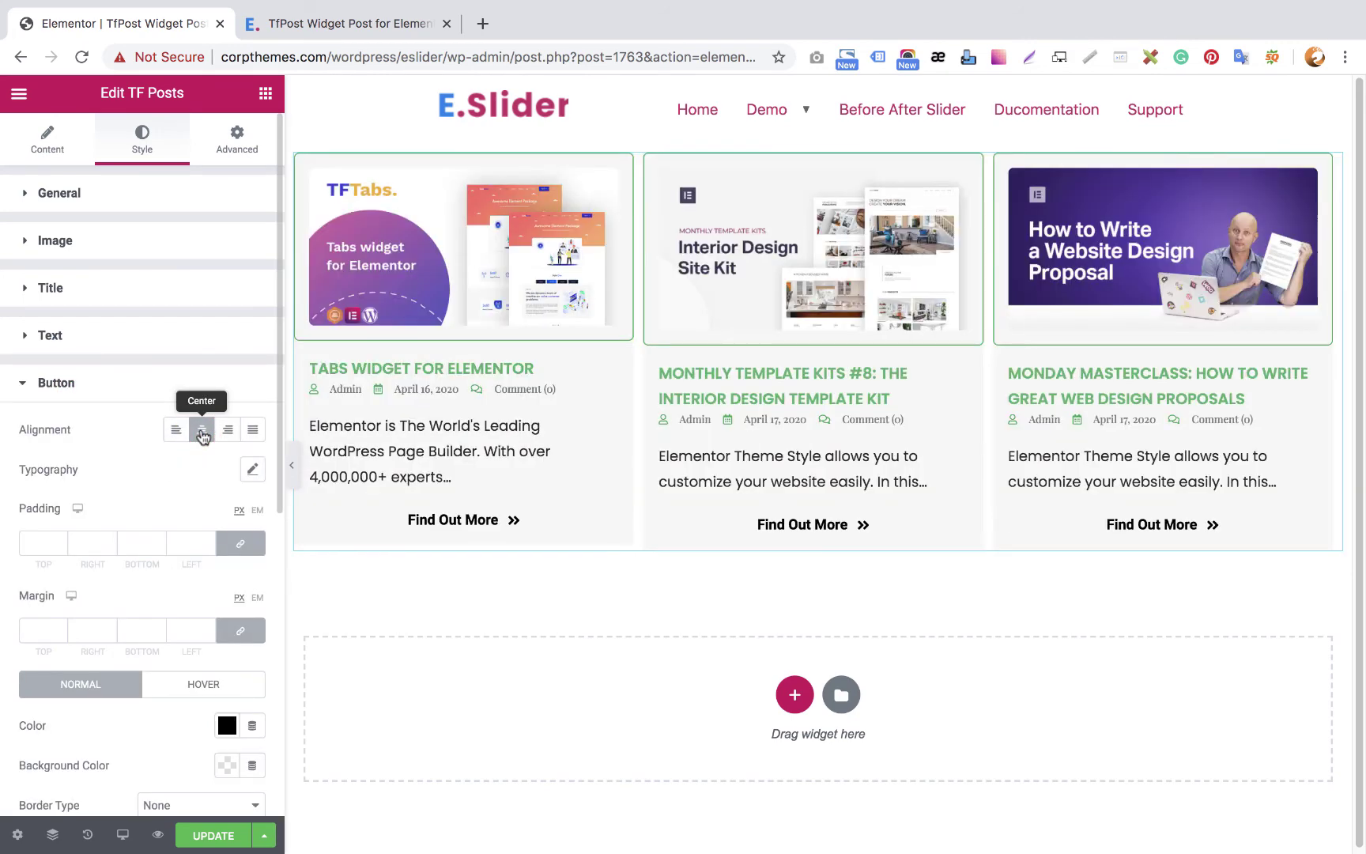
left_click(226, 432)
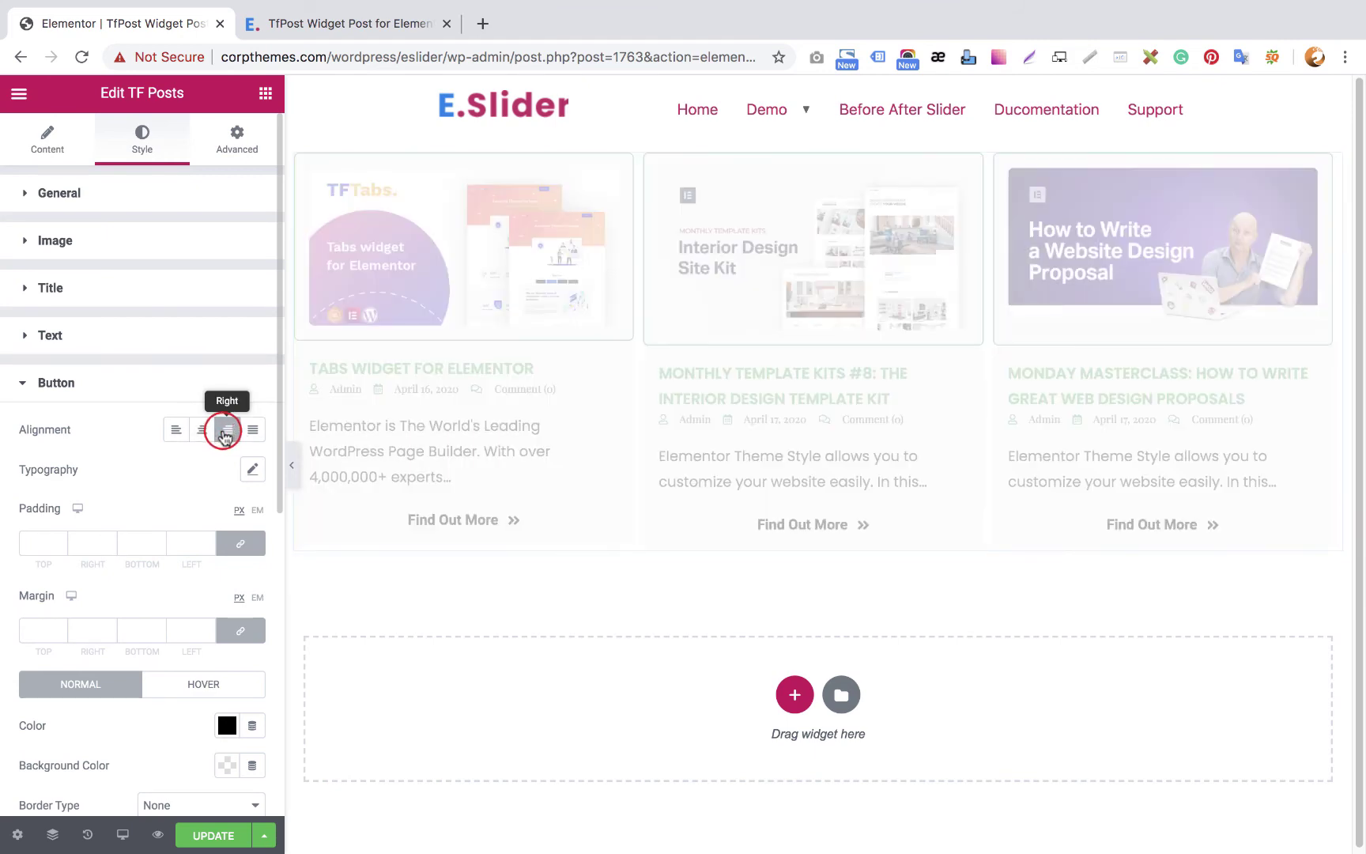
left_click(254, 429)
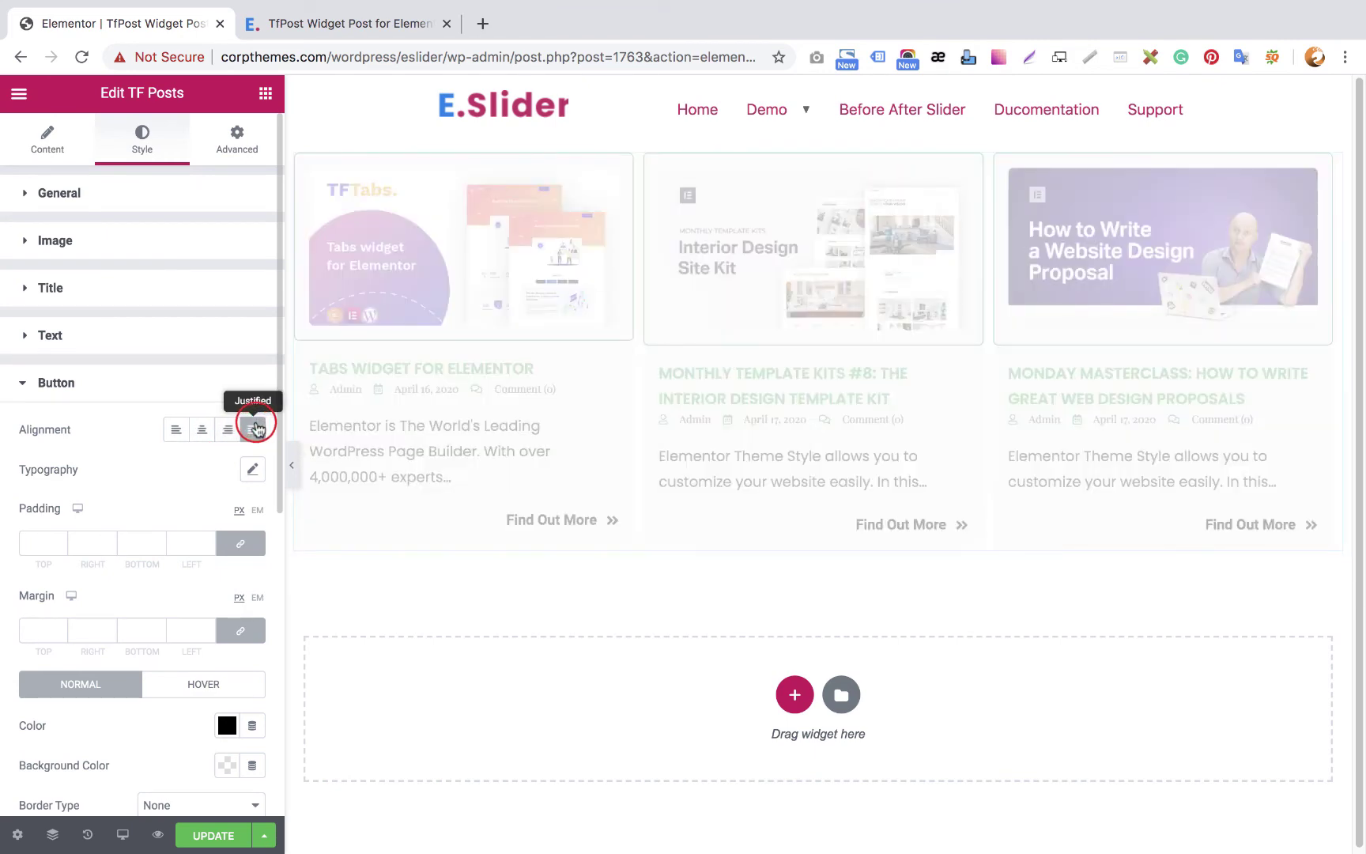
left_click(177, 429)
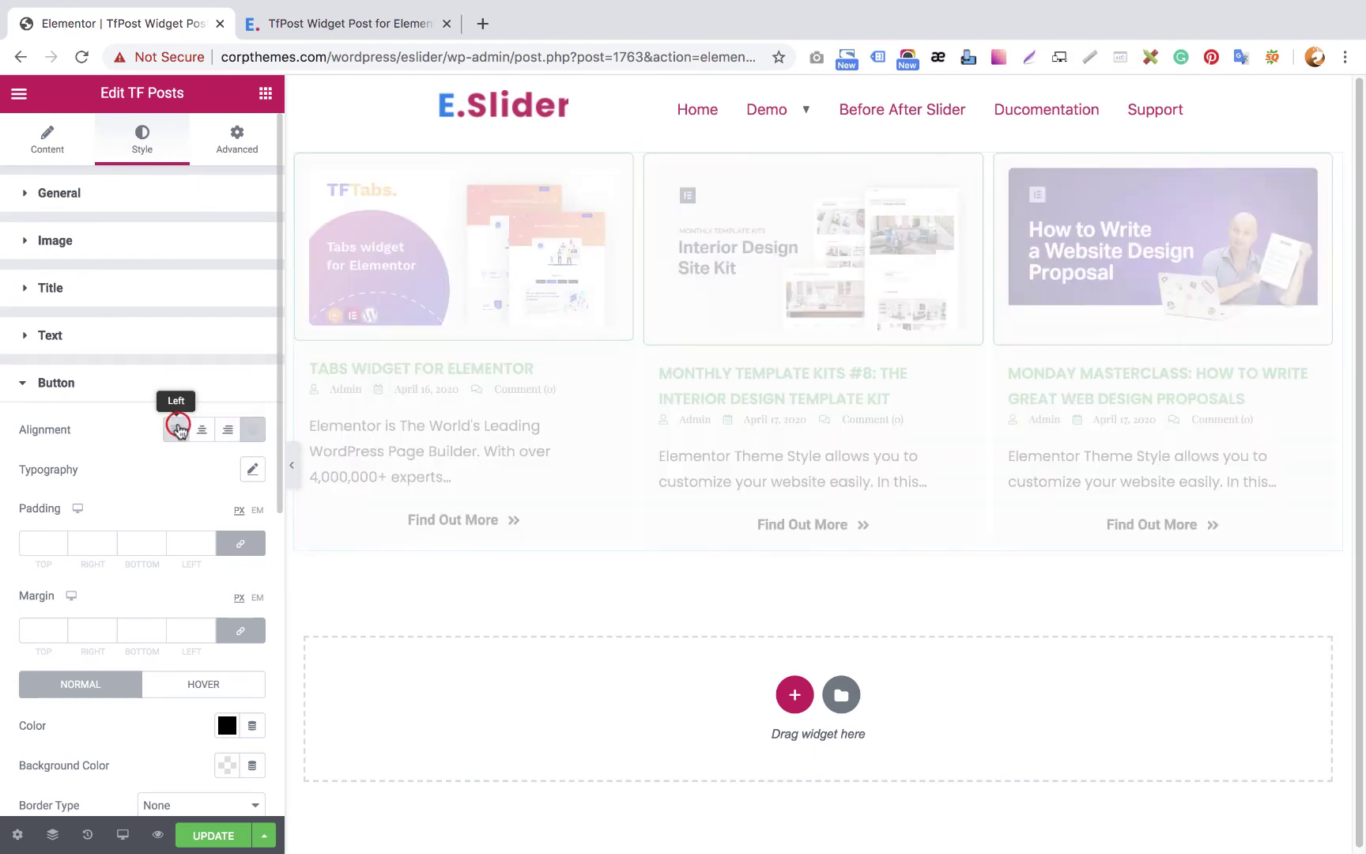
Set the Find Out More button's font family to Poppins
left_click(258, 472)
left_click(207, 519)
type("pop")
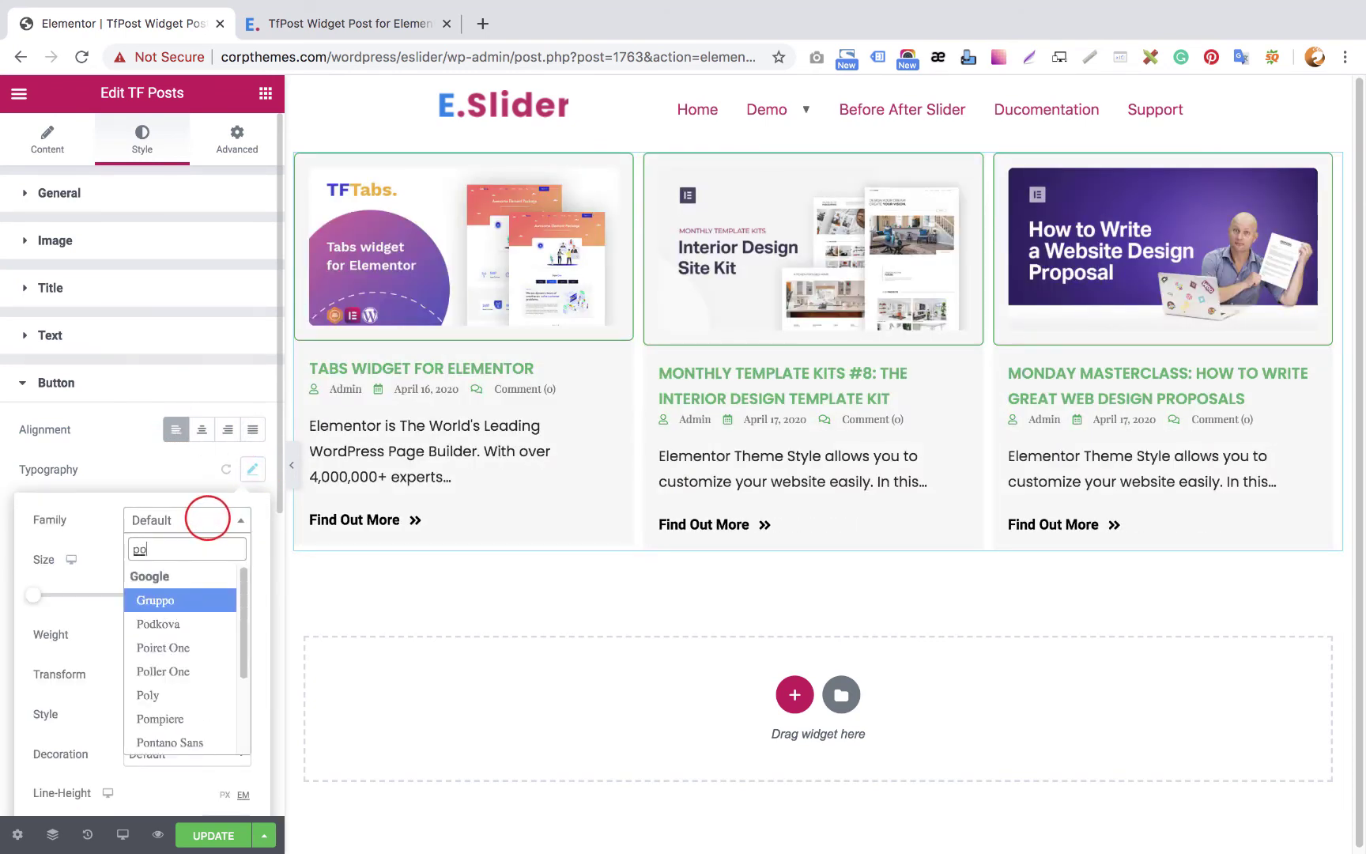
left_click(184, 605)
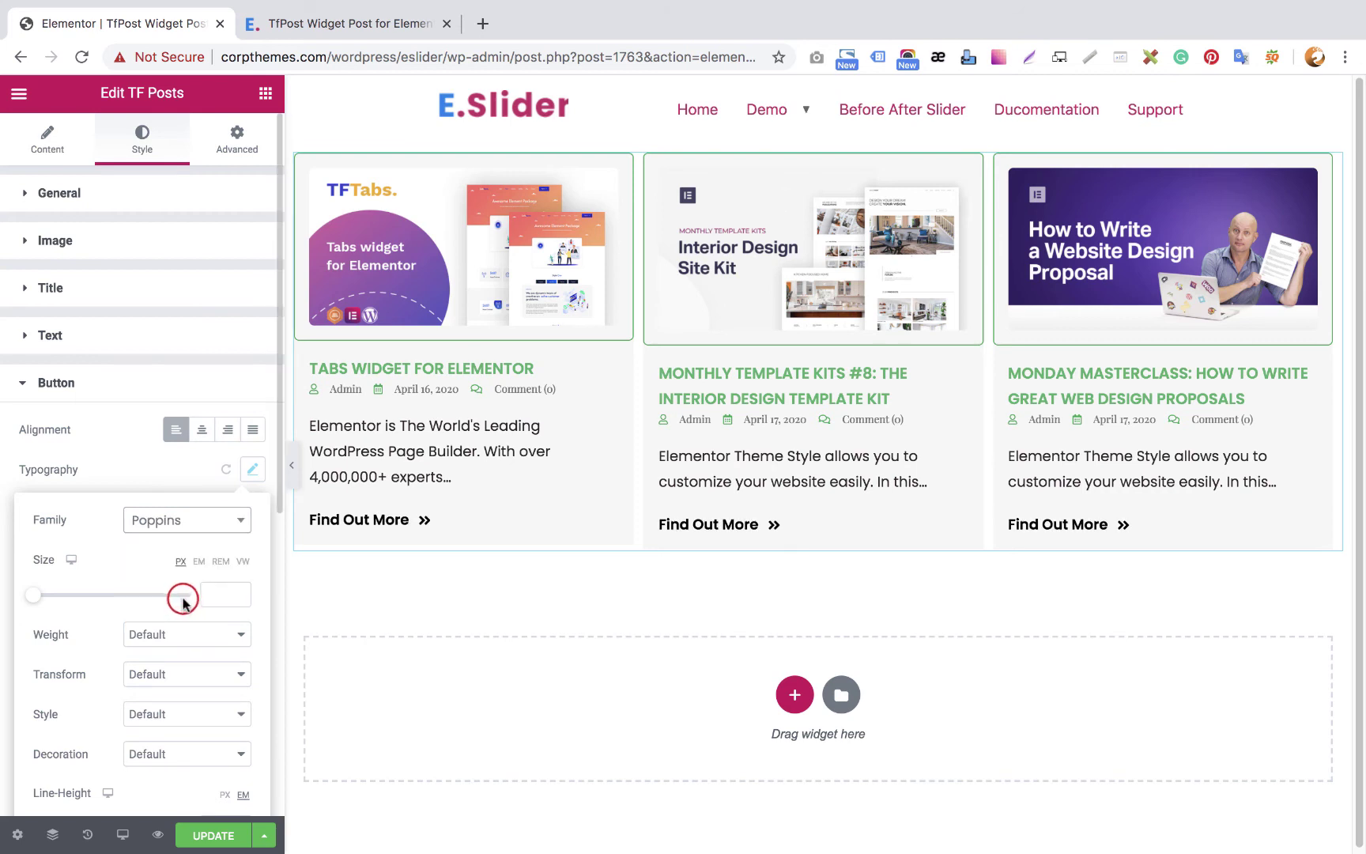
Try button font sizes of 18 and 16 px, and set the size to 14 px
left_click(227, 594)
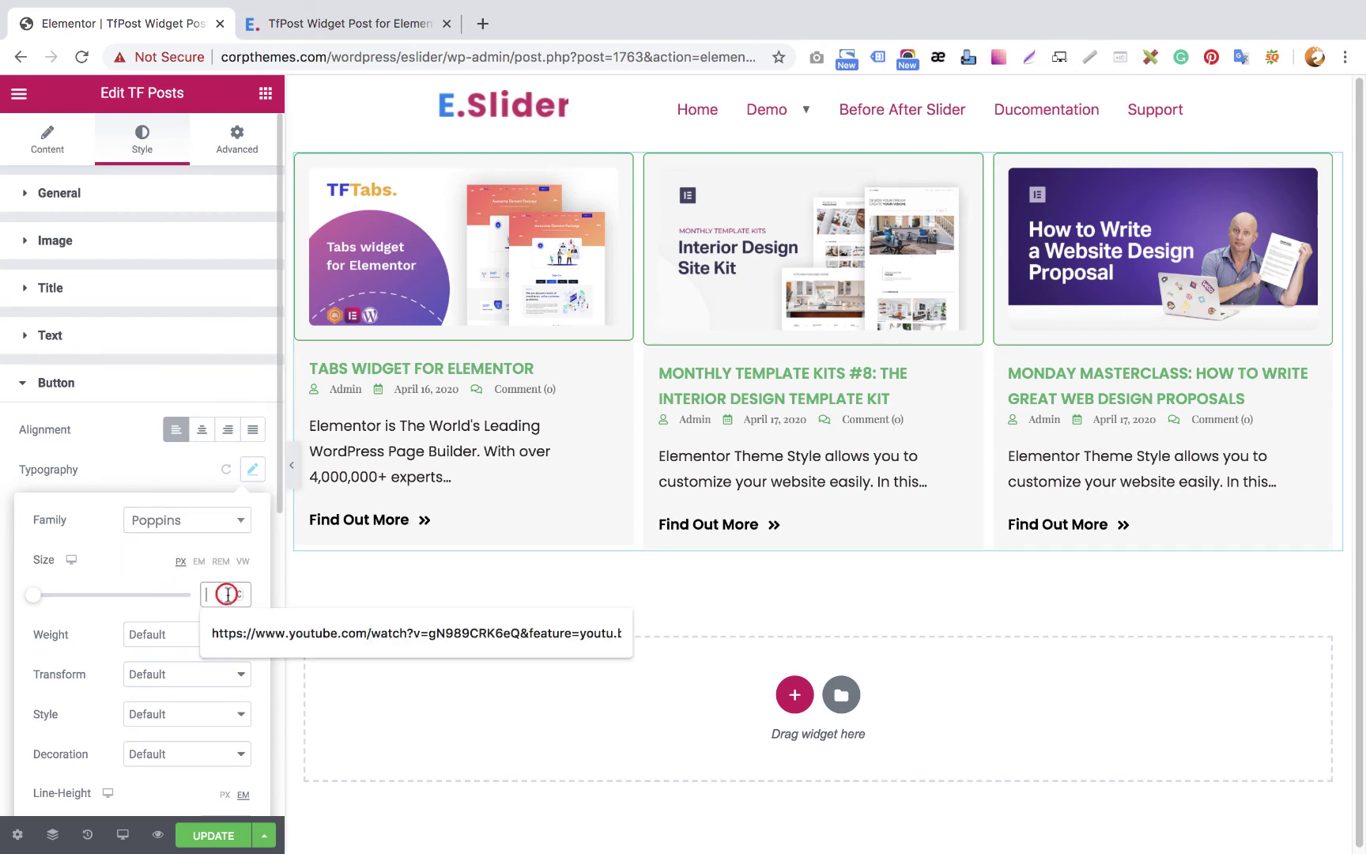
type("18")
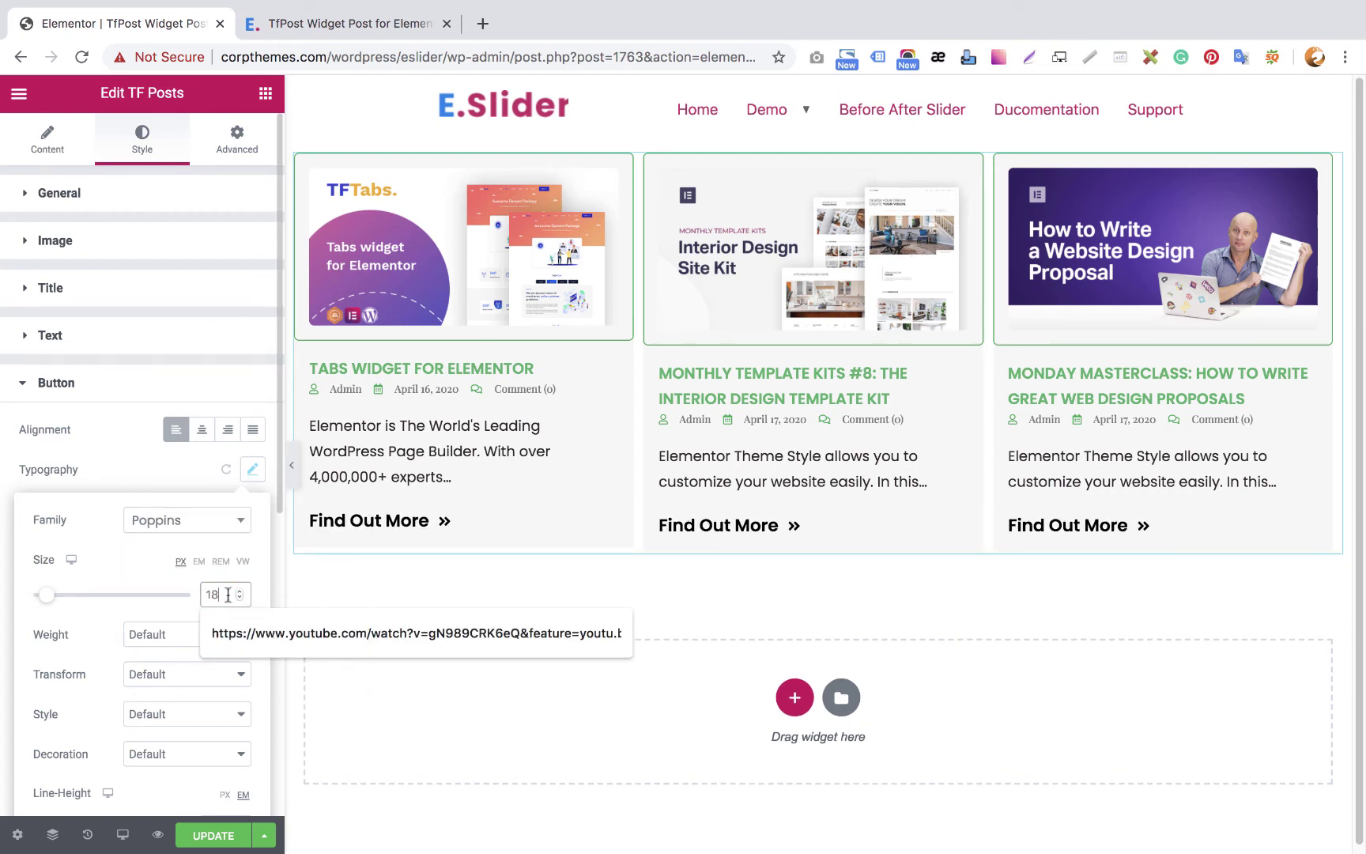
key("BackSpace")
type("6")
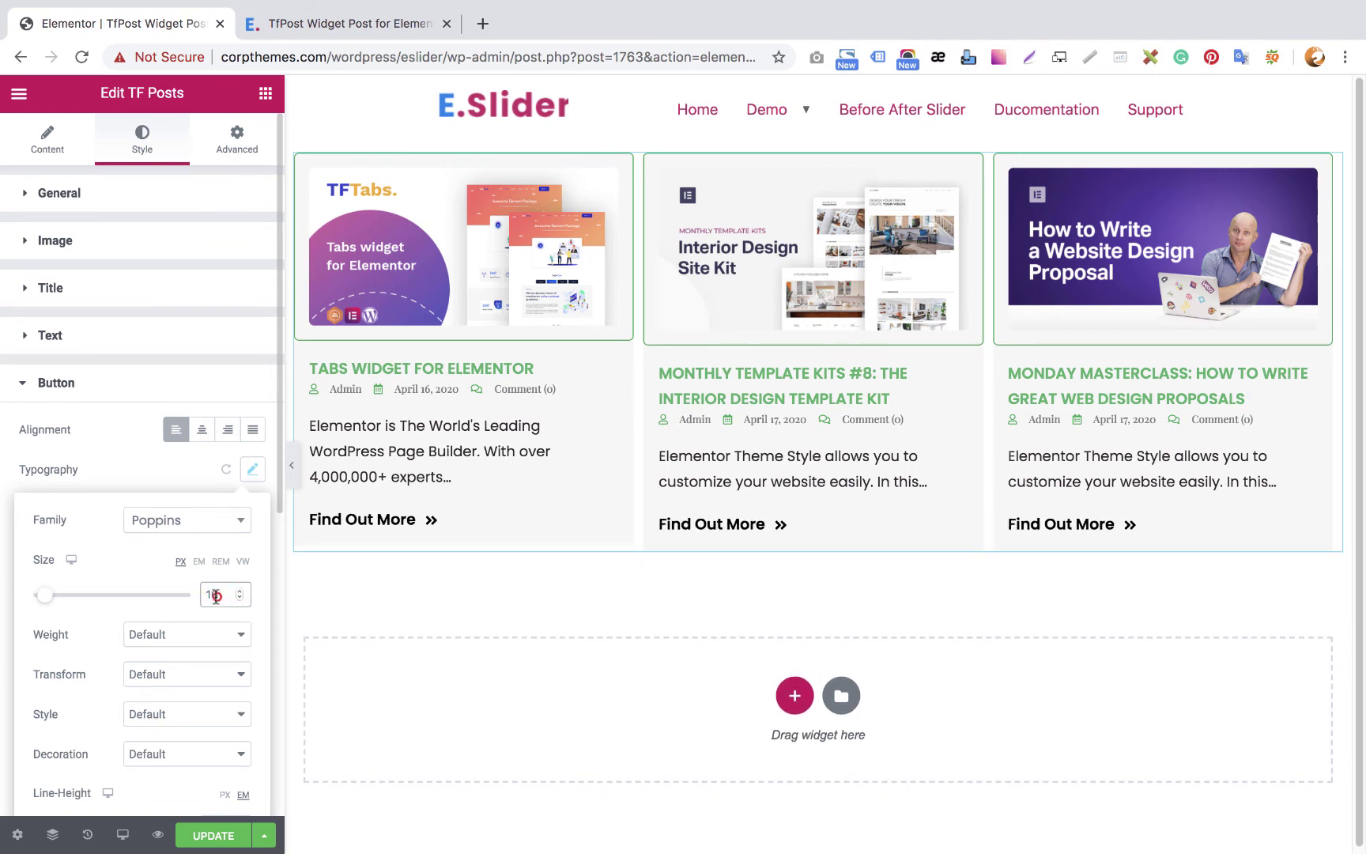
type("1")
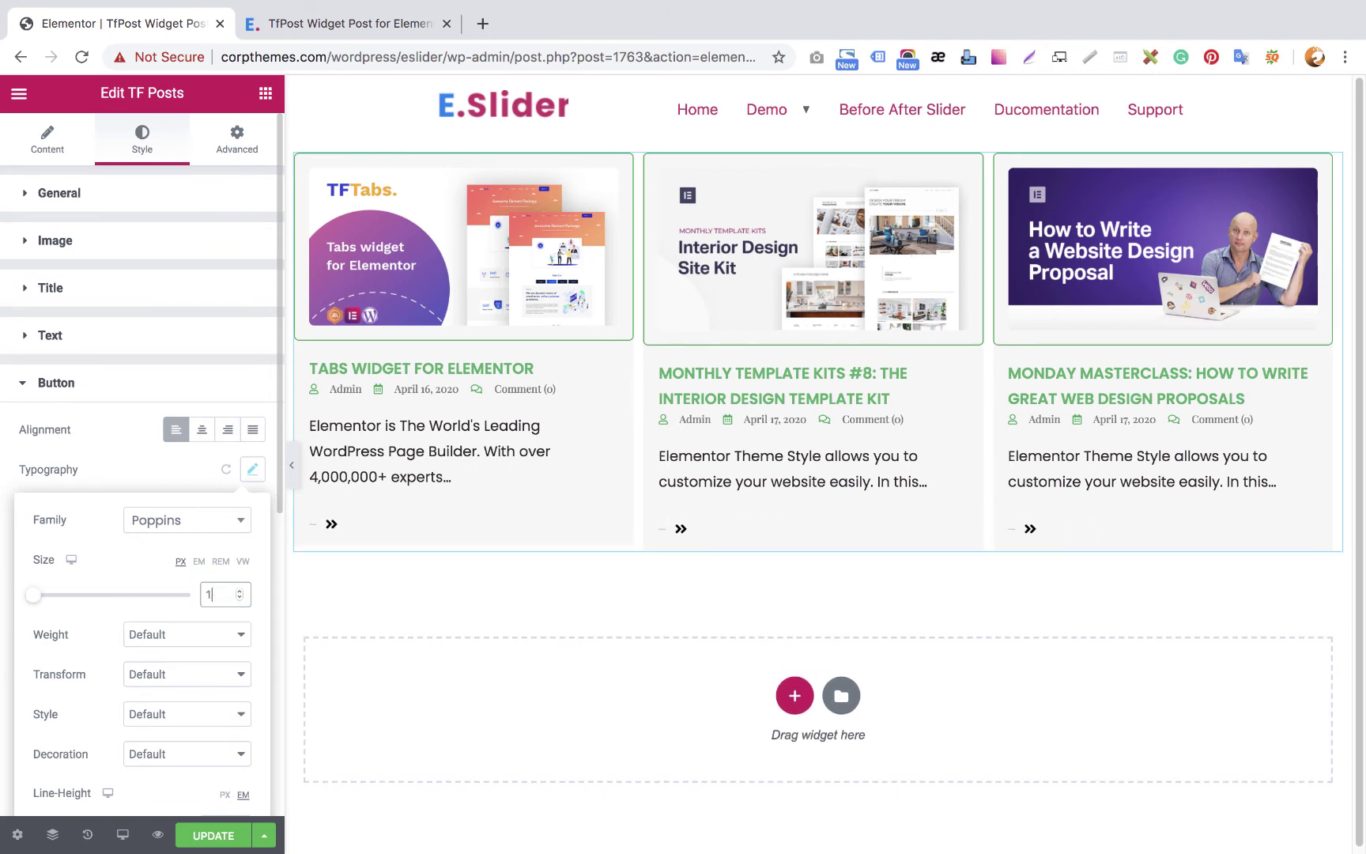
type("4")
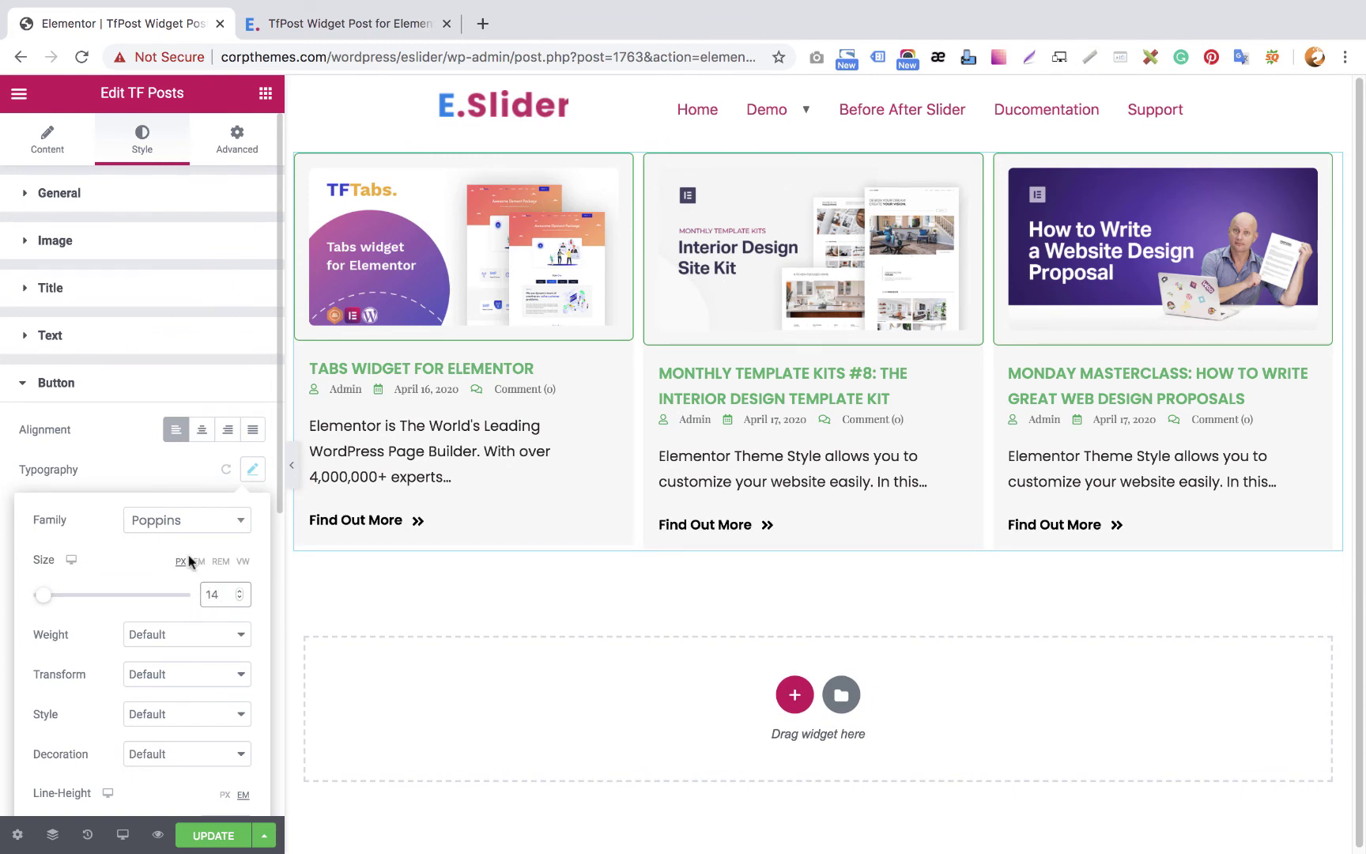
Try font weight 400 on the button text and set the weight to 500
left_click(155, 643)
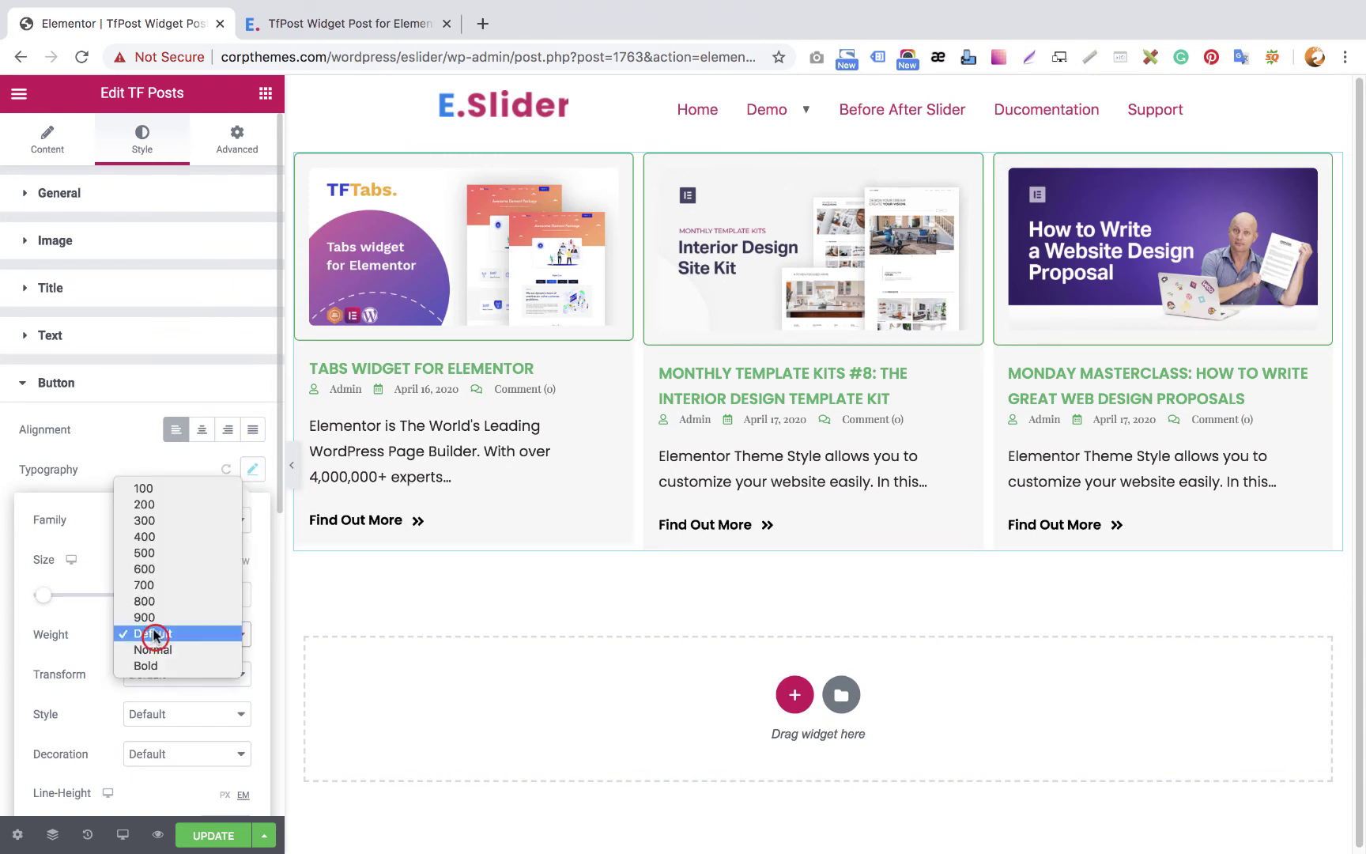
left_click(145, 544)
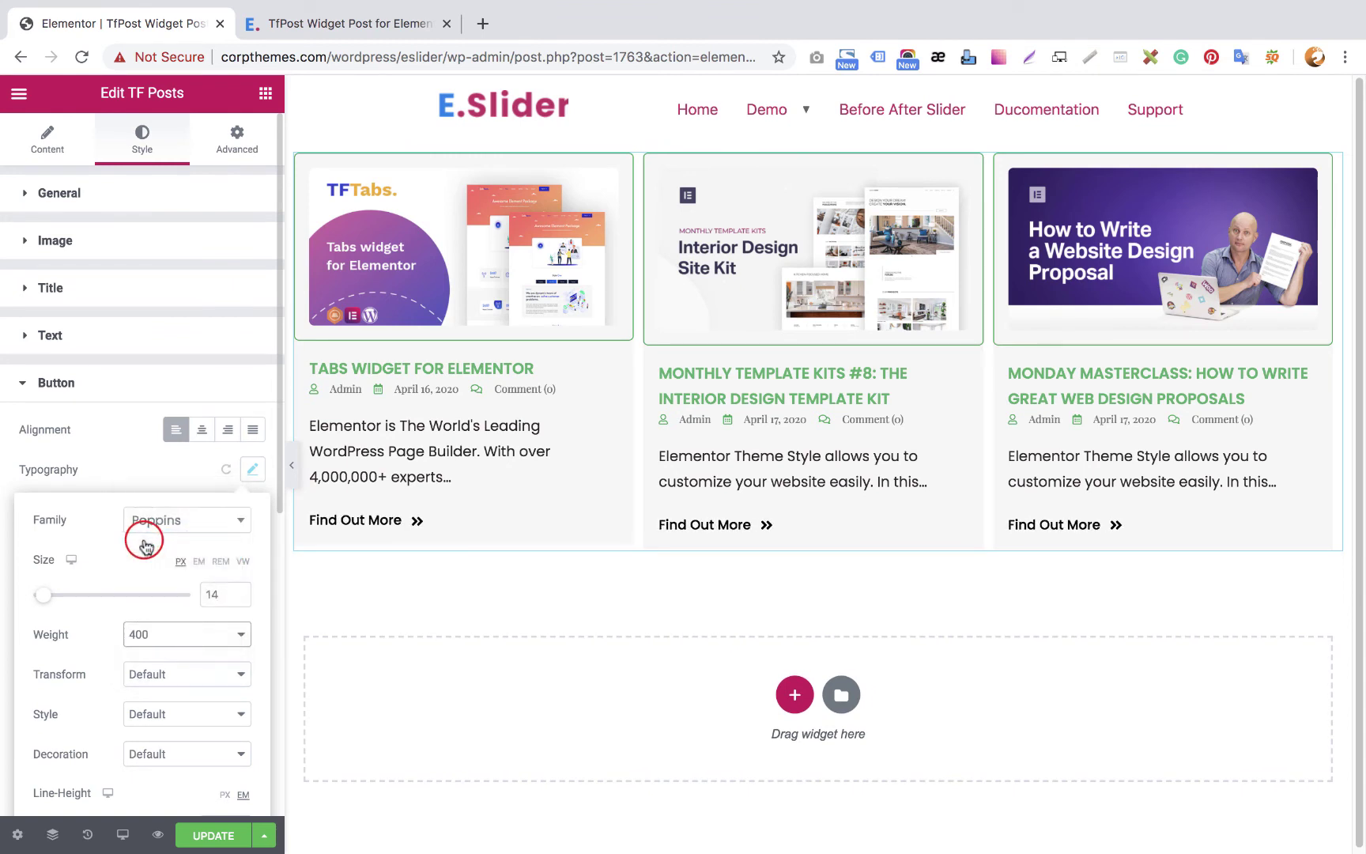
left_click(159, 634)
left_click(155, 646)
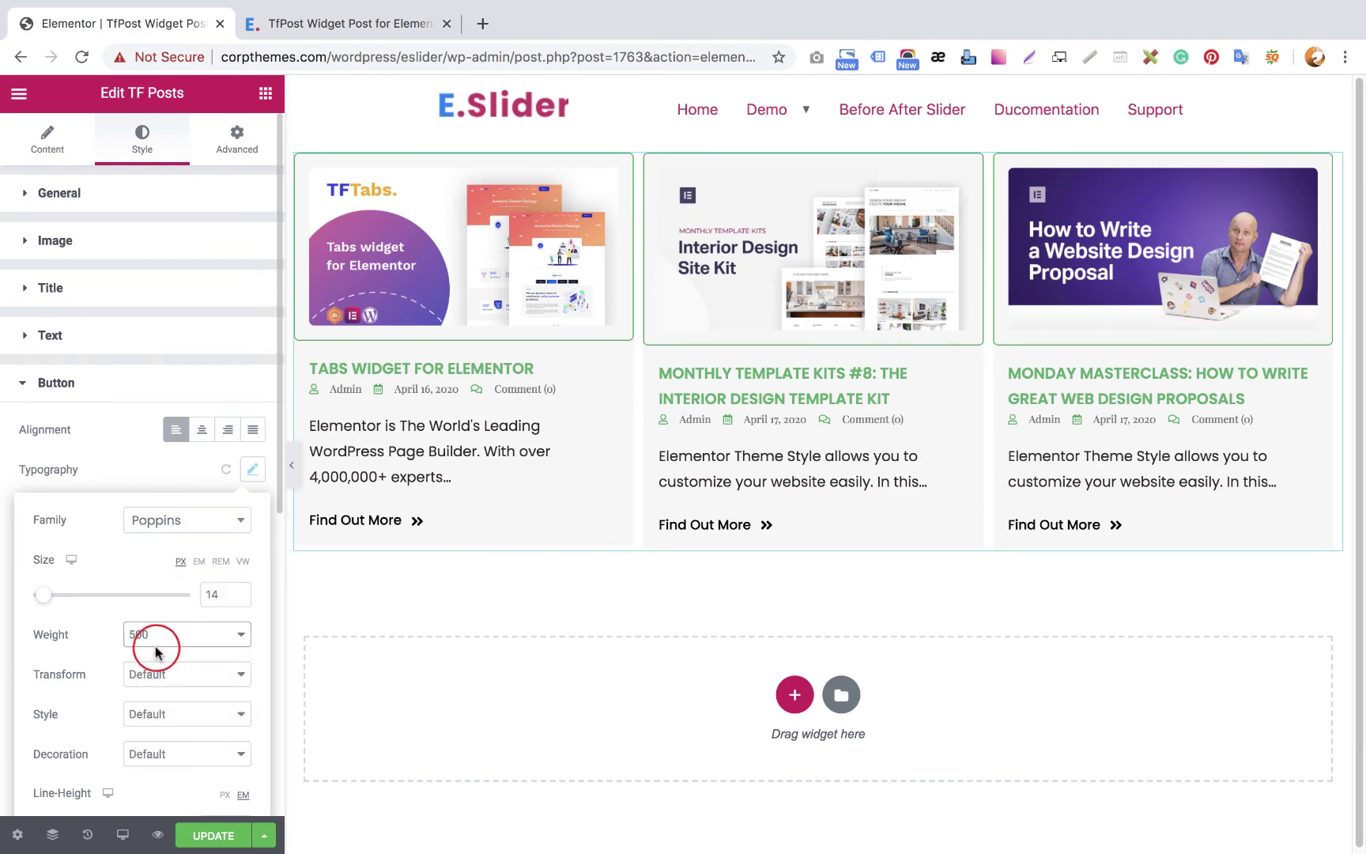
Set the Find Out More button's padding to 1 px on all sides and its background colour to green #23A455
scroll(154, 656, "down", 4)
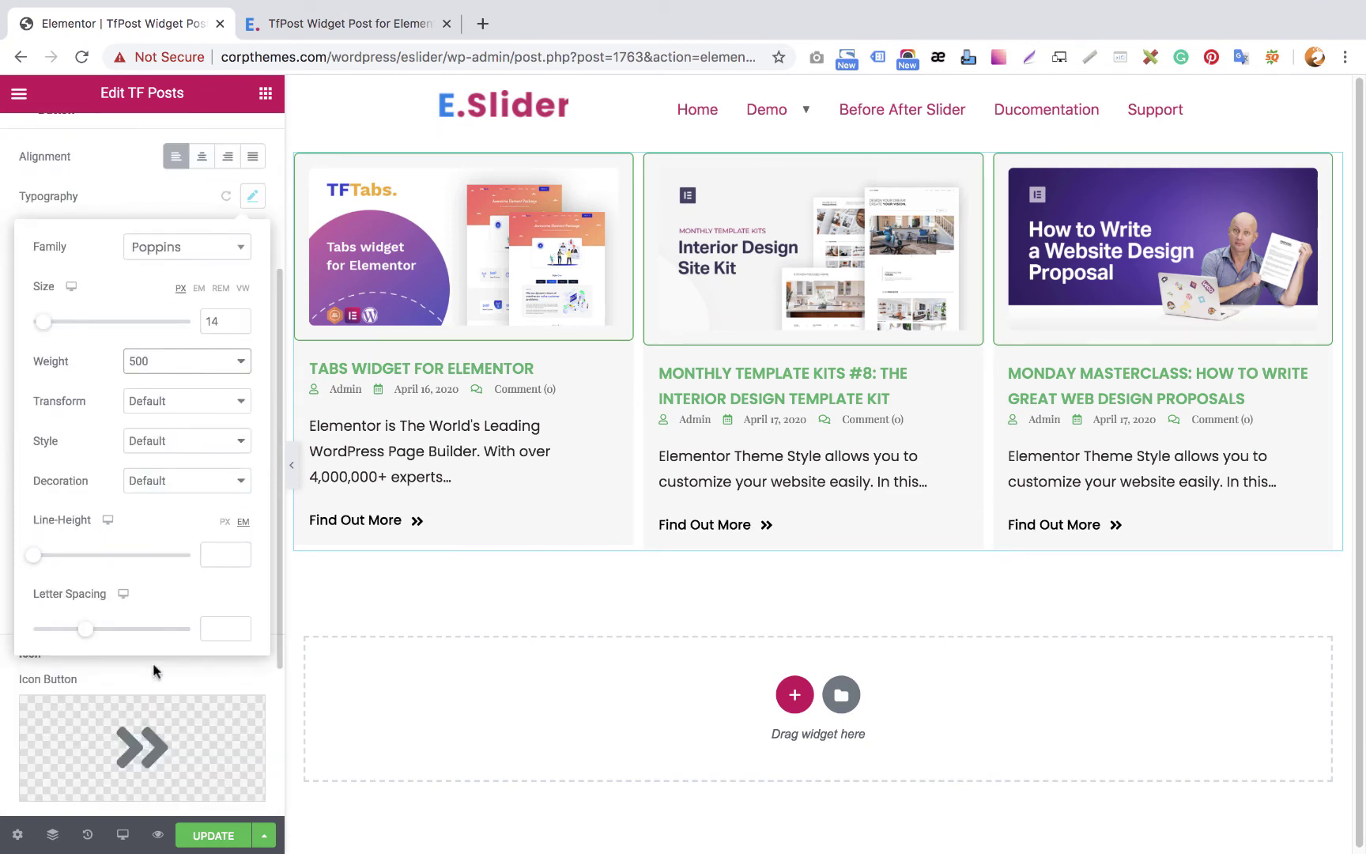
scroll(154, 661, "up", 2)
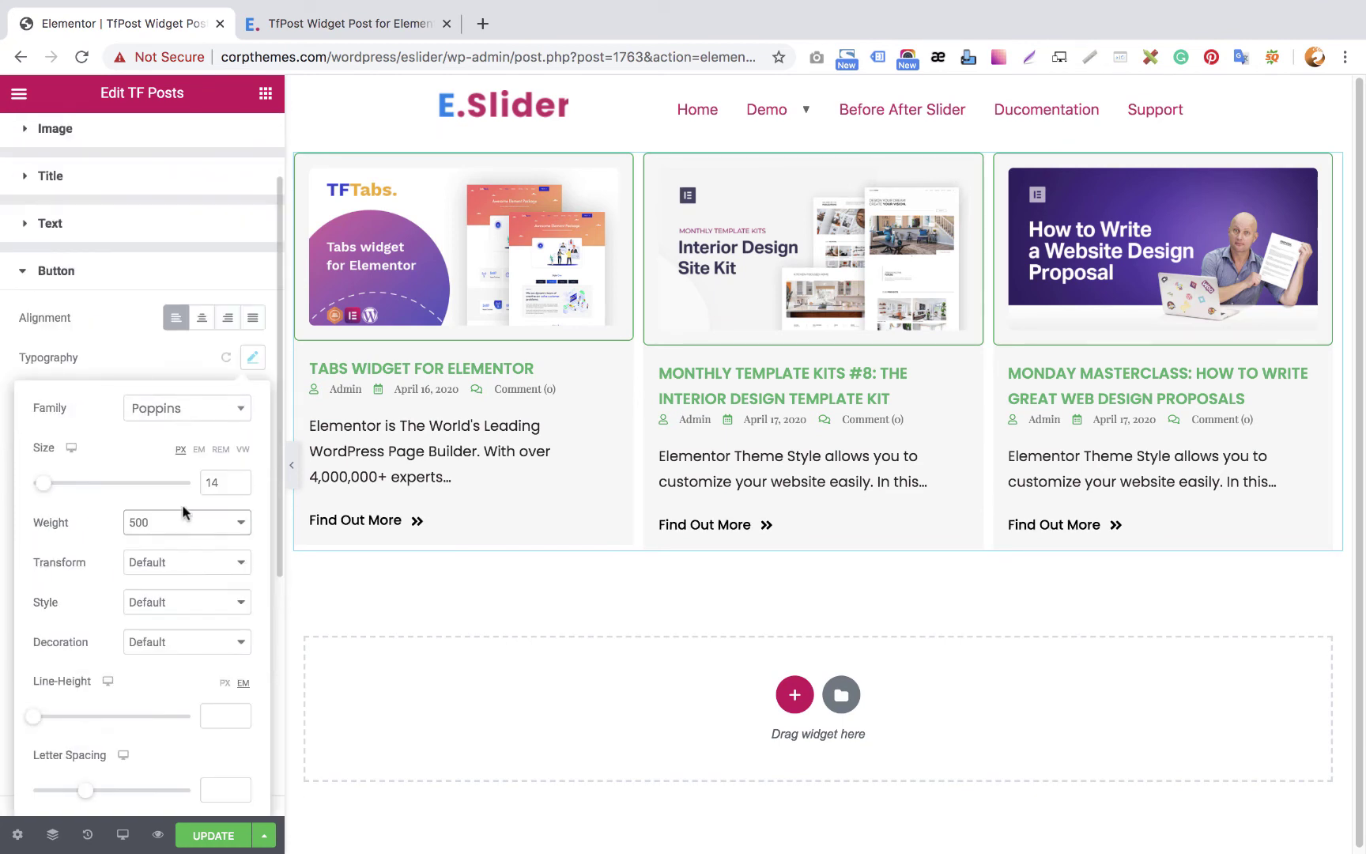
left_click(250, 361)
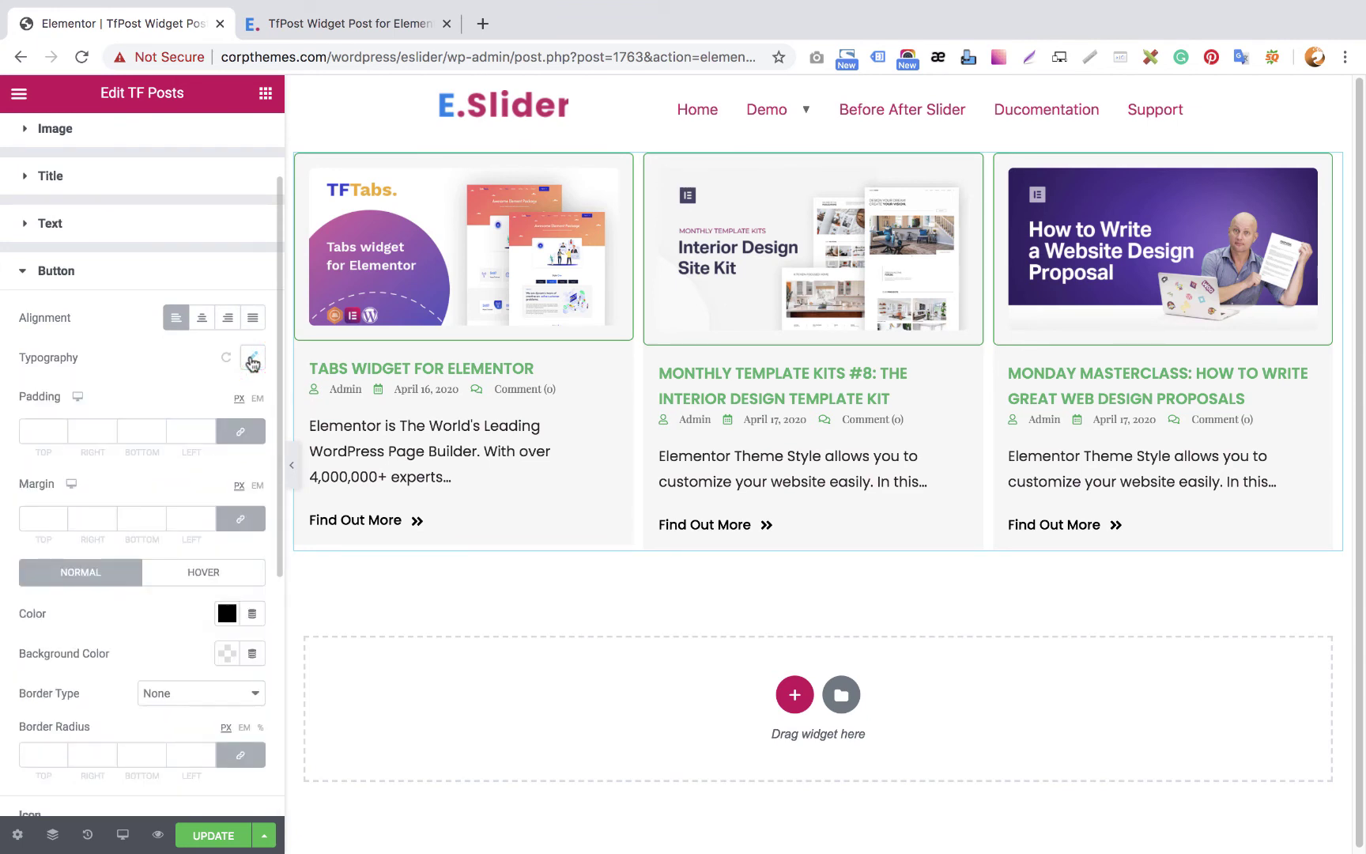
left_click(60, 428)
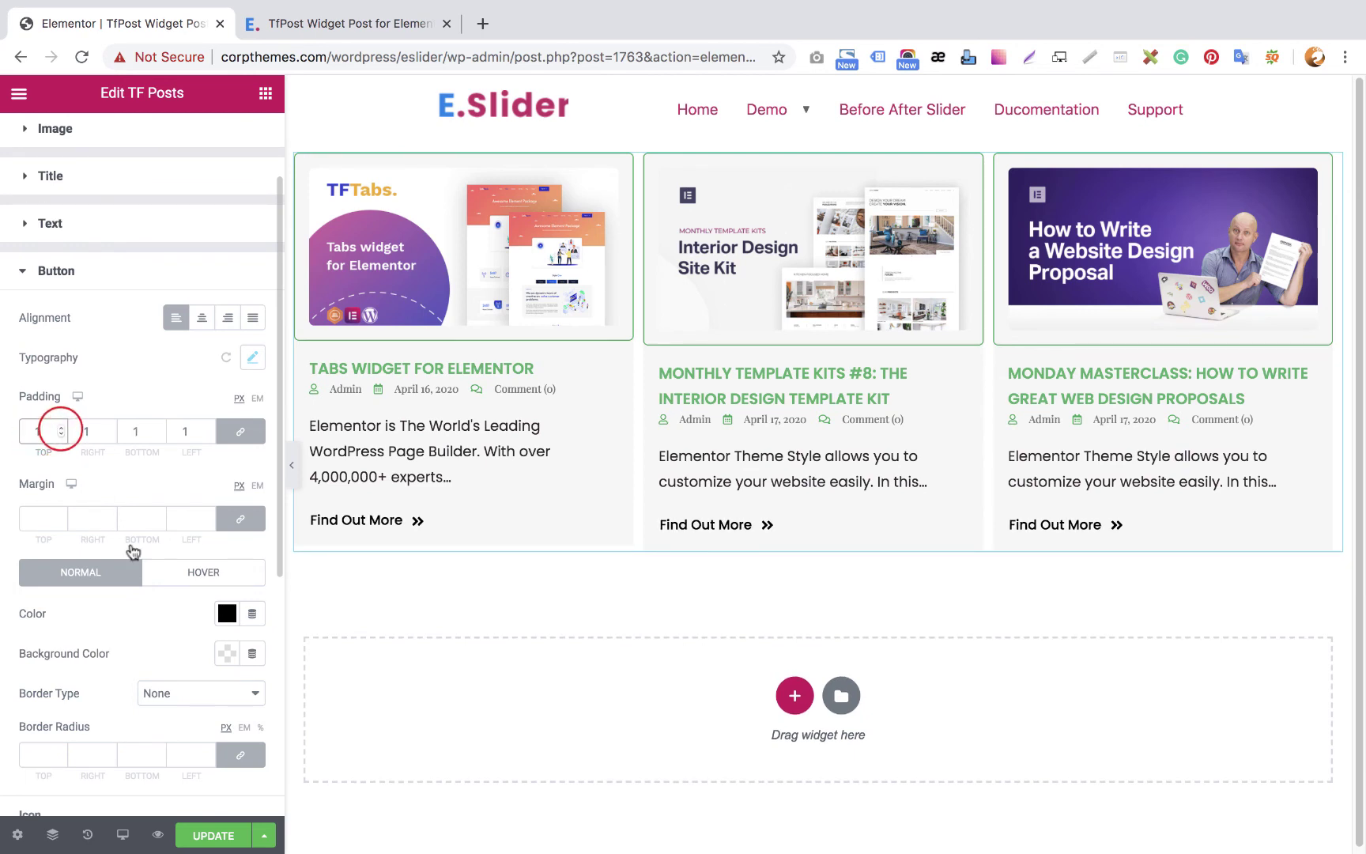
left_click(227, 653)
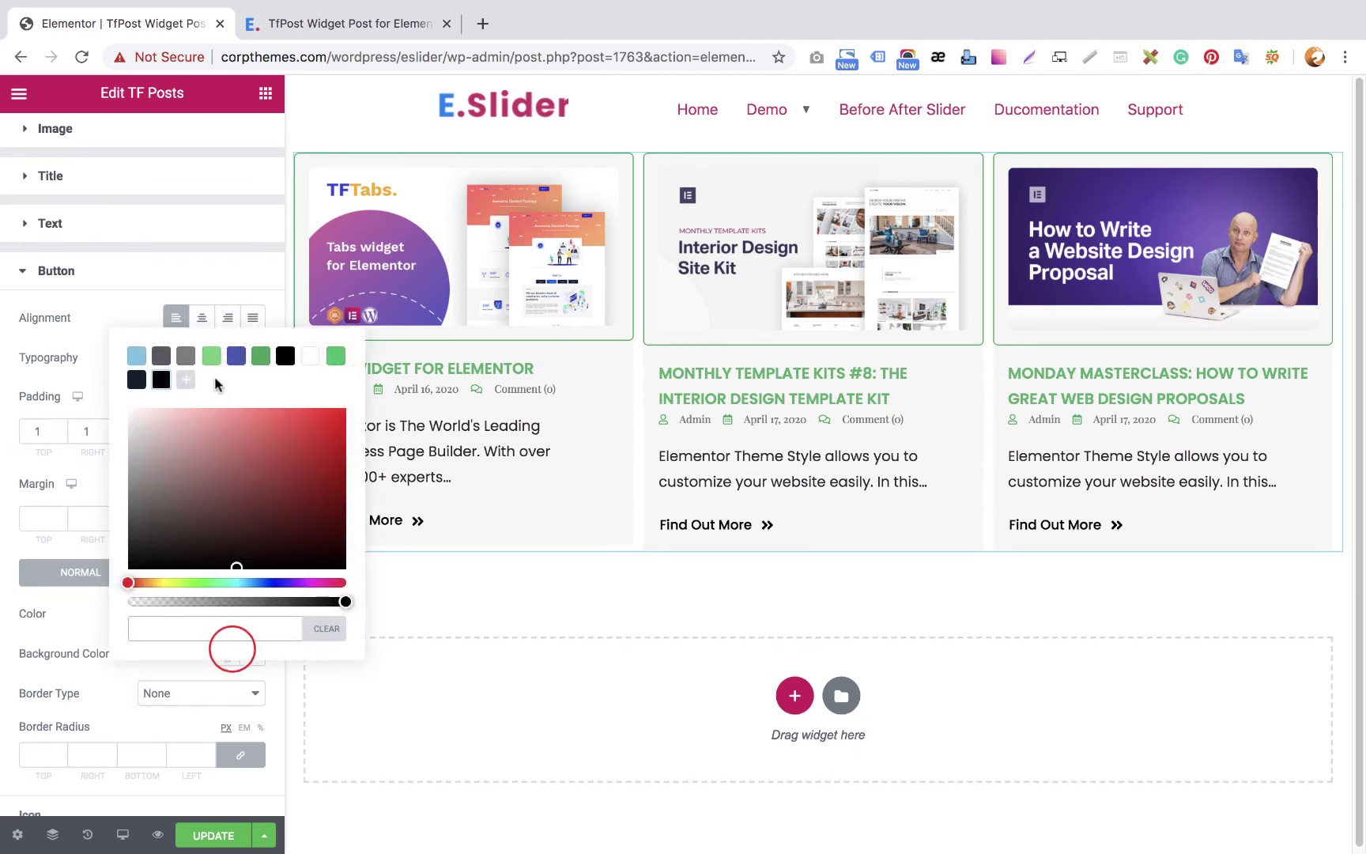
left_click(261, 358)
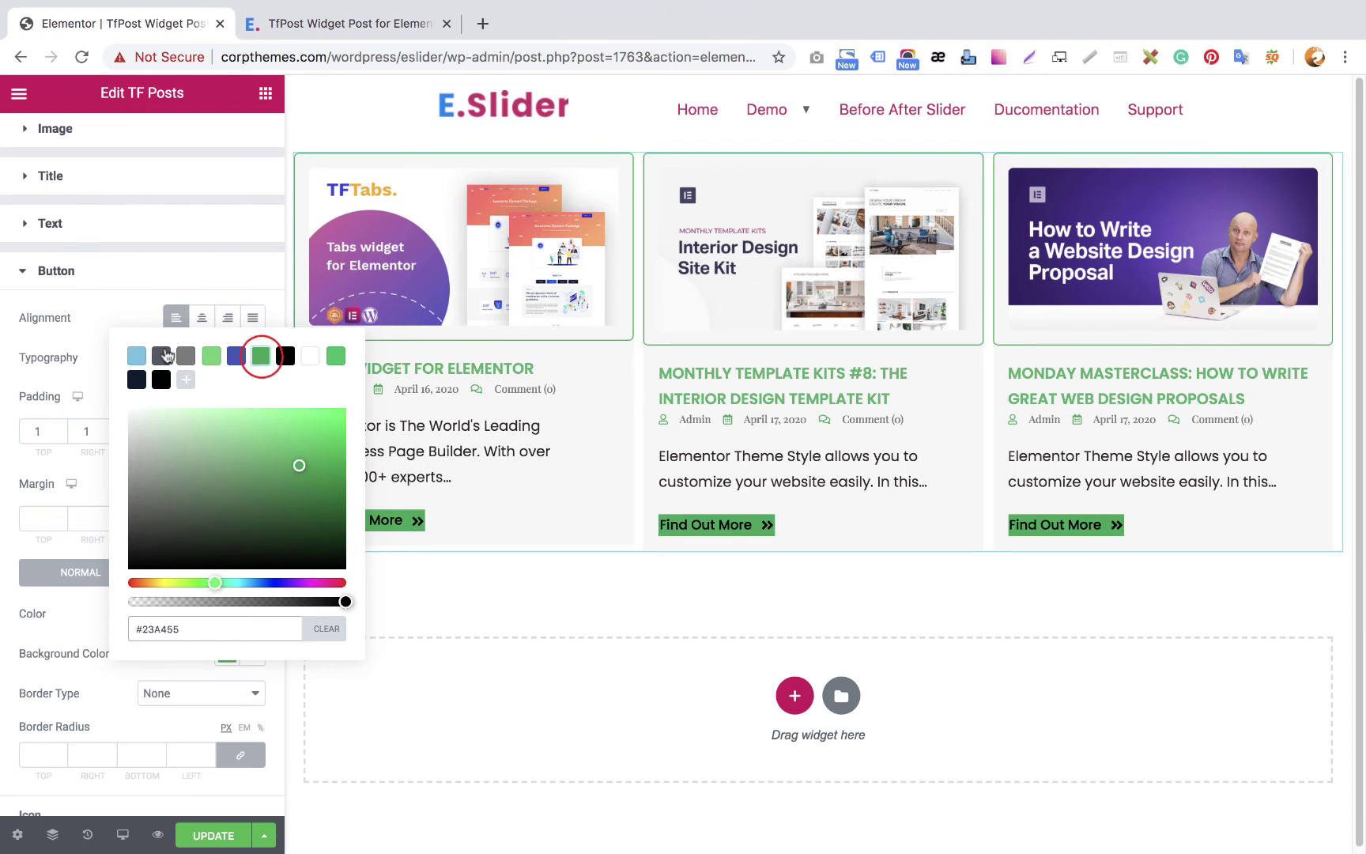
left_click(9, 357)
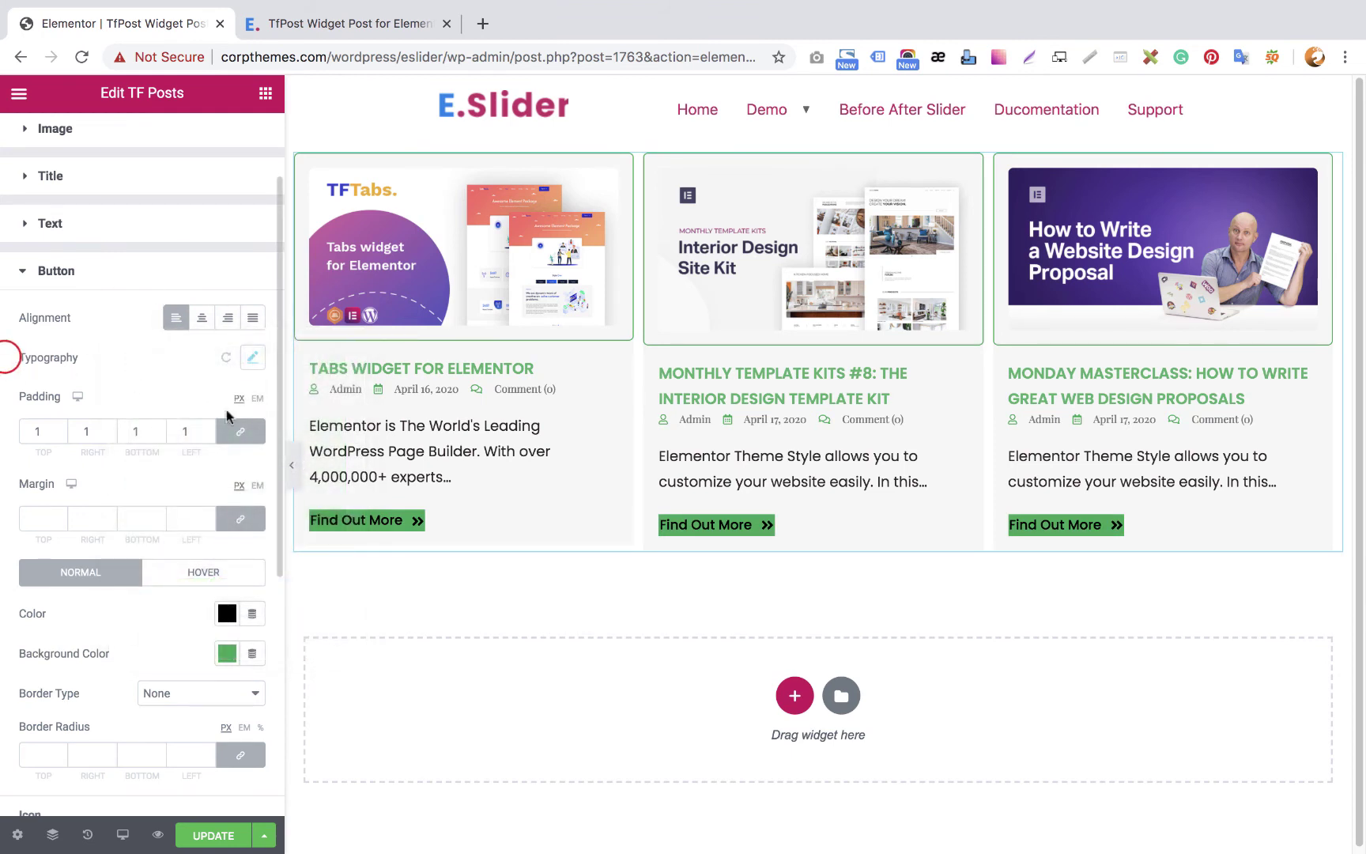
Set the button's normal text colour to white #FFFFFF
left_click(226, 613)
left_click(308, 317)
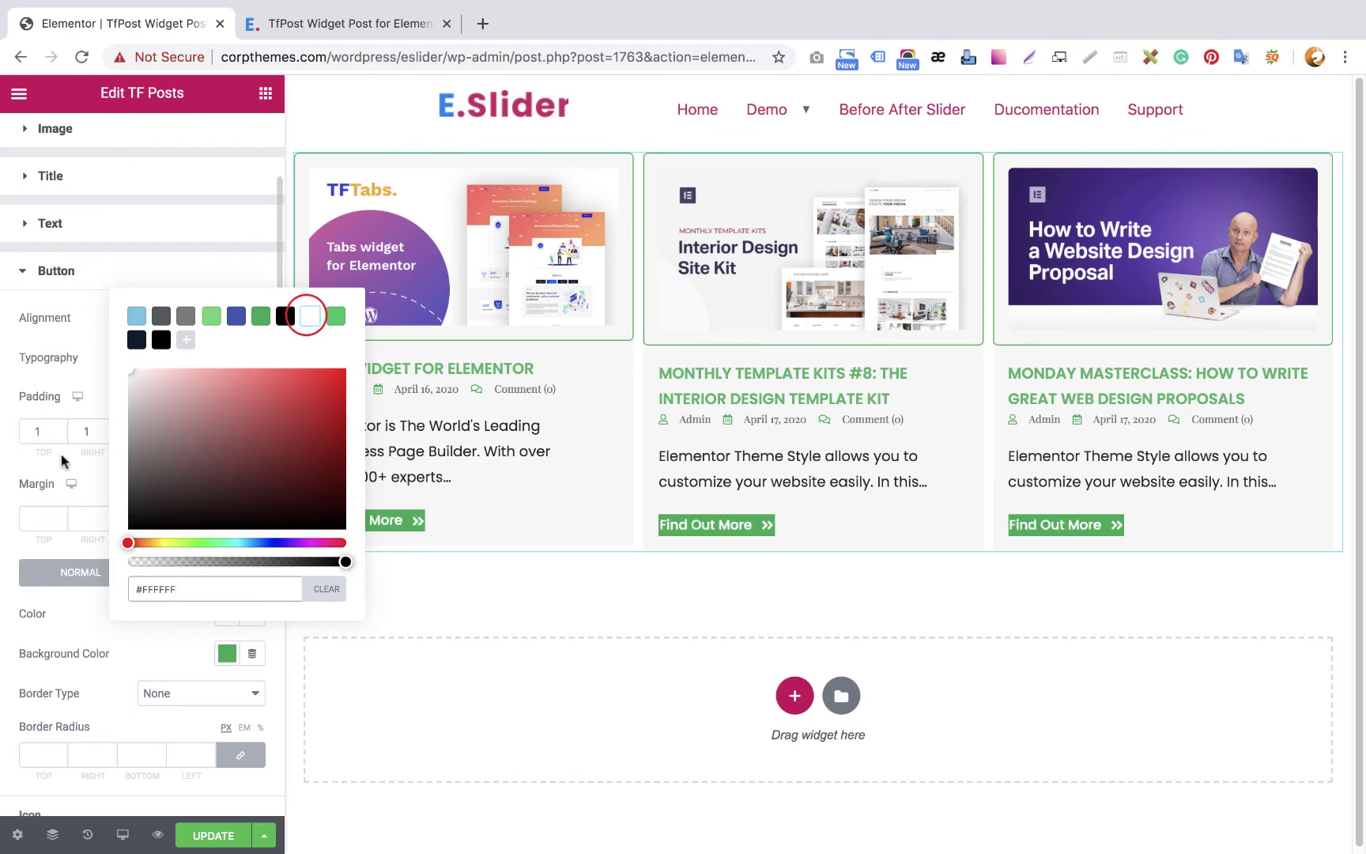
left_click(14, 460)
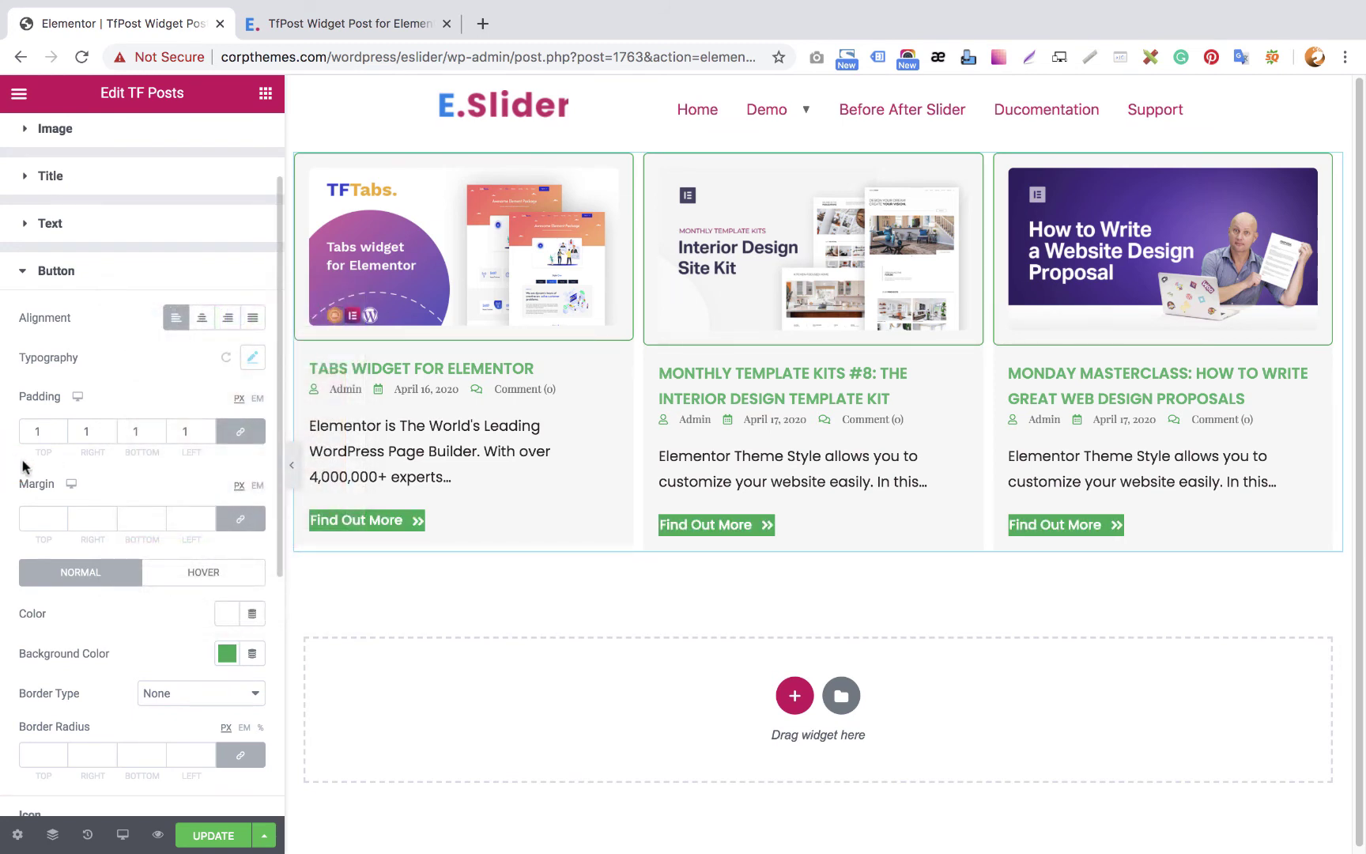
Increase the button's padding to 15 px on all four sides
left_click(59, 430)
type("0")
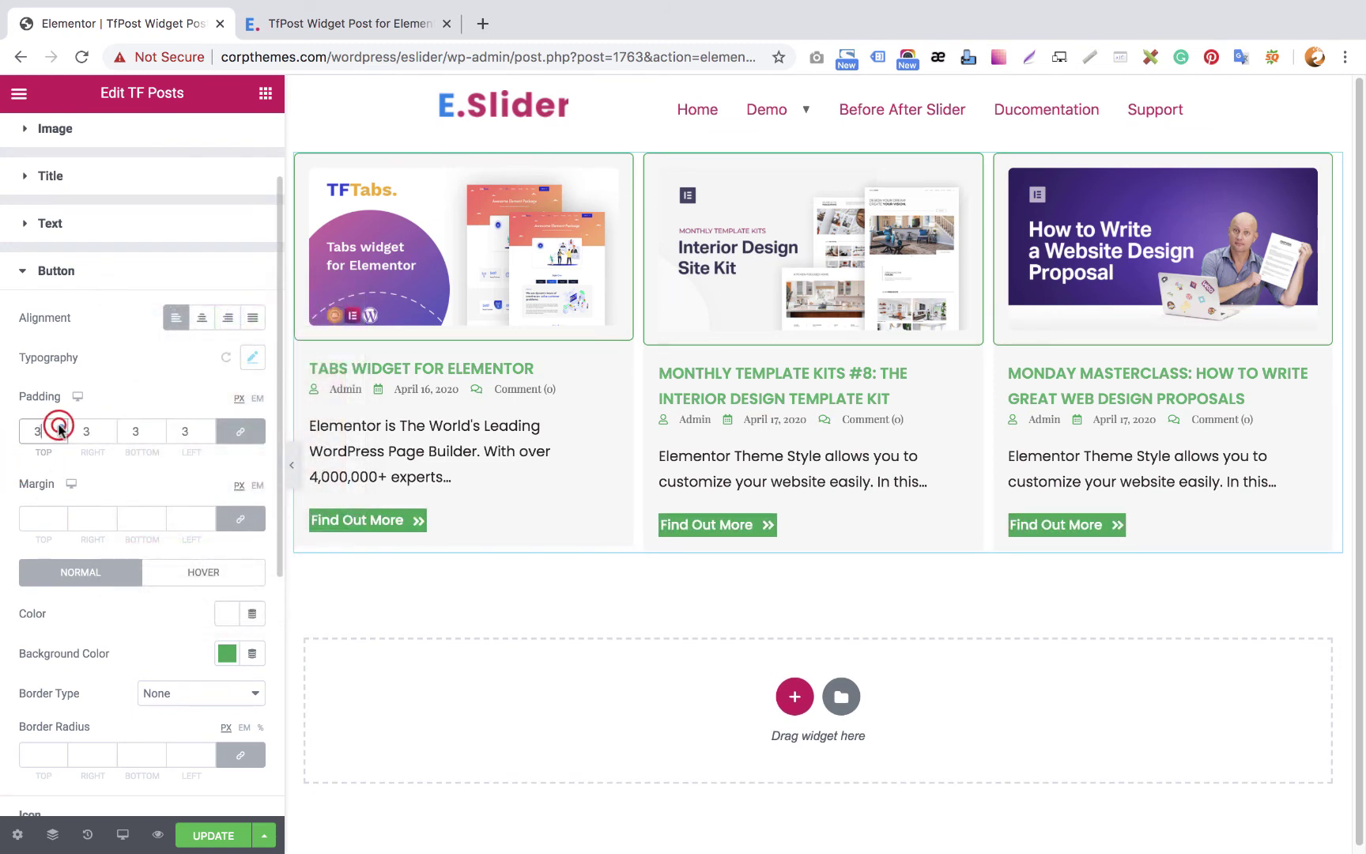
key("BackSpace")
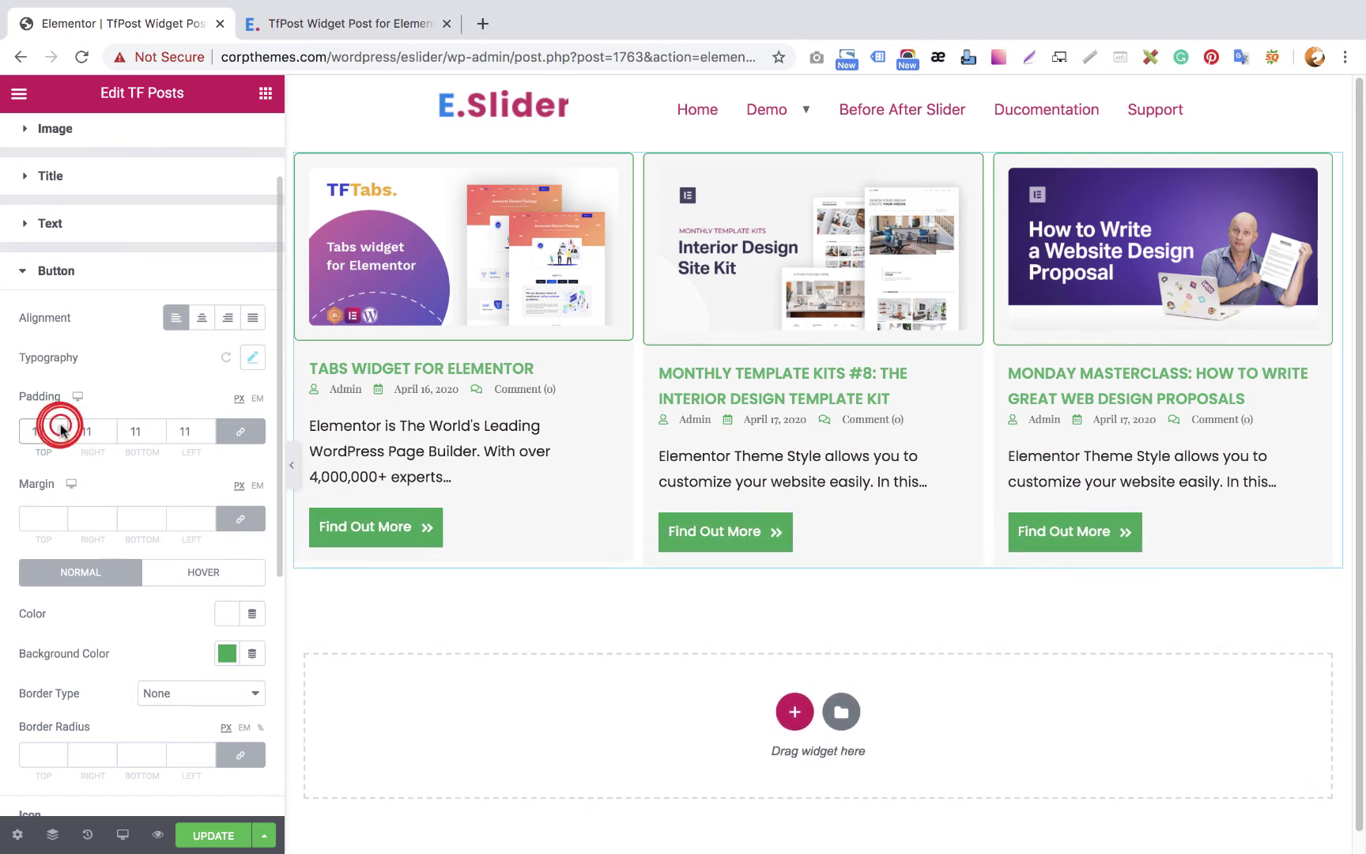
type("2")
left_click(60, 426)
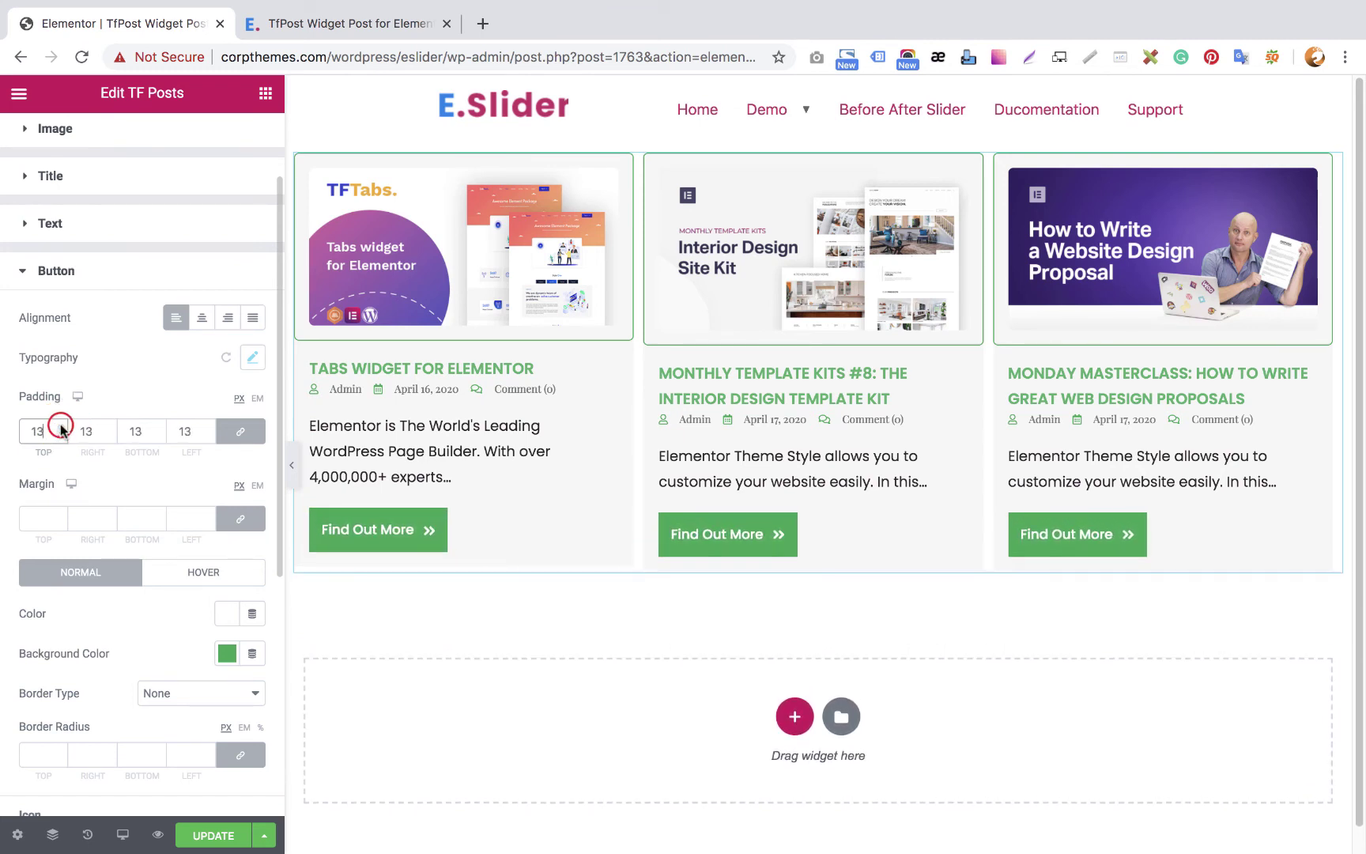
left_click(61, 426)
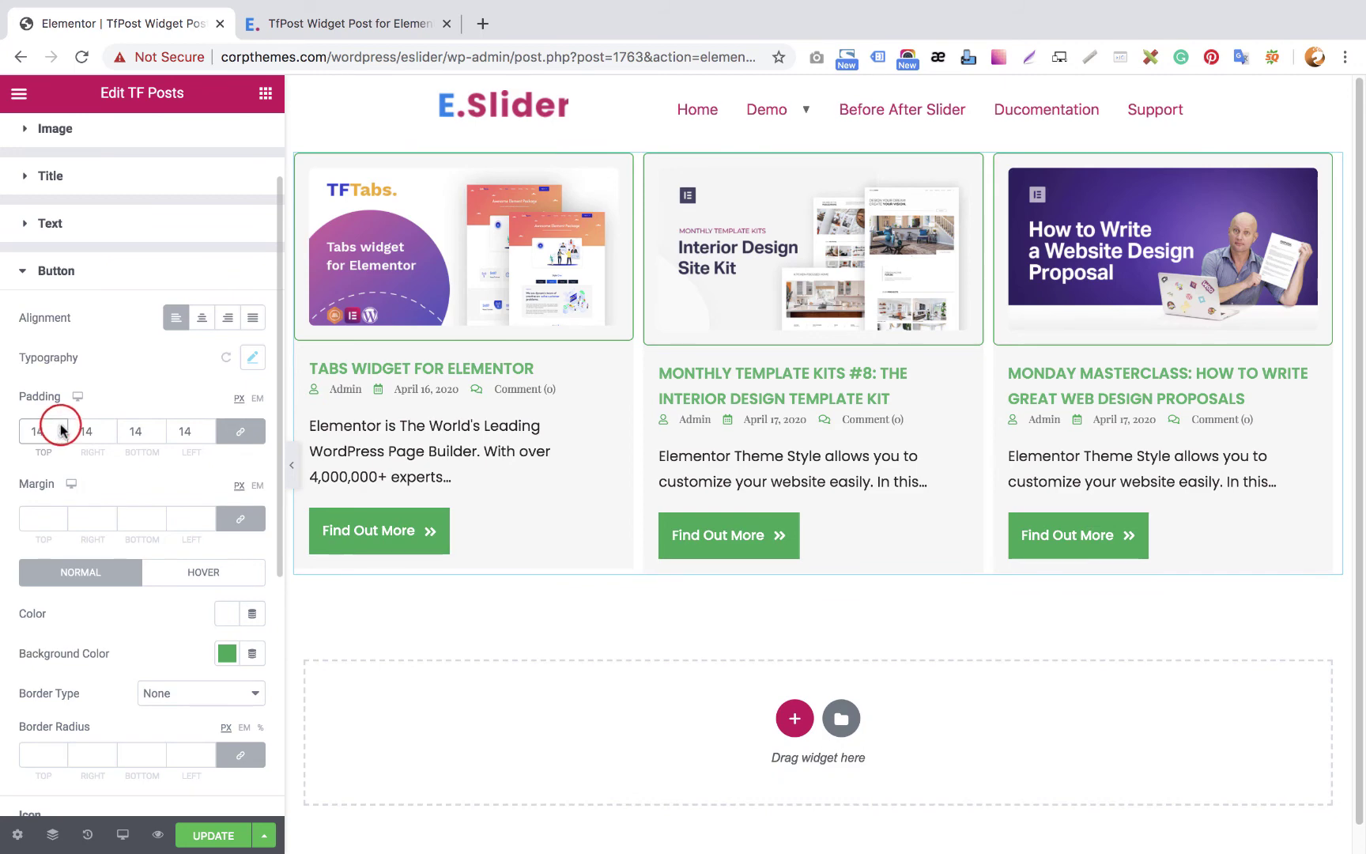
left_click(60, 426)
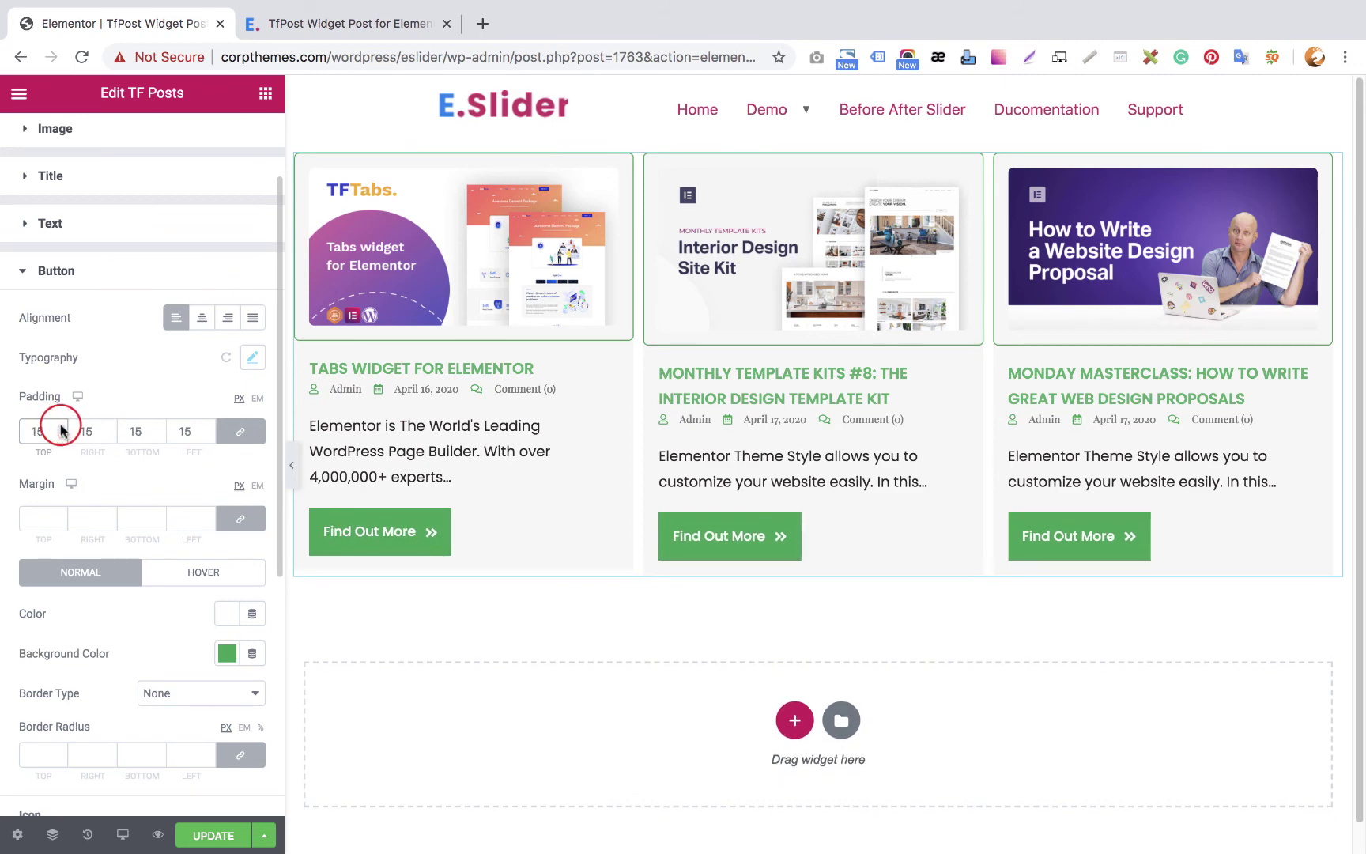
Unlink the button's padding values and set the right and left padding to 20 px each
left_click(237, 432)
left_click(110, 427)
left_click(110, 426)
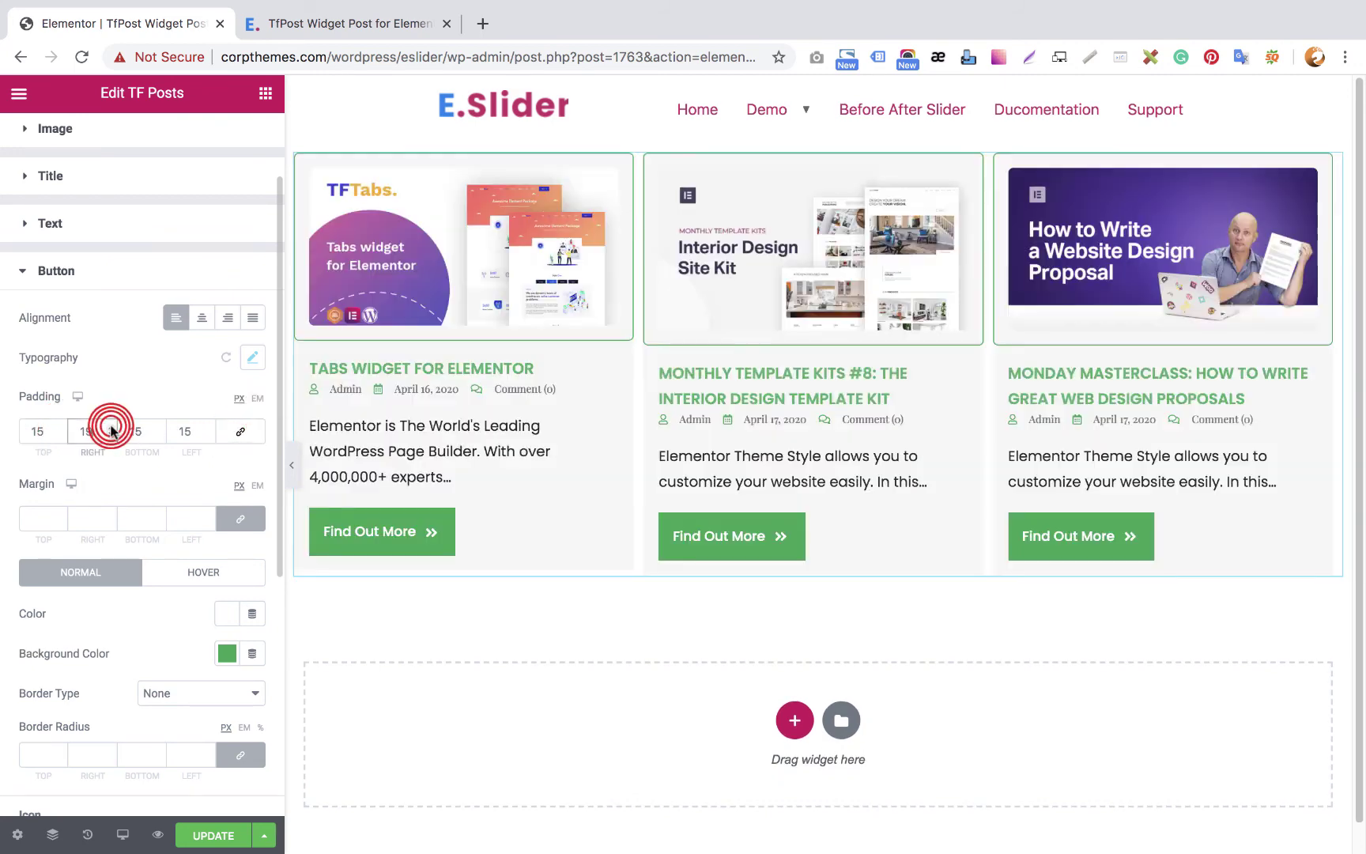
left_click(111, 426)
left_click(110, 427)
left_click(111, 428)
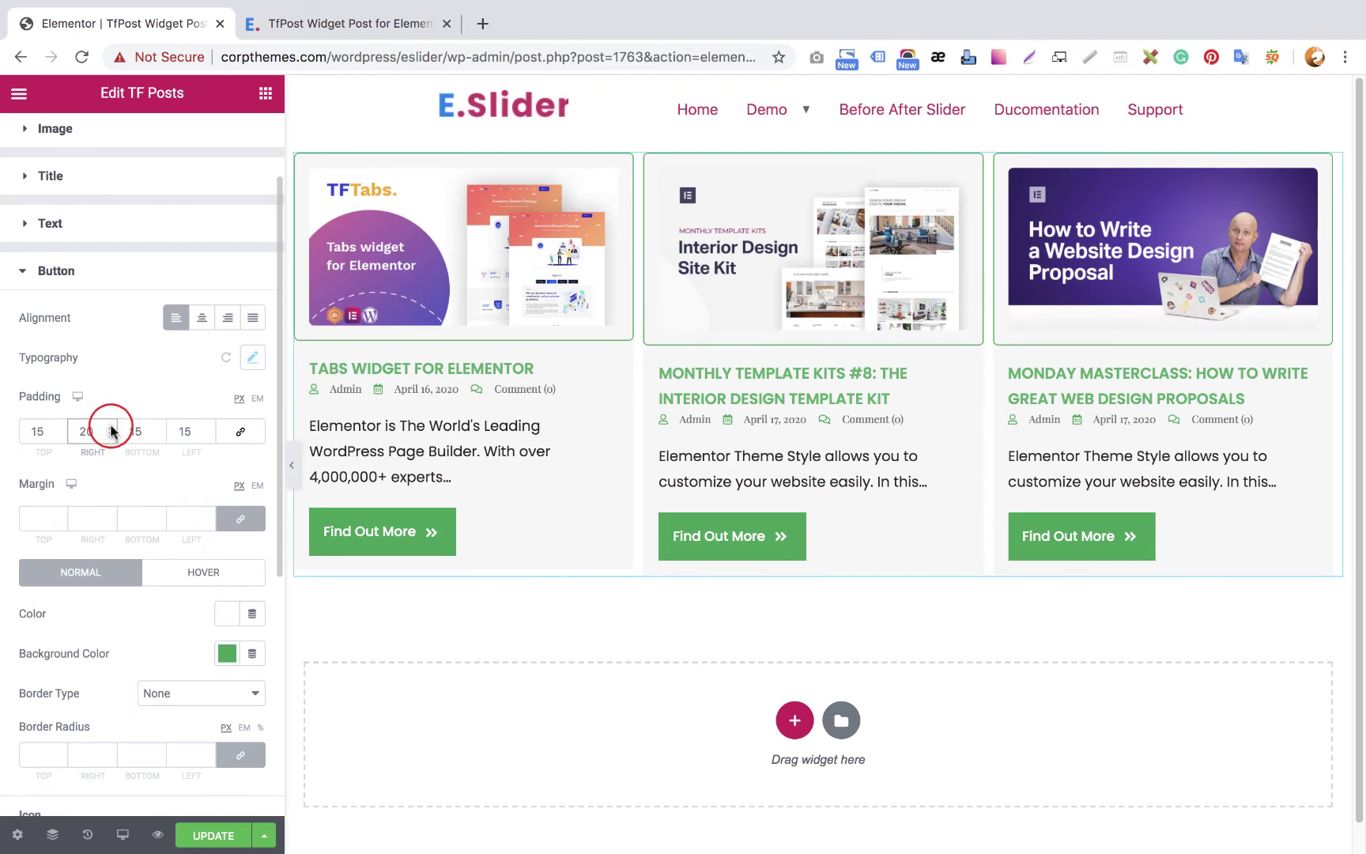
left_click(209, 426)
left_click(209, 427)
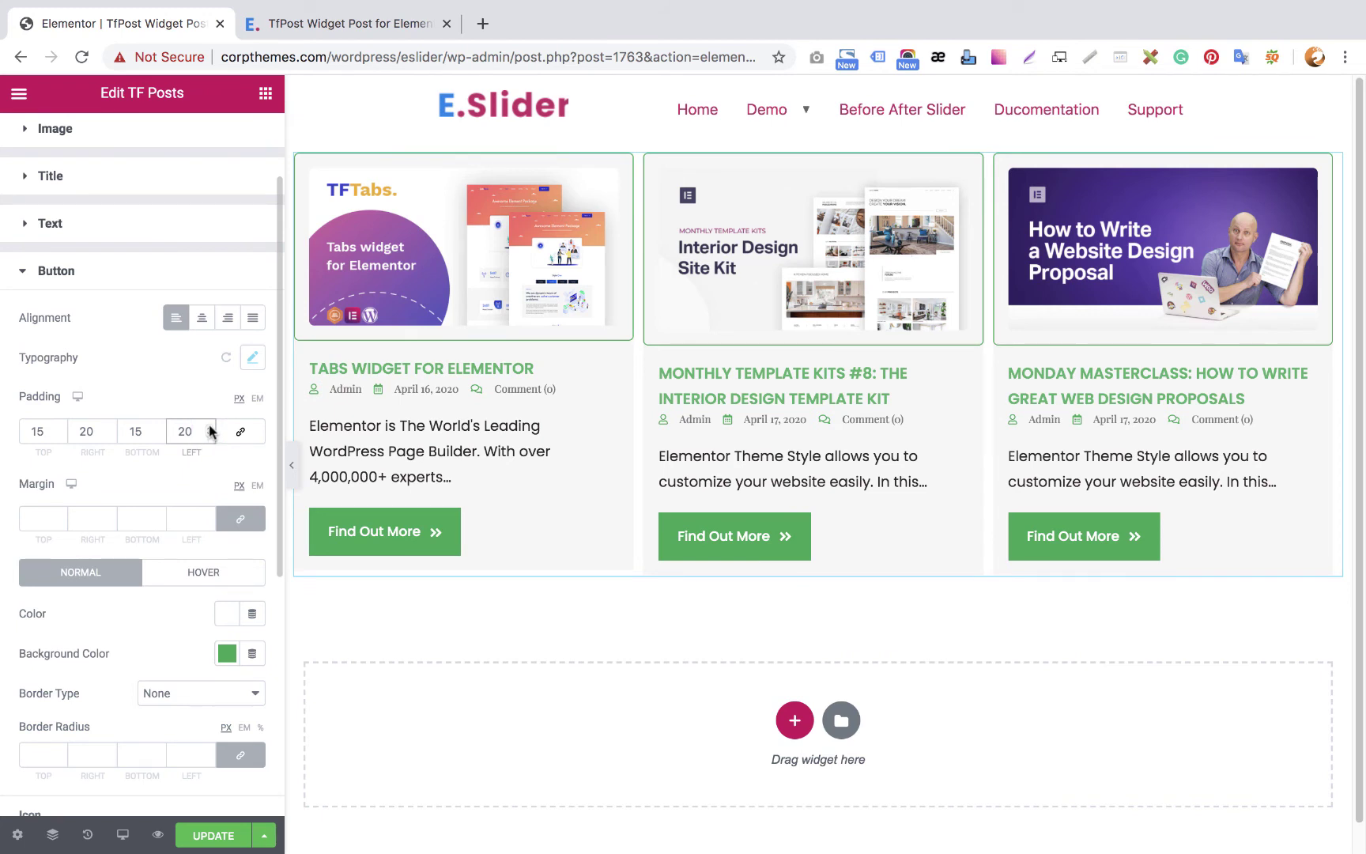
Try a button border radius of 6 px and set it to 5 px on all corners
scroll(111, 679, "down", 1)
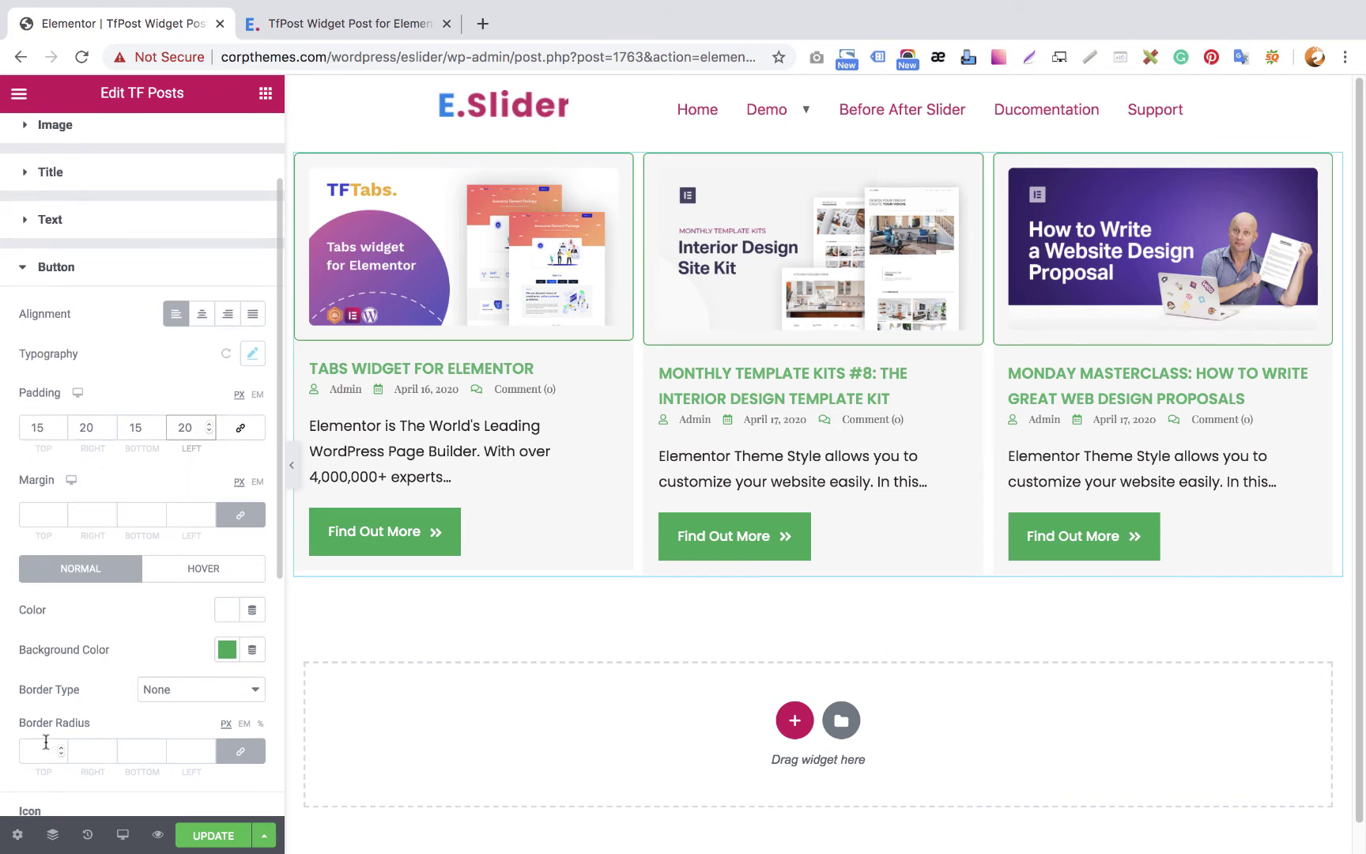
left_click(44, 747)
left_click(62, 747)
left_click(61, 748)
left_click(62, 747)
left_click(62, 748)
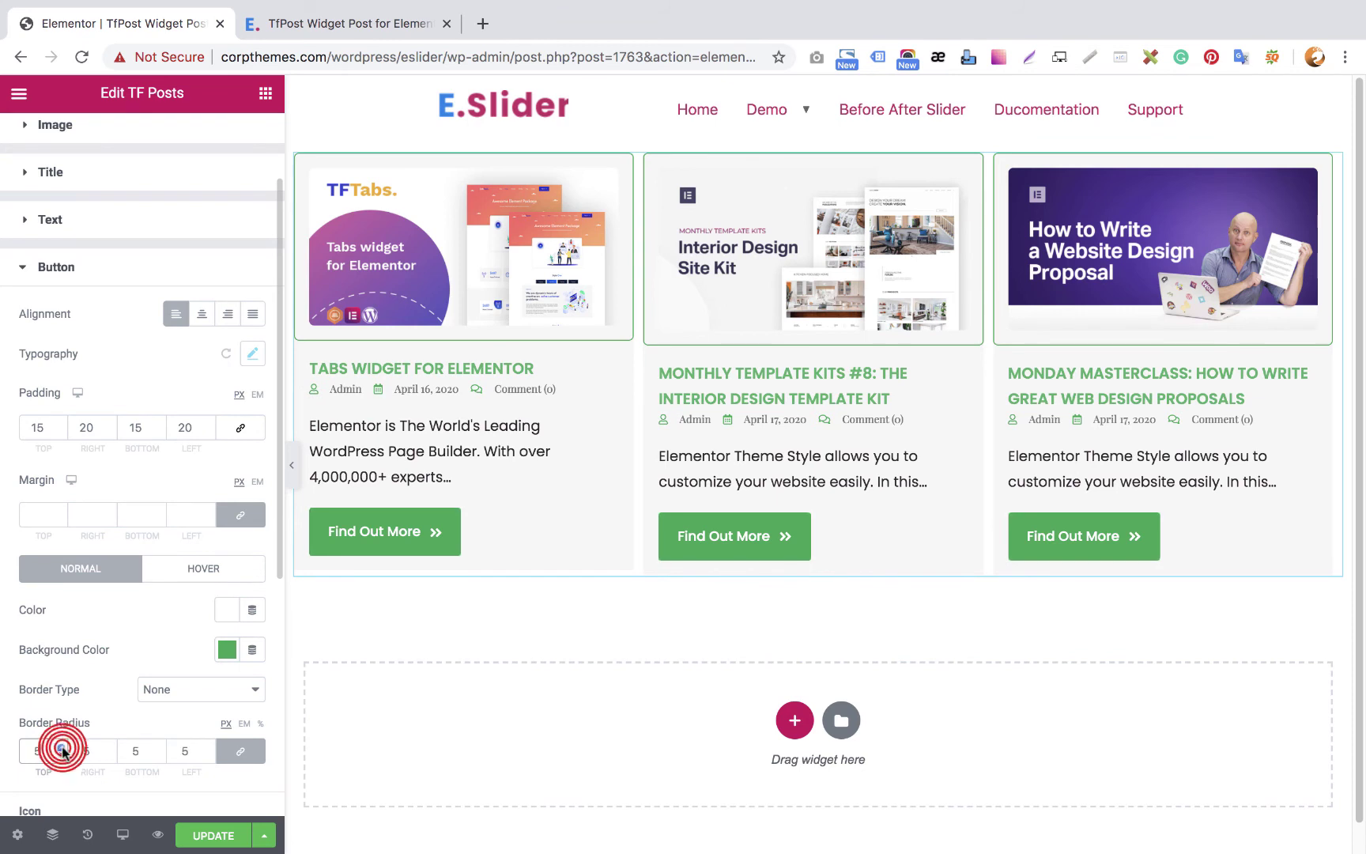
left_click(61, 748)
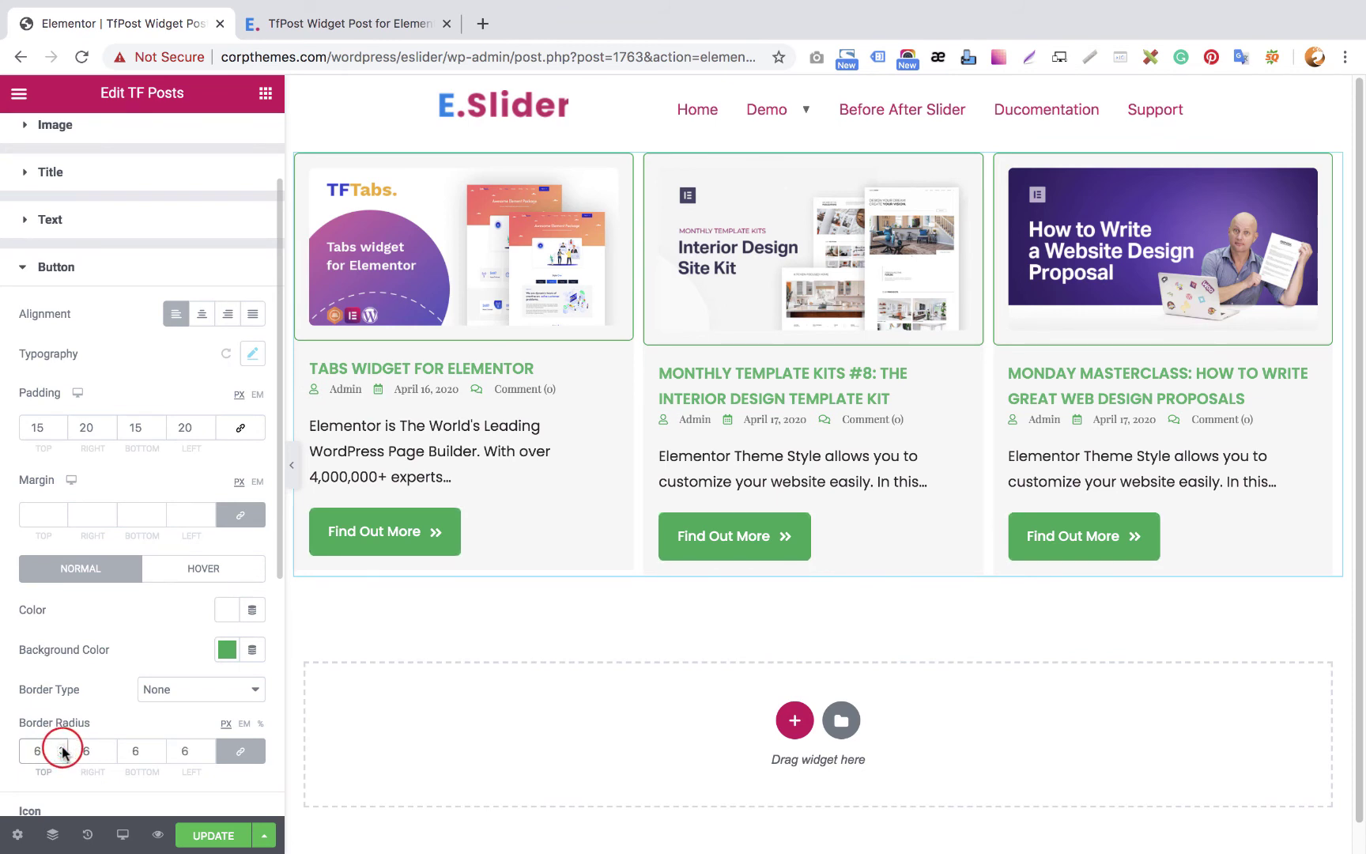
left_click(62, 753)
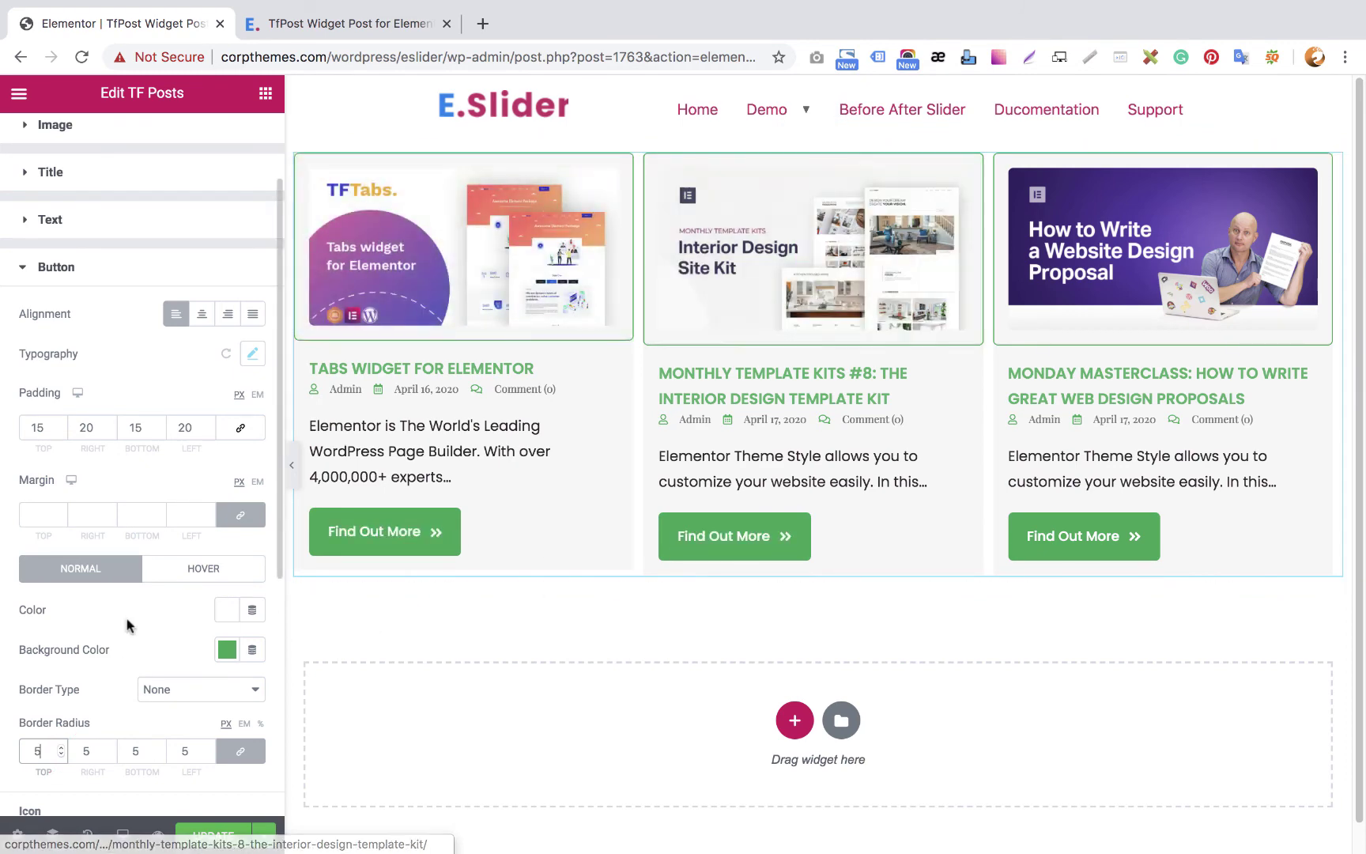
Set the button's hover state to white text on a green #23A455 background
left_click(180, 568)
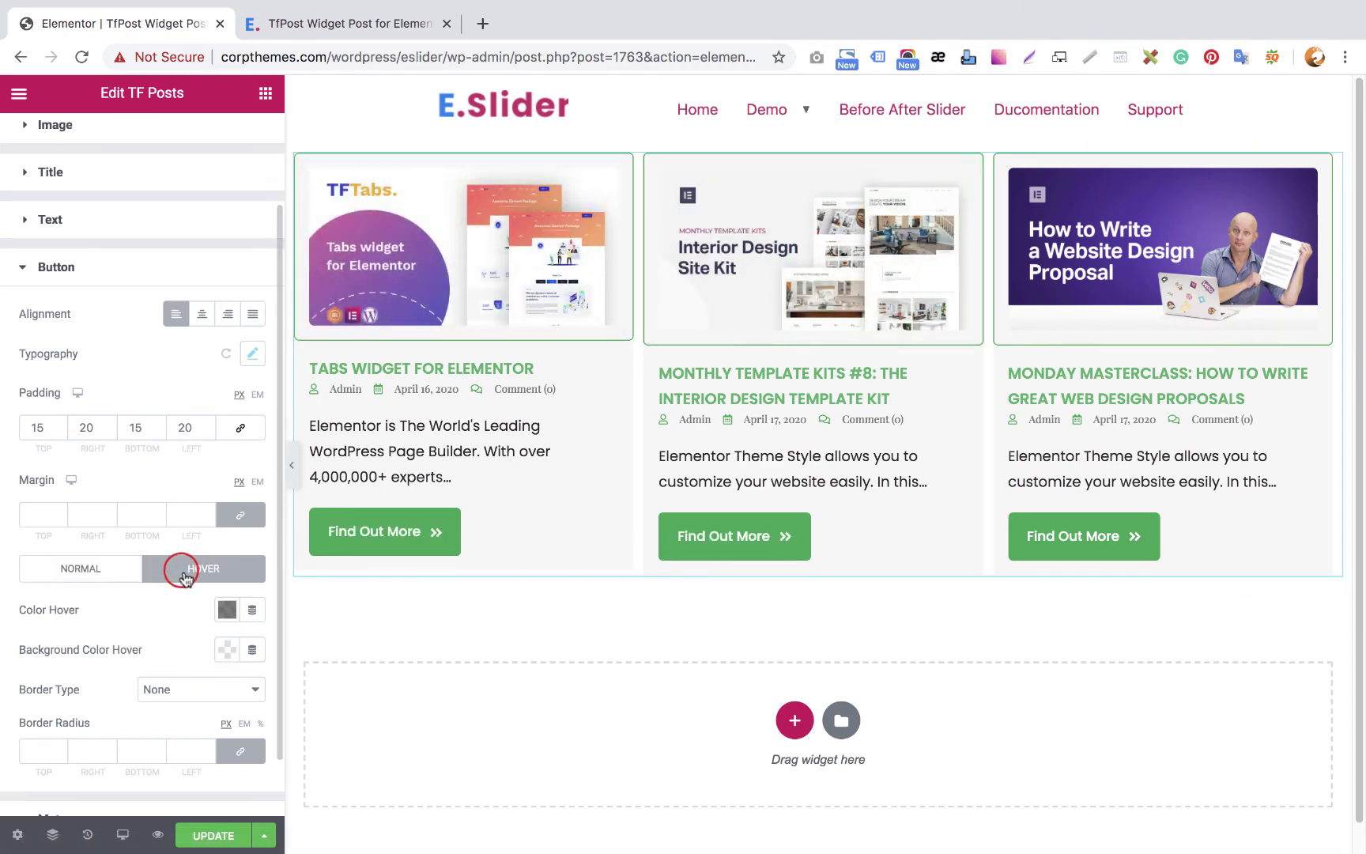
left_click(224, 610)
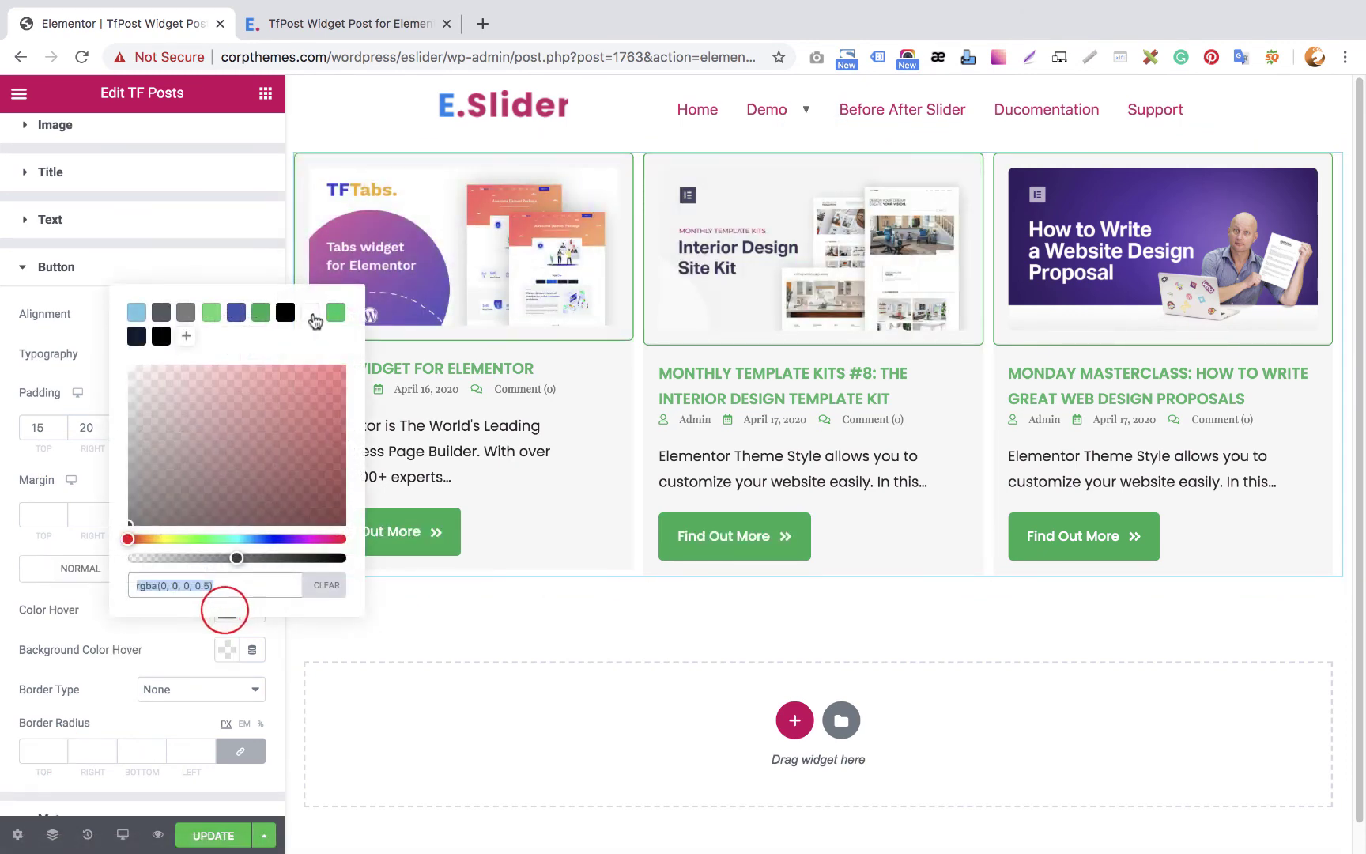
left_click(310, 313)
left_click(227, 650)
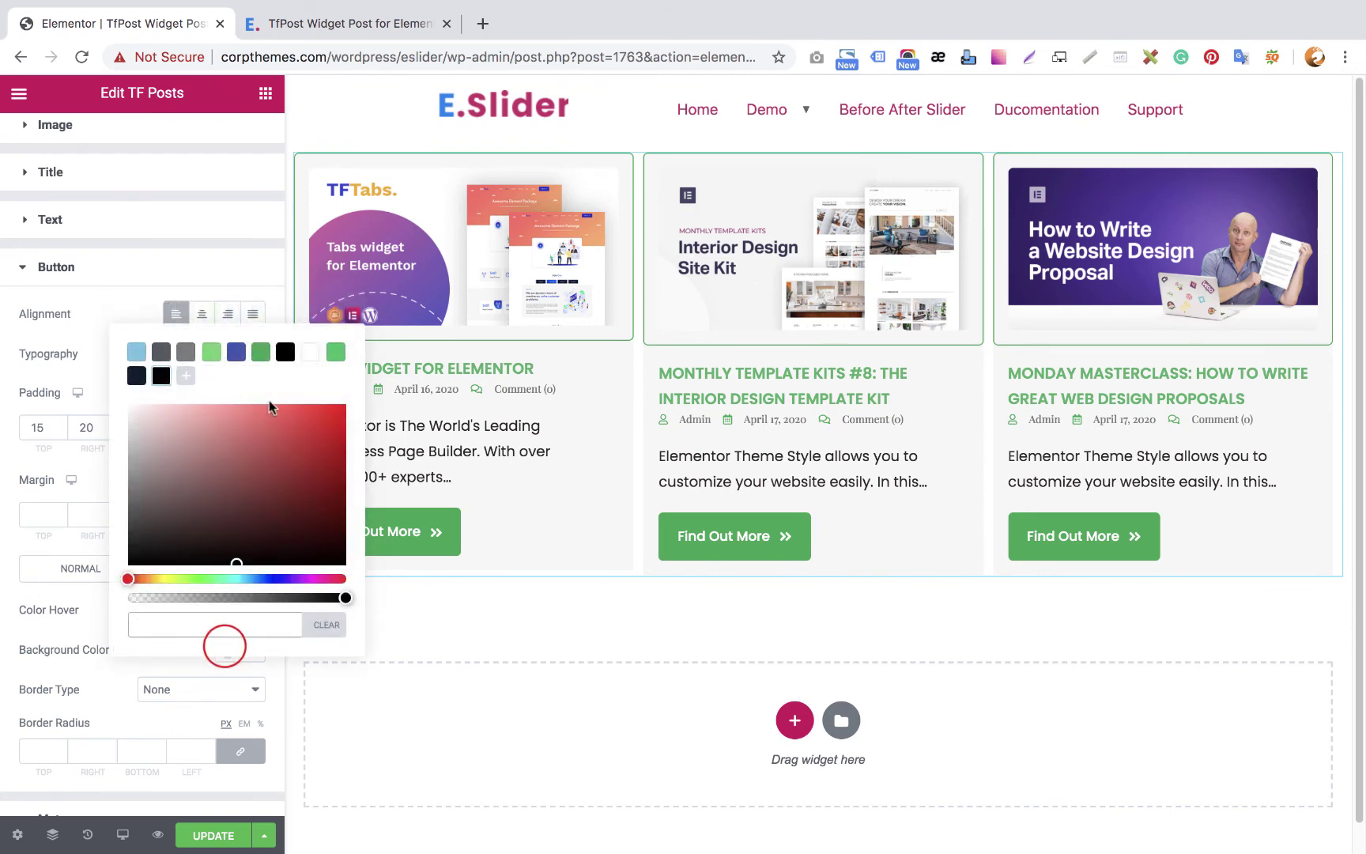
left_click(260, 350)
left_click(466, 615)
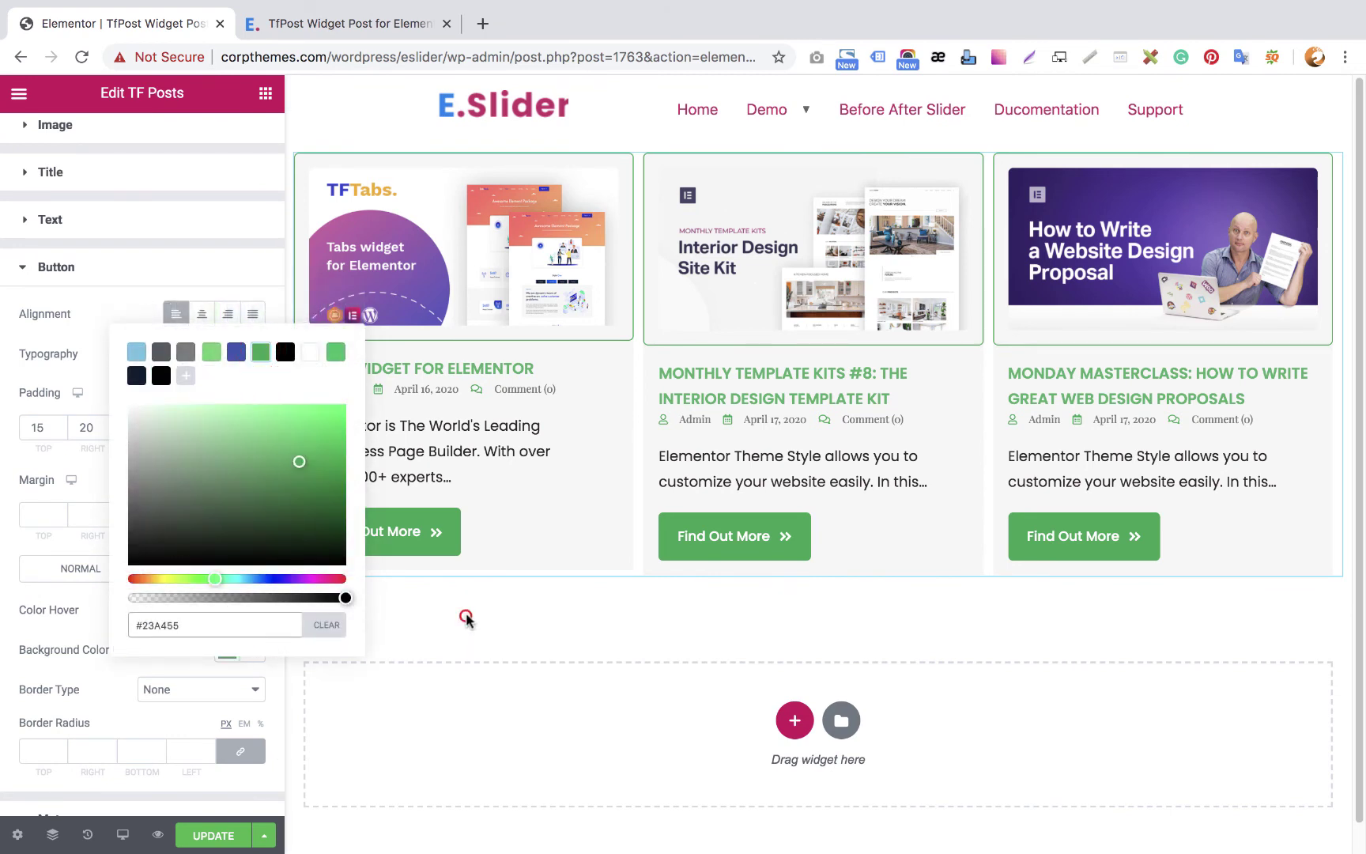
Lower the opacity of the green background in the button's normal state so it is lighter than the hover background
left_click(85, 568)
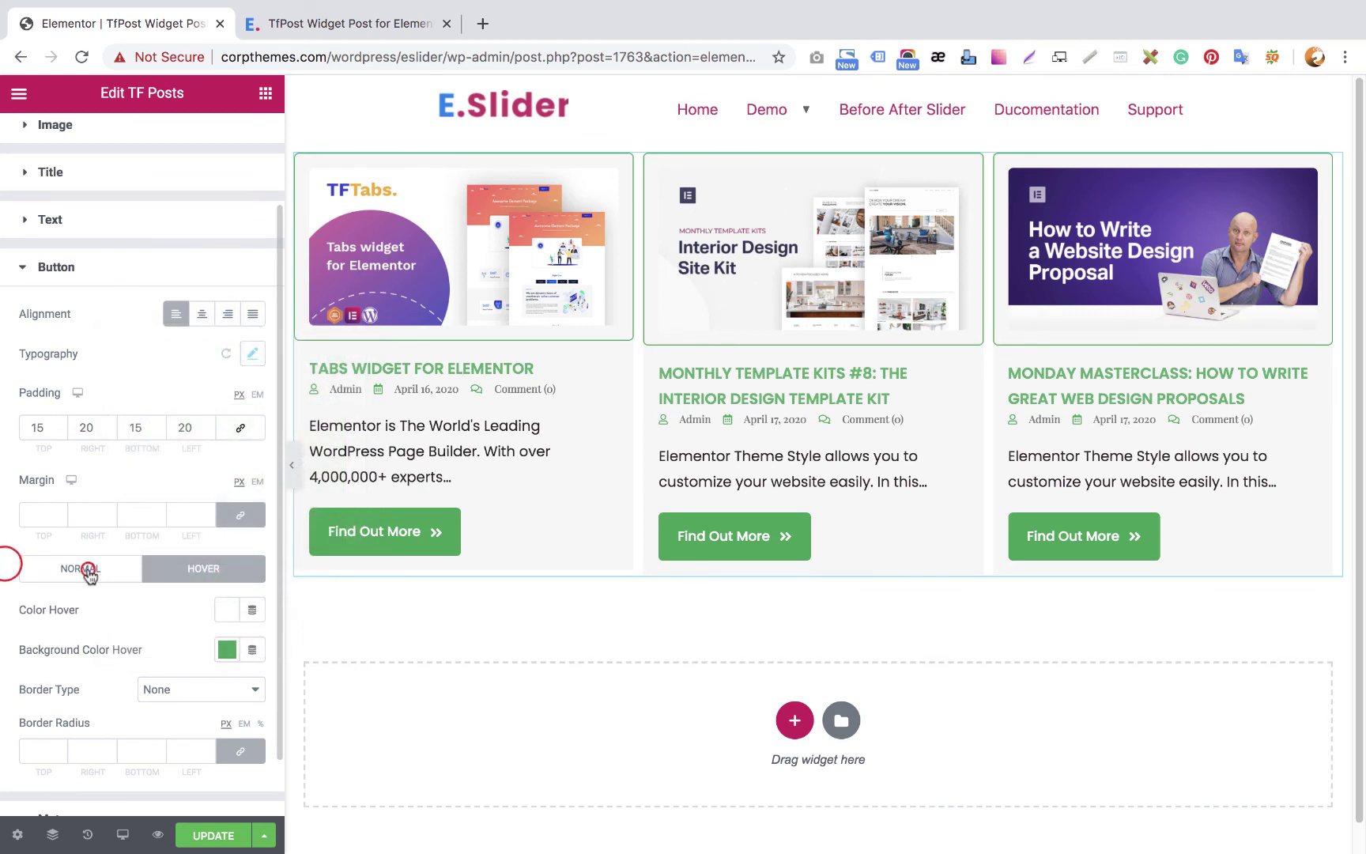
left_click(225, 649)
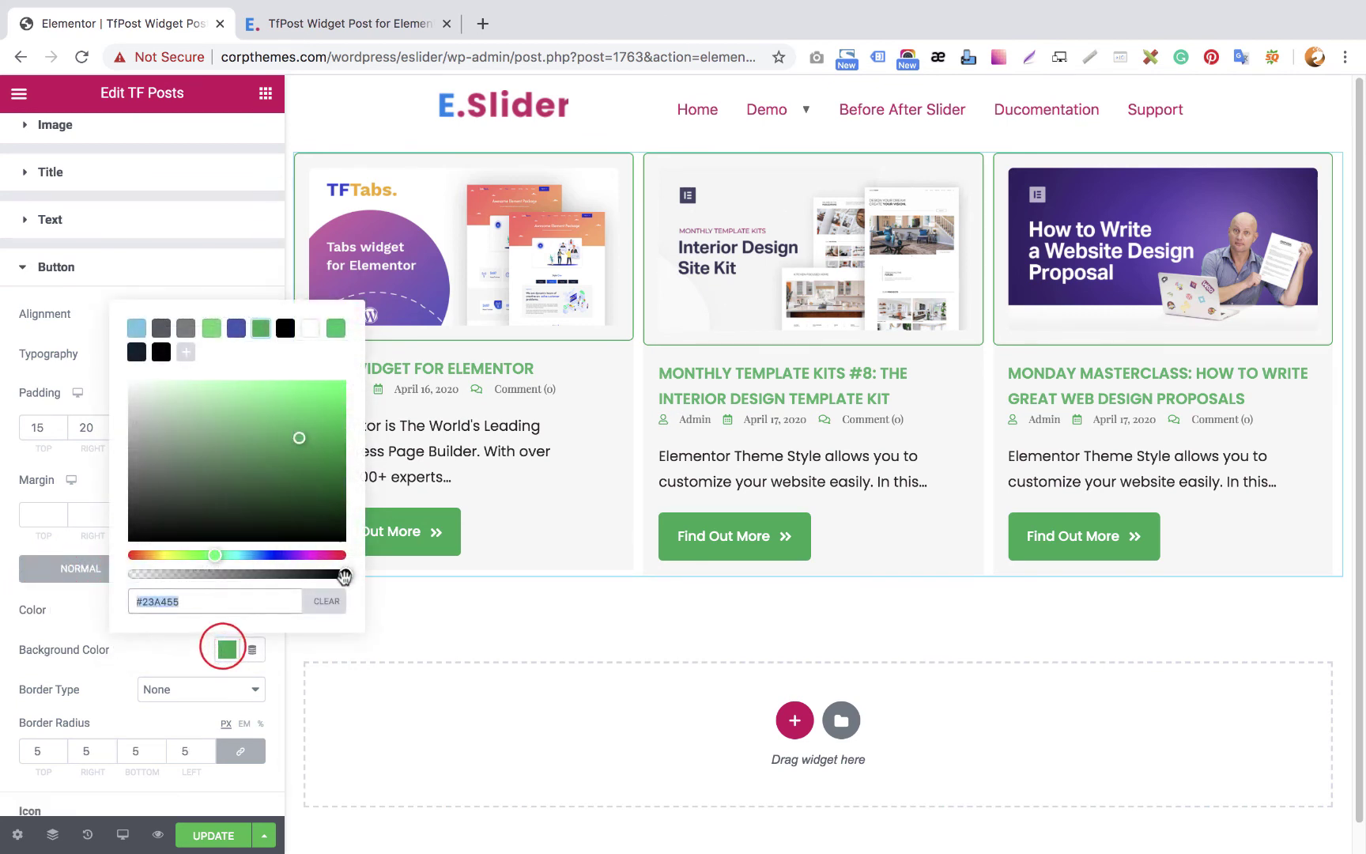
left_click_drag(344, 574, 296, 575)
left_click(15, 543)
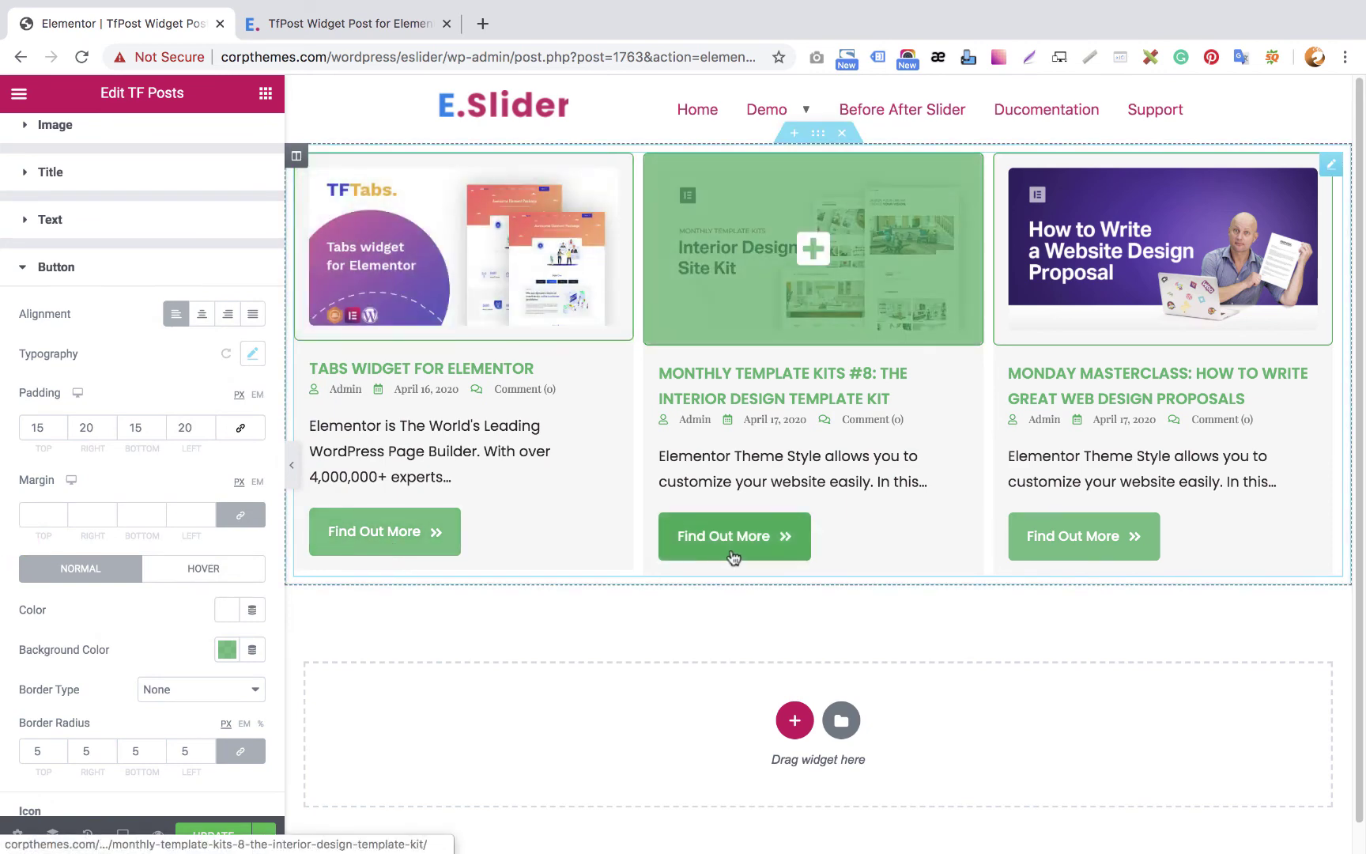
Update the page and reload its live preview in the other browser tab to check the buttons
left_click(215, 836)
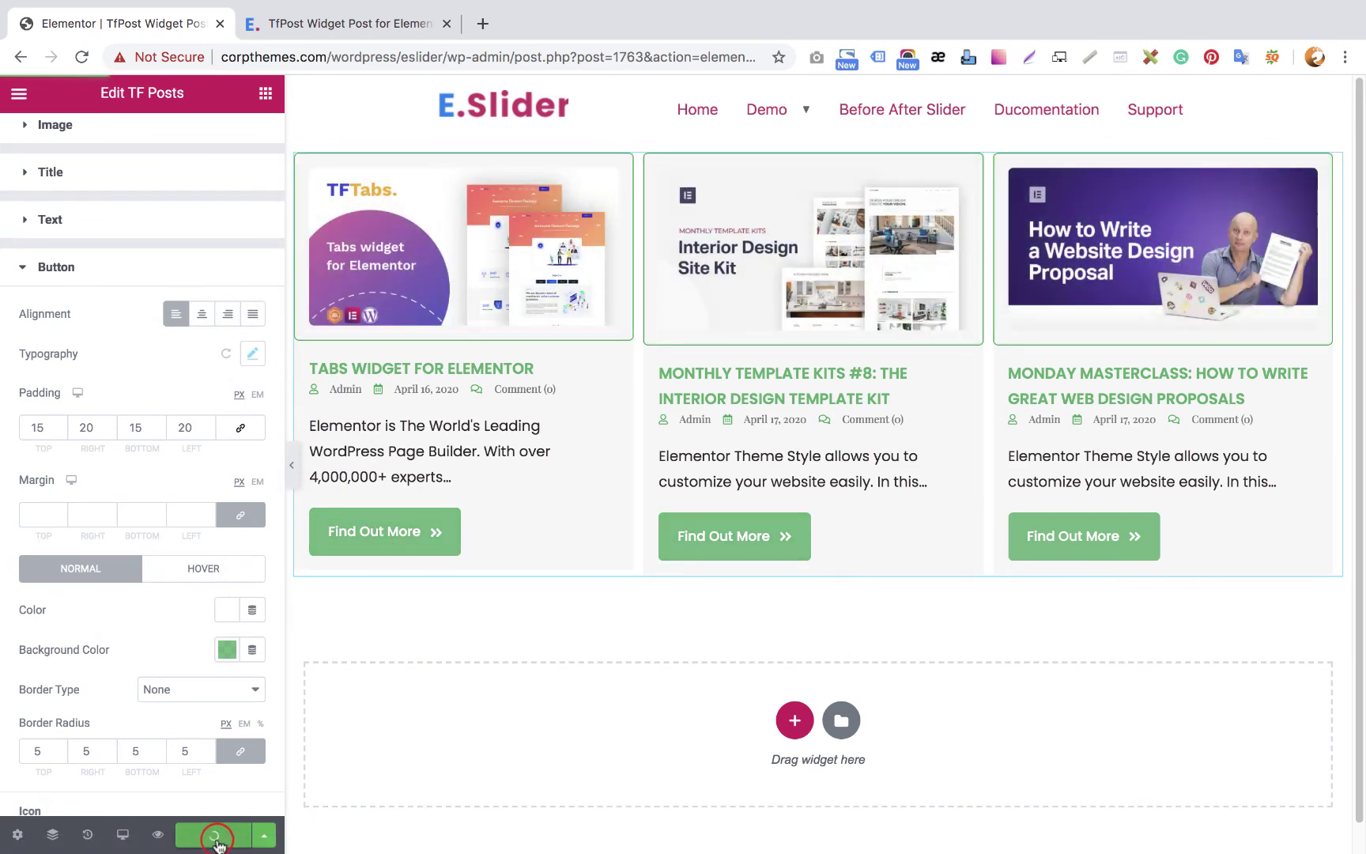
left_click(342, 22)
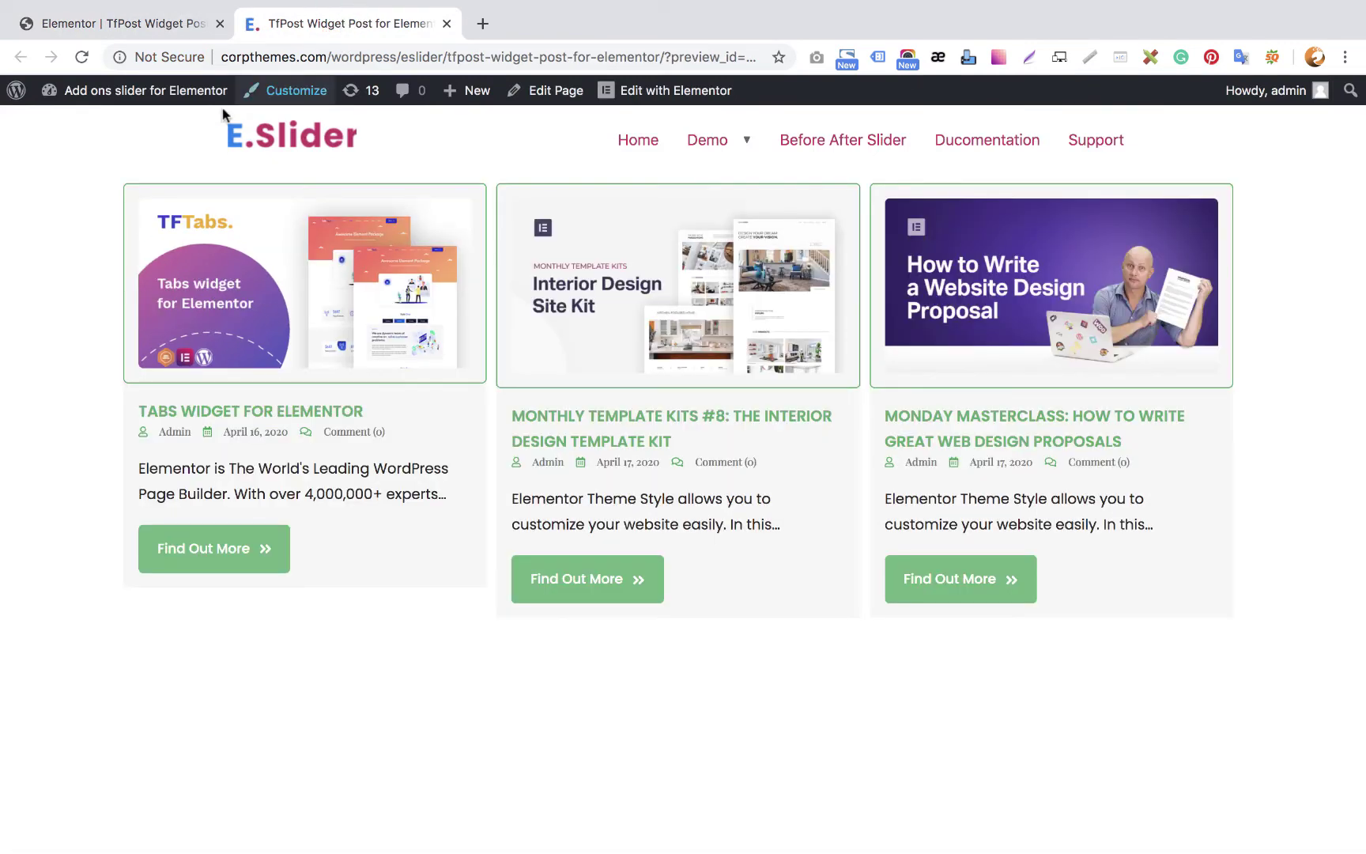
left_click(82, 57)
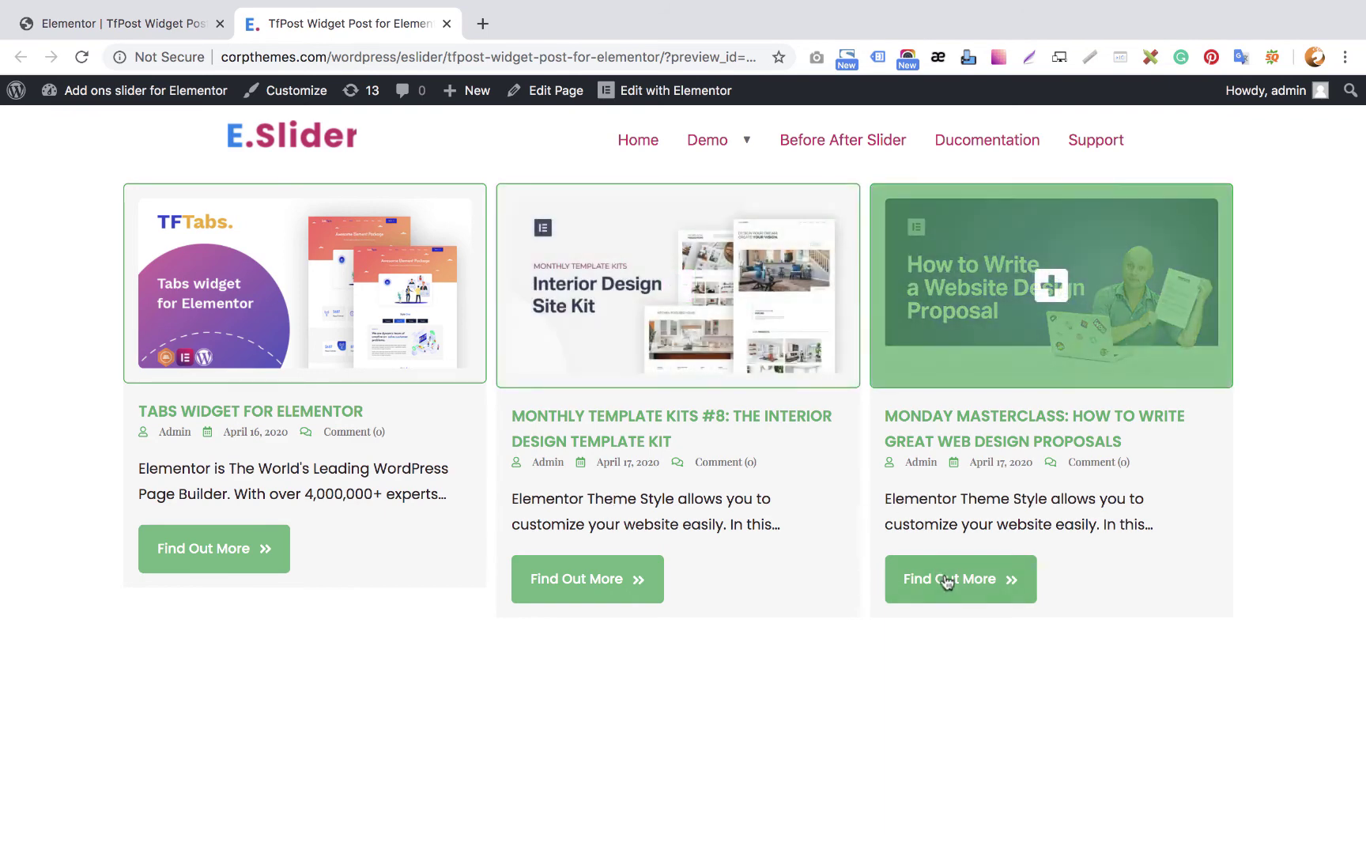
Return to the Elementor editor and replace the button's double-angle icon with the single Angle right icon from the icon library
left_click(129, 23)
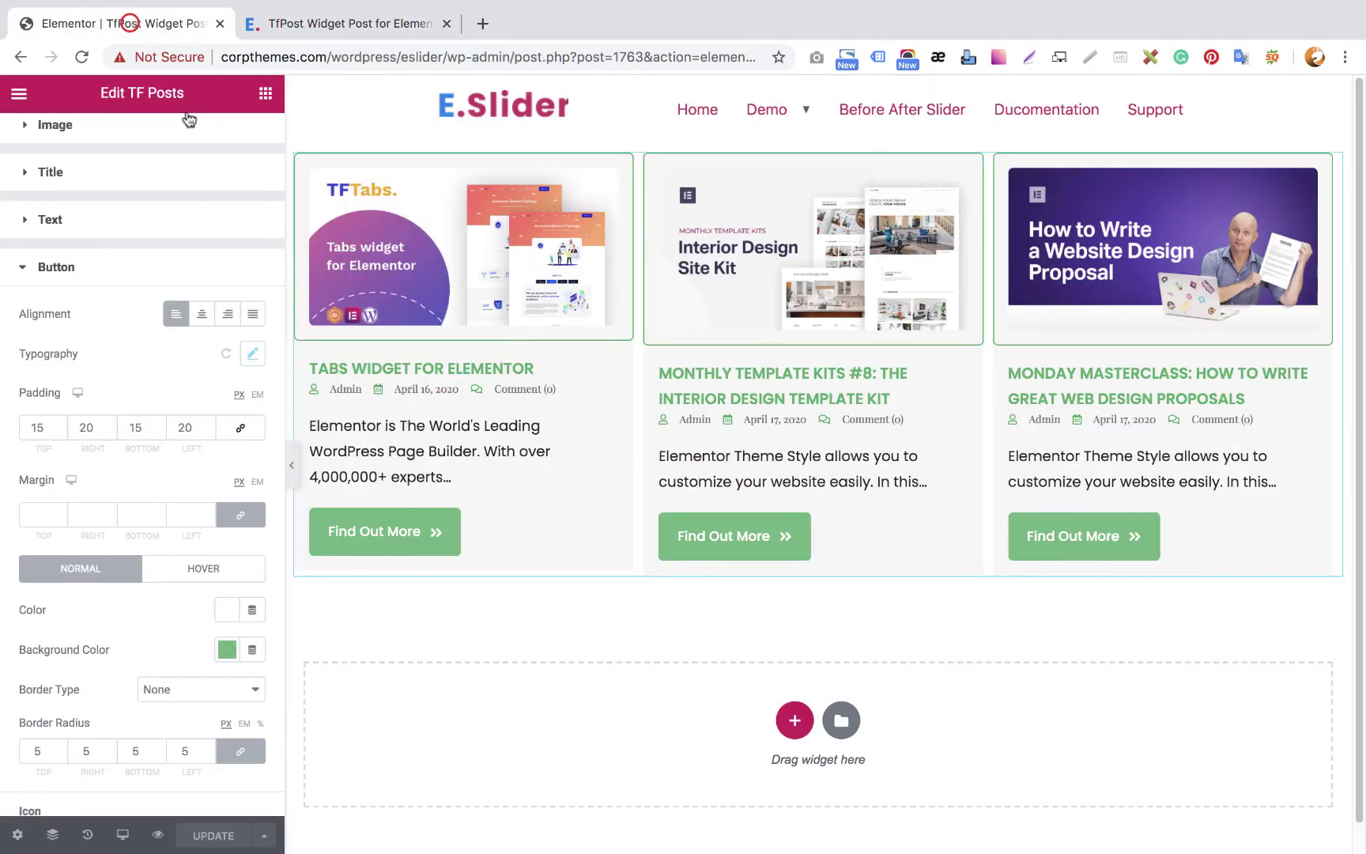
scroll(156, 638, "down", 3)
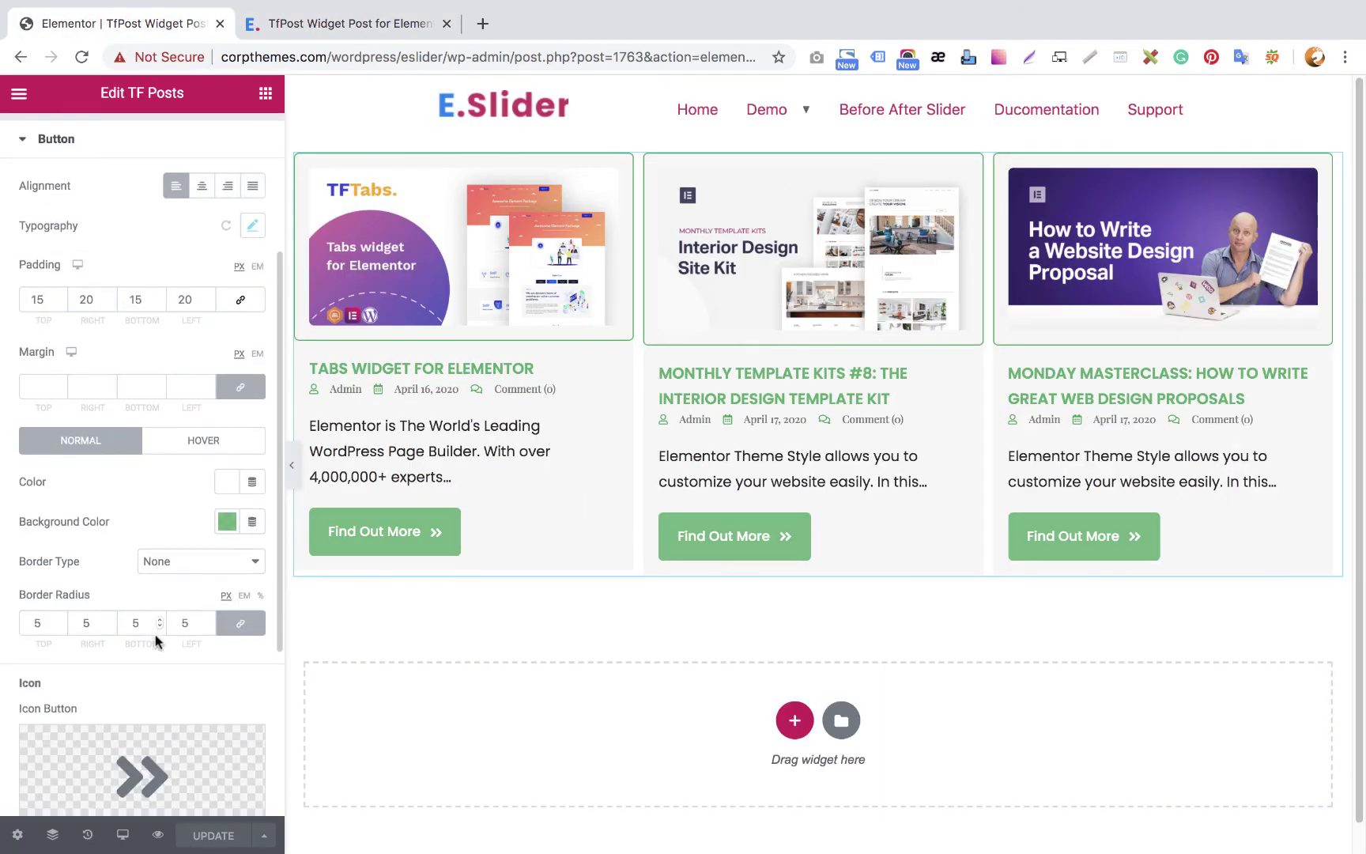
scroll(155, 639, "down", 3)
mouse_move(168, 673)
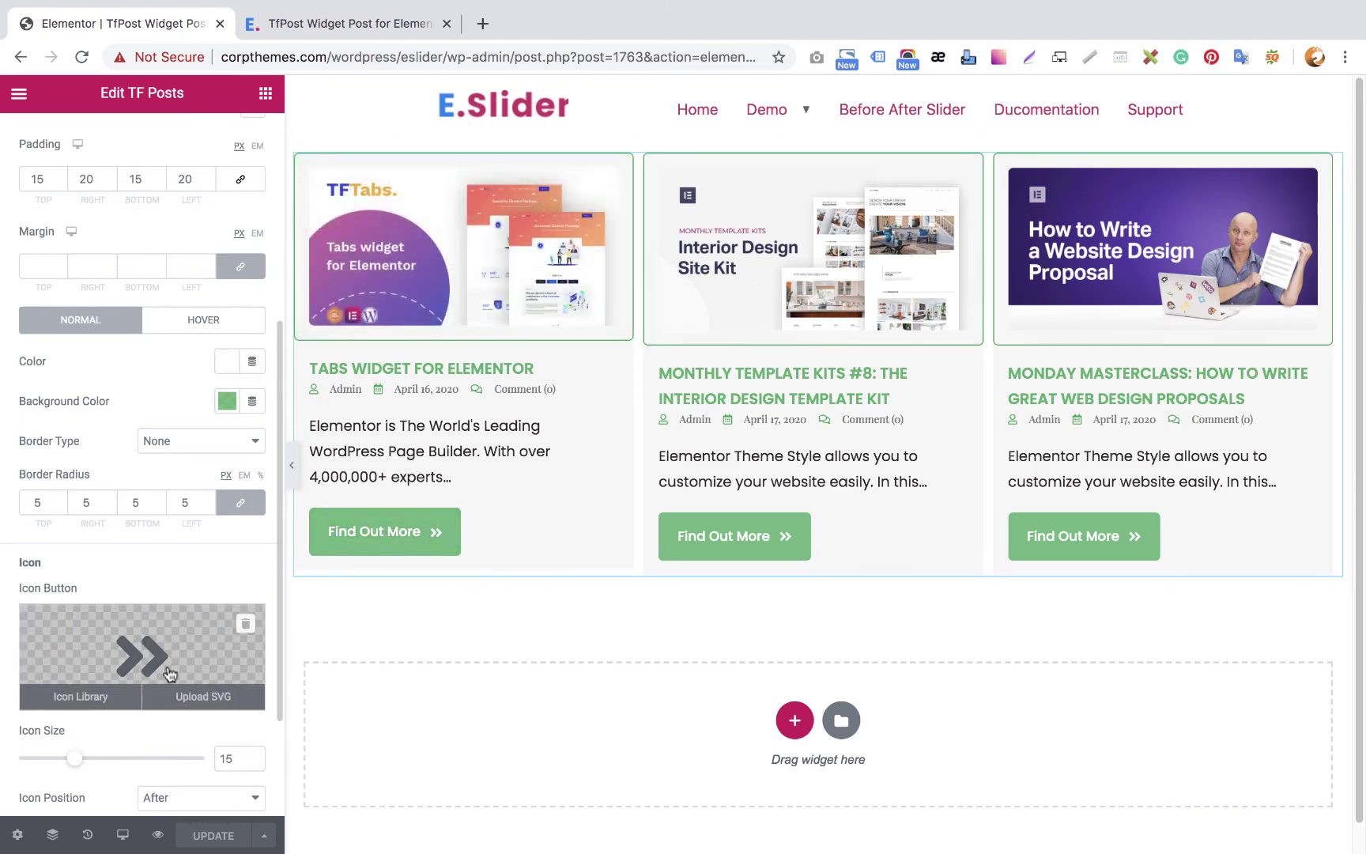
left_click(98, 699)
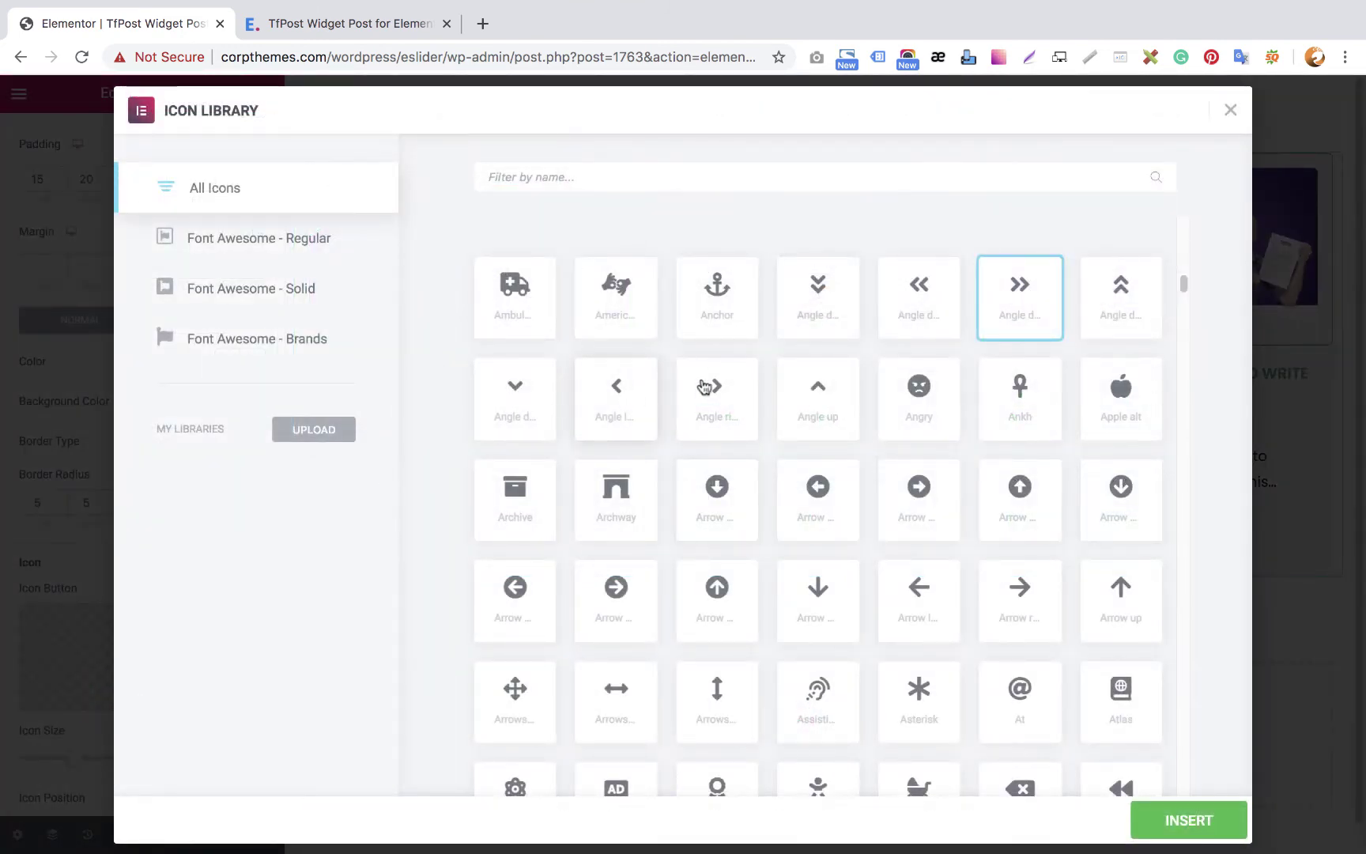
left_click(703, 387)
left_click(1189, 819)
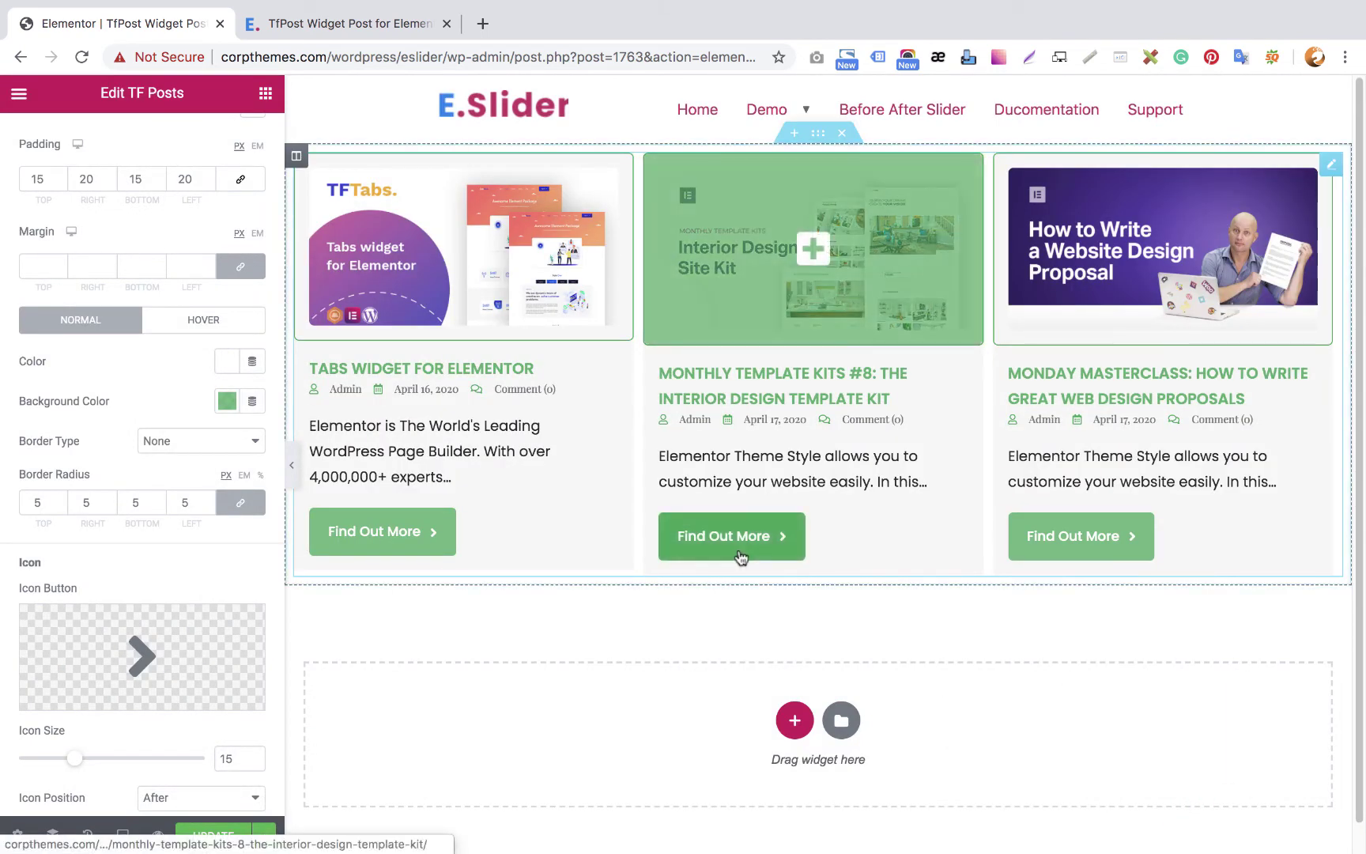
Place the button icon before the text by setting its icon position to Before
scroll(161, 715, "down", 2)
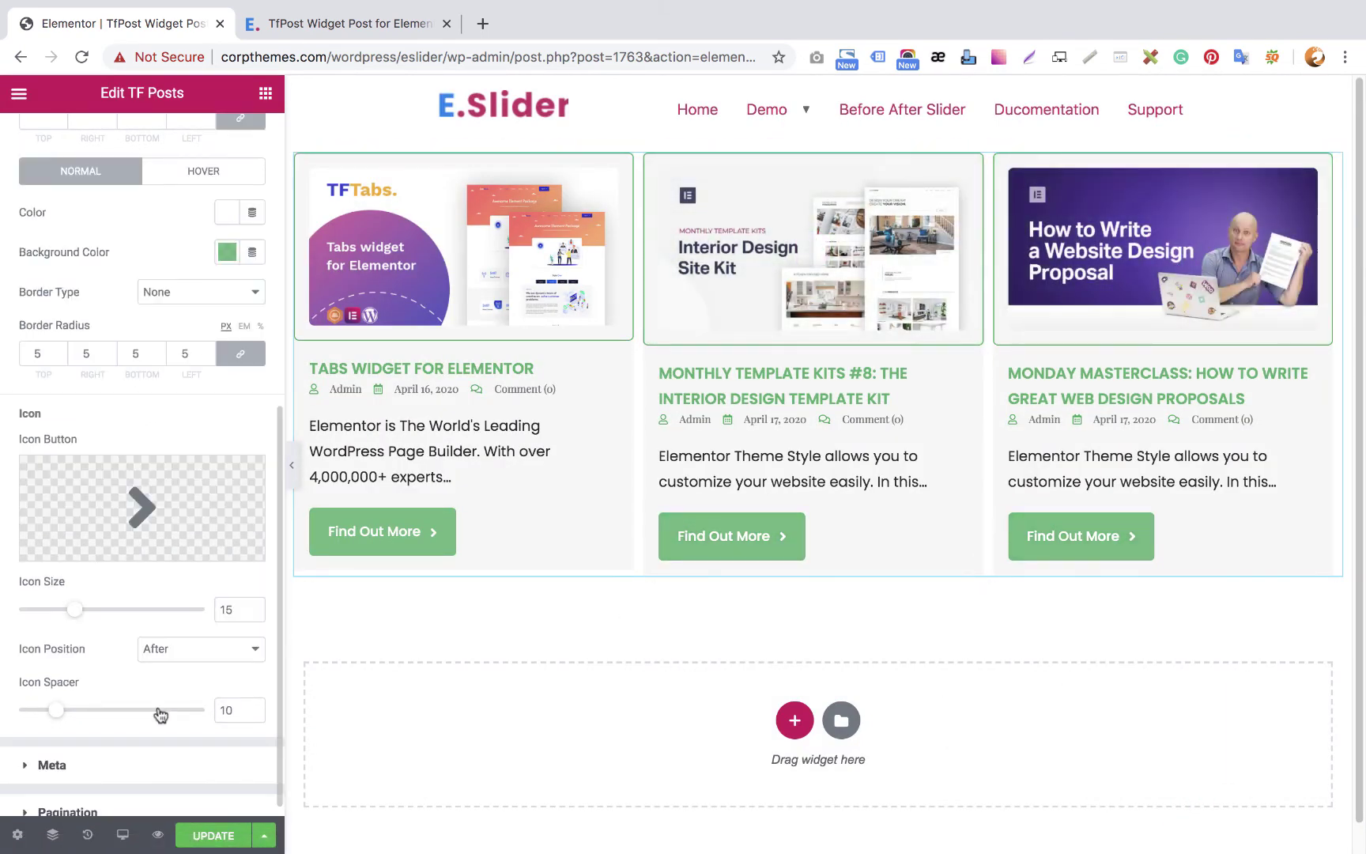
left_click(174, 648)
left_click(174, 633)
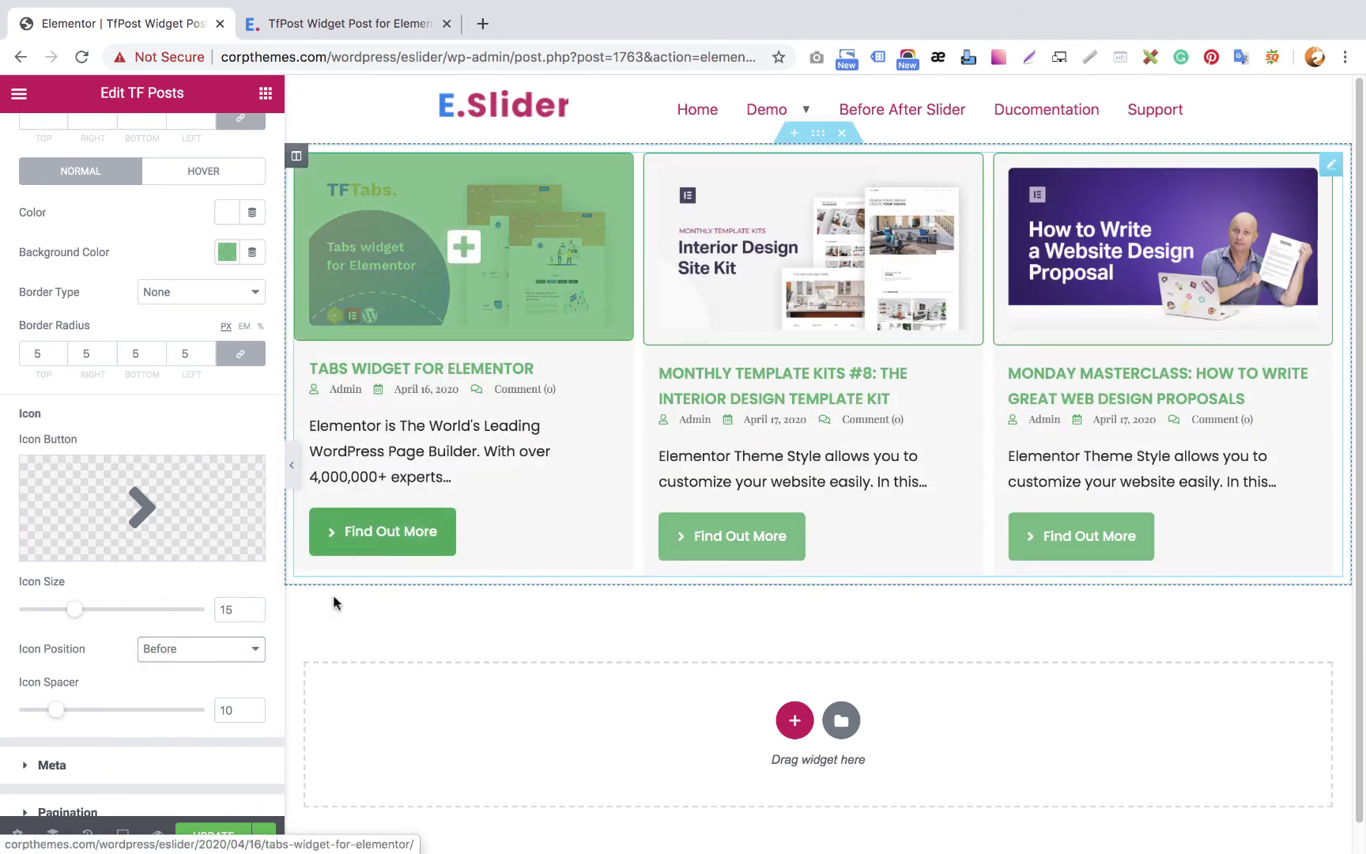
scroll(164, 724, "down", 1)
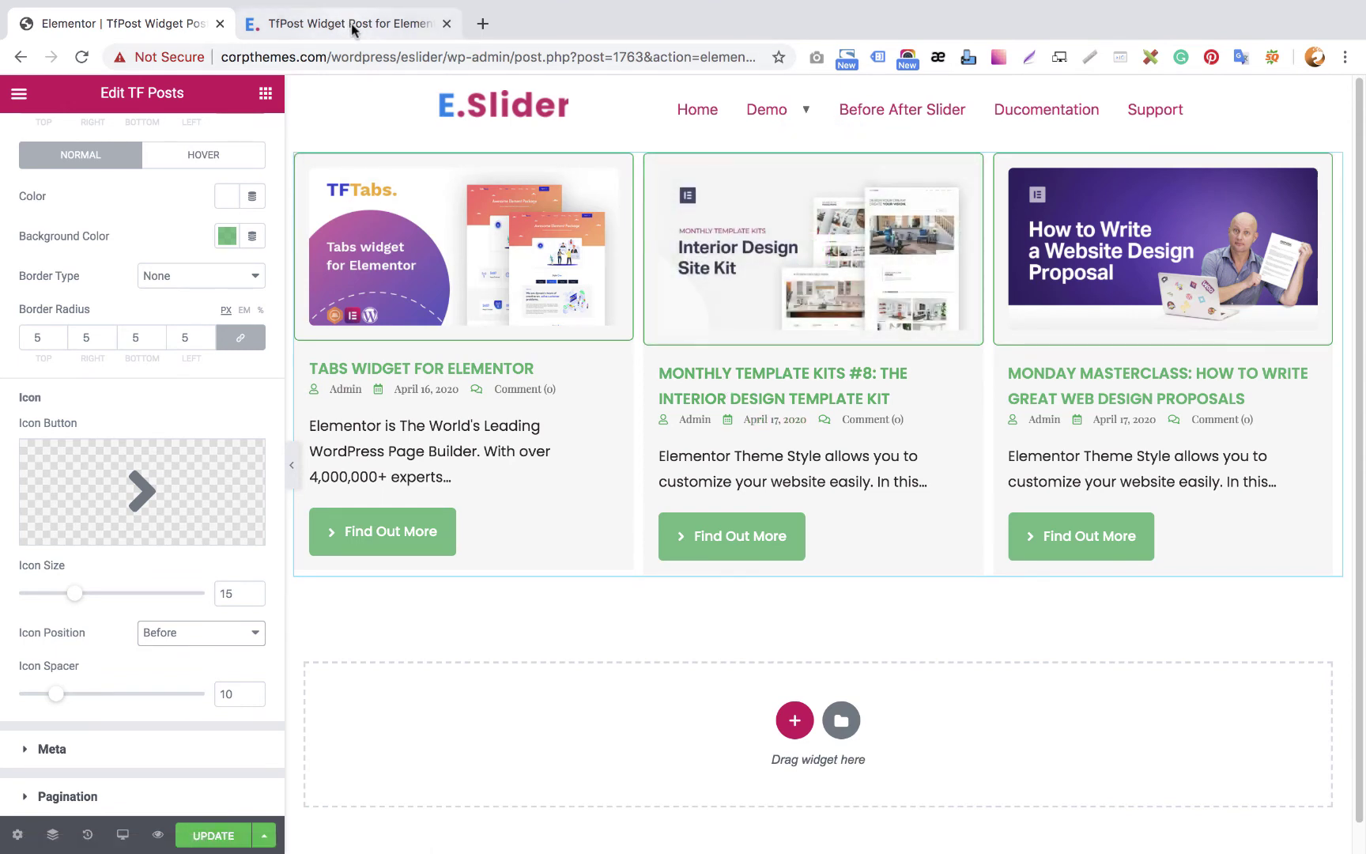
left_click(107, 797)
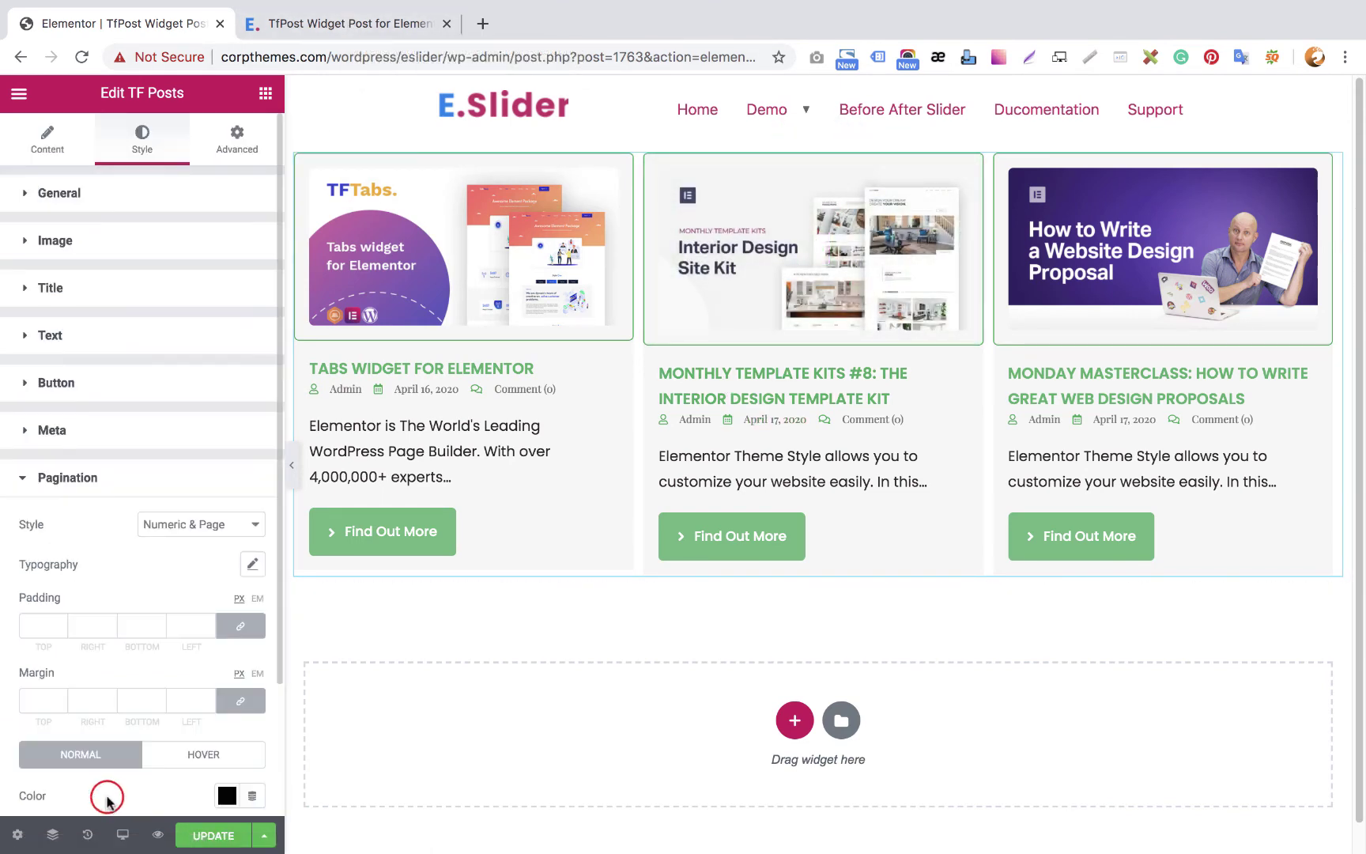
scroll(105, 591, "down", 2)
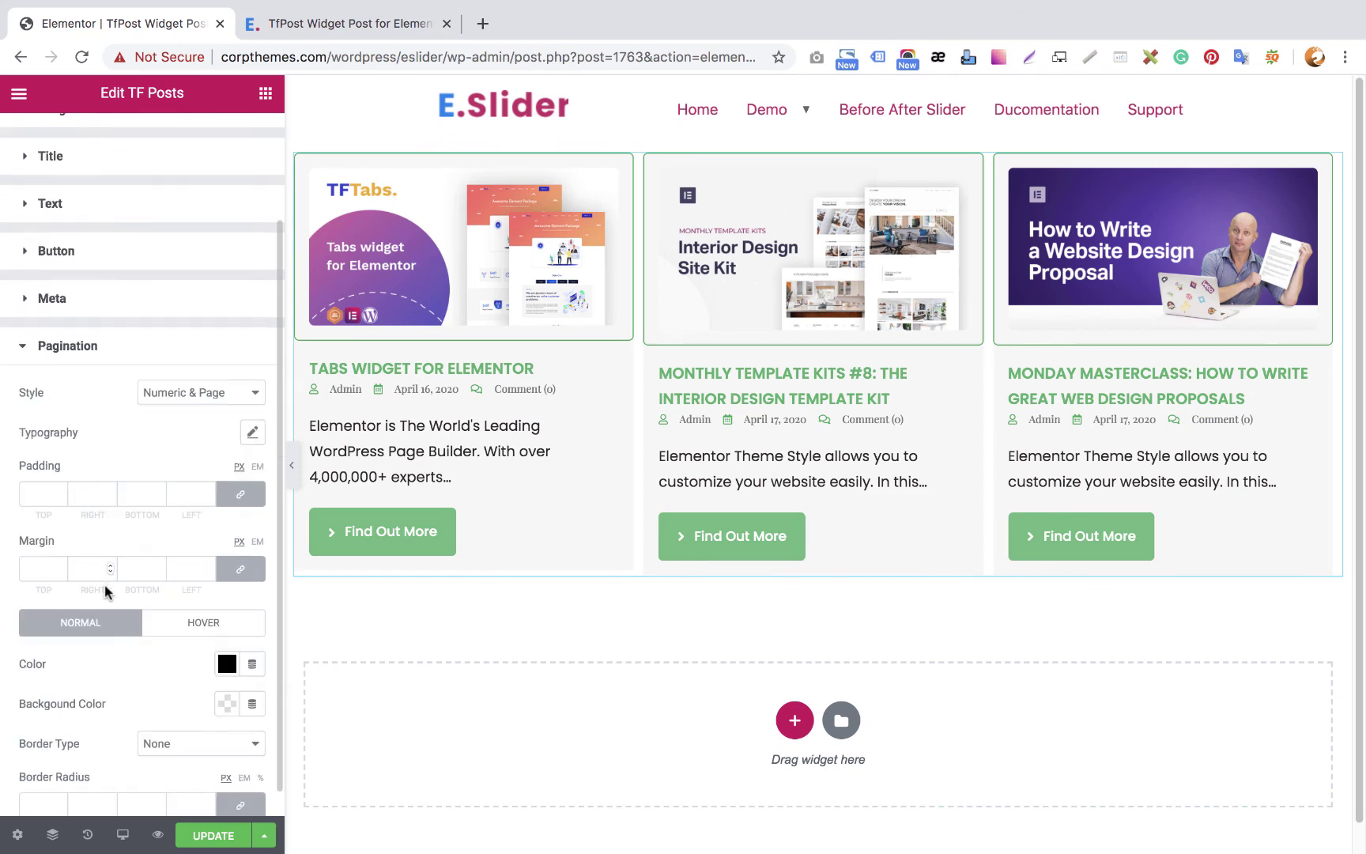
scroll(105, 592, "up", 2)
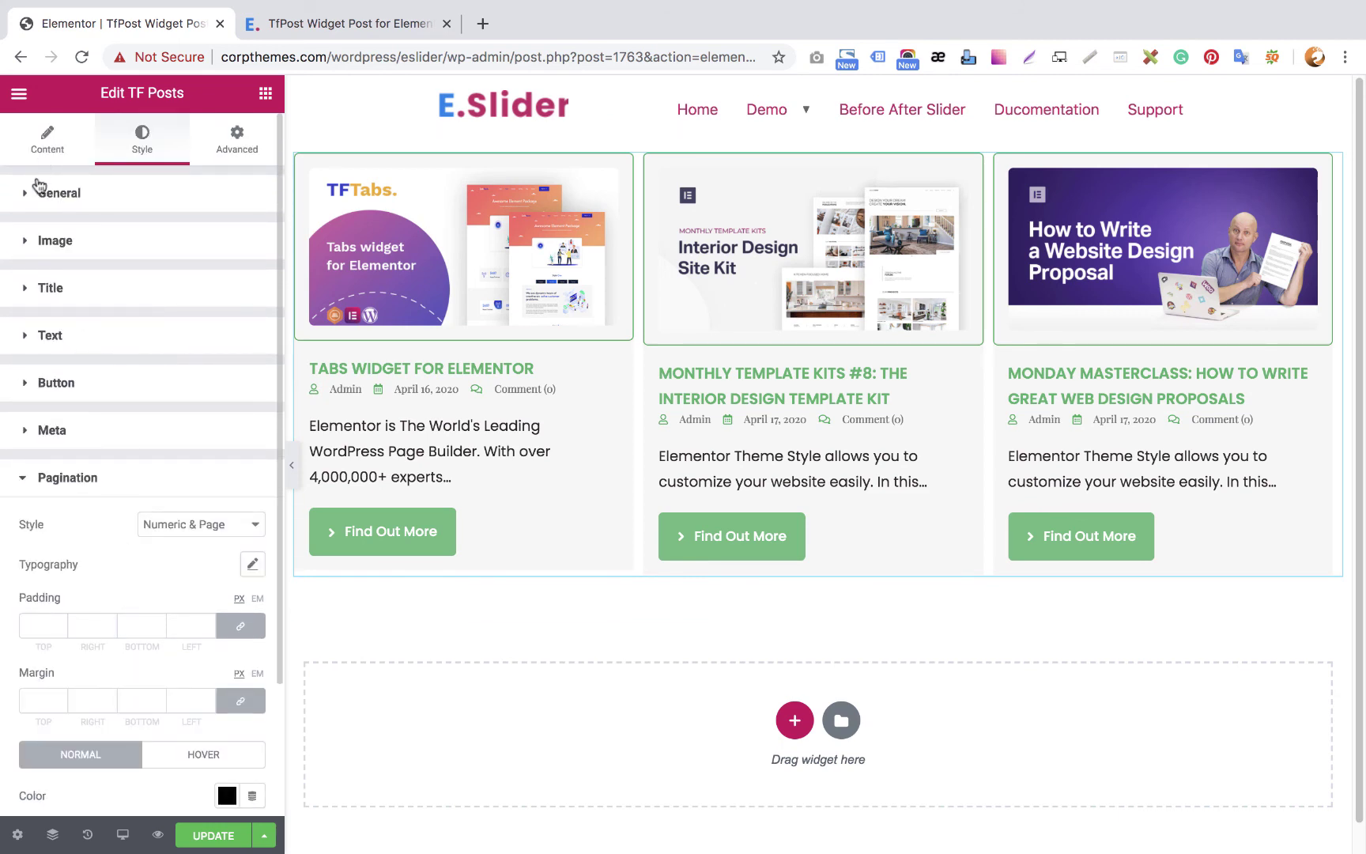
Try 10 posts per page in the widget's query settings and check the resulting grid
left_click(47, 142)
left_click(184, 240)
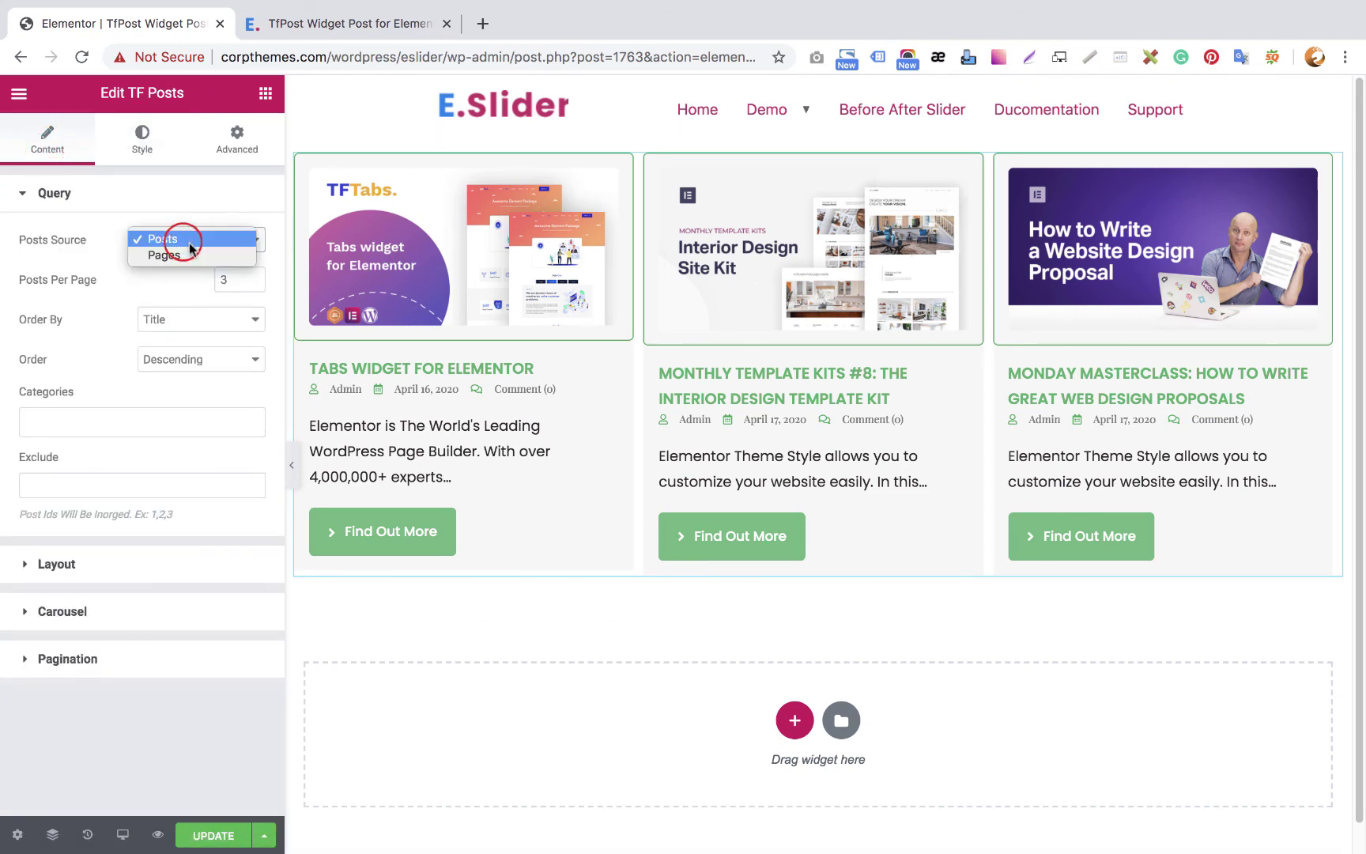
left_click(237, 276)
double_click(225, 279)
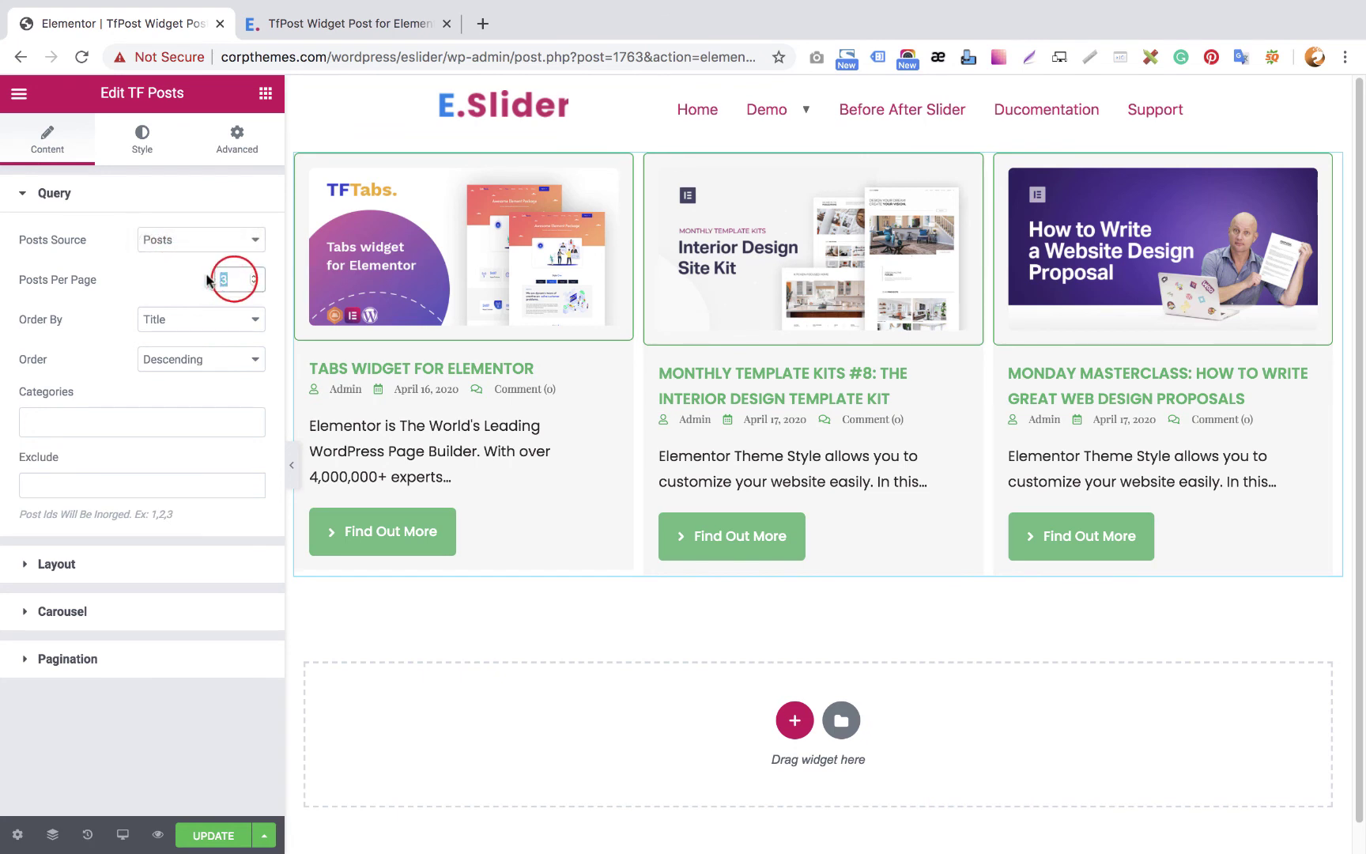
type("10")
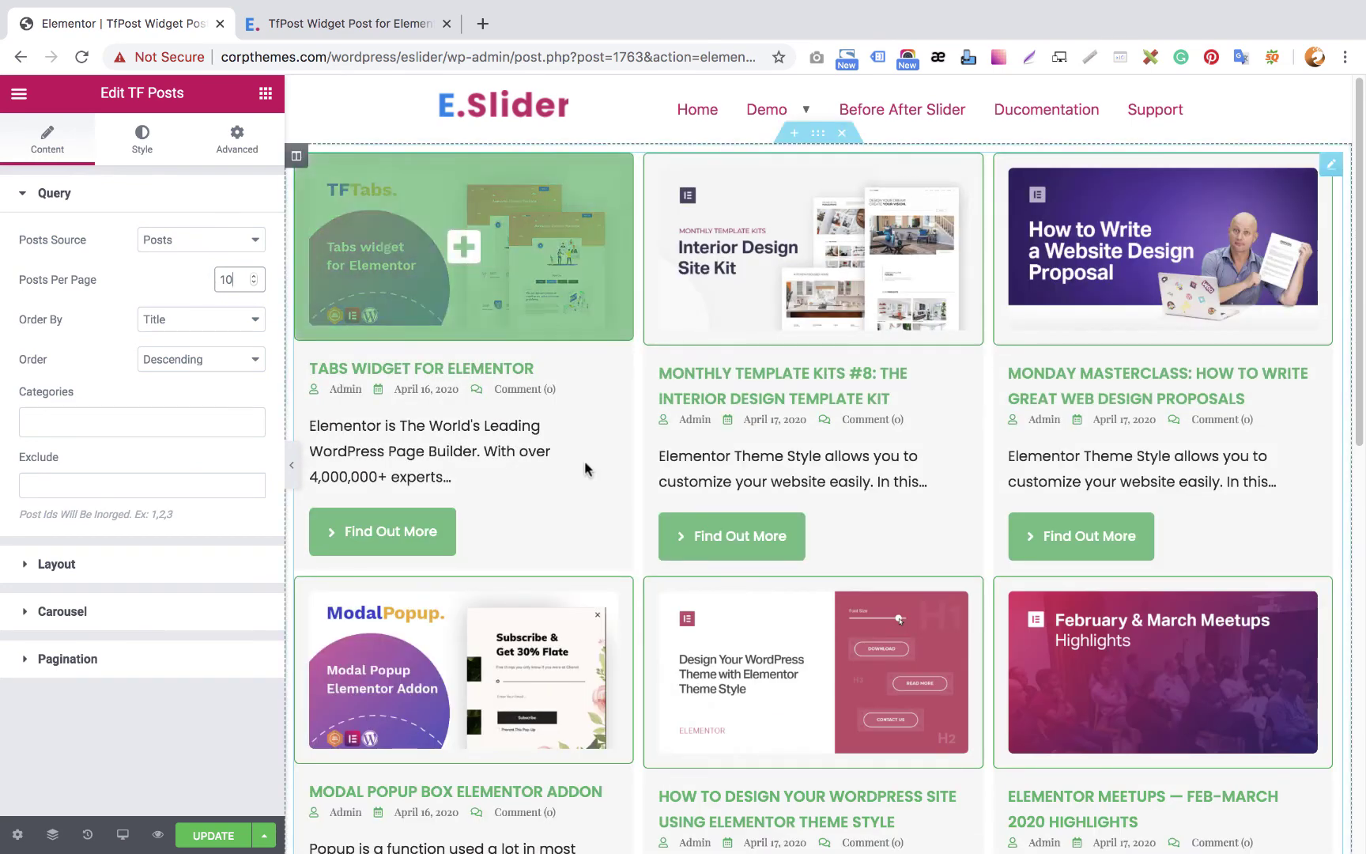
scroll(753, 335, "down", 8)
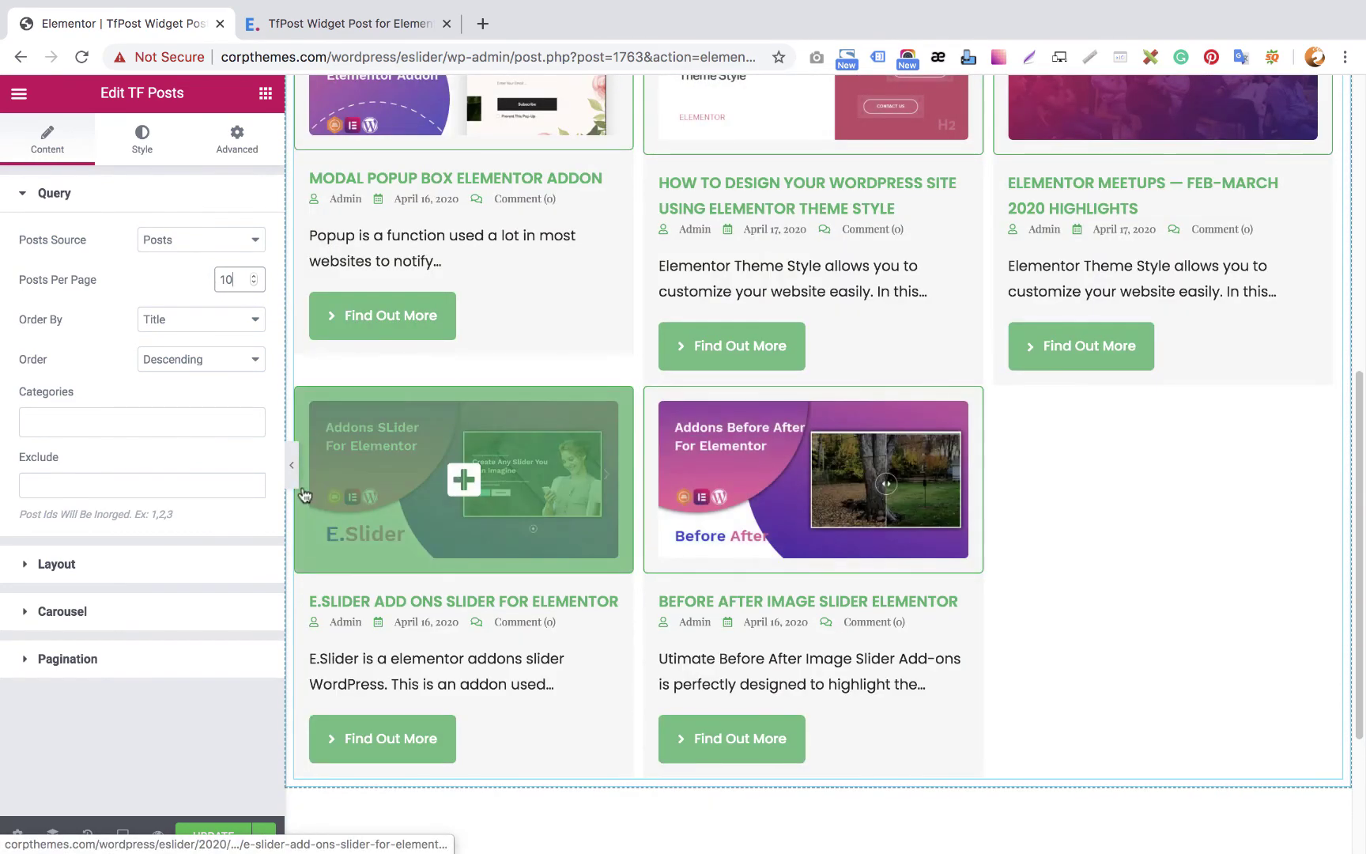
Turn on pagination for the posts widget and look over the post grid for it
left_click(76, 656)
left_click(250, 380)
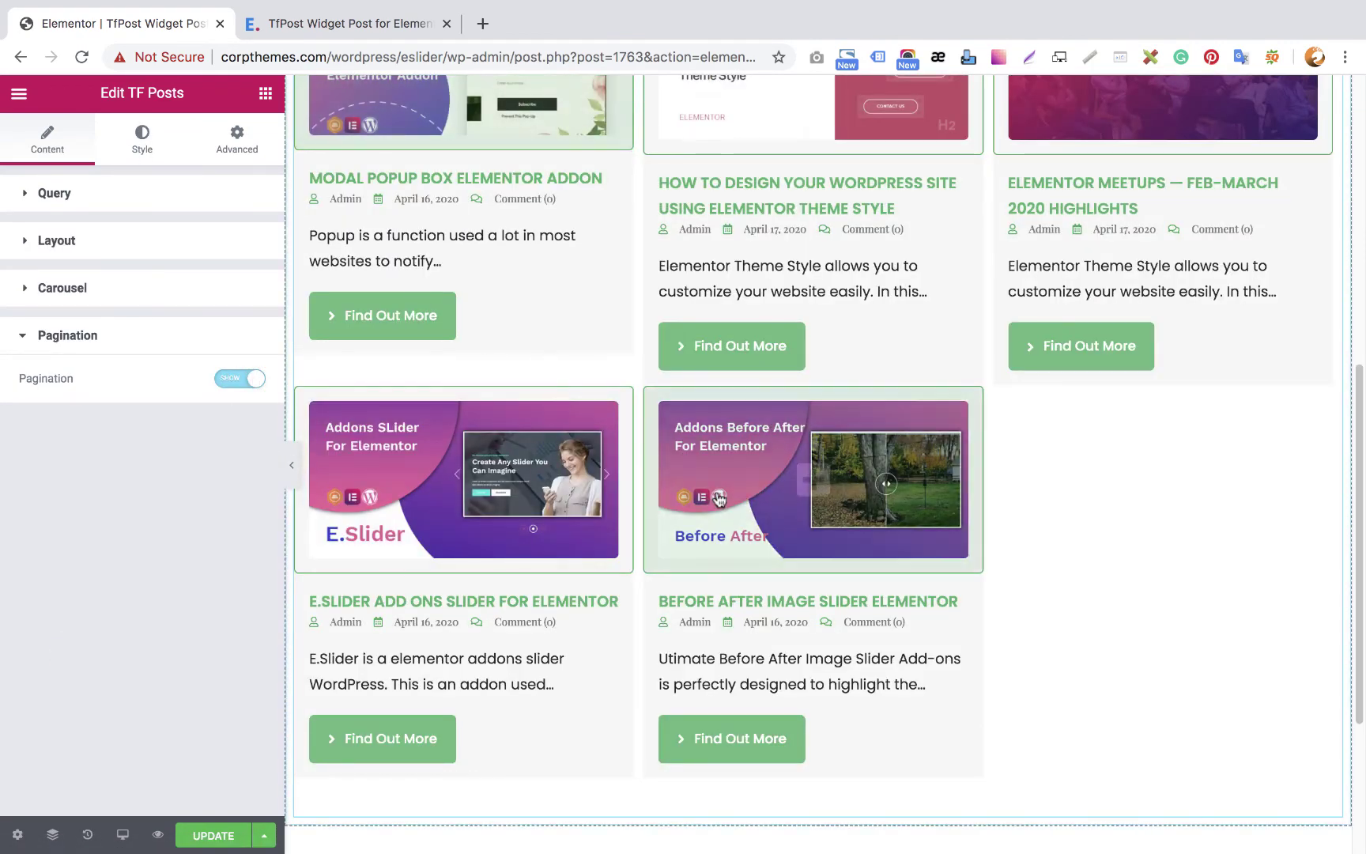
scroll(720, 490, "down", 3)
scroll(720, 490, "up", 15)
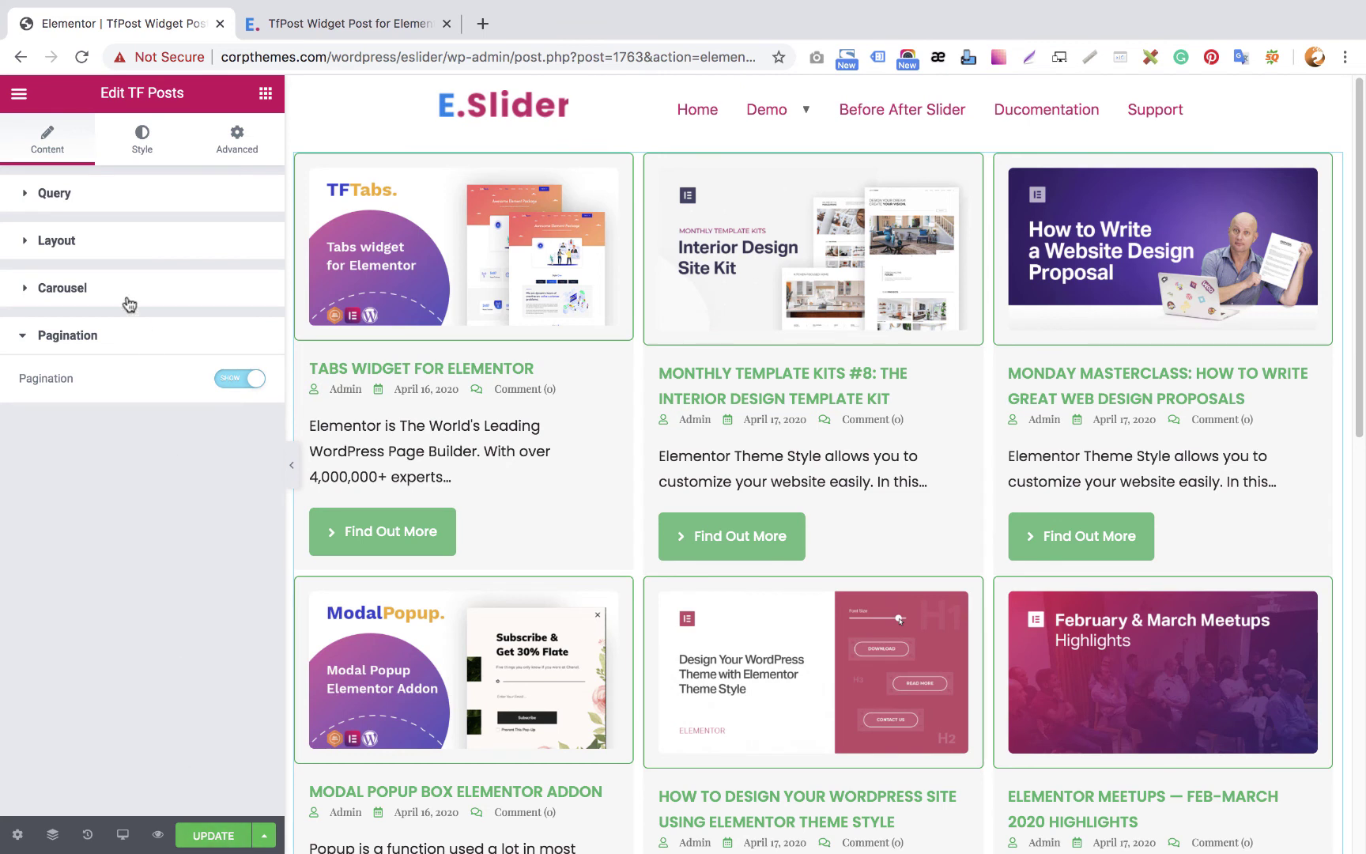
Update the page and look through the post grid in its live preview
left_click(79, 204)
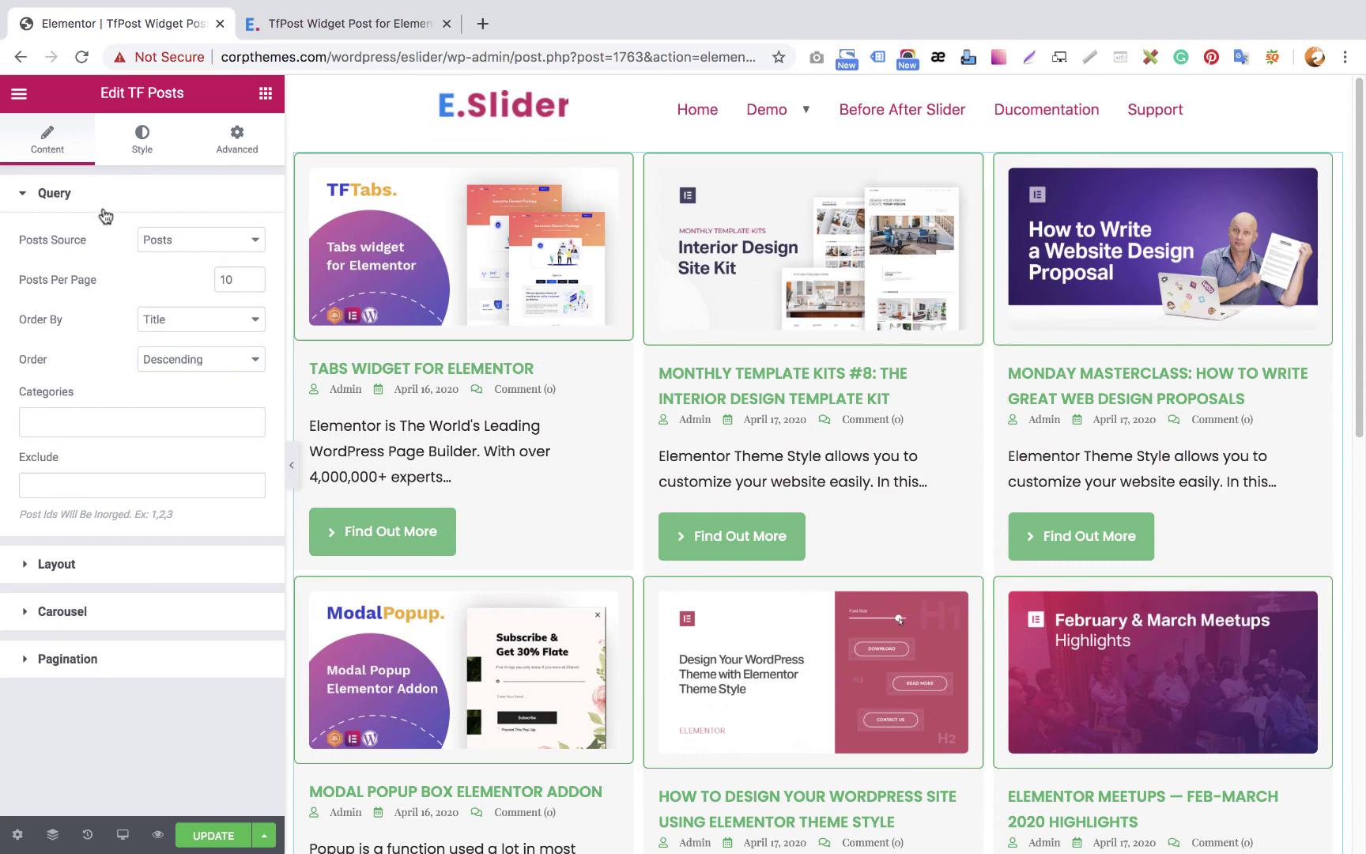
left_click(214, 839)
left_click(379, 17)
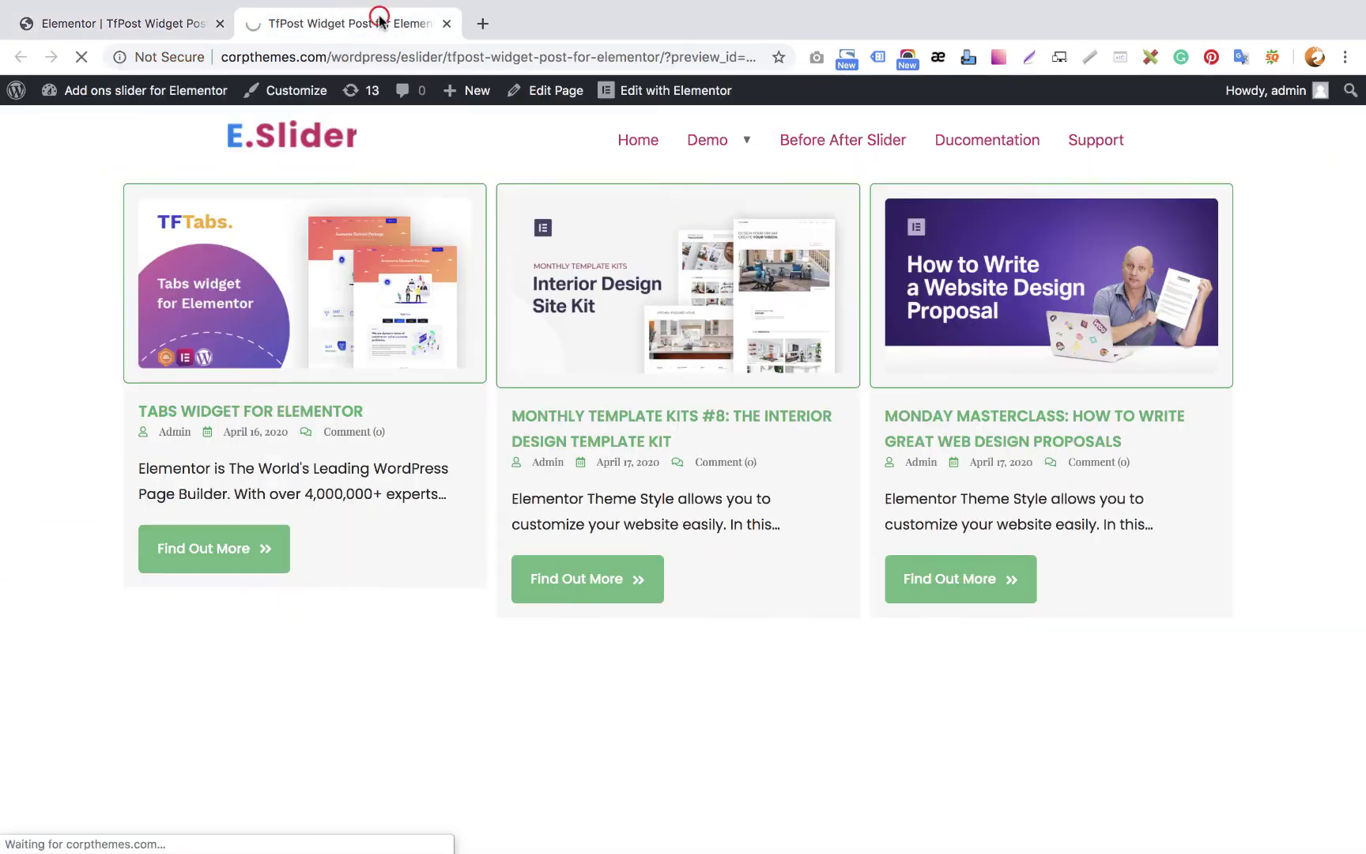
scroll(543, 381, "down", 8)
scroll(542, 377, "up", 3)
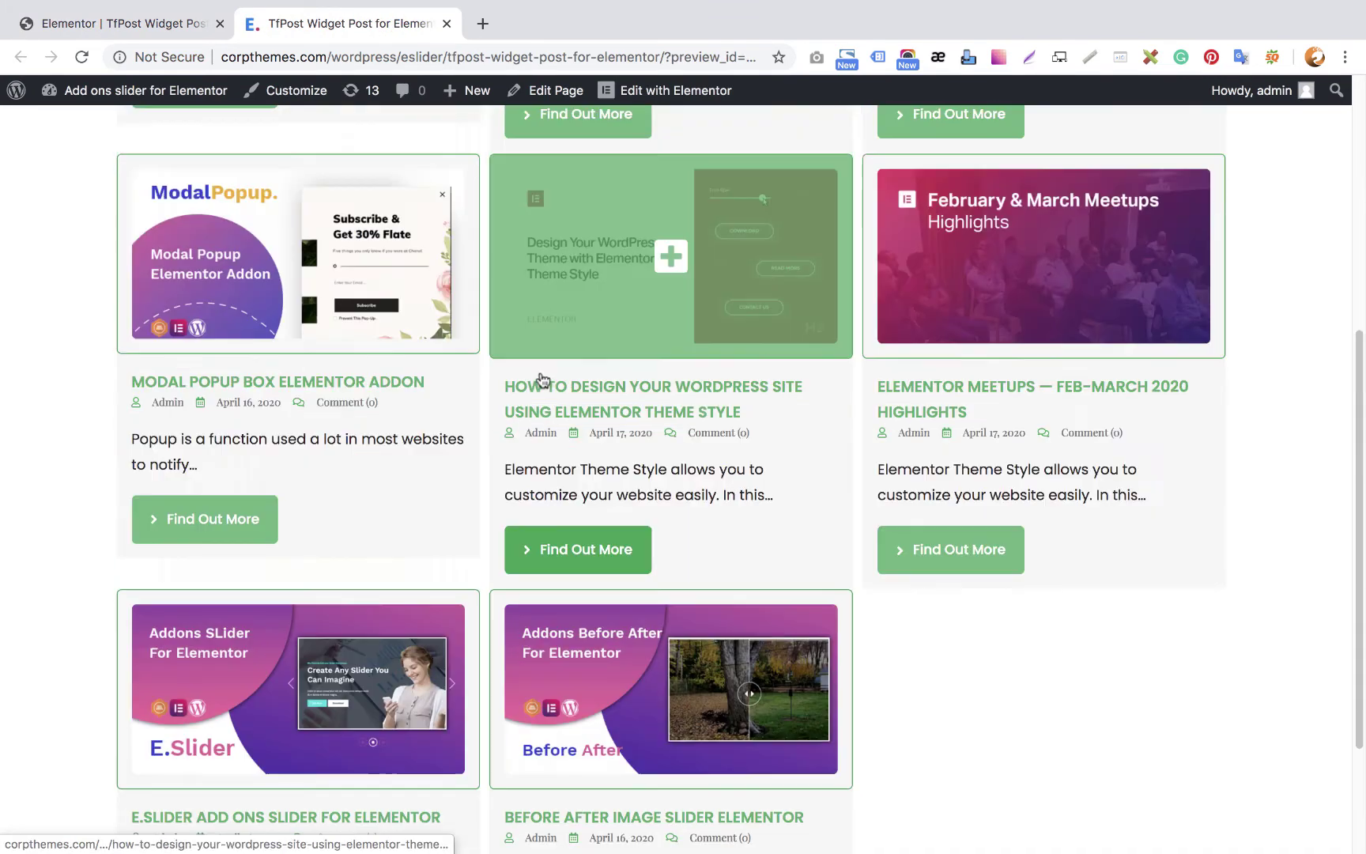
scroll(542, 379, "up", 5)
Return to the editor, set the query to 6 posts per page and update the page
left_click(68, 17)
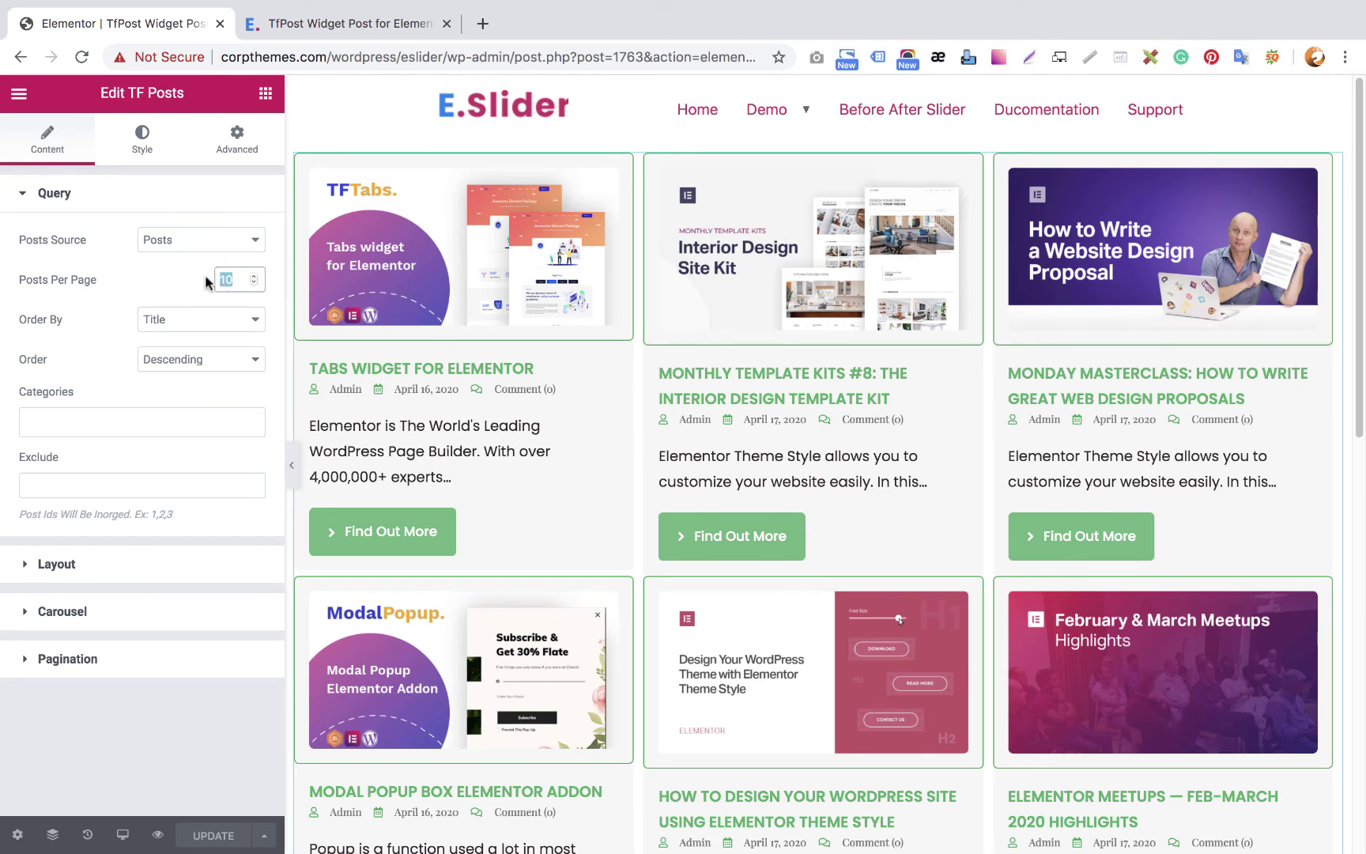
type("6")
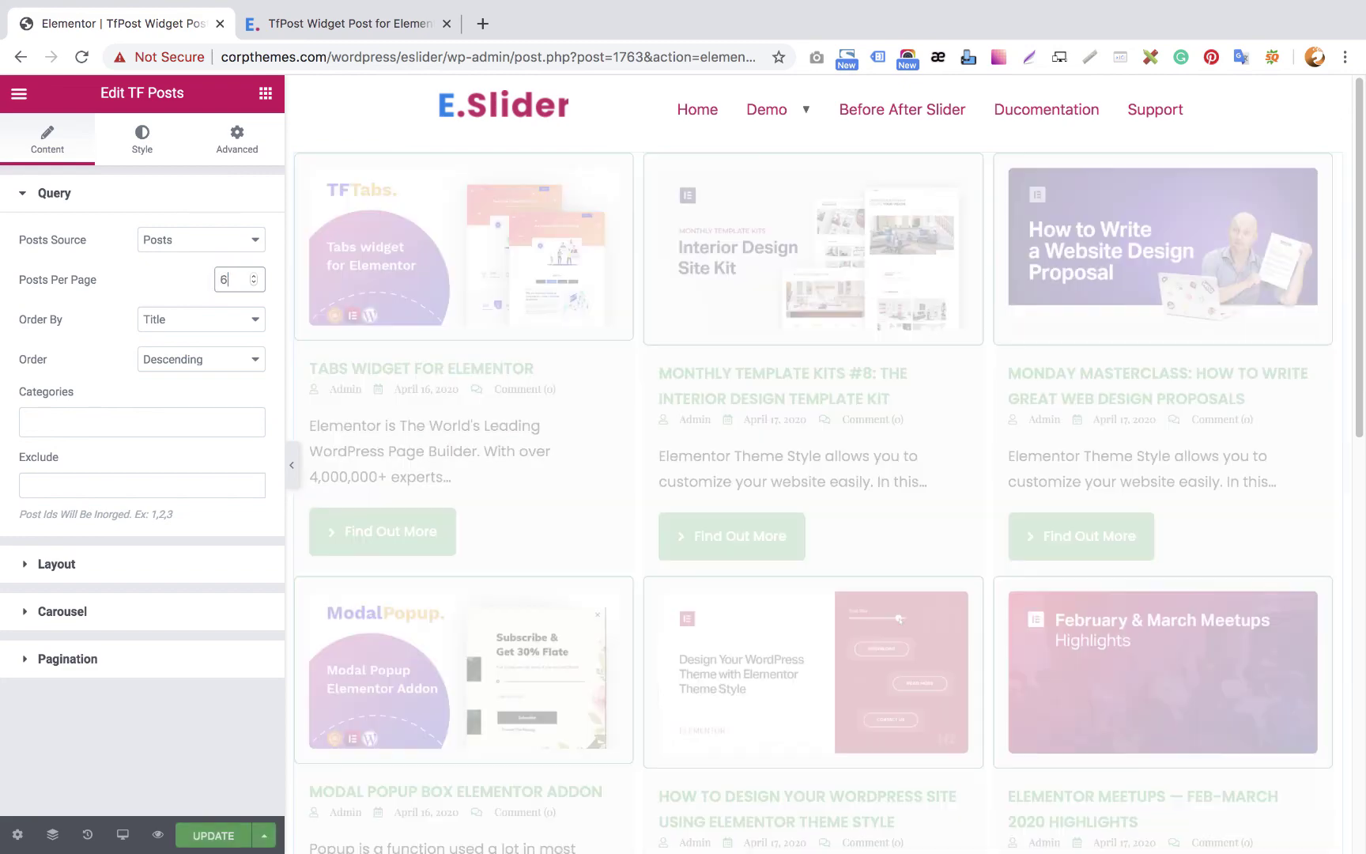
scroll(473, 284, "down", 5)
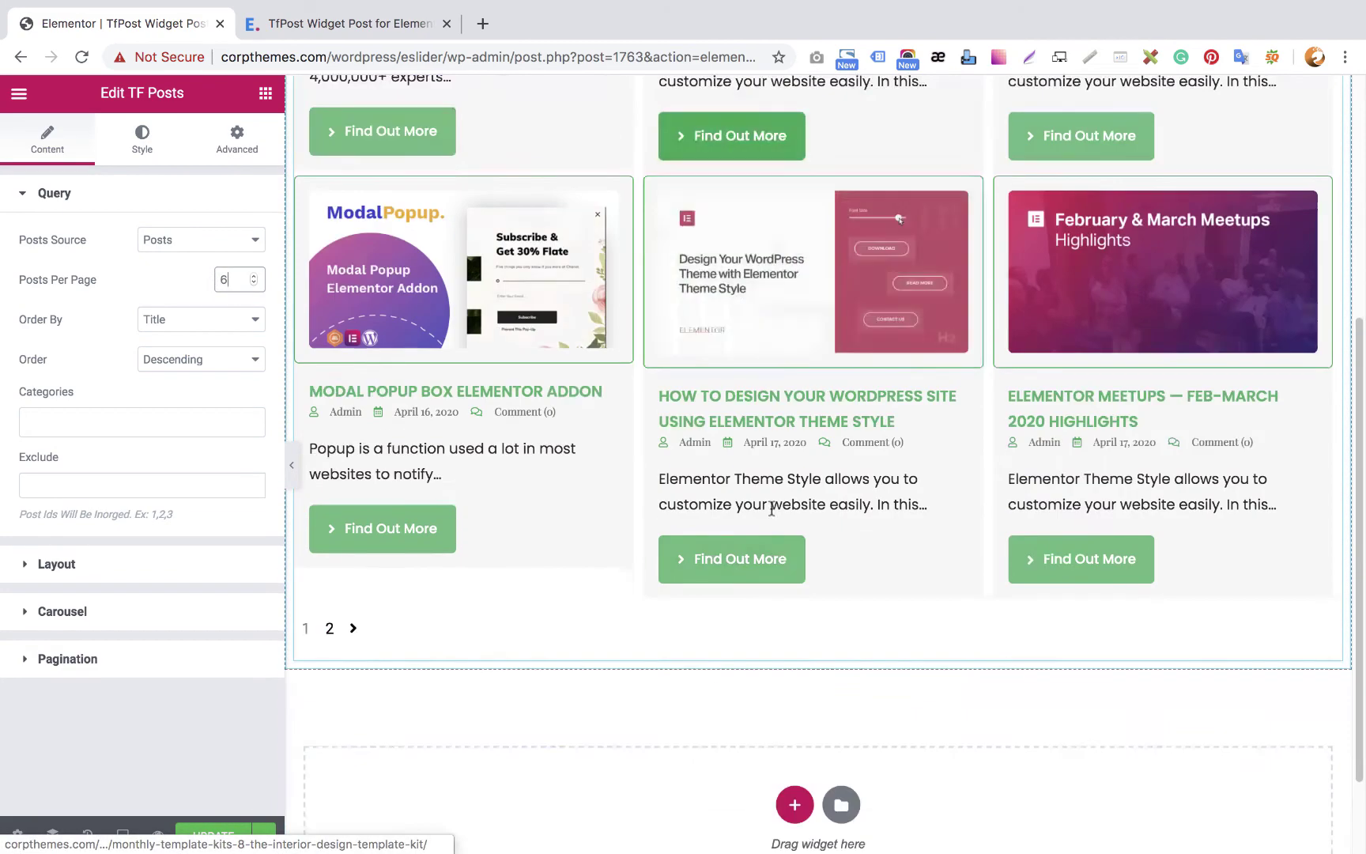
scroll(772, 518, "up", 5)
scroll(761, 524, "down", 5)
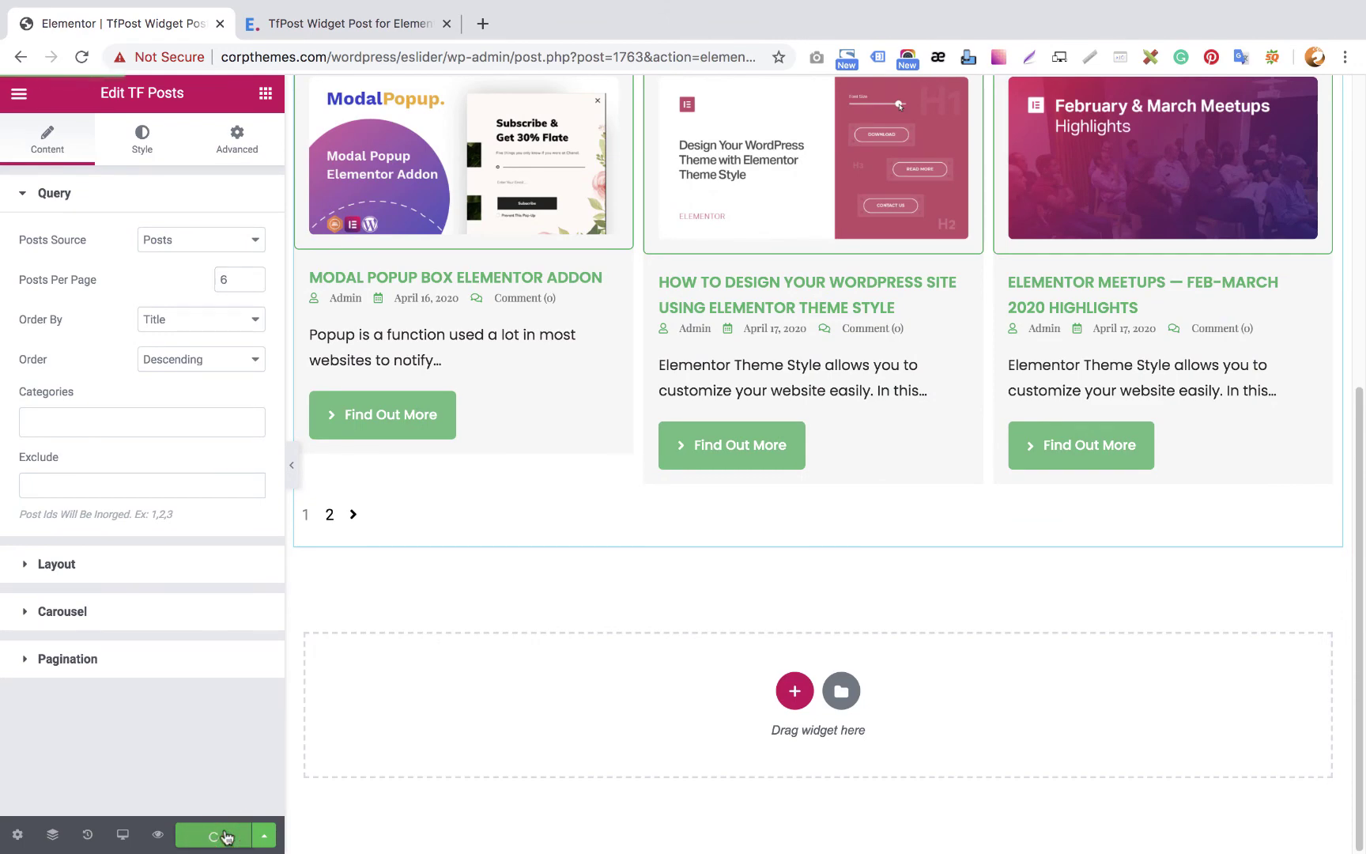
Check the pagination in the live preview and open page 2 of the posts
left_click(362, 25)
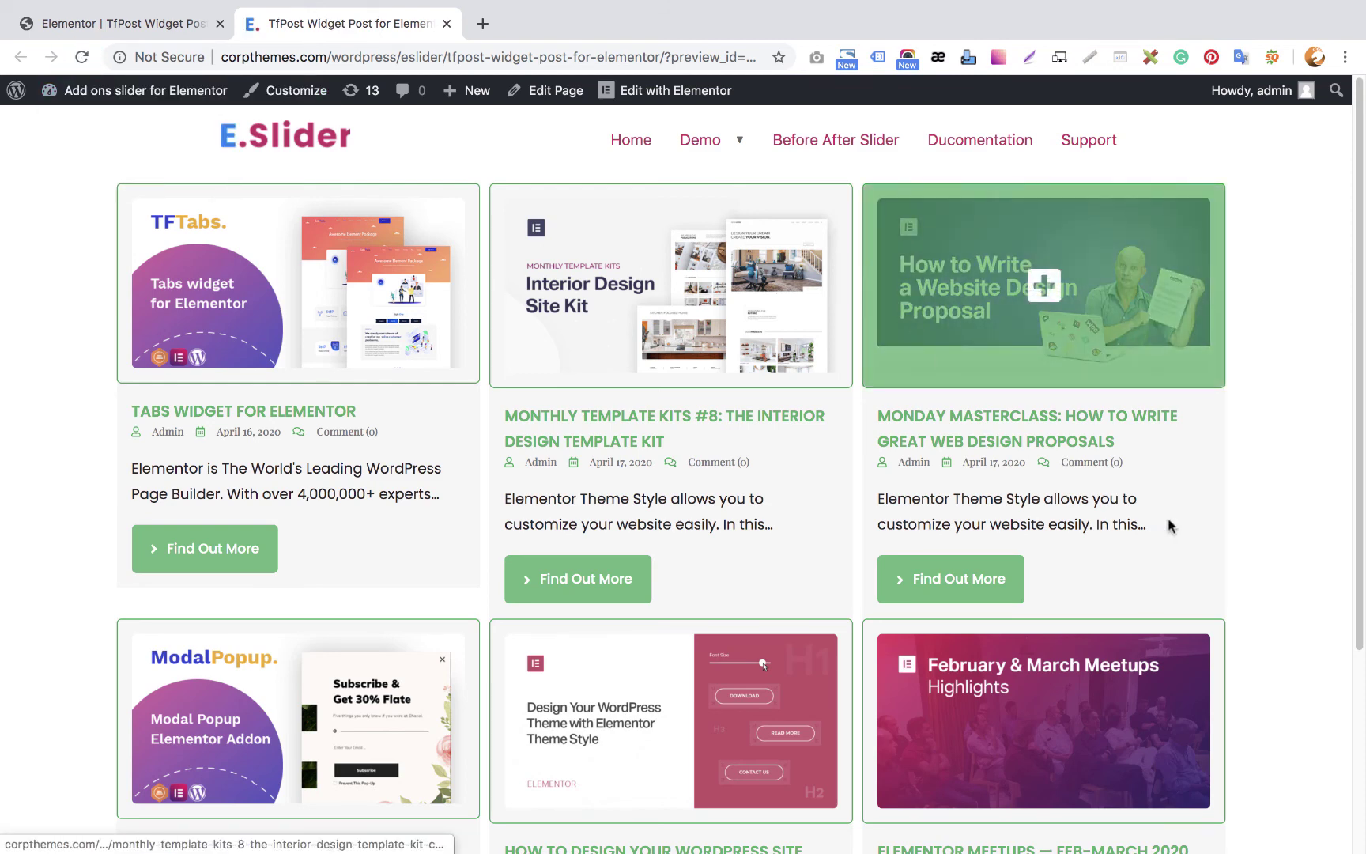
scroll(1168, 526, "down", 5)
scroll(1168, 526, "up", 5)
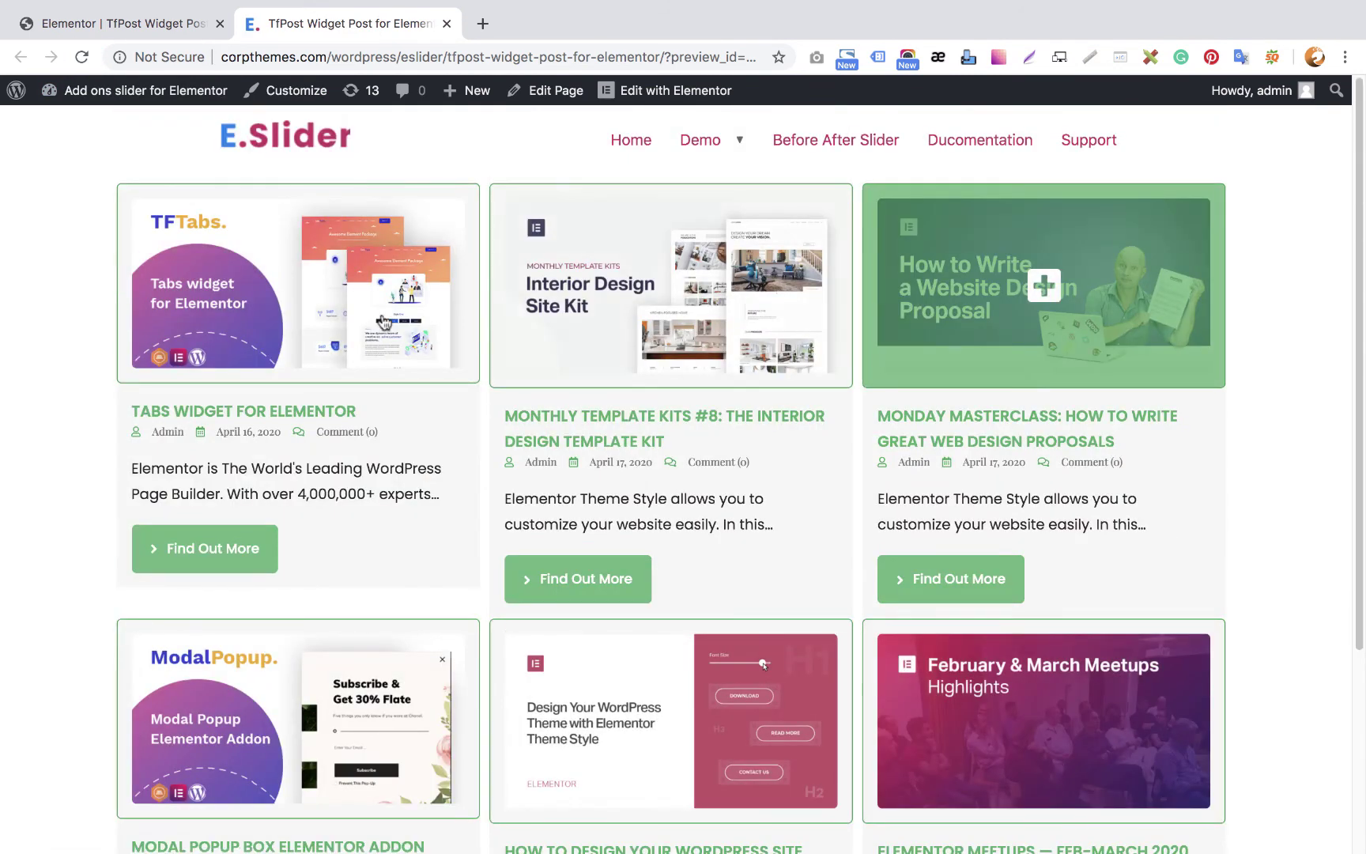
scroll(867, 472, "down", 5)
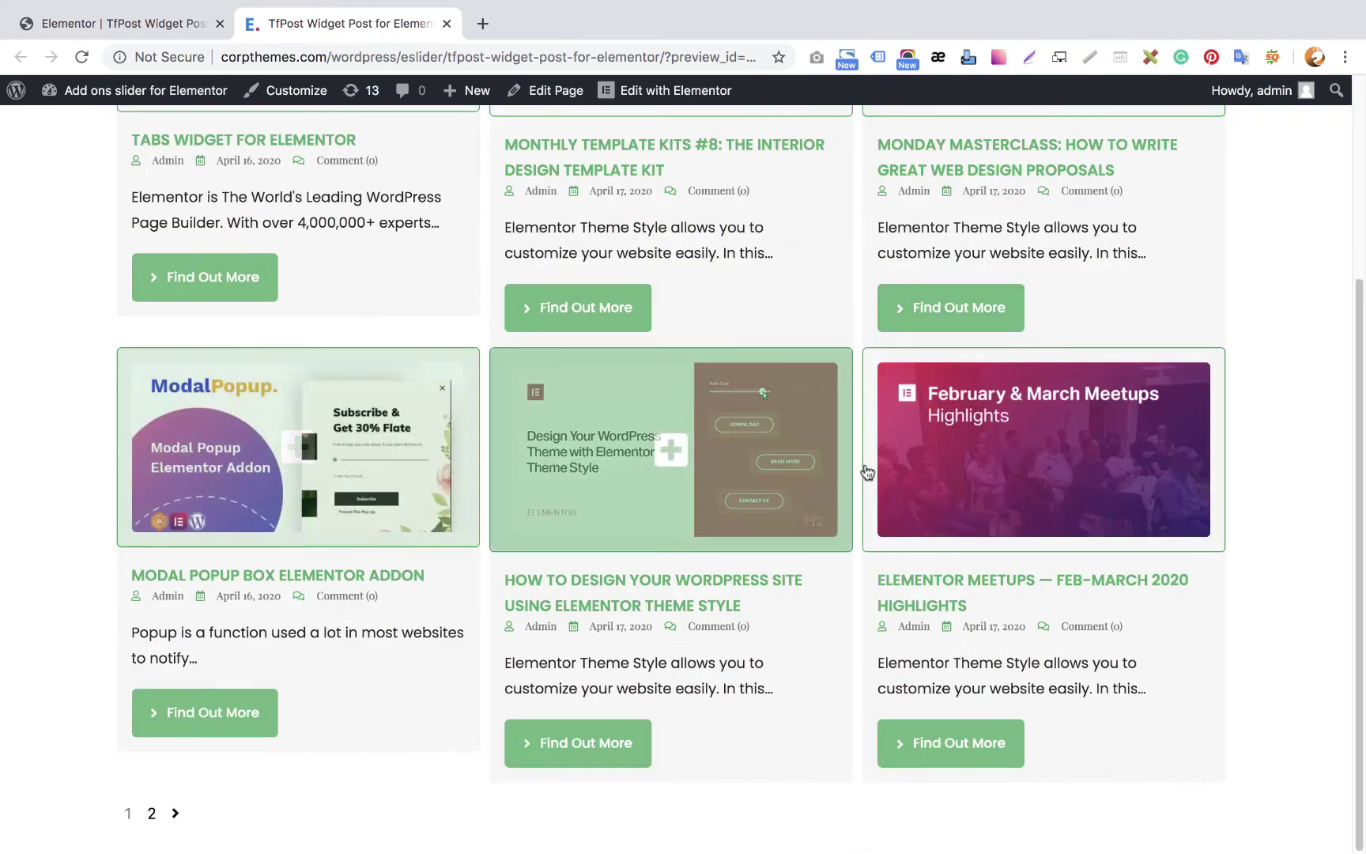
left_click(152, 814)
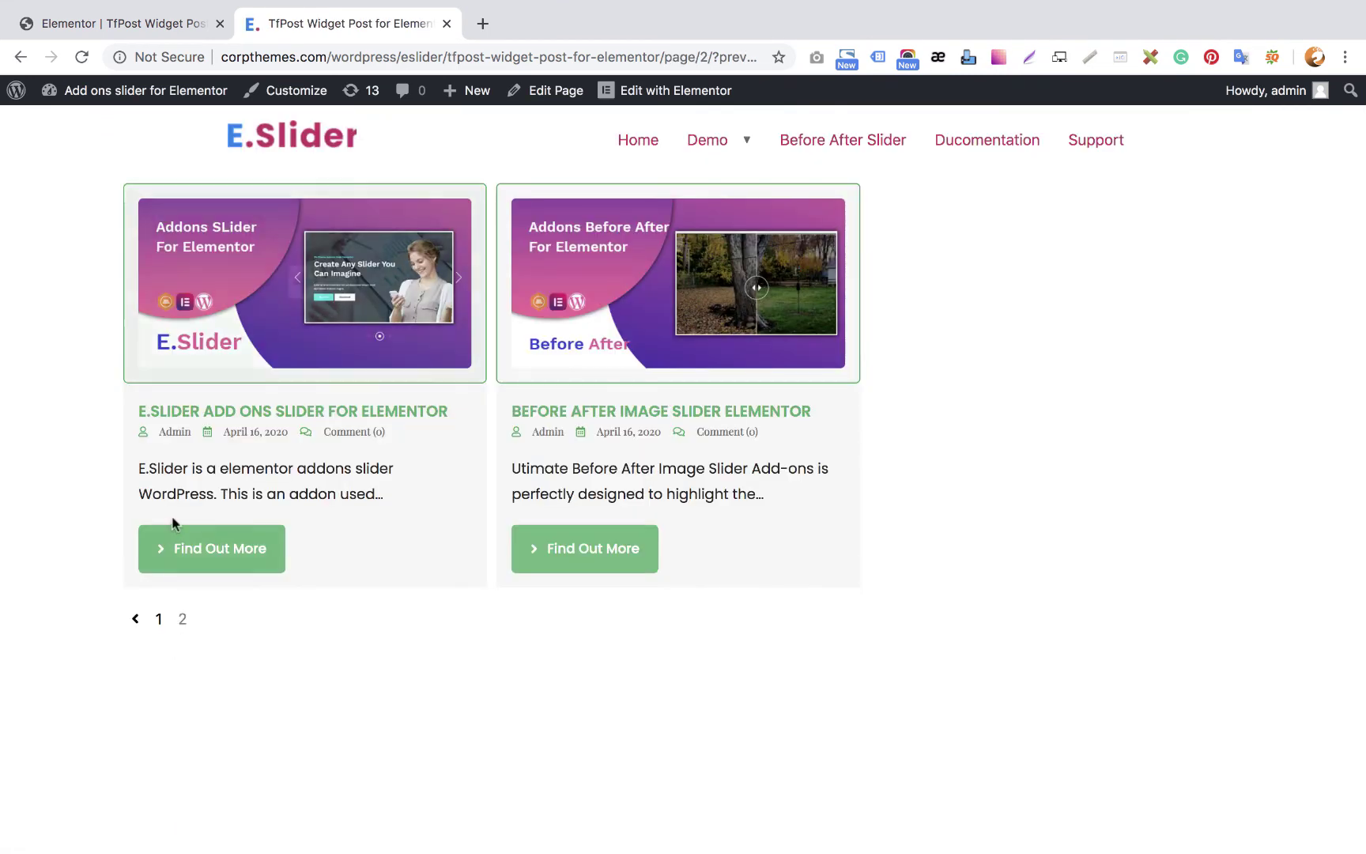
Return to the editor and set the pagination's padding to 8 px on all sides in its style settings
left_click(162, 26)
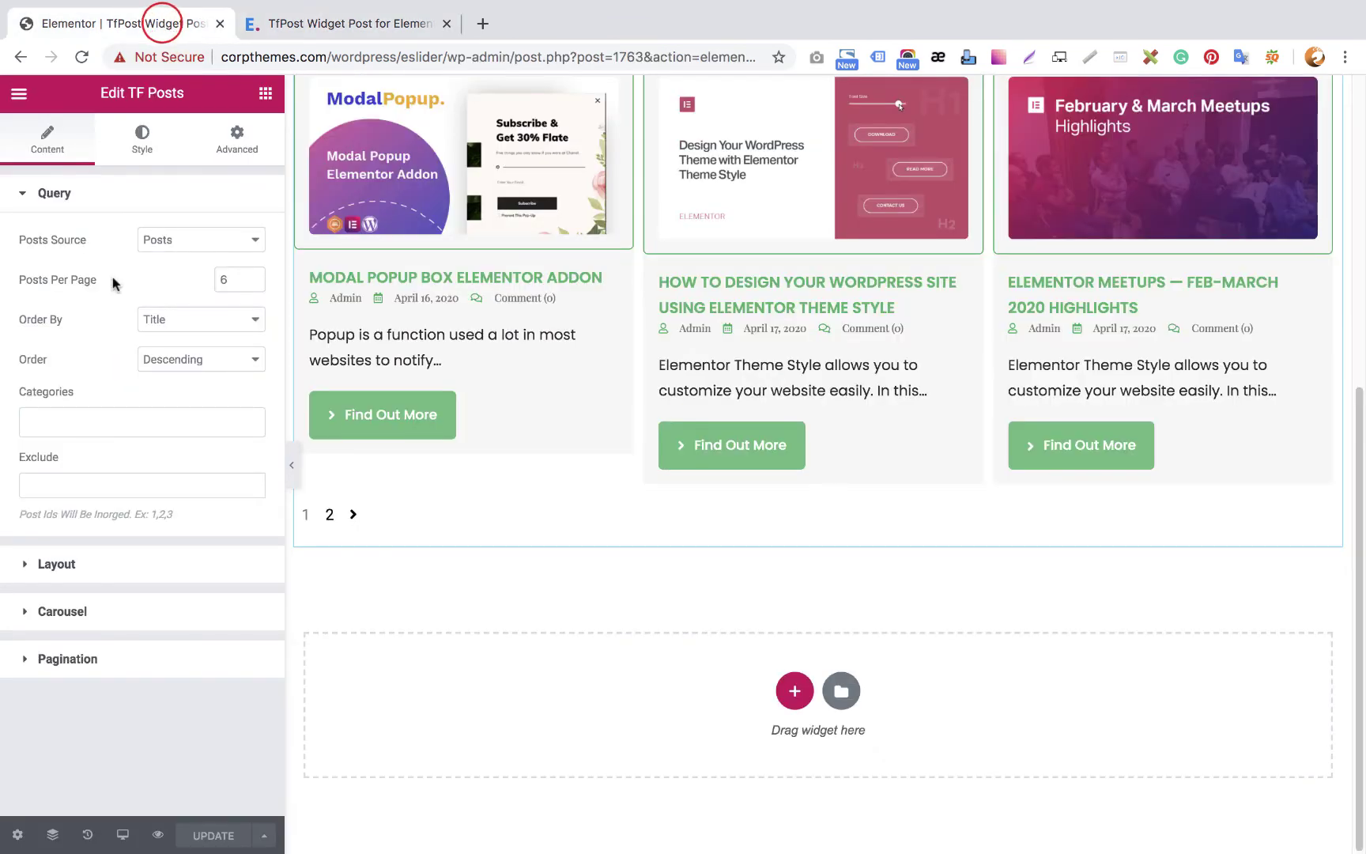
left_click(152, 138)
scroll(118, 706, "down", 1)
scroll(118, 706, "down", 5)
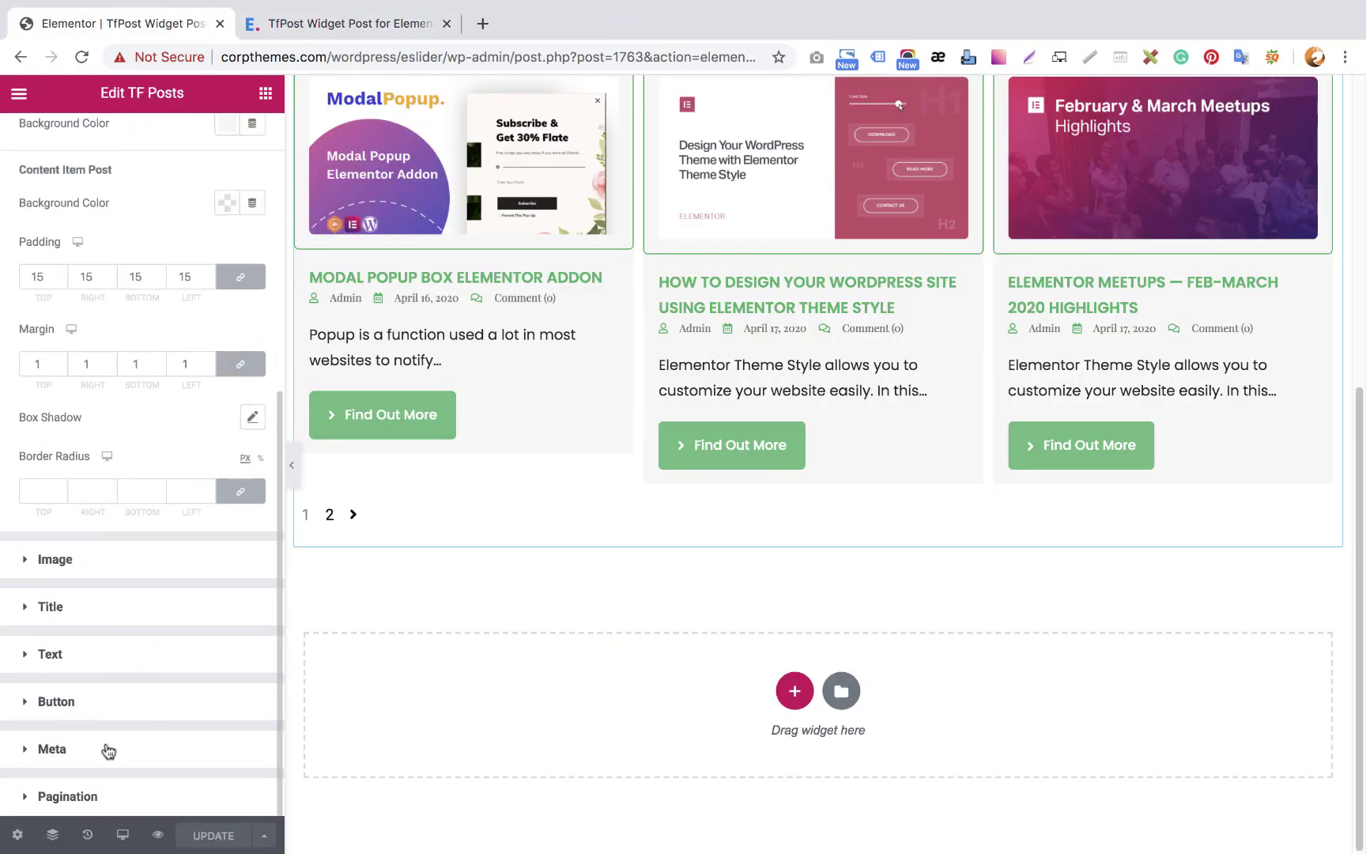
left_click(68, 795)
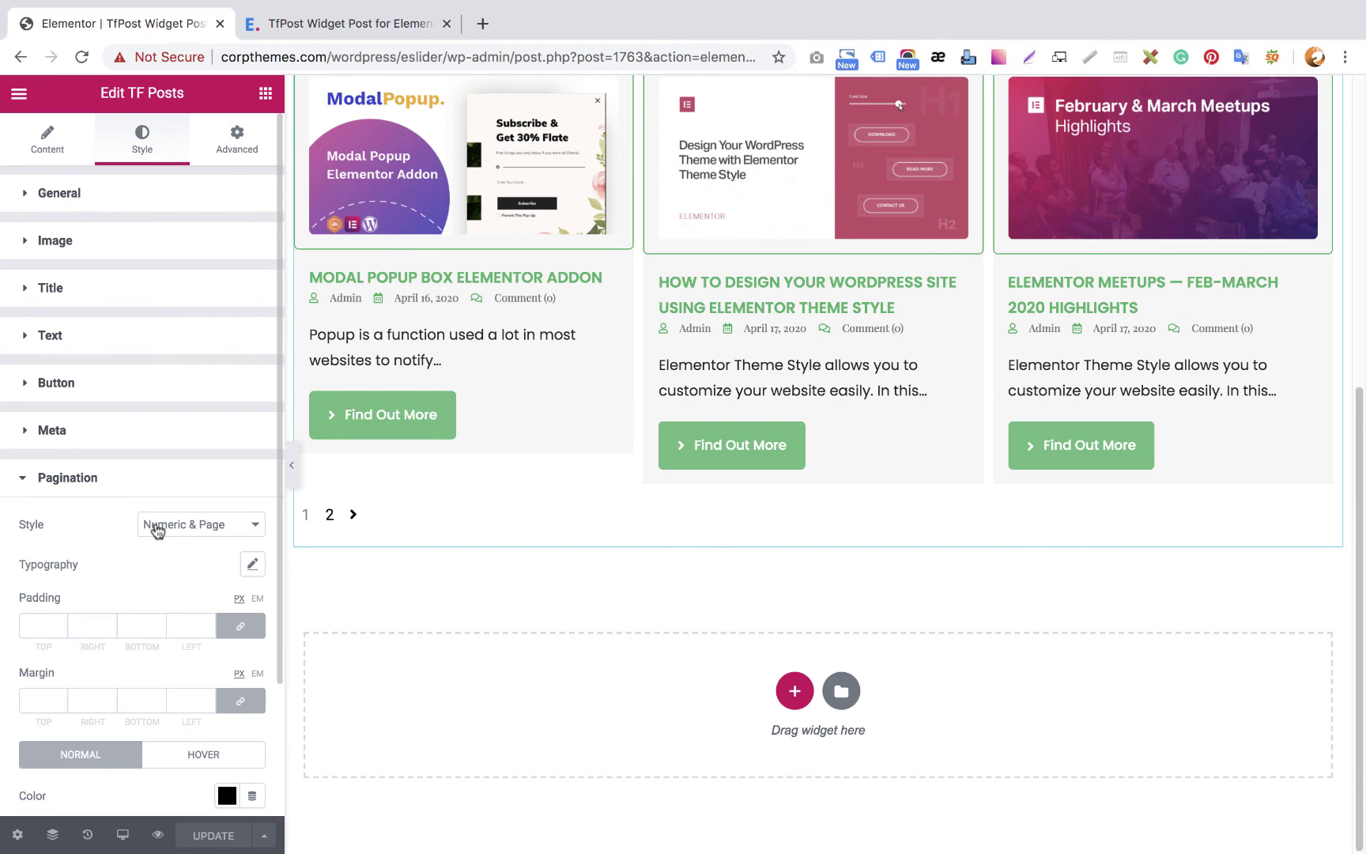
left_click(61, 622)
left_click(62, 622)
left_click(62, 622)
left_click(62, 622)
left_click(63, 622)
left_click(62, 622)
left_click(63, 623)
left_click(64, 623)
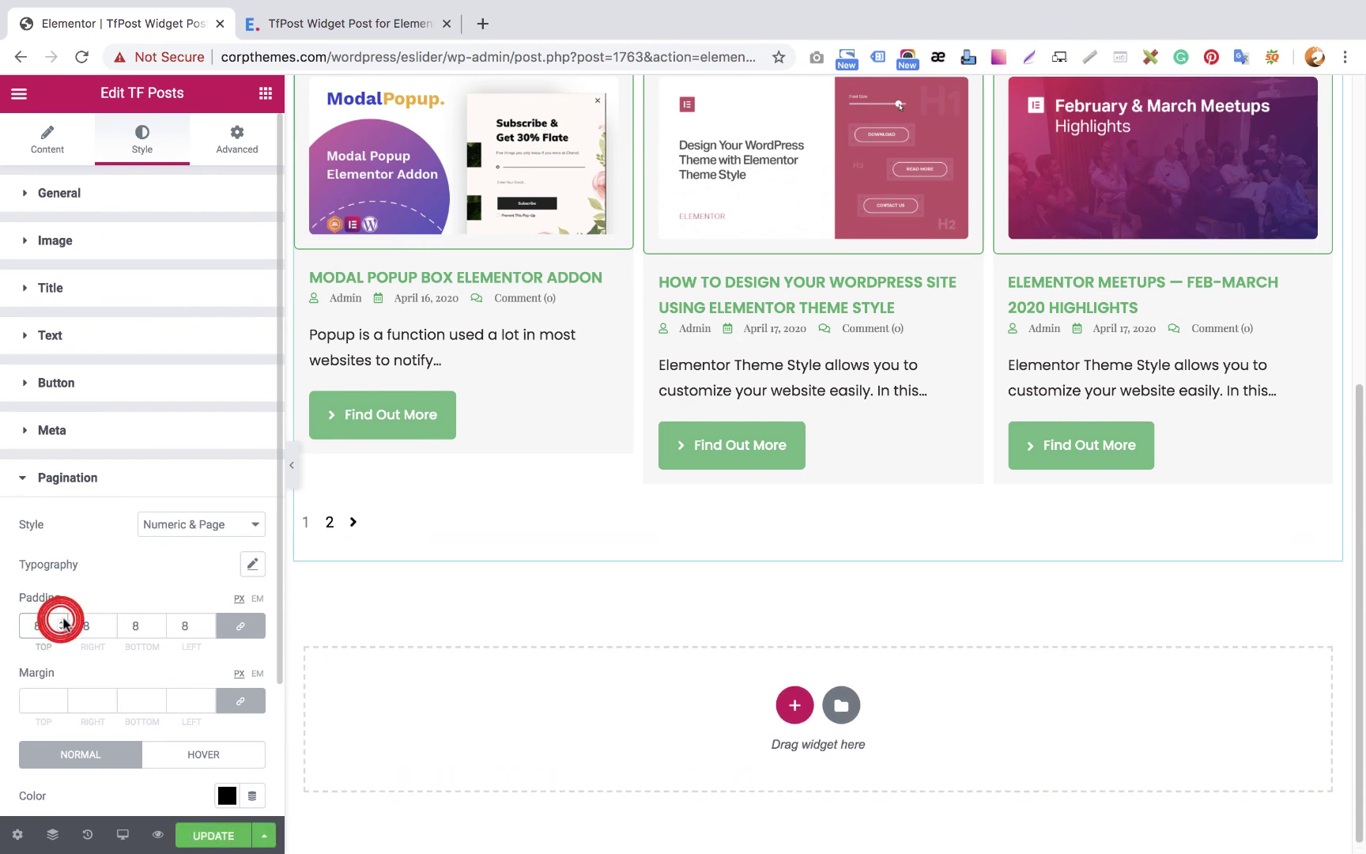
Set the pagination's normal background to semi-transparent green #23A455D4 and its normal text color to white
scroll(63, 624, "down", 2)
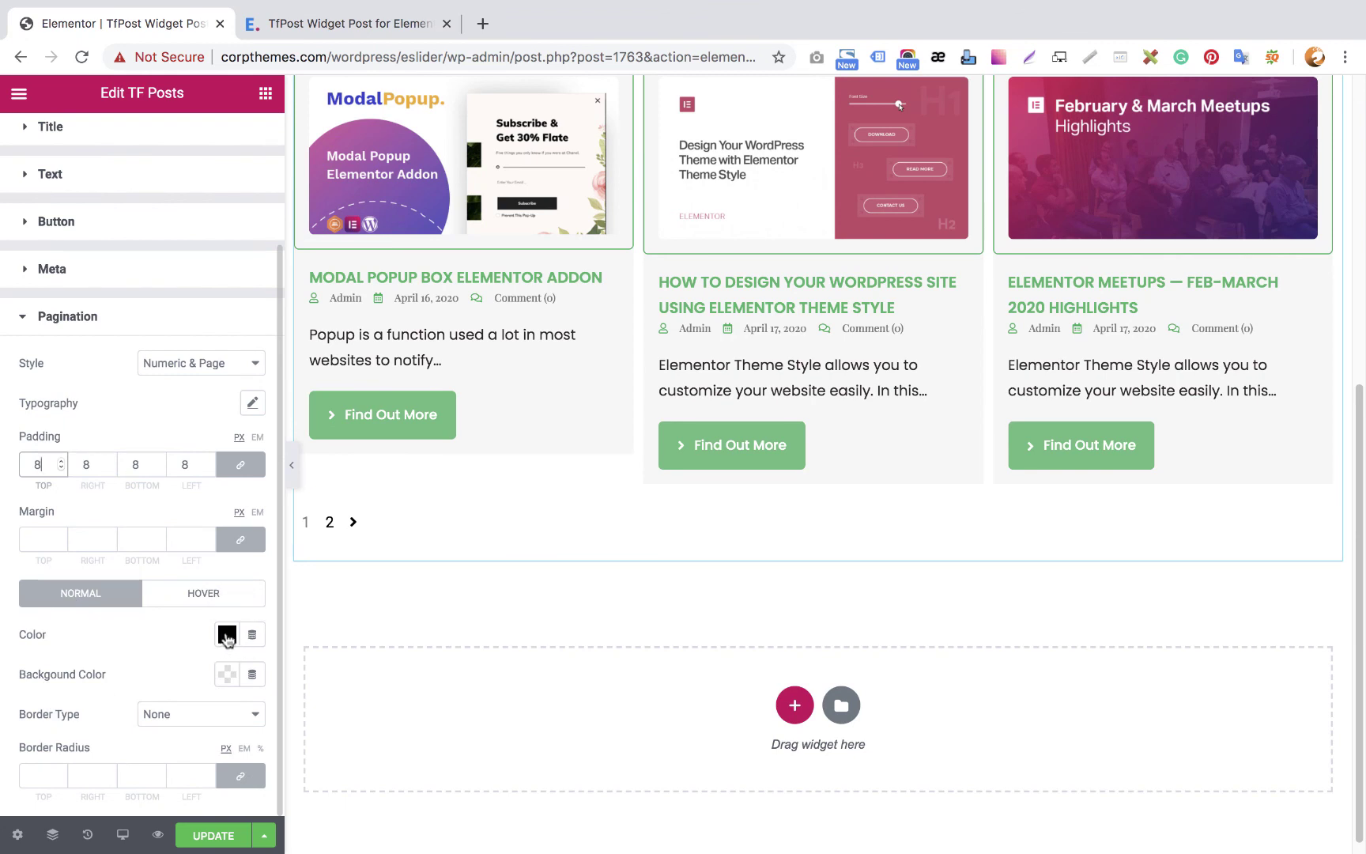
left_click(222, 676)
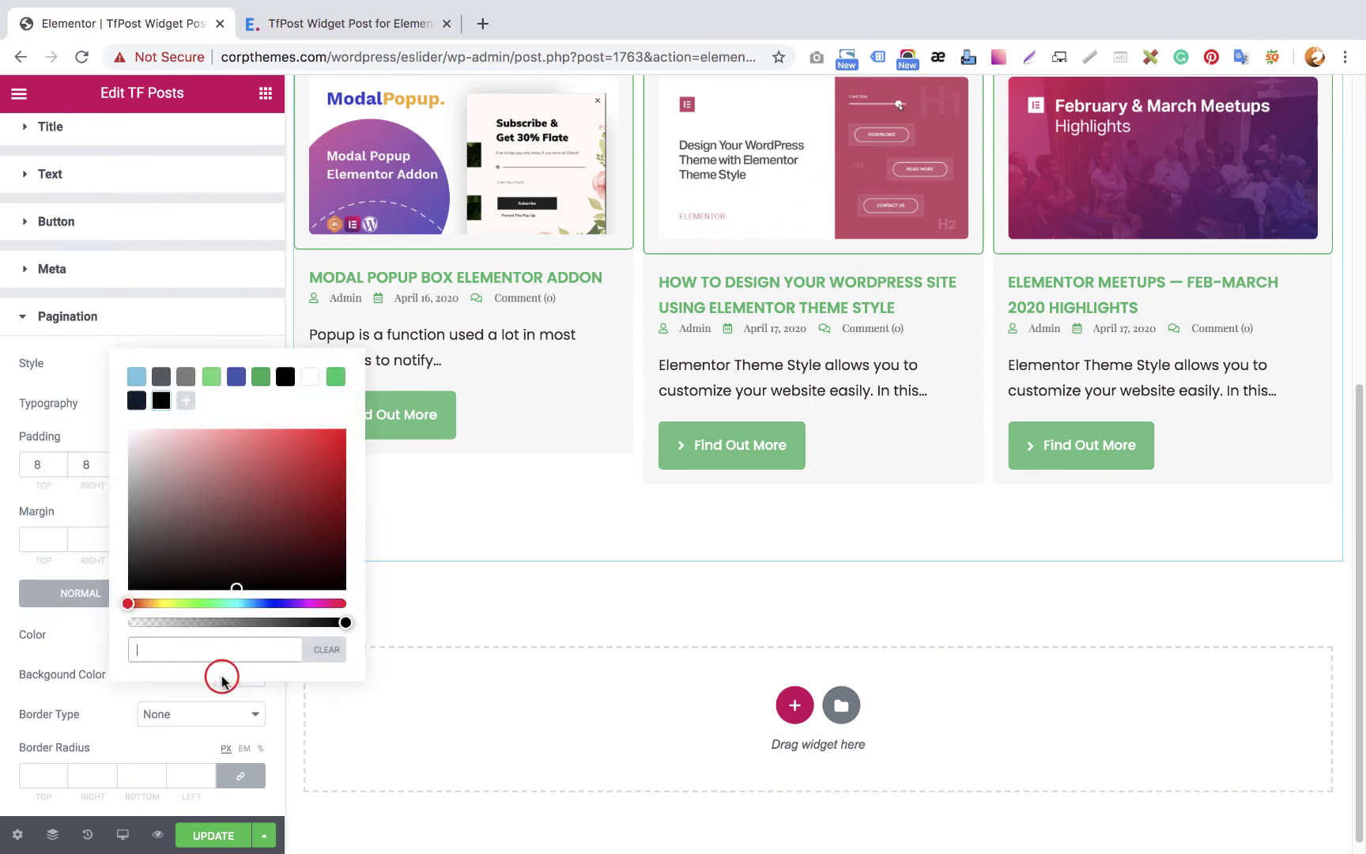
left_click(254, 384)
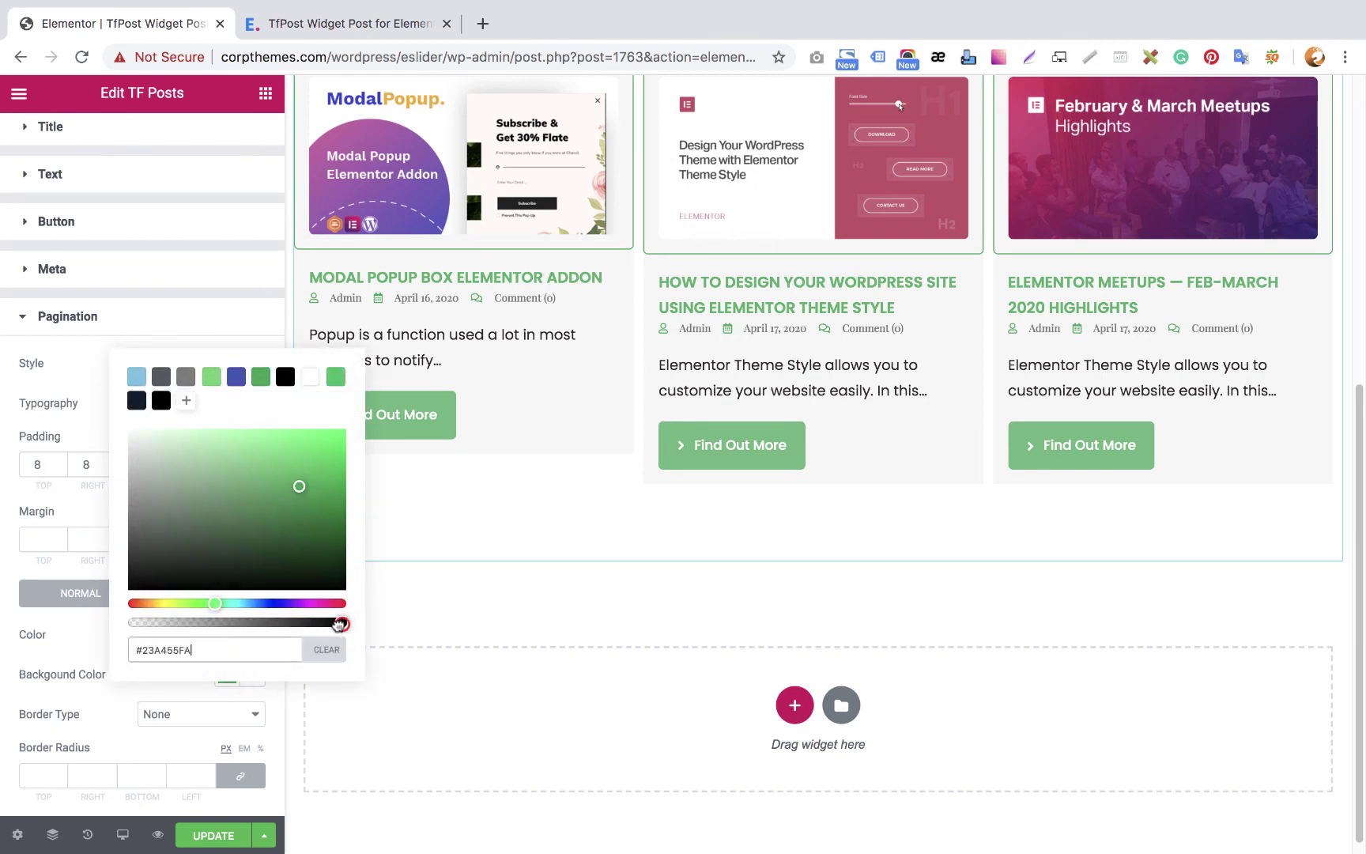
left_click_drag(344, 622, 309, 622)
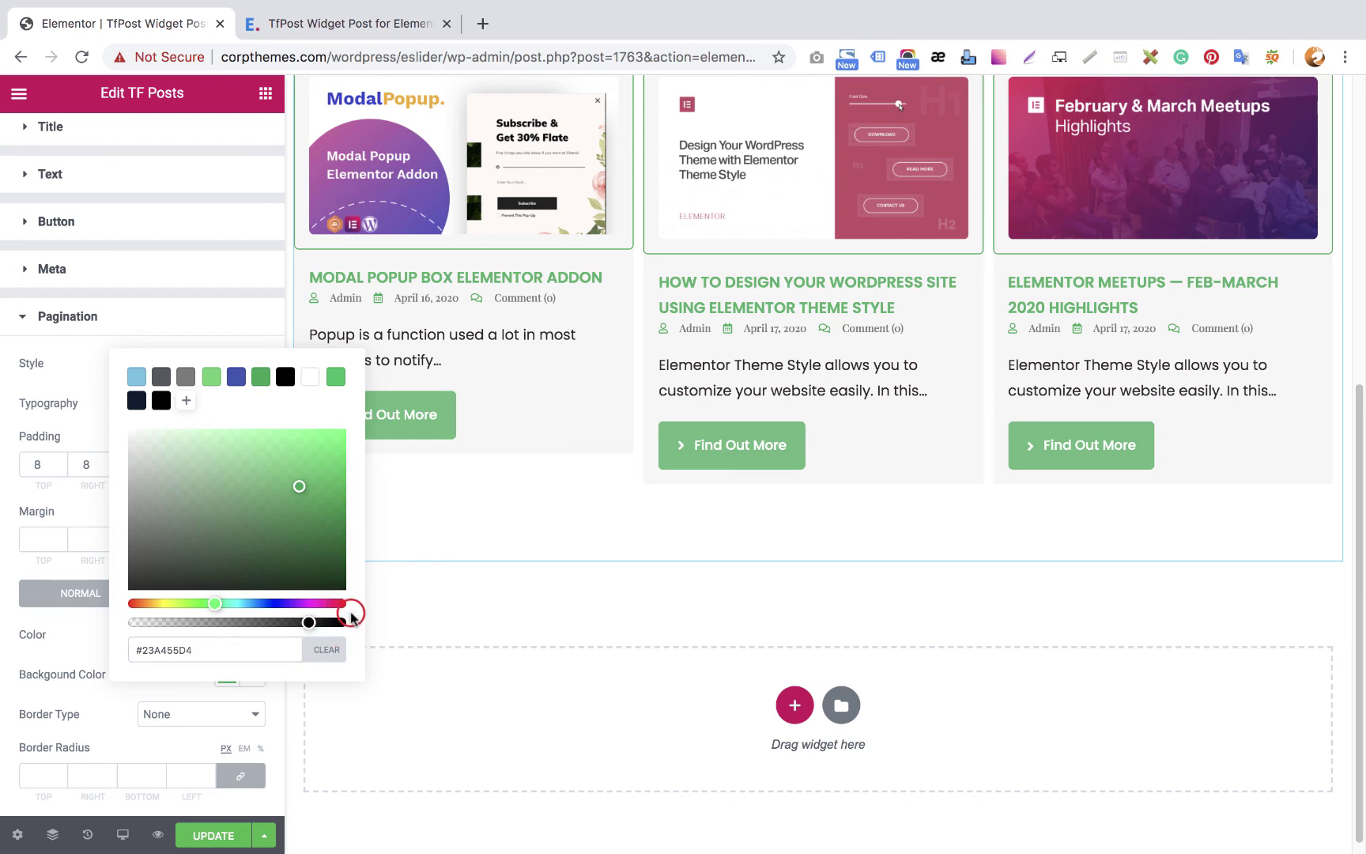
left_click(76, 492)
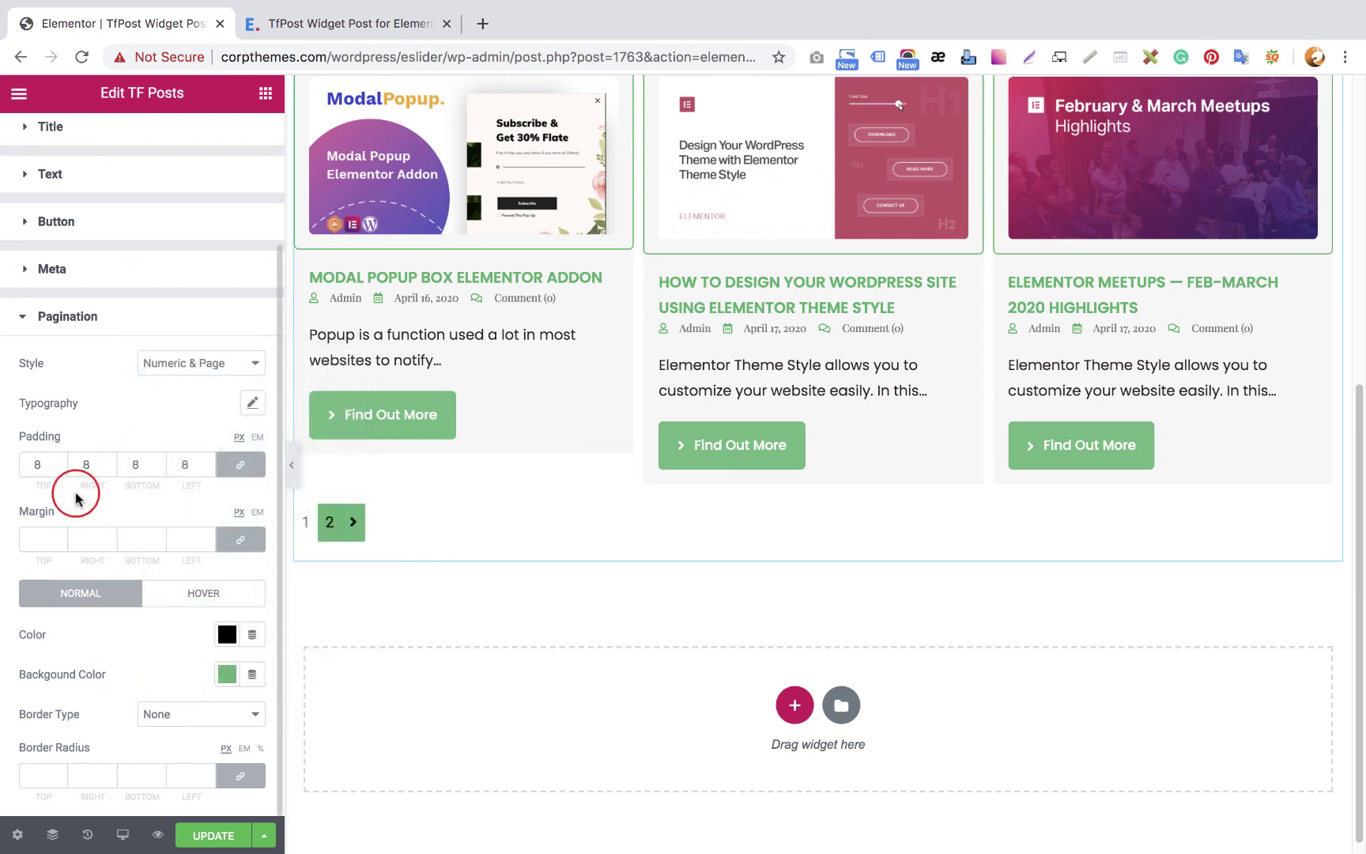
left_click(226, 636)
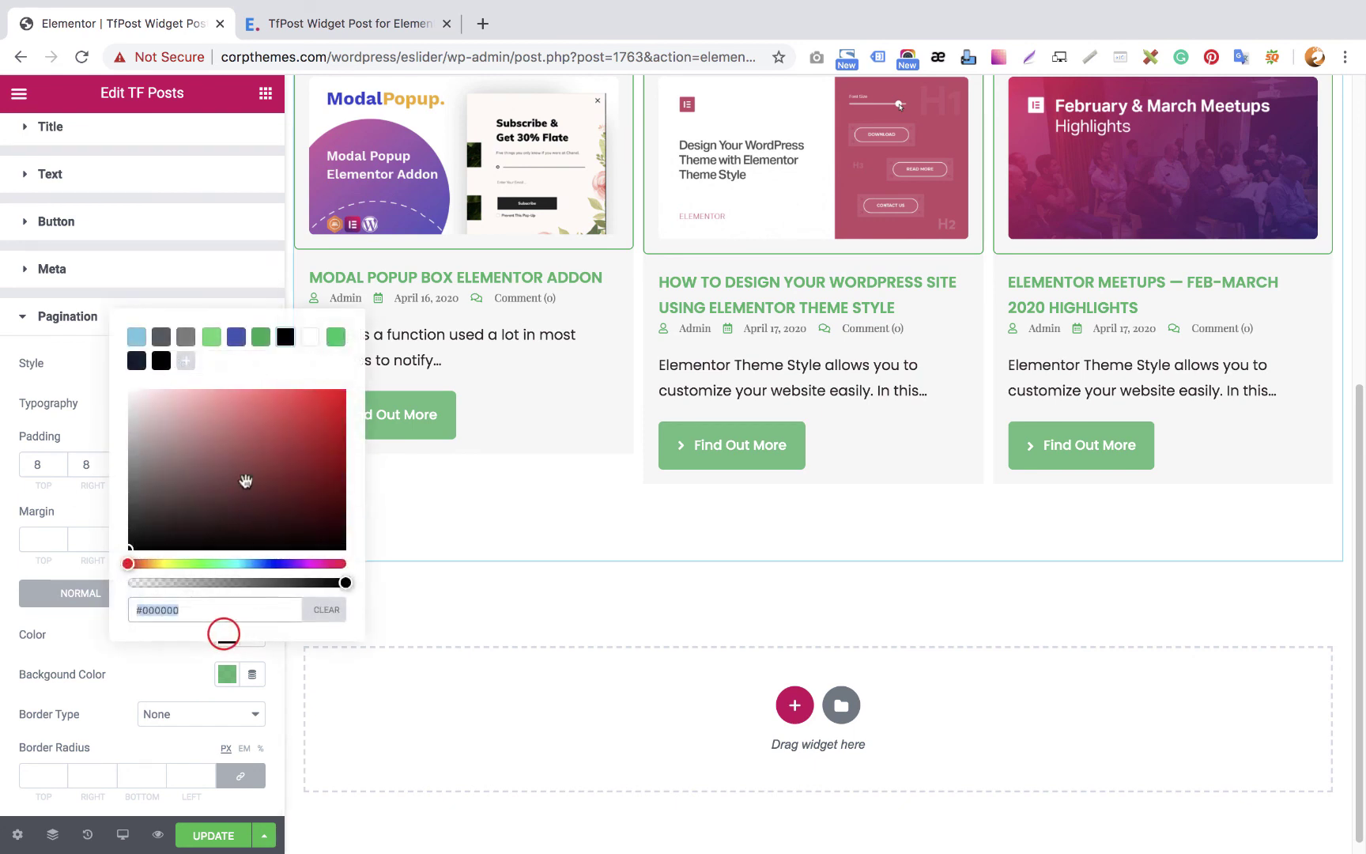
left_click(312, 338)
left_click(68, 621)
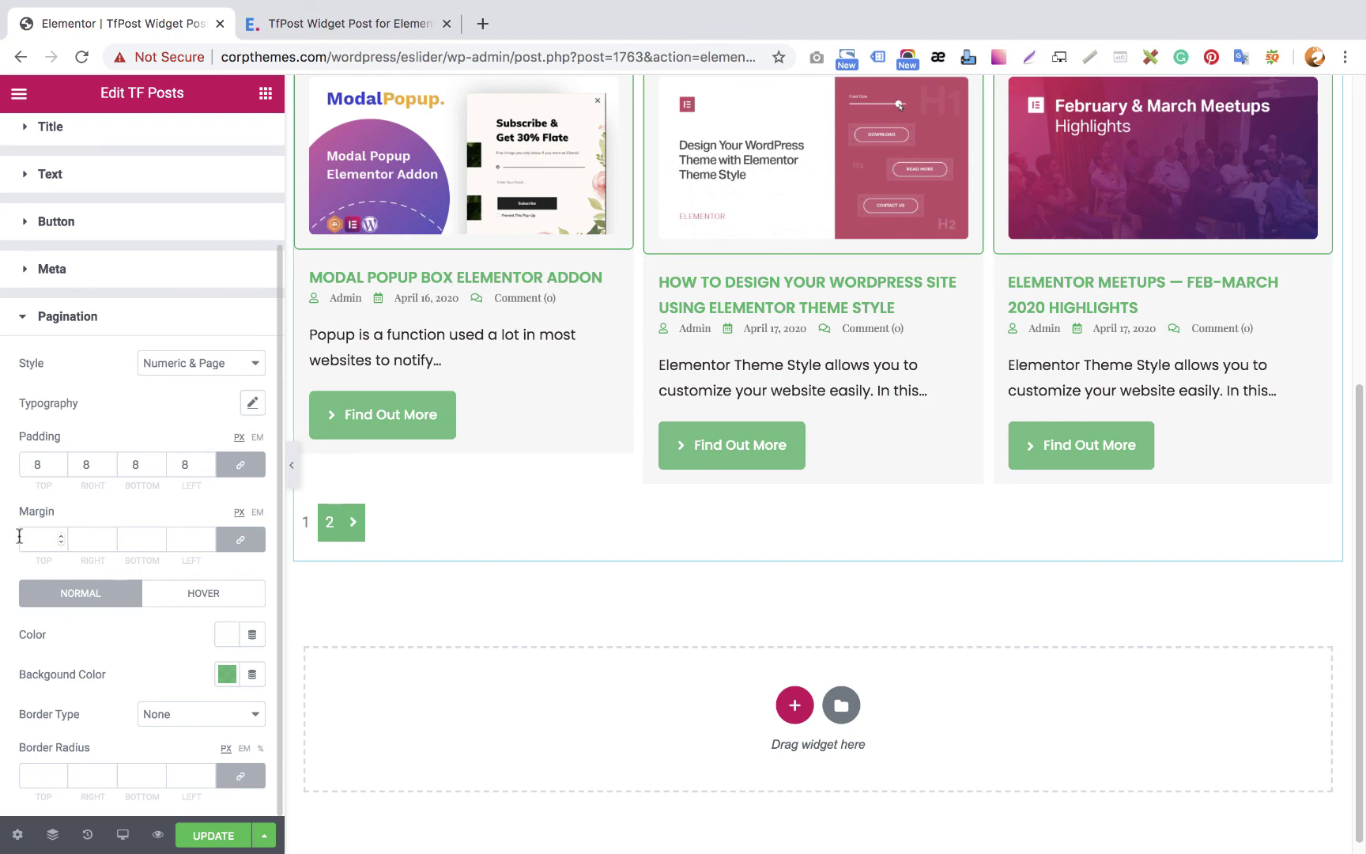
Set the pagination's margins to 0 px with the sides unlinked and the right margin at 10 px
type("0")
left_click(240, 539)
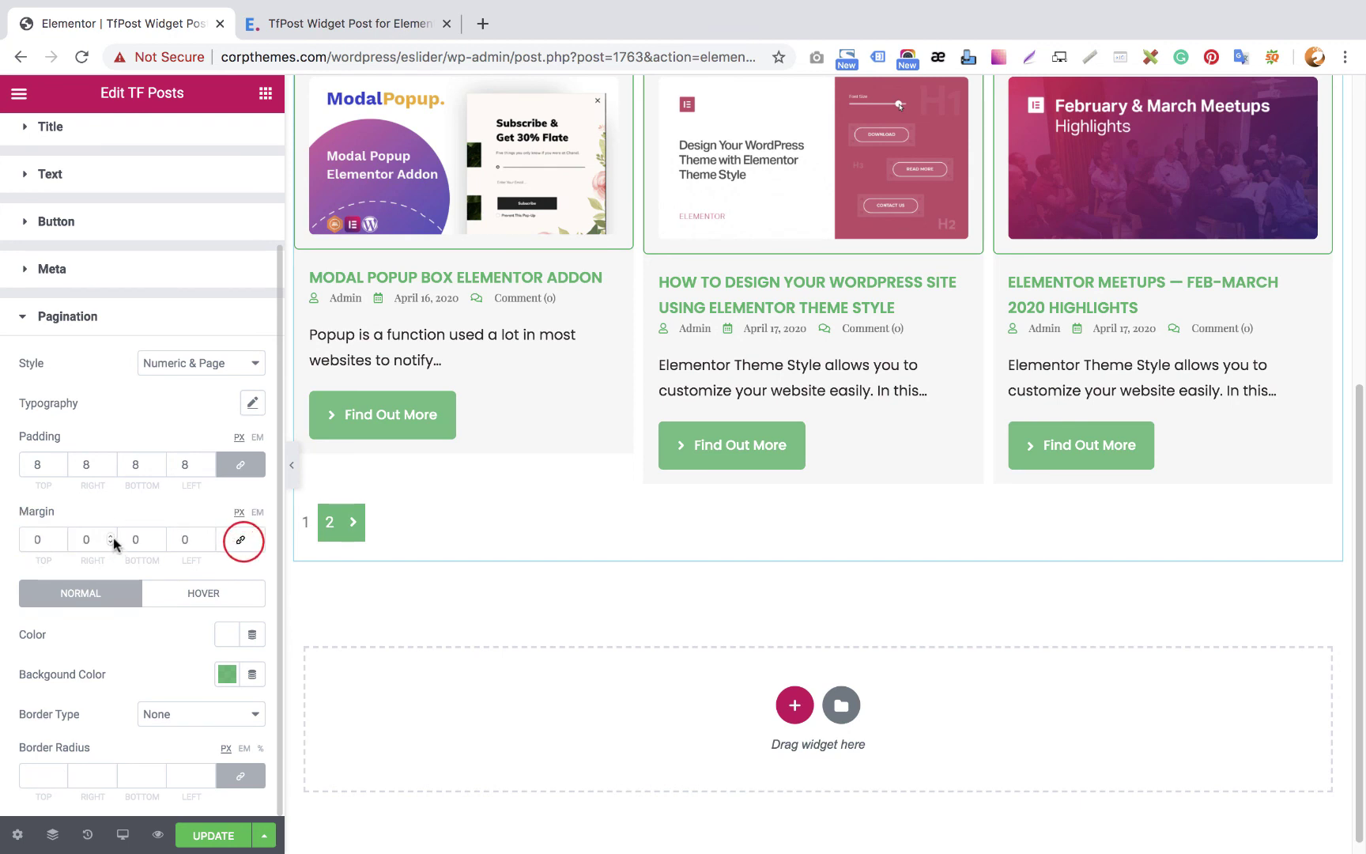
left_click(108, 535)
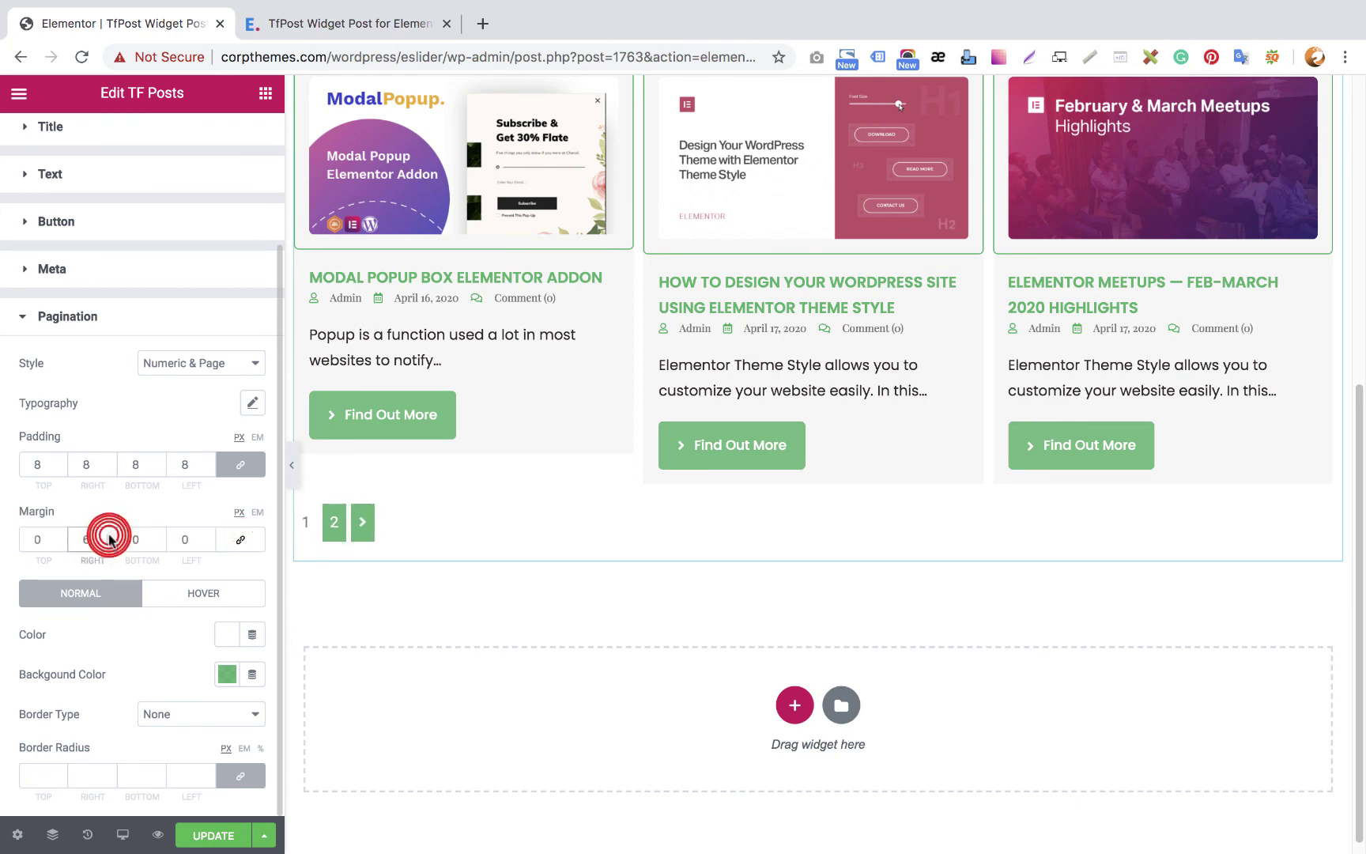
left_click(108, 535)
left_click(108, 535)
left_click(109, 535)
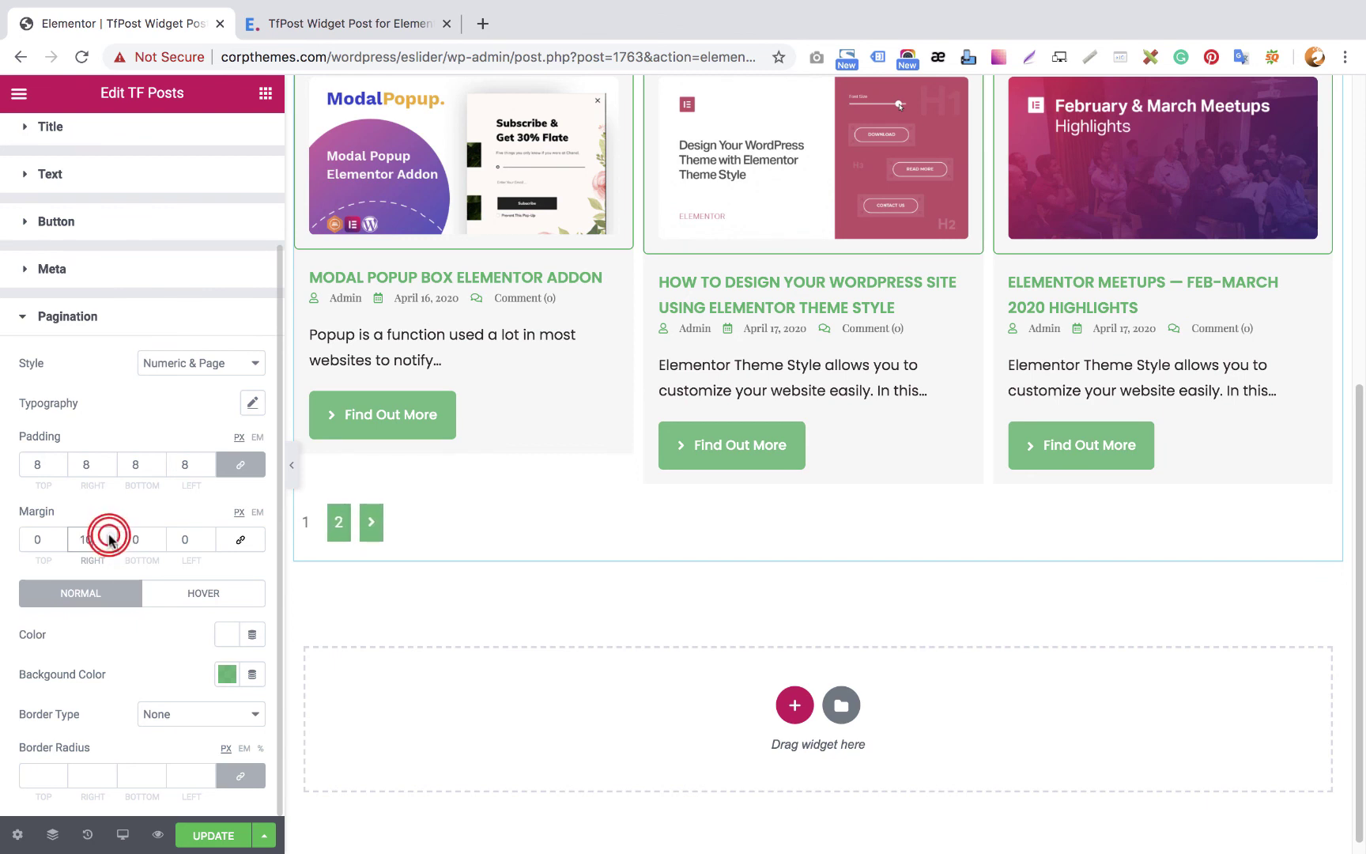
left_click(109, 535)
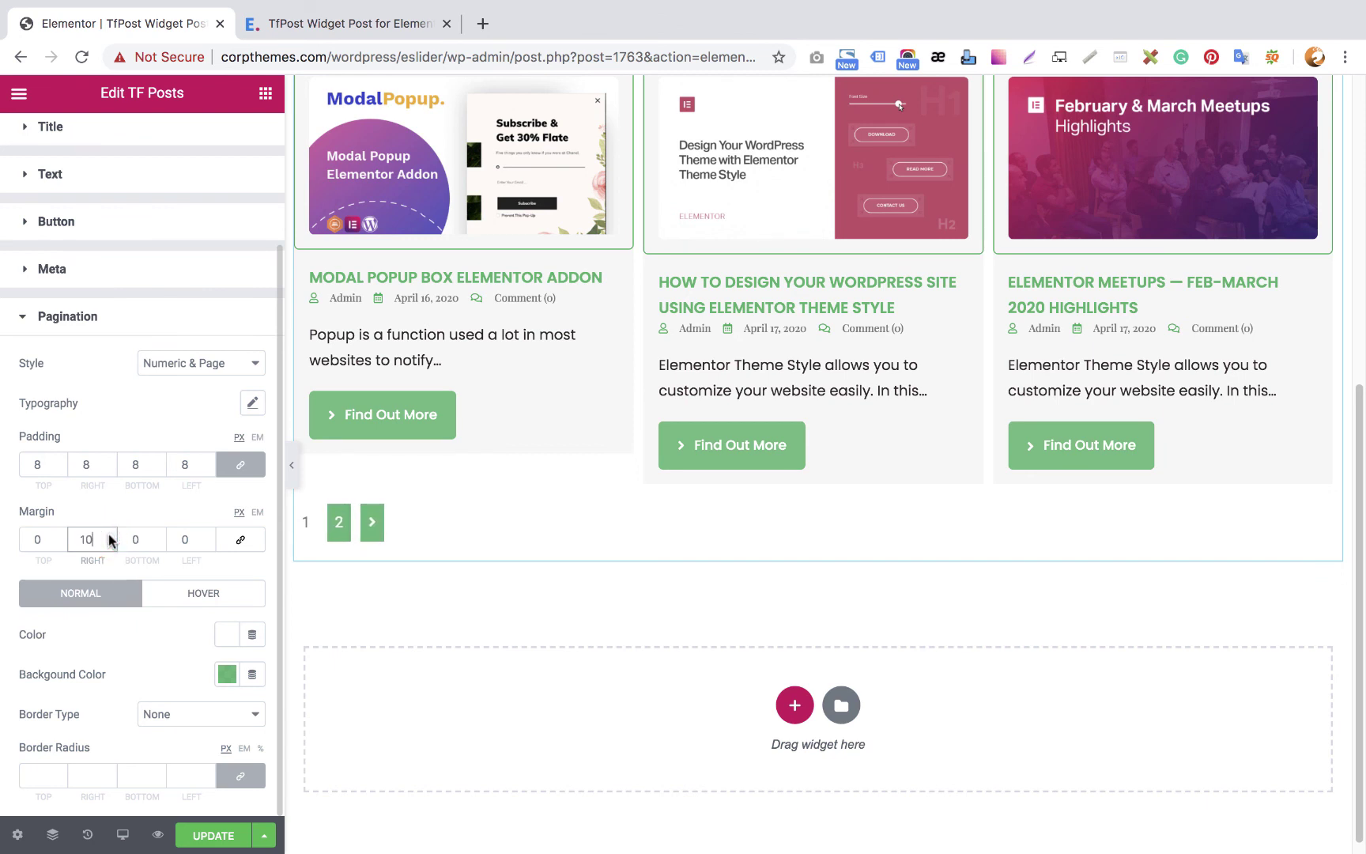
Set the pagination's hover background to semi-transparent green #23A455B0
left_click(204, 594)
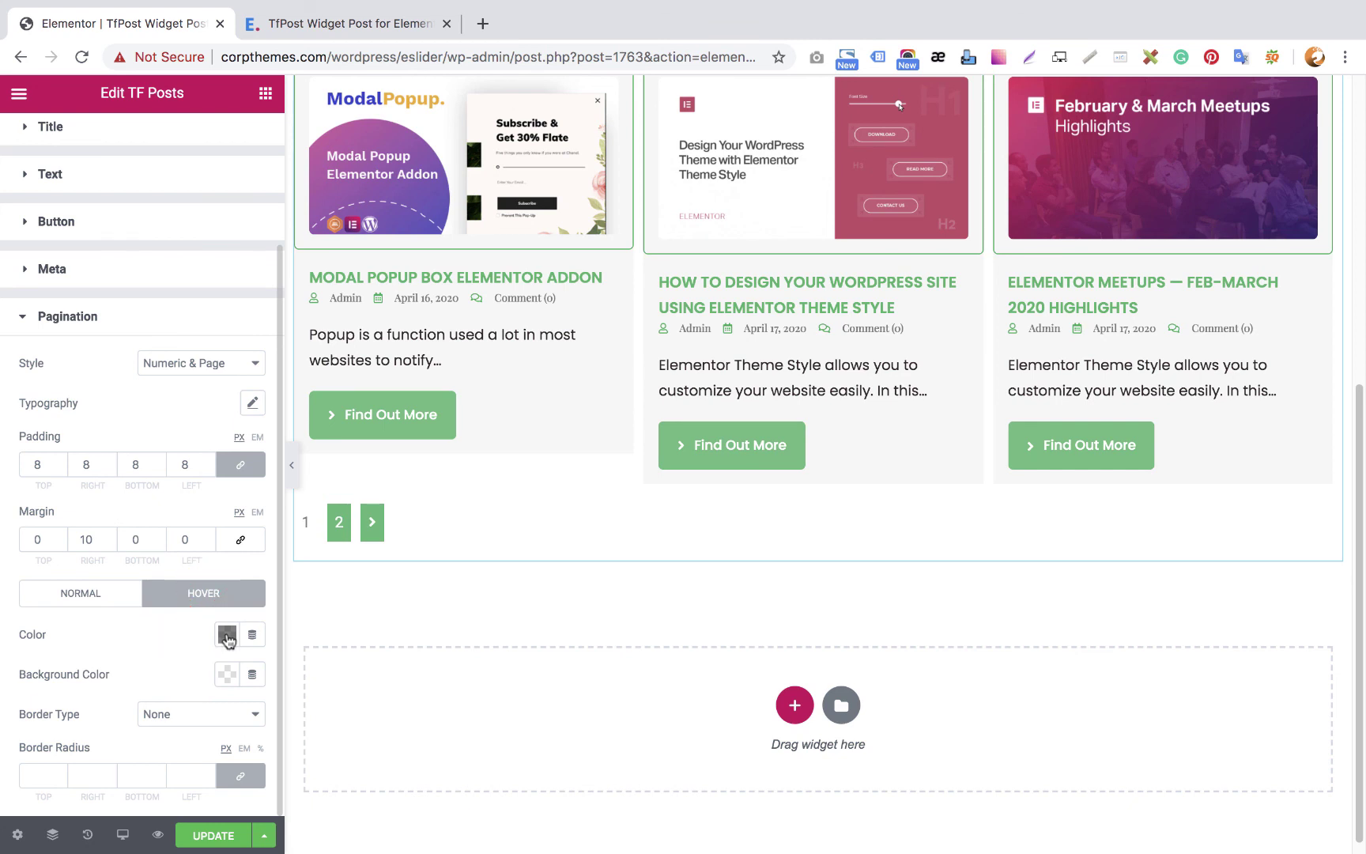
left_click(226, 678)
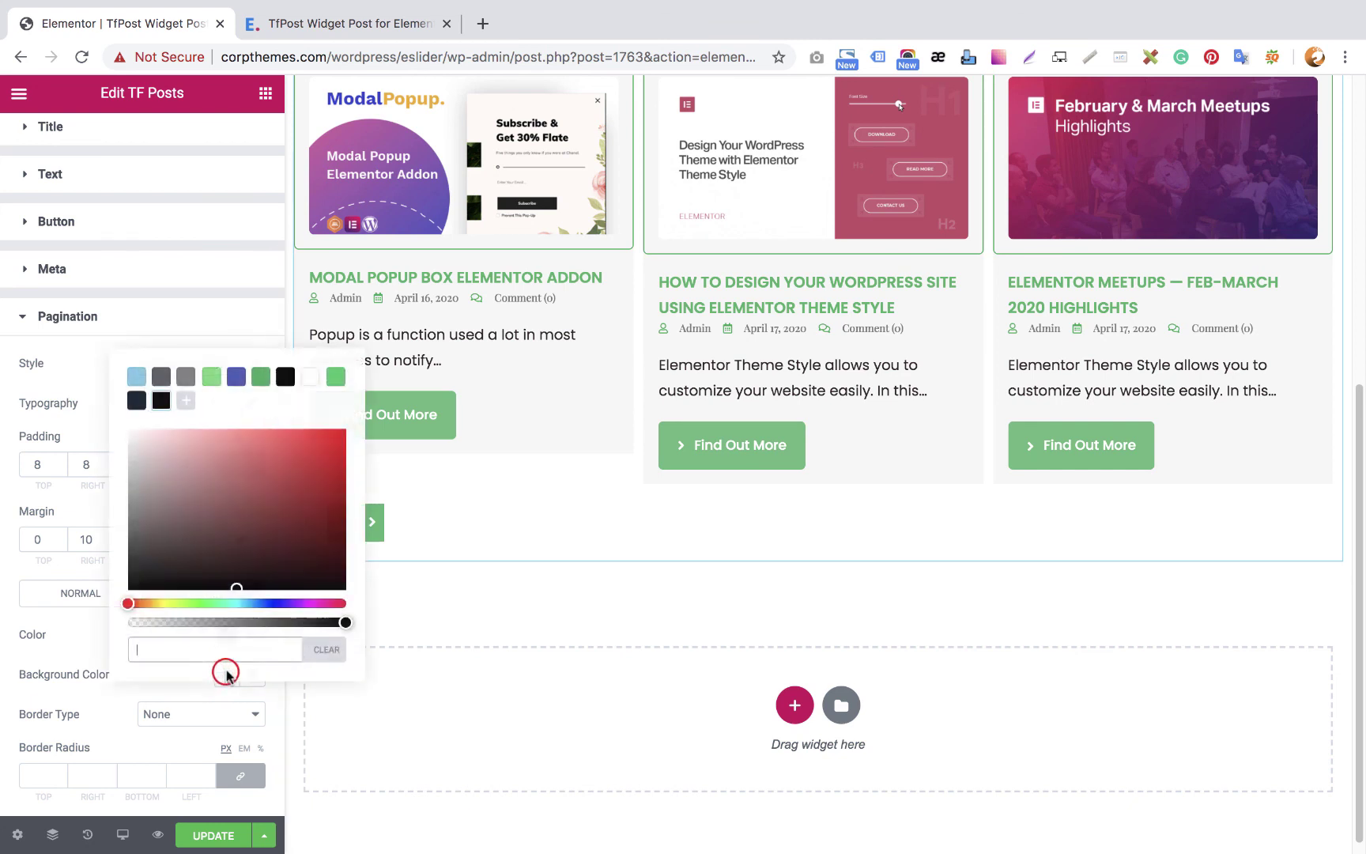
left_click(261, 376)
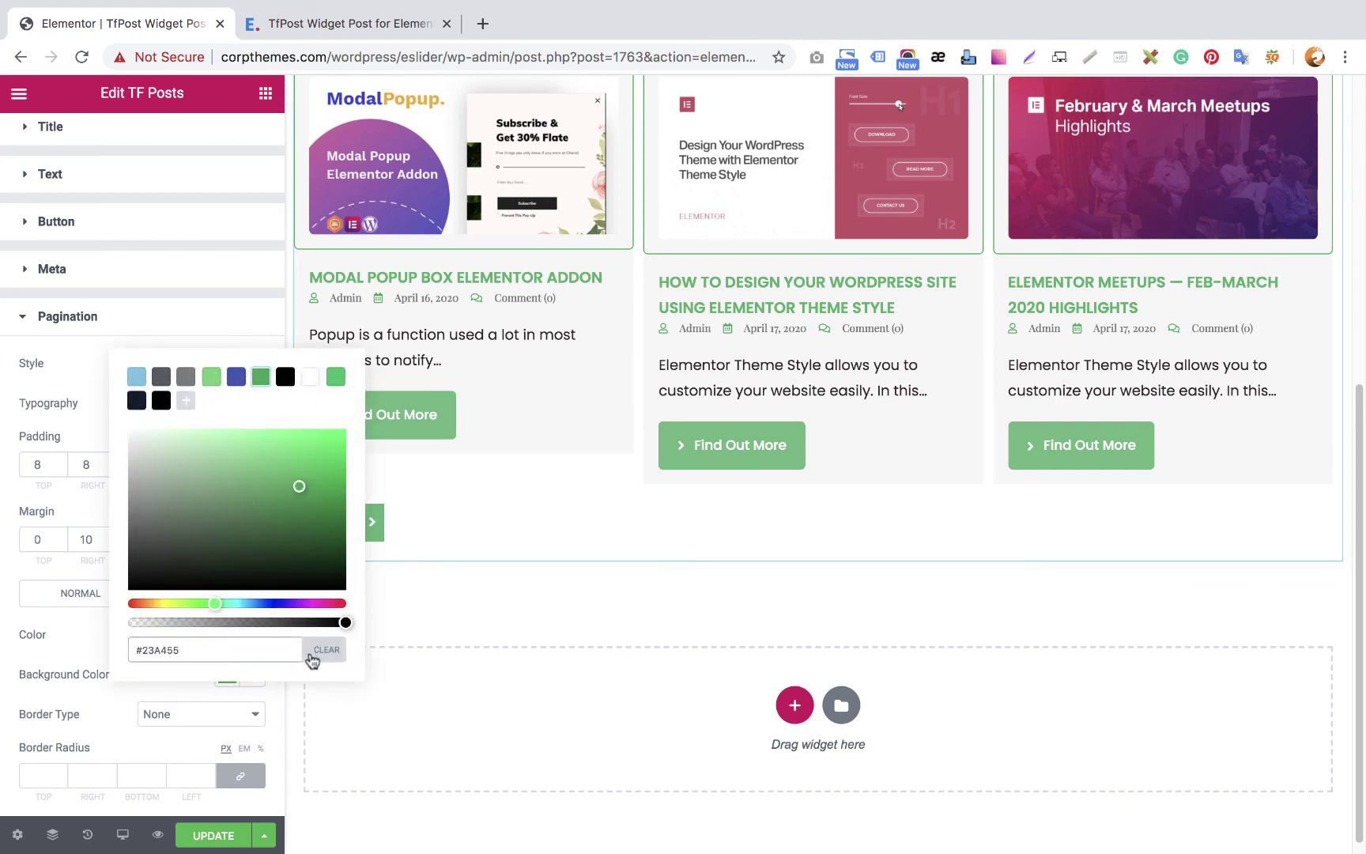
left_click_drag(341, 622, 279, 622)
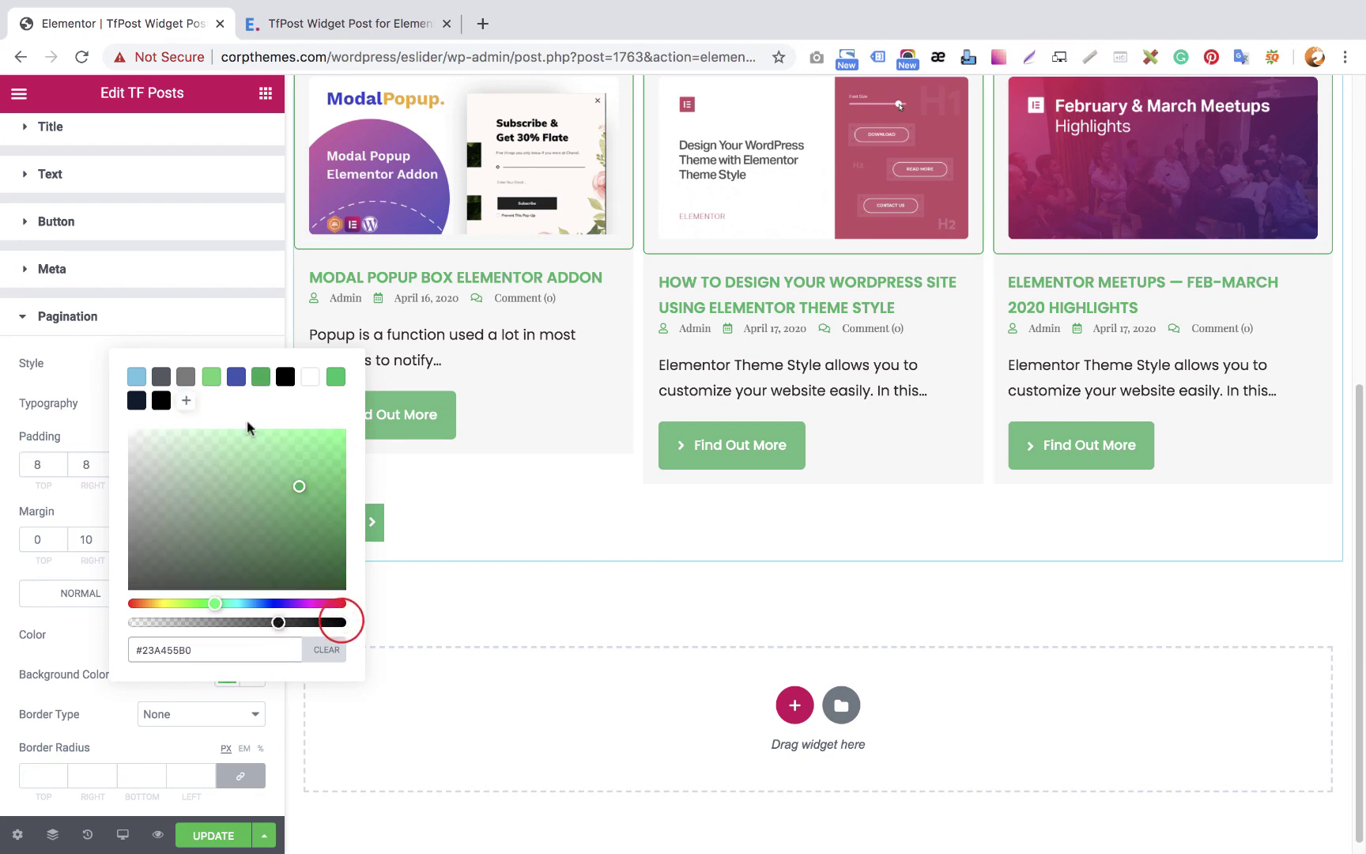
left_click(22, 568)
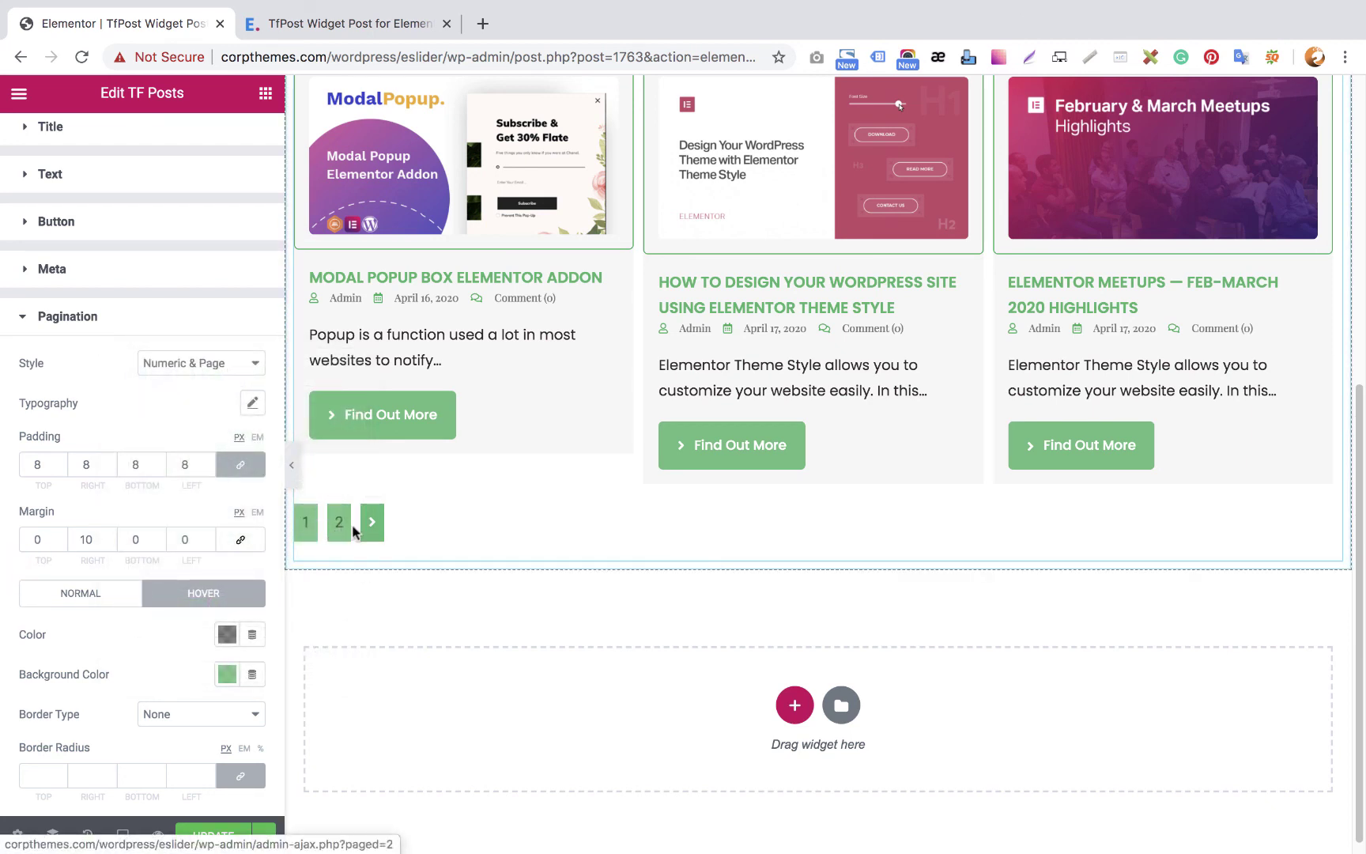
Update the page and check the styled pagination in the live preview by opening page 2 of the posts
left_click(204, 838)
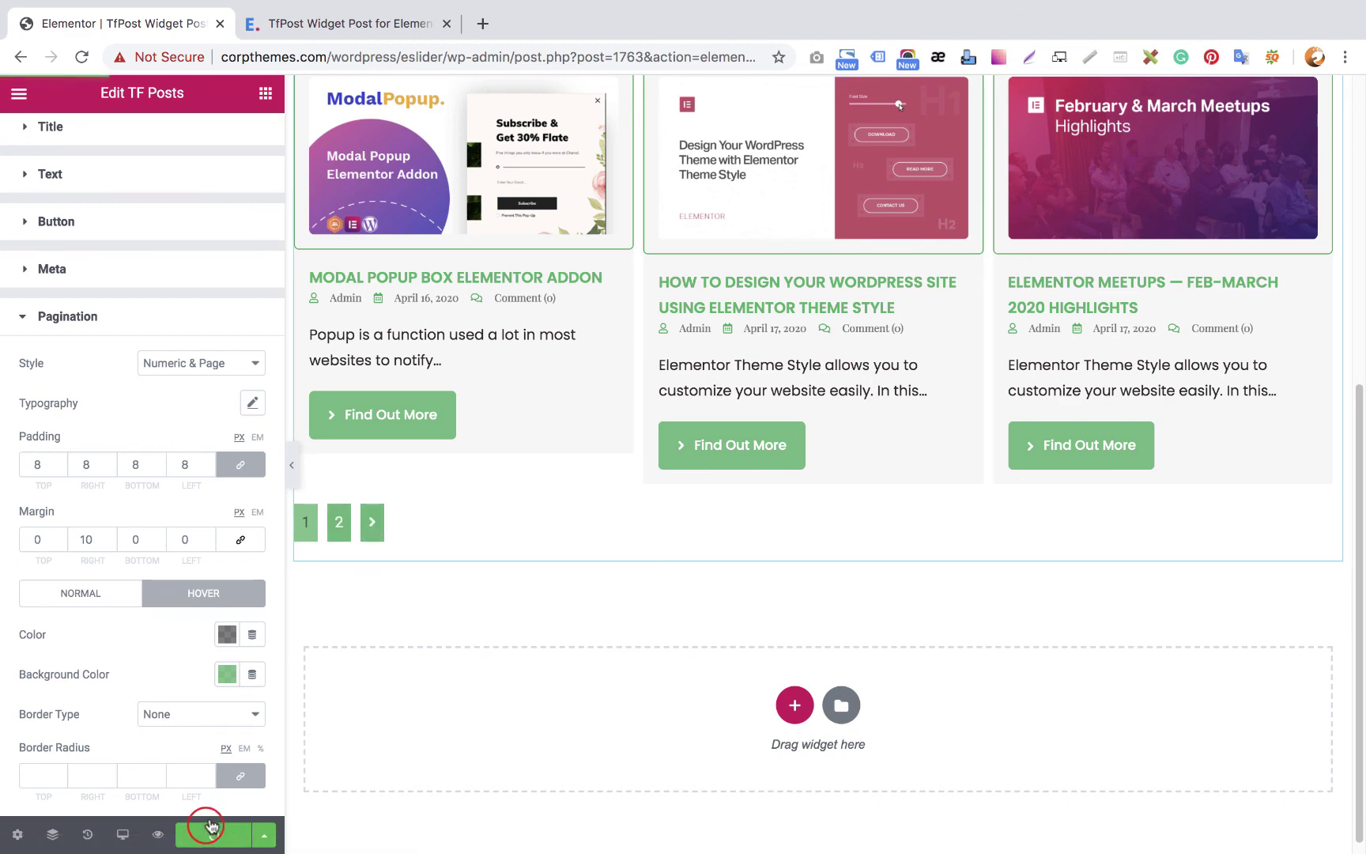
left_click(358, 23)
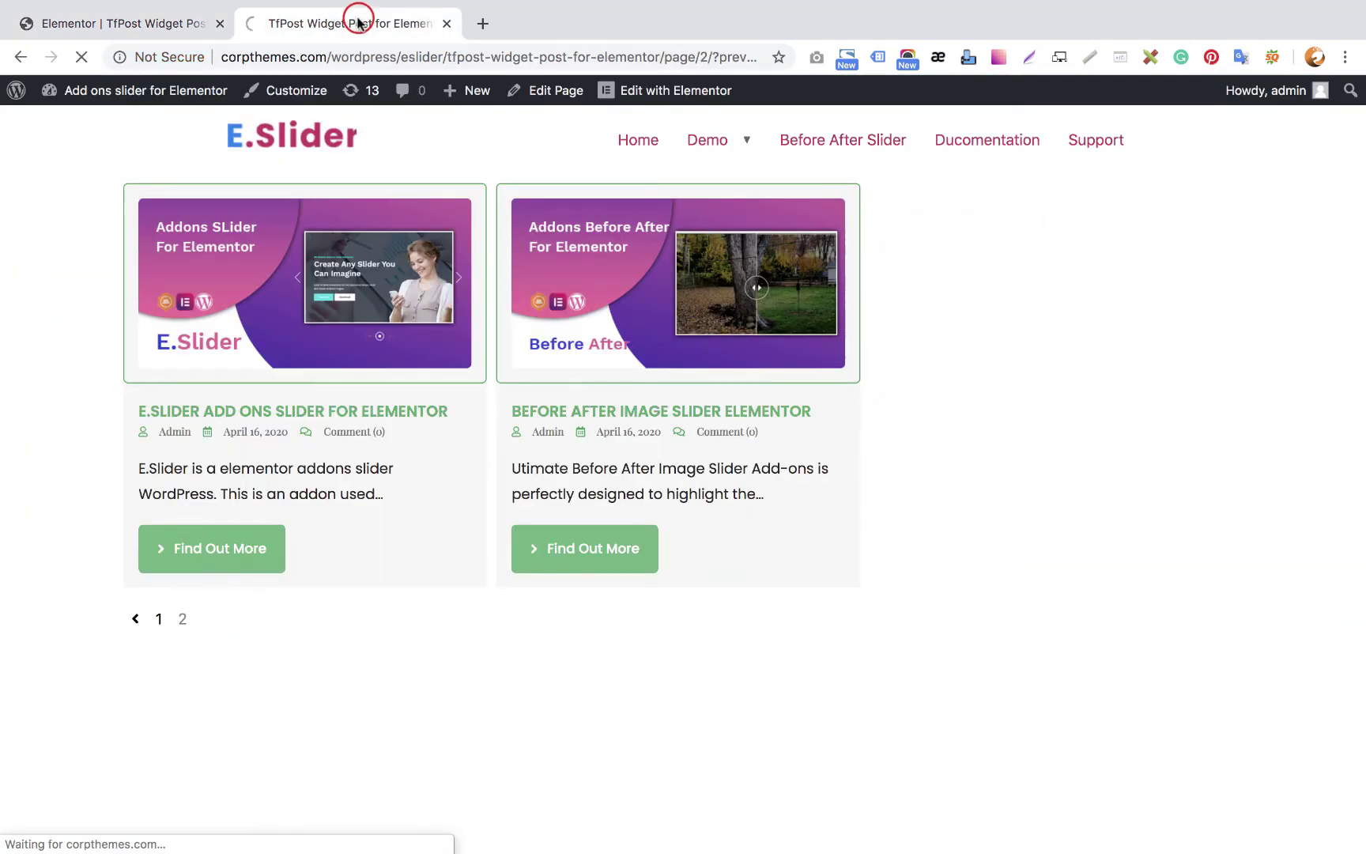
scroll(63, 85, "down", 4)
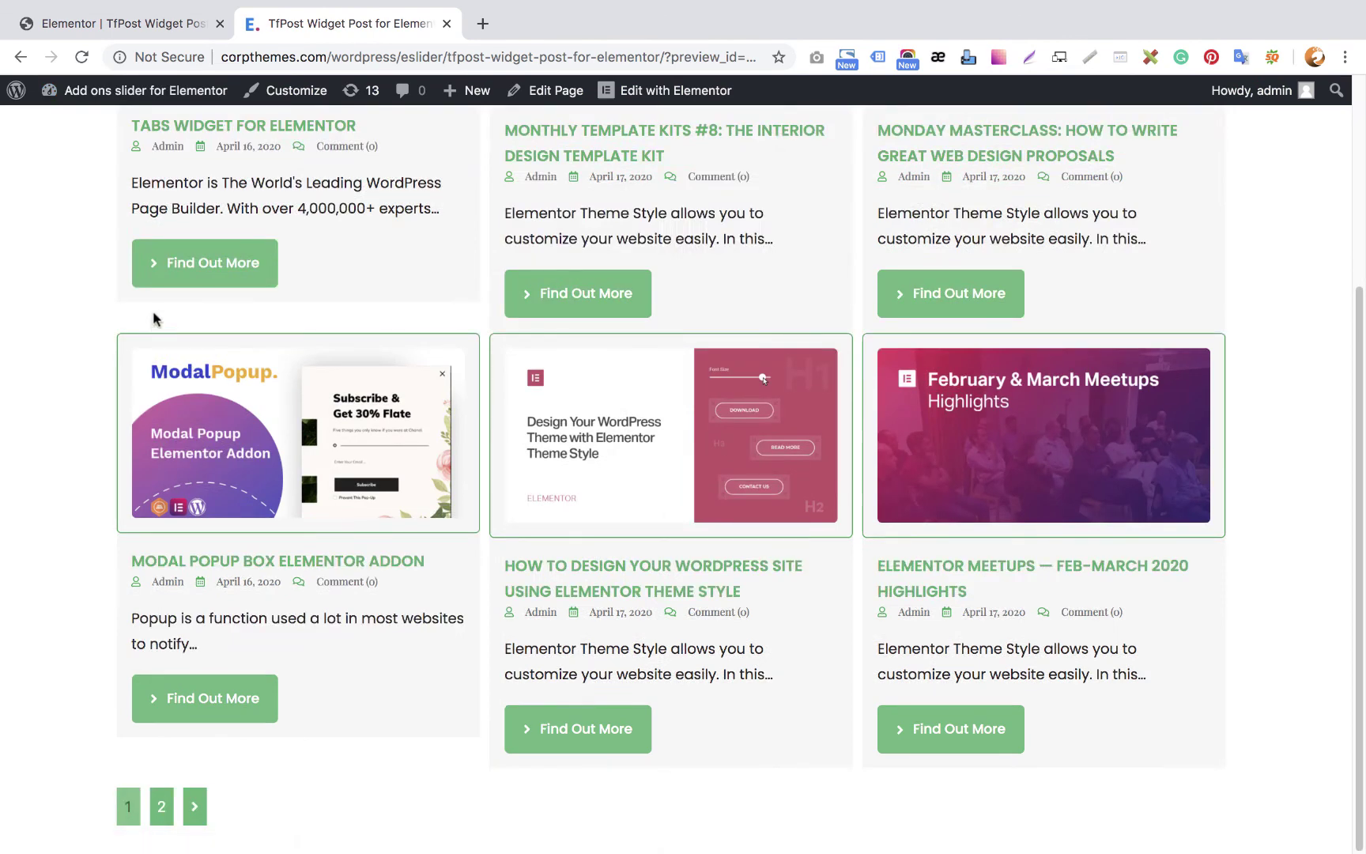
left_click(159, 812)
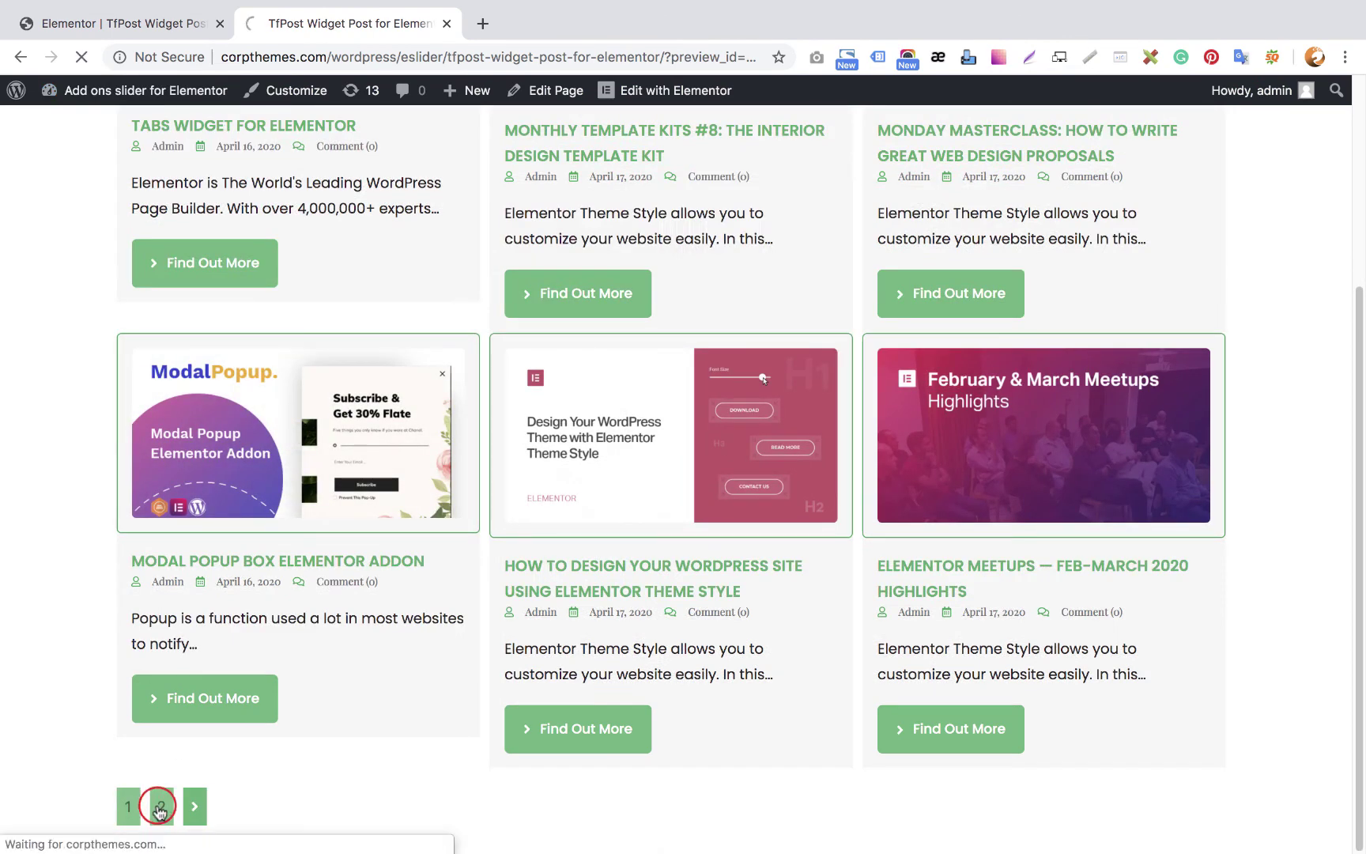
Return to the editor and give the pagination's hover state a solid border 1 px wide on all sides
left_click(94, 21)
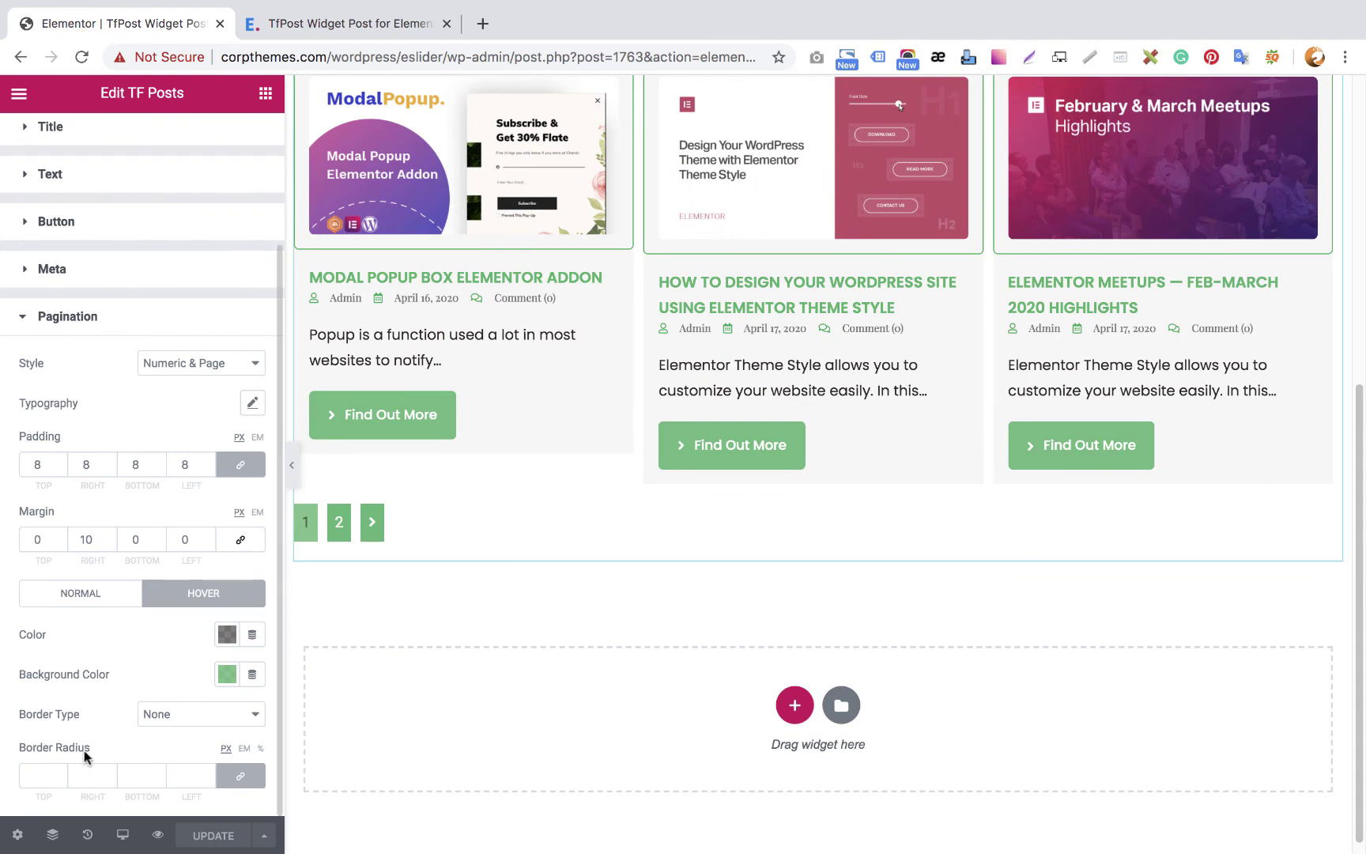
left_click(169, 716)
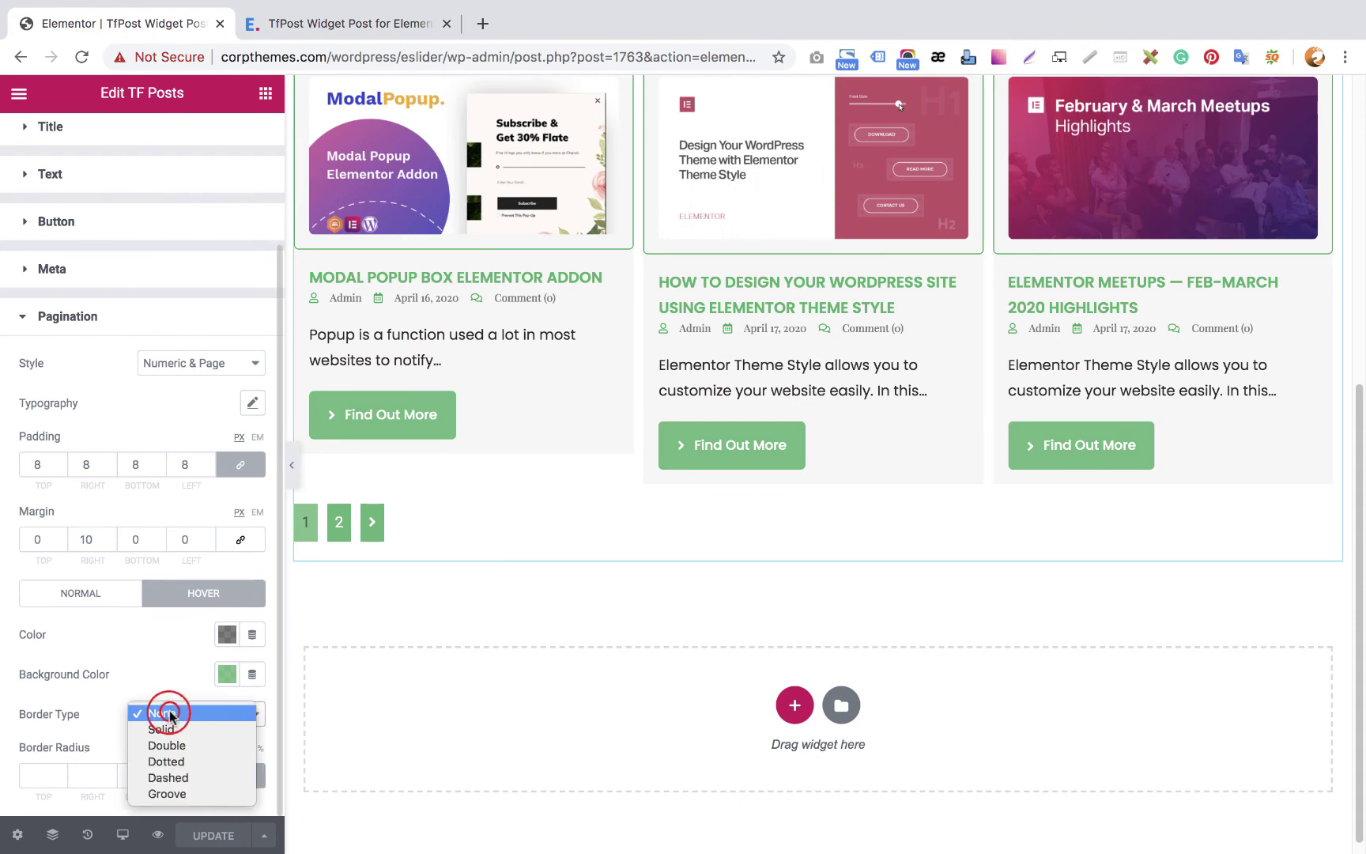
left_click(170, 716)
left_click(167, 714)
left_click(163, 728)
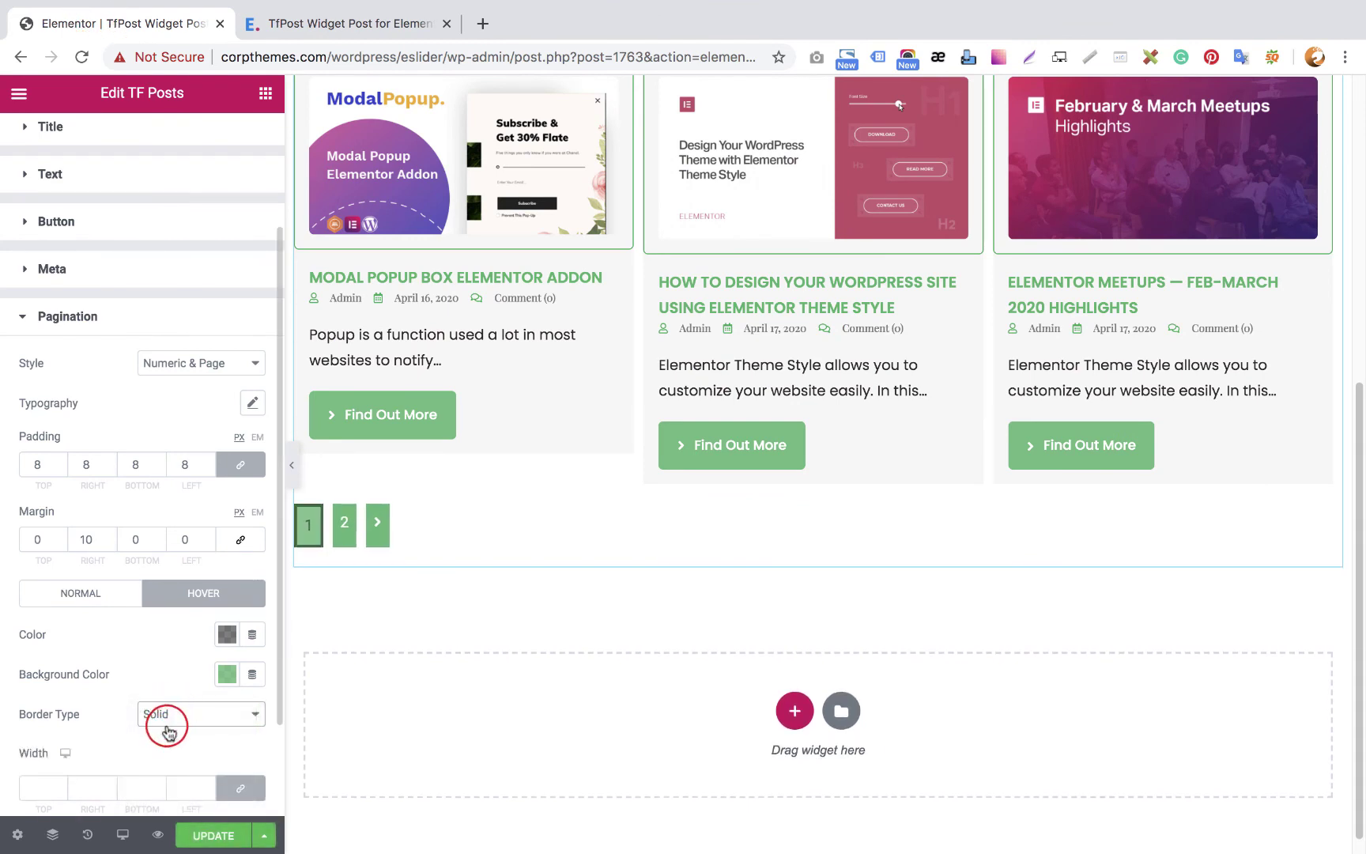
left_click(40, 784)
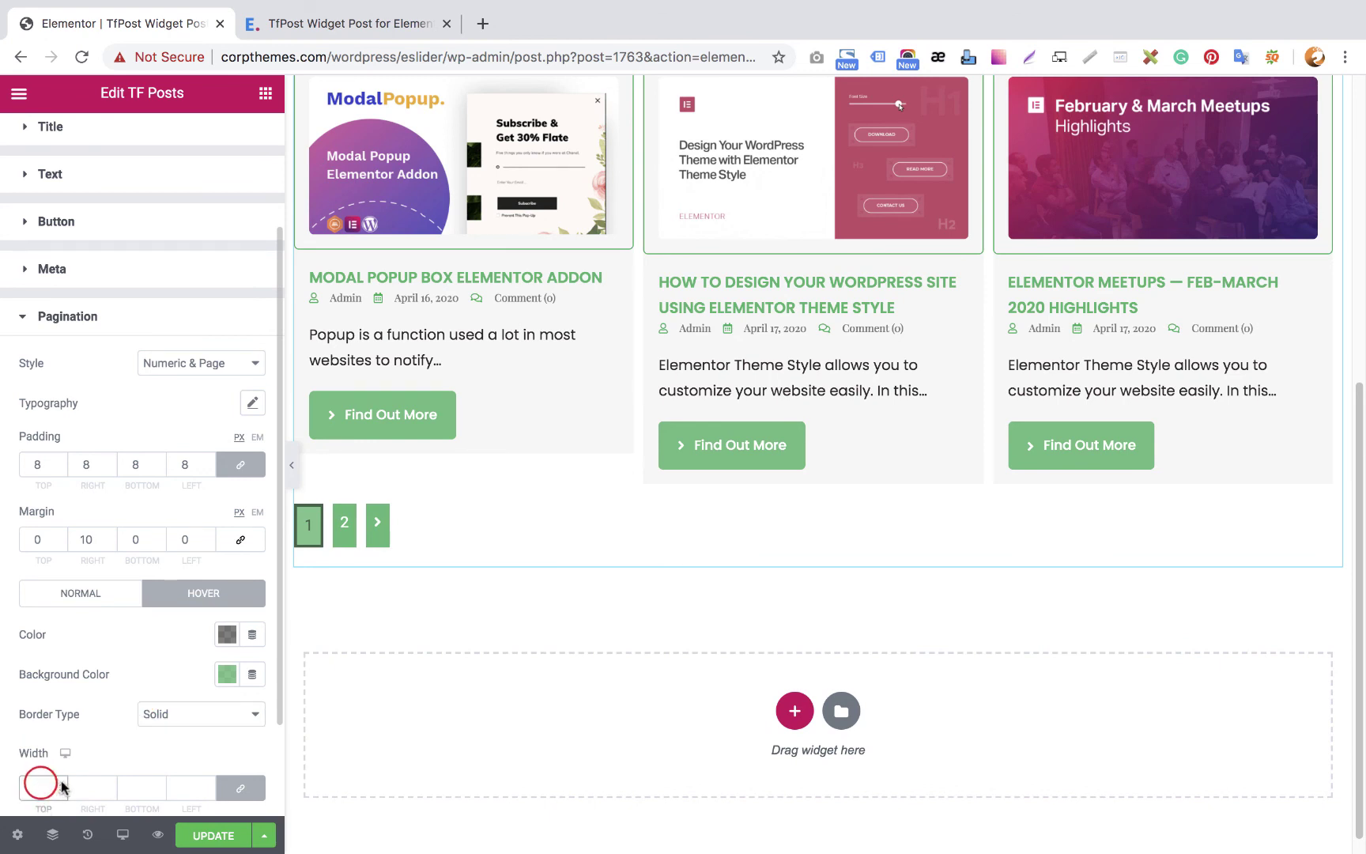
left_click(61, 784)
scroll(61, 785, "down", 2)
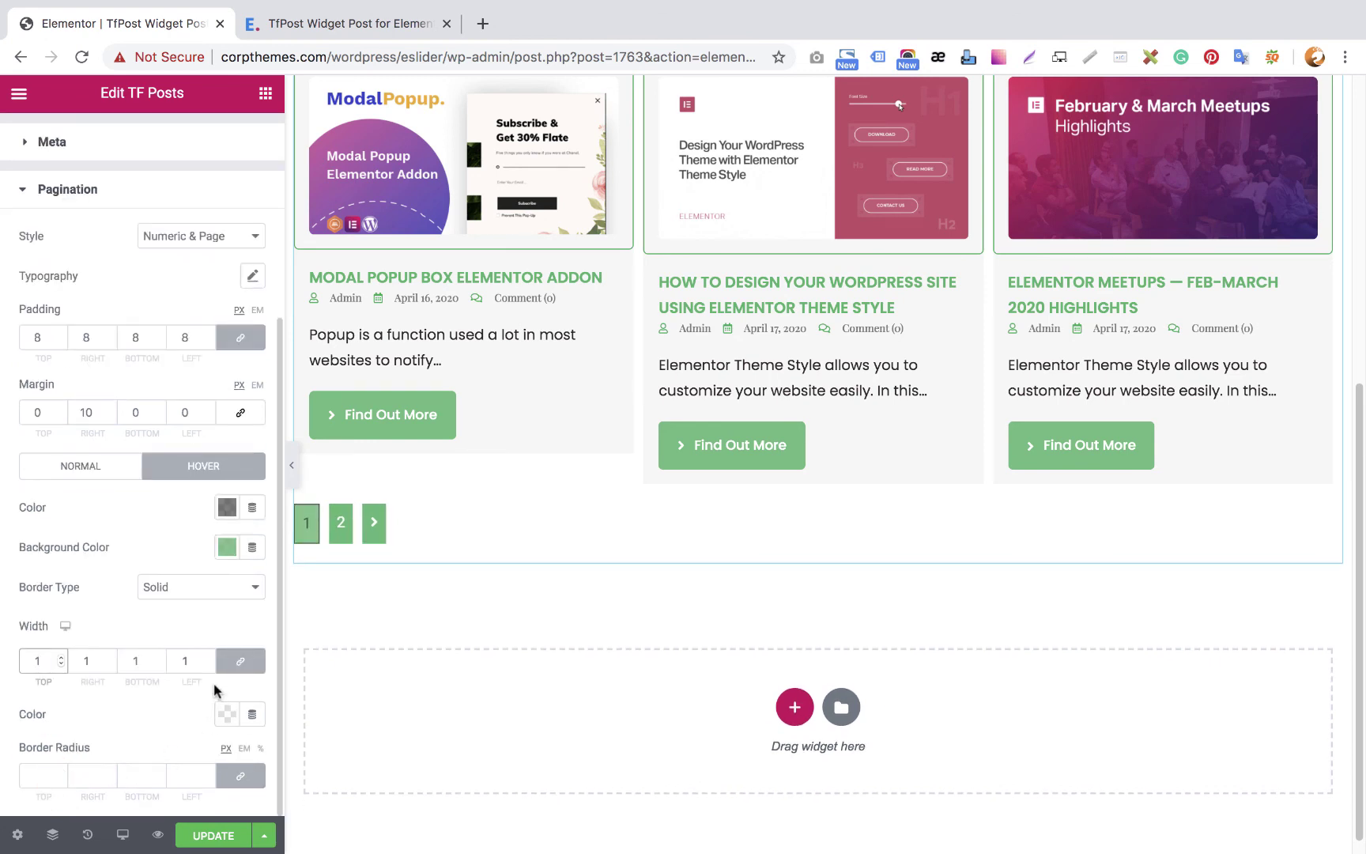
Set the pagination's hover border color to red #FB0202 and its radius to 4 px, and update the page
left_click(227, 714)
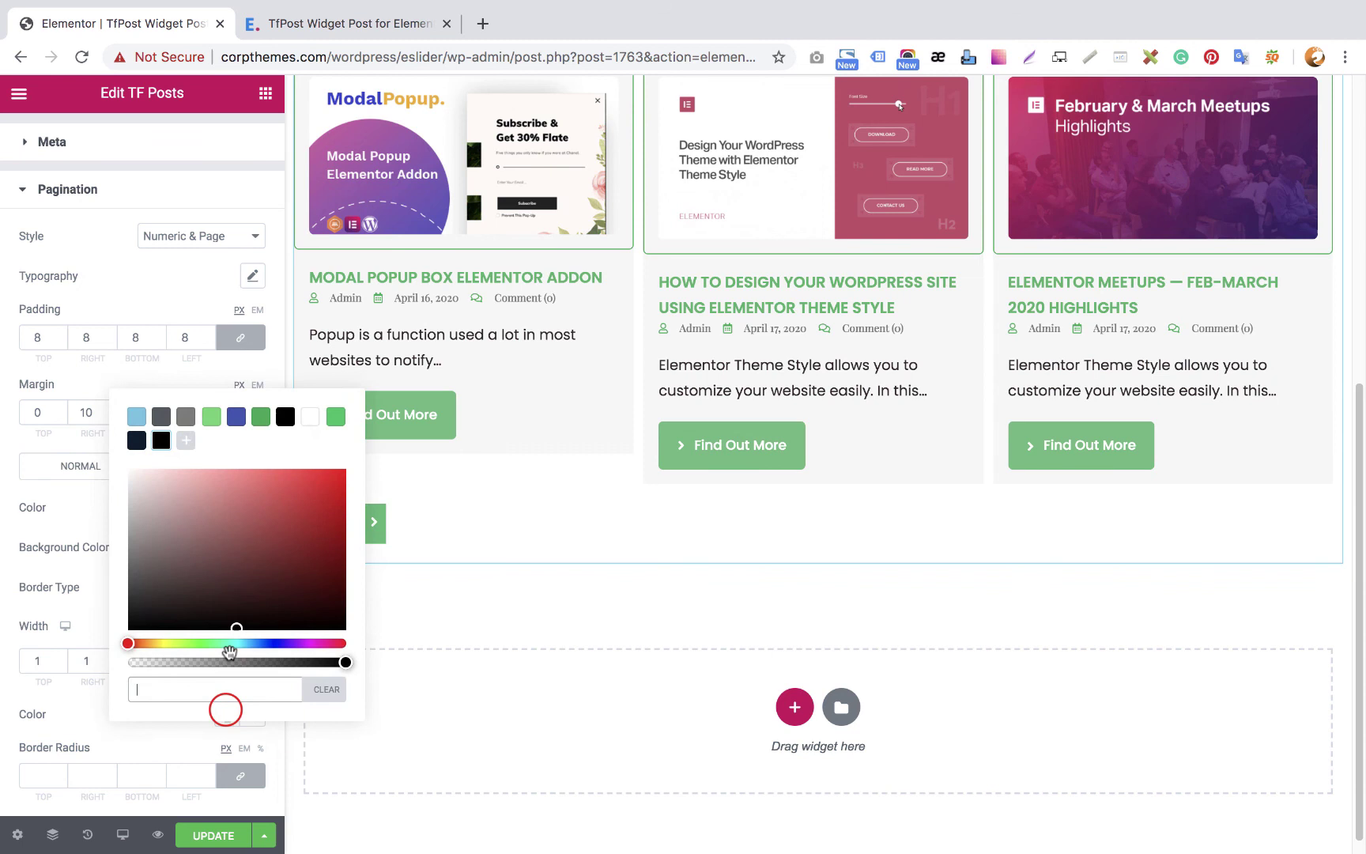
left_click(344, 471)
left_click(479, 488)
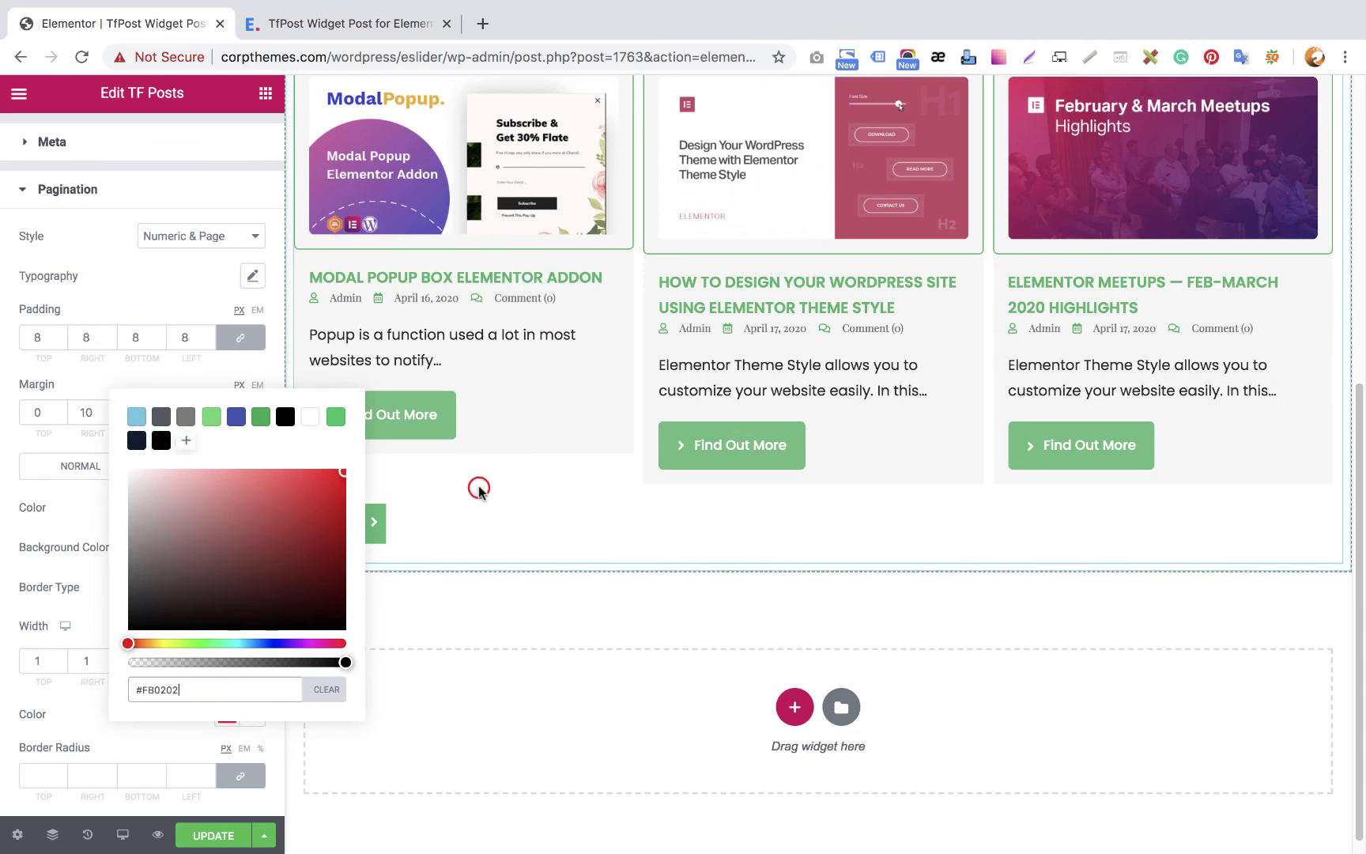
left_click(55, 502)
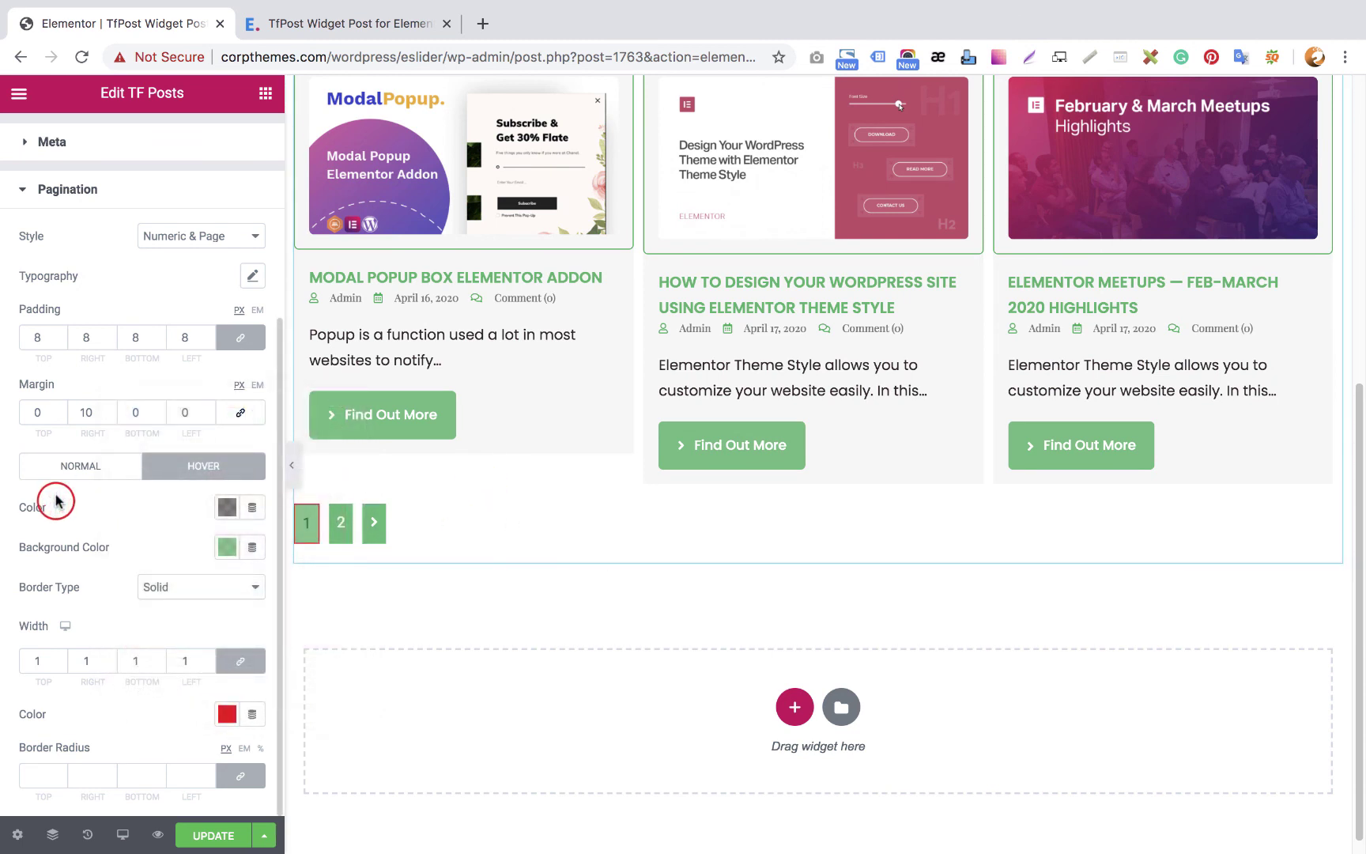
left_click(60, 773)
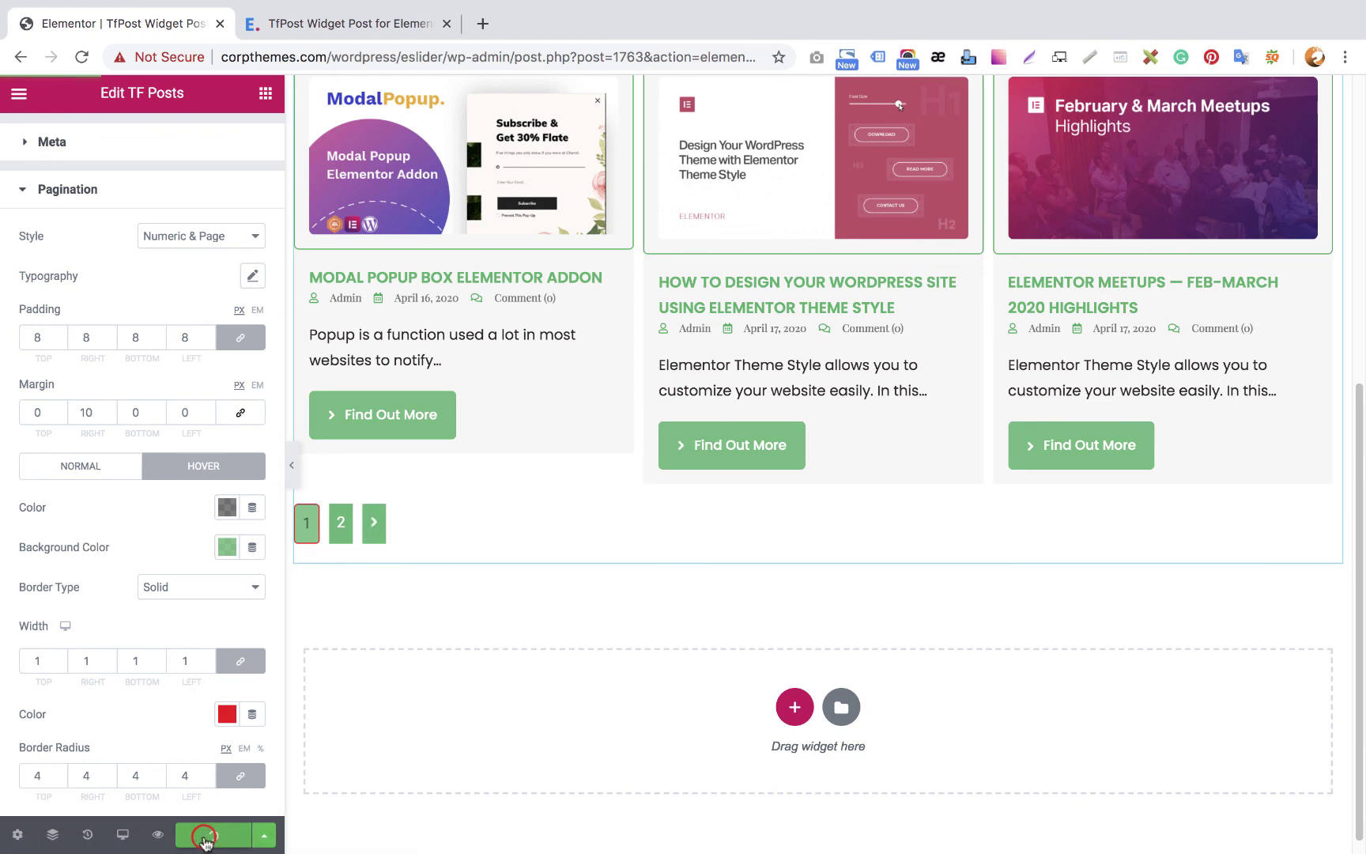
Change the pagination style to Load More and center its alignment
scroll(158, 570, "up", 5)
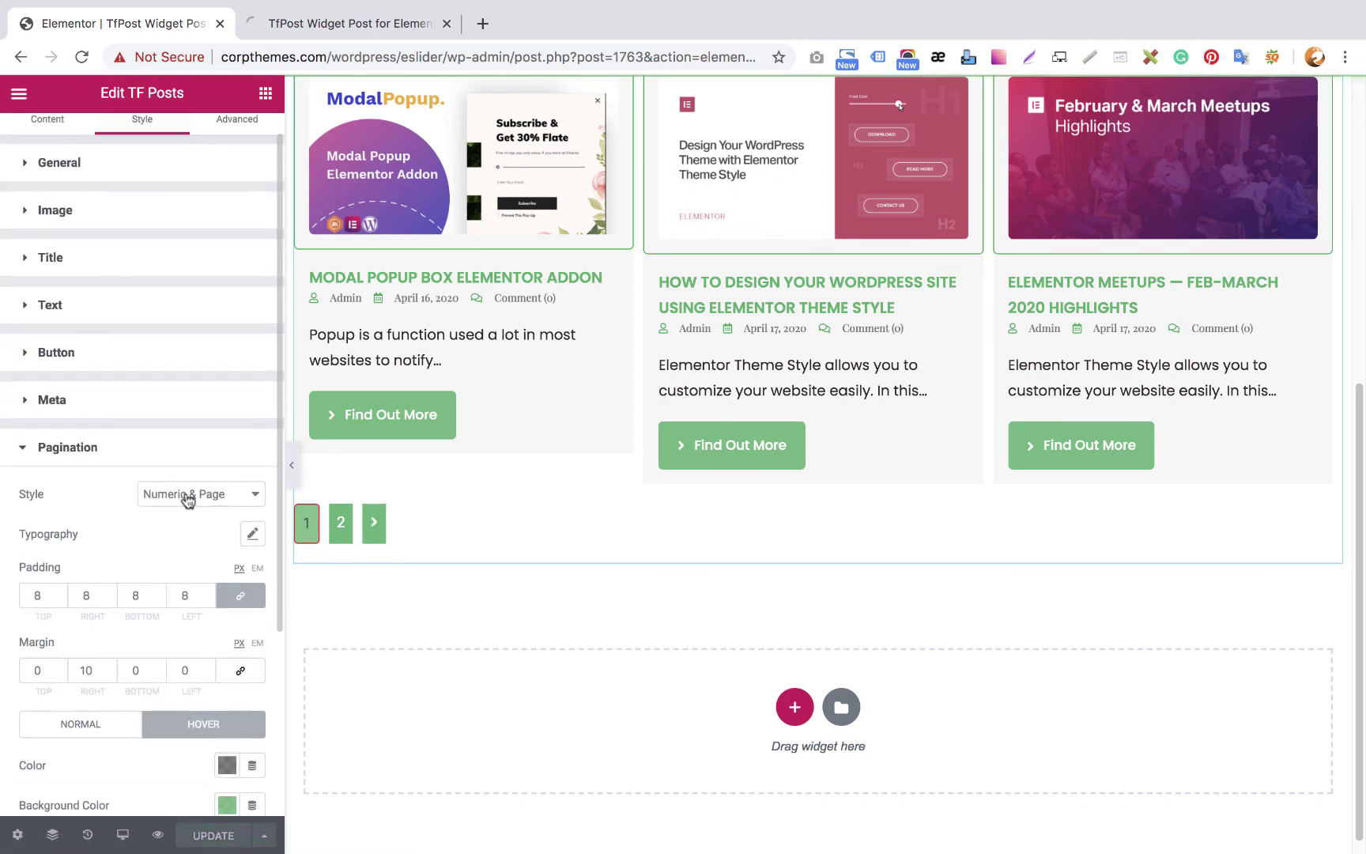
left_click(187, 497)
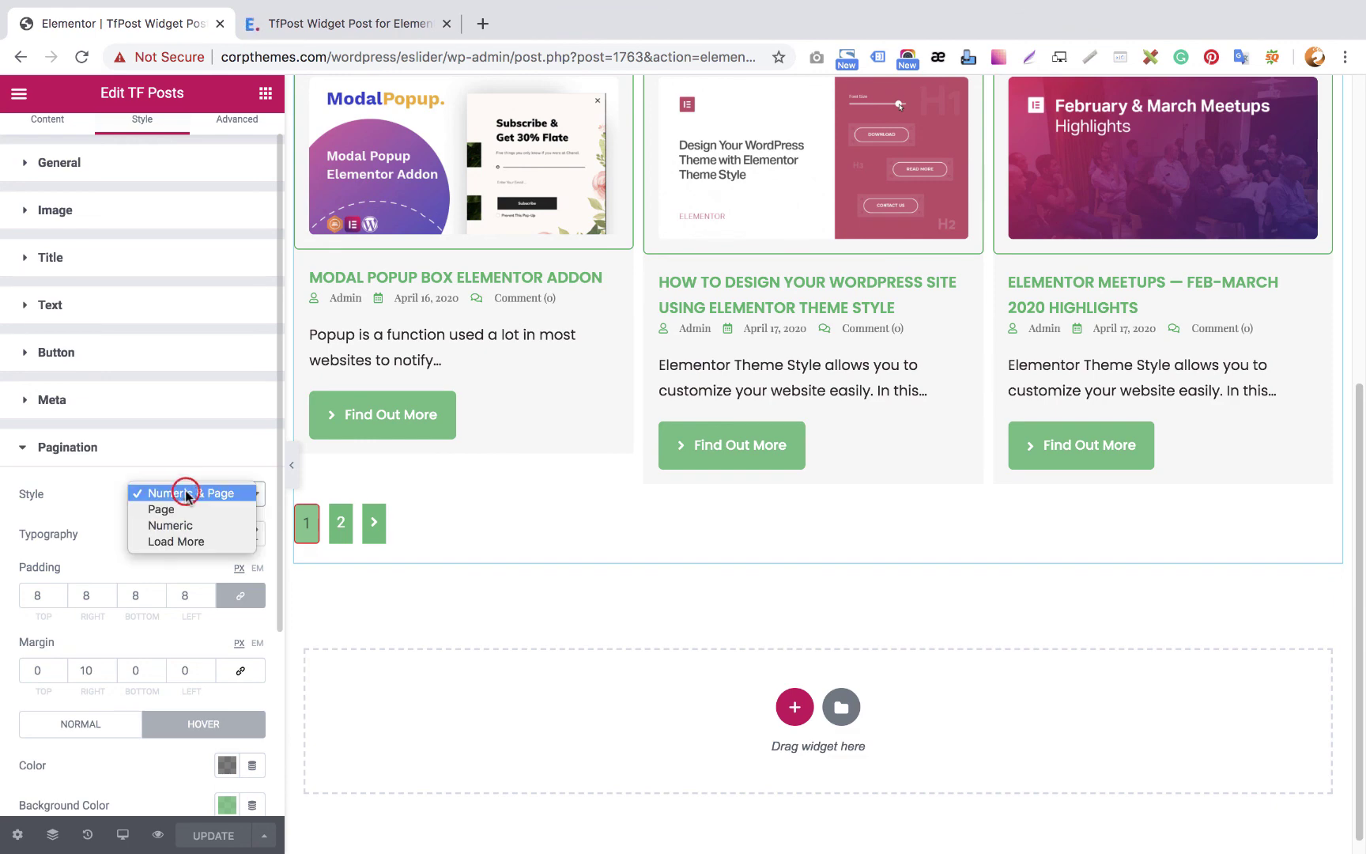
left_click(177, 541)
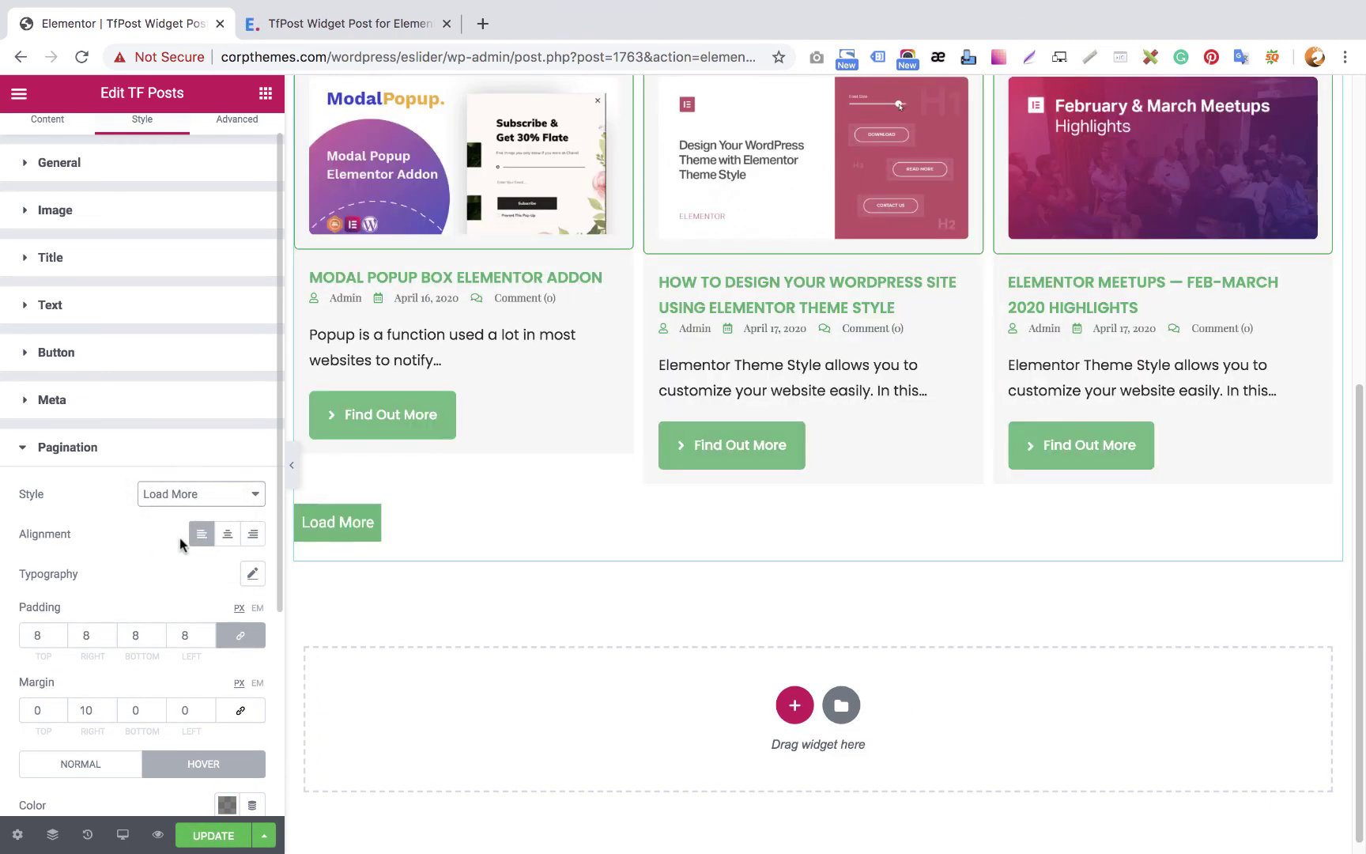
left_click(229, 535)
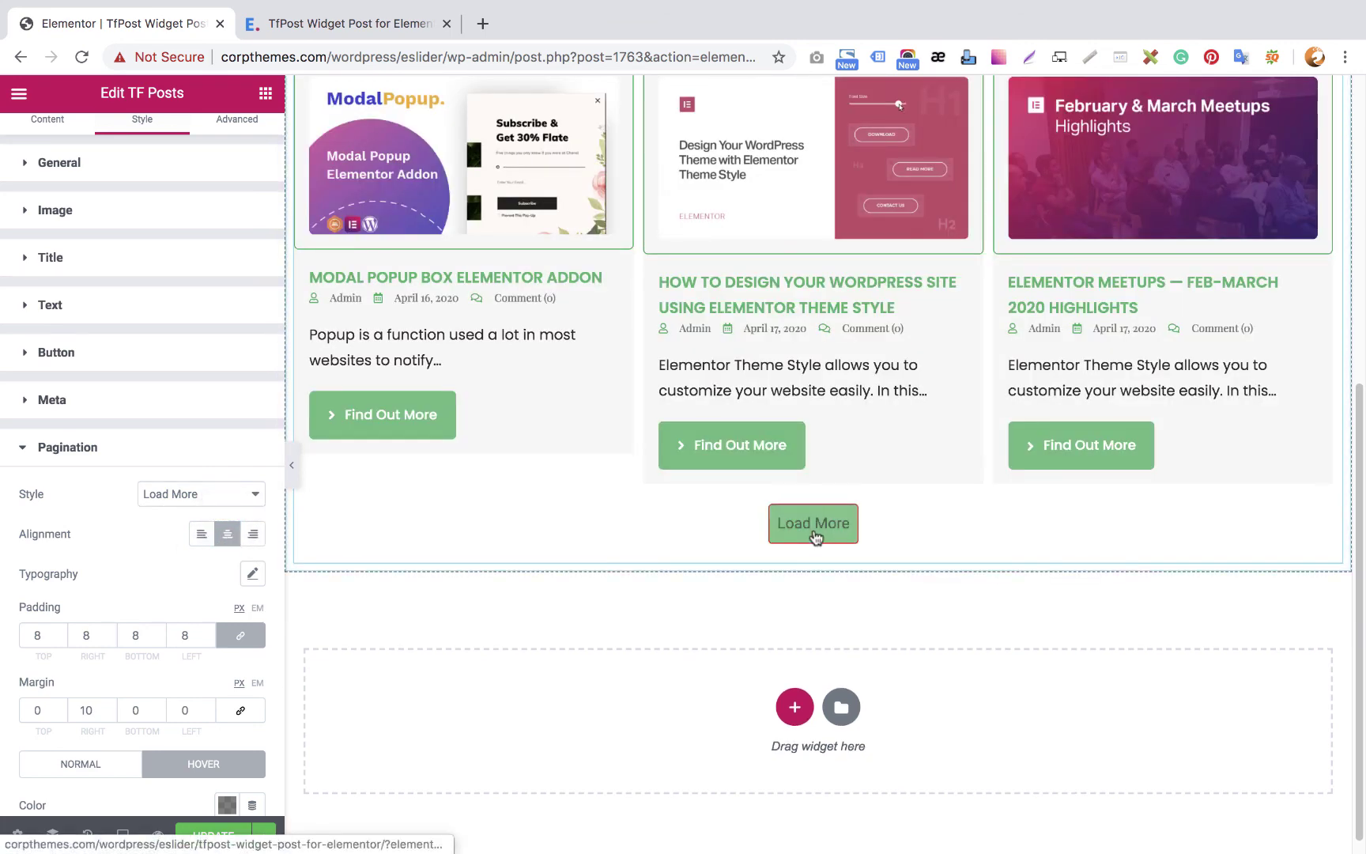
Save the Load More pagination changes and reload the live preview of the posts page
scroll(634, 589, "down", 1)
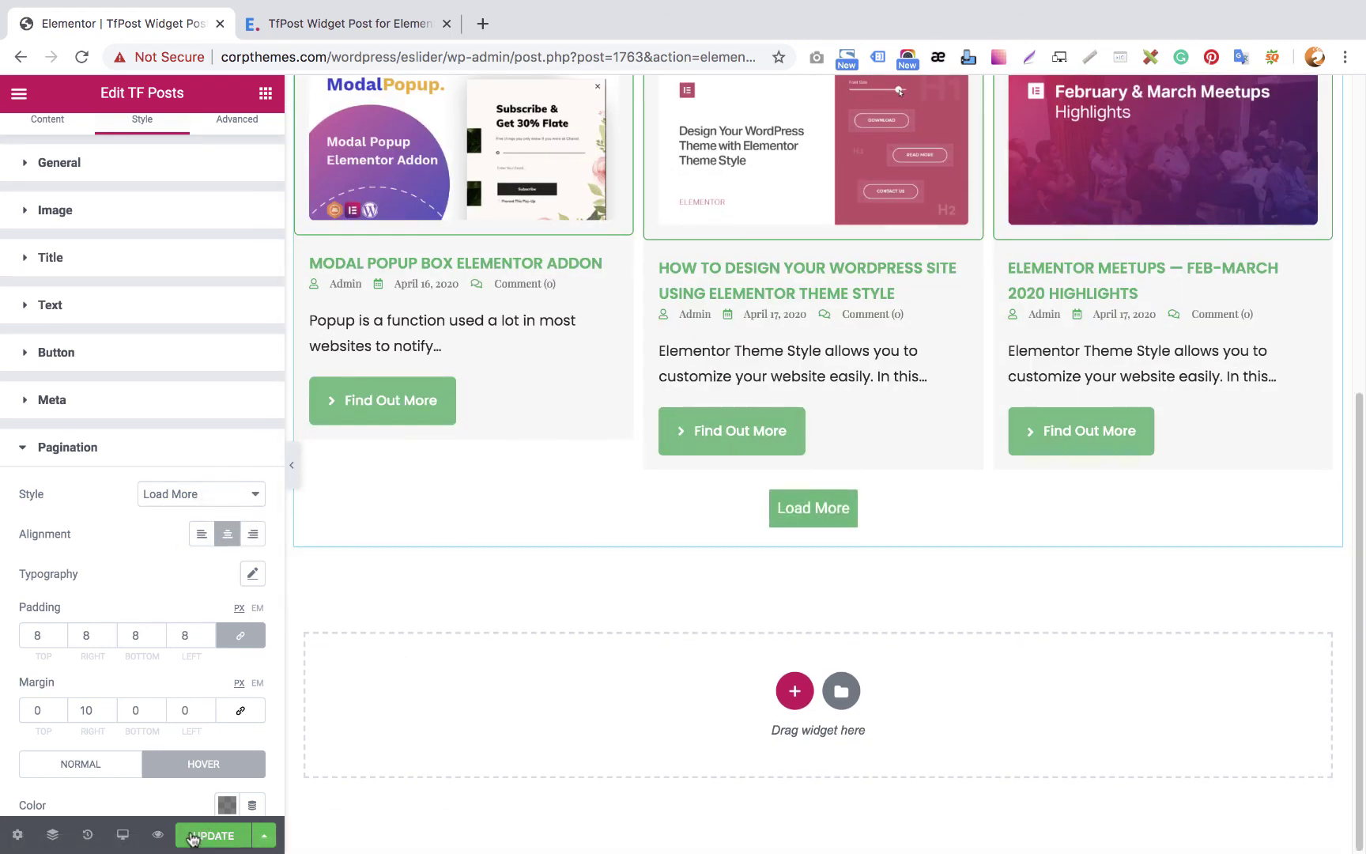
left_click(350, 23)
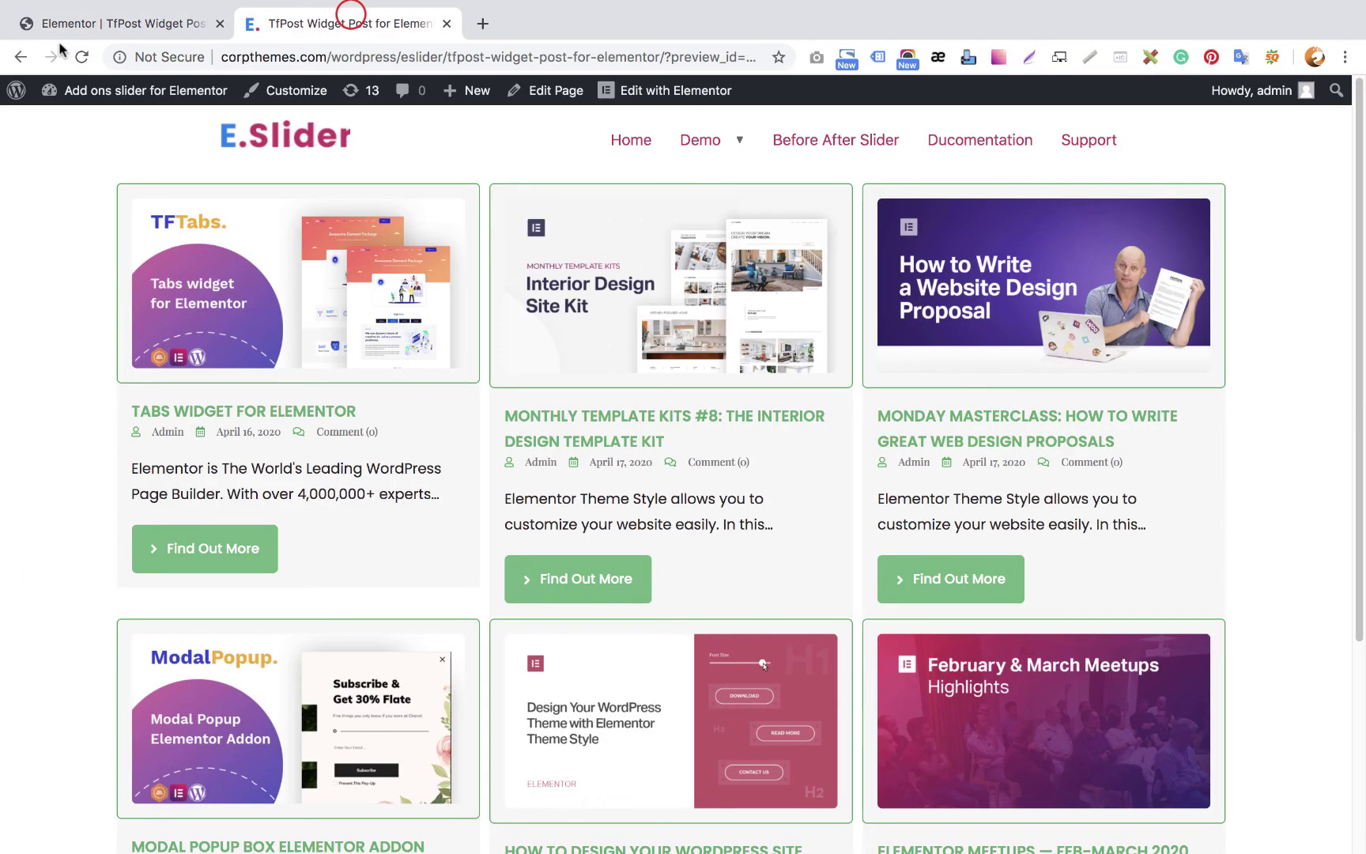
left_click(93, 23)
left_click(335, 21)
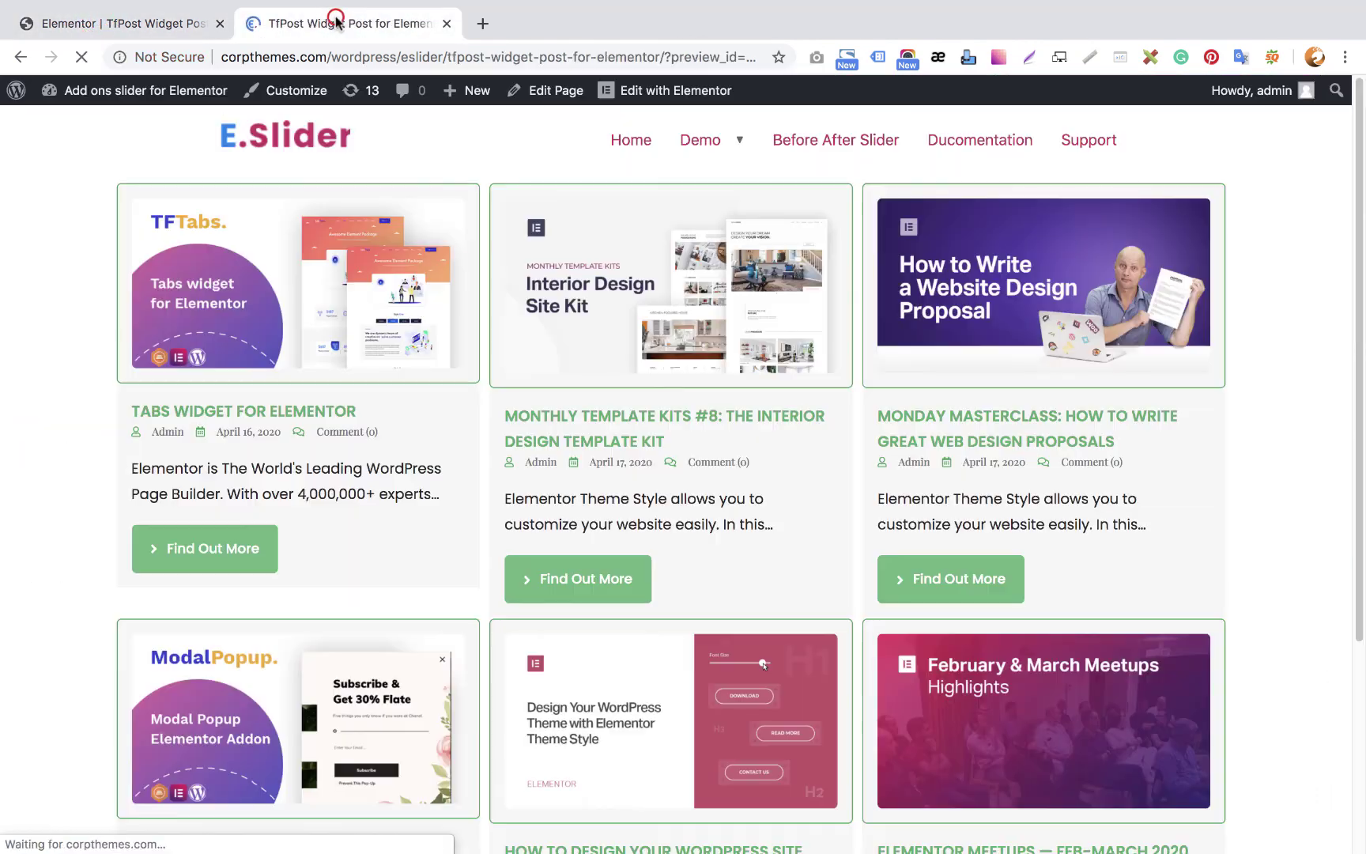
scroll(794, 356, "down", 5)
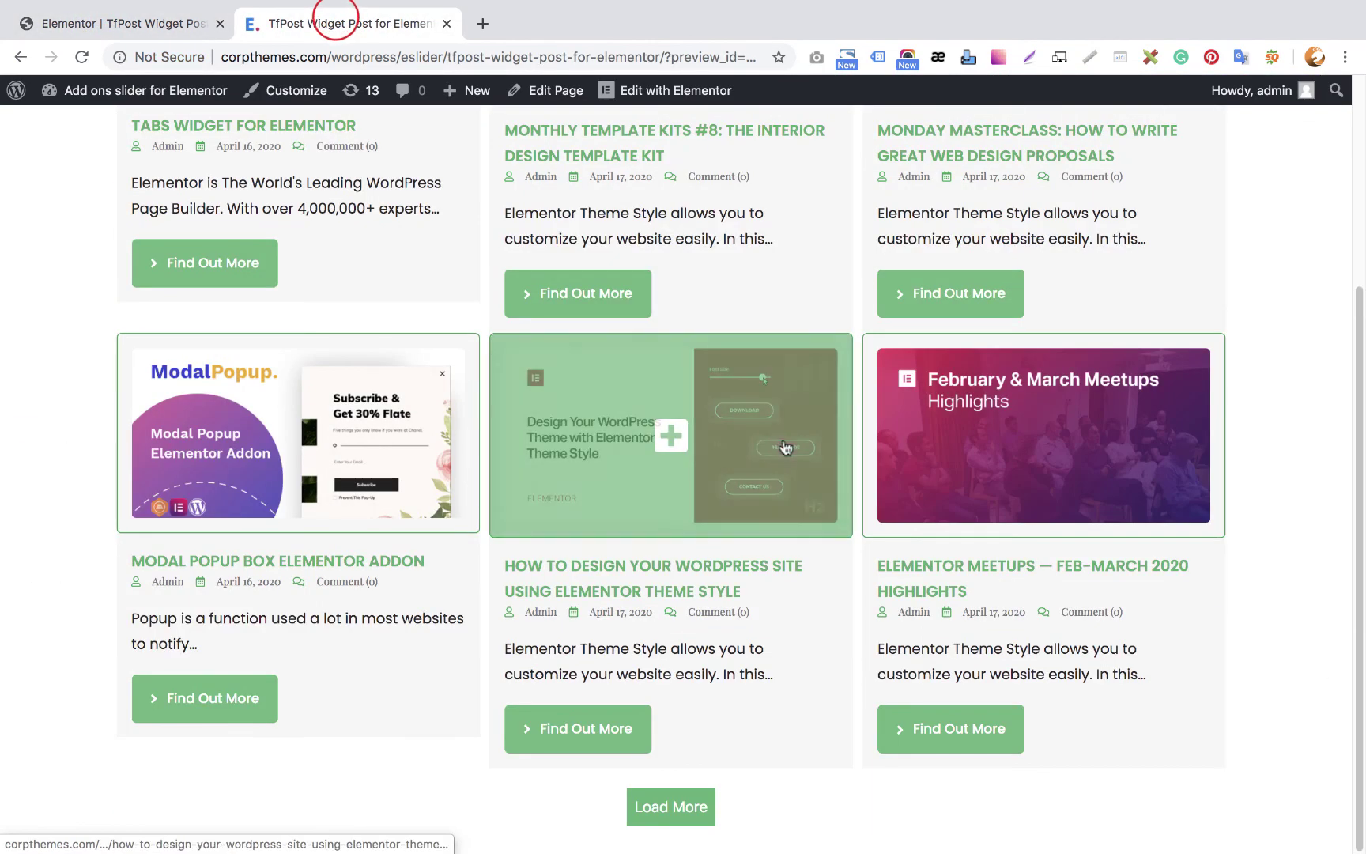
Test the Load More pagination in the live preview by loading further posts twice and reviewing the whole page
left_click(684, 802)
scroll(846, 631, "down", 5)
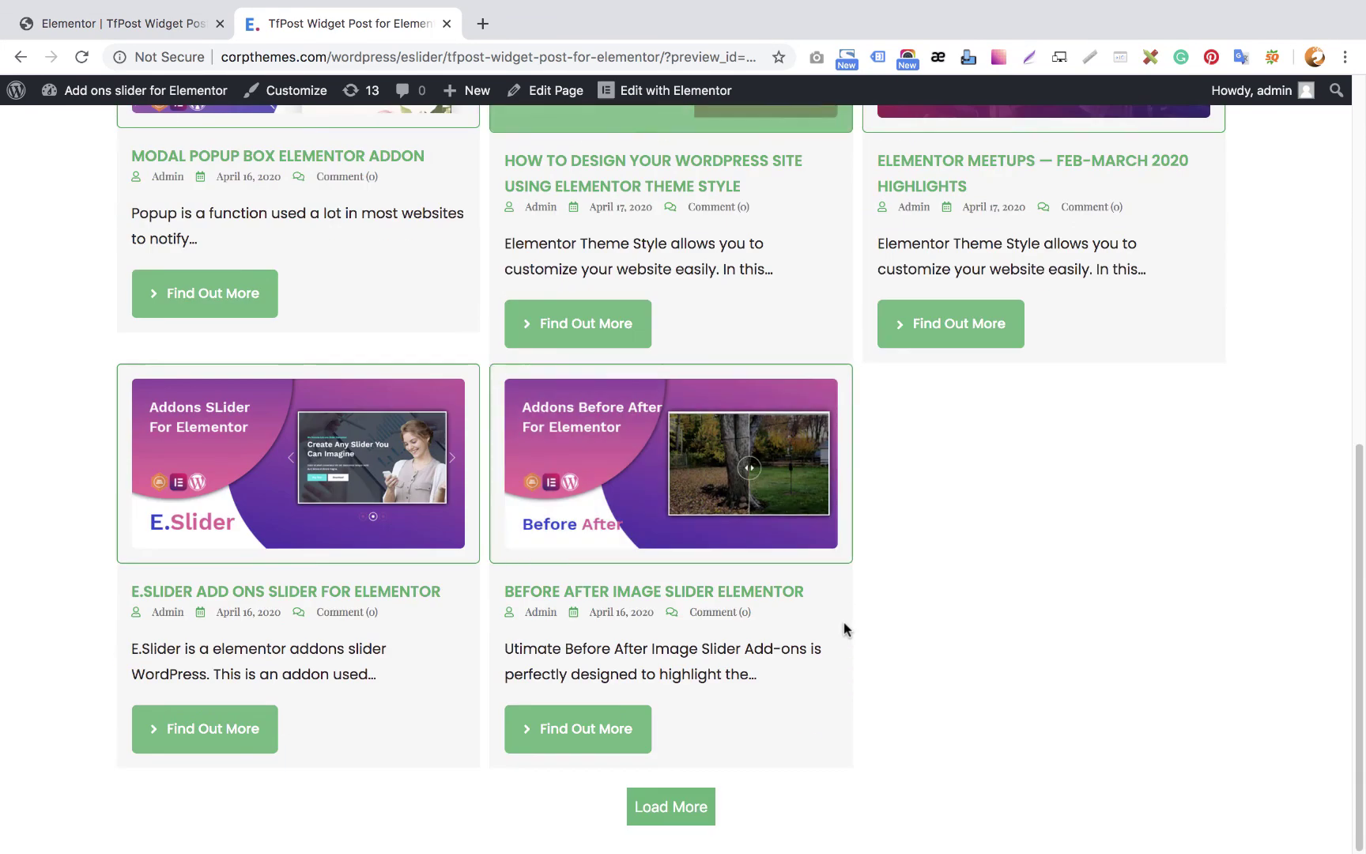
left_click(688, 807)
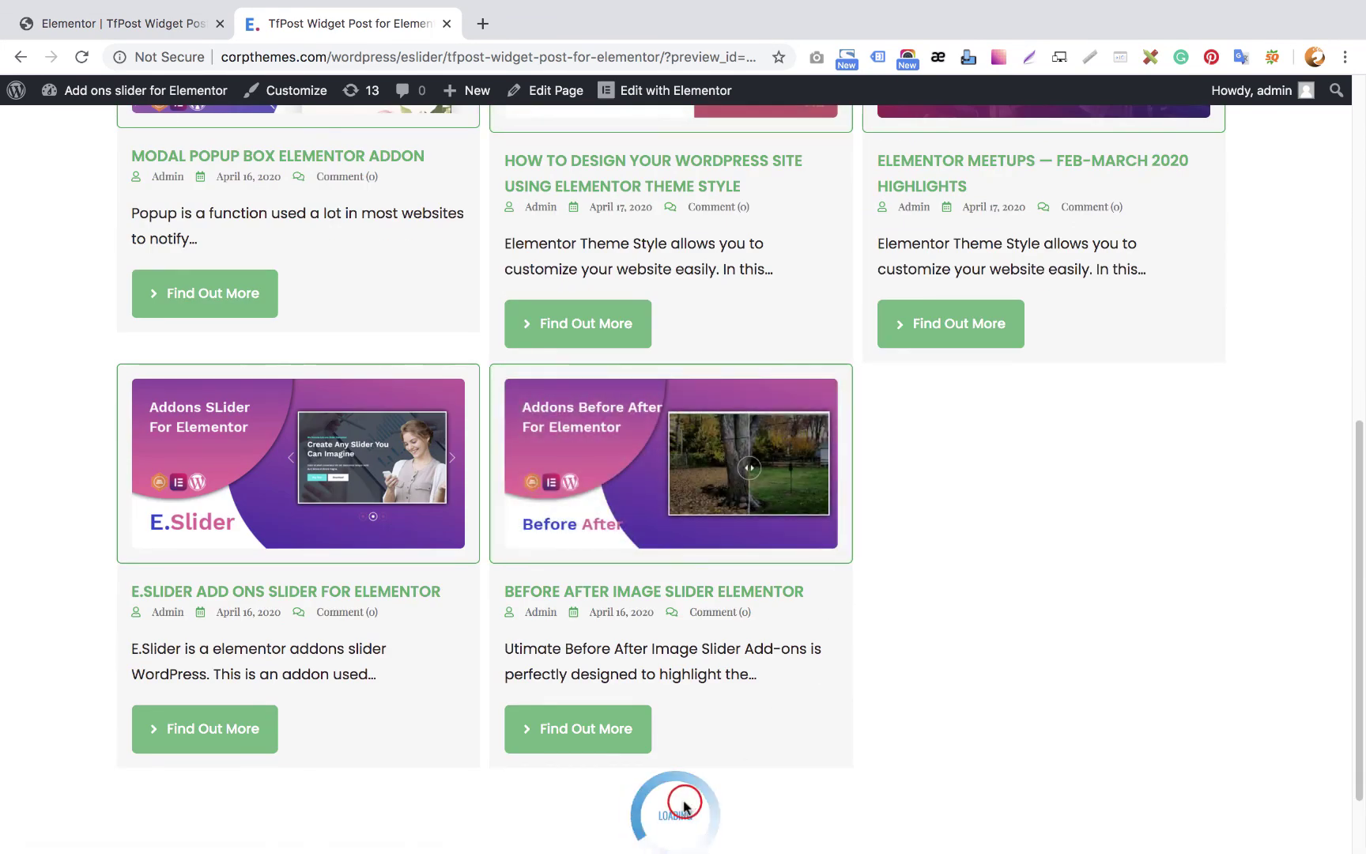
scroll(794, 683, "up", 15)
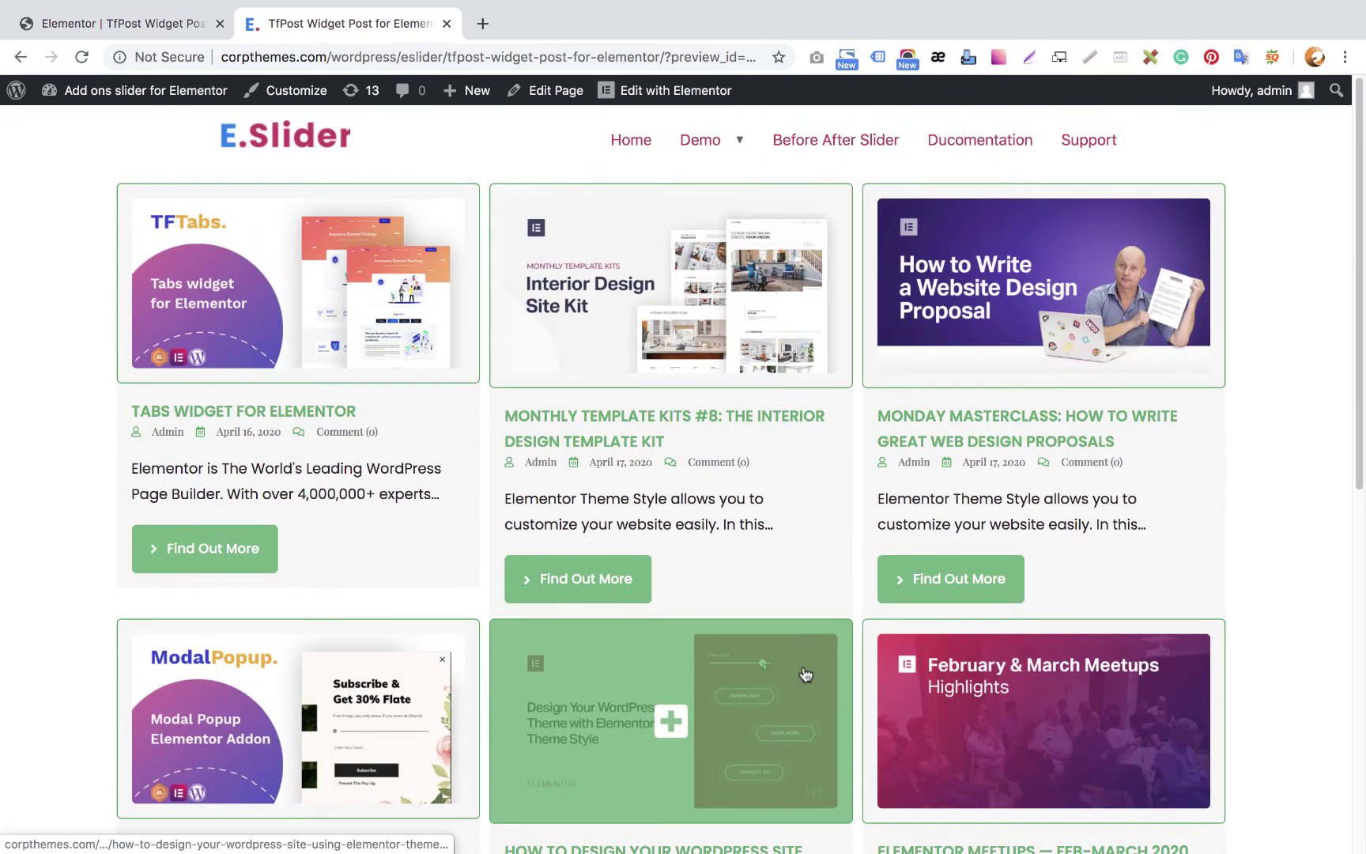
scroll(775, 391, "down", 10)
scroll(775, 391, "up", 10)
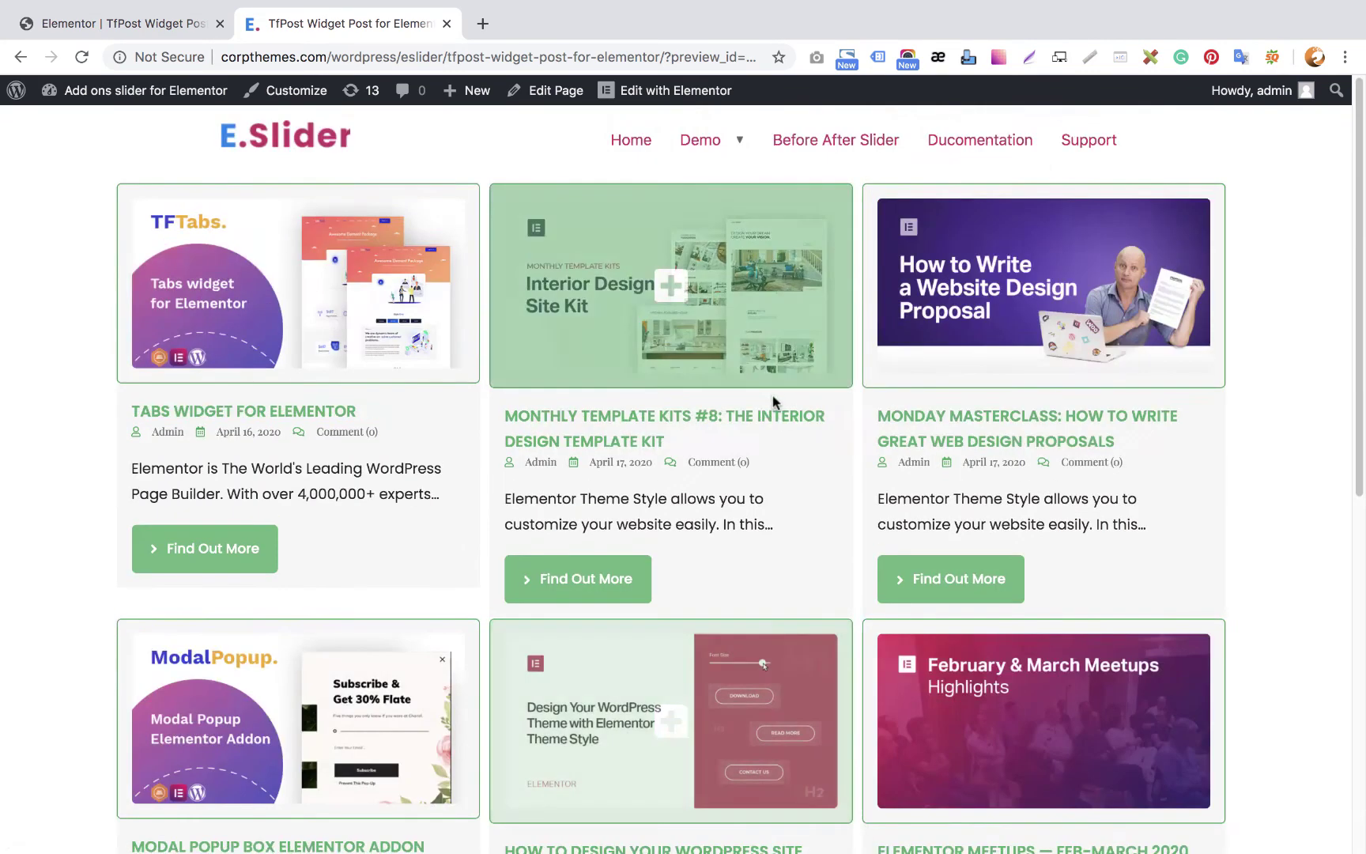
Return to the Elementor editor and open the Layout content settings of the TF Posts widget
left_click(142, 24)
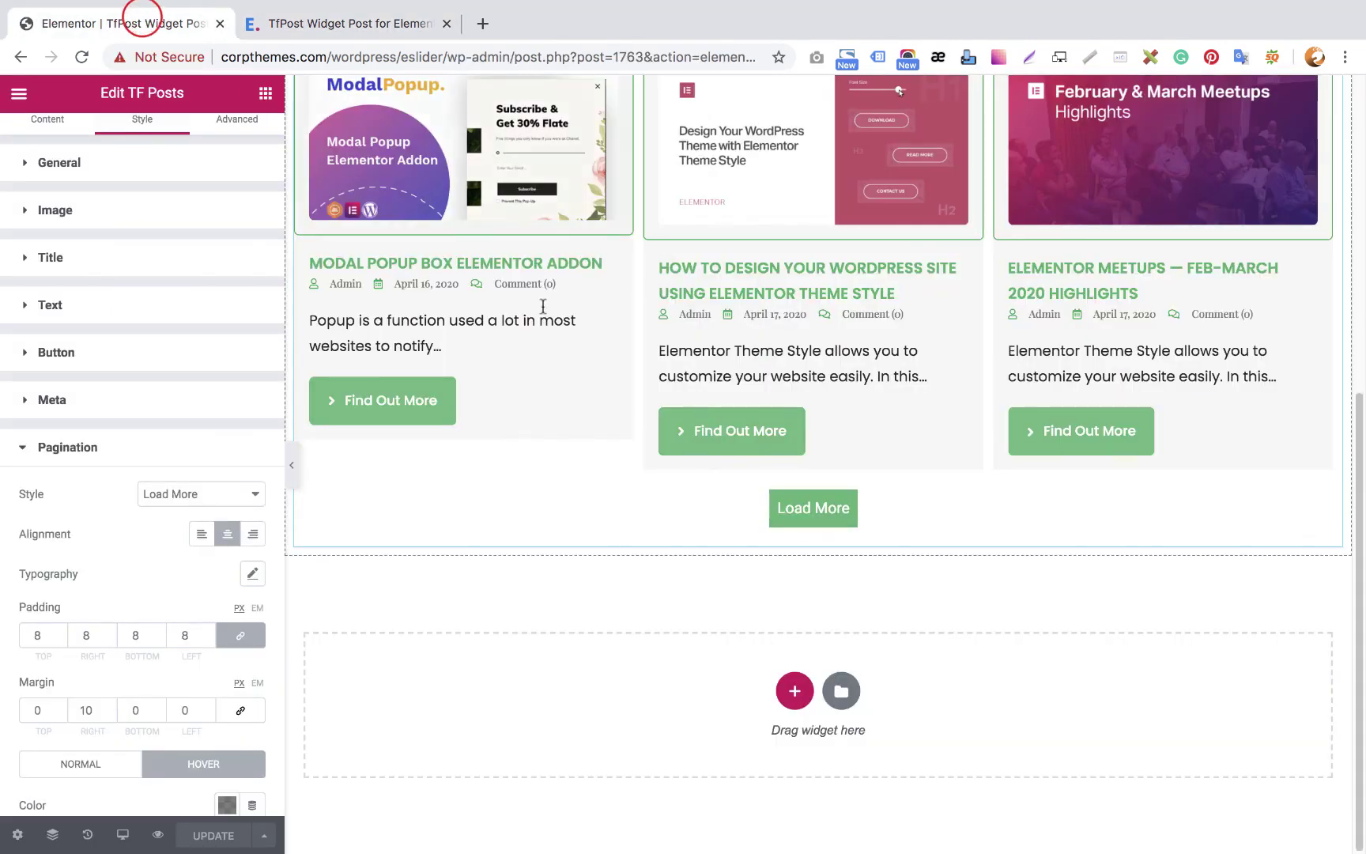
scroll(682, 362, "up", 8)
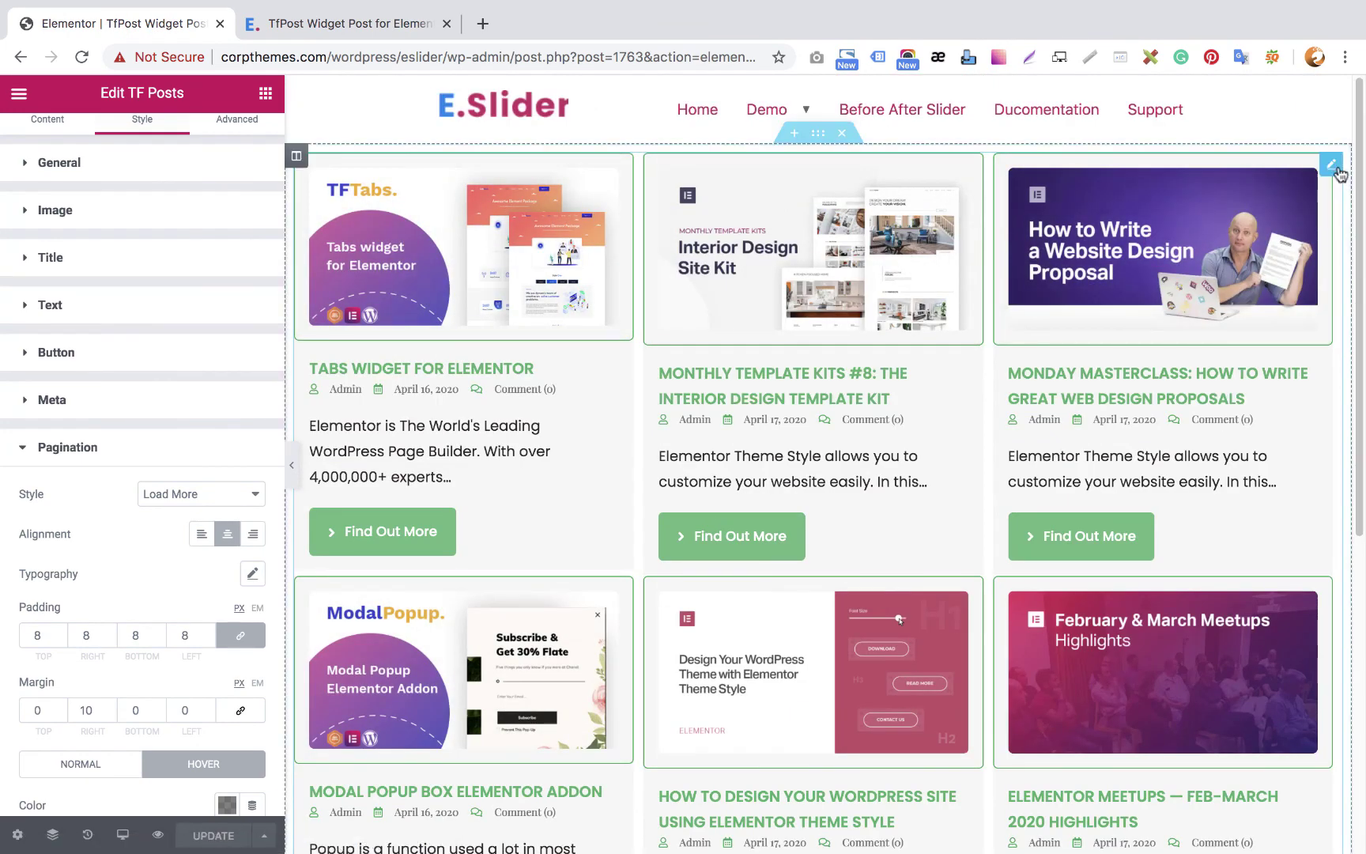
left_click(1332, 163)
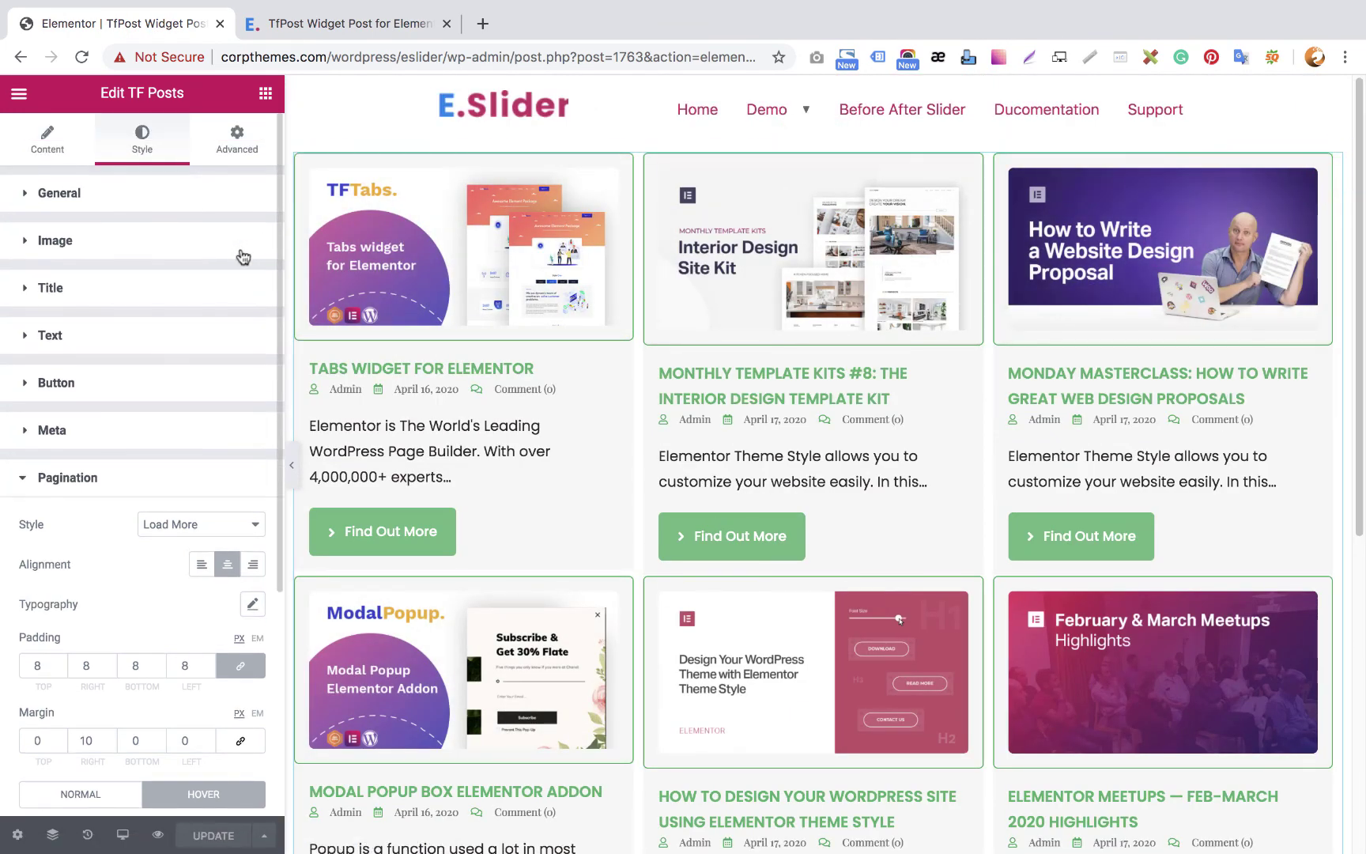
left_click(36, 139)
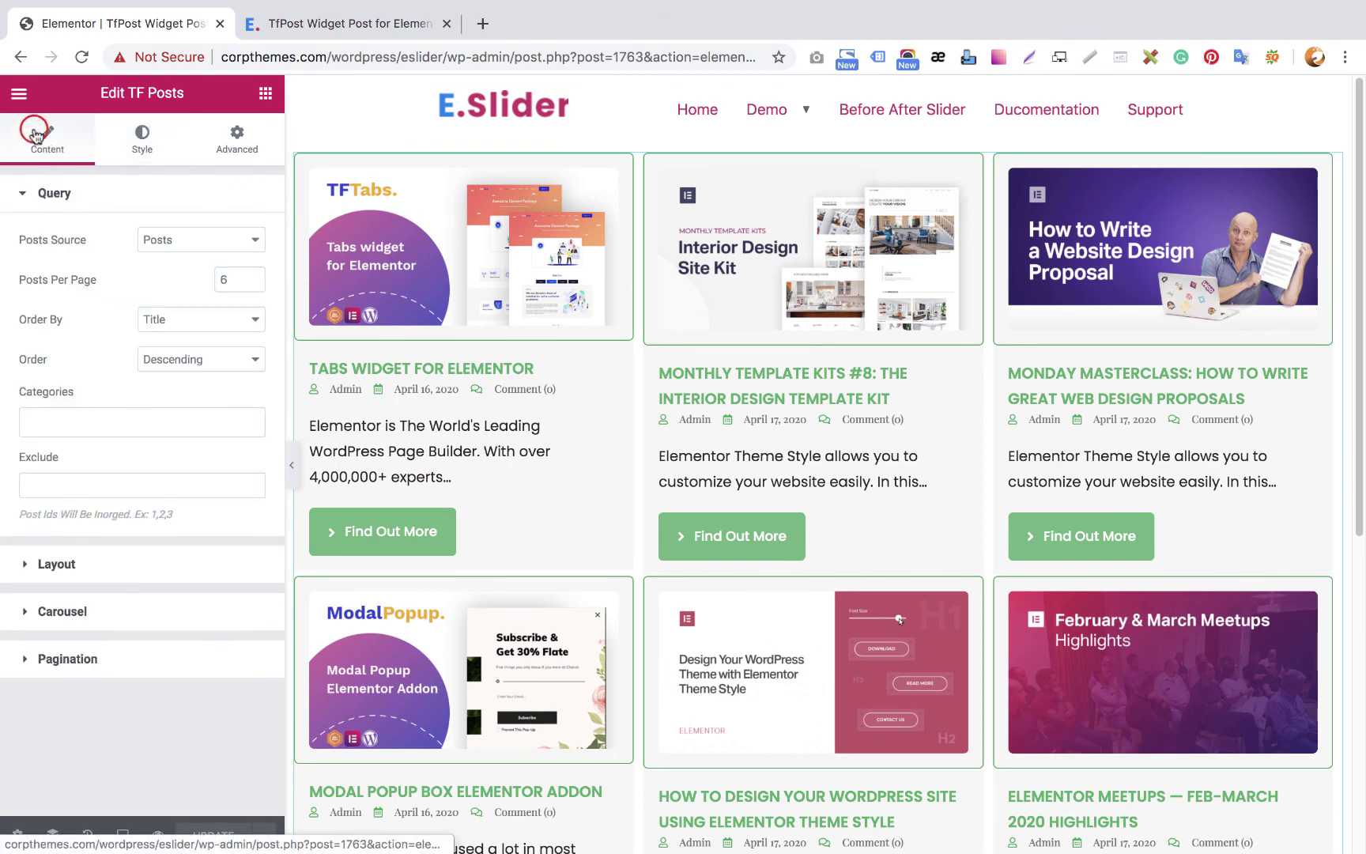
left_click(85, 562)
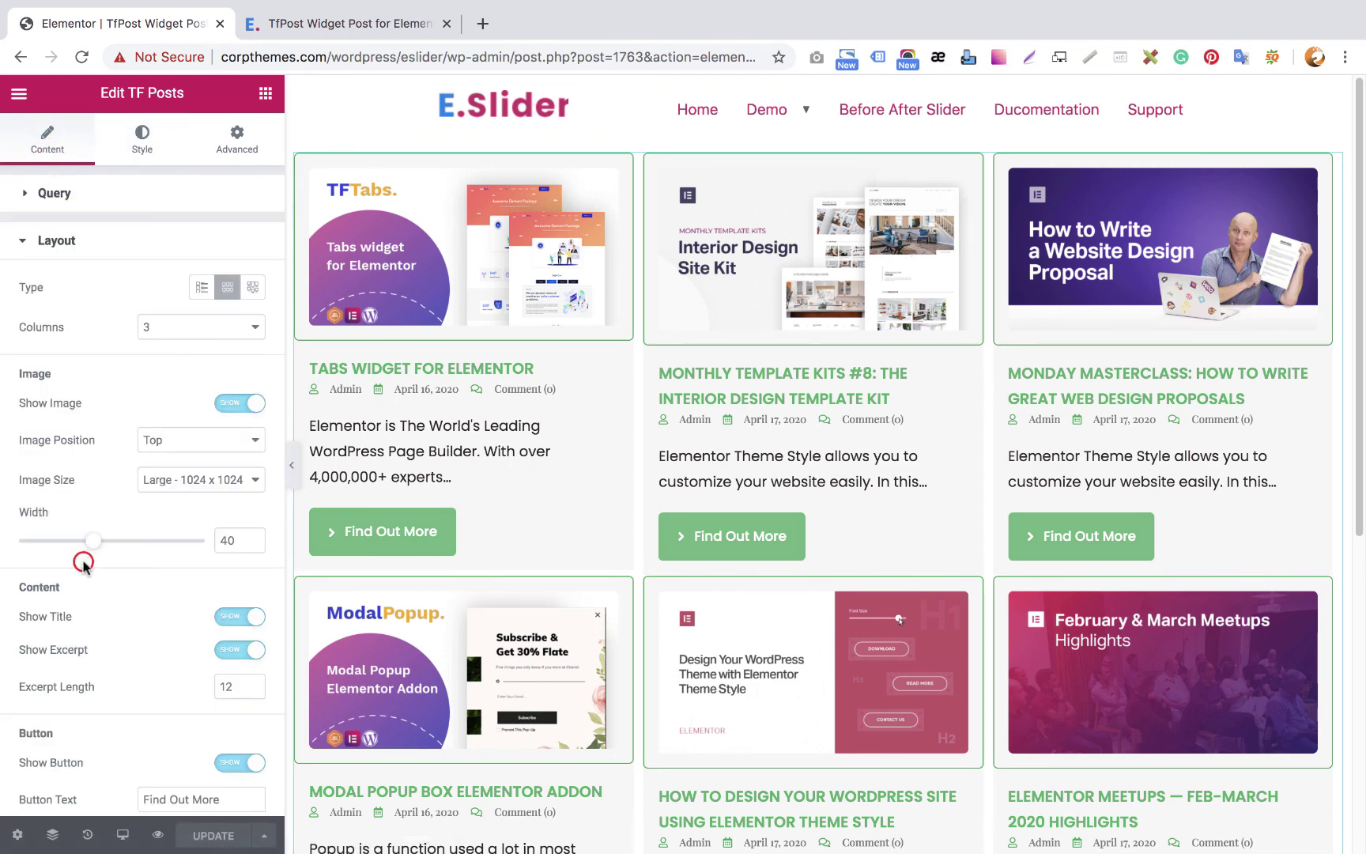
Try the List layout type for the posts and look over the whole list
left_click(203, 286)
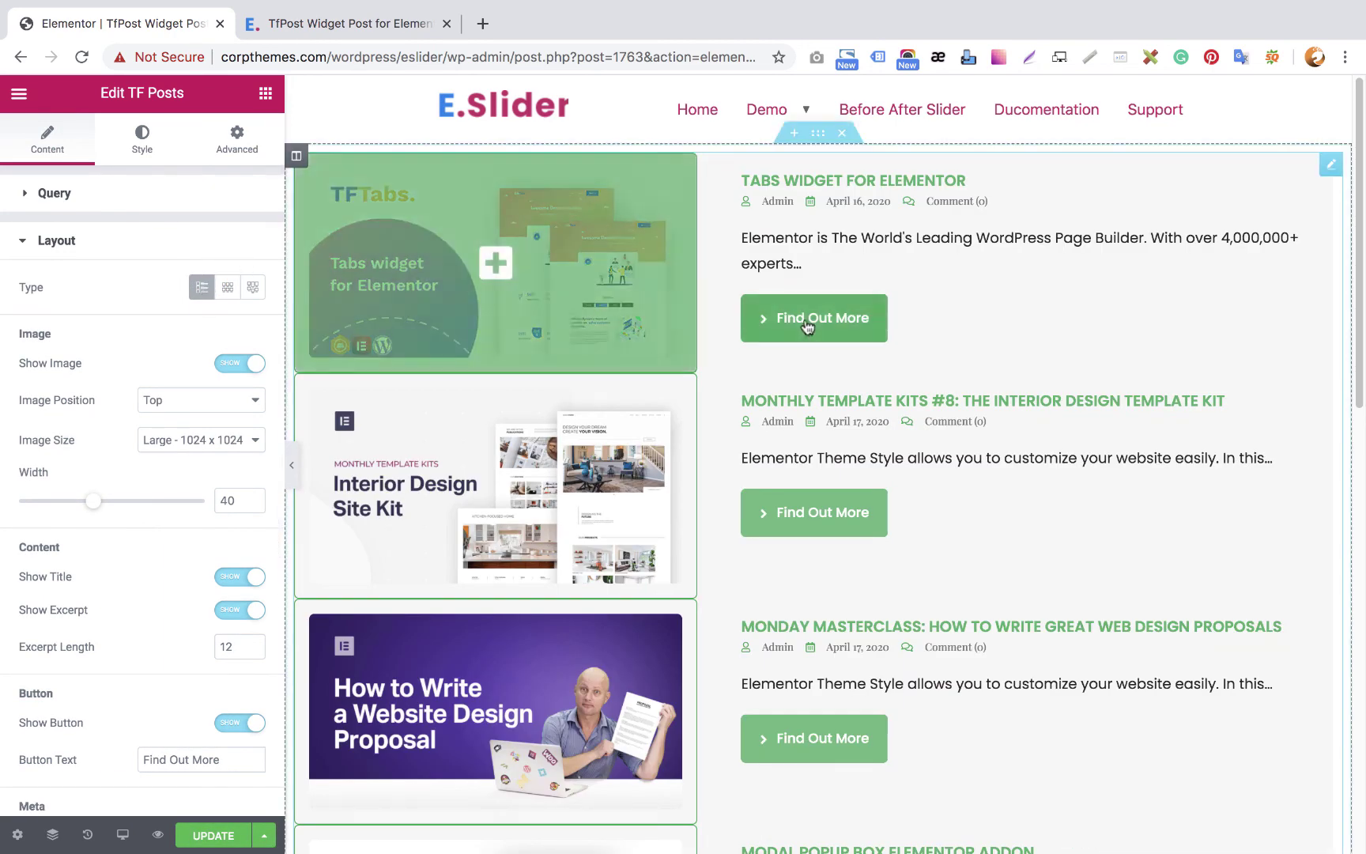
scroll(878, 405, "down", 10)
scroll(878, 405, "up", 10)
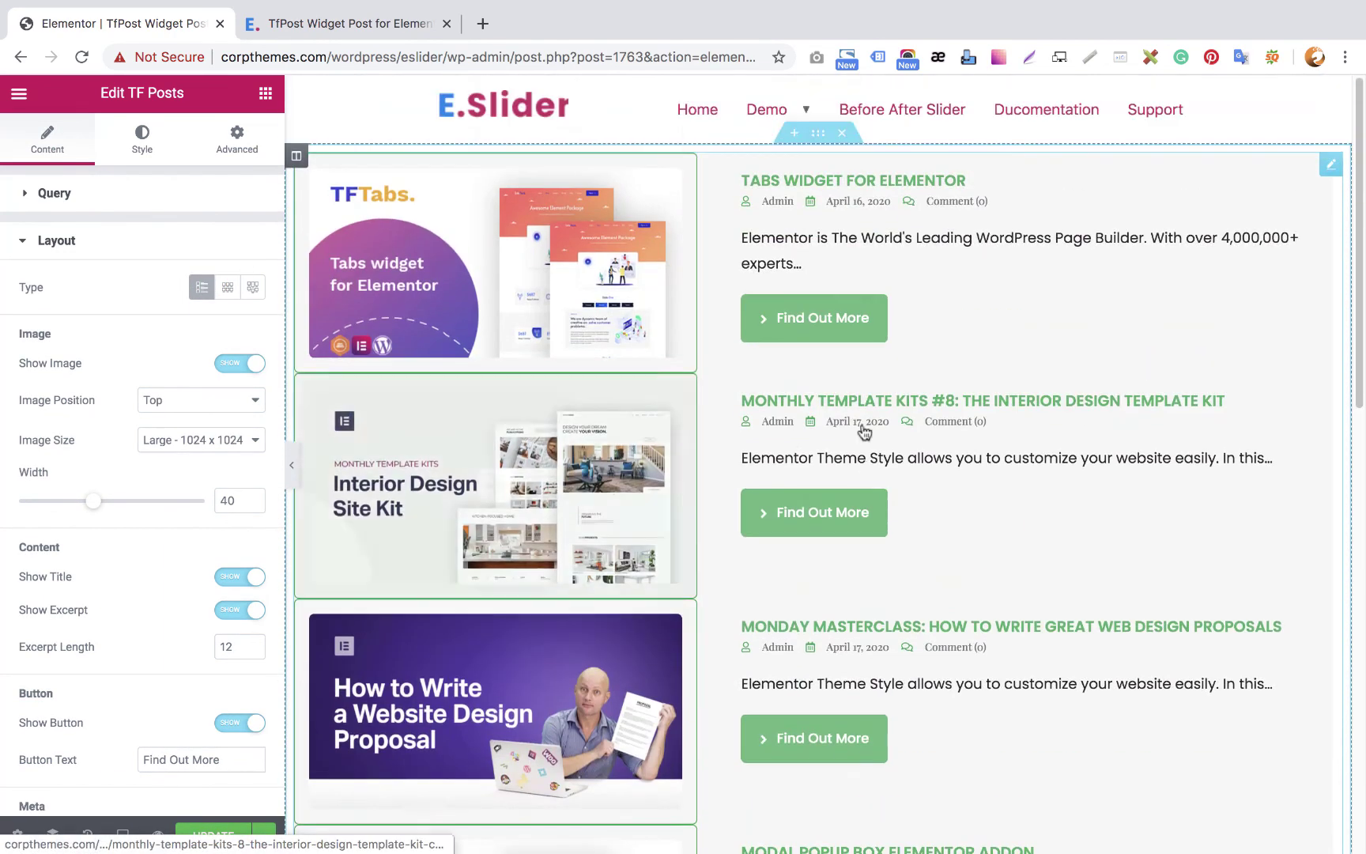
Set the posts layout type to Masonry and review the arrangement of the post cards
left_click(254, 286)
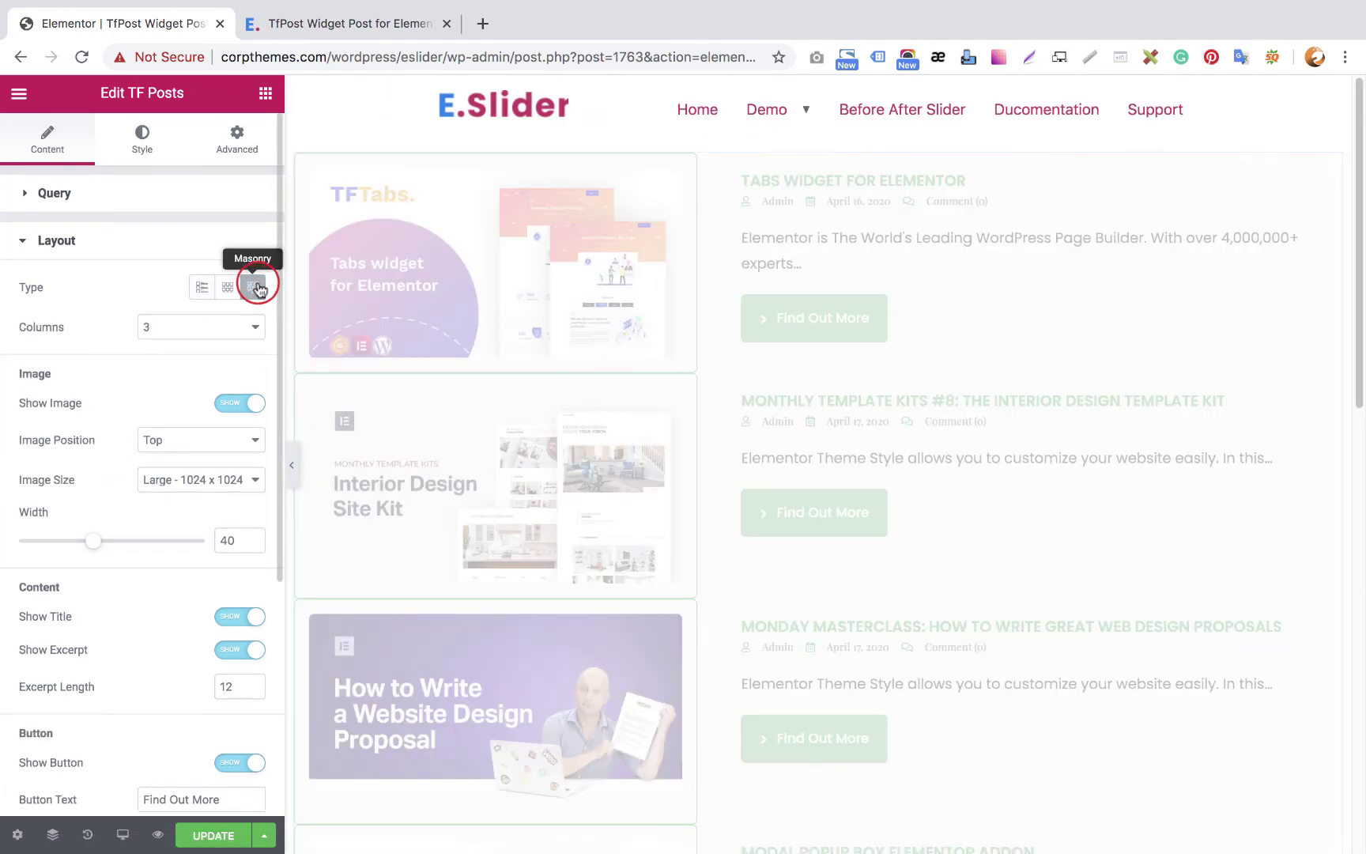
scroll(788, 425, "down", 5)
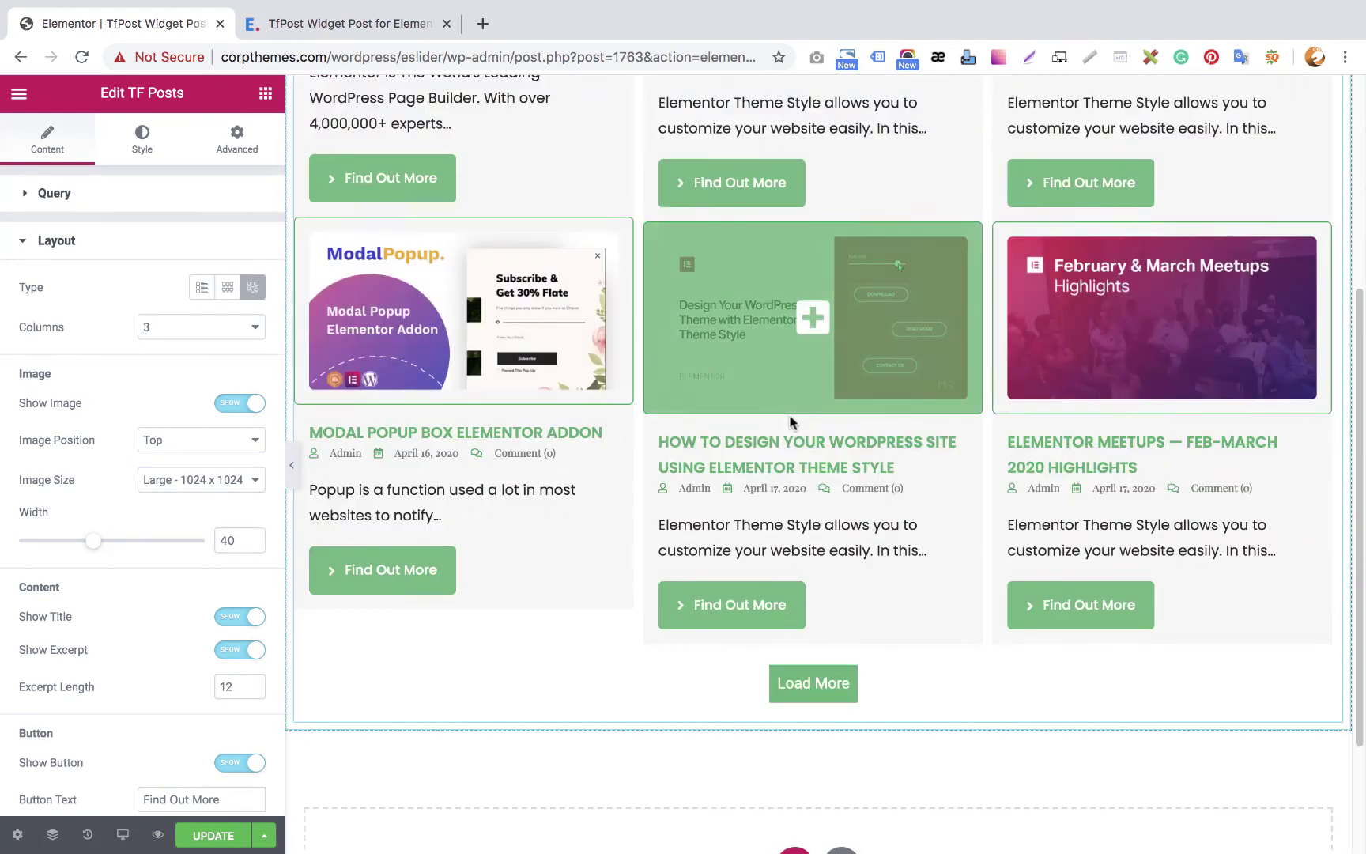
scroll(790, 423, "up", 5)
scroll(791, 421, "down", 5)
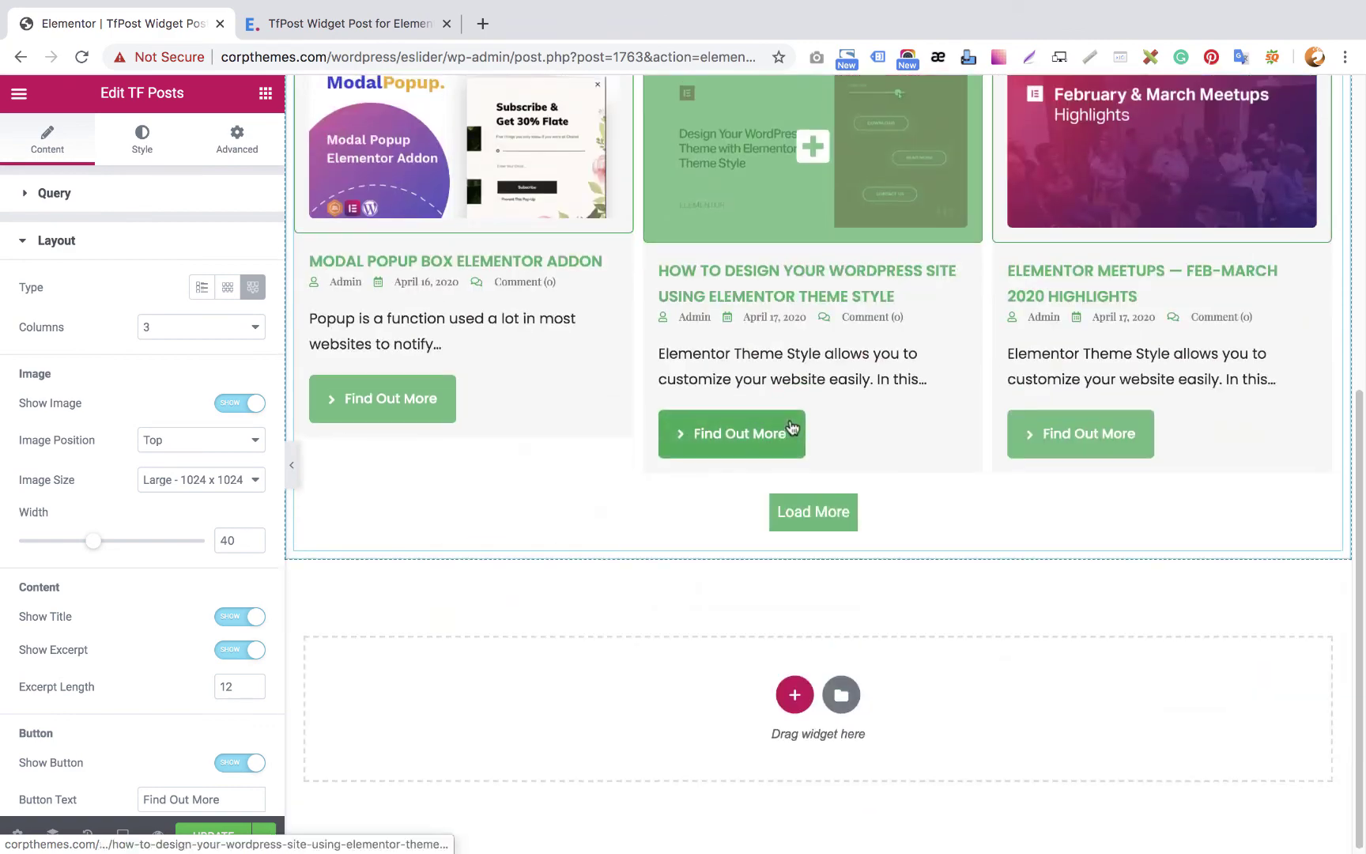
scroll(788, 427, "up", 6)
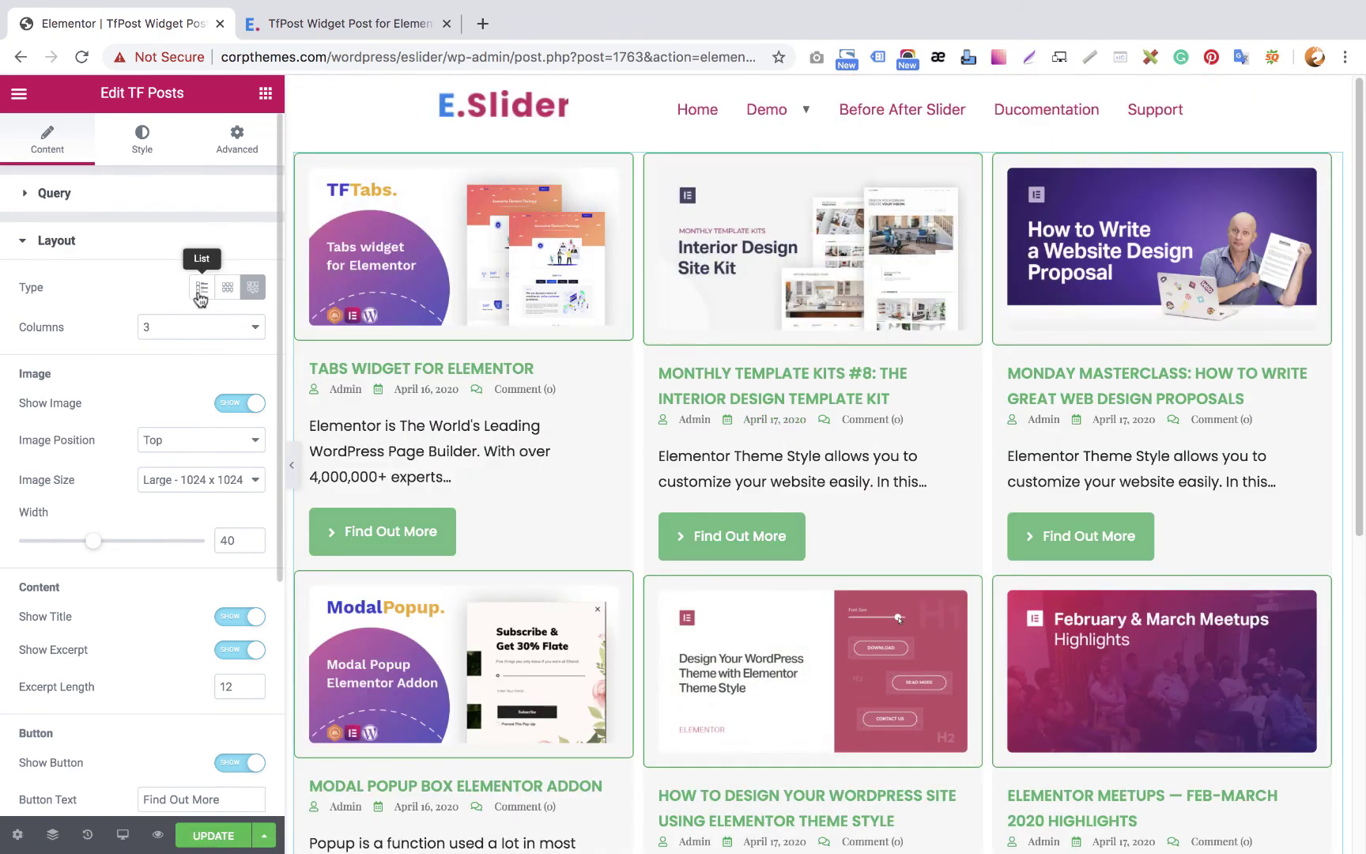
left_click(251, 292)
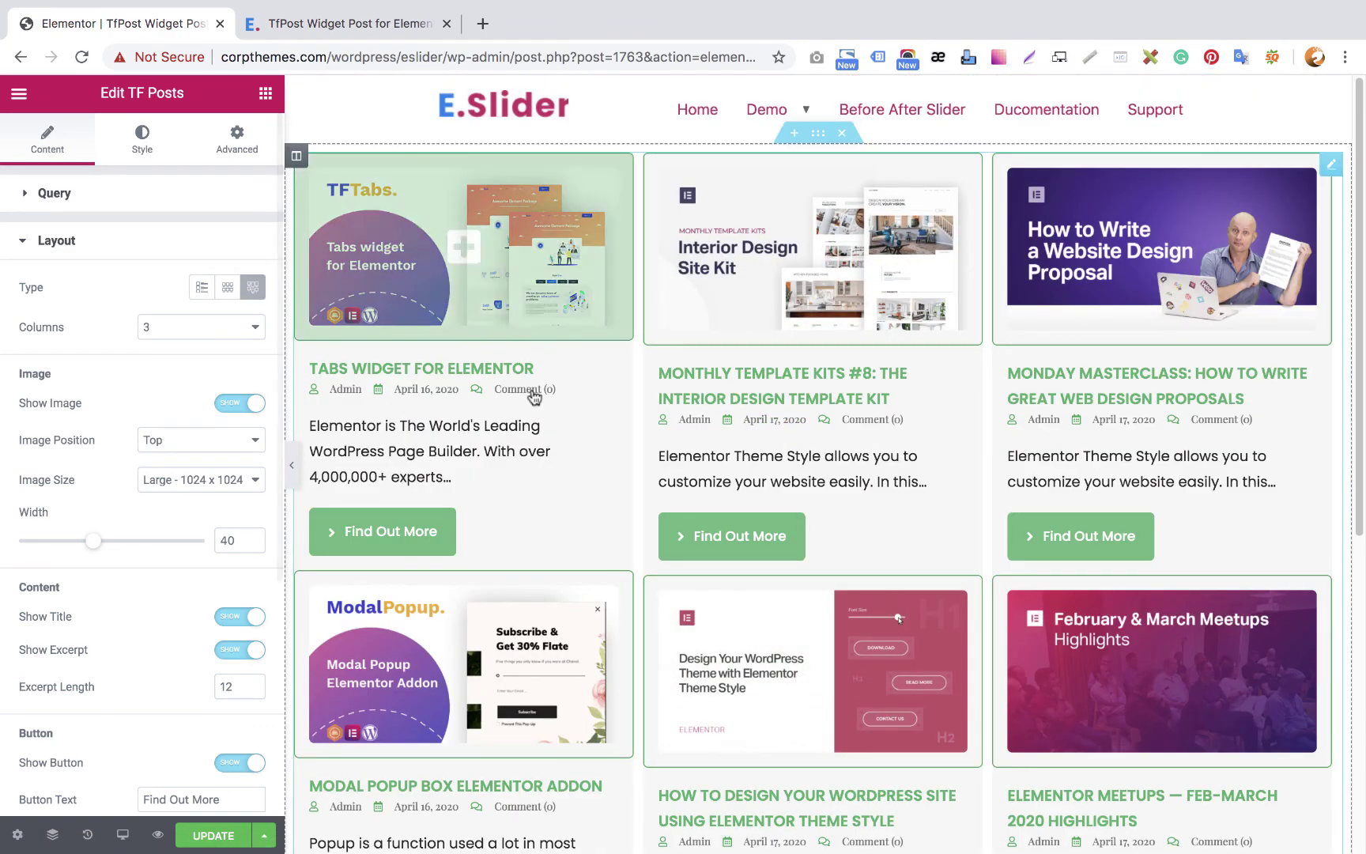
scroll(555, 420, "down", 6)
scroll(945, 396, "up", 5)
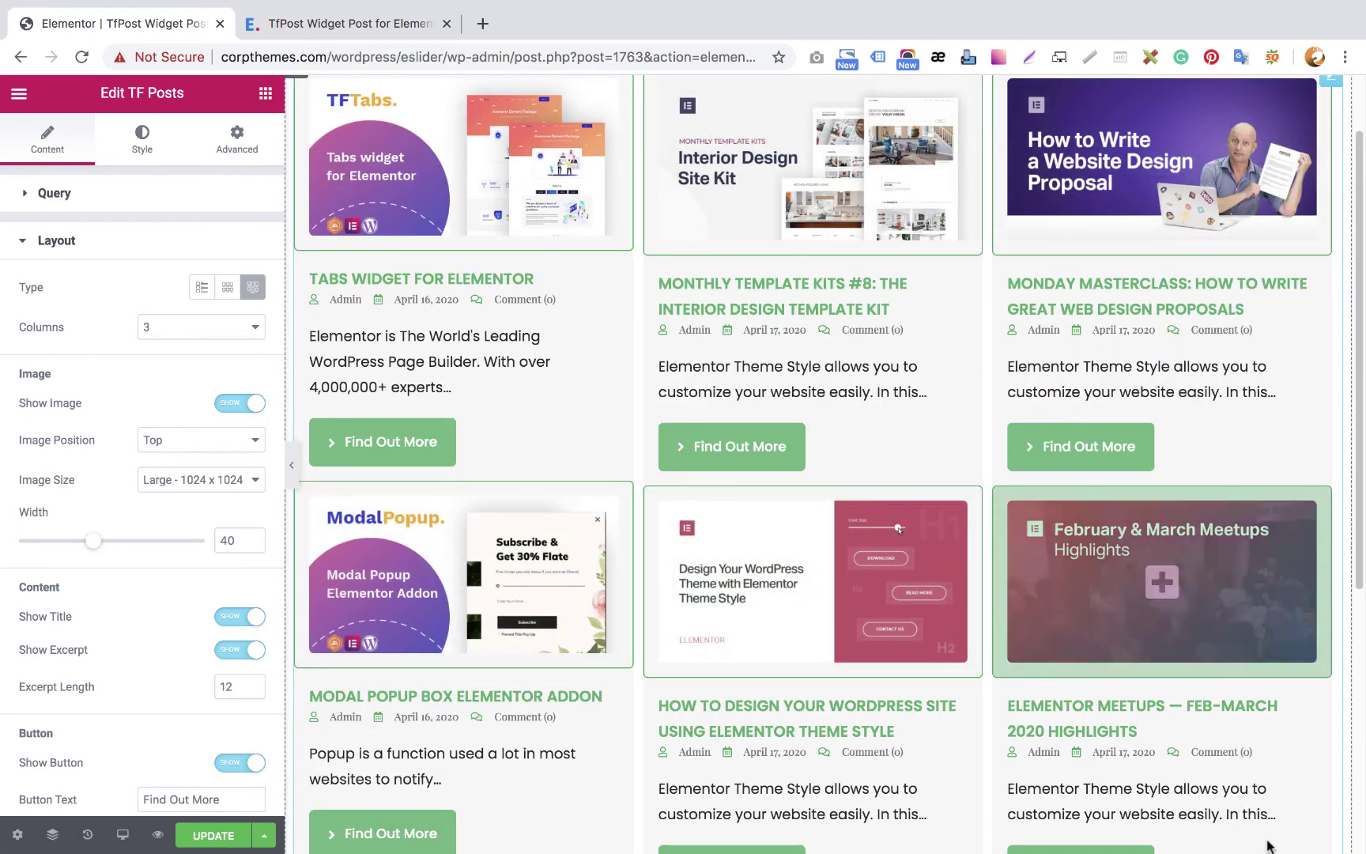